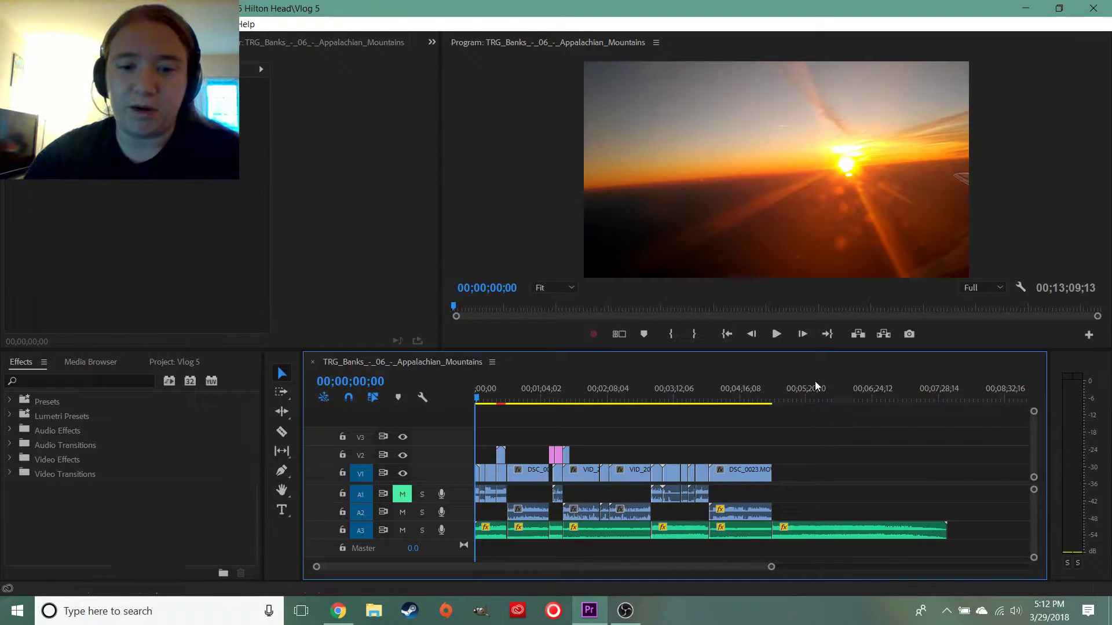
Play the sequence from the start into the DSC_0002.MOV clip to hear its background noise
drag(674, 396, 436, 437)
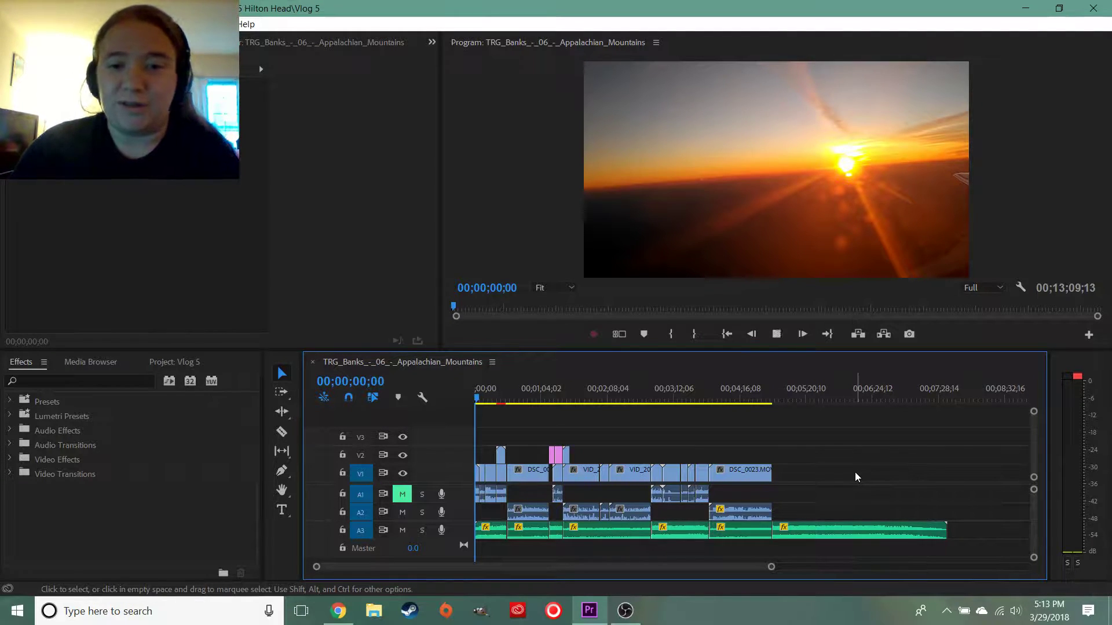
key(space)
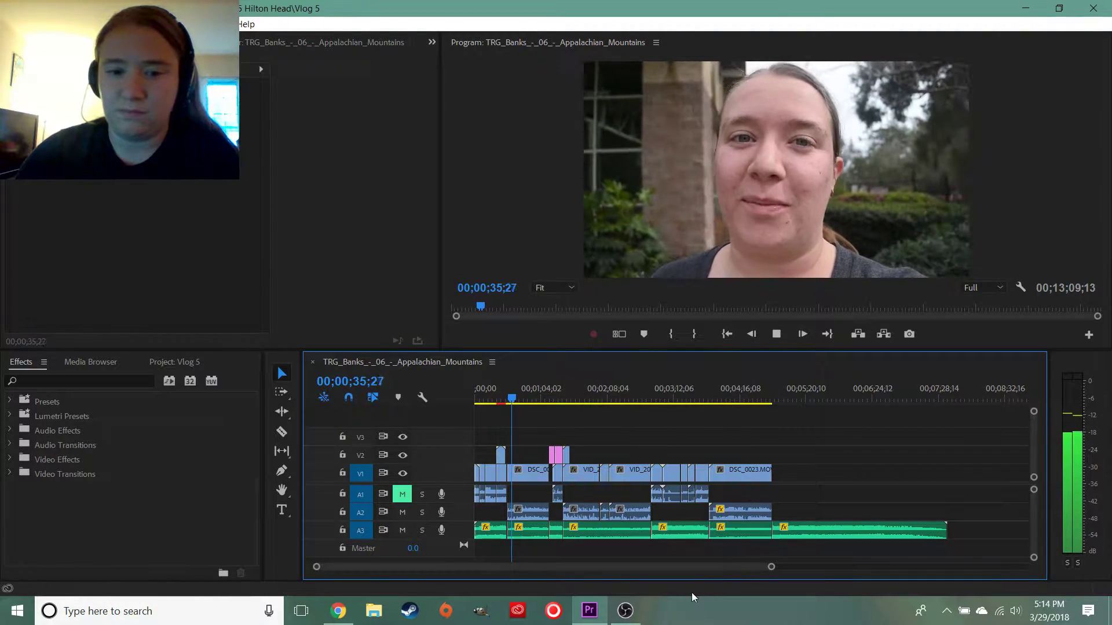
key(equal)
key(equal)
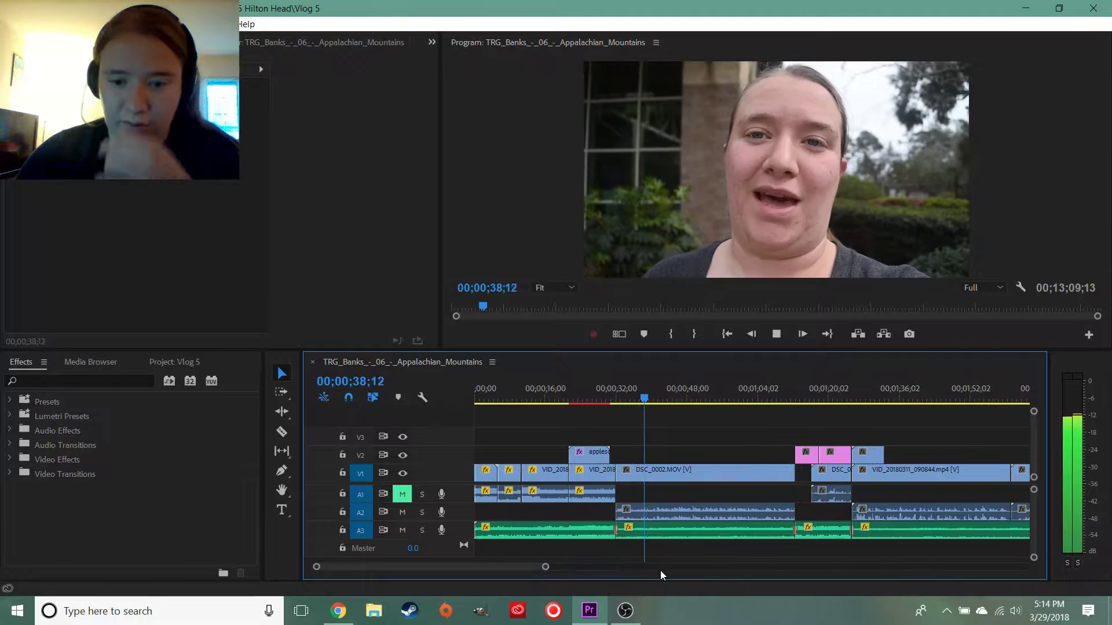
Adjust the audio gain of the DSC_0002.MOV clip and render the sequence previews
right_click(726, 511)
click(778, 363)
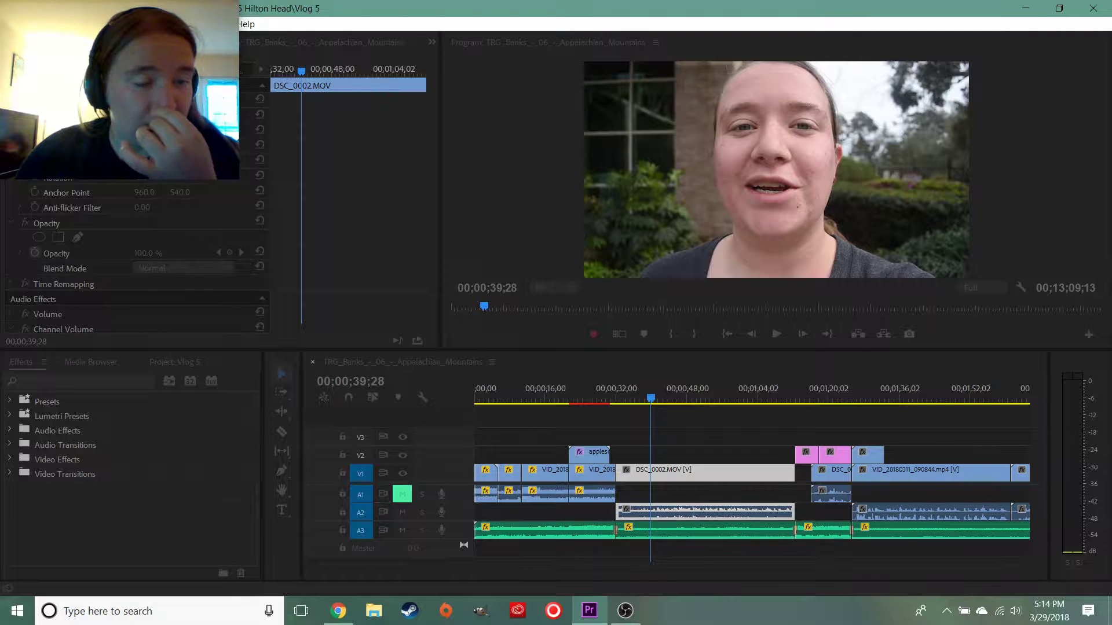
key(Return)
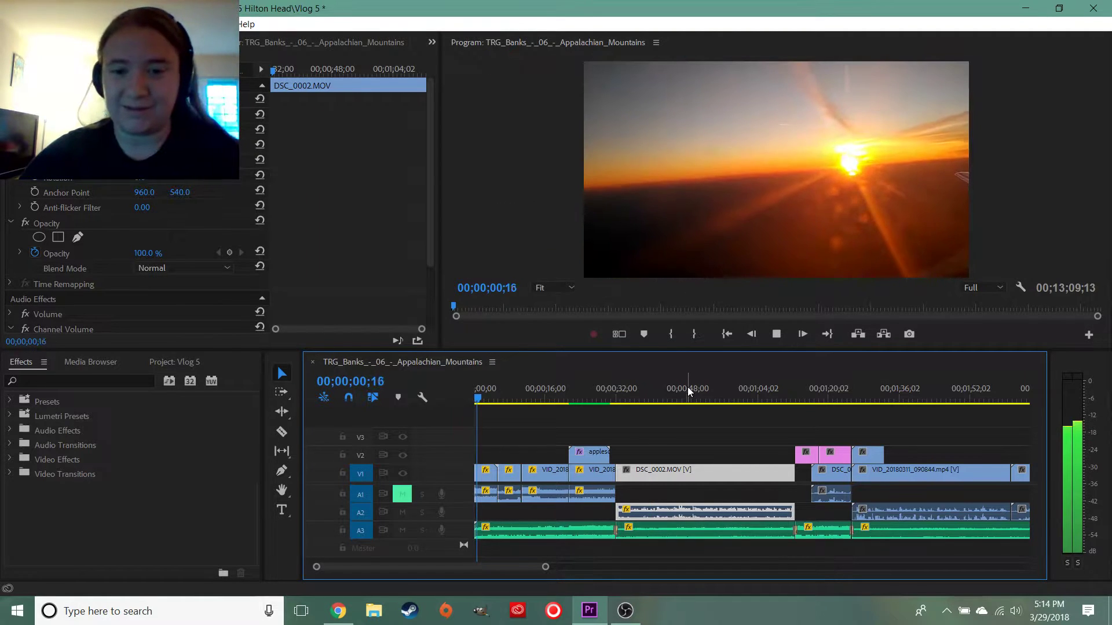
Play back the beginning of the DSC_0002.MOV clip to check its audio
click(629, 393)
key(space)
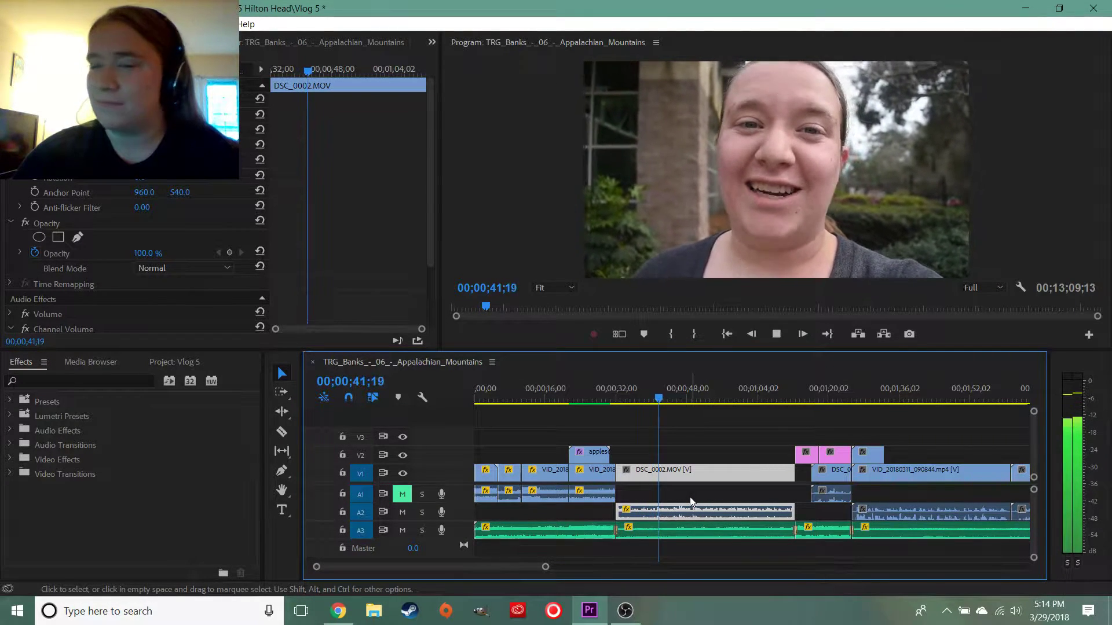
key(space)
right_click(688, 516)
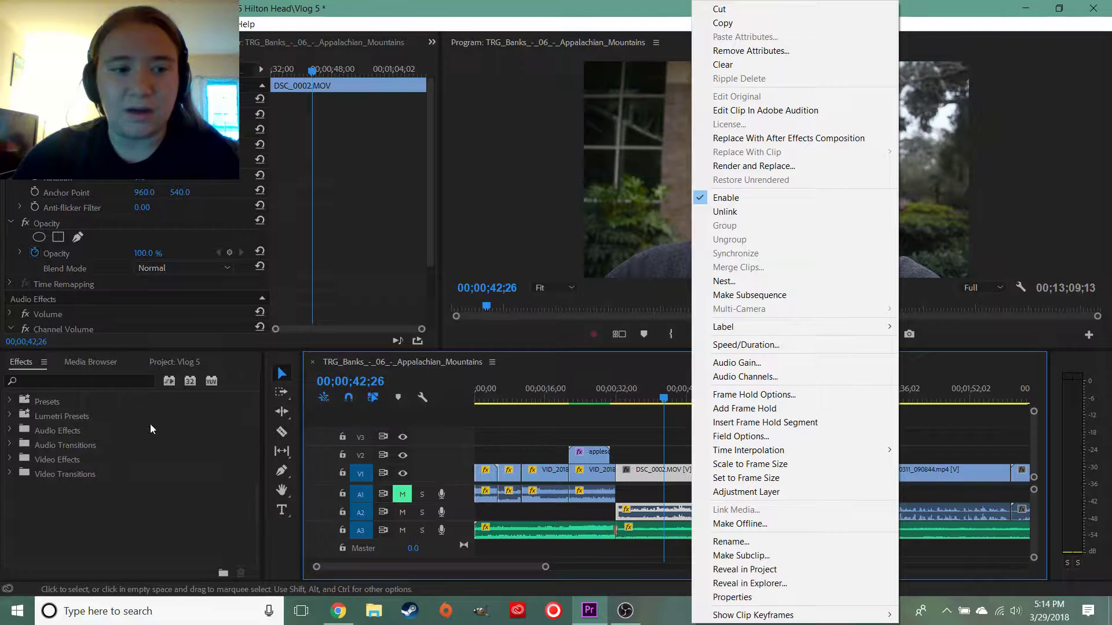
click(10, 431)
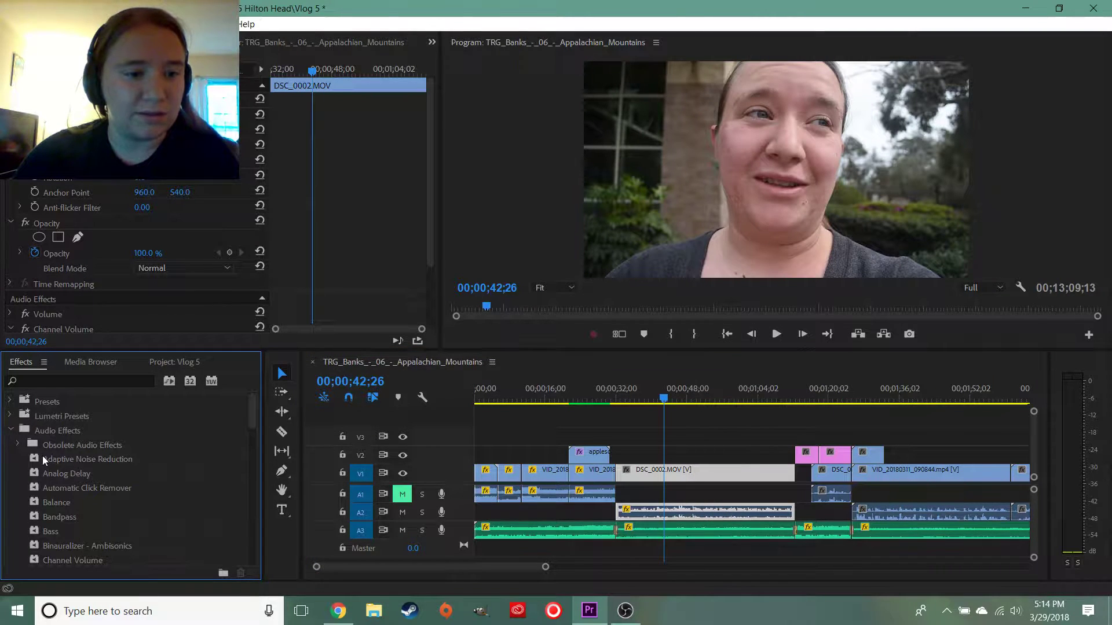
scroll(171, 472, down, 1)
scroll(170, 474, down, 4)
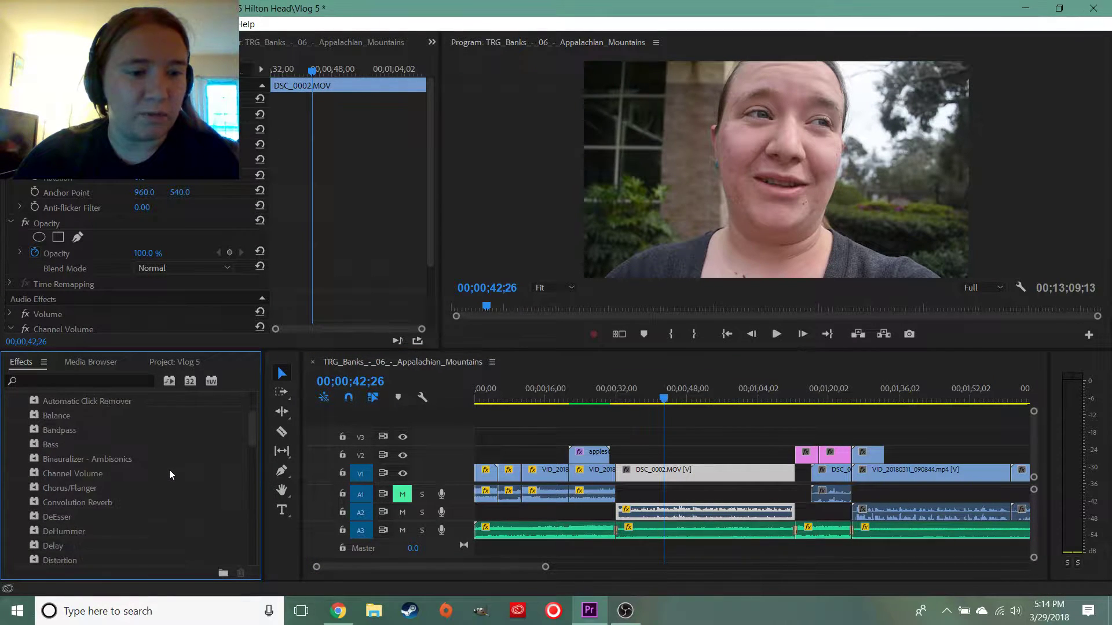
scroll(169, 473, down, 2)
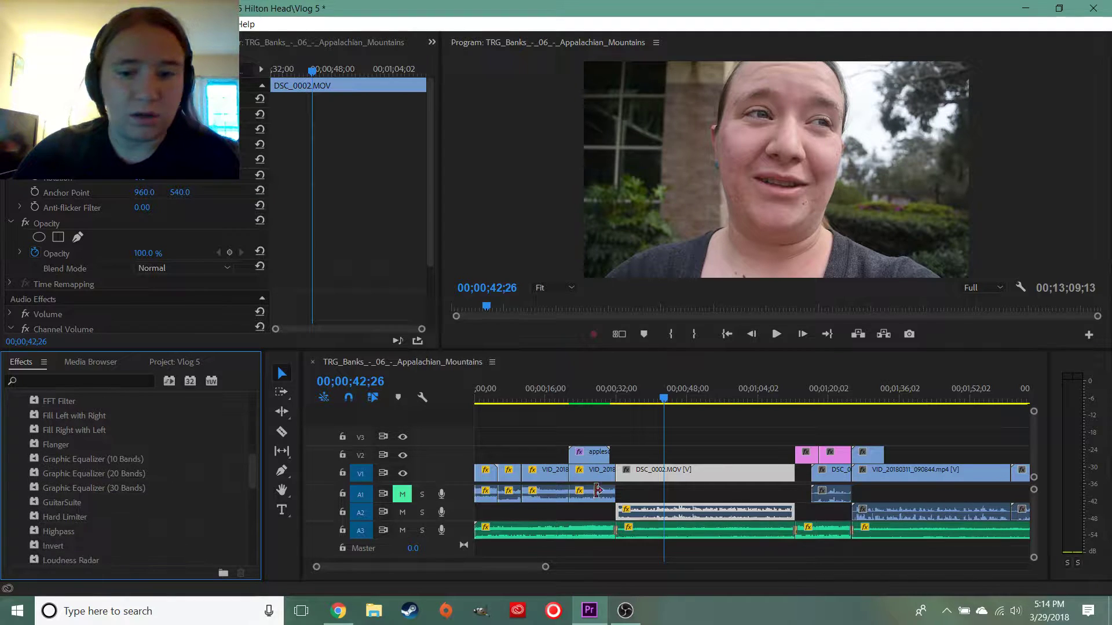
Send the DSC_0002.MOV clip's audio to Adobe Audition for editing
right_click(710, 515)
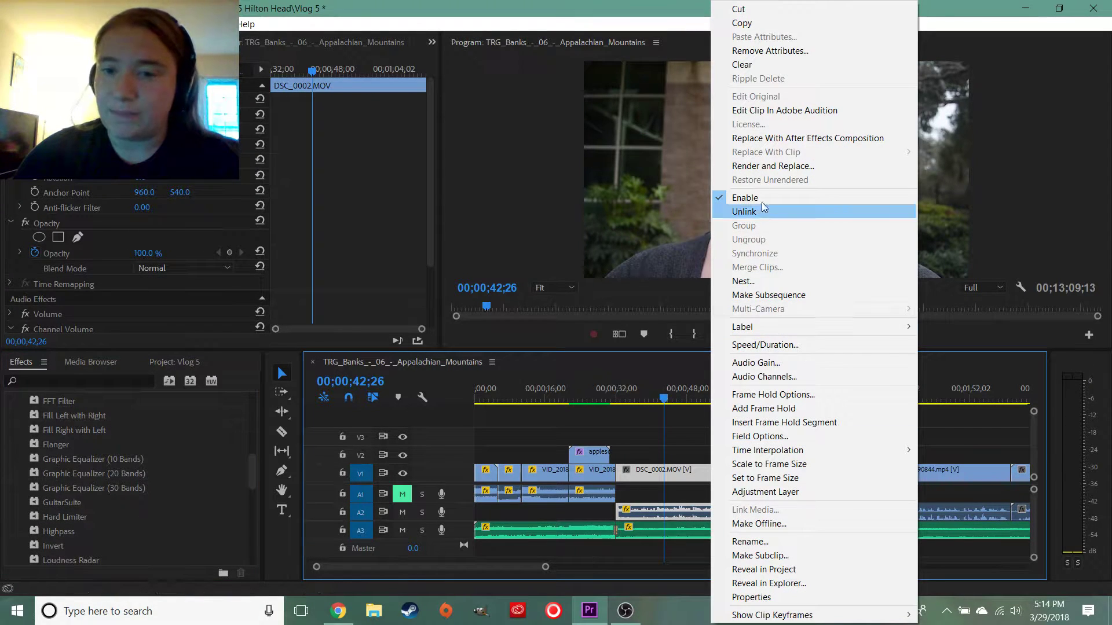
click(793, 110)
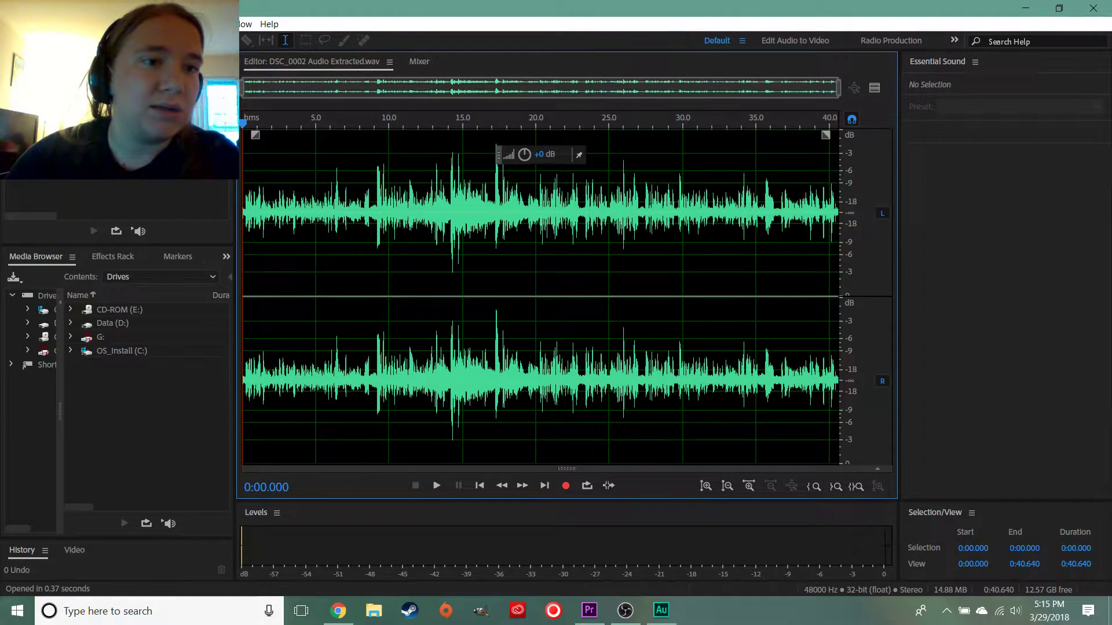
click(131, 24)
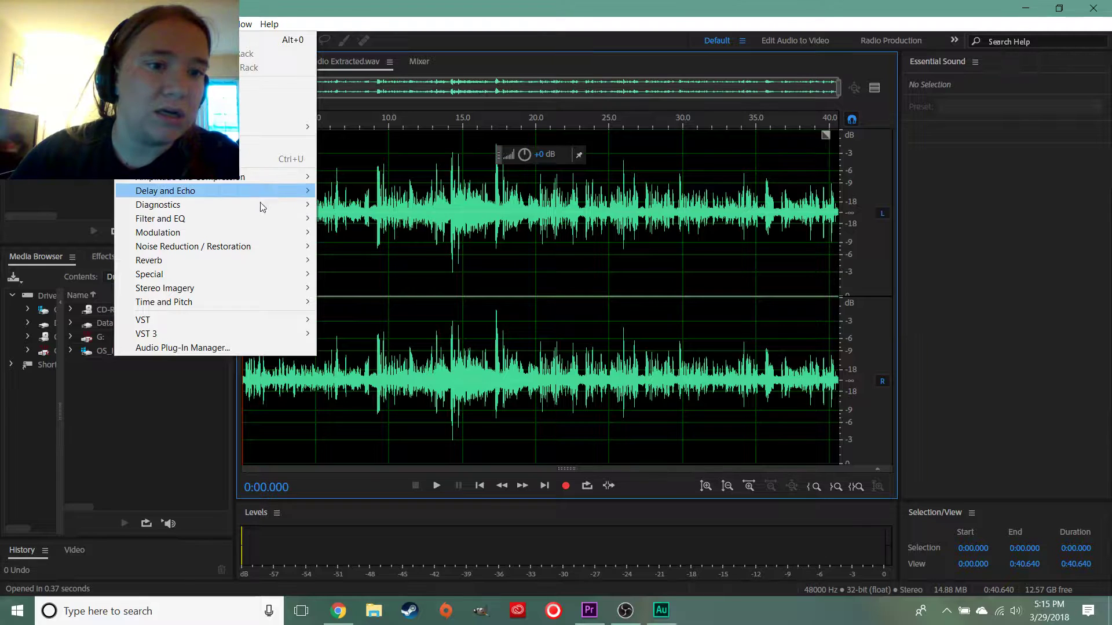
mouse_move(255, 245)
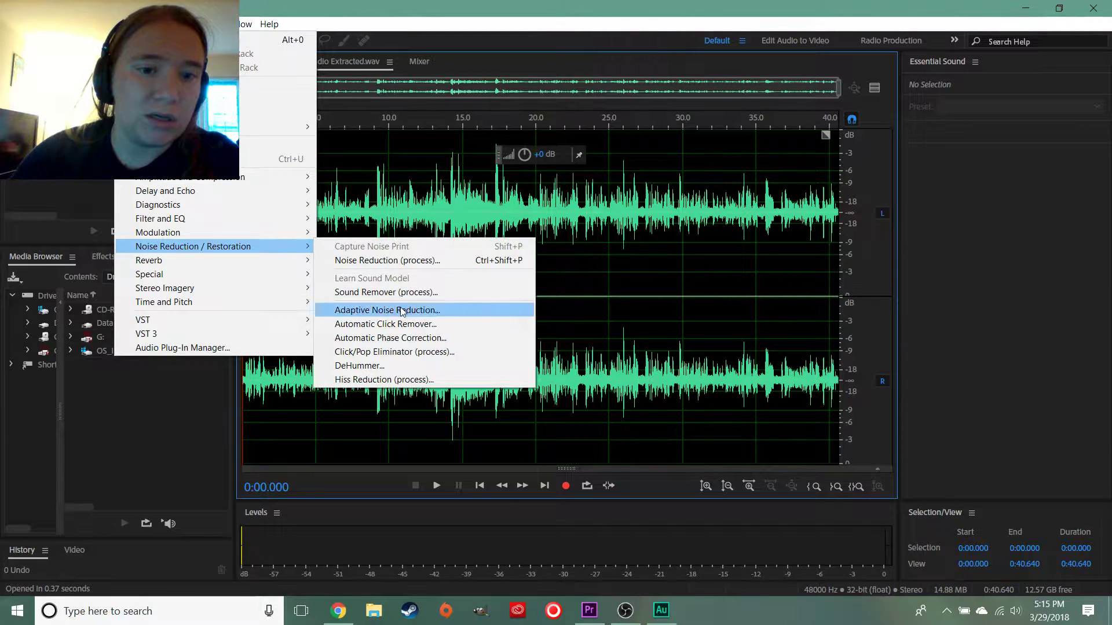
click(393, 262)
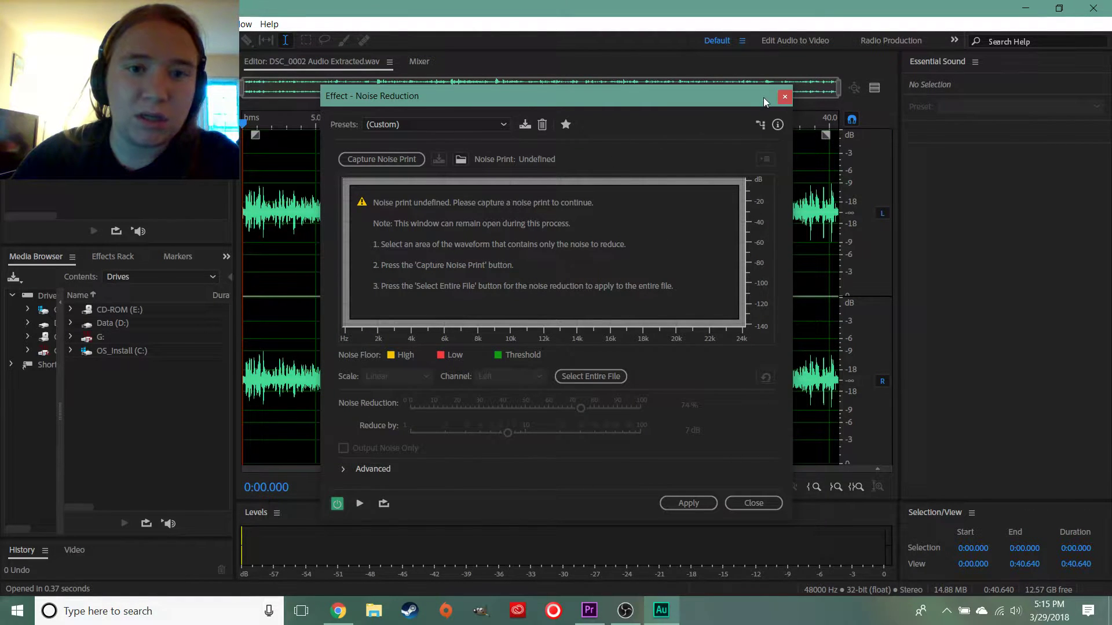
click(427, 124)
click(567, 124)
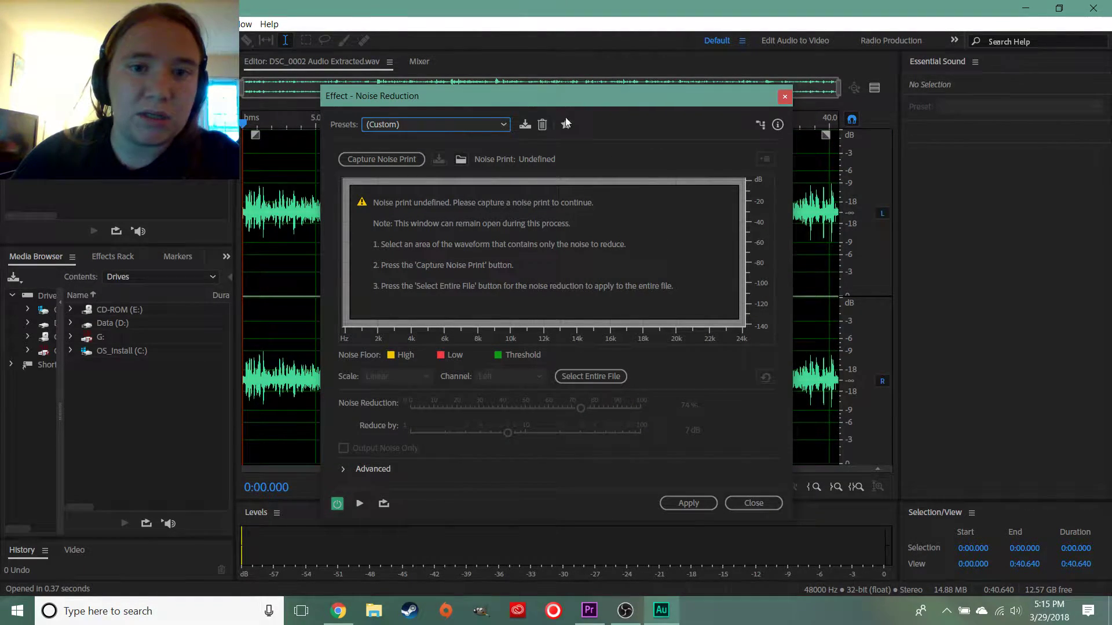
click(787, 96)
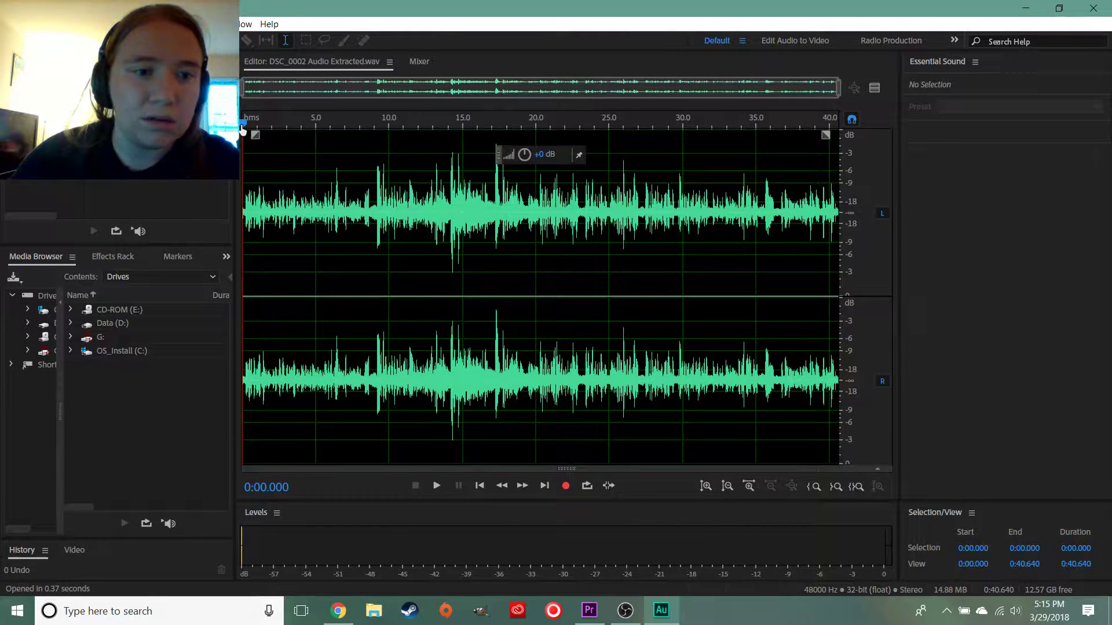
Select the quiet, noise-only stretch of the waveform from 0:08.769 to 0:09.124 and capture it as the noise print
drag(242, 129, 373, 144)
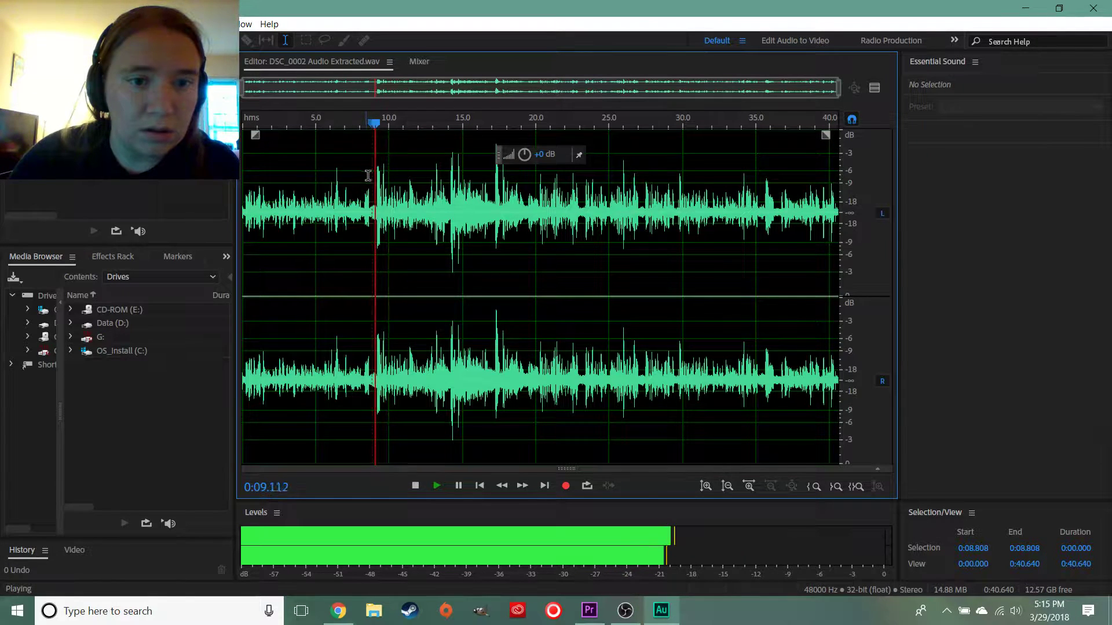
key(space)
drag(371, 198, 375, 226)
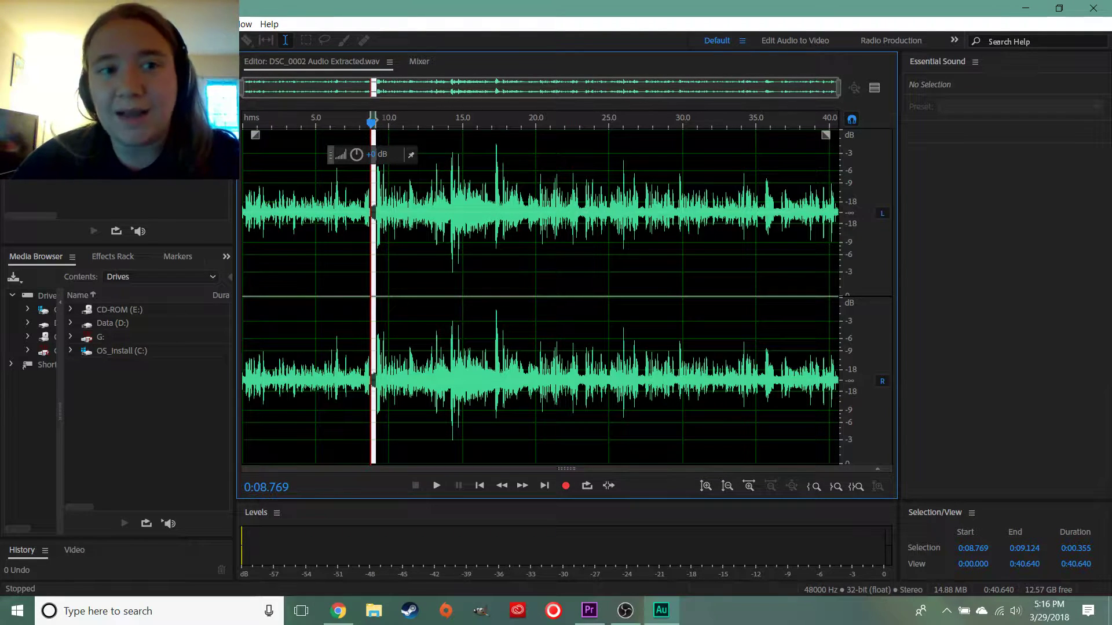
click(131, 24)
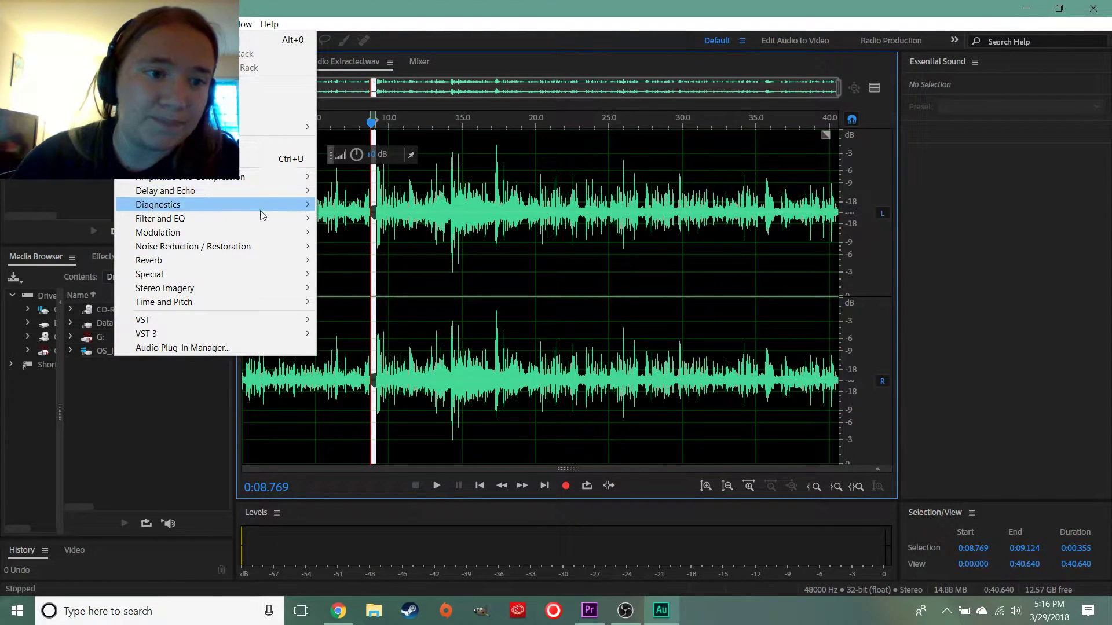
mouse_move(266, 248)
click(382, 247)
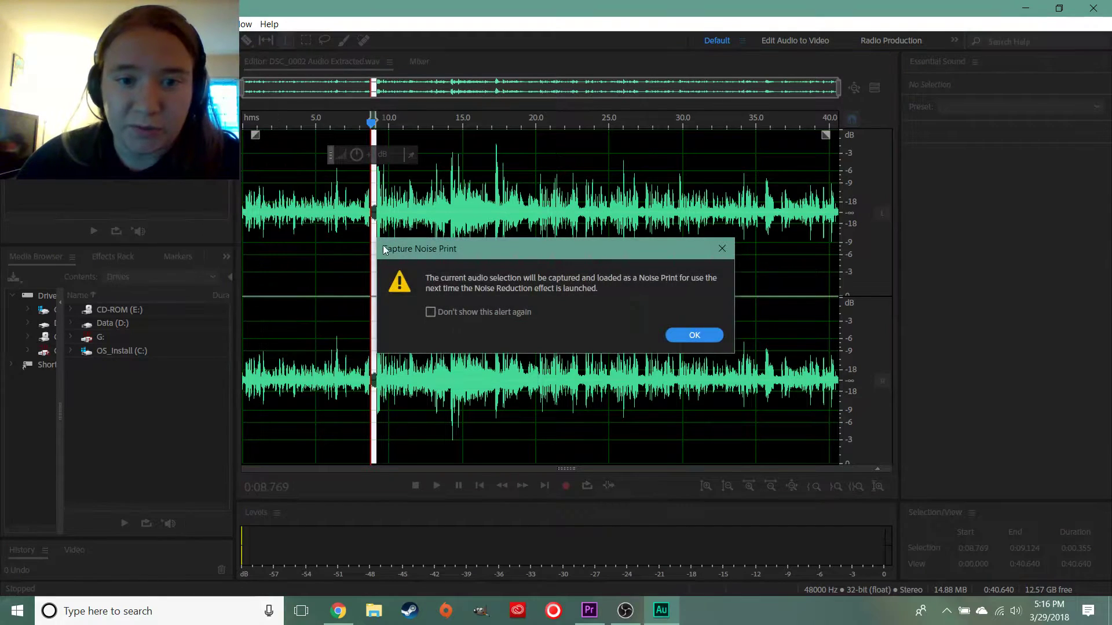
click(691, 333)
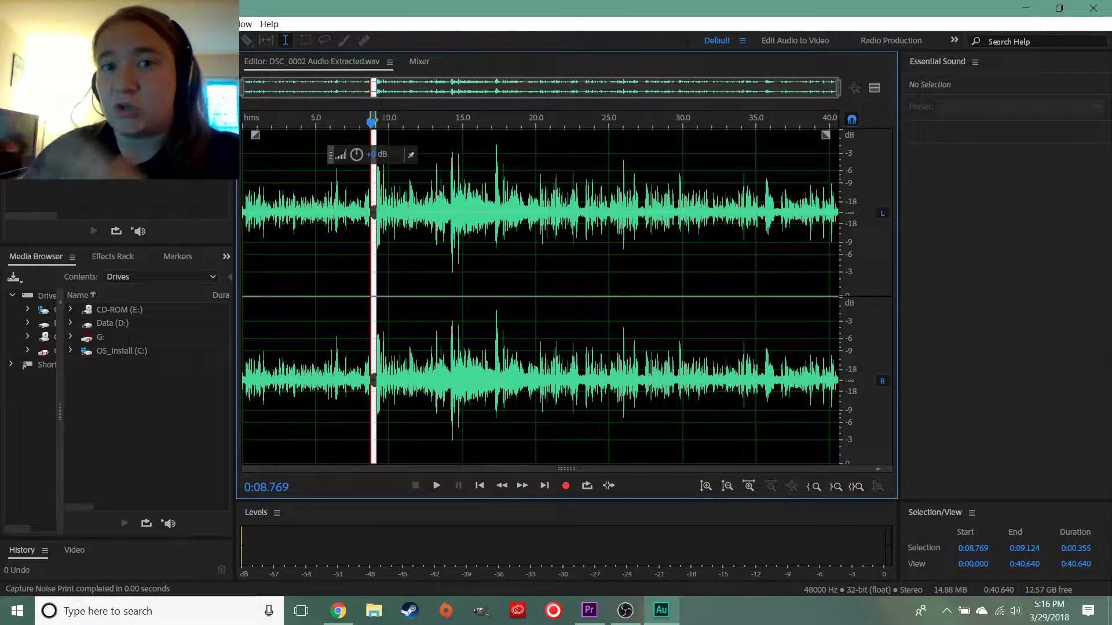
Apply Noise Reduction at 74% and 7 dB to the selected noise-only stretch
click(132, 24)
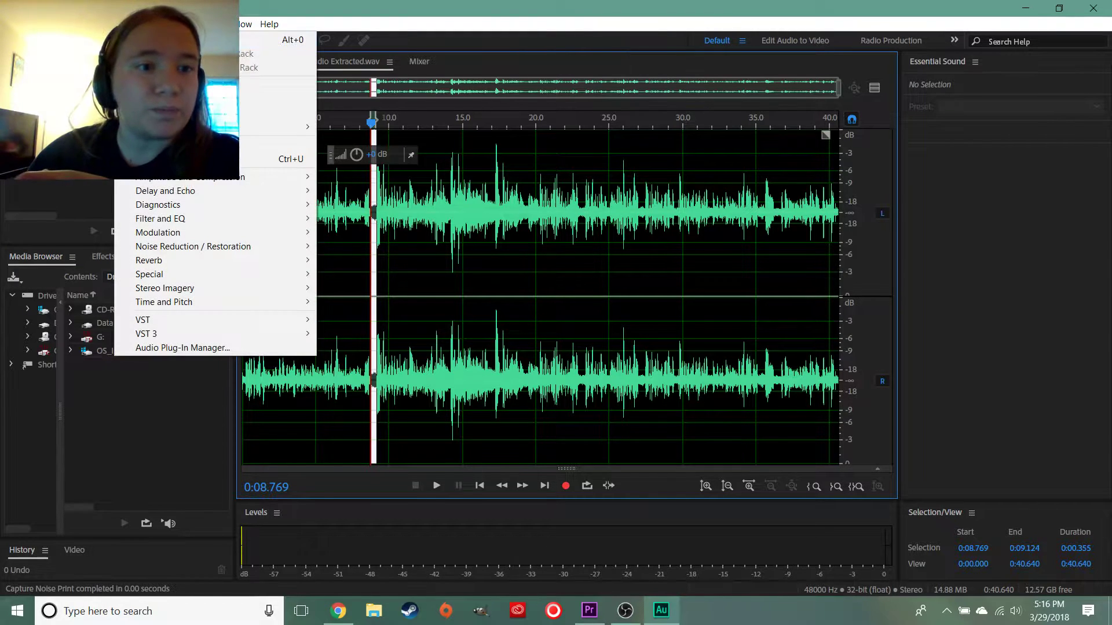
mouse_move(242, 248)
click(404, 260)
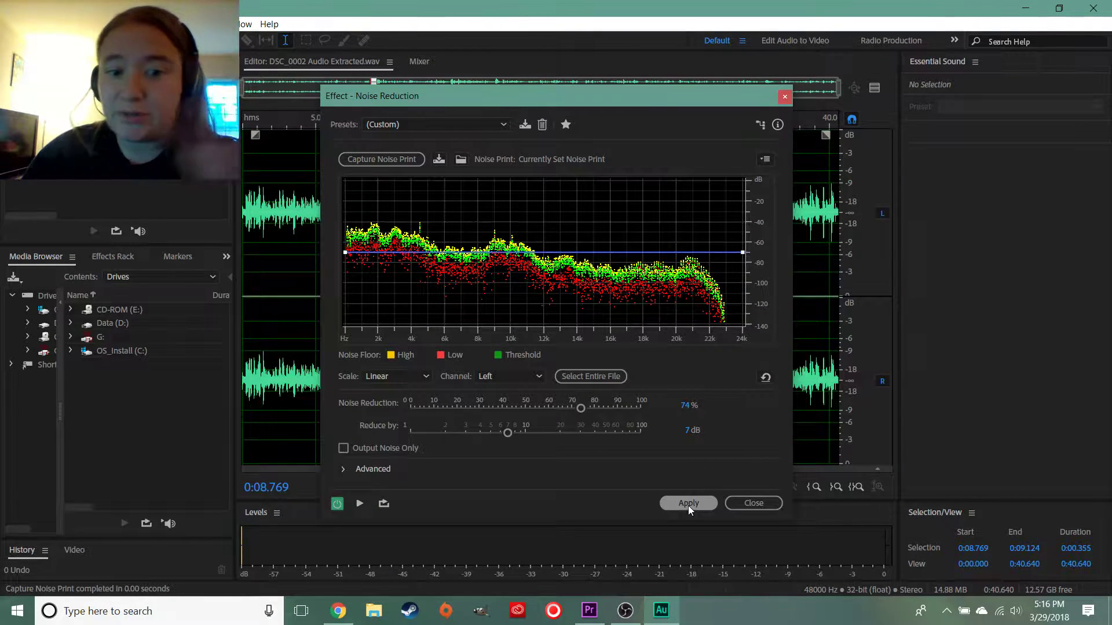
click(688, 504)
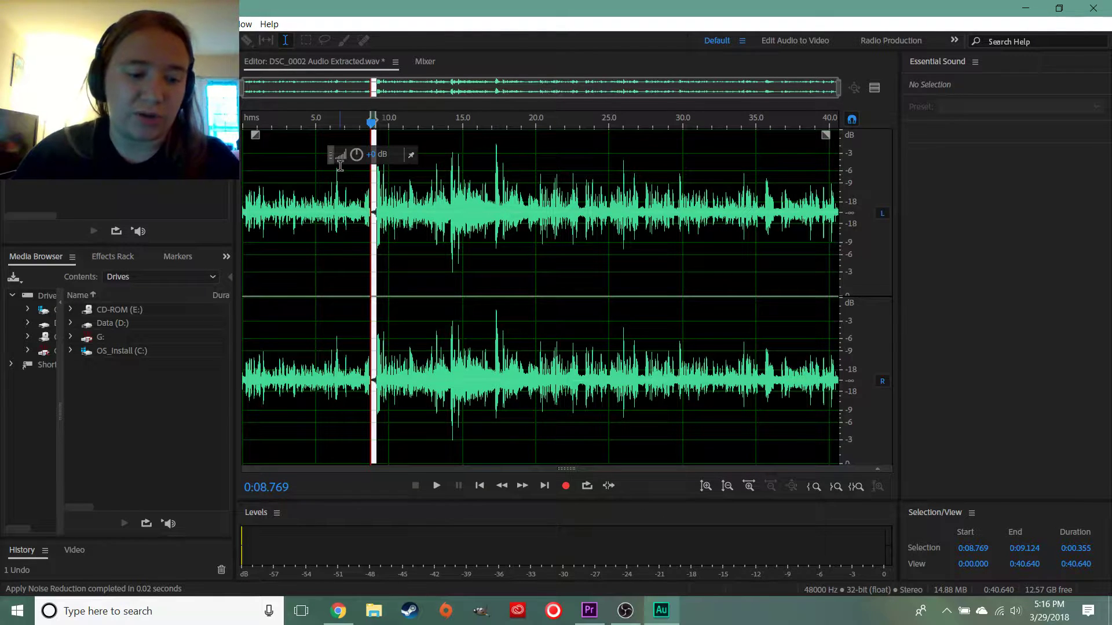
Select the entire waveform and apply Noise Reduction to it at 74%, reducing by 7 dB
drag(243, 152, 856, 271)
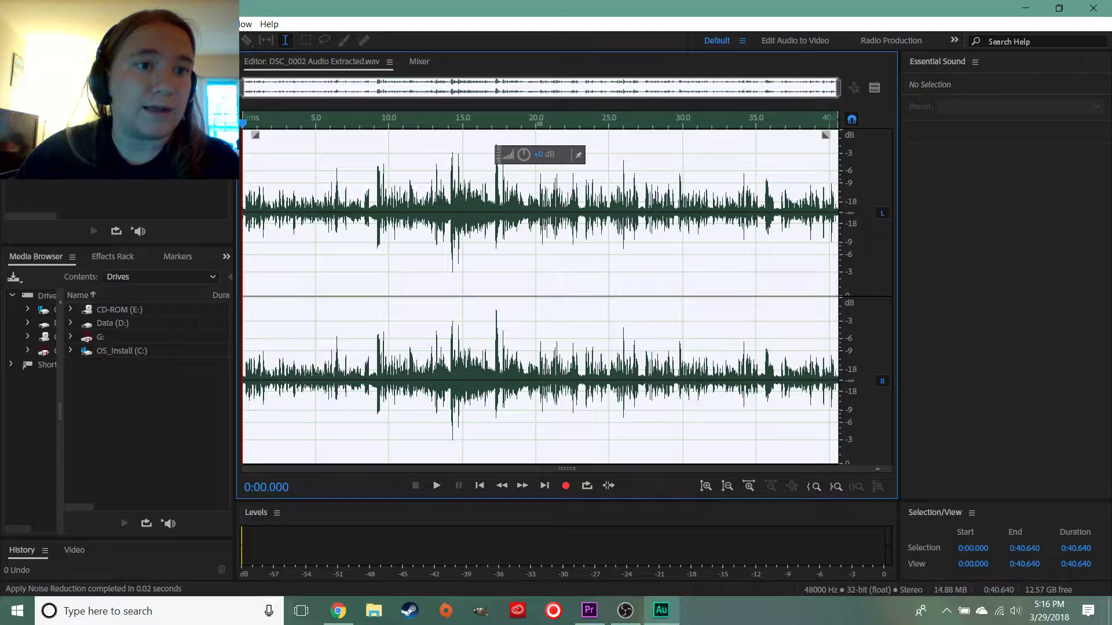
click(124, 24)
mouse_move(256, 248)
click(381, 263)
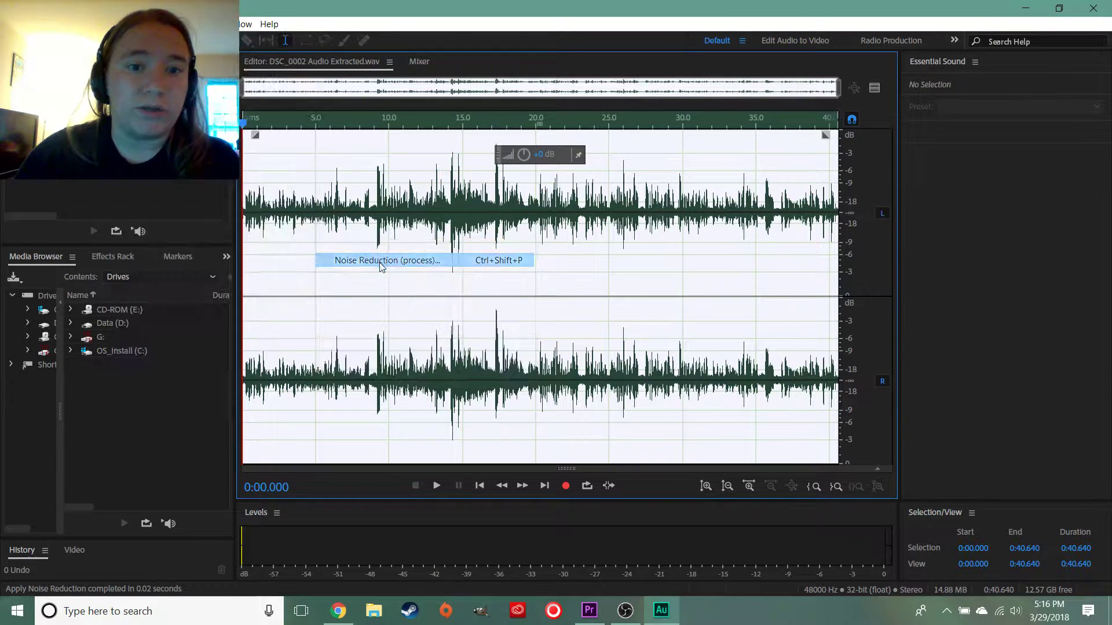
click(687, 503)
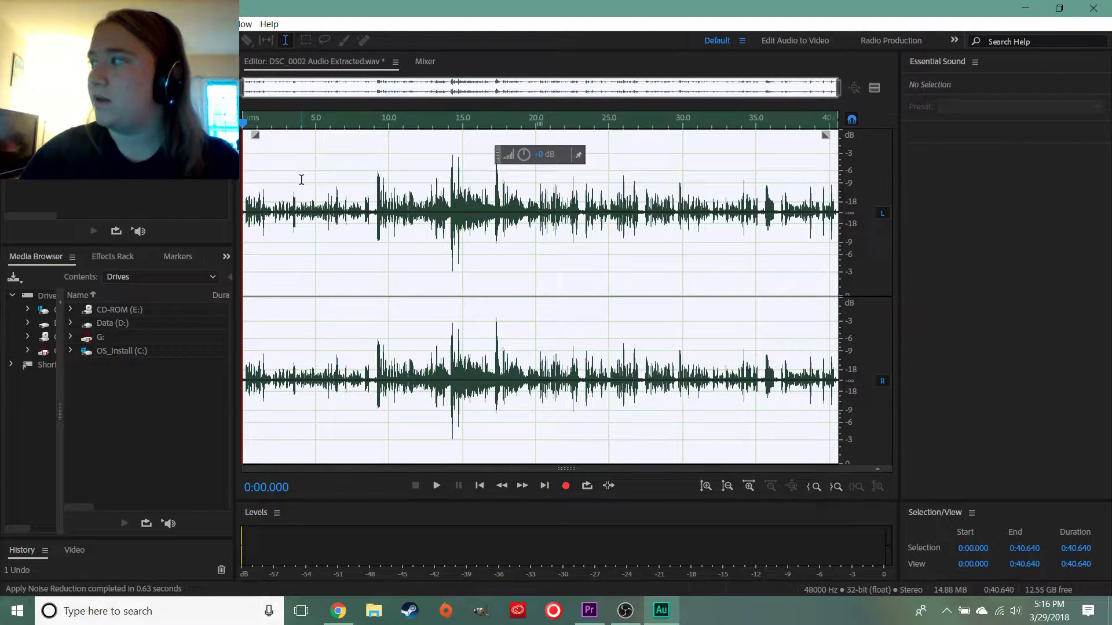
Listen to the processed audio from the start and undo the last noise reduction
key(space)
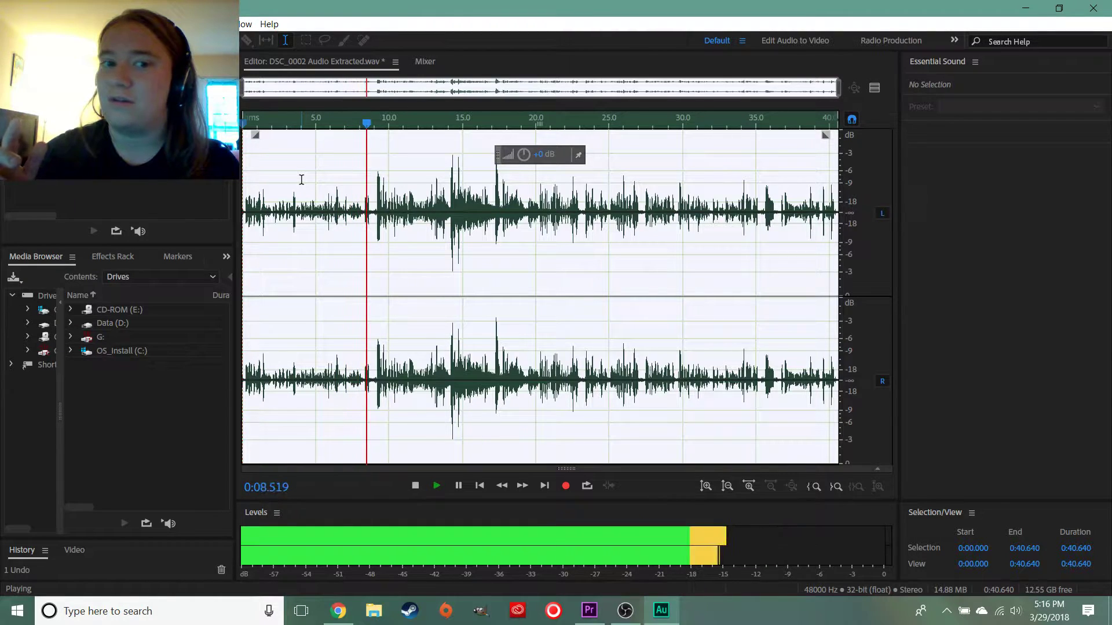
key(space)
key(ctrl+z)
Apply Noise Reduction to the entire waveform with the reduction amount set to 33%
click(138, 23)
mouse_move(244, 248)
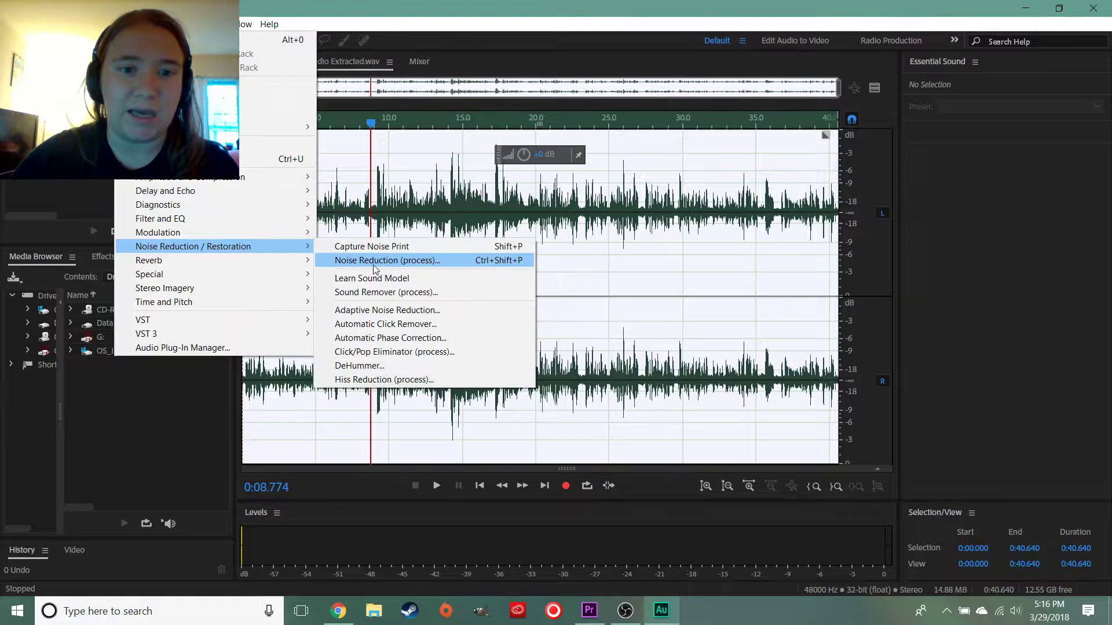
click(375, 268)
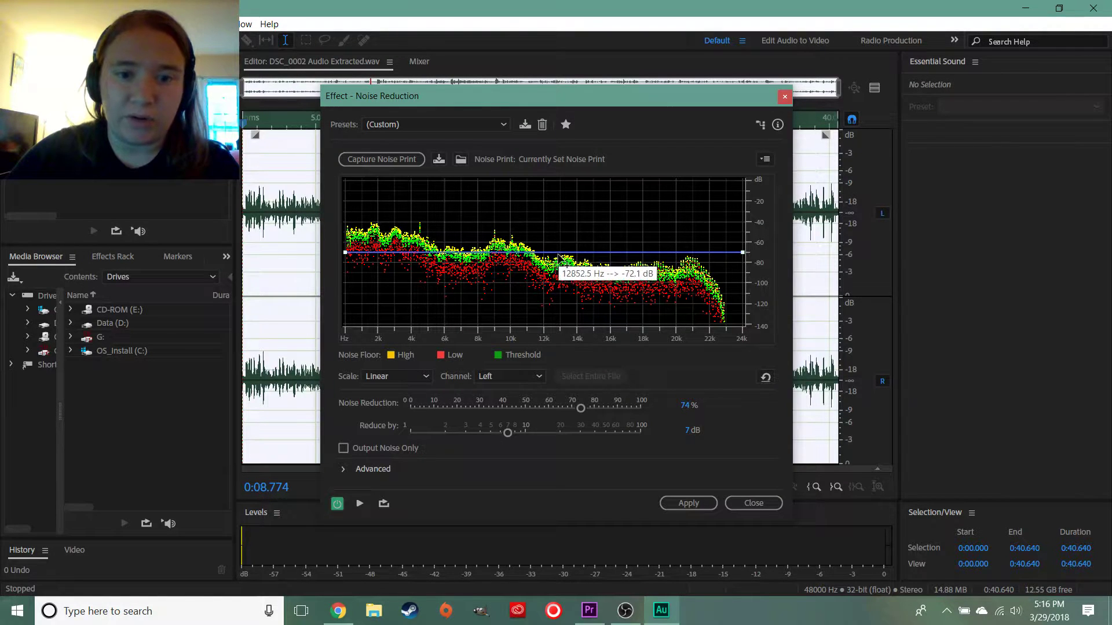
drag(581, 411, 487, 410)
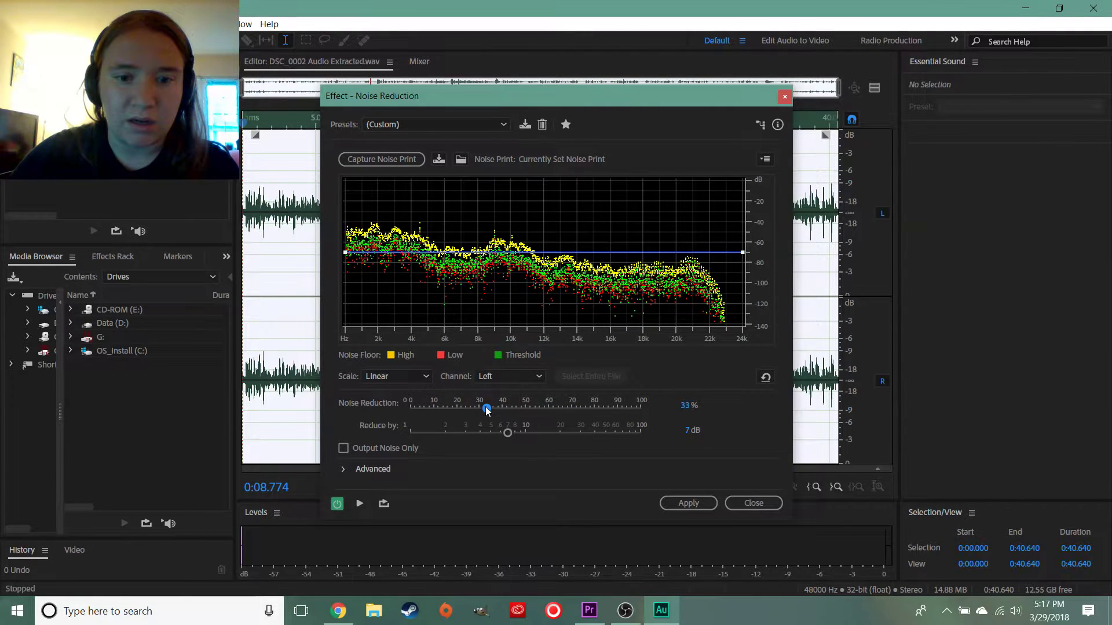
click(681, 504)
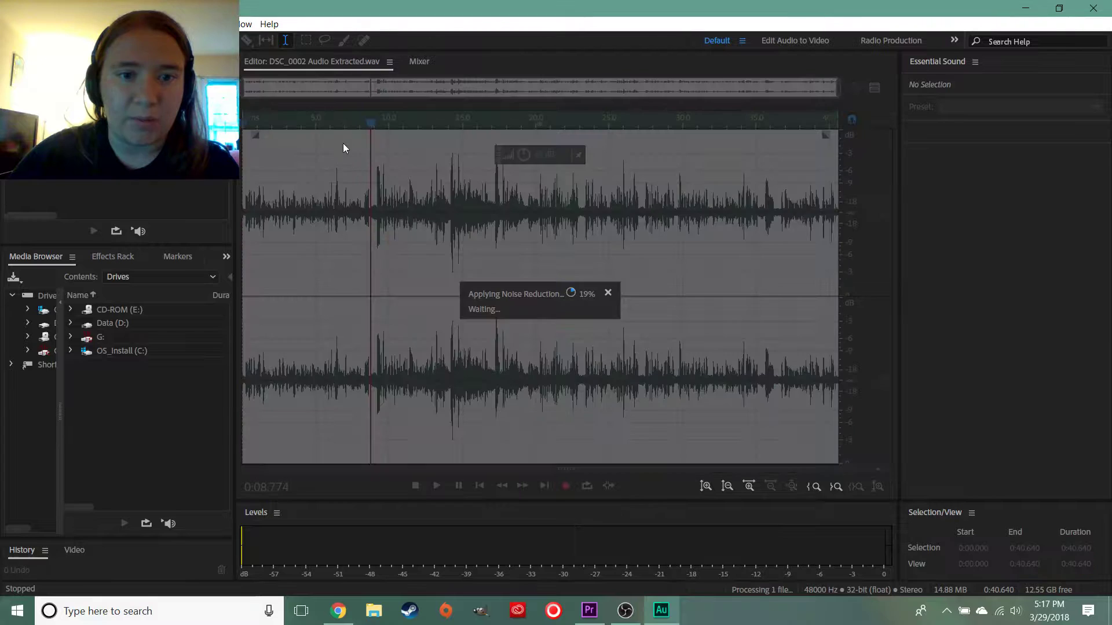
Play the noise-reduced audio from the start to check the sound of the voice
key(space)
key(Home)
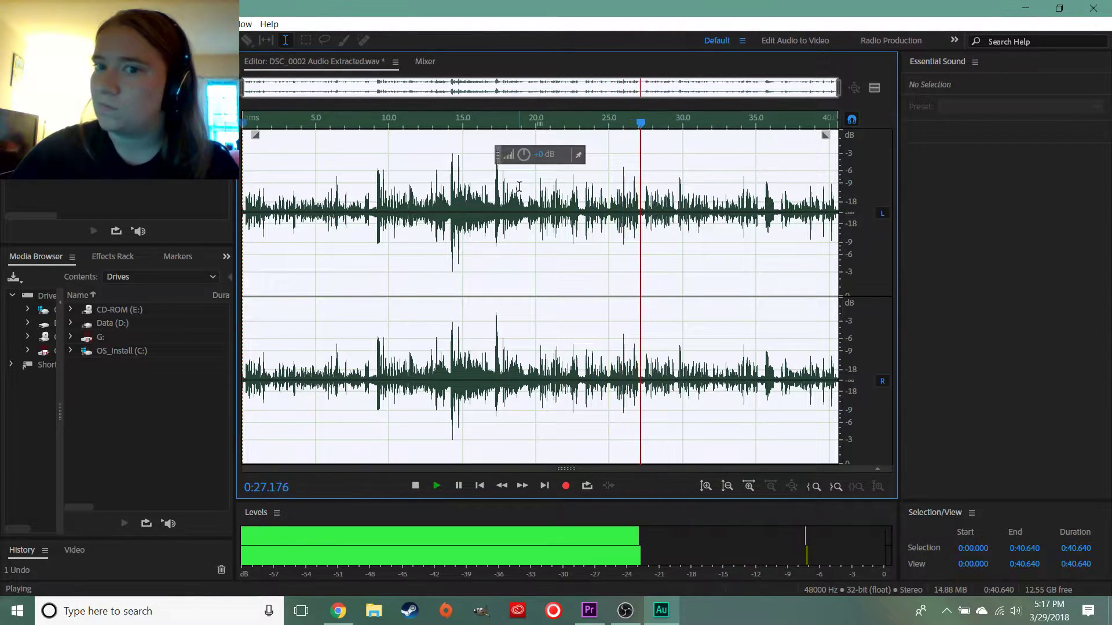
Save the noise-reduced DSC_0002 audio file and switch to Premiere Pro
click(10, 23)
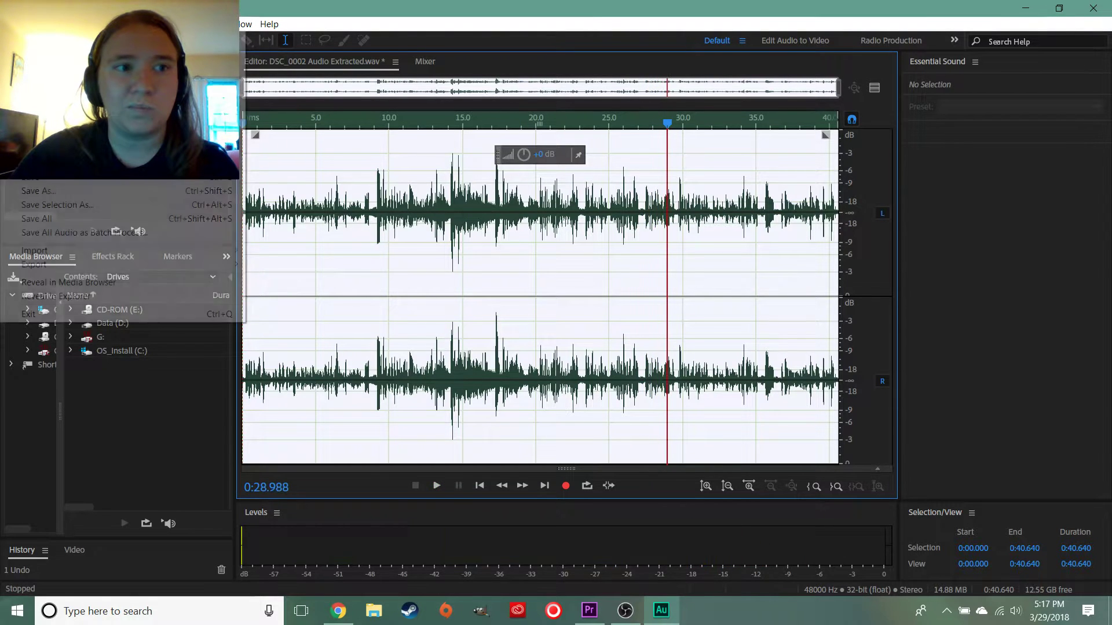
click(50, 181)
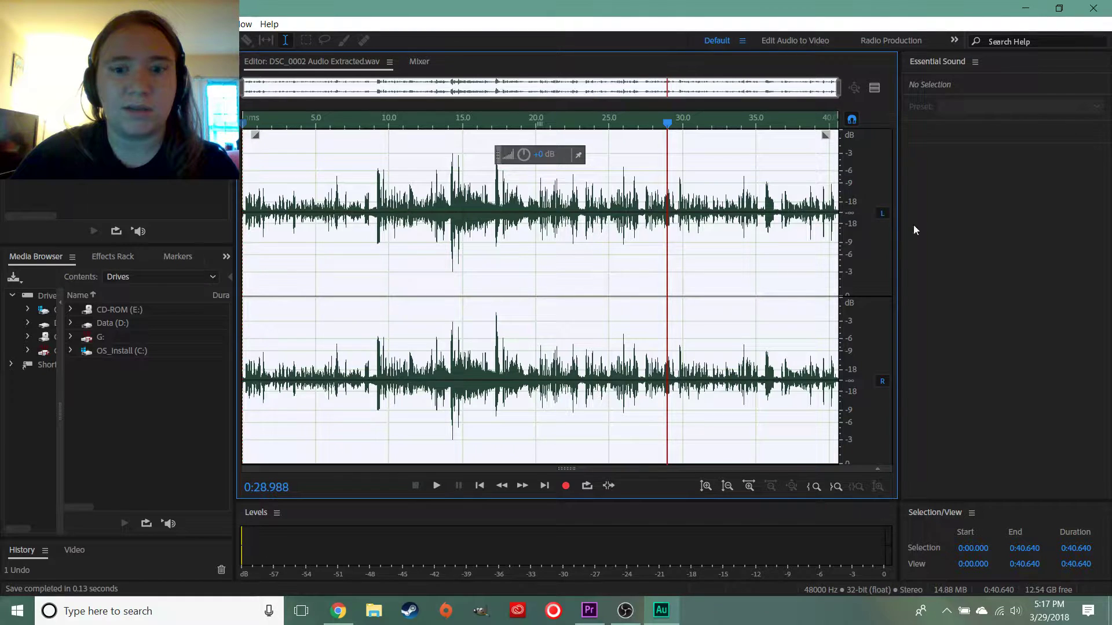
click(589, 610)
Play the DSC_0002.MOV clip from its start to hear the cleaned voice with the music
drag(665, 410, 614, 404)
key(space)
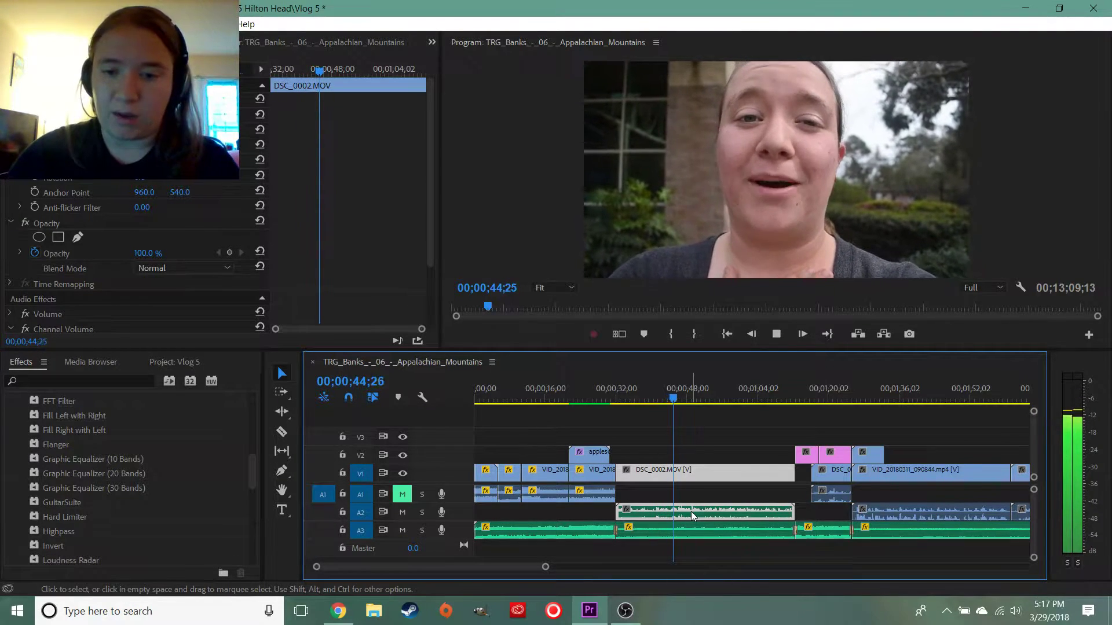
key(space)
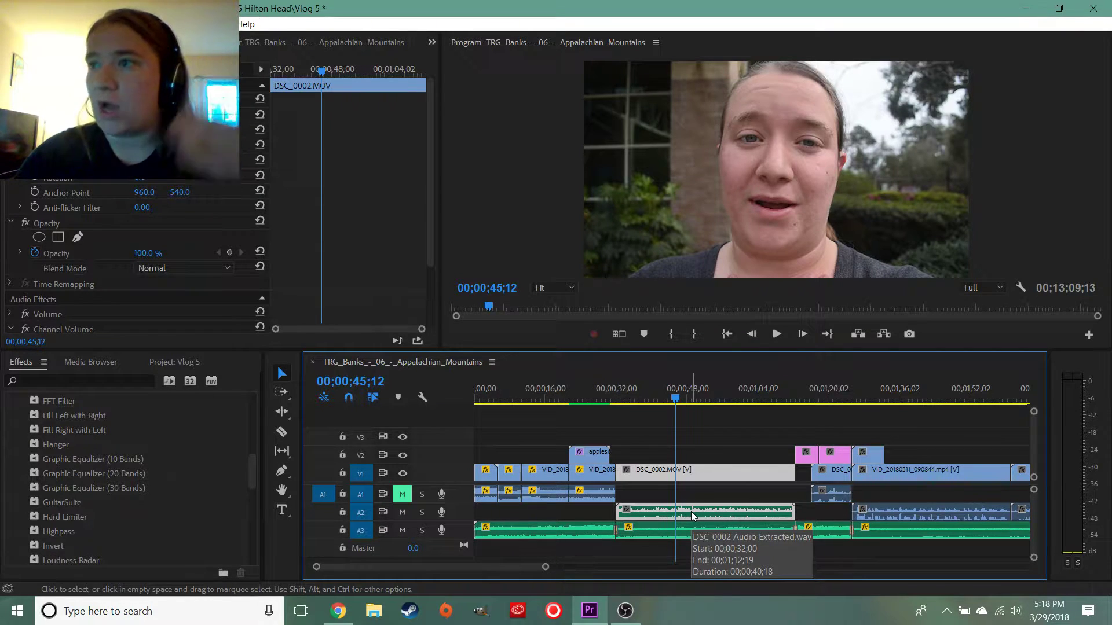
Scrub the timeline through the opening clips and the Day 2 title, and return to the DSC_0002.MOV clip
drag(531, 390, 485, 396)
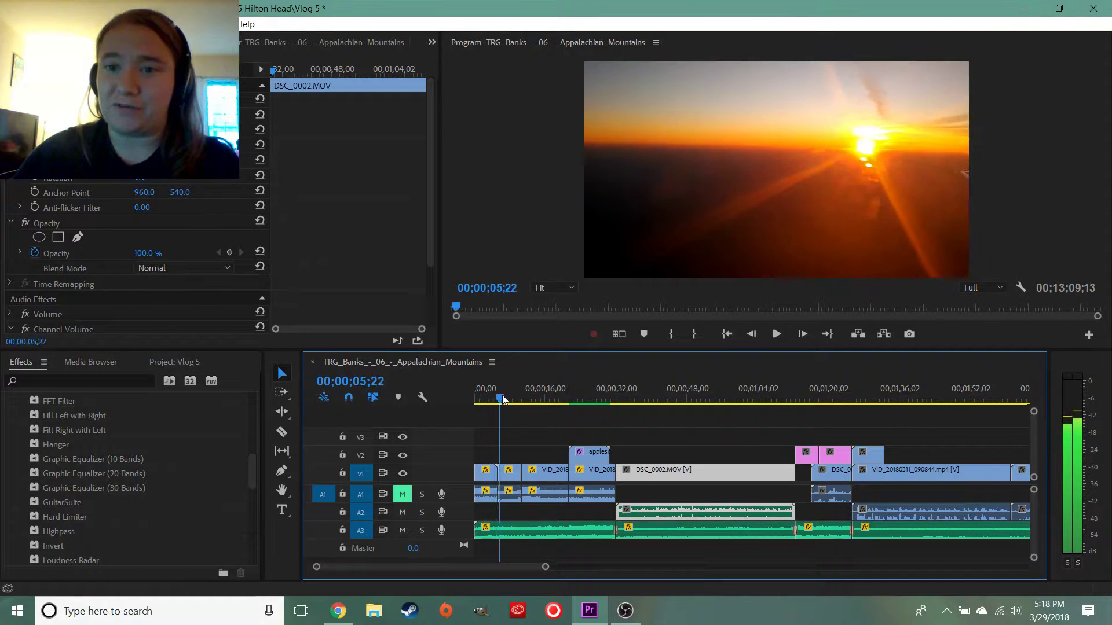
drag(545, 409, 766, 407)
drag(799, 447, 617, 437)
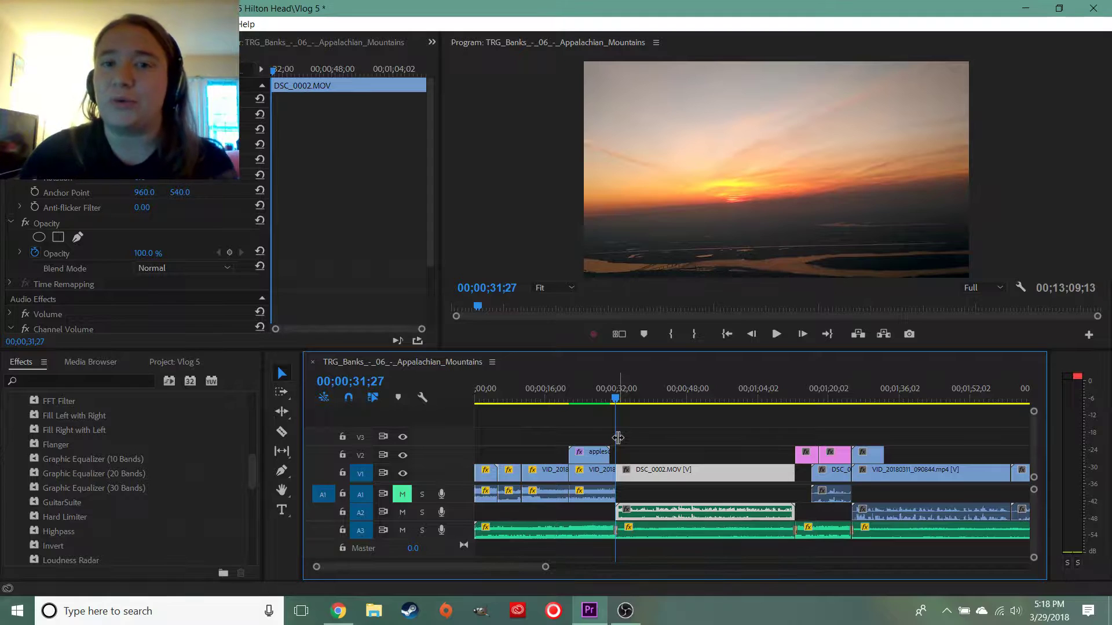
click(860, 387)
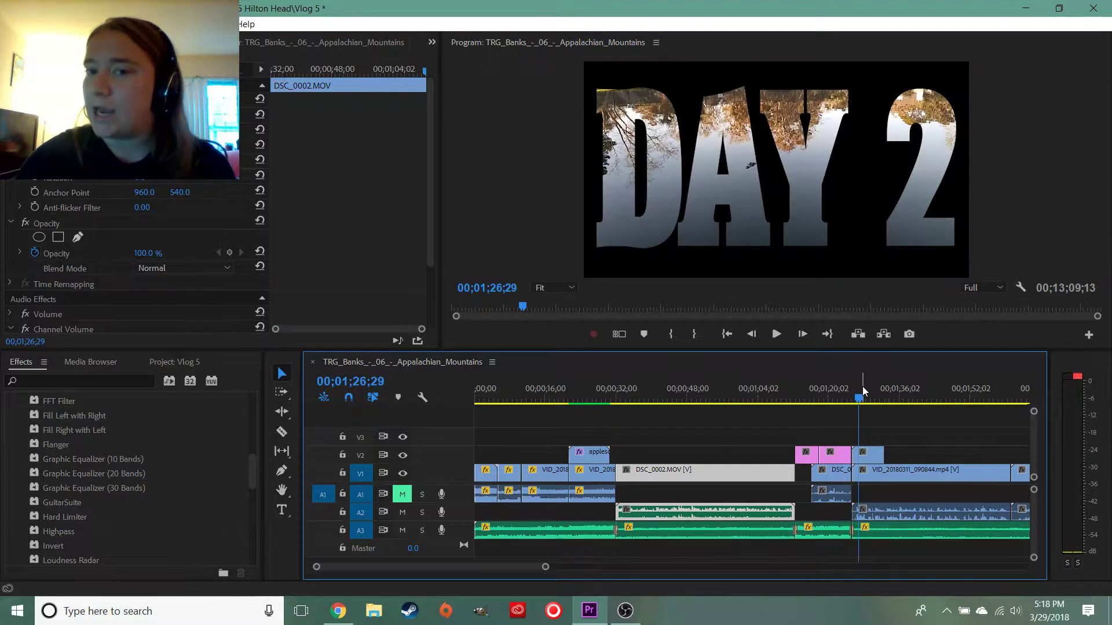
click(898, 386)
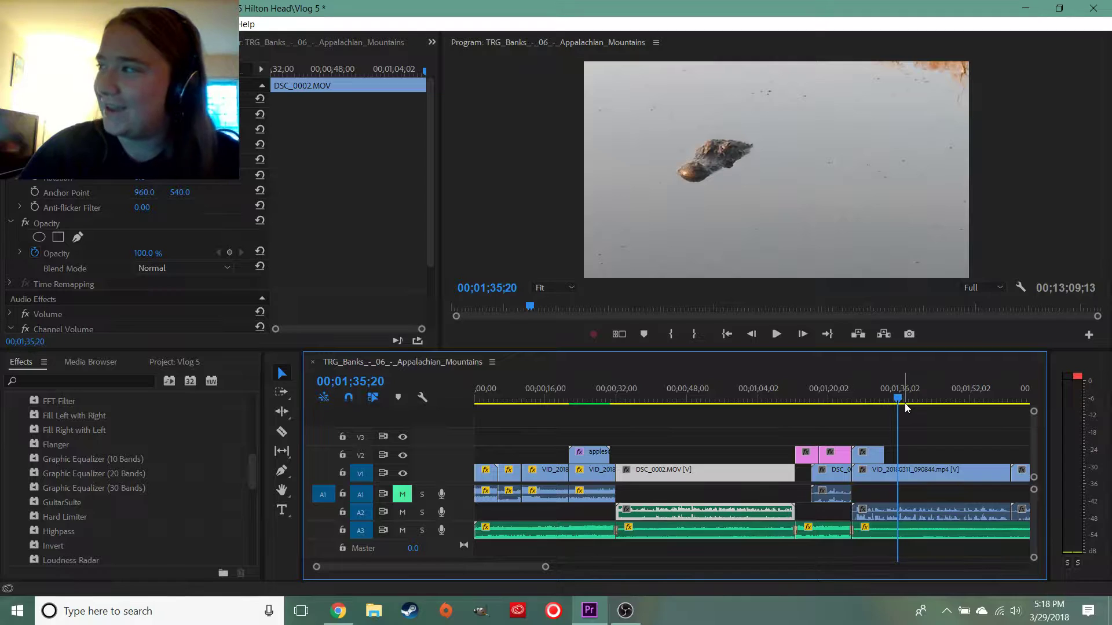
drag(640, 403, 679, 402)
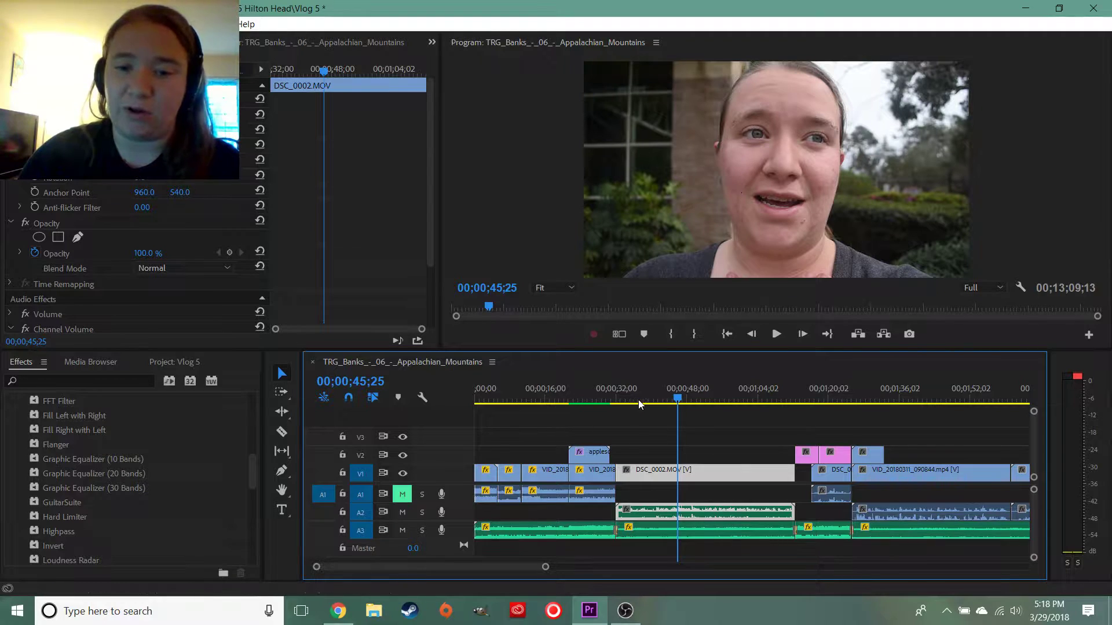
Adjust the audio gain of the A3 music clip beneath DSC_0002.MOV
right_click(648, 531)
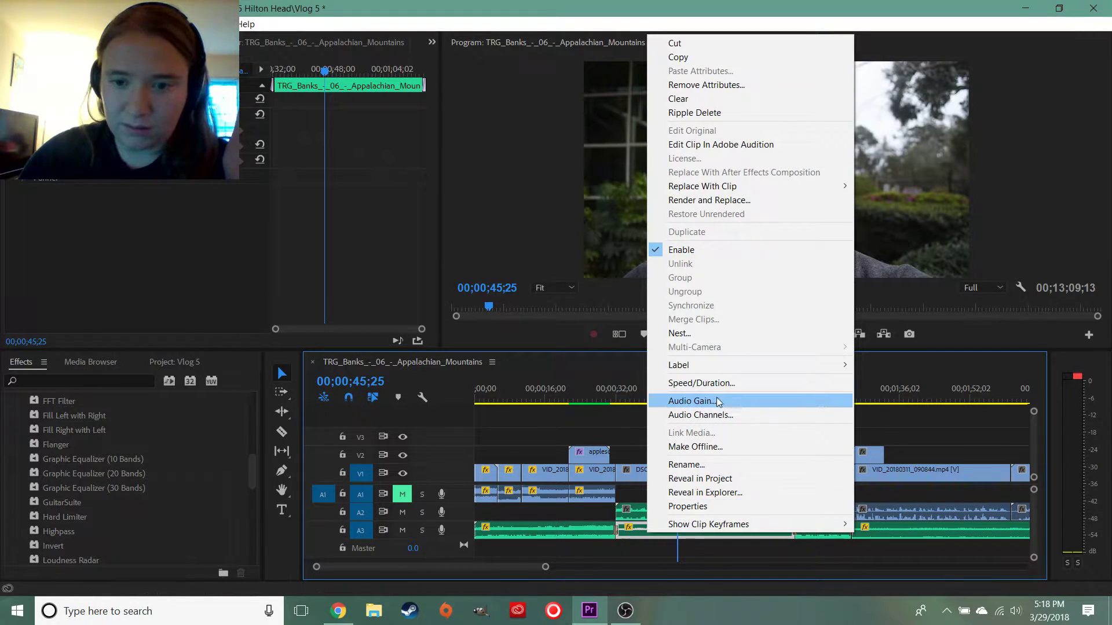
click(722, 402)
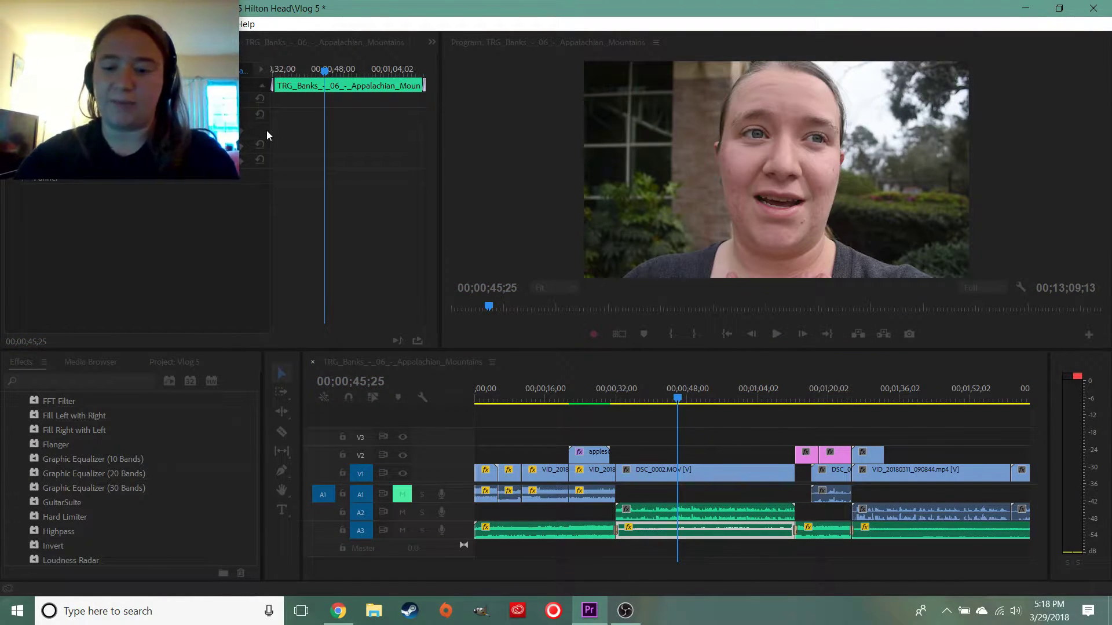
key(Return)
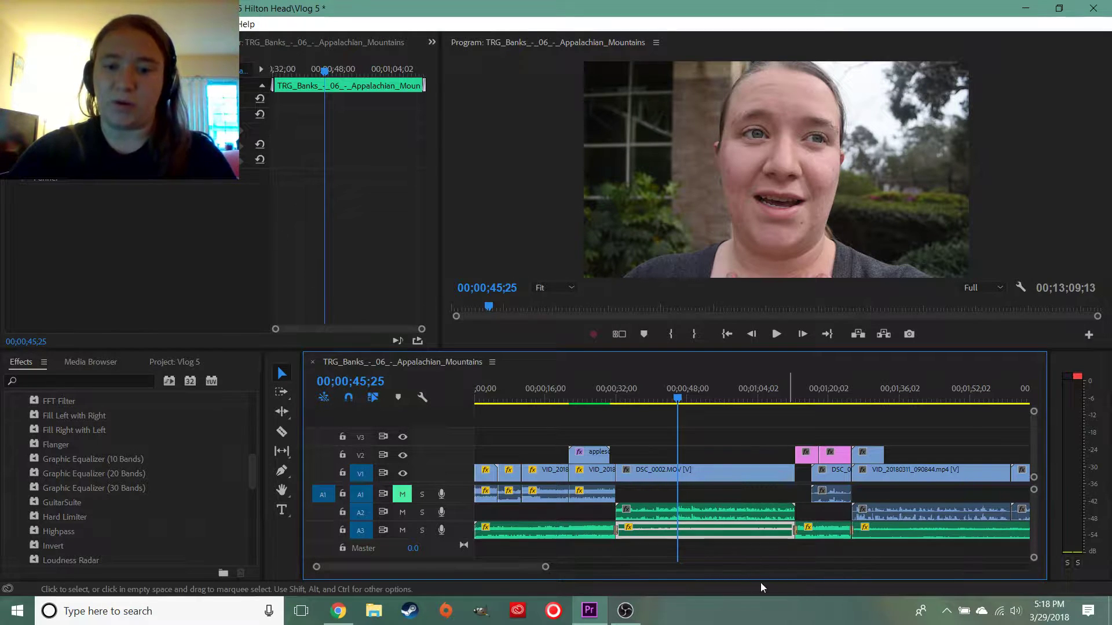
Apply the Vocal Enhancer audio effect to the extracted DSC_0002 voice clip on track A2
right_click(686, 512)
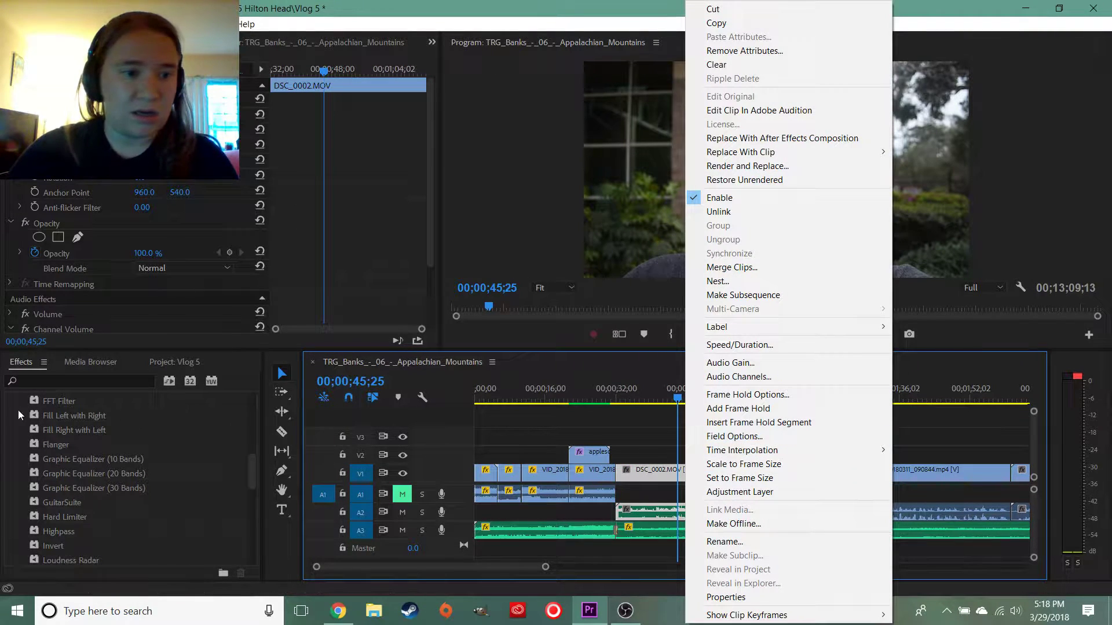
click(131, 513)
click(131, 513)
scroll(127, 508, down, 3)
scroll(95, 481, down, 4)
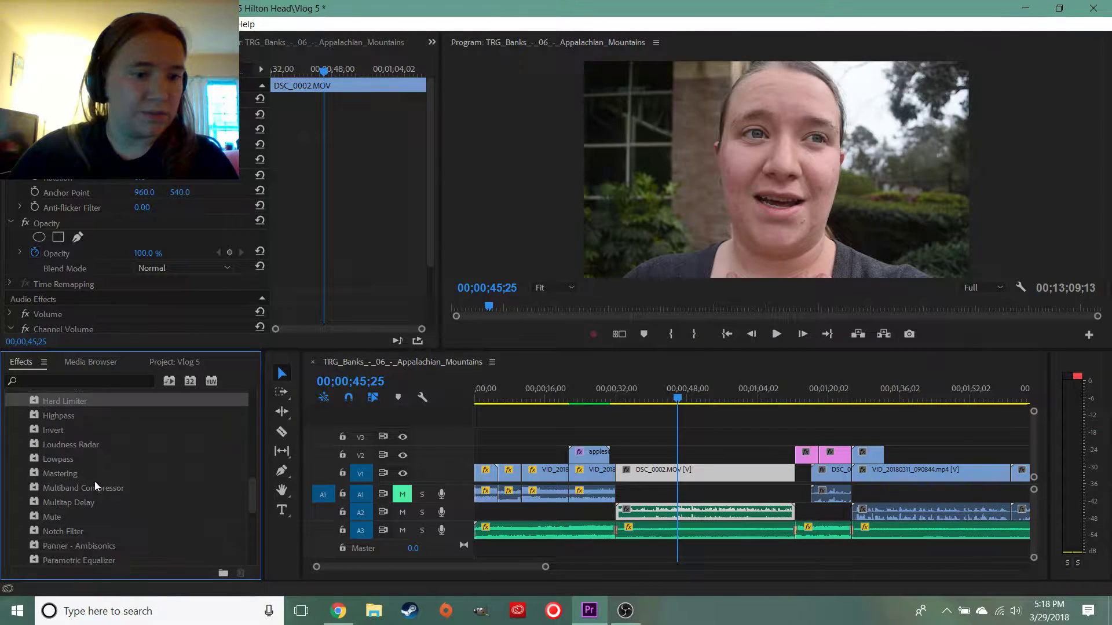
scroll(109, 480, down, 3)
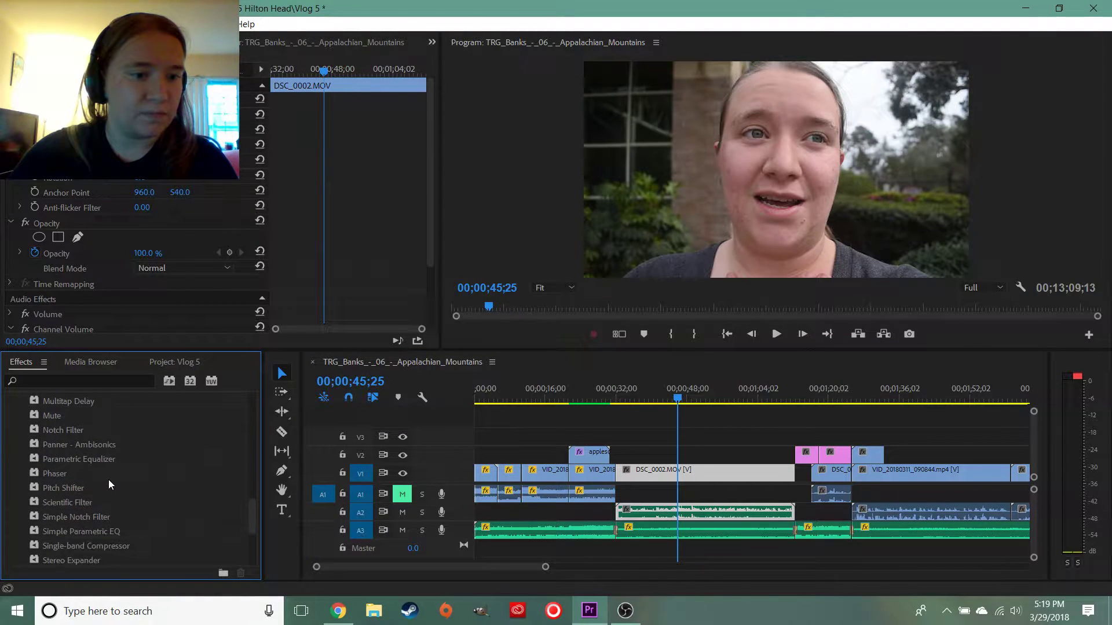
scroll(108, 479, down, 3)
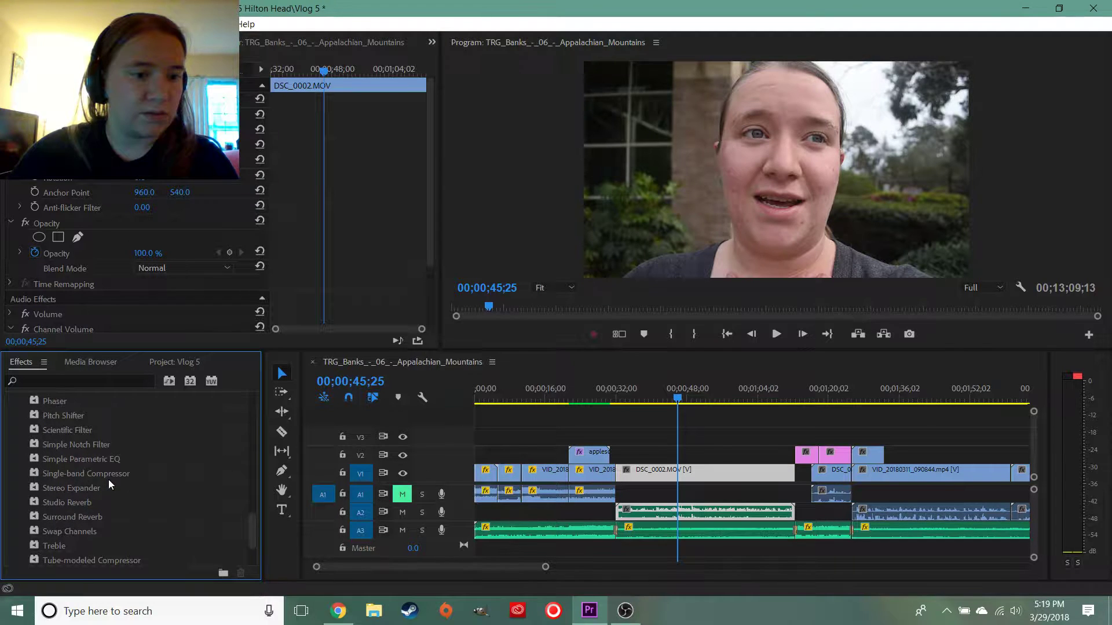
scroll(109, 479, down, 1)
drag(96, 502, 699, 517)
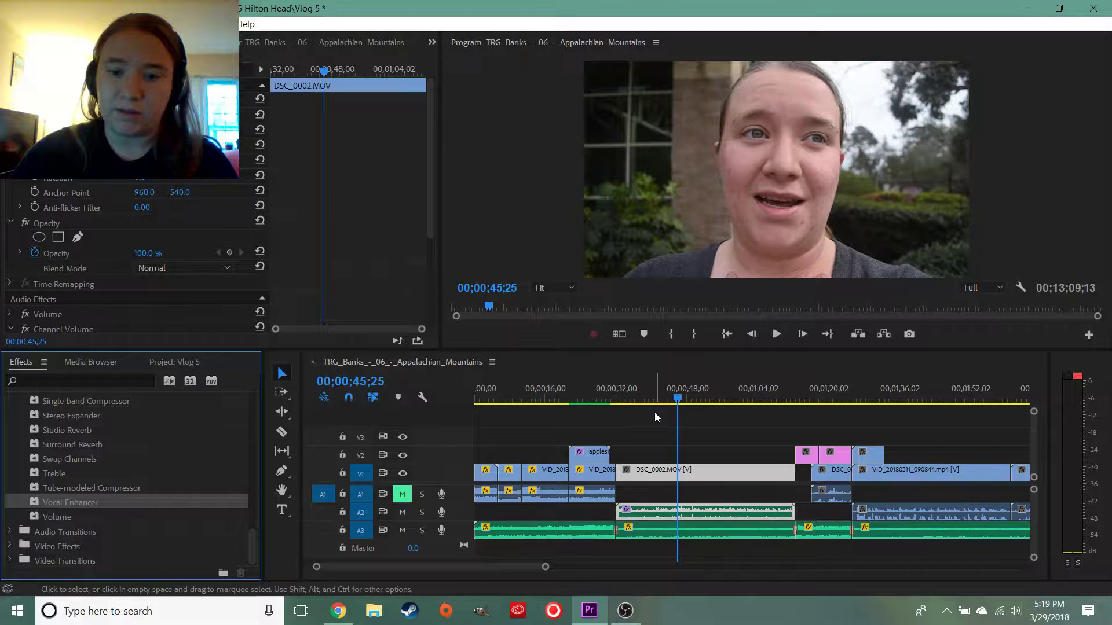
Listen to DSC_0002.MOV from its start and readjust the audio gain of the music clip beneath it
click(613, 400)
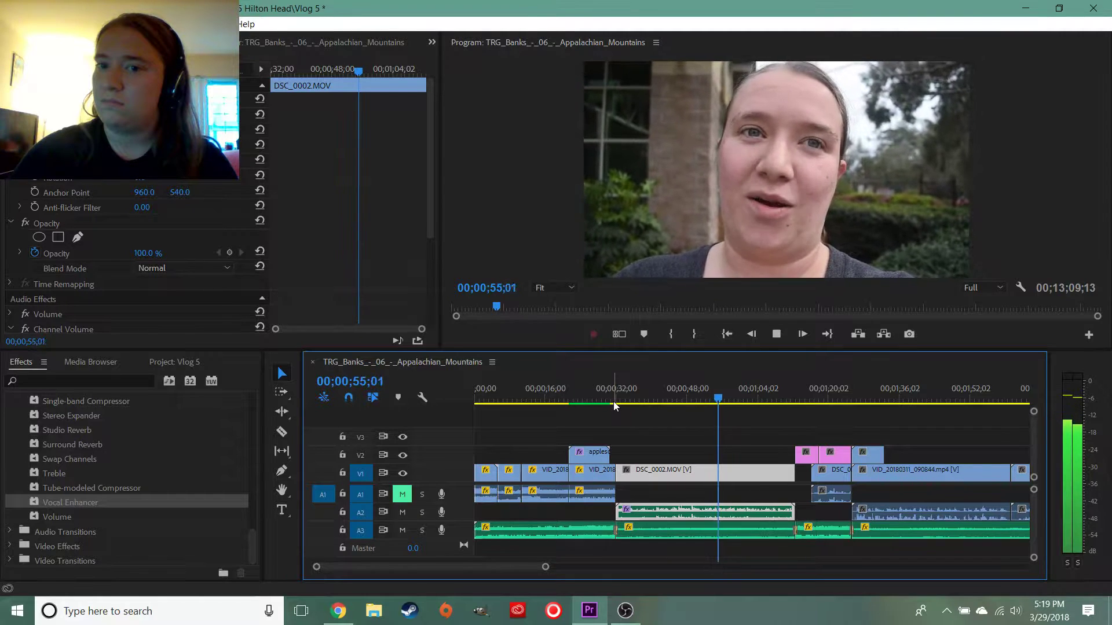
key(space)
click(665, 530)
right_click(665, 530)
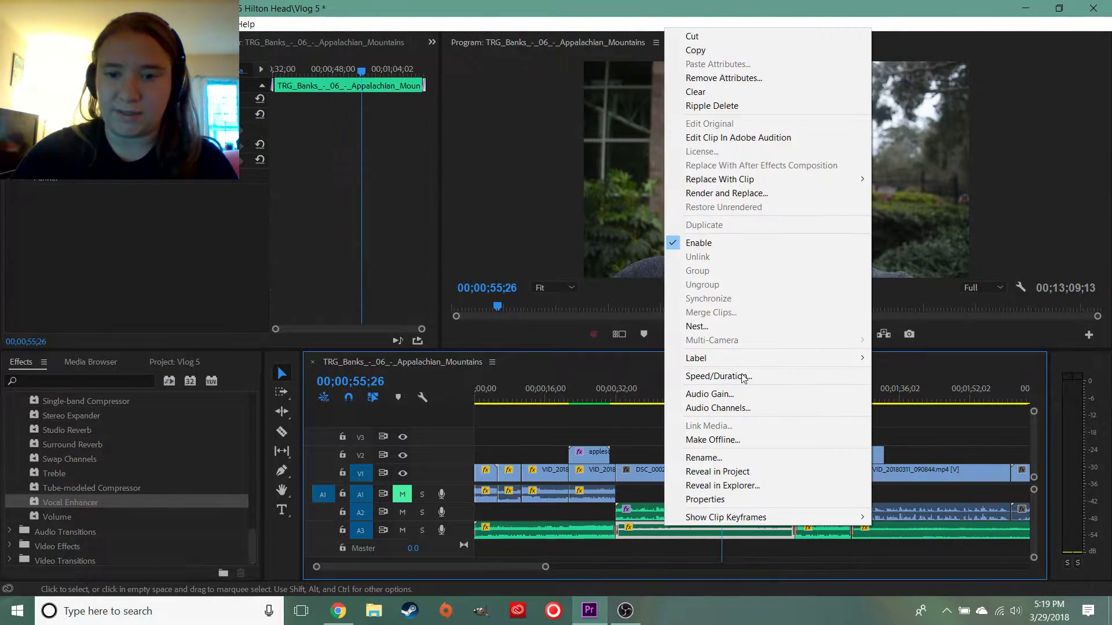
click(725, 393)
click(725, 391)
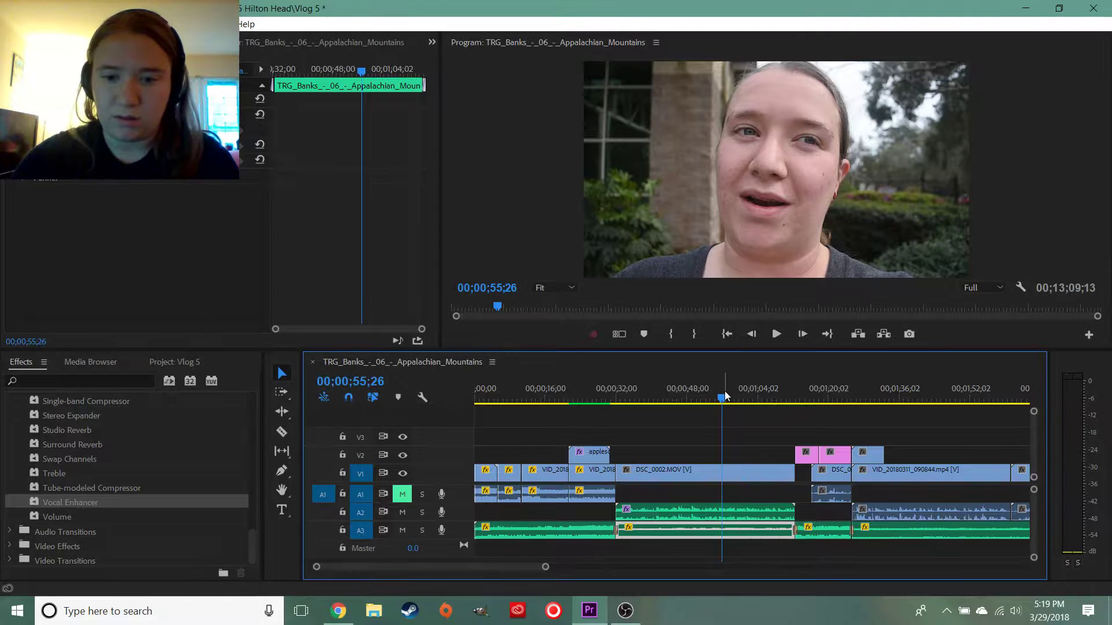
Play DSC_0002.MOV at its start, middle and near its end to check the voice-music balance, and save the project
click(621, 398)
key(space)
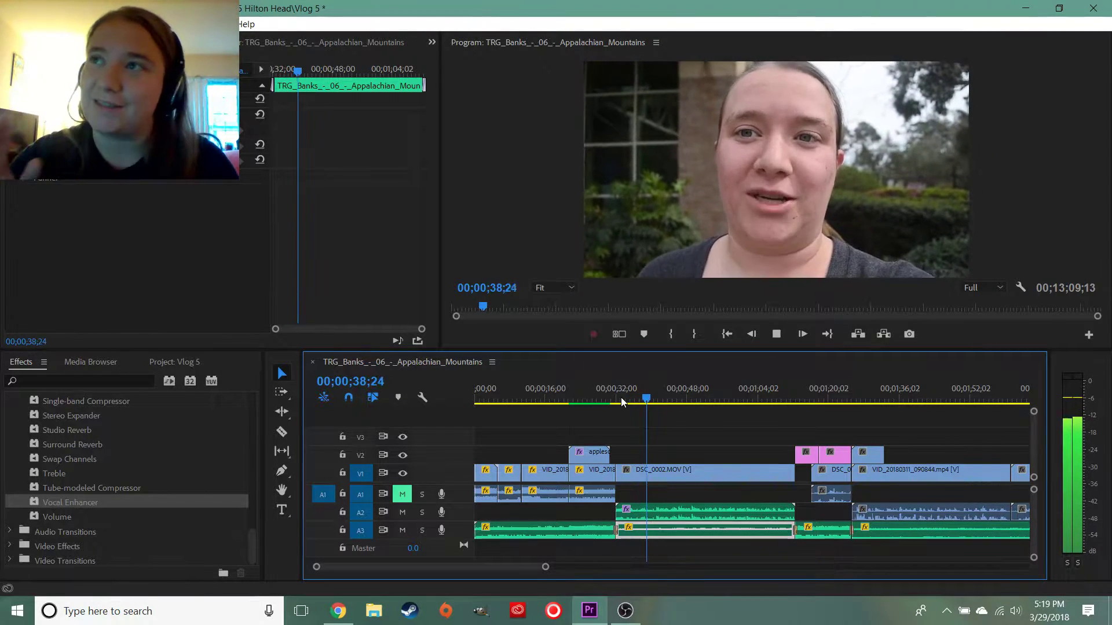
click(693, 391)
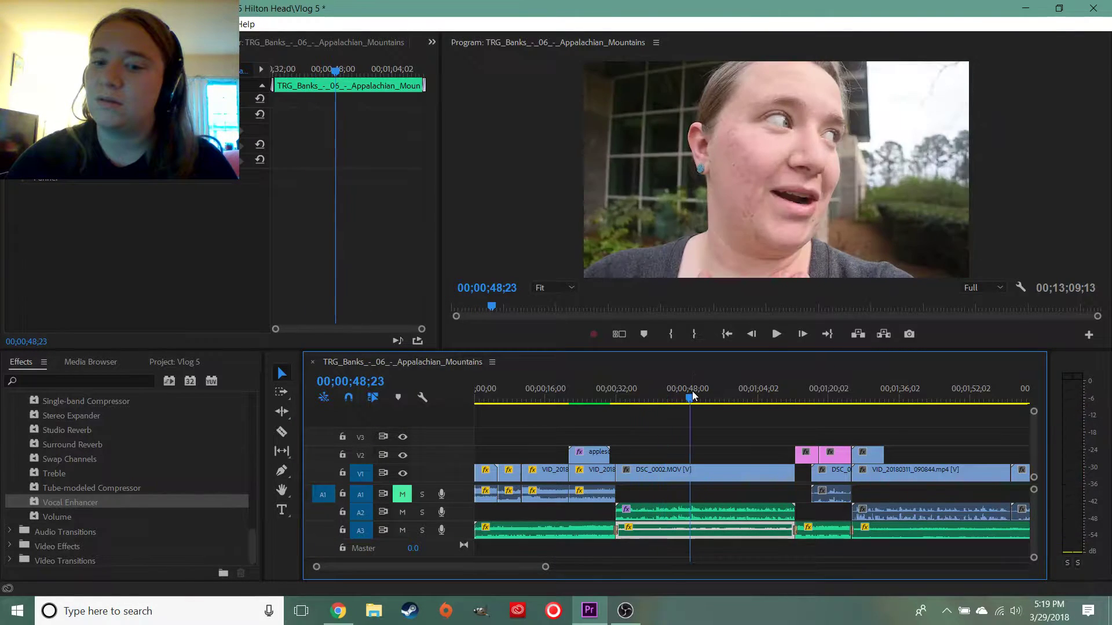
click(724, 391)
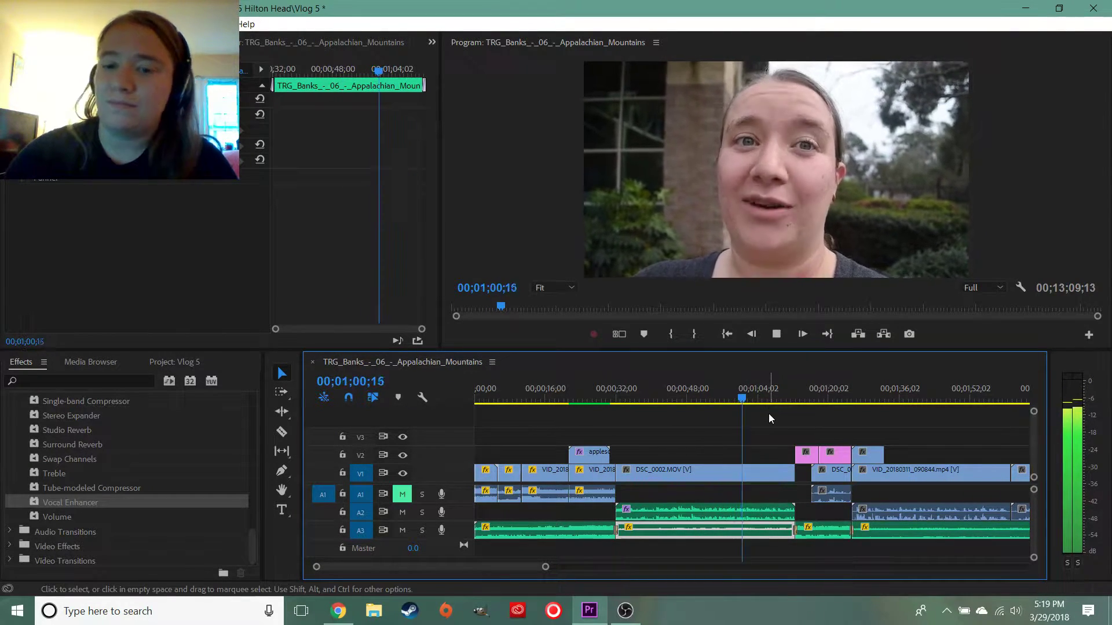
key(space)
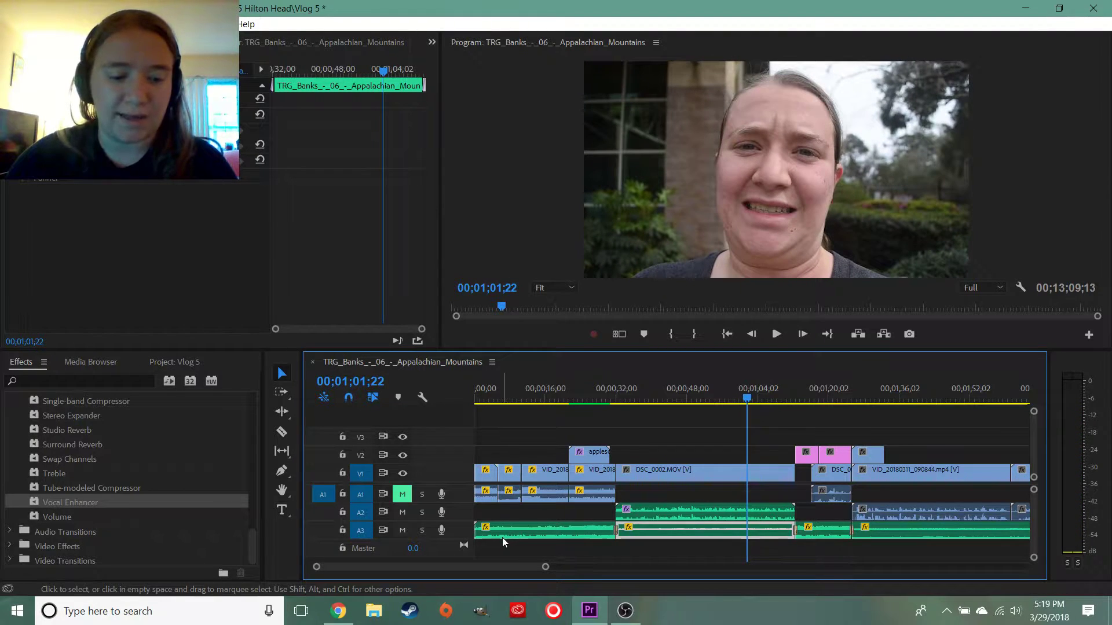
key(ctrl+s)
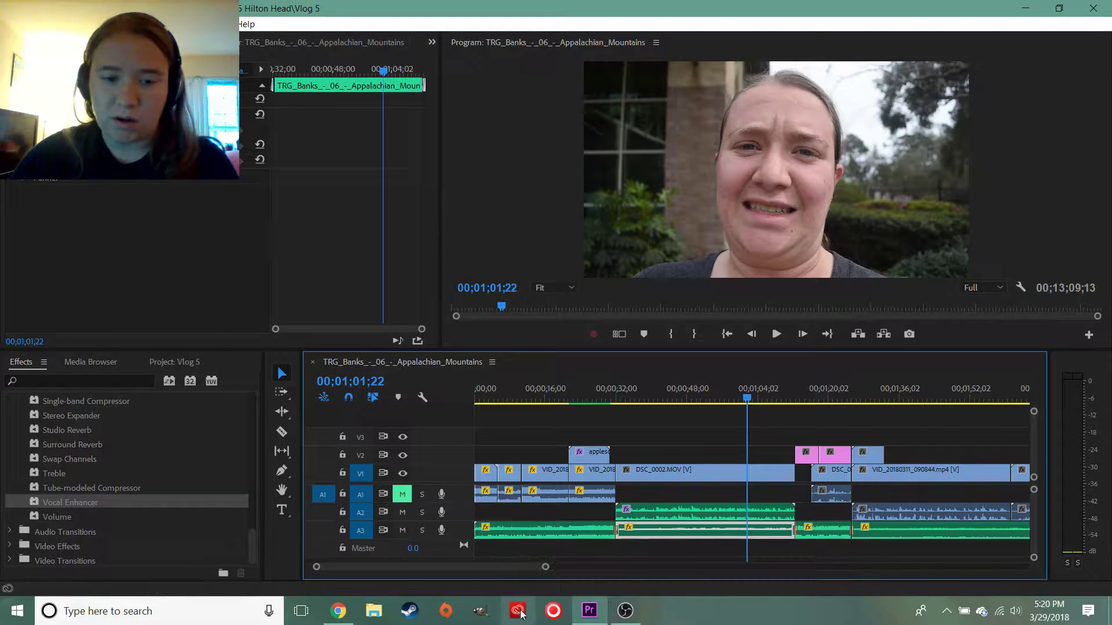
drag(520, 567, 589, 567)
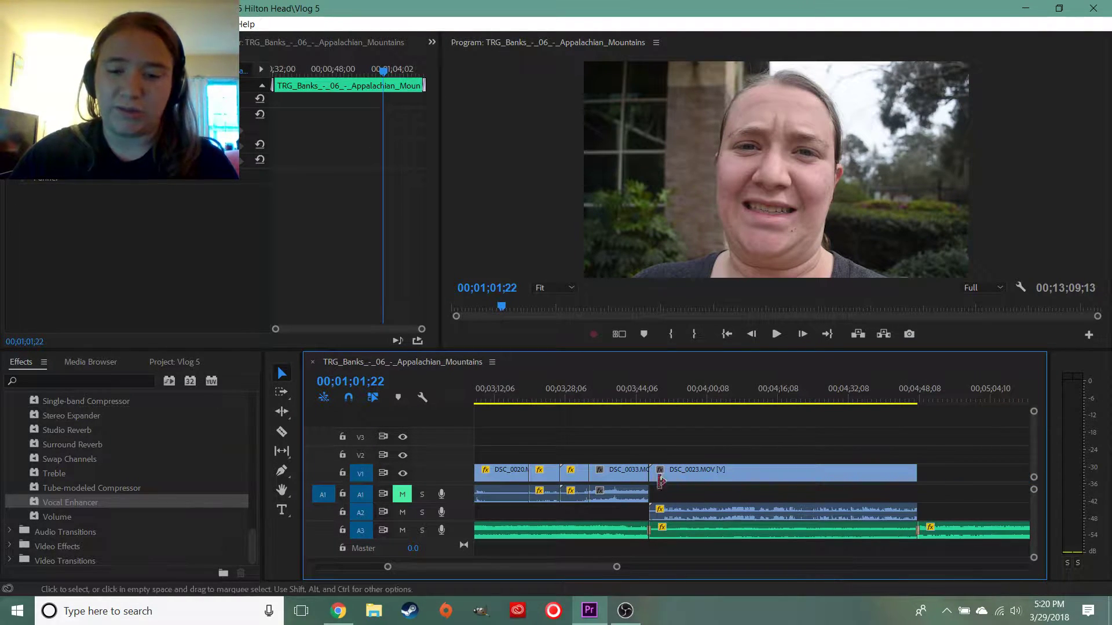
key(c)
click(763, 473)
key(ctrl+z)
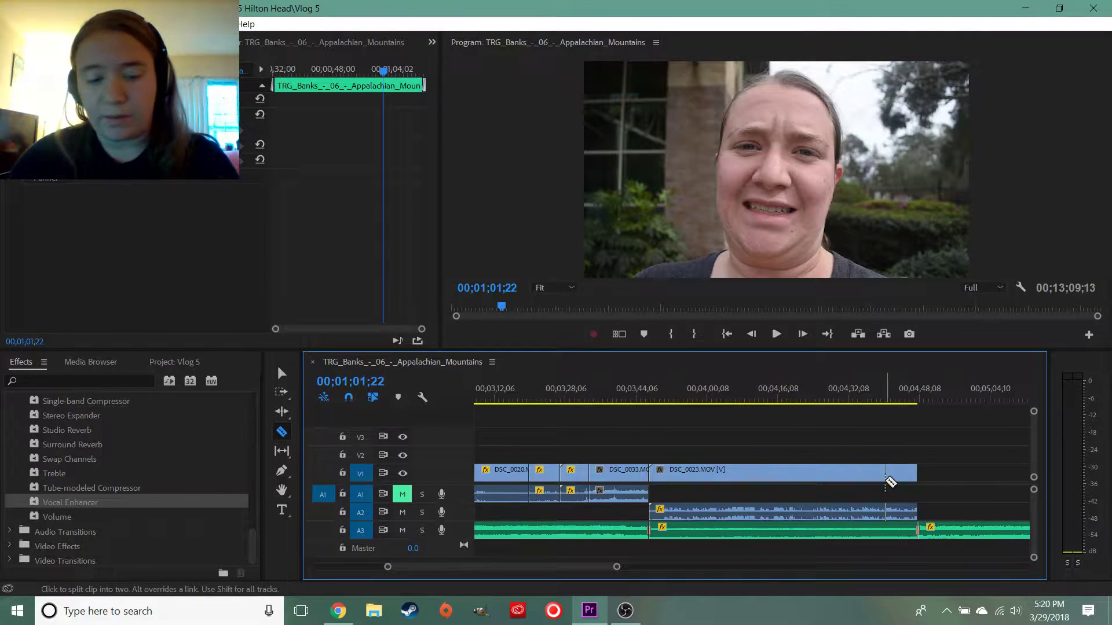
key(v)
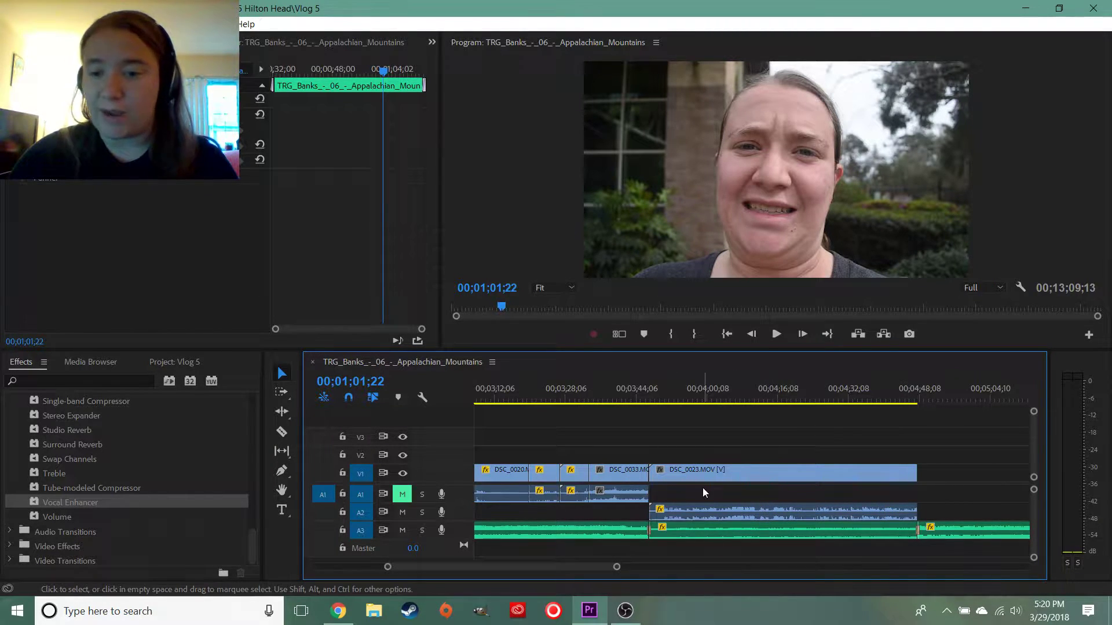
key(c)
key(space)
key(space)
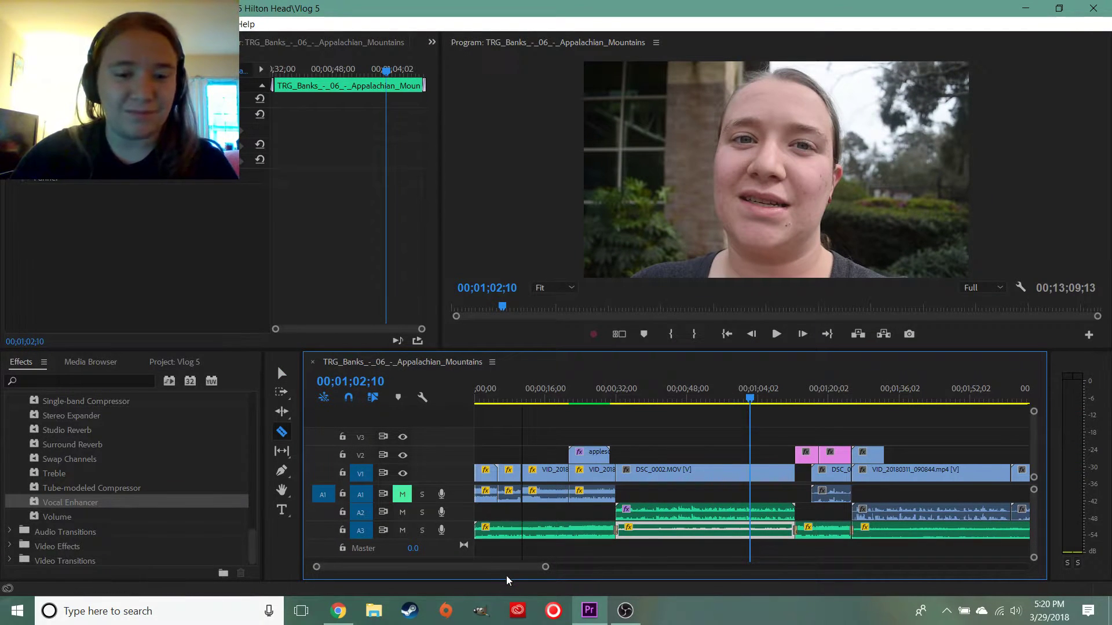
Play the timeline from the Day 2 title at the start of VID_20180311_090844.mp4 to check its audio
drag(509, 569, 532, 567)
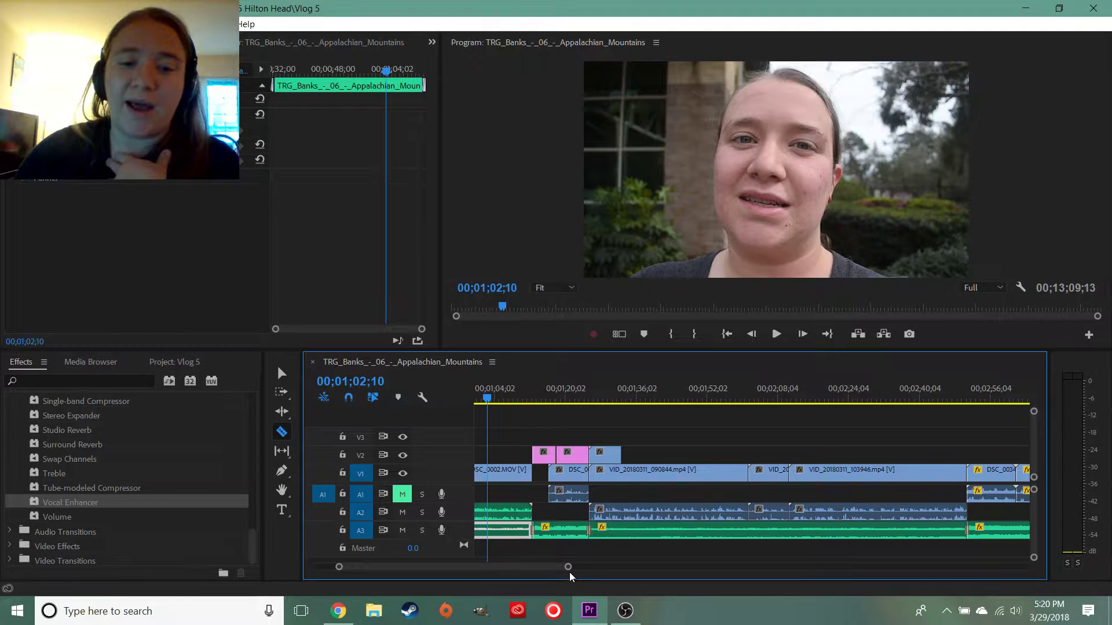
scroll(568, 572, up, 5)
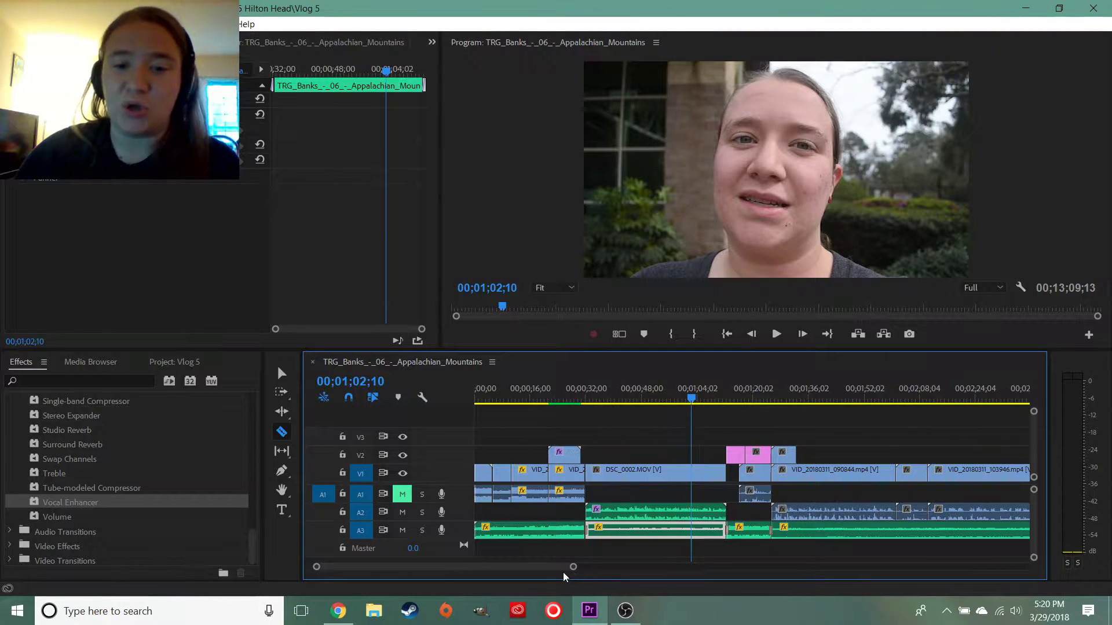
drag(557, 570, 569, 570)
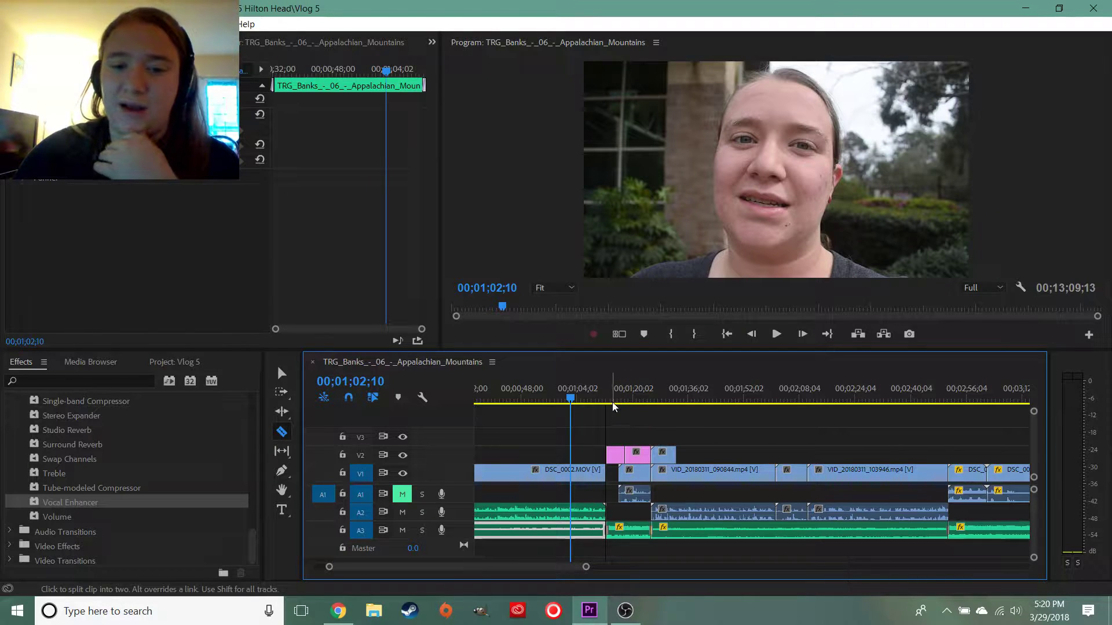
key(v)
drag(616, 399, 654, 412)
key(space)
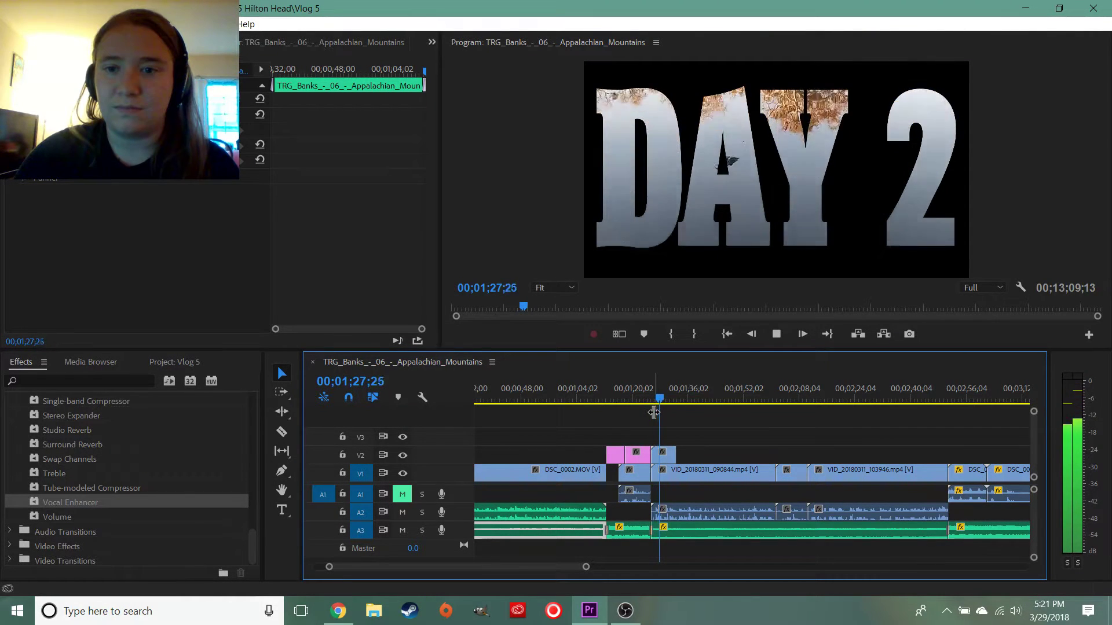
Adjust the audio gain of the A3 music clip beneath VID_20180311_090844.mp4 and play on to check the level
click(703, 533)
right_click(703, 533)
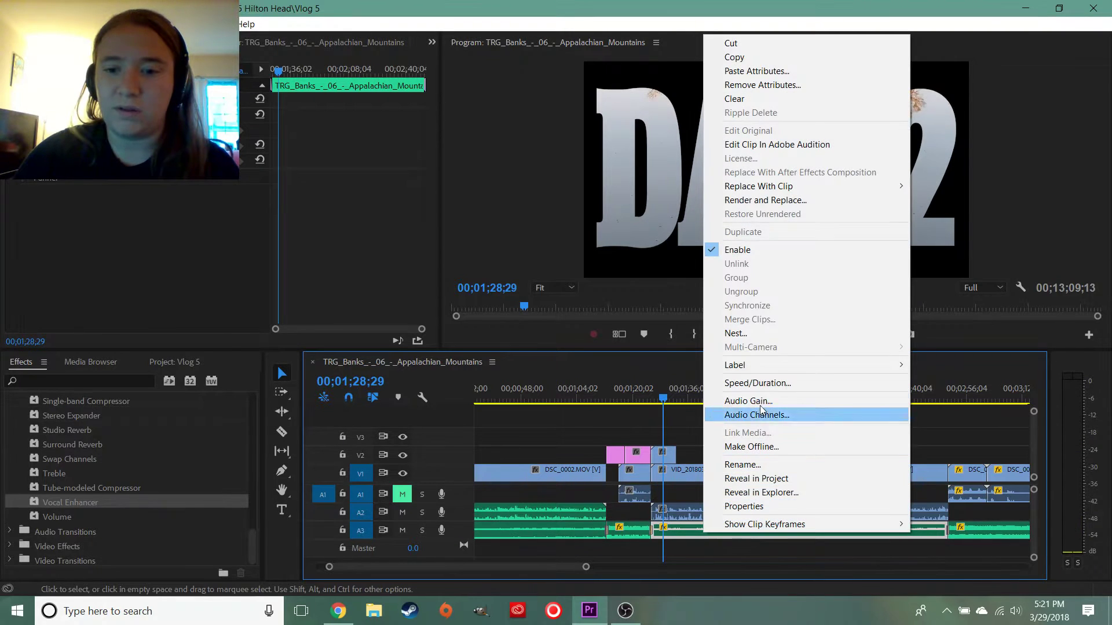
click(760, 401)
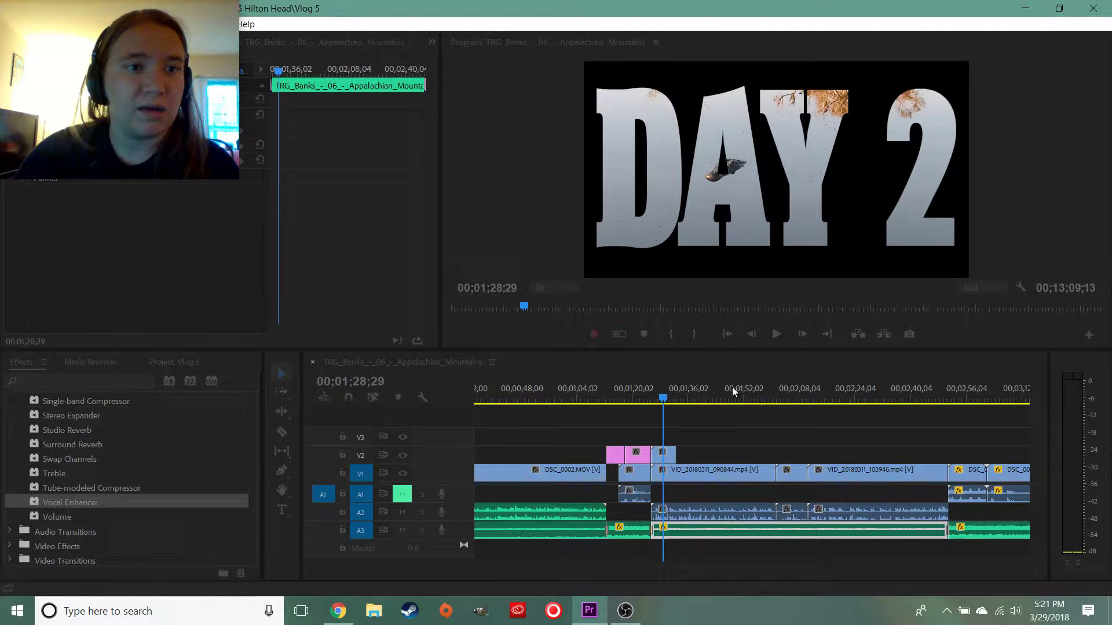
key(Return)
key(space)
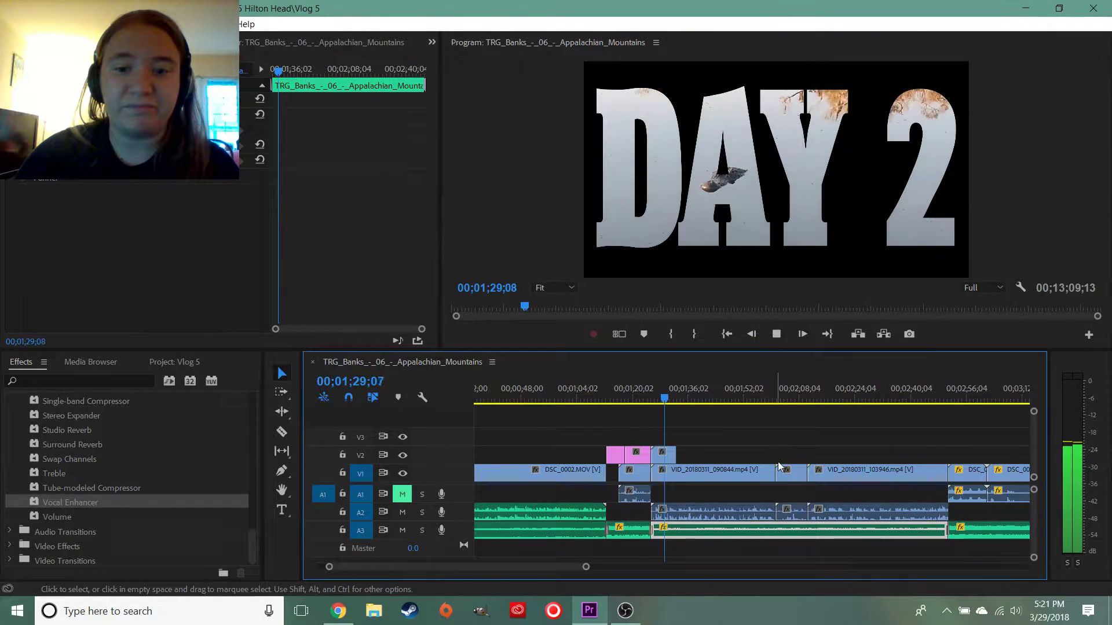
Adjust the audio gain of the VID_20180311_090844.mp4 clip and return the playhead to the start of the Day 2 title
right_click(720, 513)
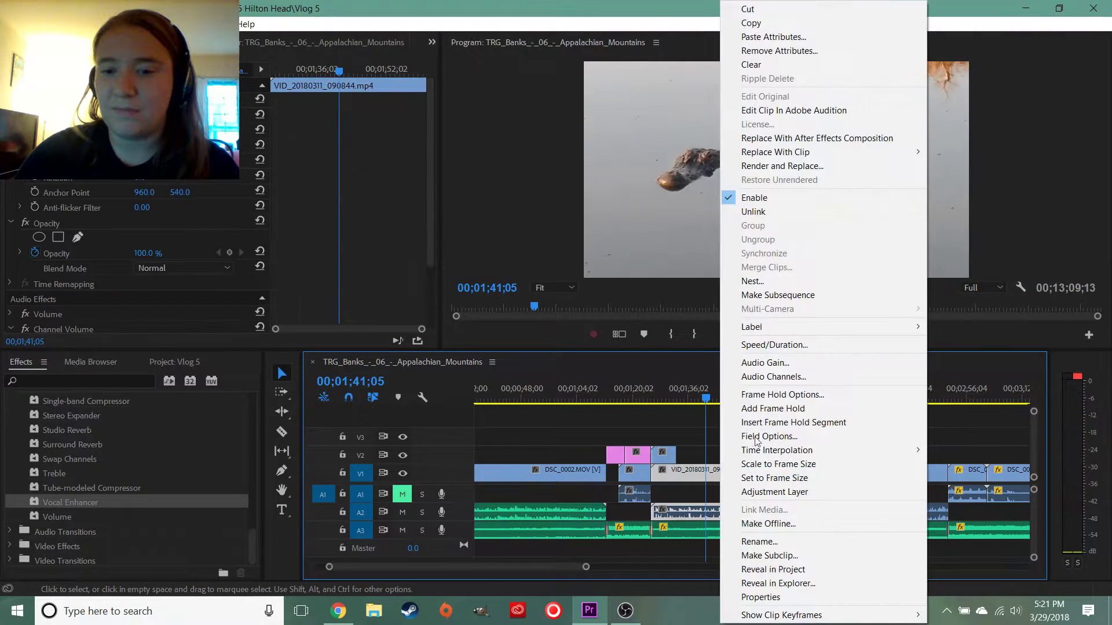
click(770, 371)
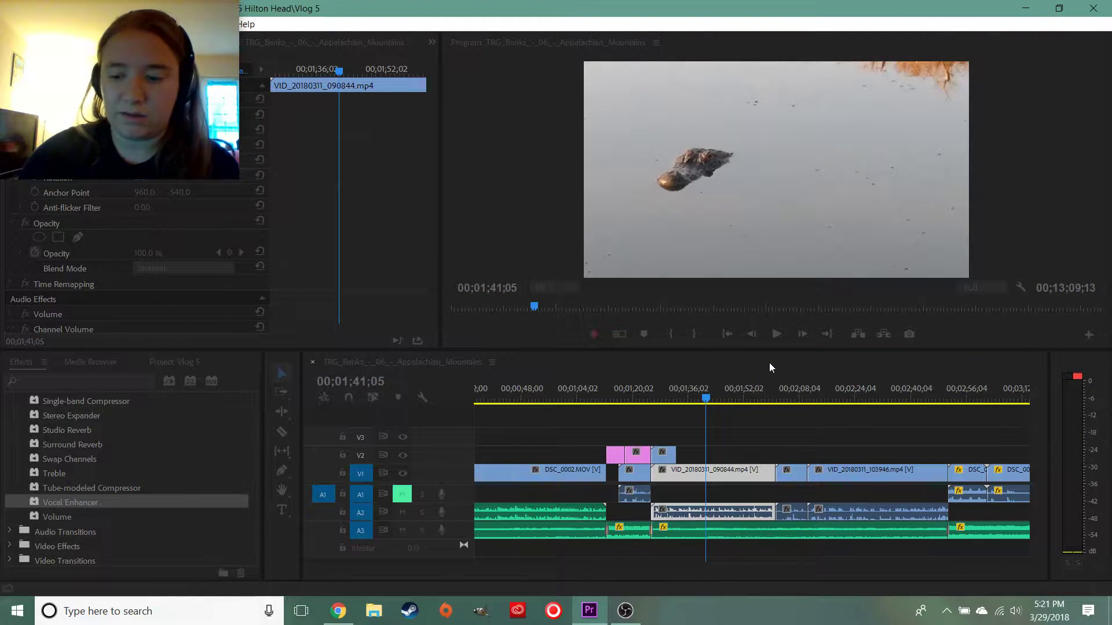
key(Return)
click(662, 393)
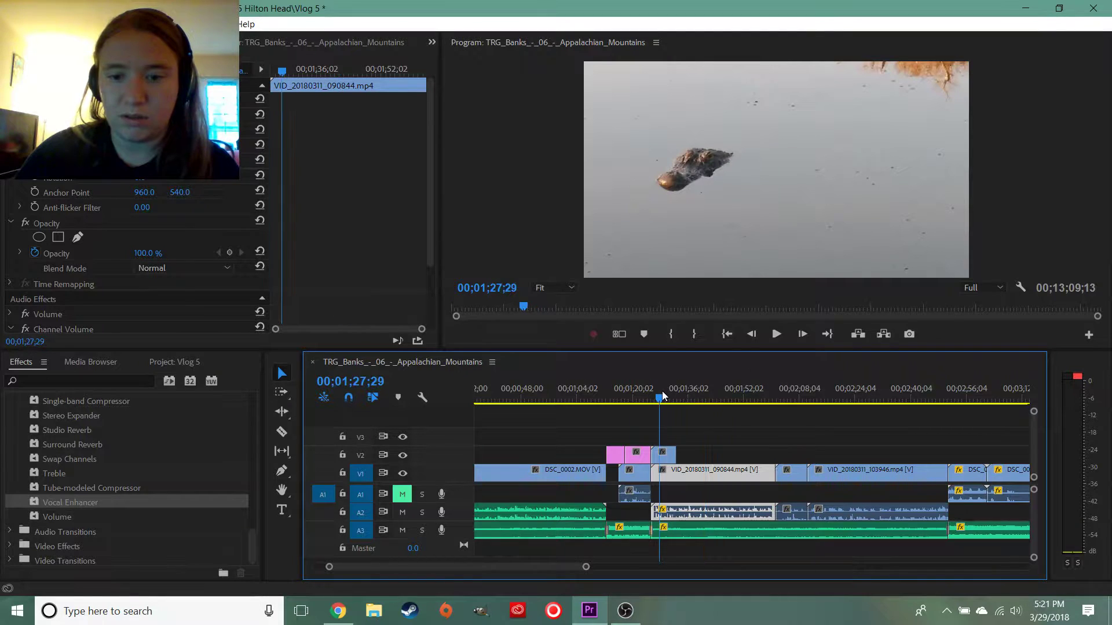
Readjust the audio gain of the music clip beneath VID_20180311_090844.mp4 and dismiss the desktop notification
click(697, 535)
right_click(696, 538)
click(765, 405)
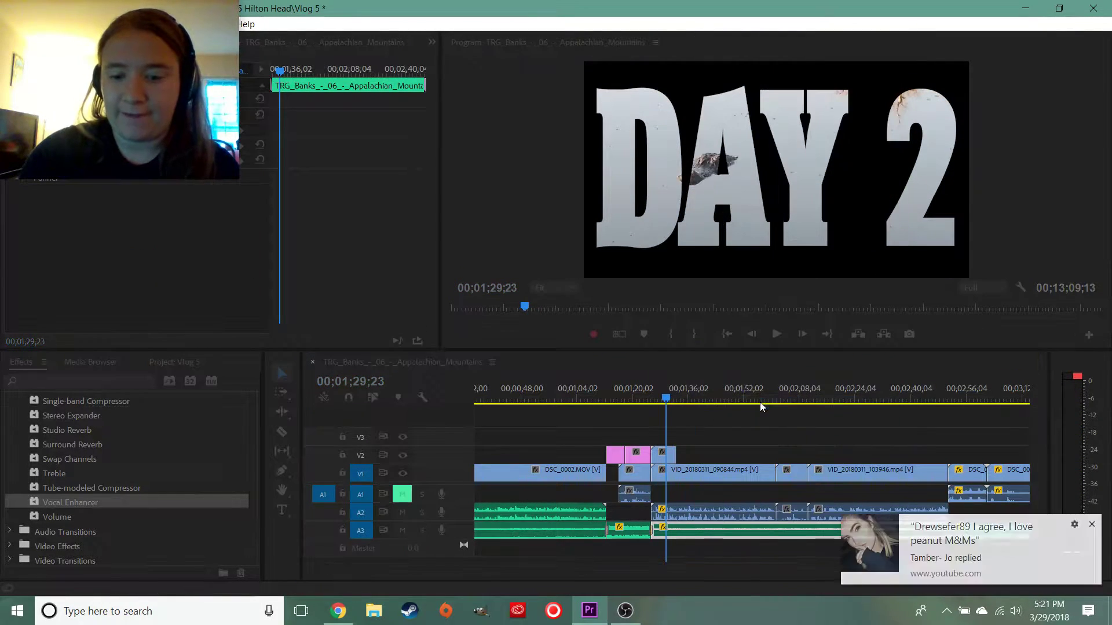
key(Return)
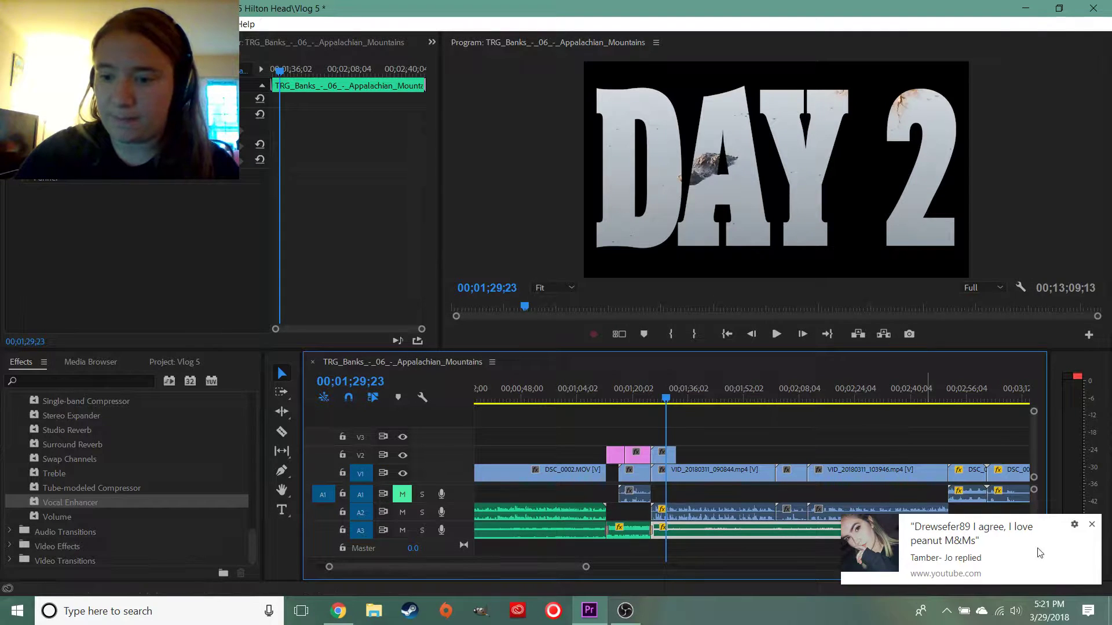
click(1092, 525)
Play the Day 2 title section and the middle of VID_20180311_090844.mp4 to check the voice against the music
key(space)
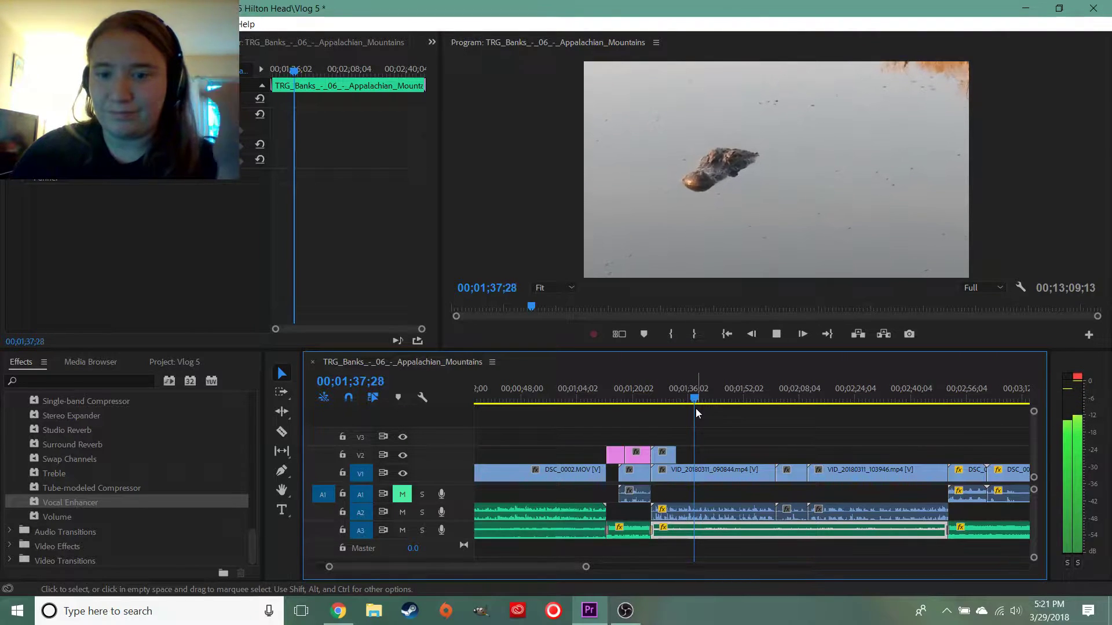
key(space)
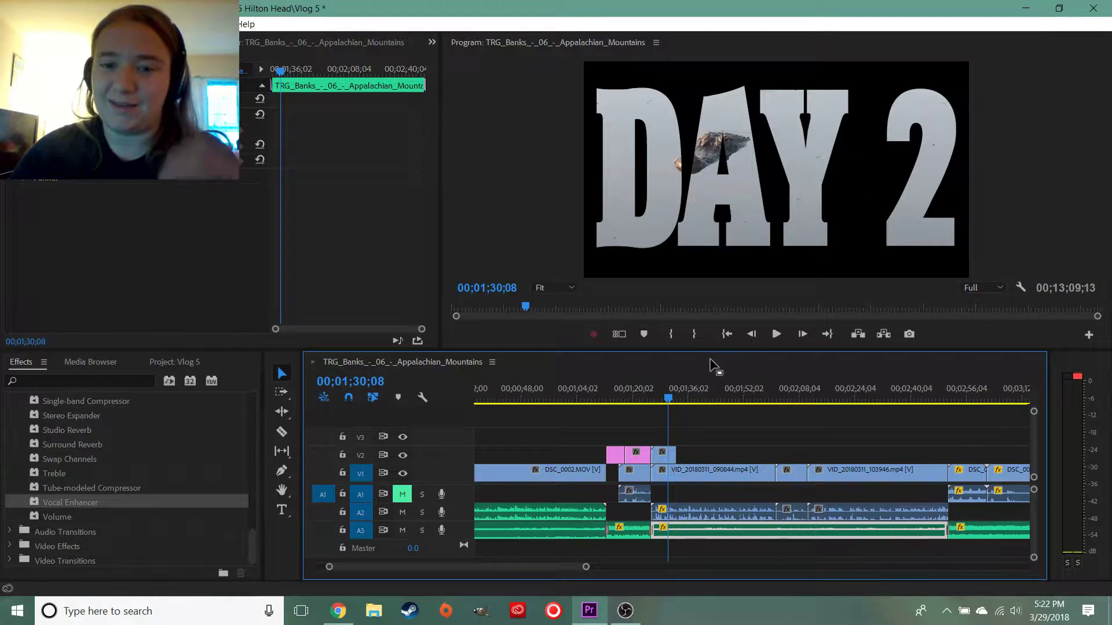
key(space)
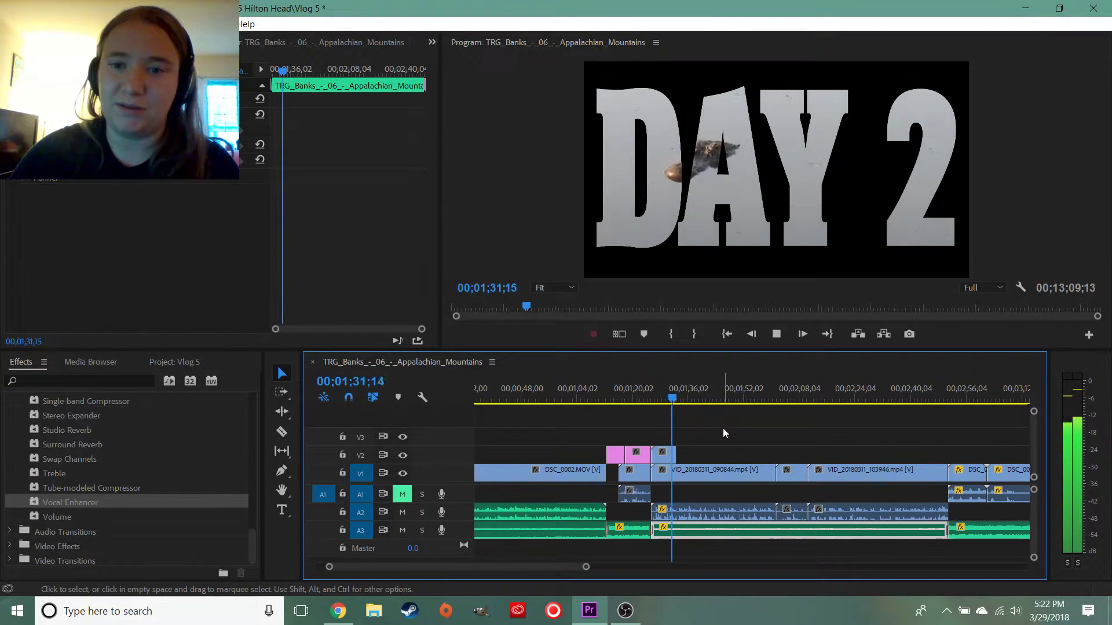
click(720, 400)
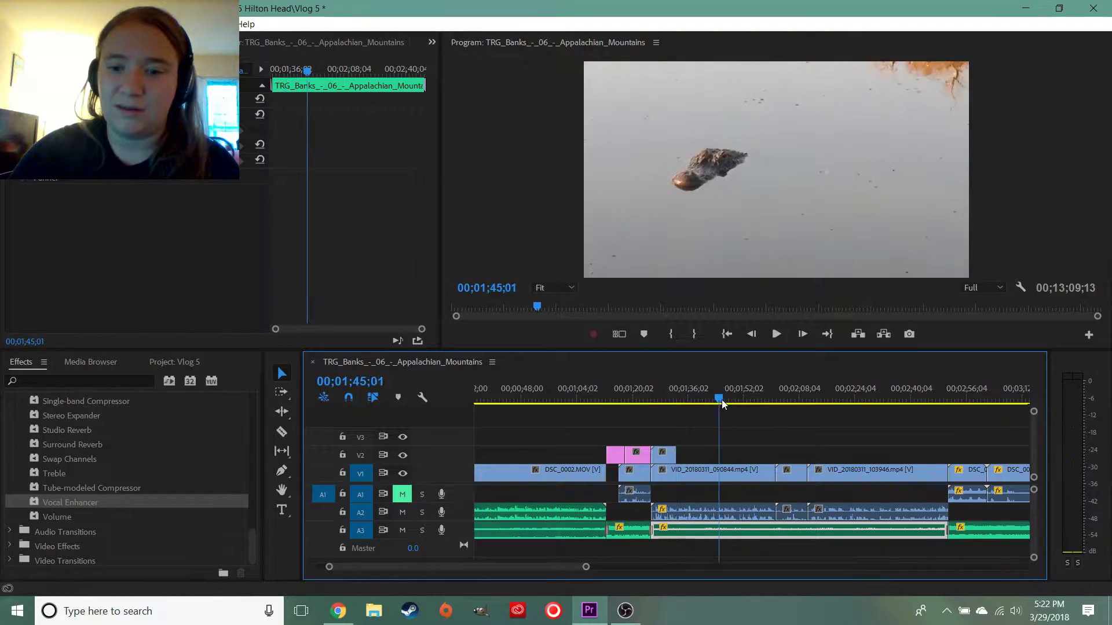
Move on to the start of DSC_0023.MOV and play it to check its audio
drag(766, 391, 842, 435)
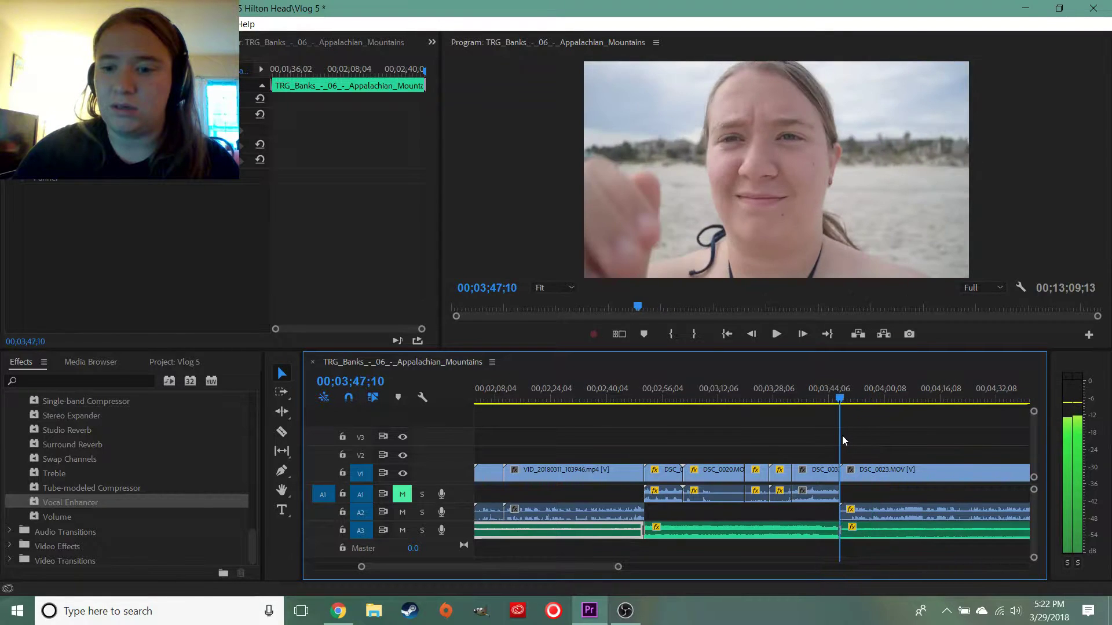
key(space)
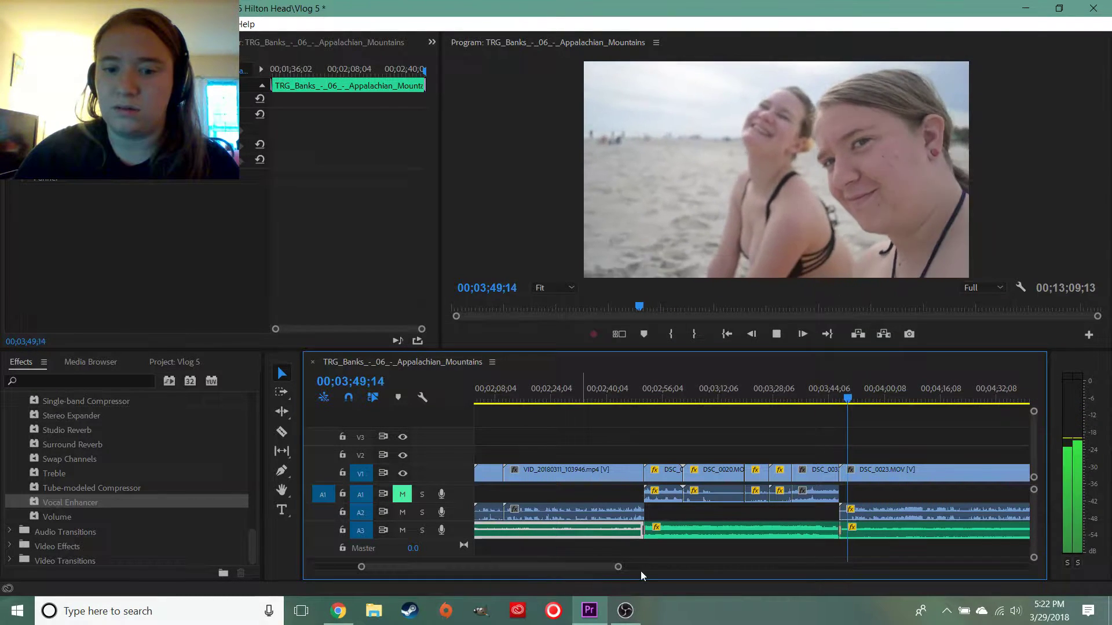
scroll(639, 569, down, 4)
scroll(651, 569, right, 1)
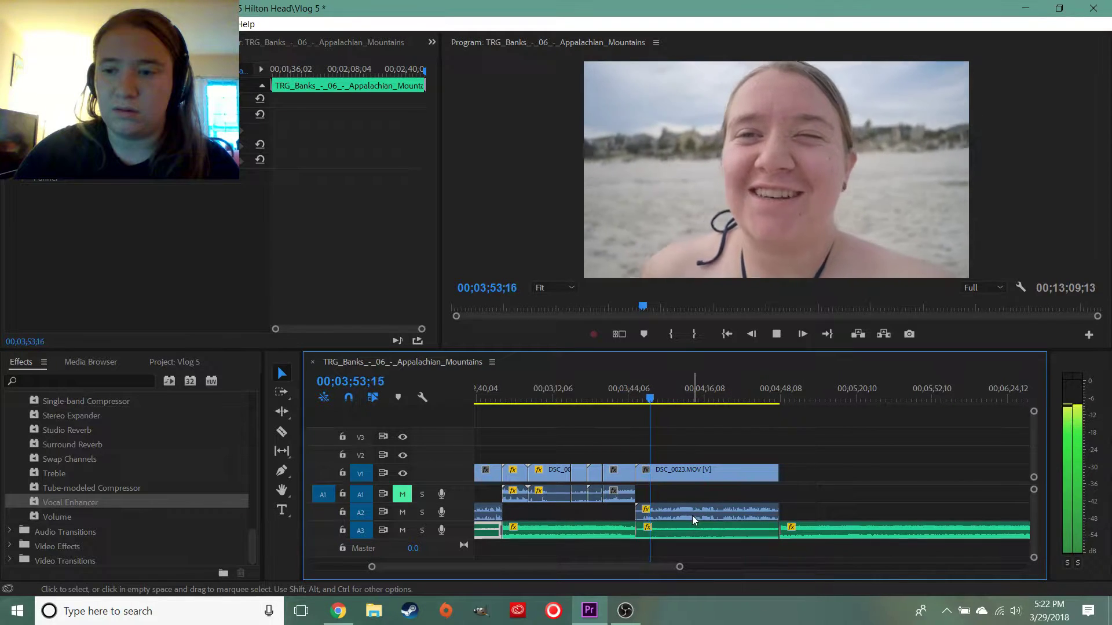
key(space)
Apply the Vocal Enhancer audio effect to DSC_0023.MOV on track A2 and listen to the clip from its start
drag(109, 503, 672, 513)
click(675, 515)
click(644, 400)
click(639, 400)
key(space)
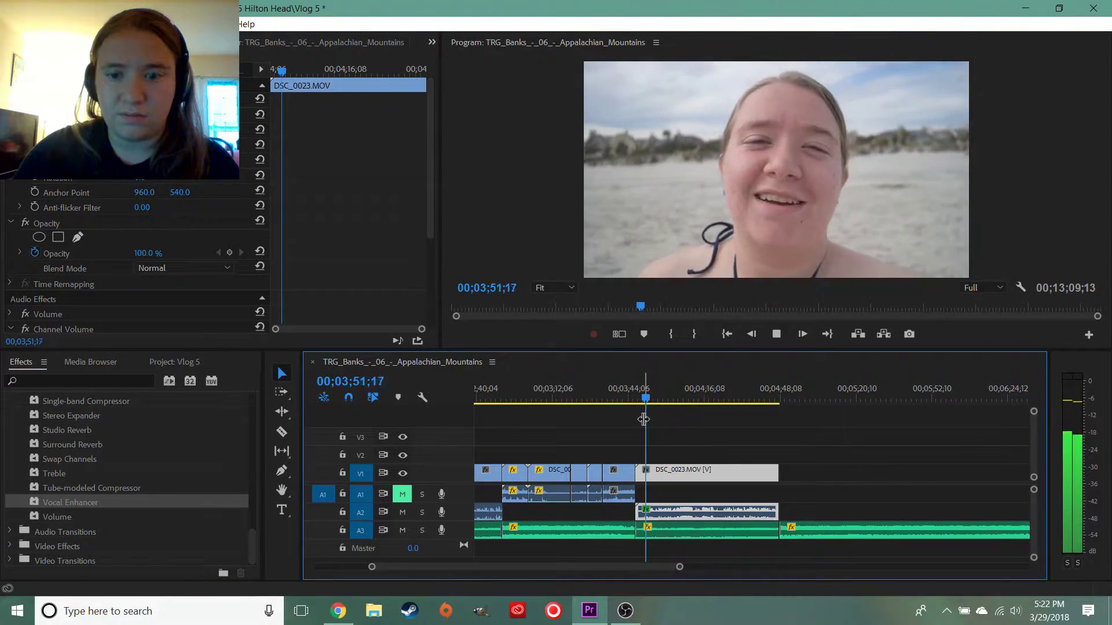
scroll(134, 292, down, 5)
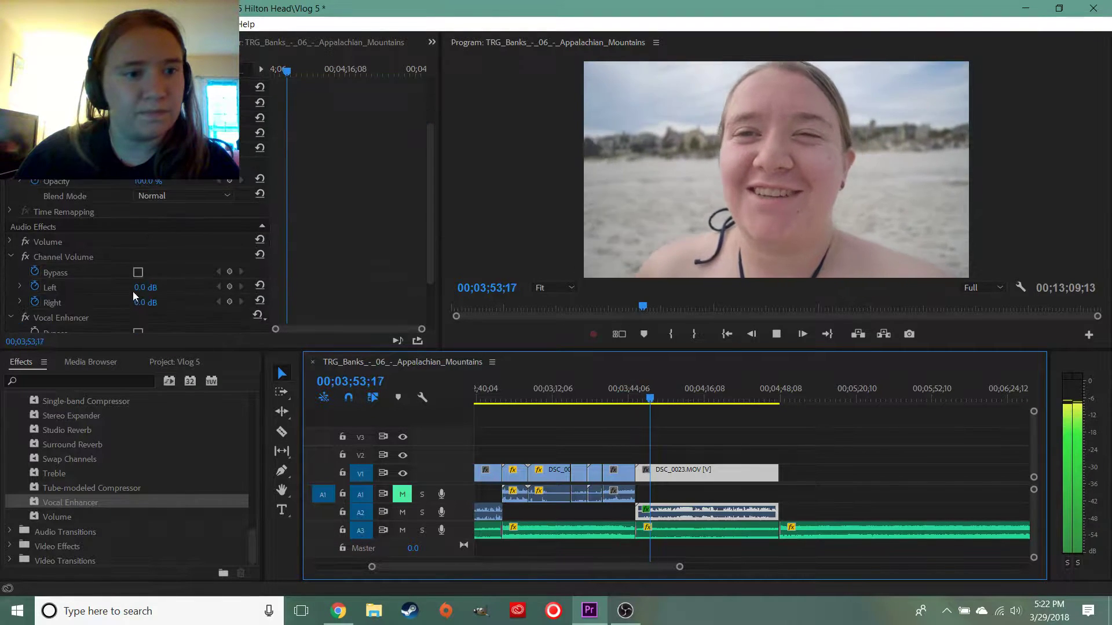
scroll(133, 297, down, 1)
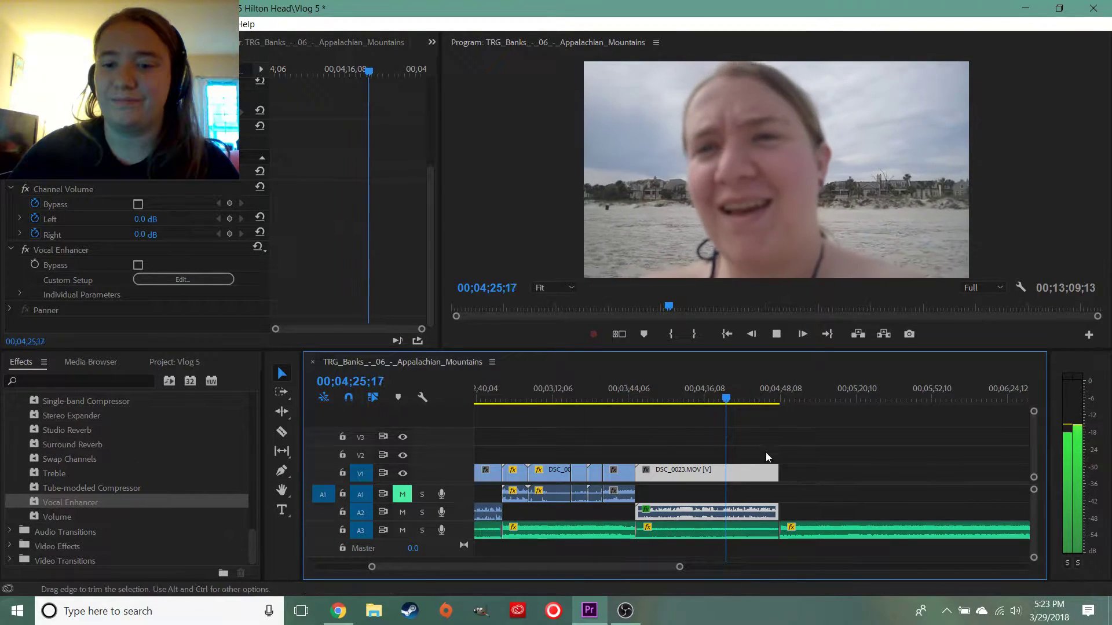
Move the playhead past the end of DSC_0023.MOV and look through the project media for the next vlog clip
drag(744, 400, 786, 403)
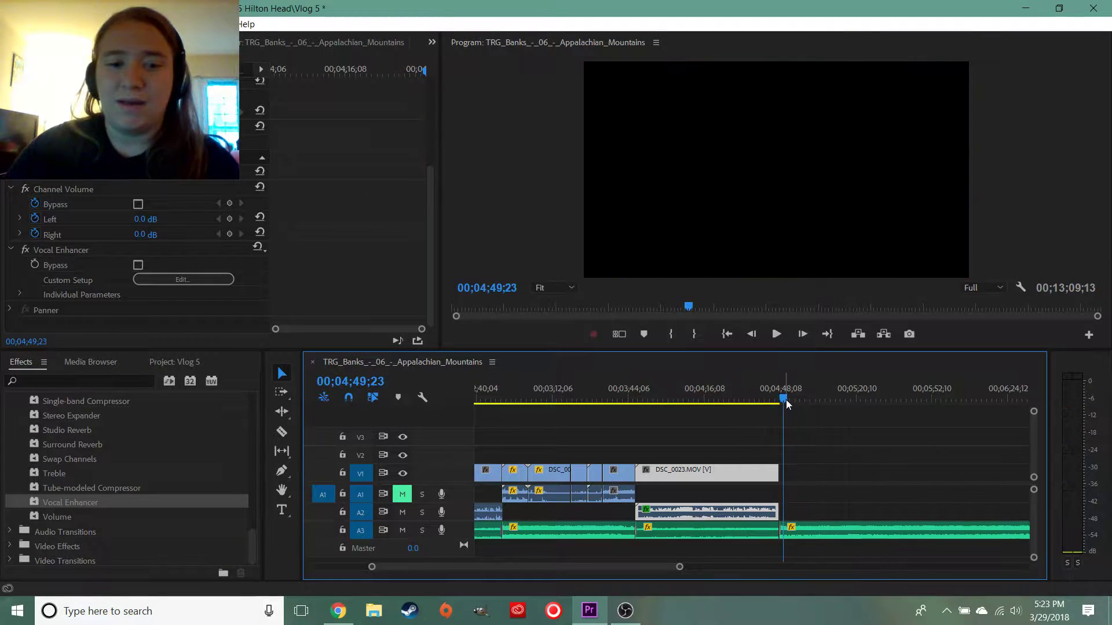
click(165, 360)
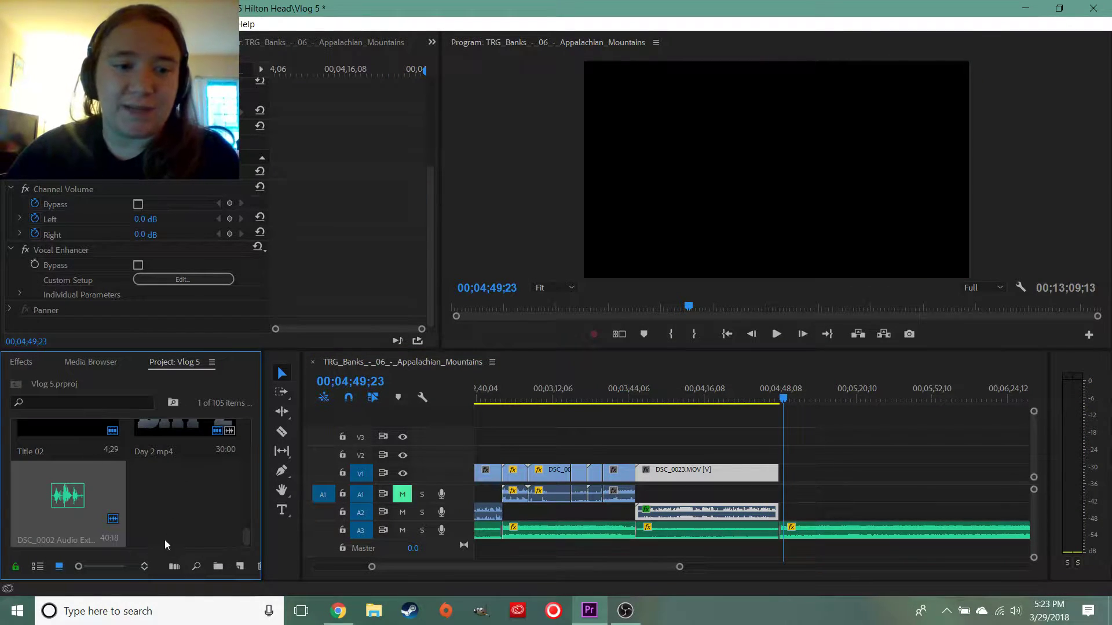
scroll(171, 515, up, 2)
scroll(170, 515, up, 5)
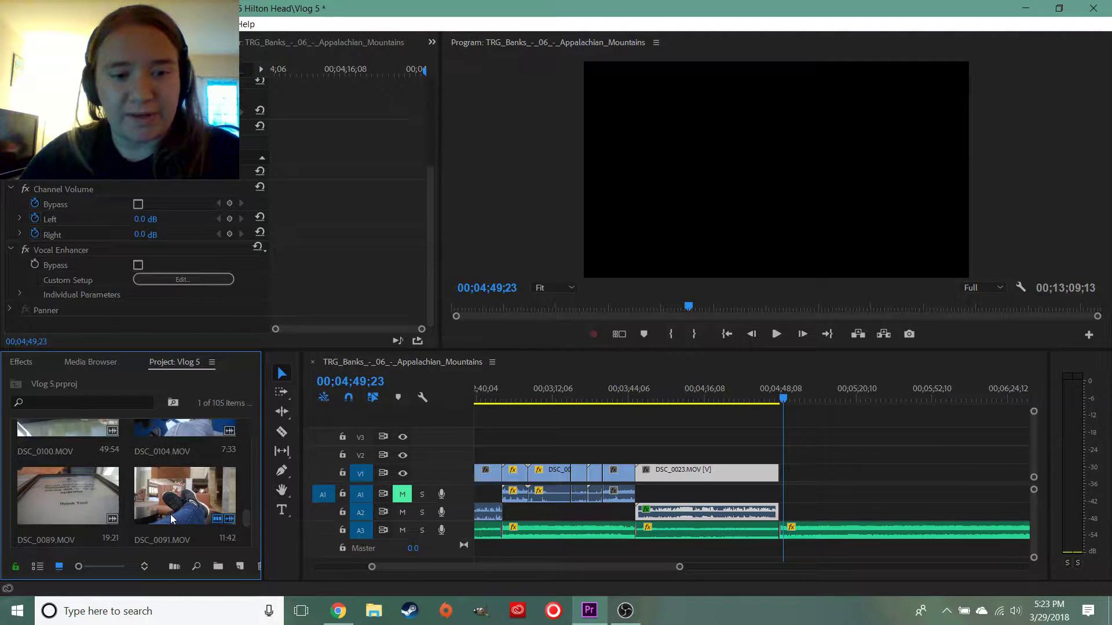
scroll(170, 514, up, 2)
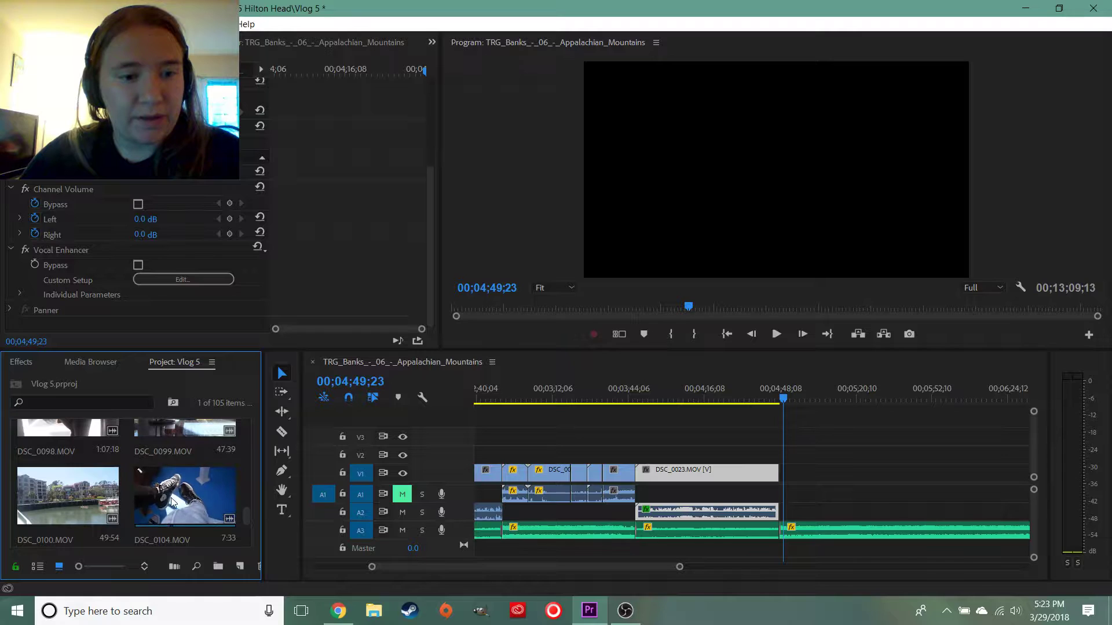
scroll(205, 501, up, 2)
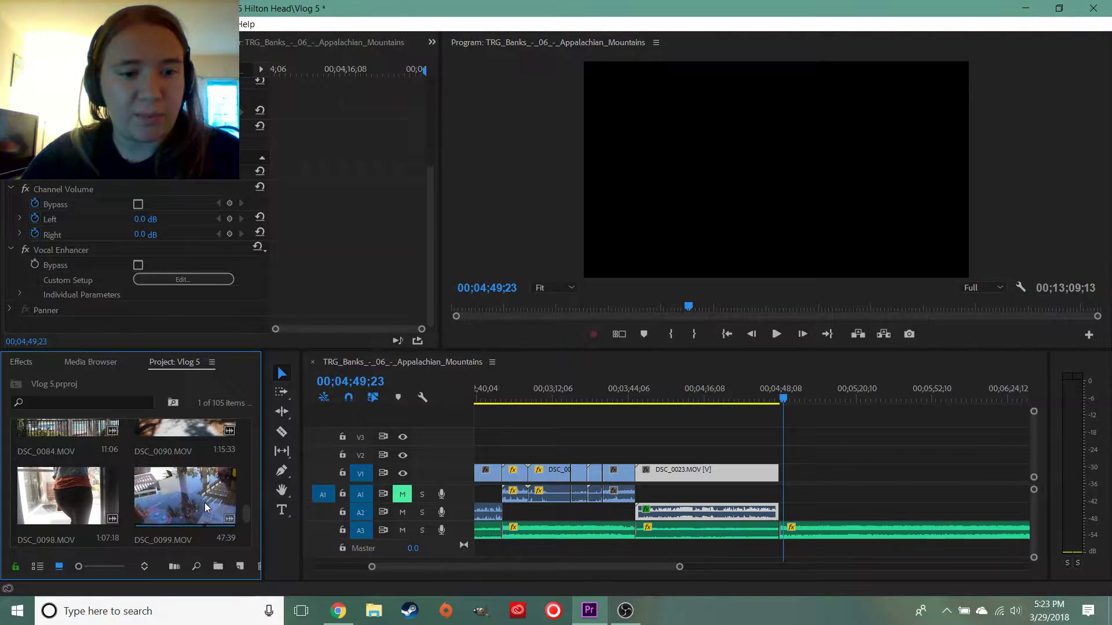
scroll(208, 502, up, 2)
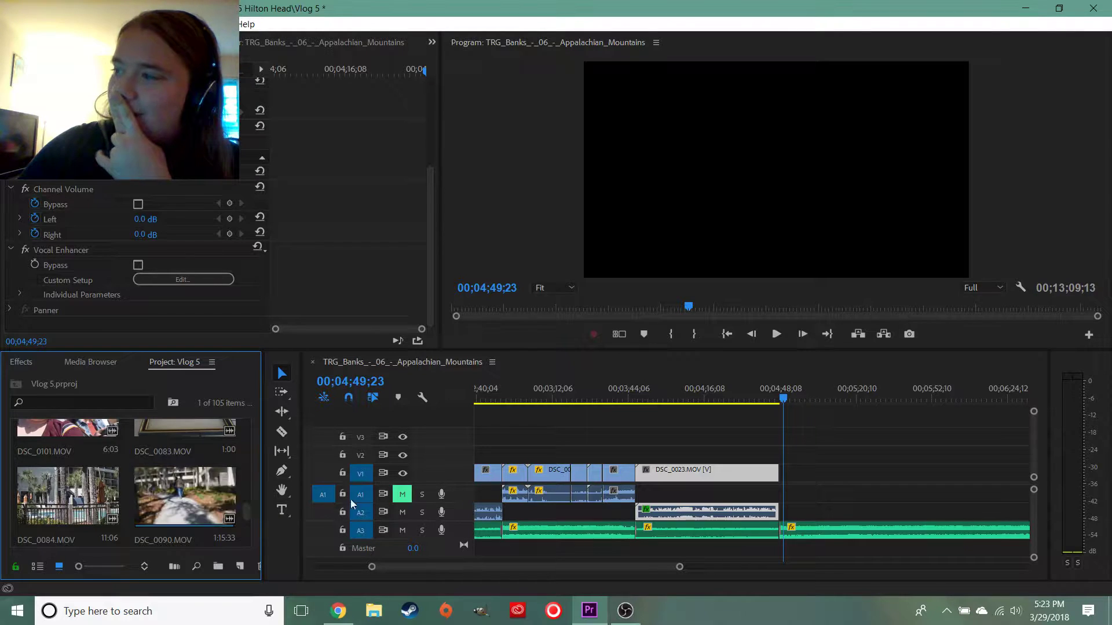
Scrub through the second half of DSC_0023.MOV to just past its end and browse further through the project media
click(691, 398)
drag(693, 399, 720, 412)
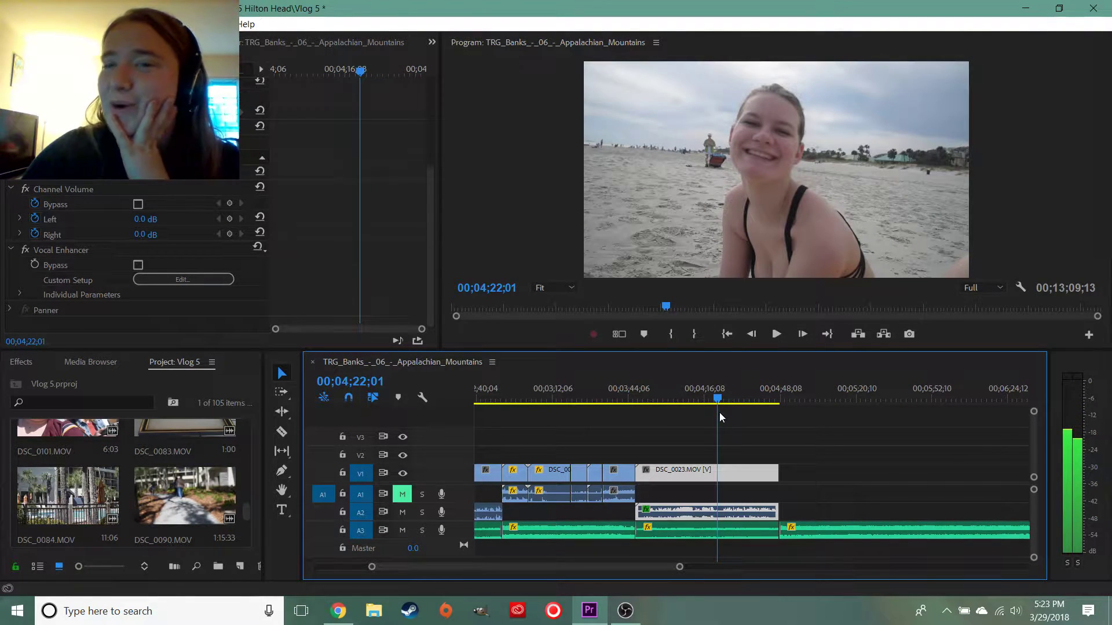
drag(719, 412, 786, 409)
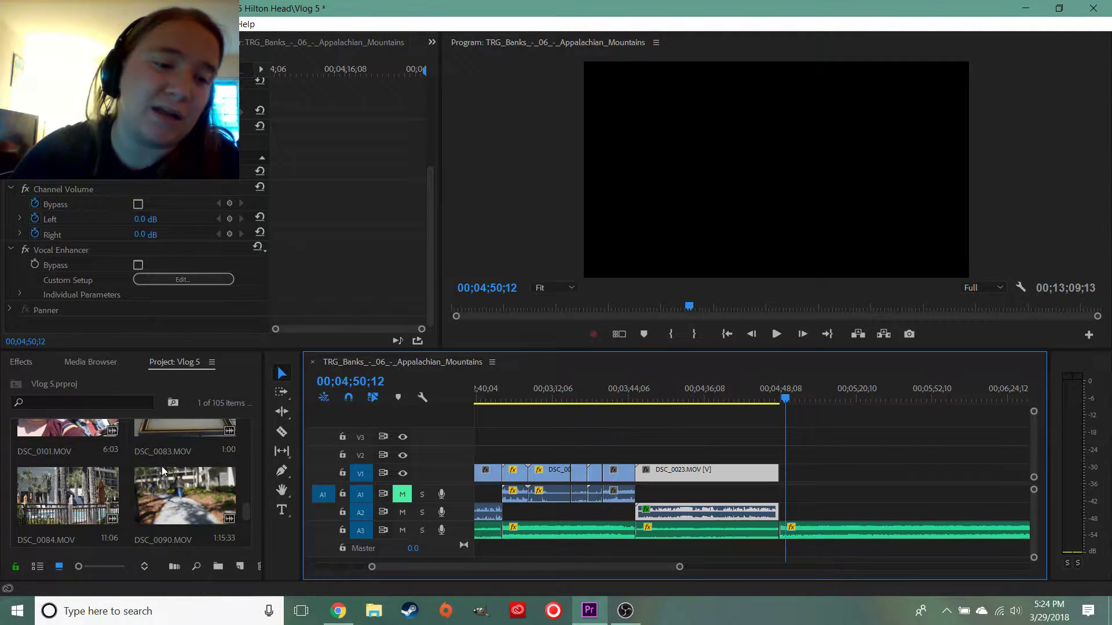
scroll(157, 463, up, 5)
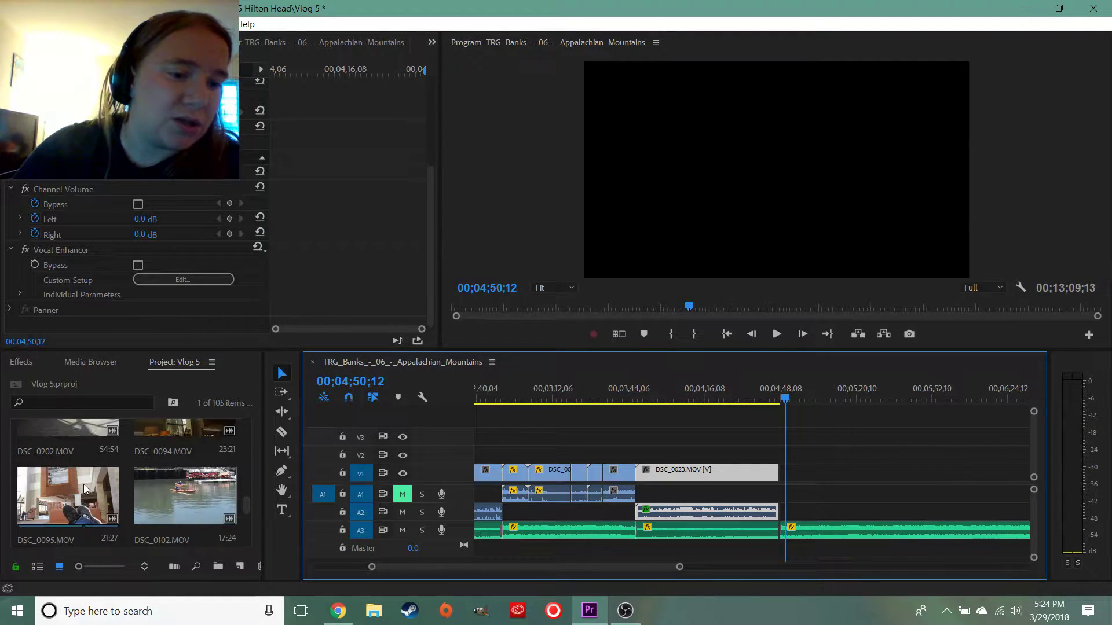
Switch to File Explorer and open the 5 Hilton Head folder under Videos, YouTube, Vlogs
click(377, 616)
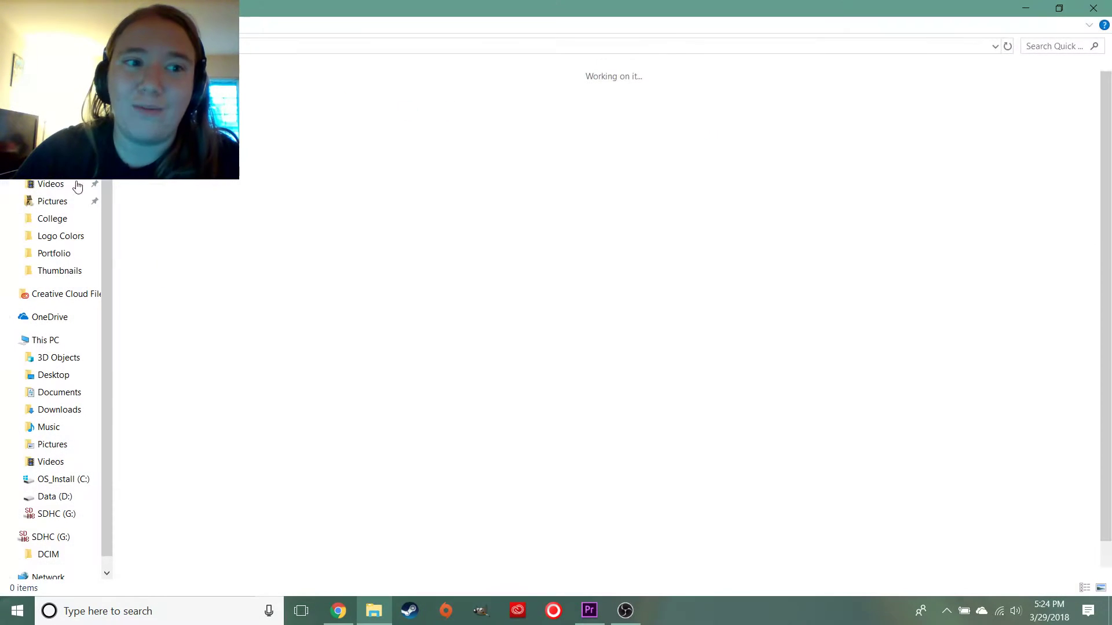
click(64, 185)
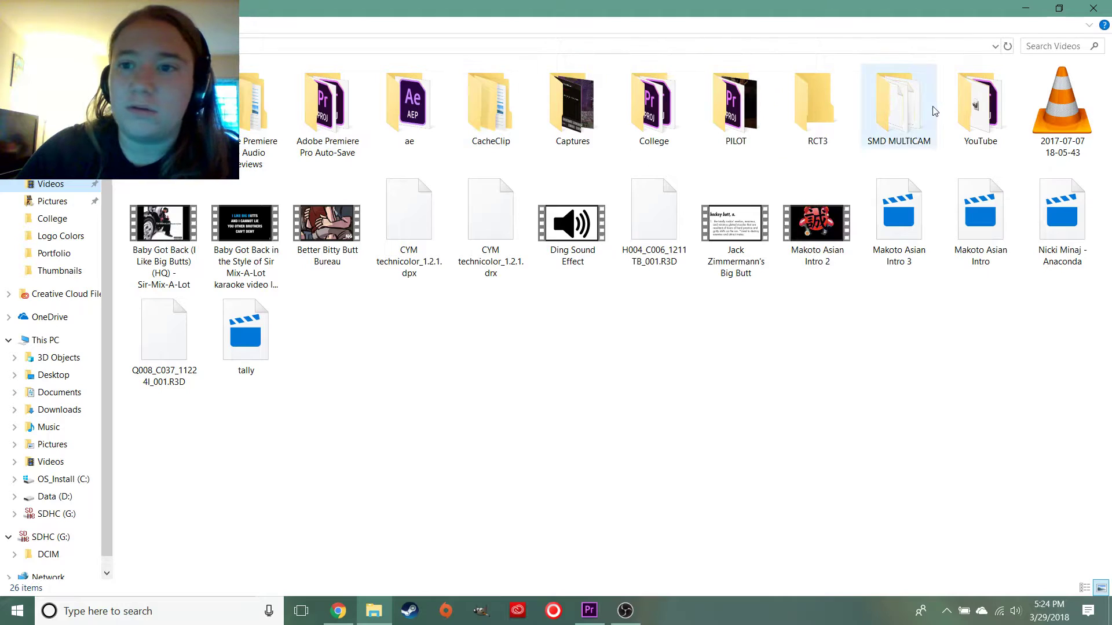
double_click(981, 110)
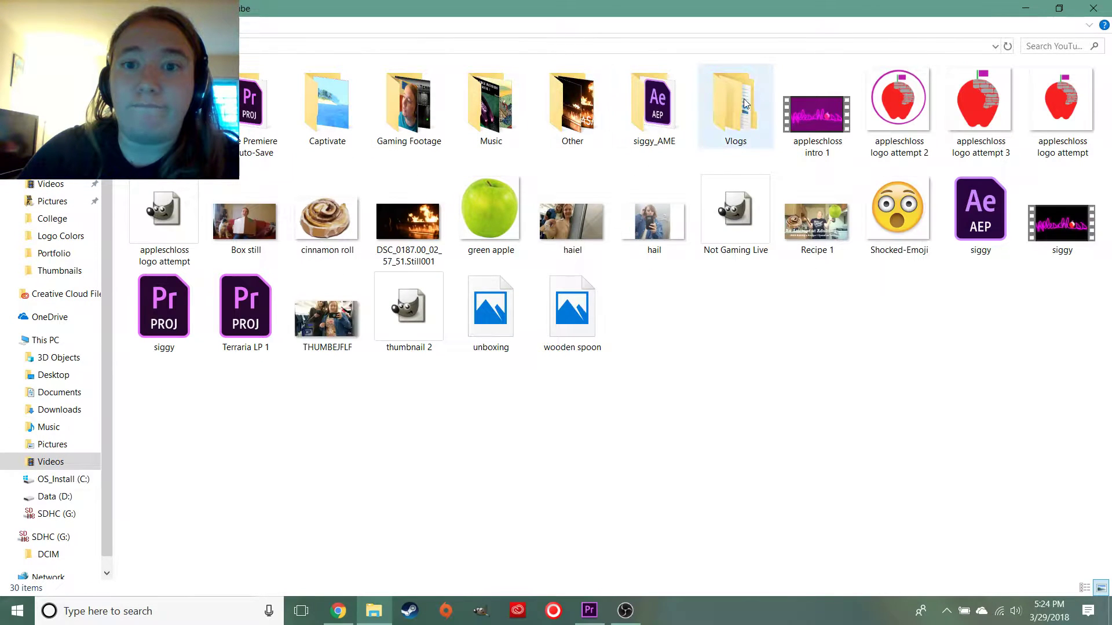
double_click(735, 104)
double_click(483, 106)
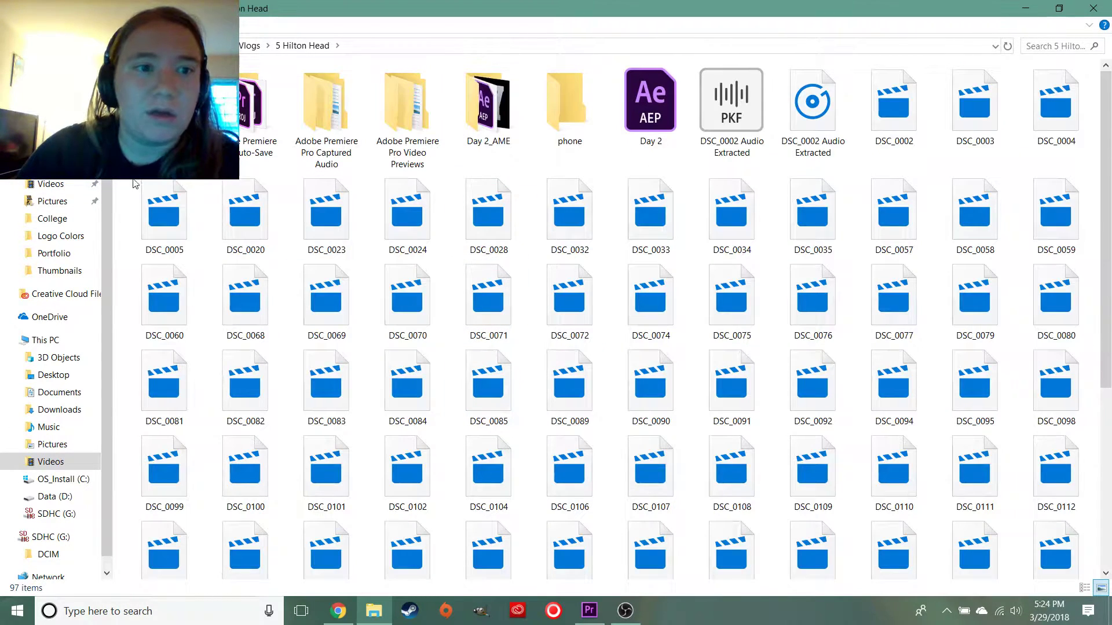
Show the 5 Hilton Head folder in Details view and examine the dates and lengths of the MOV footage files
right_click(126, 202)
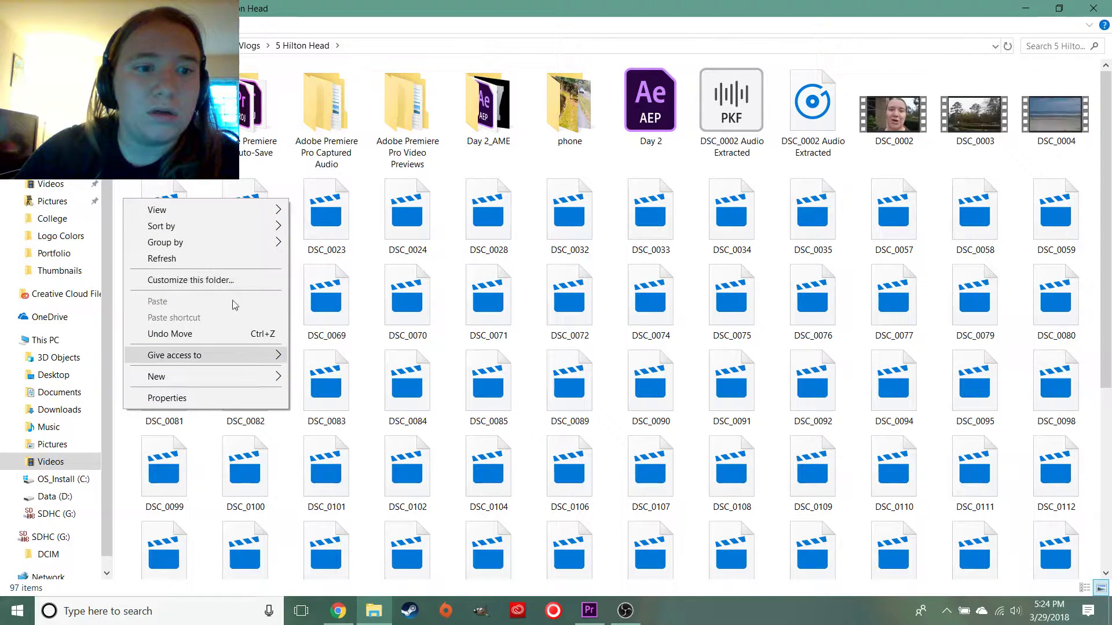
mouse_move(258, 211)
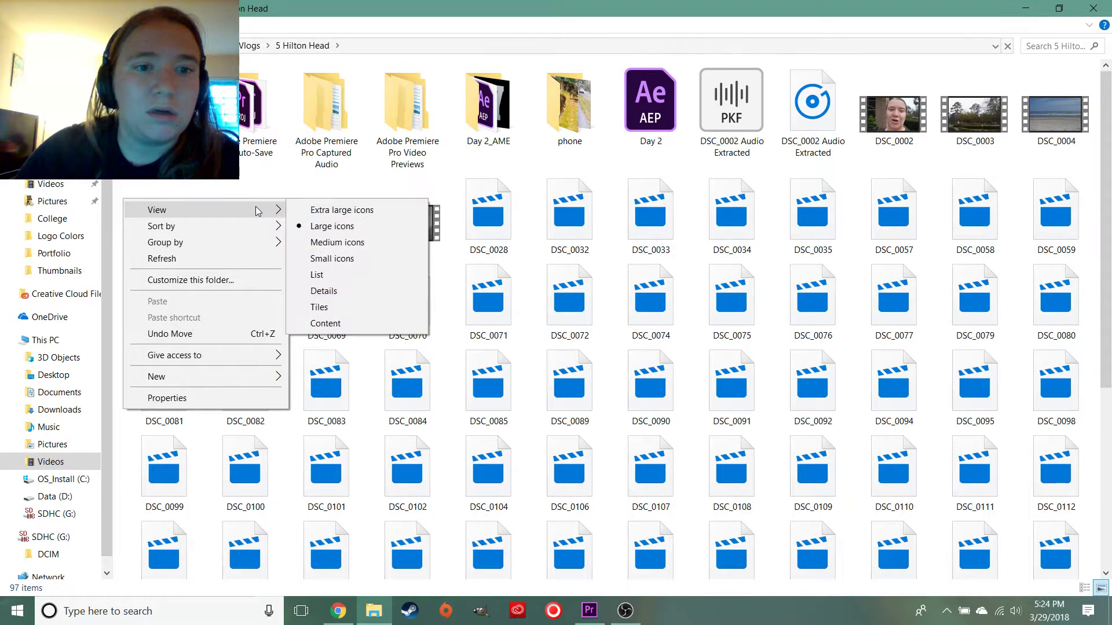
click(324, 290)
scroll(628, 323, down, 5)
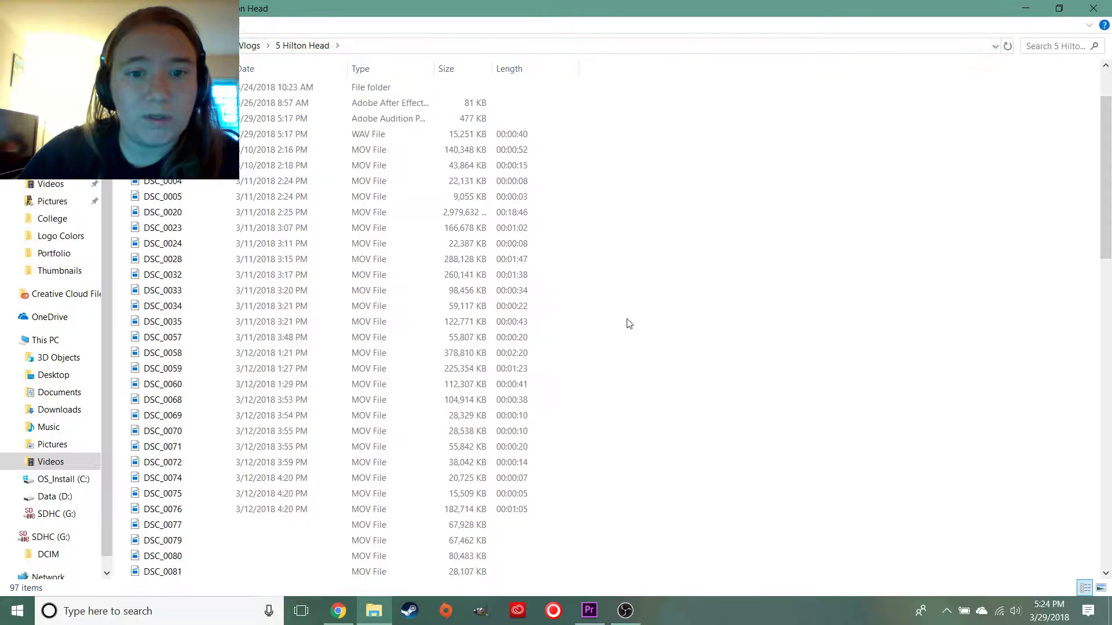
scroll(293, 336, down, 5)
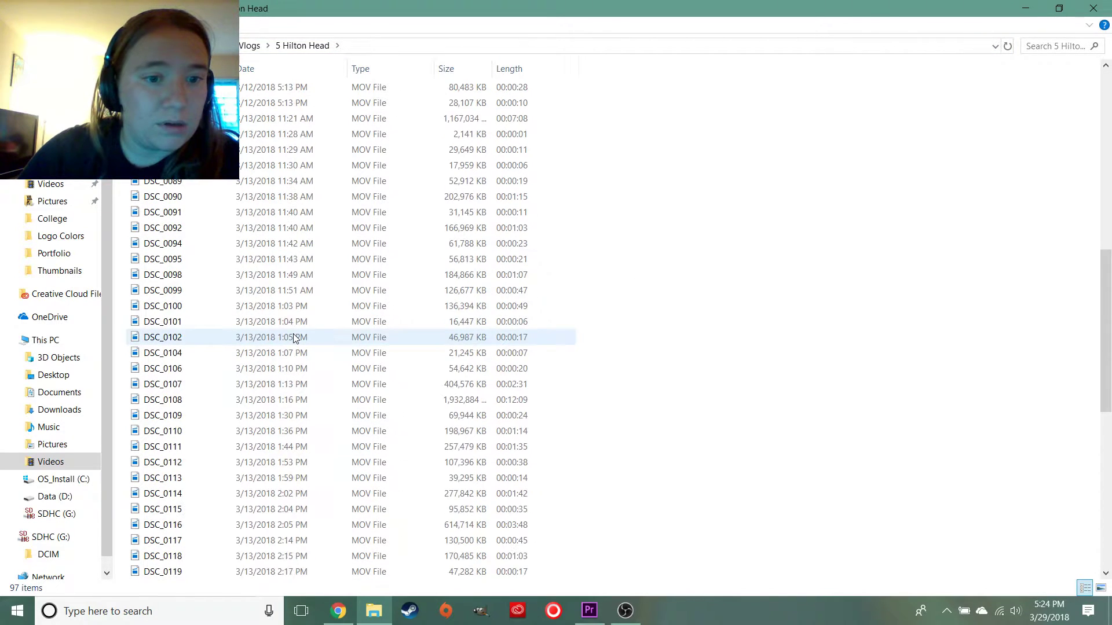
Preview the DSC_0002 and DSC_0057 clips from the 5 Hilton Head folder, closing the player after each one
scroll(294, 335, up, 9)
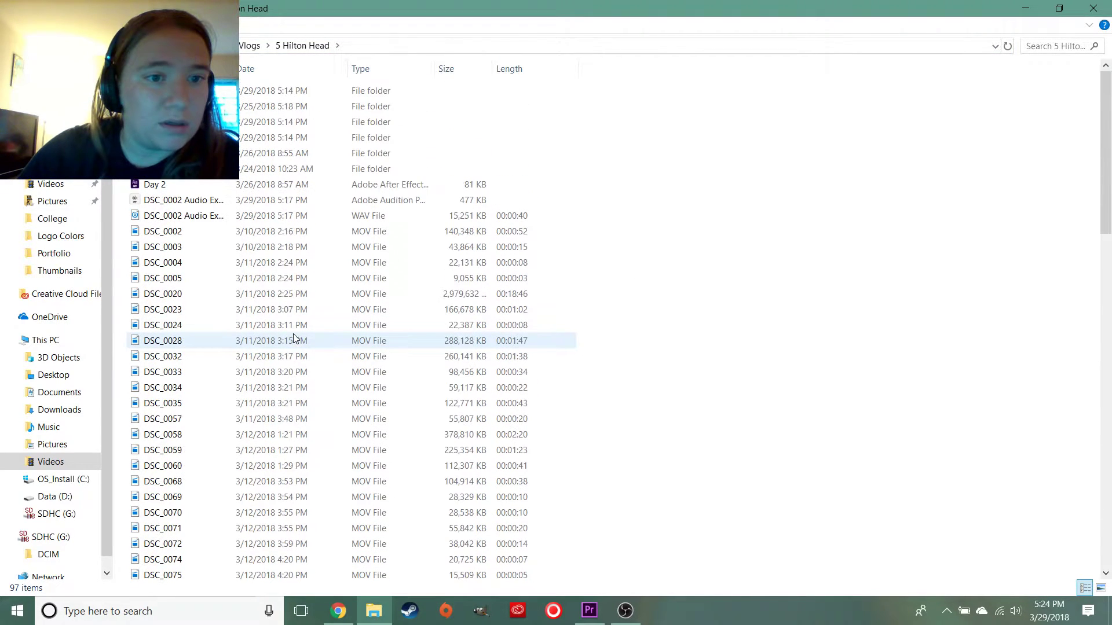
double_click(288, 197)
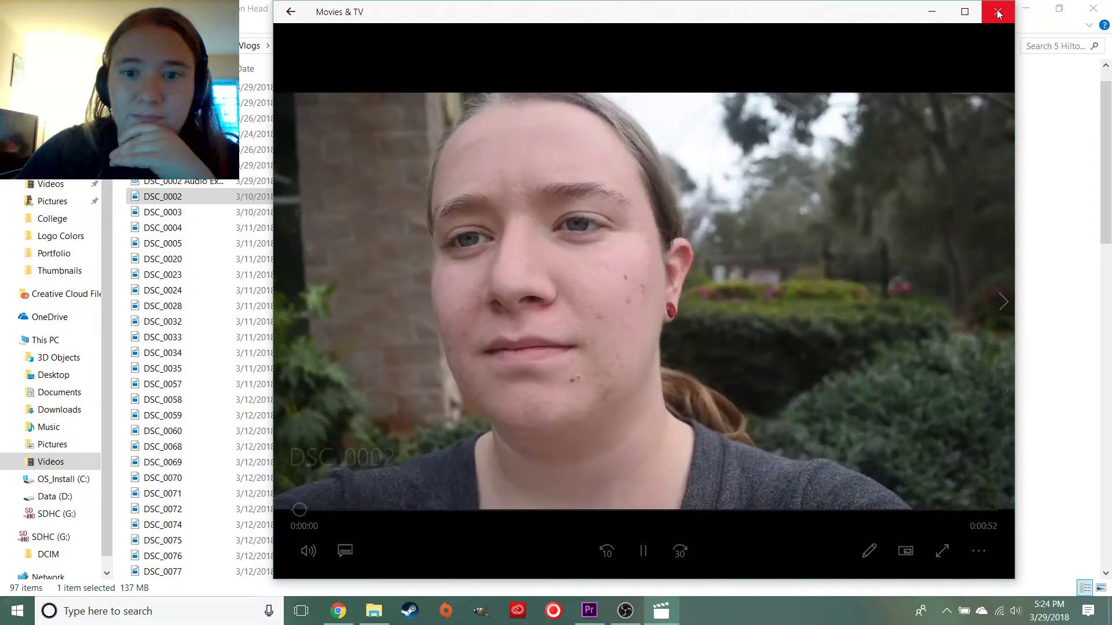
click(998, 12)
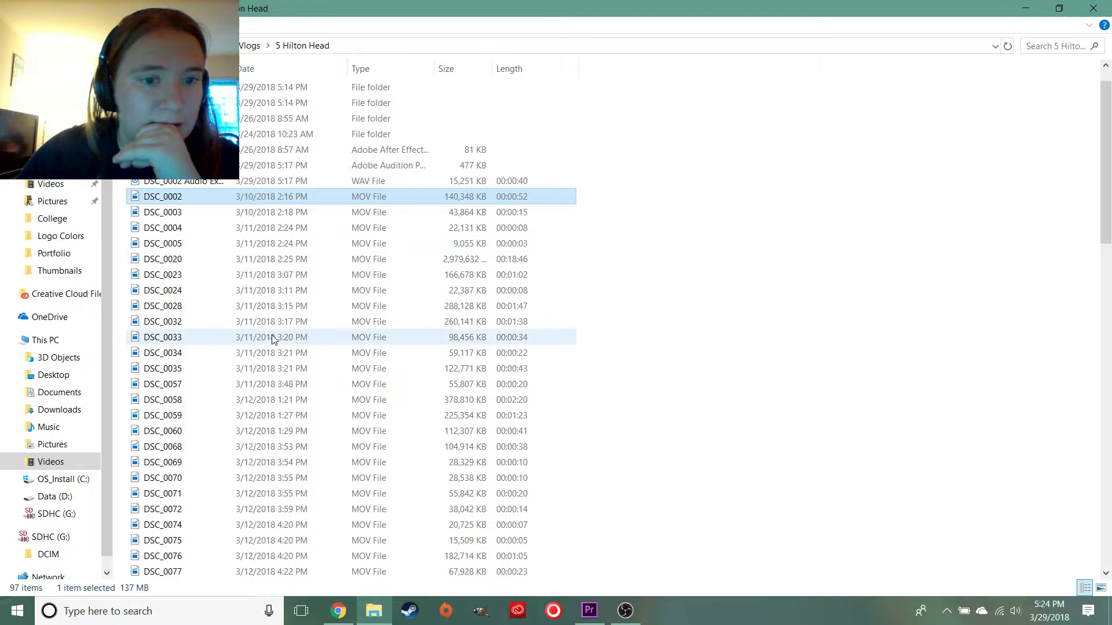
double_click(174, 384)
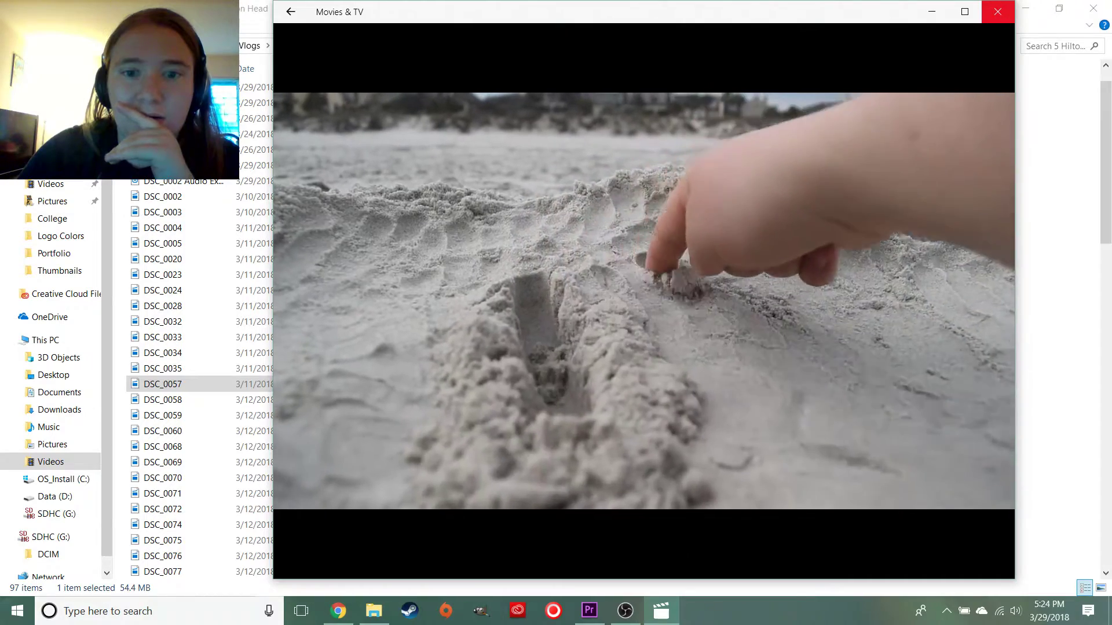
click(998, 12)
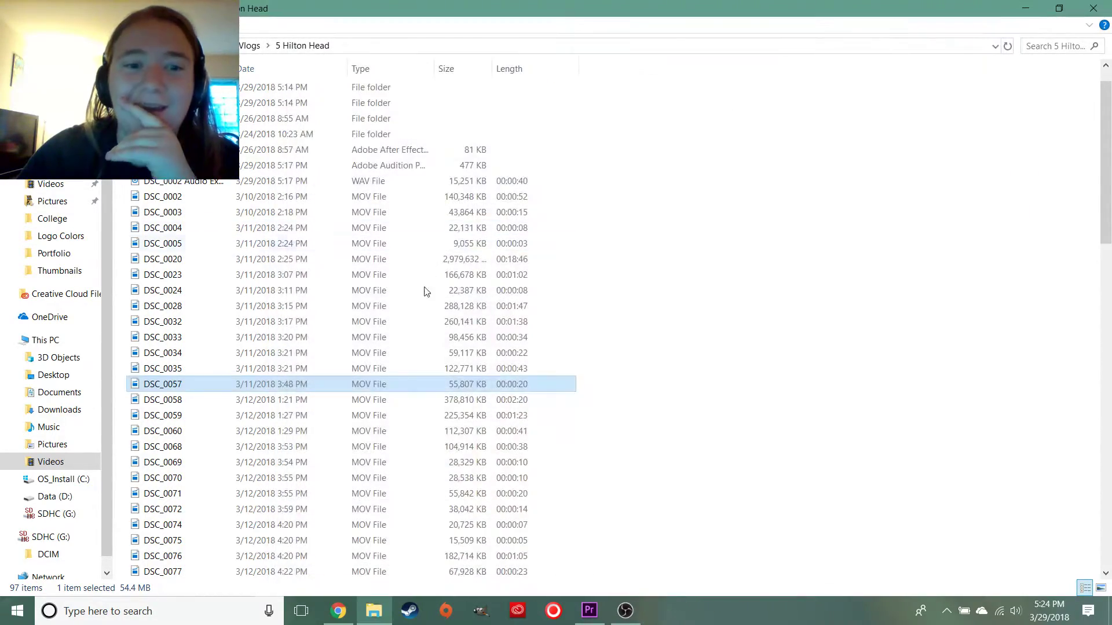
Preview the DSC_0058 and DSC_0082 clips to check the first footage of 3/12 and 3/13, closing each video
scroll(340, 352, down, 1)
double_click(317, 359)
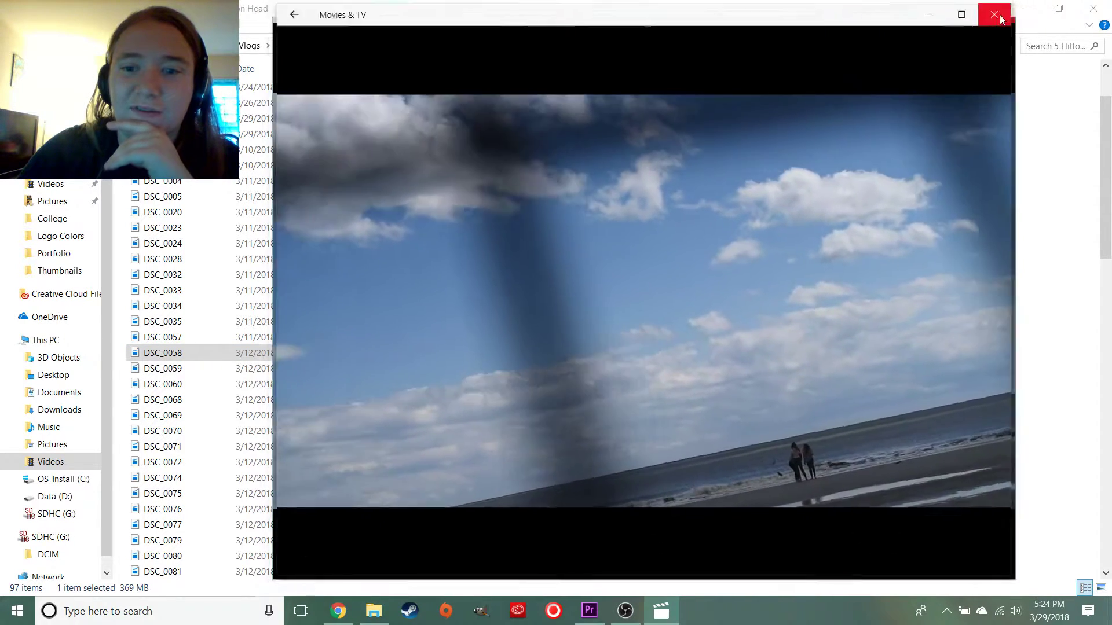
click(999, 14)
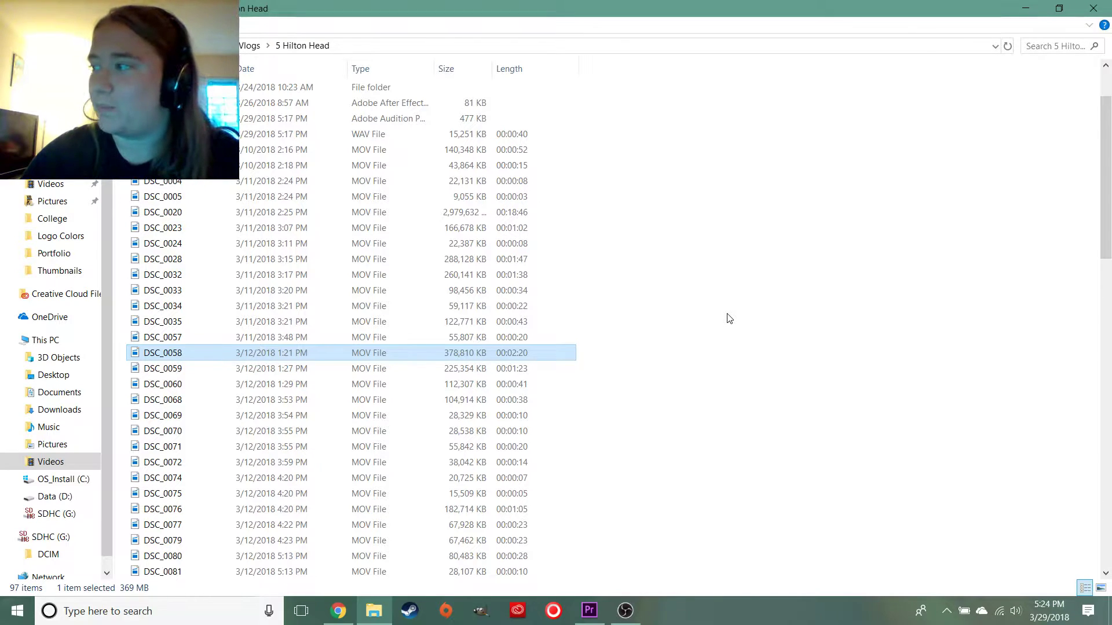
scroll(316, 399, down, 5)
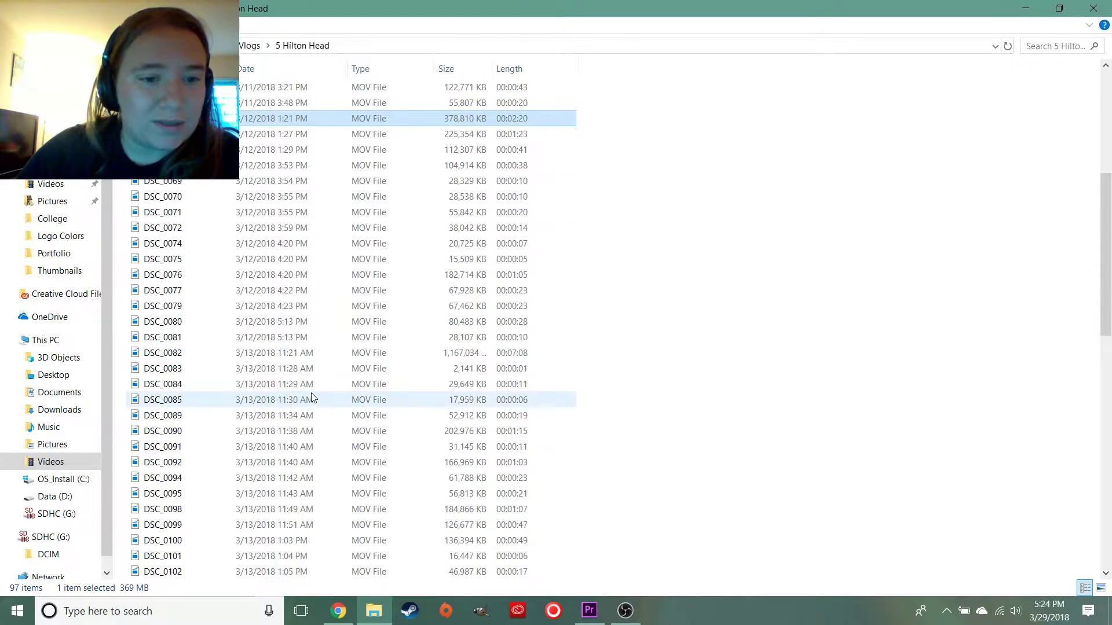
double_click(306, 354)
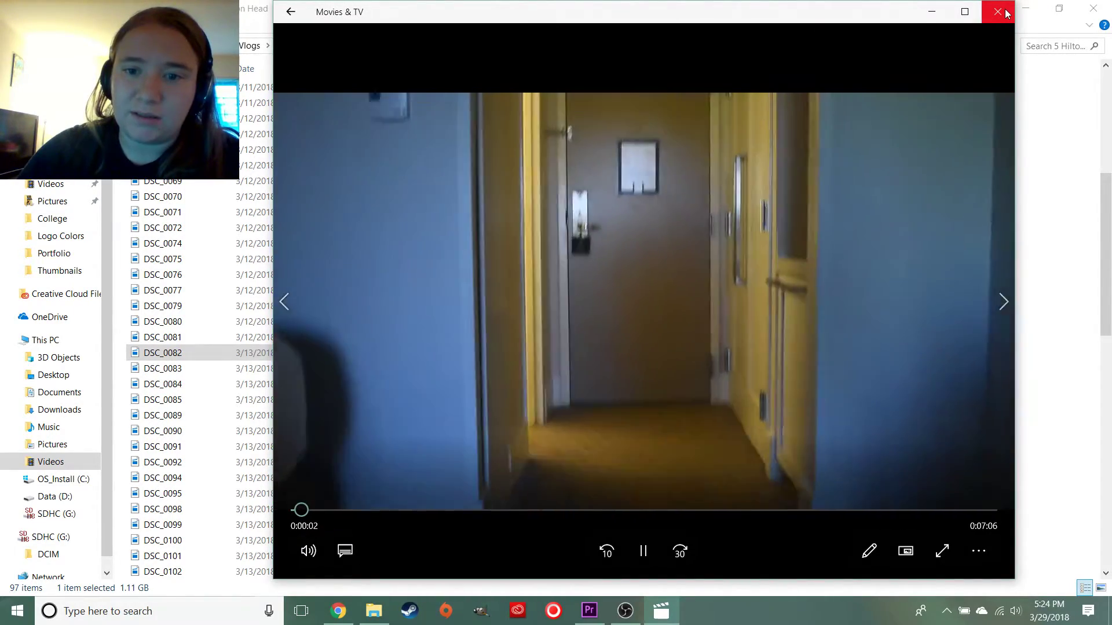
click(1006, 13)
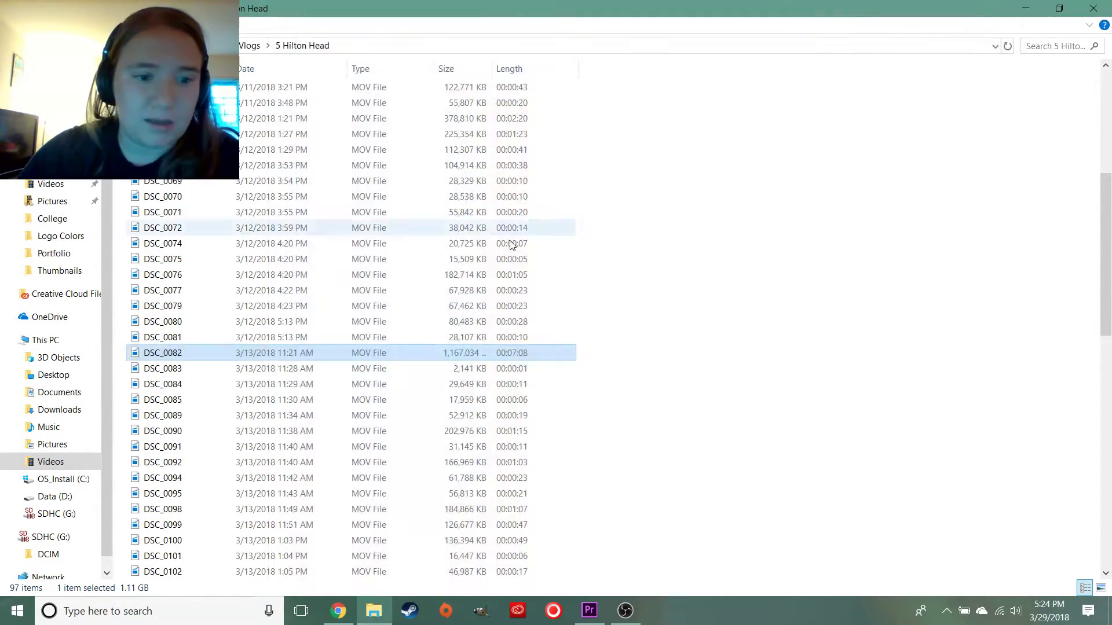
Preview the DSC_0110 clip from the 3/13 afternoon footage and close the player
scroll(324, 425, down, 2)
scroll(324, 424, down, 5)
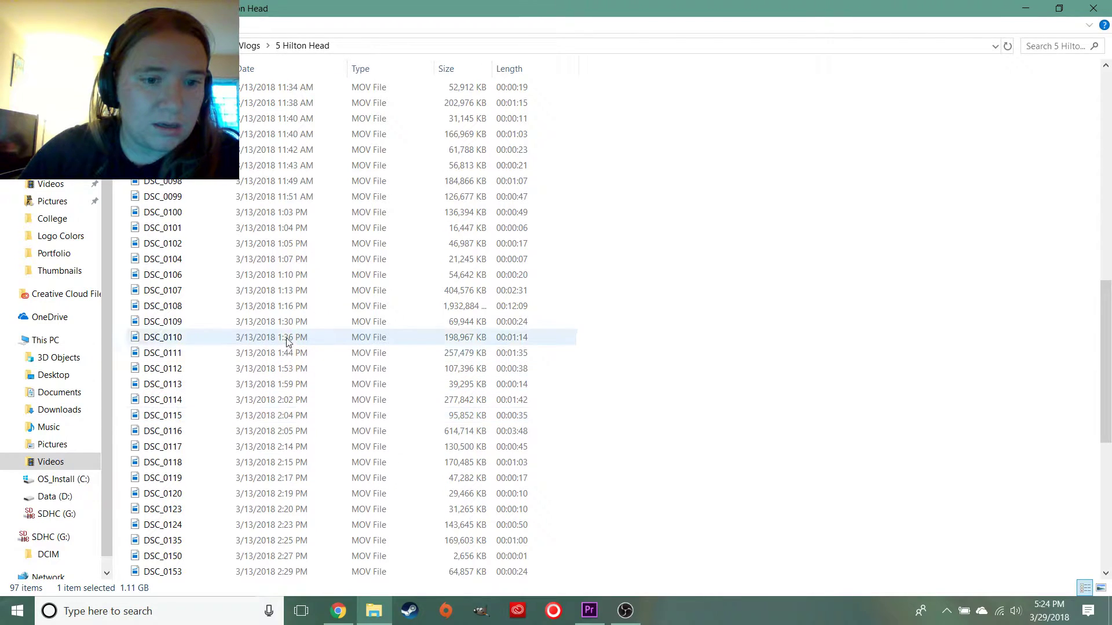
click(288, 342)
double_click(288, 342)
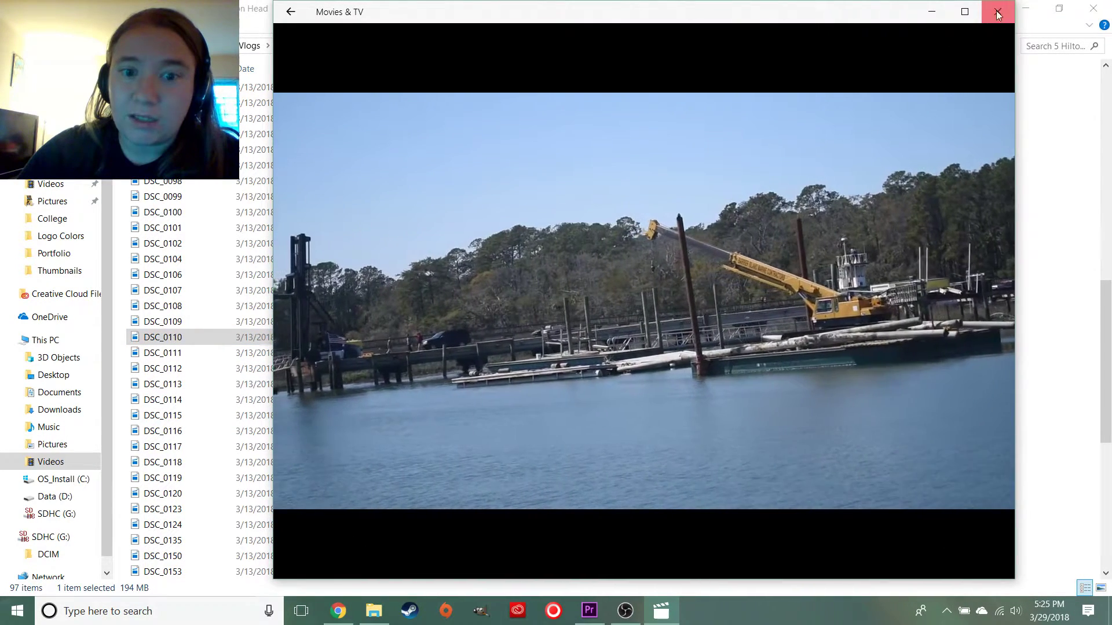
click(997, 15)
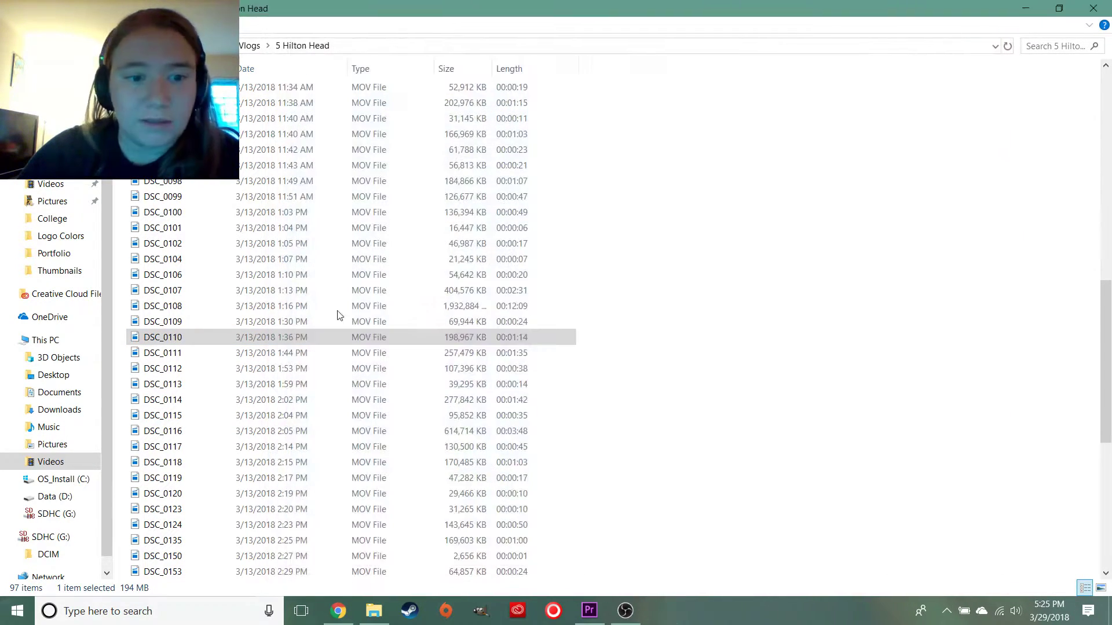
Preview the DSC_0192 clip from the 3/14 footage, close it and return to the Vlog 5 project in Premiere Pro
scroll(291, 388, down, 4)
scroll(291, 388, down, 4)
double_click(286, 432)
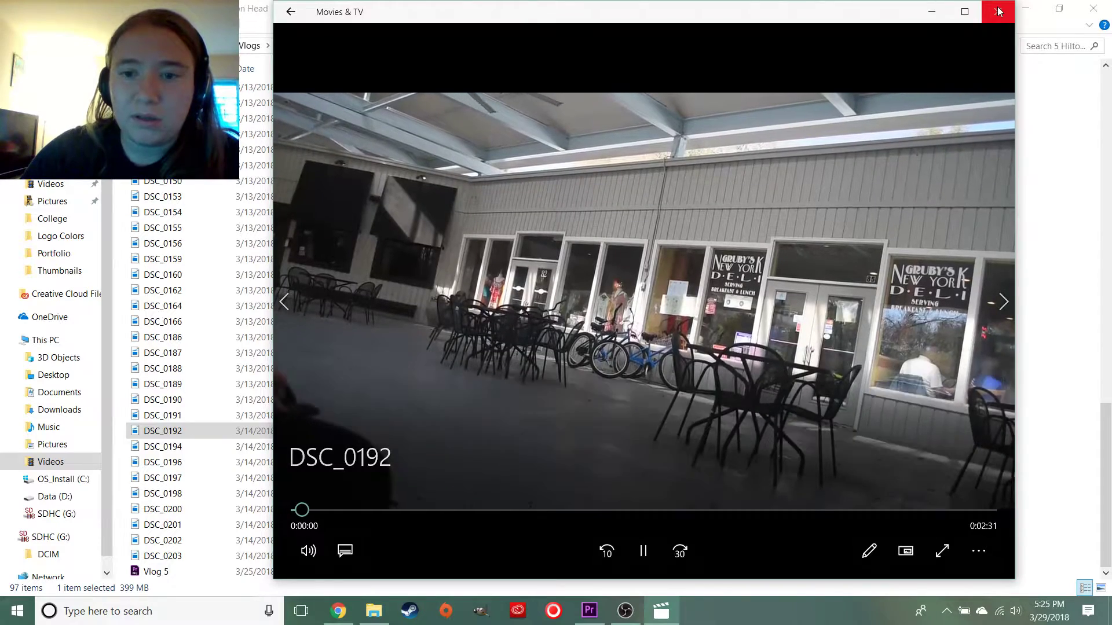
click(998, 11)
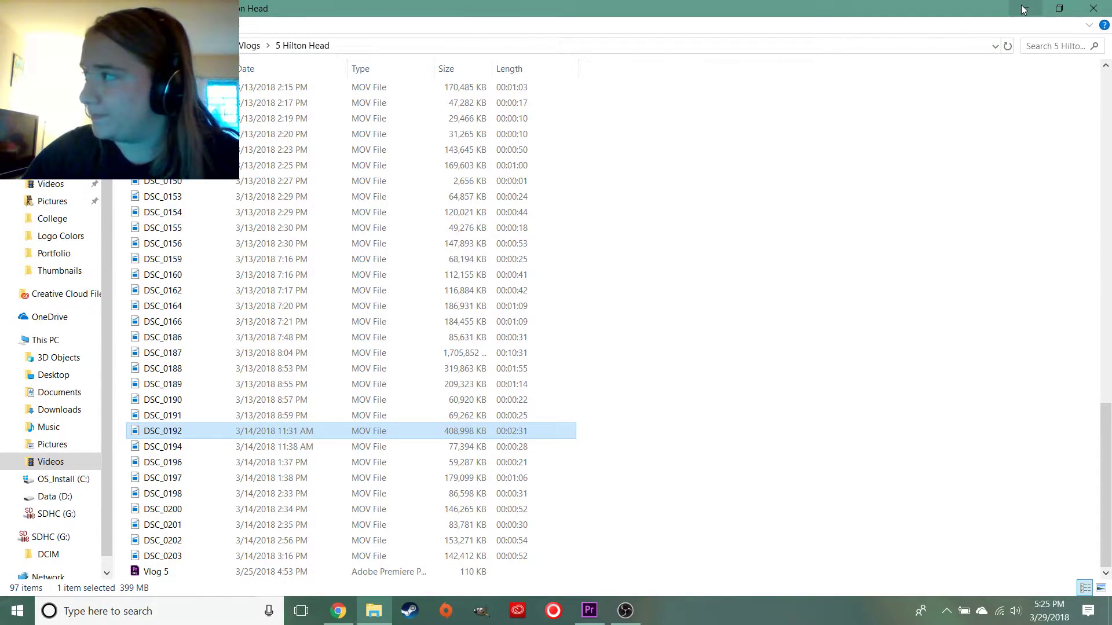
click(1105, 9)
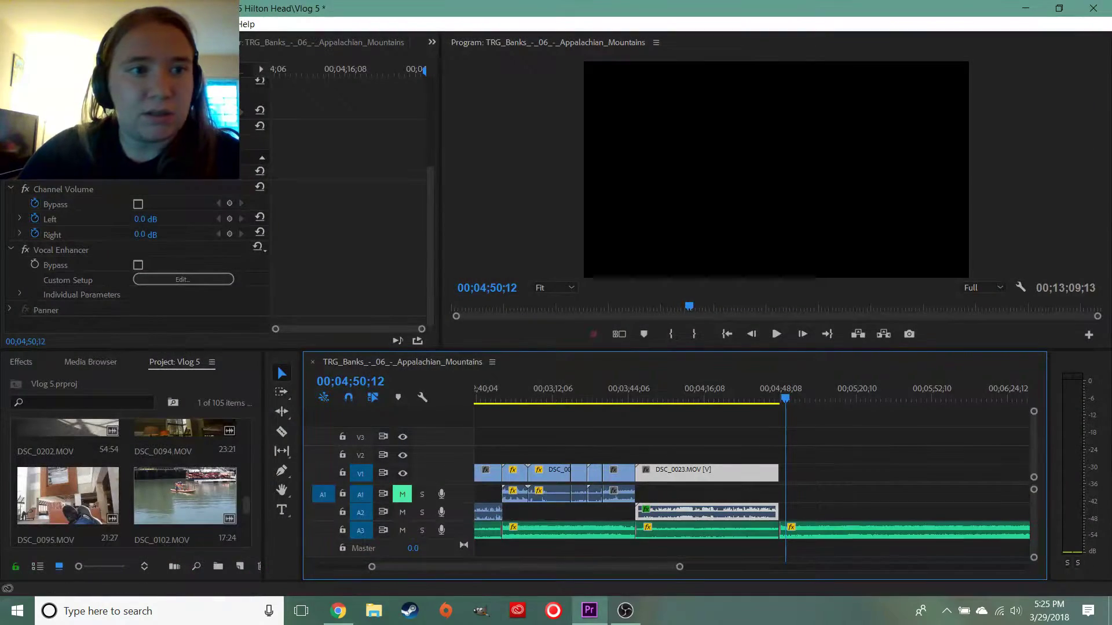
Look back through the project media thumbnails from DSC_0202.MOV to DSC_0057.MOV for the next vlog clip
scroll(200, 486, up, 6)
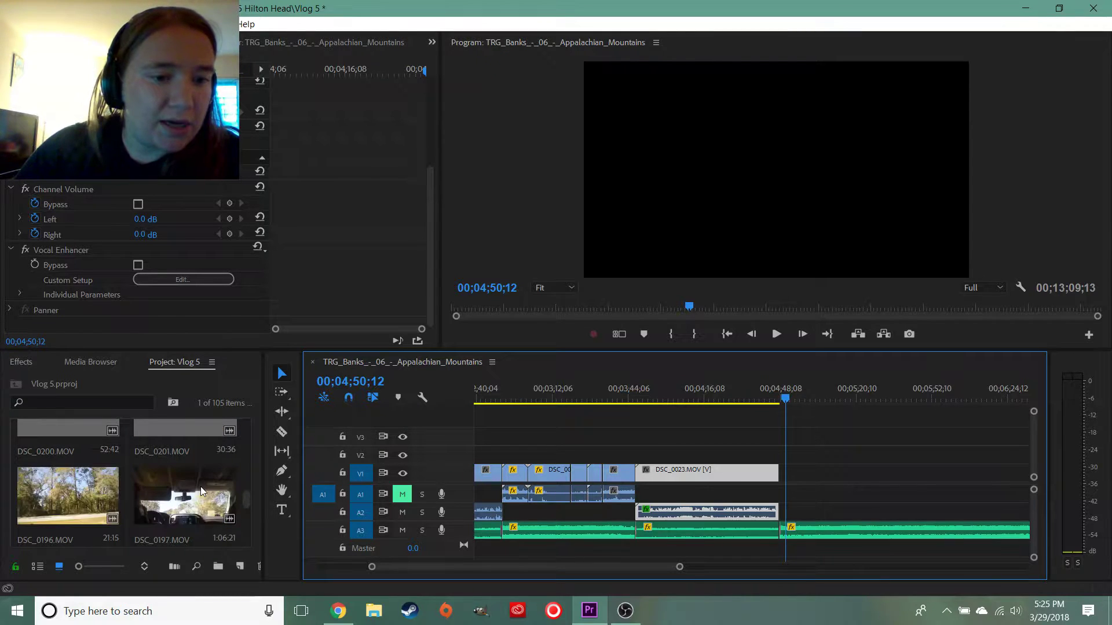
scroll(200, 486, up, 5)
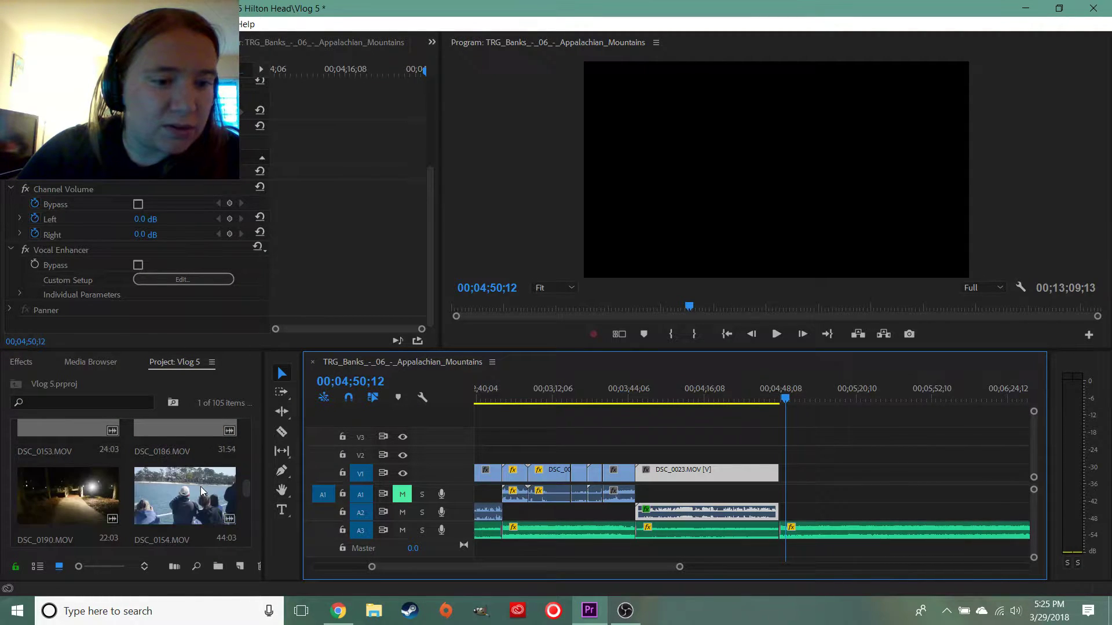
scroll(201, 486, up, 2)
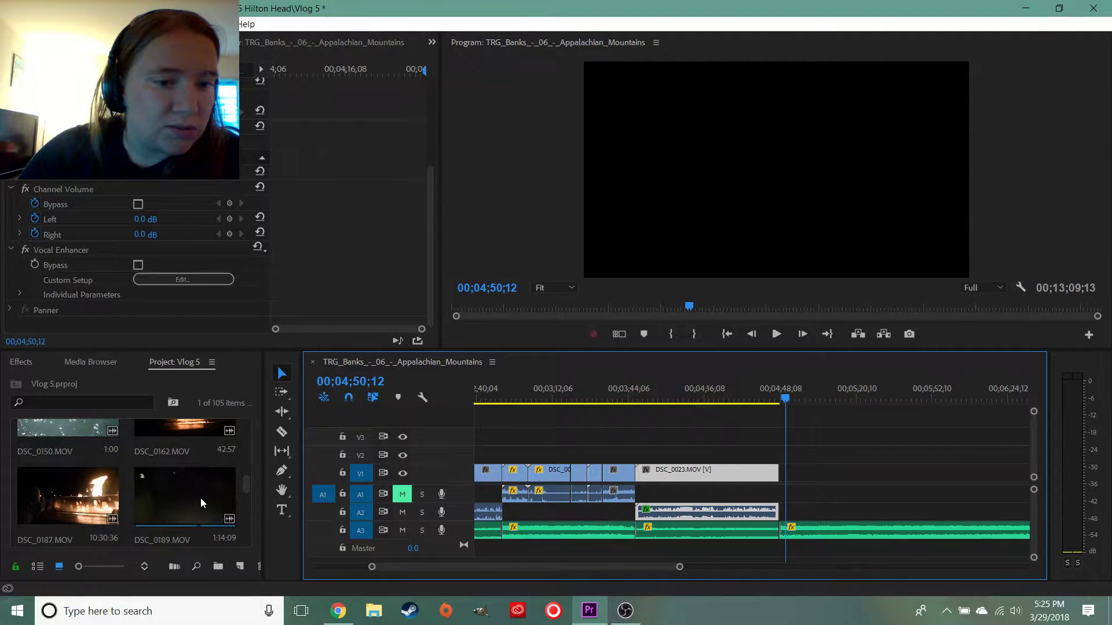
scroll(172, 498, up, 2)
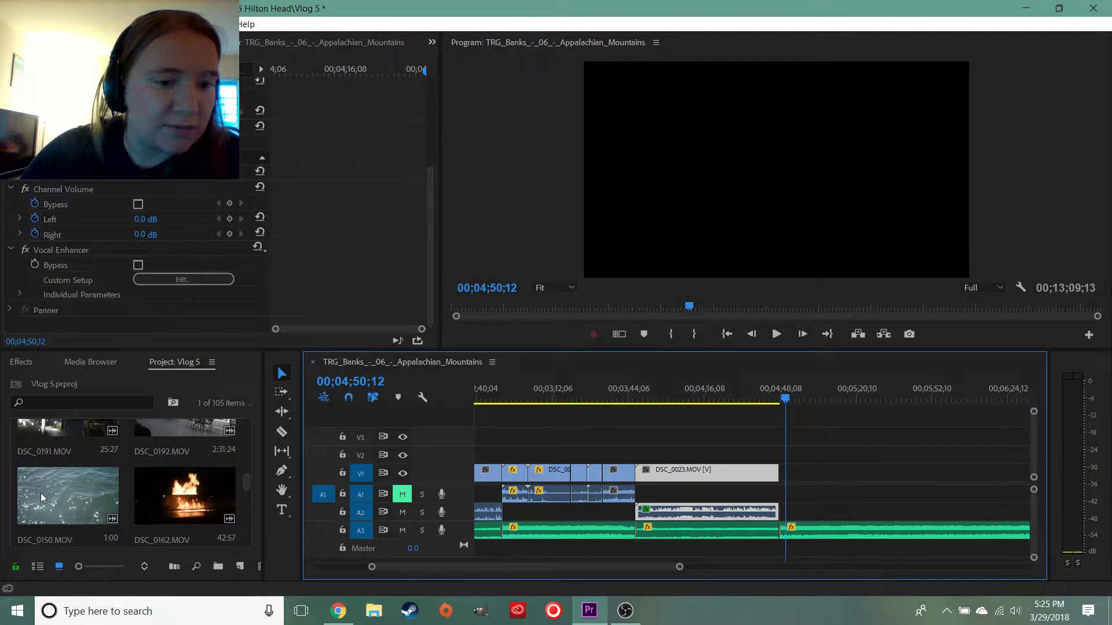
scroll(71, 493, up, 5)
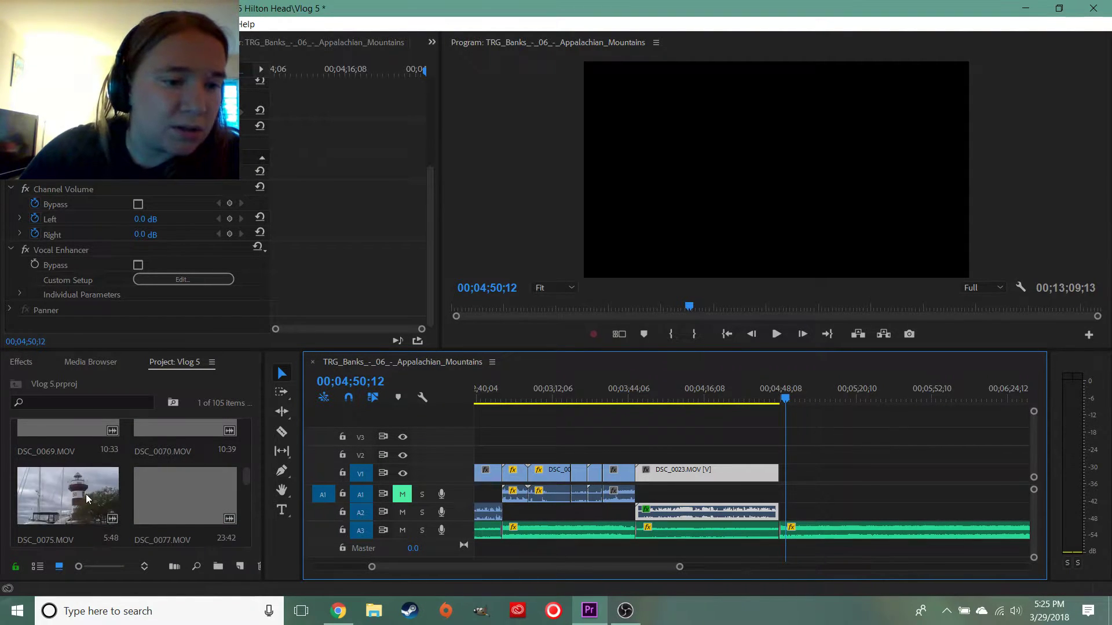
scroll(146, 493, up, 3)
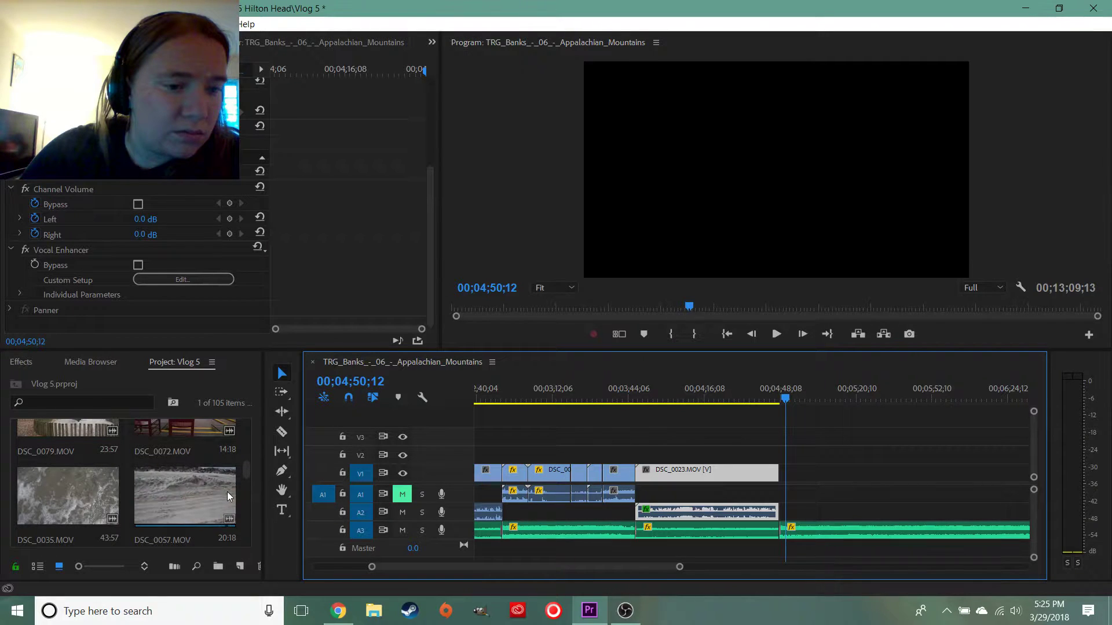
Scrub through the beach clips and DSC_0023.MOV in the sequence, leaving the playhead at 00;04;32;21
drag(625, 400, 688, 414)
drag(583, 429, 556, 428)
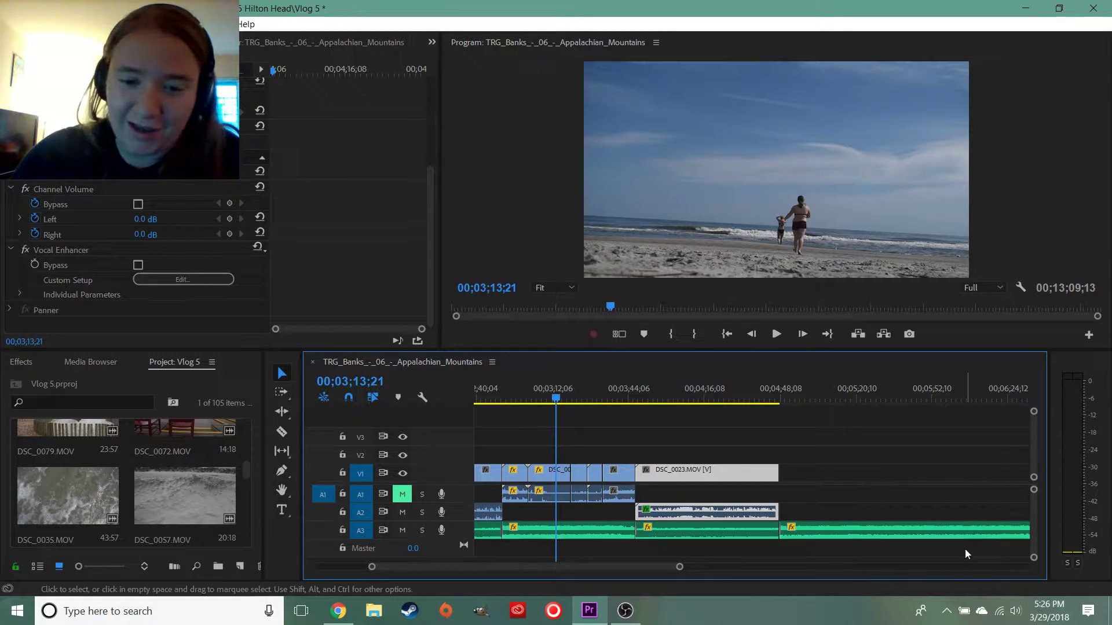
drag(559, 401, 766, 441)
mouse_move(781, 442)
mouse_down()
mouse_move(798, 446)
mouse_move(781, 446)
mouse_up()
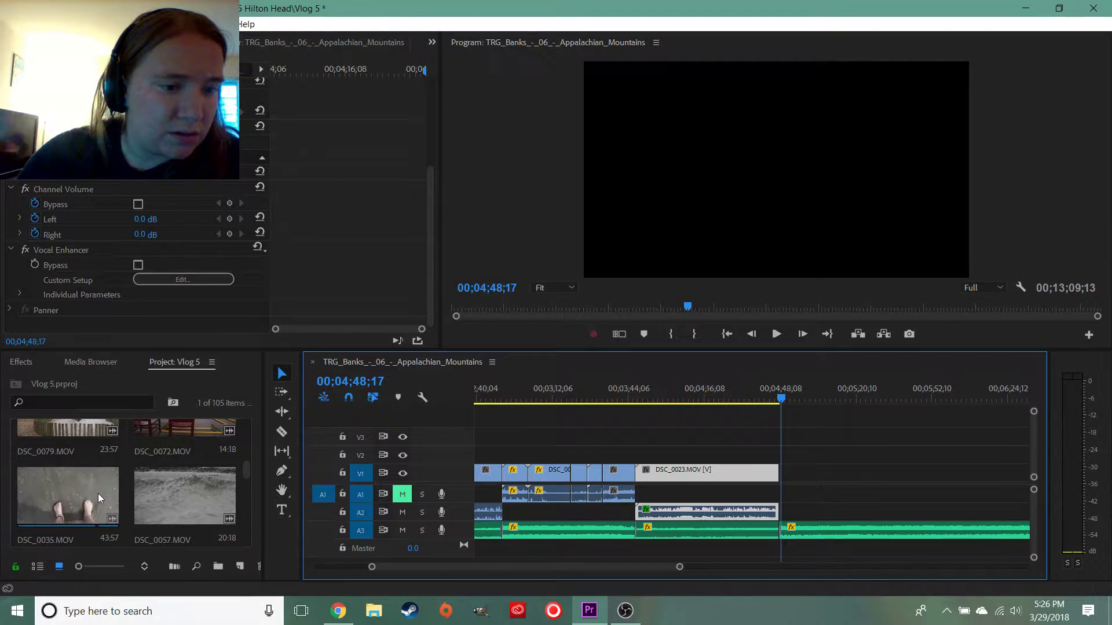
click(600, 394)
drag(602, 393, 742, 398)
Examine the remaining project media thumbnails up to DSC_0034.MOV and the music files for unused beach footage
scroll(102, 480, up, 3)
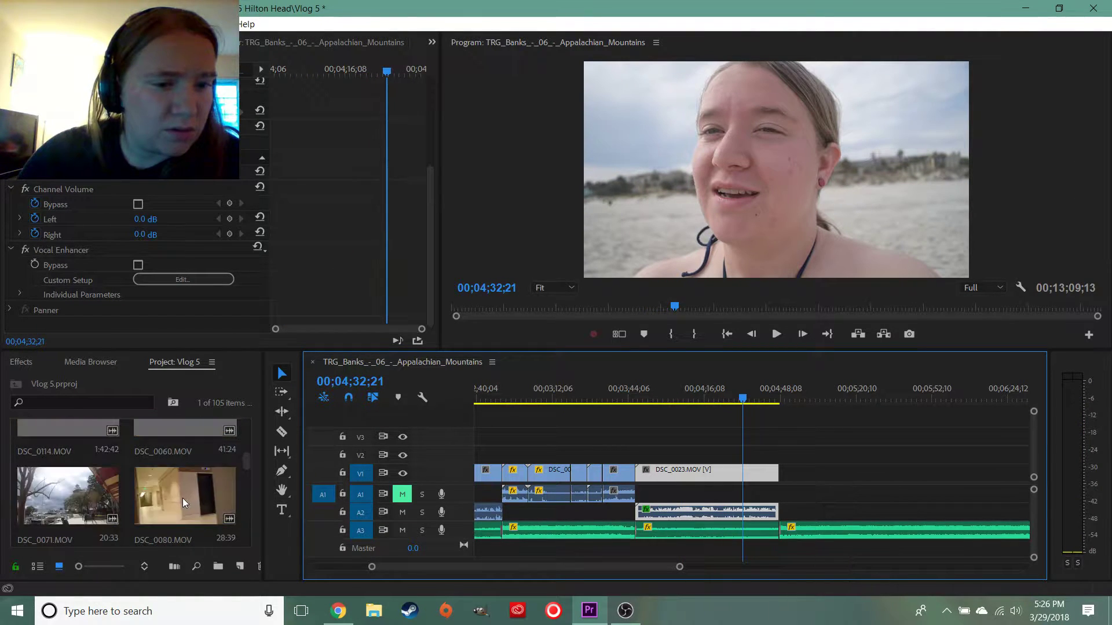
scroll(182, 498, up, 1)
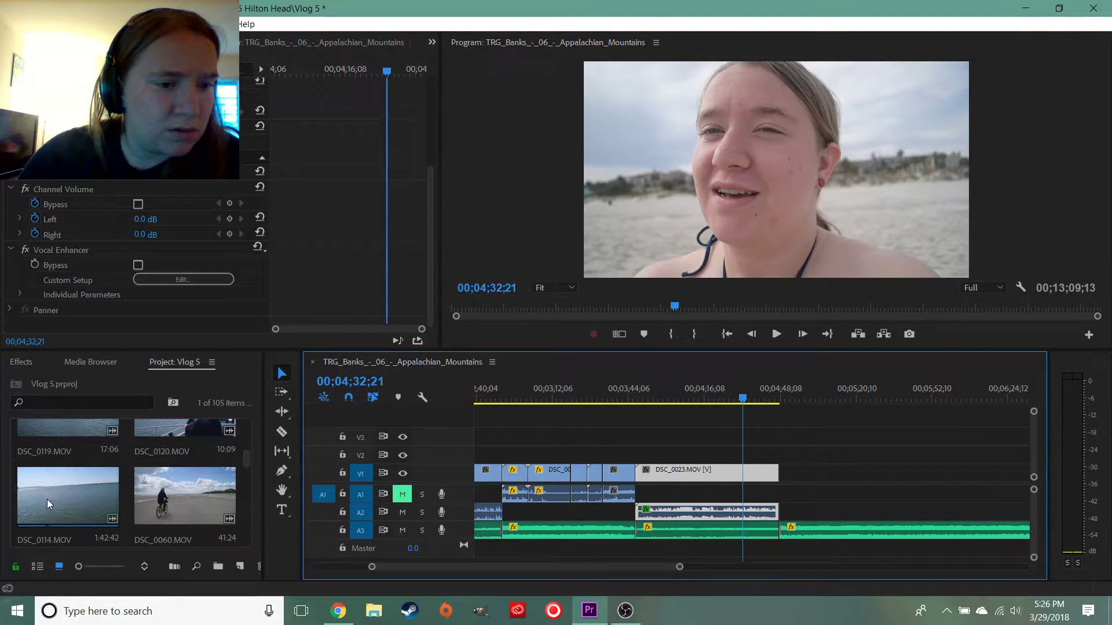
scroll(23, 499, up, 3)
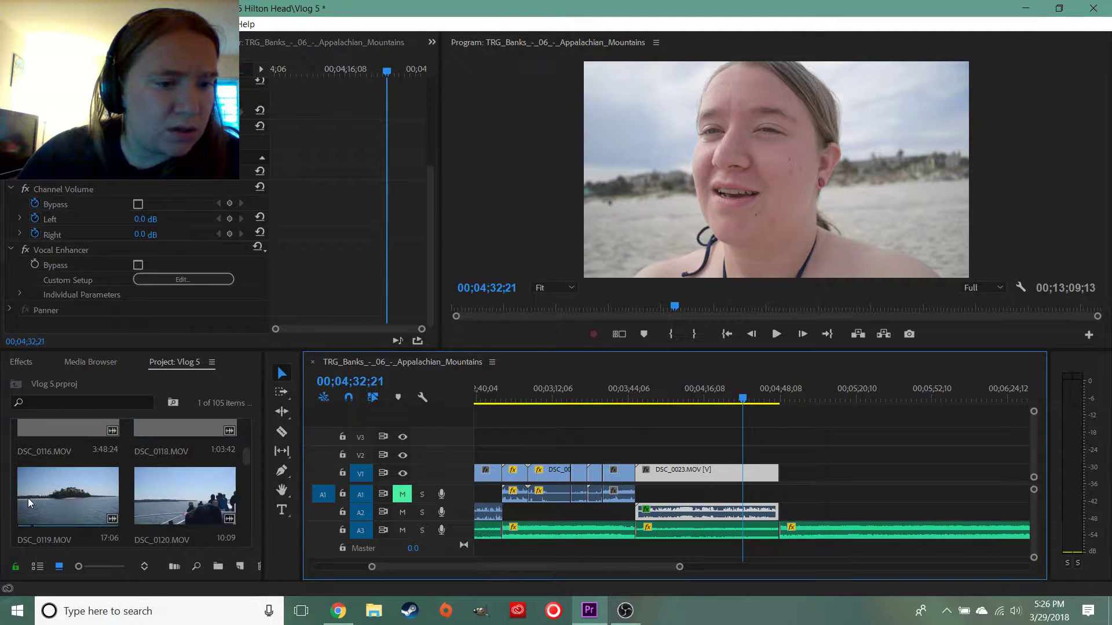
scroll(40, 498, up, 2)
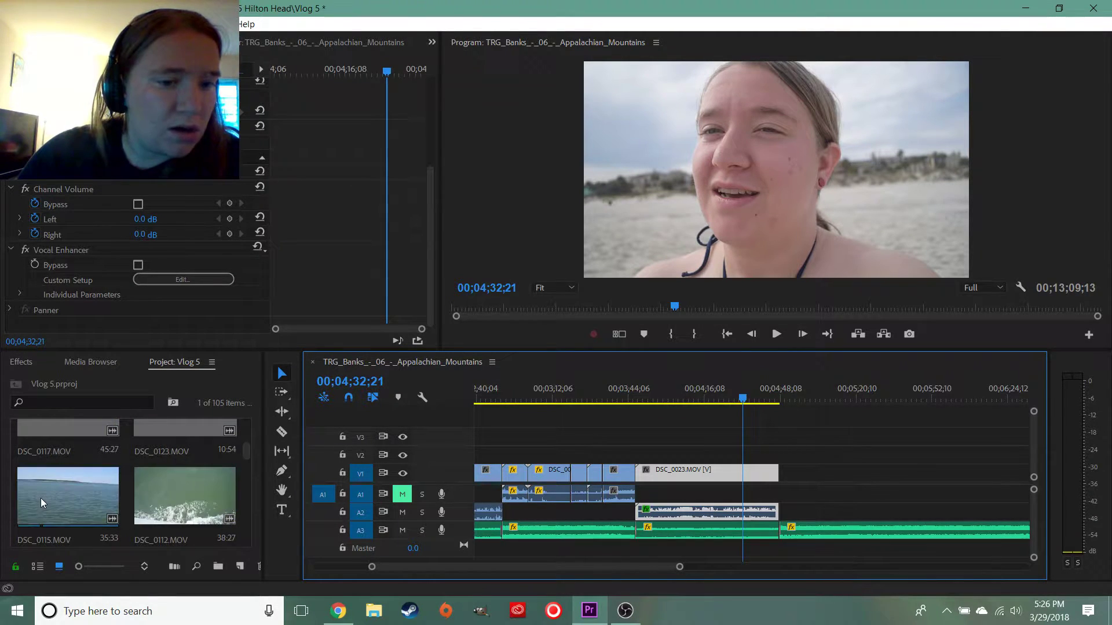
scroll(40, 499, up, 4)
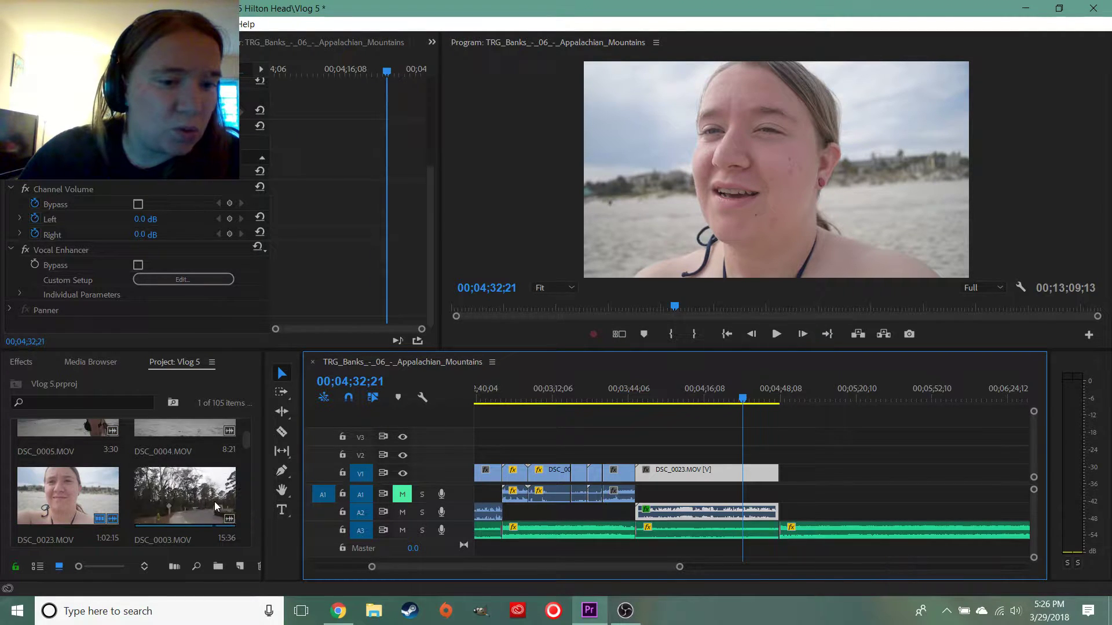
scroll(133, 466, up, 1)
scroll(167, 487, up, 1)
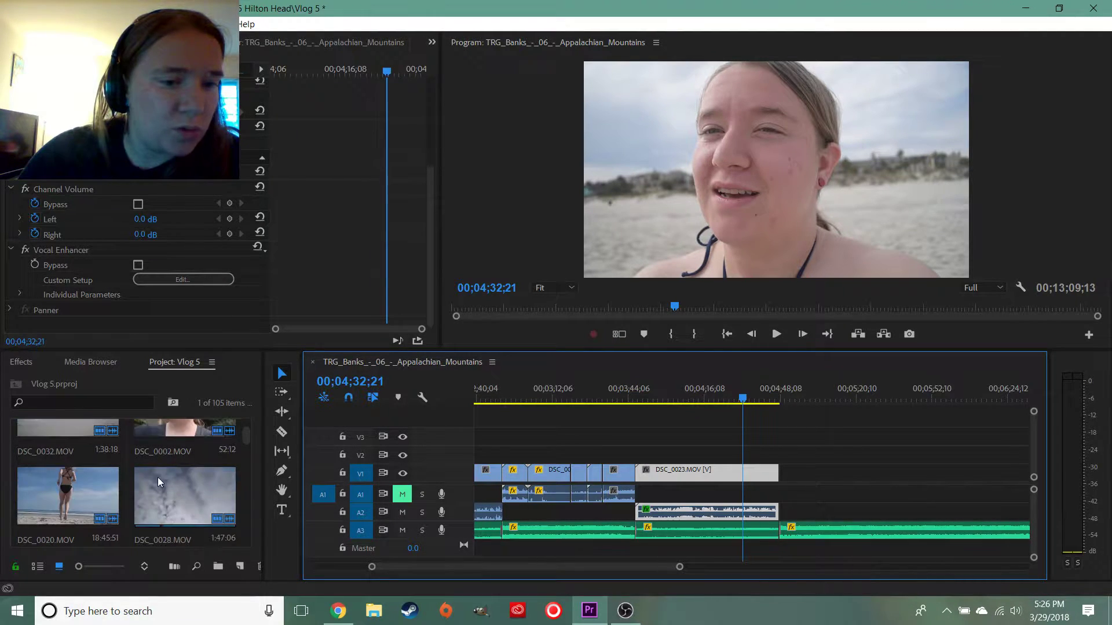
scroll(37, 496, up, 3)
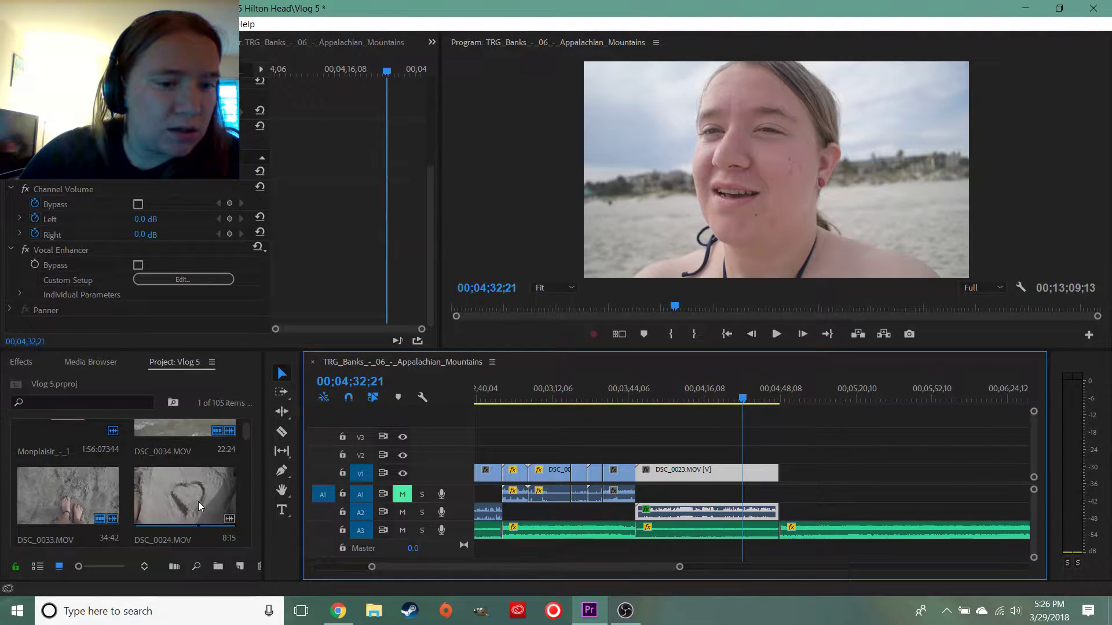
scroll(196, 499, up, 1)
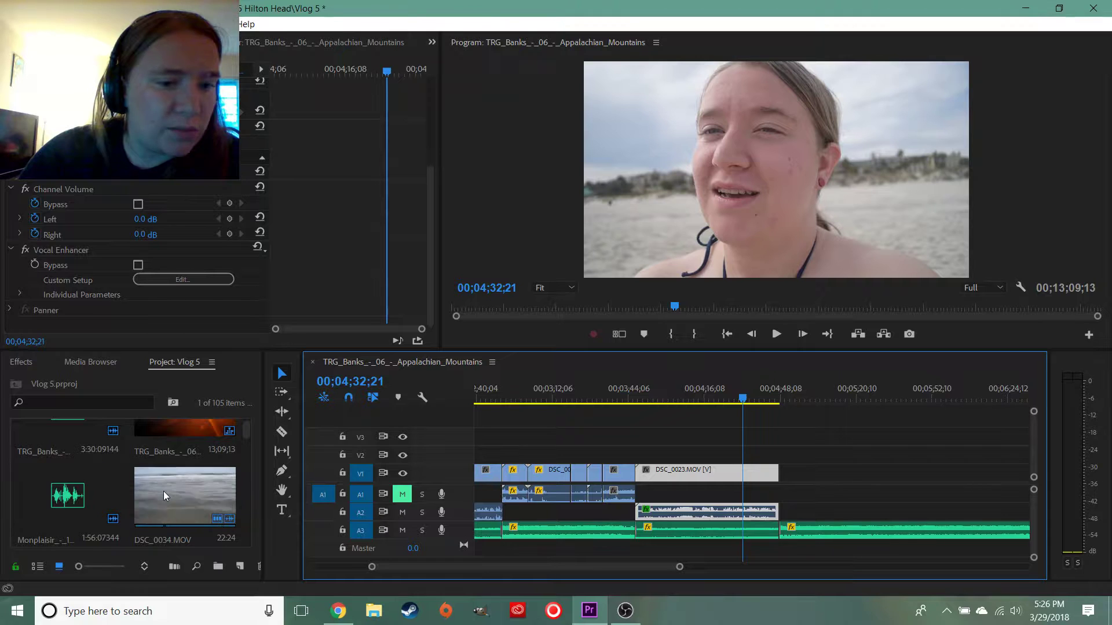
Scrub through the ocean and sky clips before DSC_0023.MOV, moving the playhead to 00;03;21;18
drag(513, 405, 551, 406)
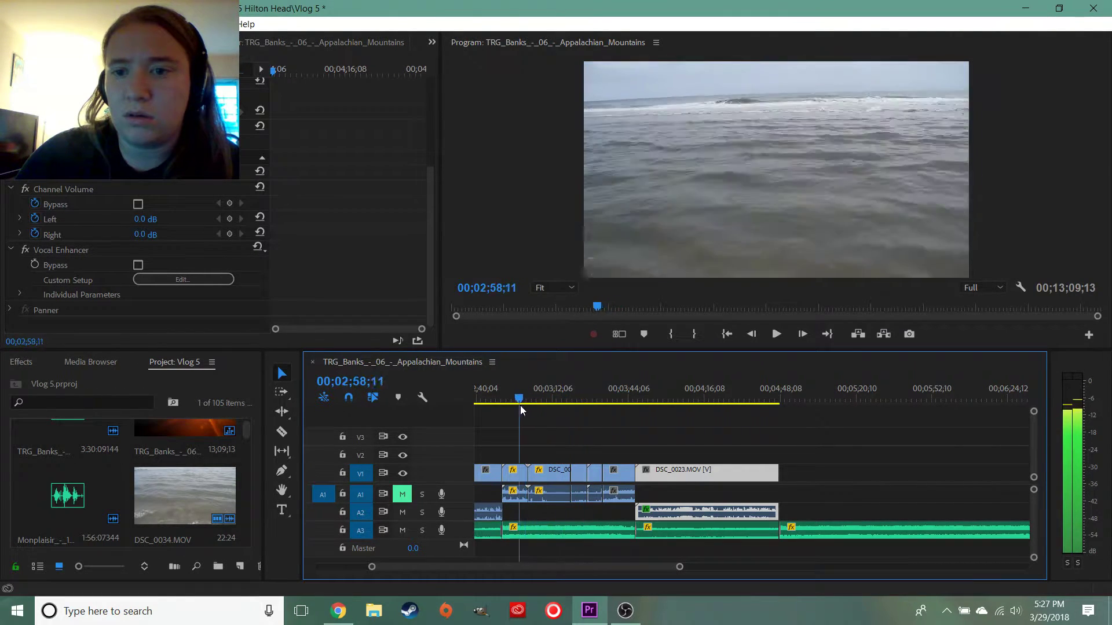
drag(502, 406, 526, 405)
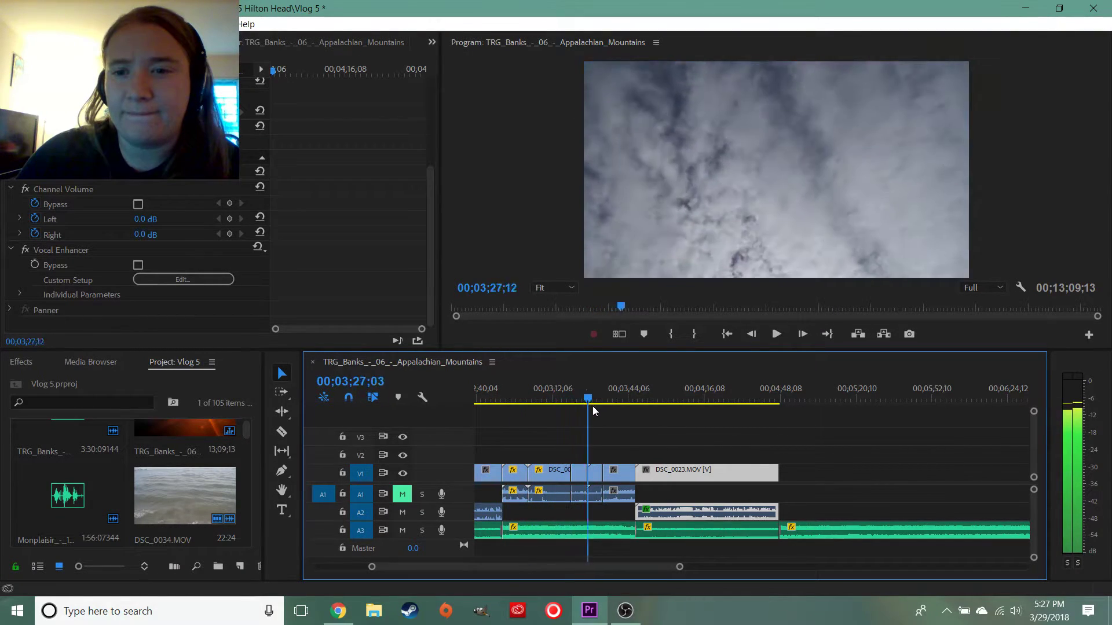
click(575, 399)
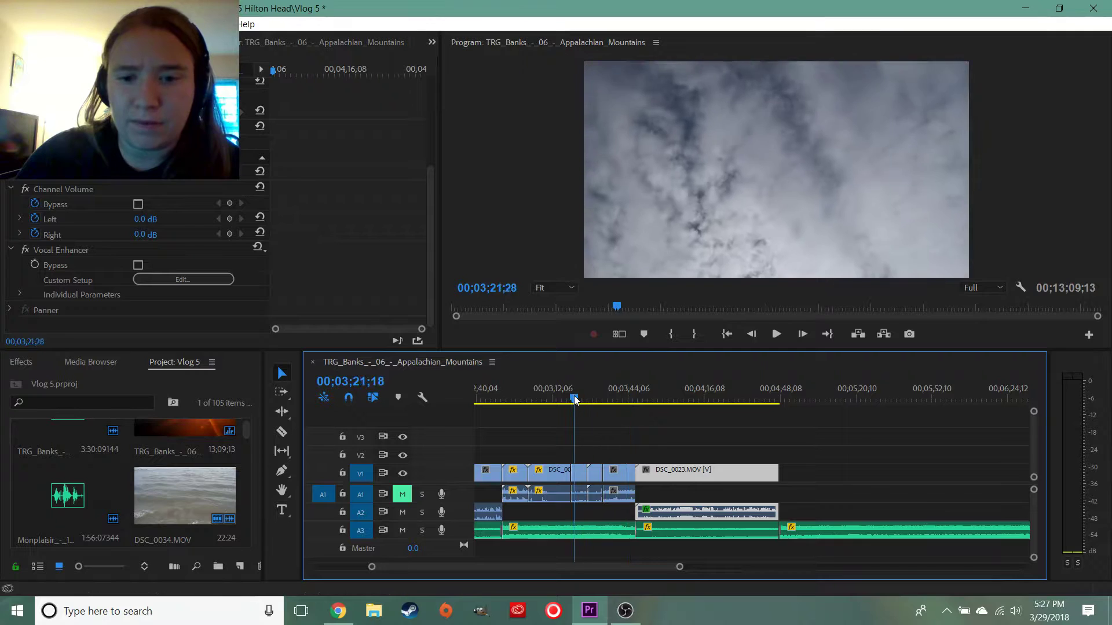
Move the sky clip DSC_0028.MOV and its audio to the start of the beach clips, directly before DSC_0034.MOV
drag(577, 474, 504, 461)
drag(513, 505, 512, 493)
mouse_move(507, 399)
mouse_down()
mouse_move(483, 400)
mouse_move(502, 399)
mouse_up()
key(space)
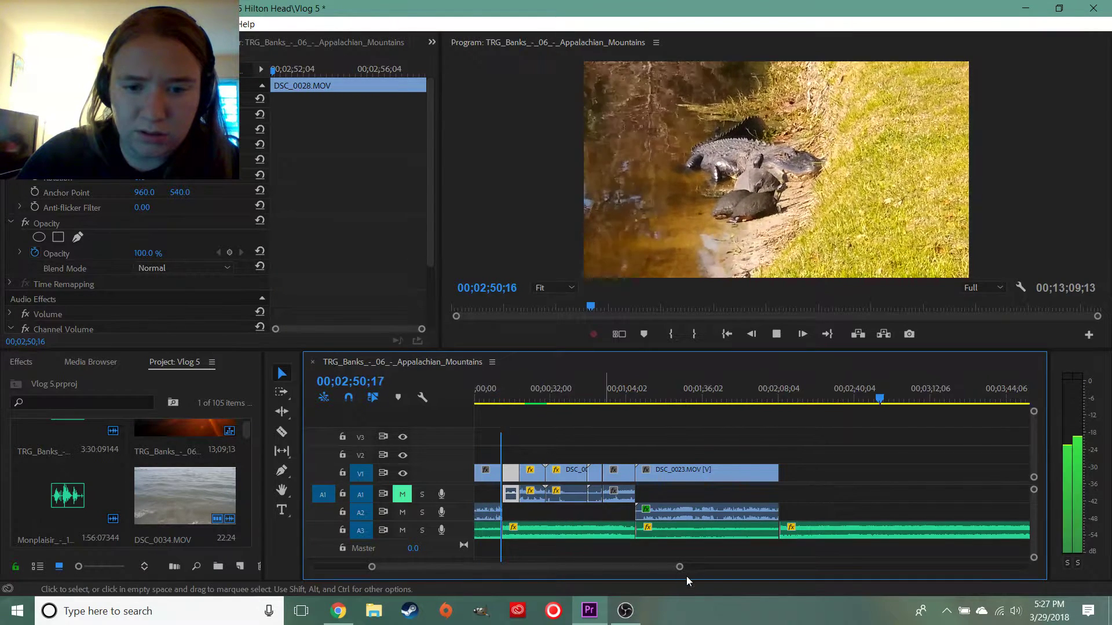
Play back the reordered beach section from DSC_0028.MOV into DSC_0020.MOV, stopping at 00;03;19;28
key(space)
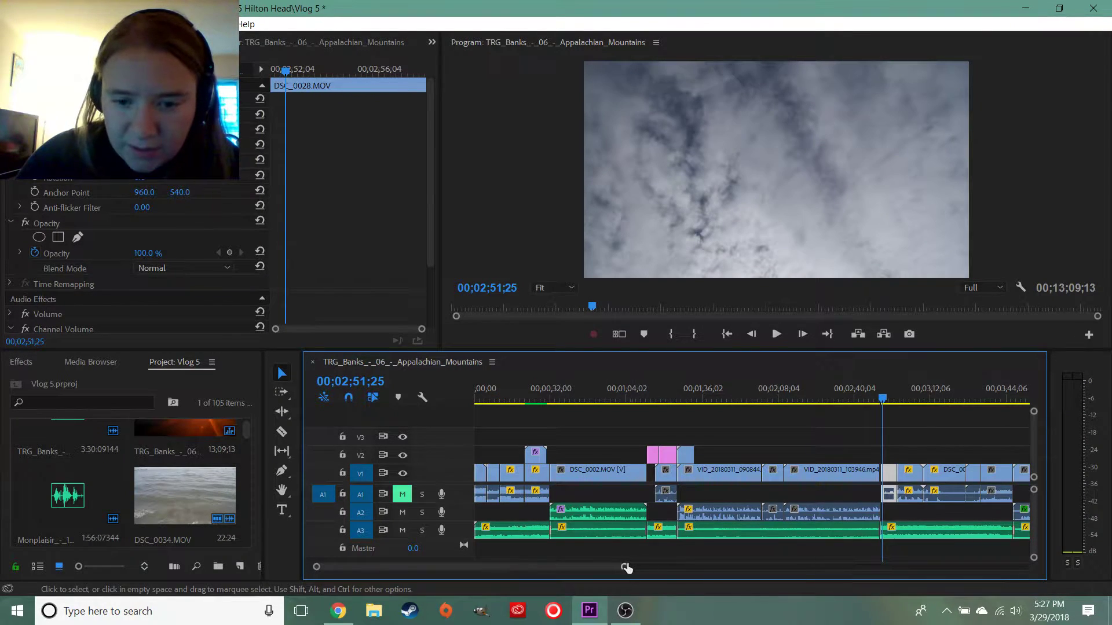
key(equal)
key(equal)
key(equal)
key(equal)
drag(778, 481, 826, 475)
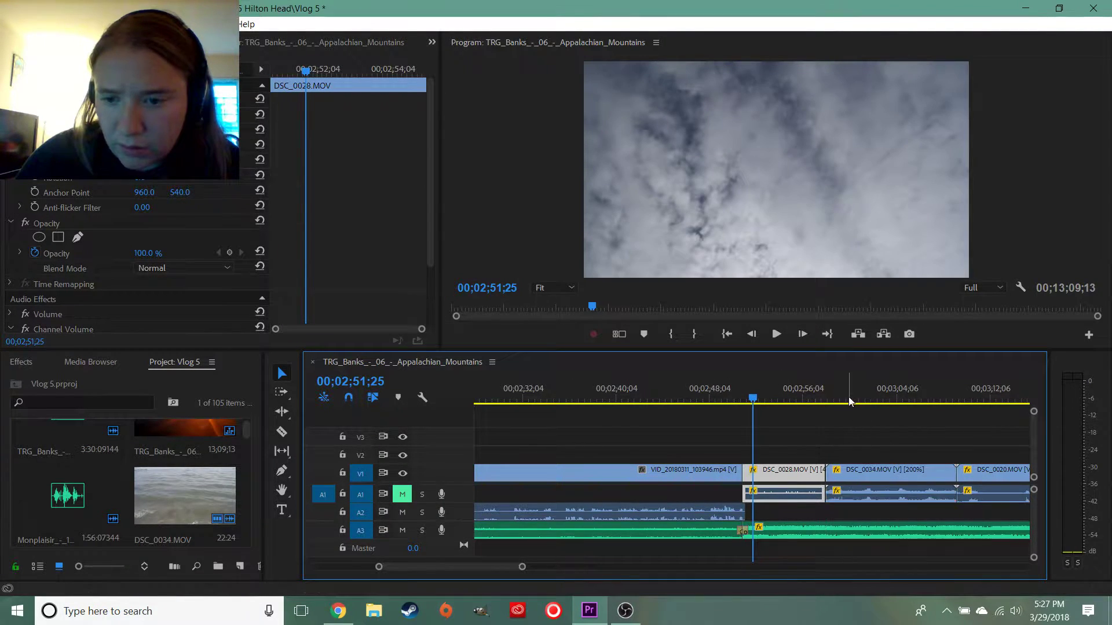
key(space)
drag(523, 567, 569, 567)
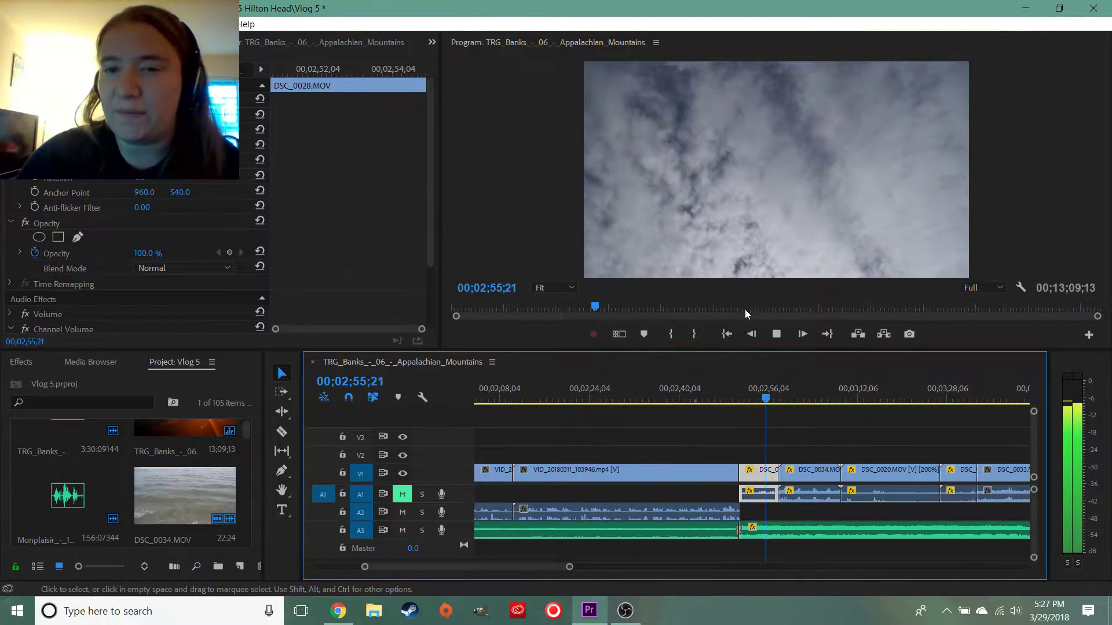
click(738, 399)
drag(739, 397, 762, 398)
key(space)
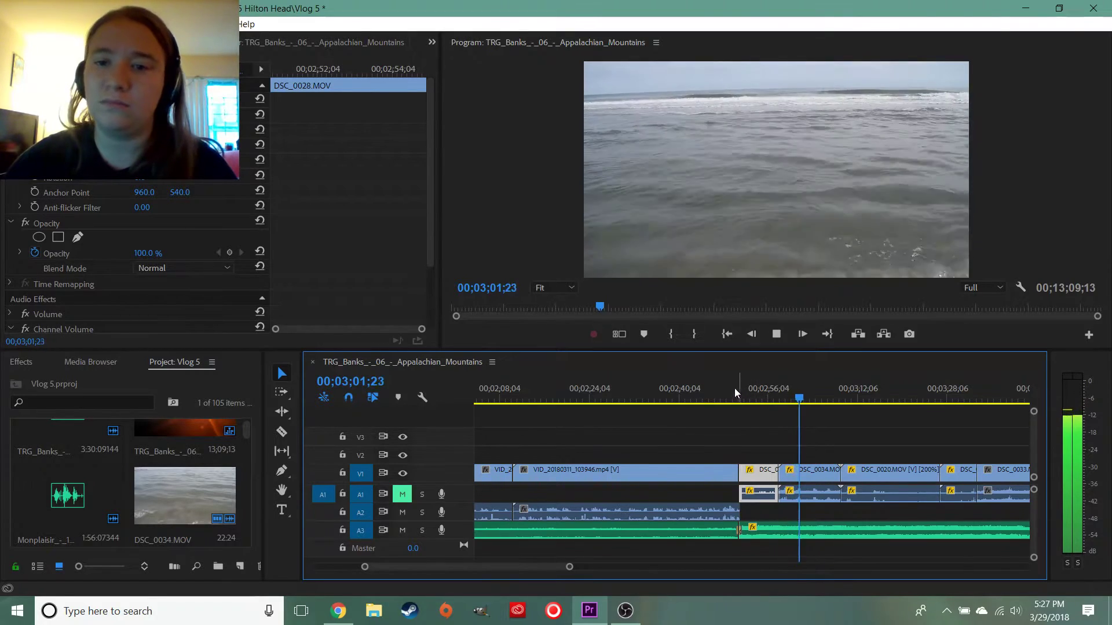
drag(570, 567, 621, 567)
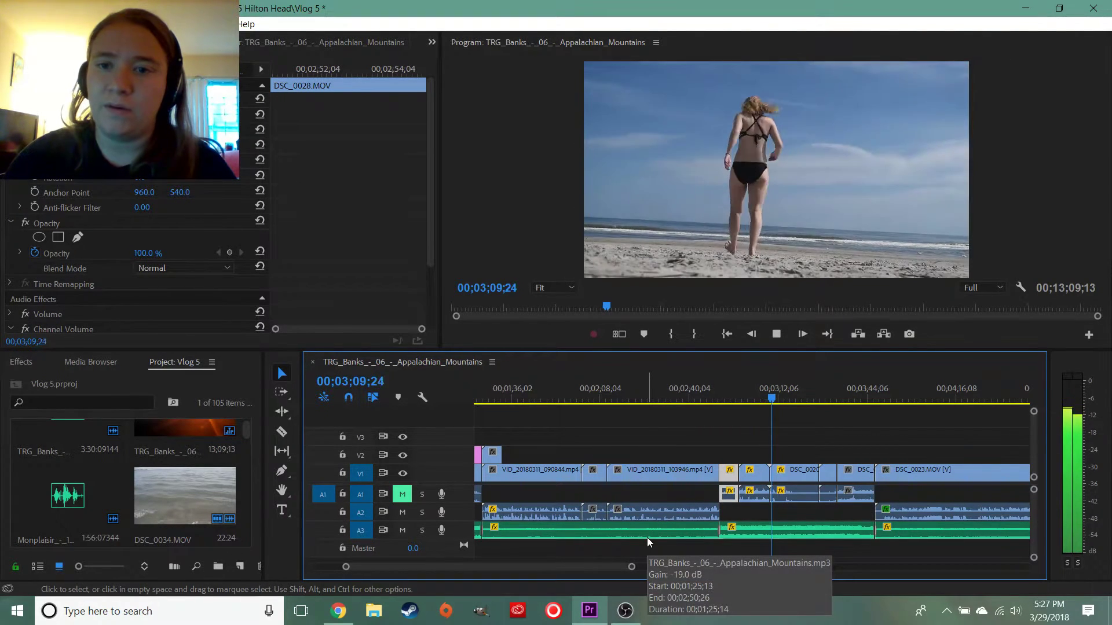
drag(631, 576, 588, 583)
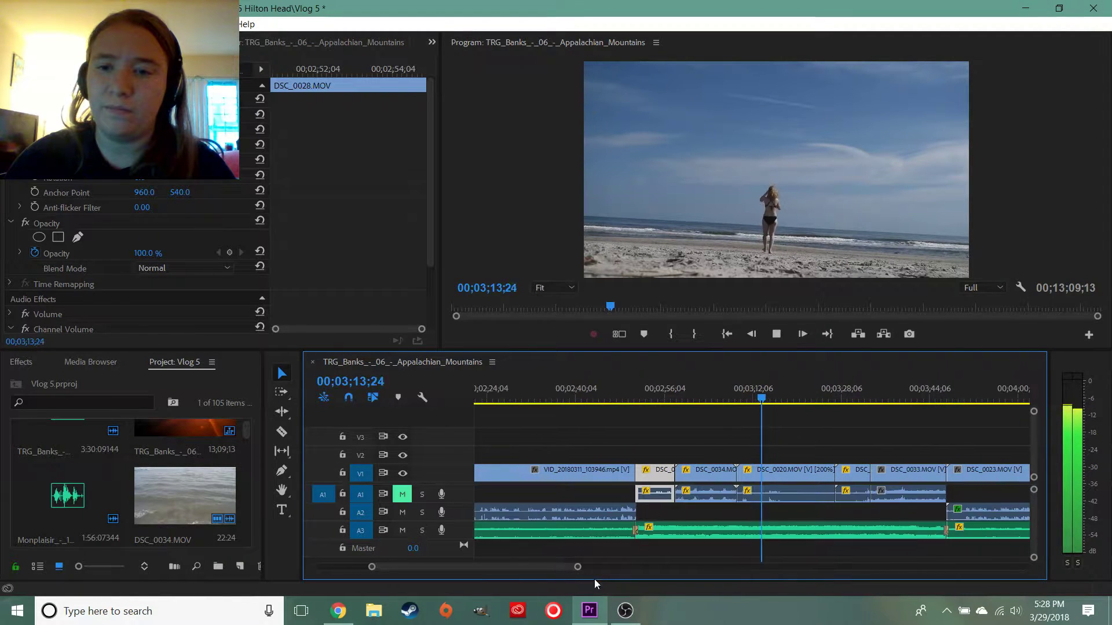
drag(581, 568, 605, 568)
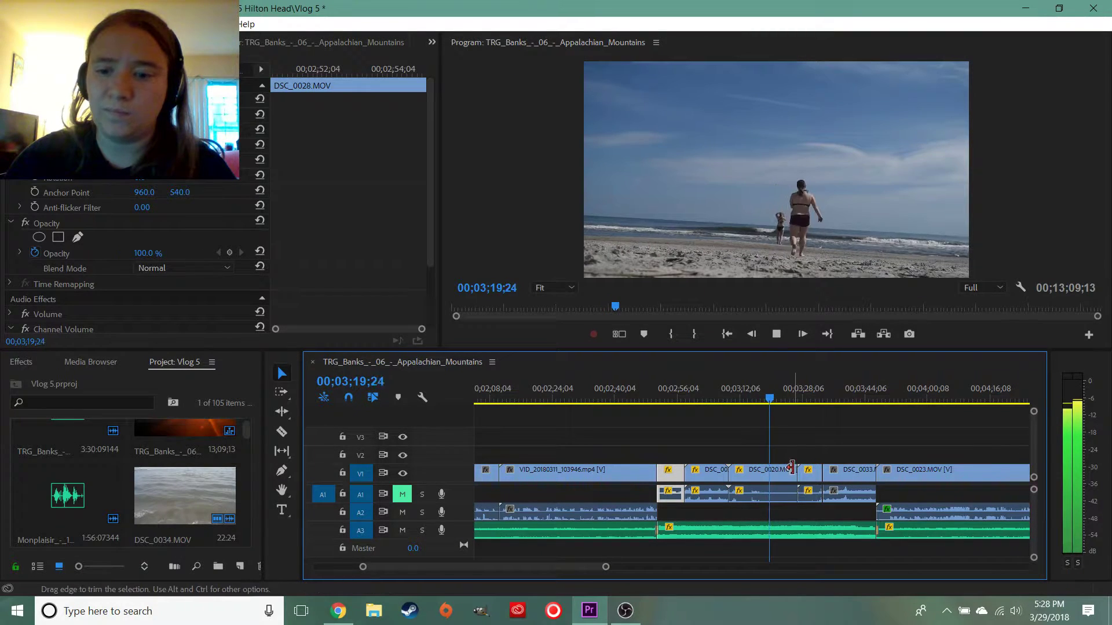
key(space)
Move the two clips following DSC_0020.MOV behind DSC_0023.MOV, and cut the background music back to the playhead at 00;03;19;28
drag(606, 568, 725, 566)
drag(742, 493, 838, 492)
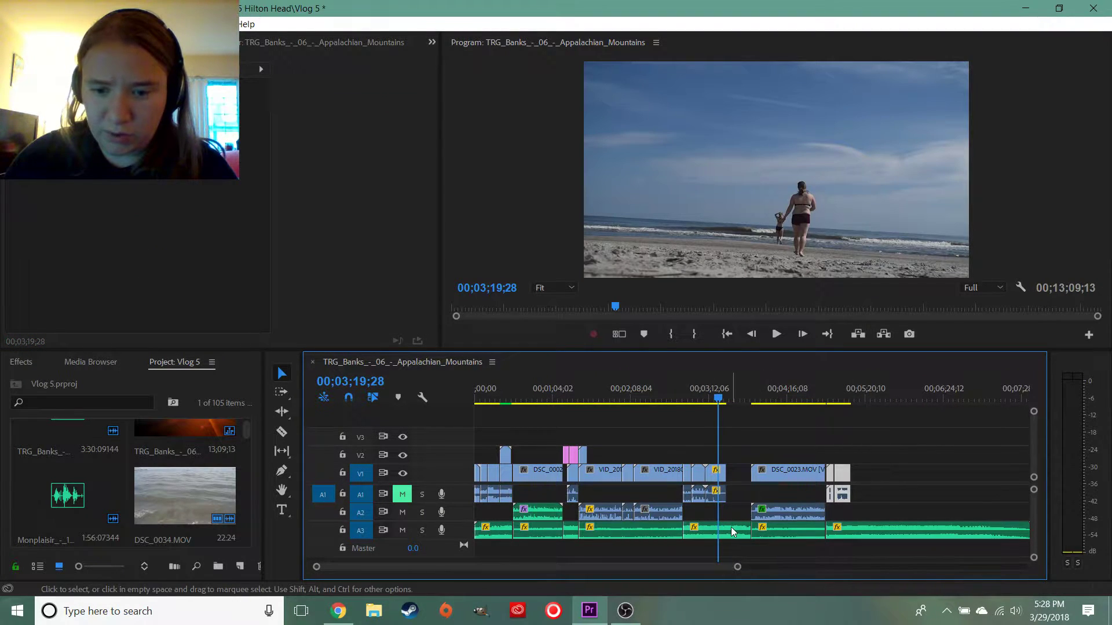
click(741, 530)
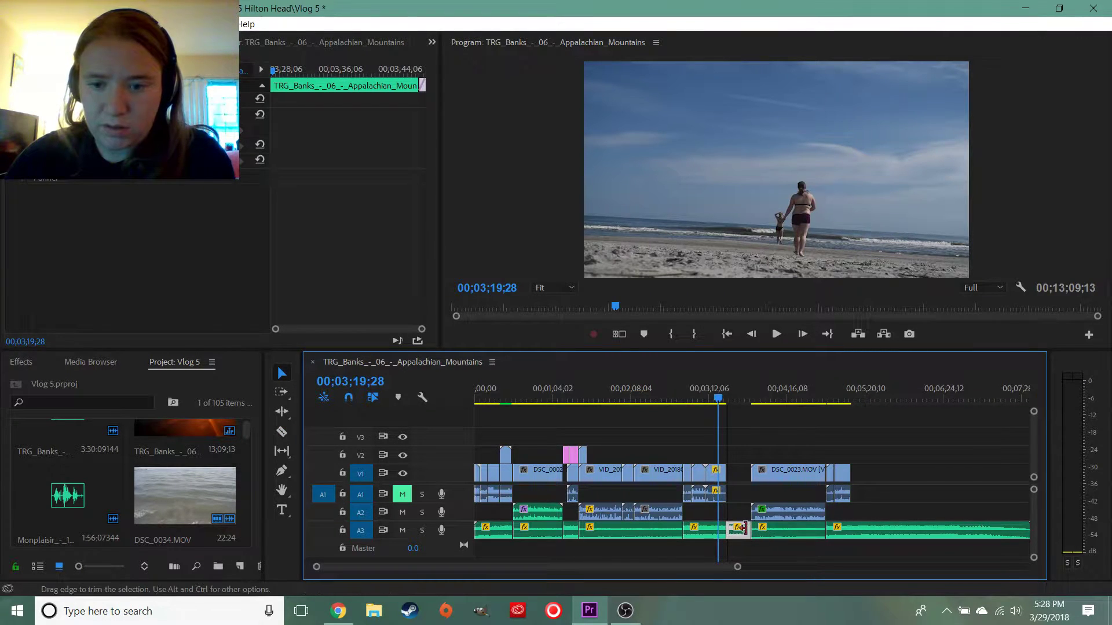
key(Delete)
key(c)
key(v)
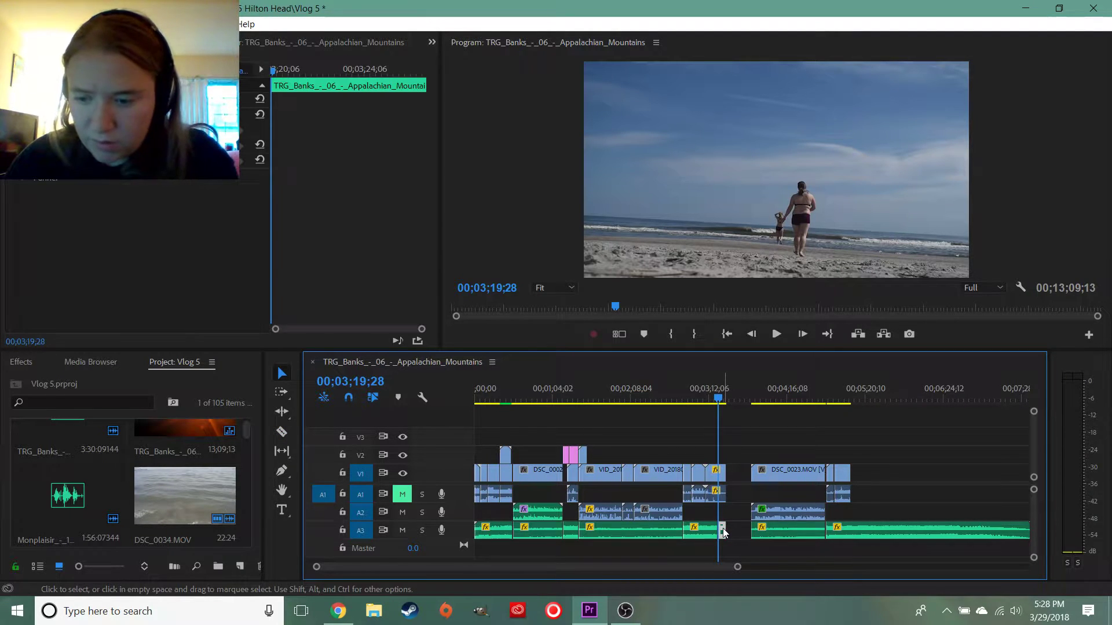
Place DSC_0023.MOV from 00;03;19;28 on V1 beneath DSC_0020.MOV on V2, and play back the overlap
click(776, 471)
drag(776, 471, 744, 471)
key(space)
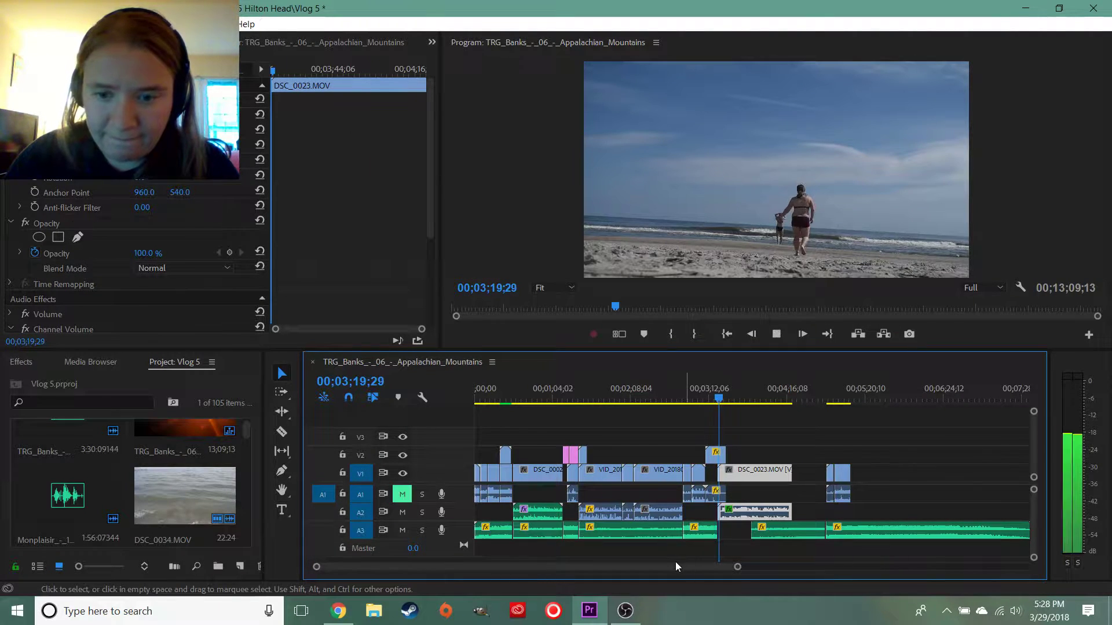
drag(740, 568, 568, 571)
key(space)
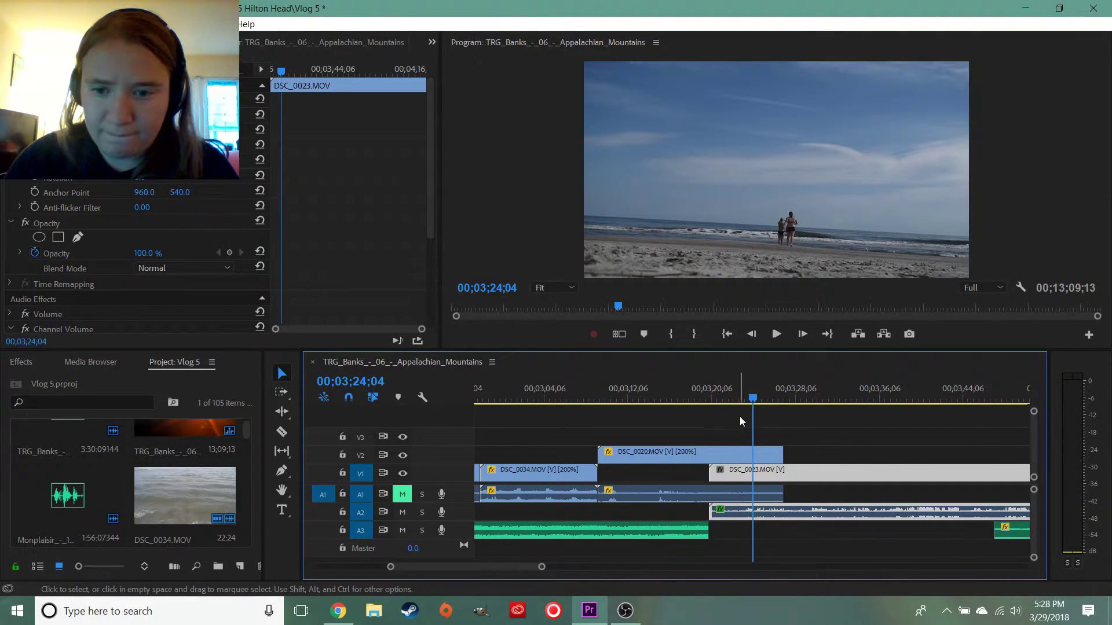
click(737, 399)
key(space)
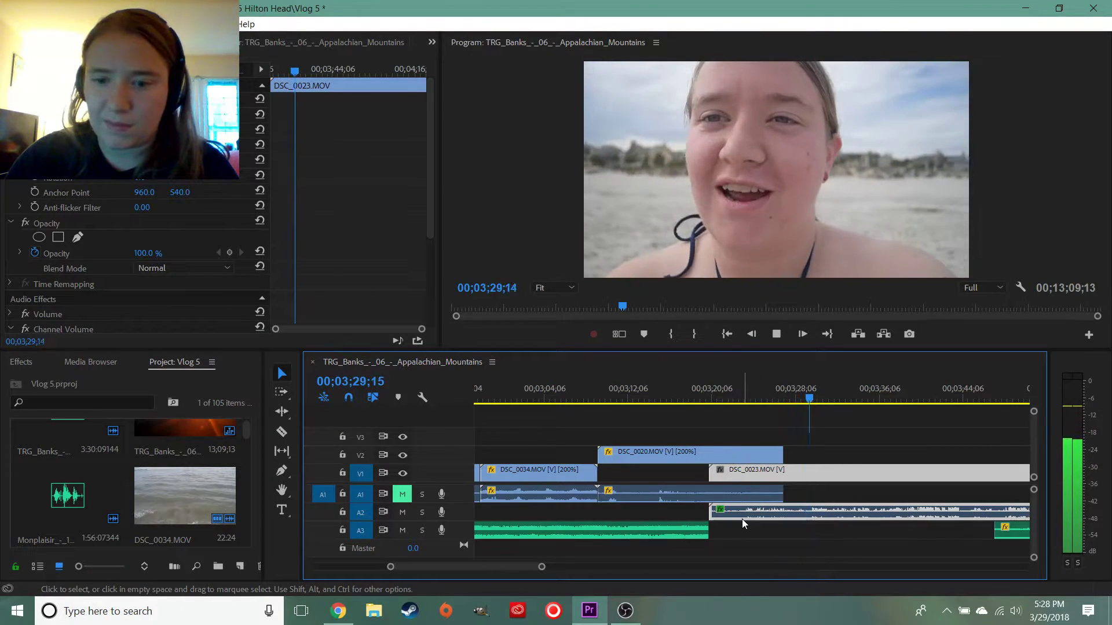
key(space)
Shift DSC_0023.MOV to start at about 00;03;23;23, and bring both adjoining A3 music sections to that start point
drag(735, 512, 797, 473)
click(746, 388)
click(745, 399)
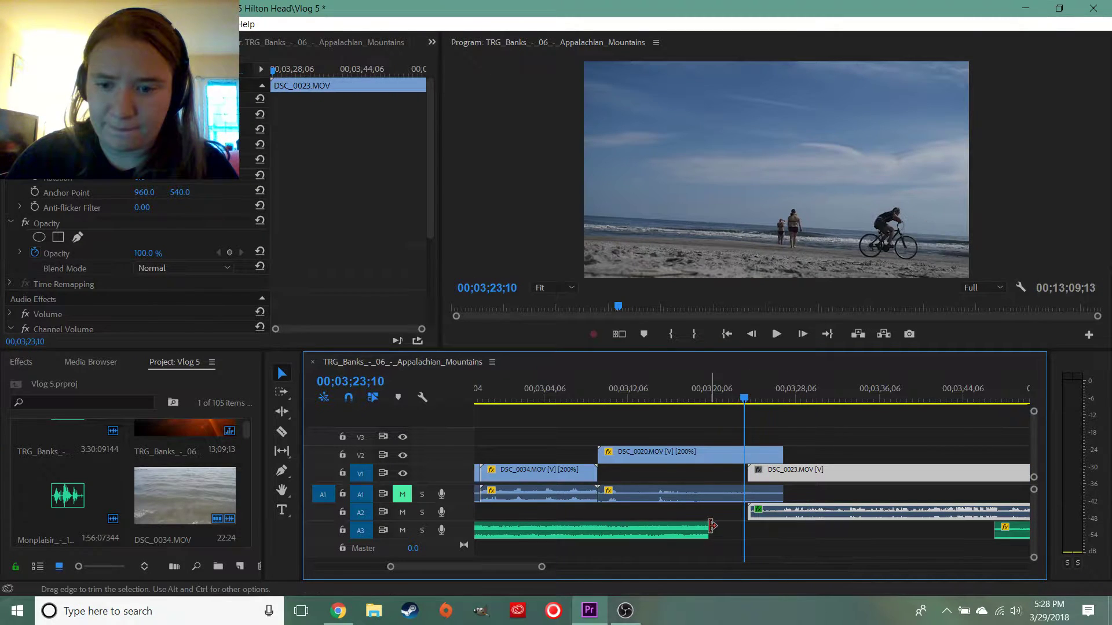
drag(709, 532, 746, 531)
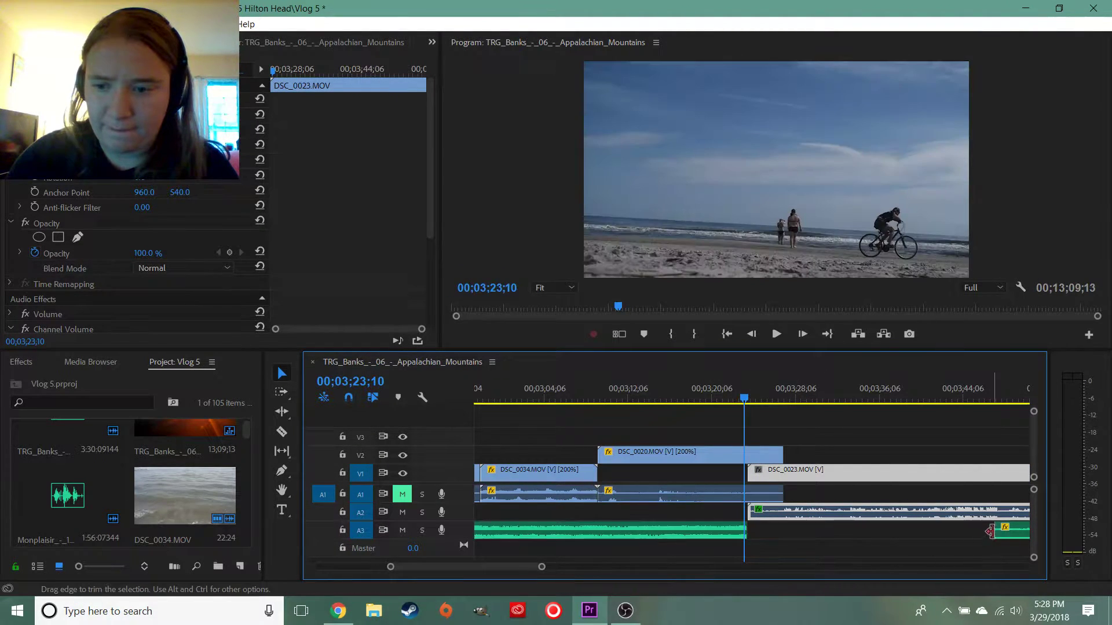
drag(1007, 536, 766, 531)
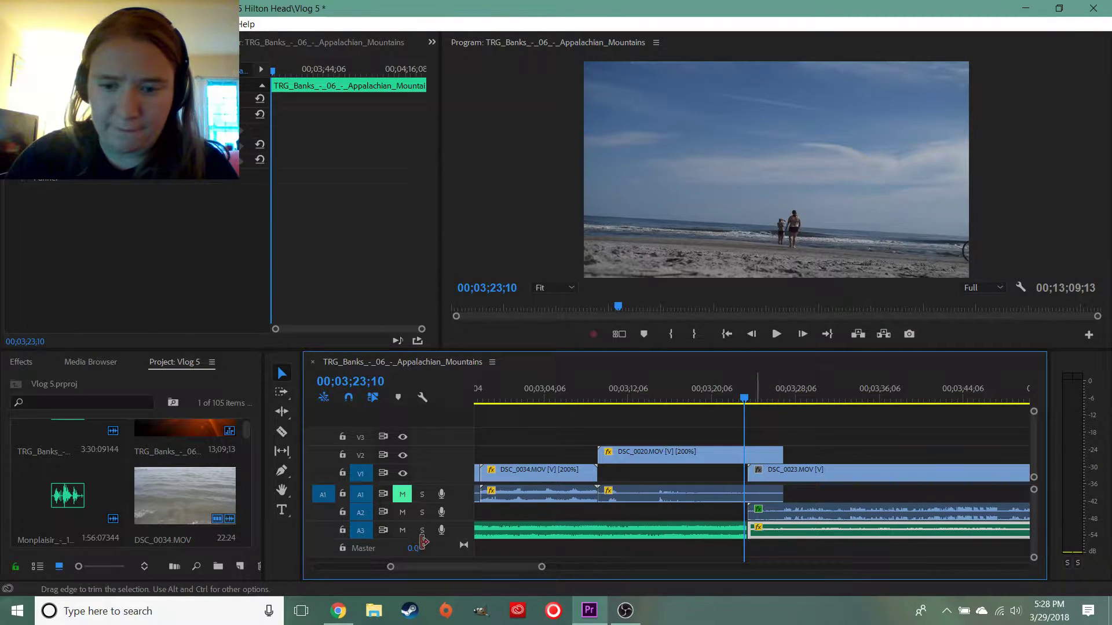
key(space)
Apply a Constant Power crossfade to the A3 music cut at the start of DSC_0023.MOV and play it back
click(21, 362)
scroll(26, 454, down, 8)
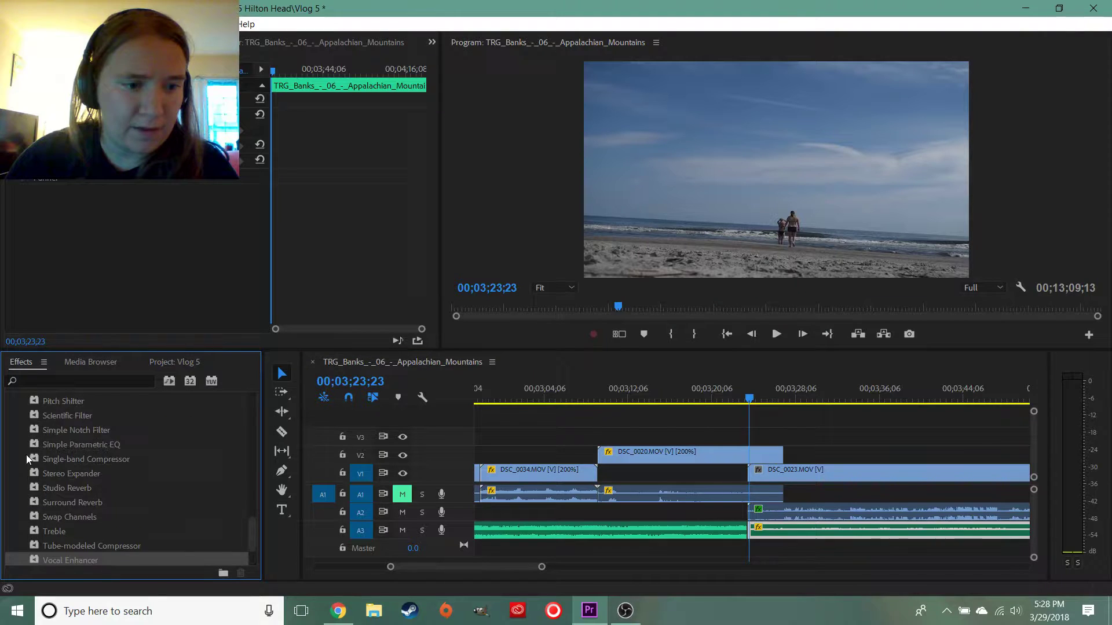
scroll(26, 454, up, 3)
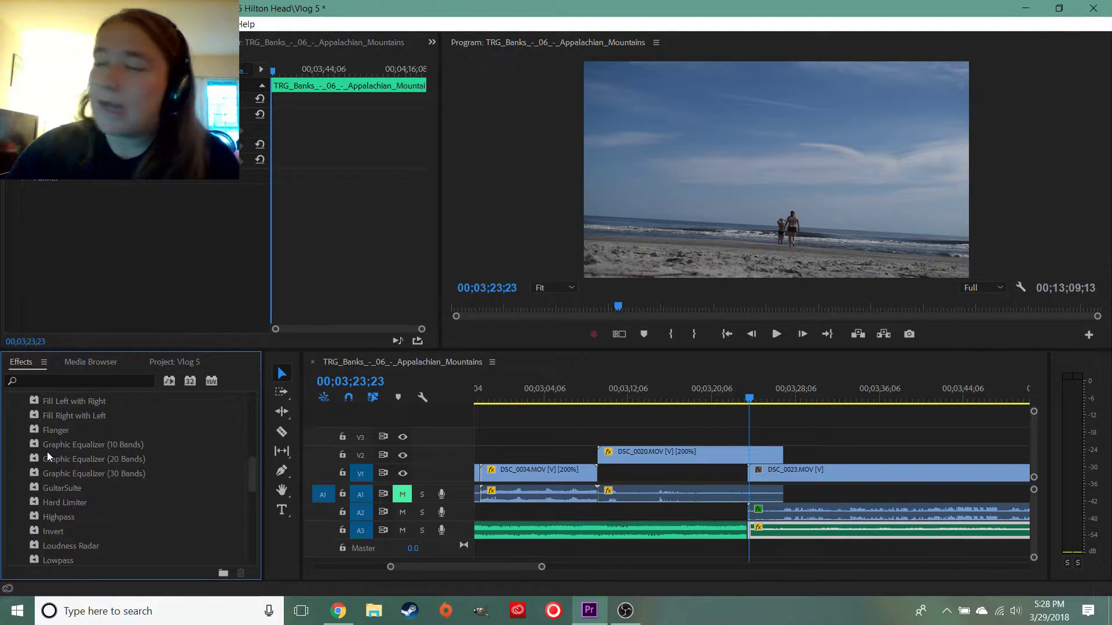
scroll(34, 449, up, 12)
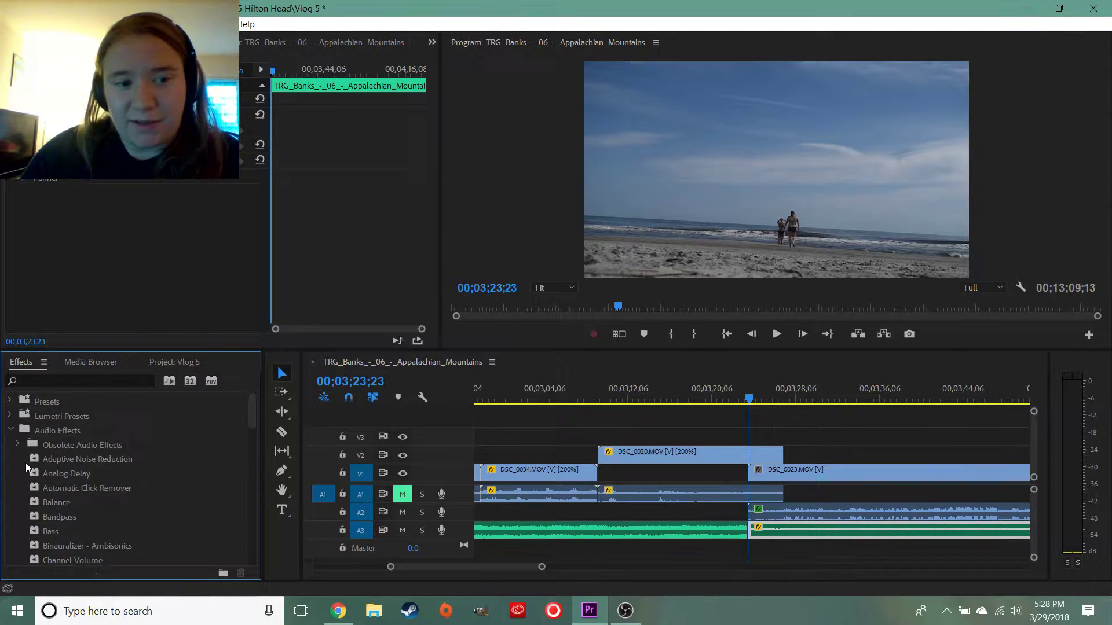
click(17, 444)
click(11, 429)
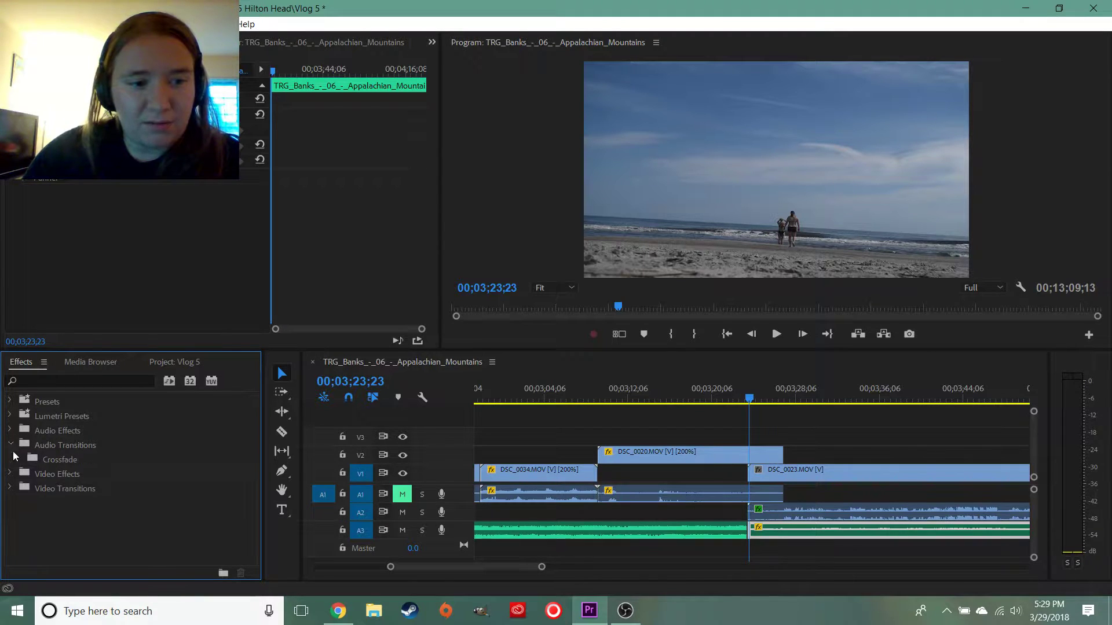
click(18, 459)
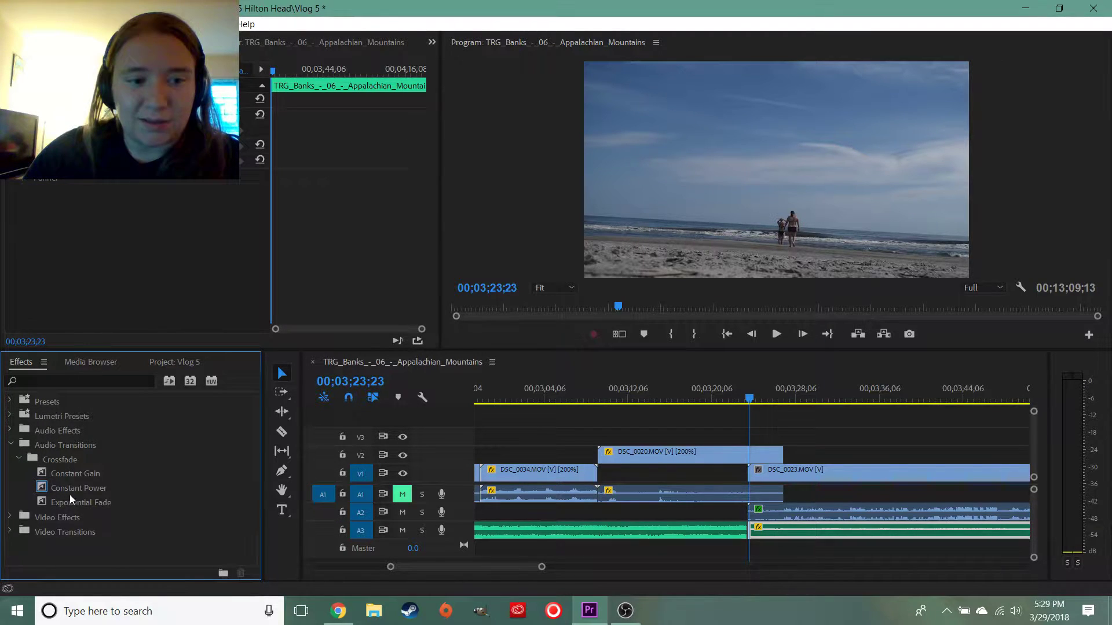
drag(70, 490, 882, 588)
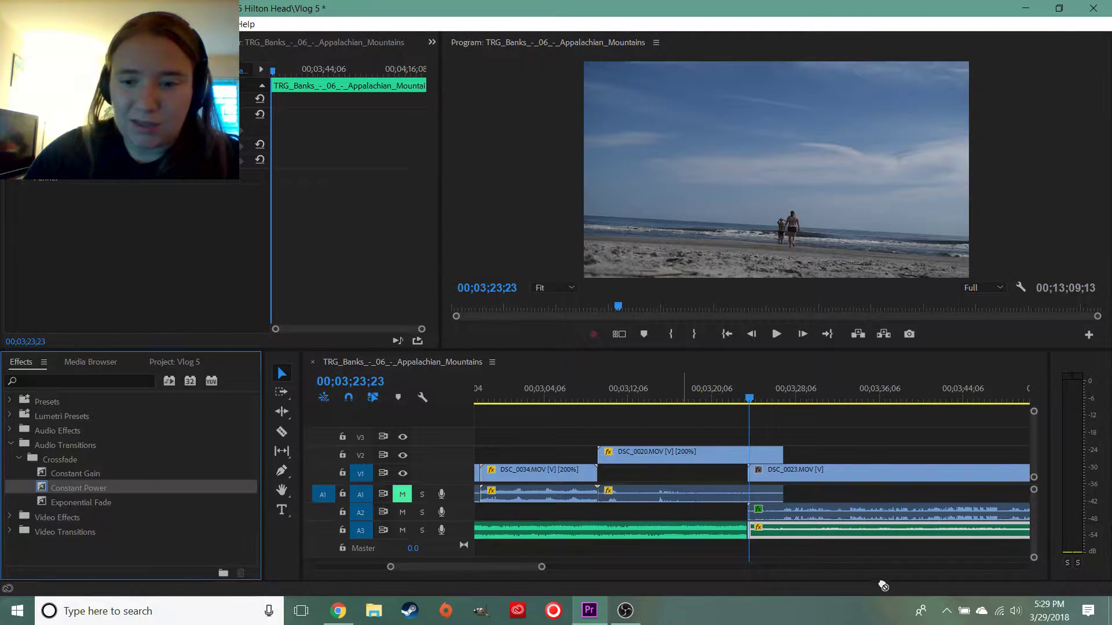
drag(752, 538, 749, 532)
click(736, 400)
key(space)
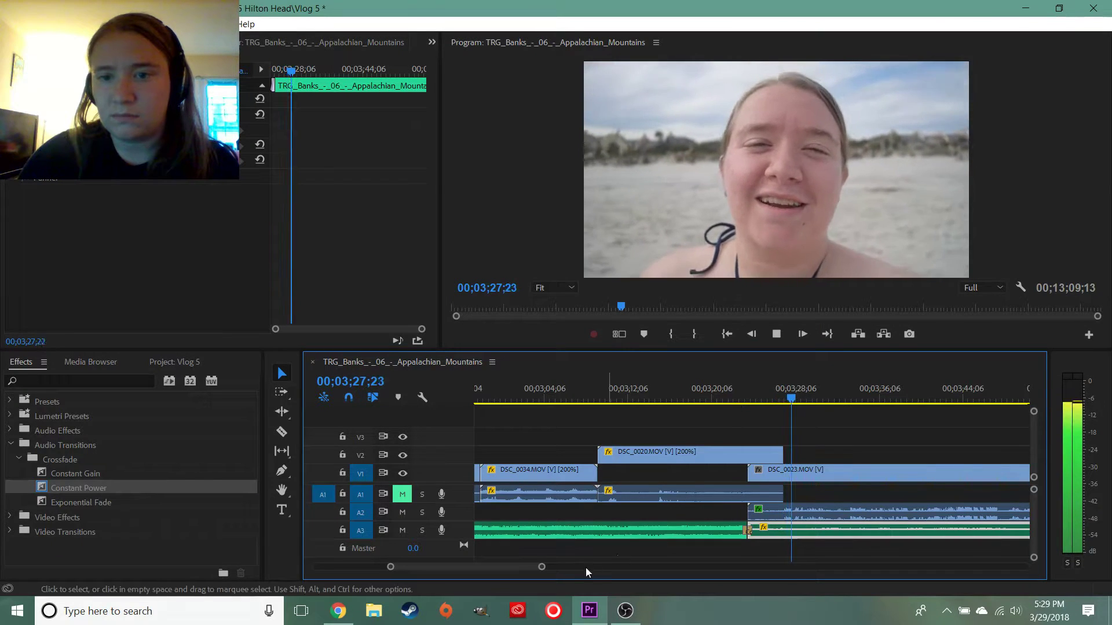
Close the gap after DSC_0023.MOV with the following clips and music, and apply a Constant Power crossfade at that music cut
drag(534, 568, 710, 568)
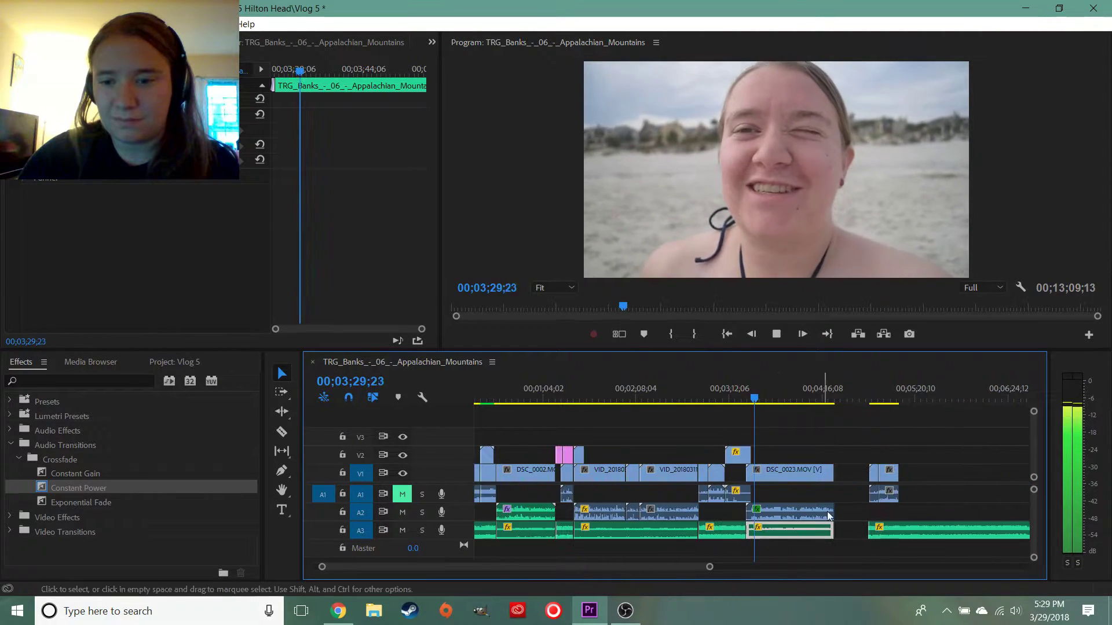
drag(887, 477, 856, 481)
drag(888, 528, 854, 528)
drag(91, 492, 838, 556)
Play back the end of DSC_0023.MOV and its transition into DSC_0032.MOV and DSC_0033.MOV
click(829, 392)
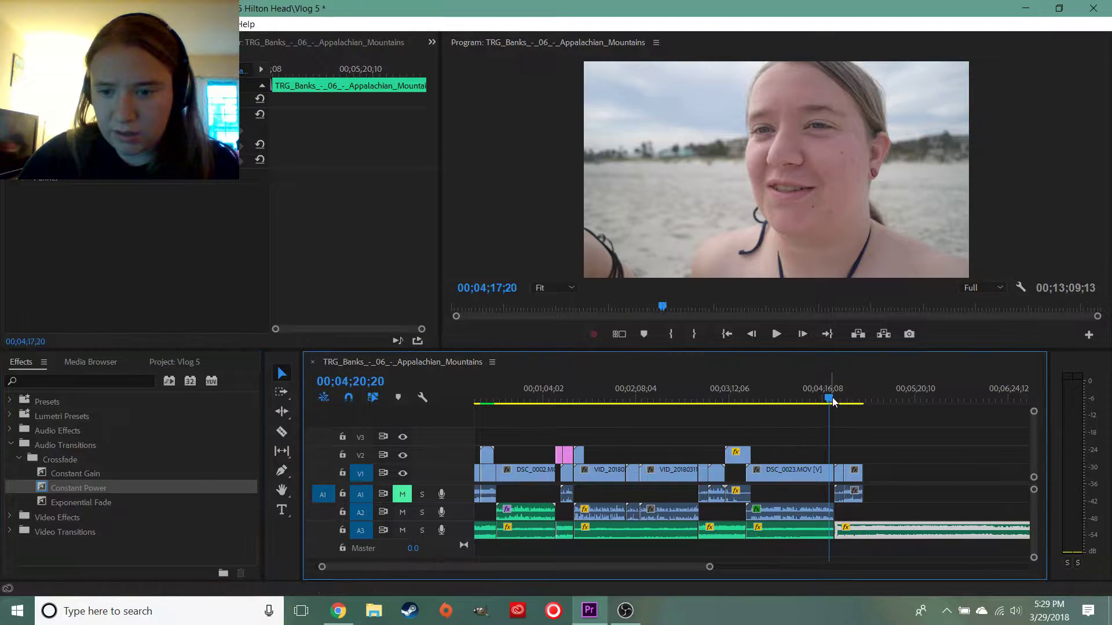
drag(710, 567, 568, 568)
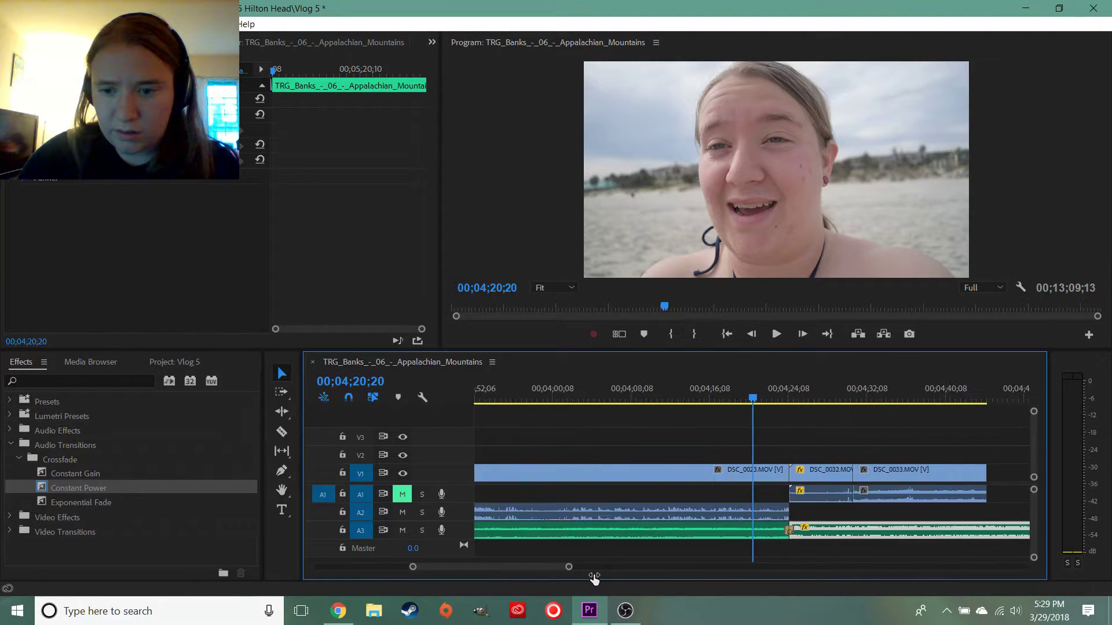
click(560, 398)
key(space)
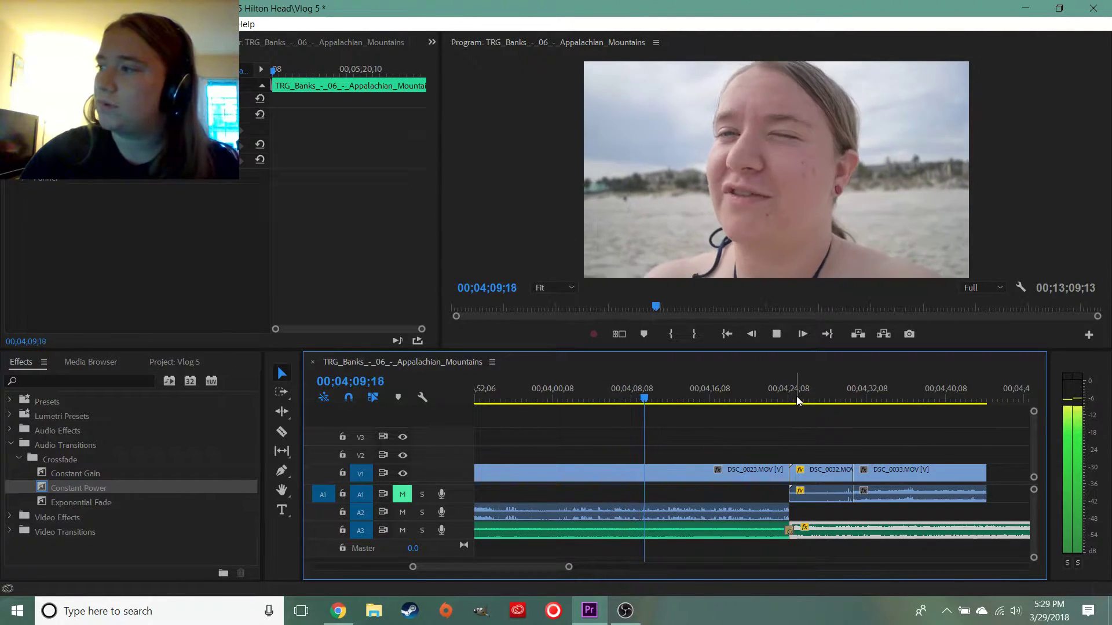
key(space)
drag(781, 390, 807, 391)
drag(818, 394, 927, 398)
click(653, 388)
key(space)
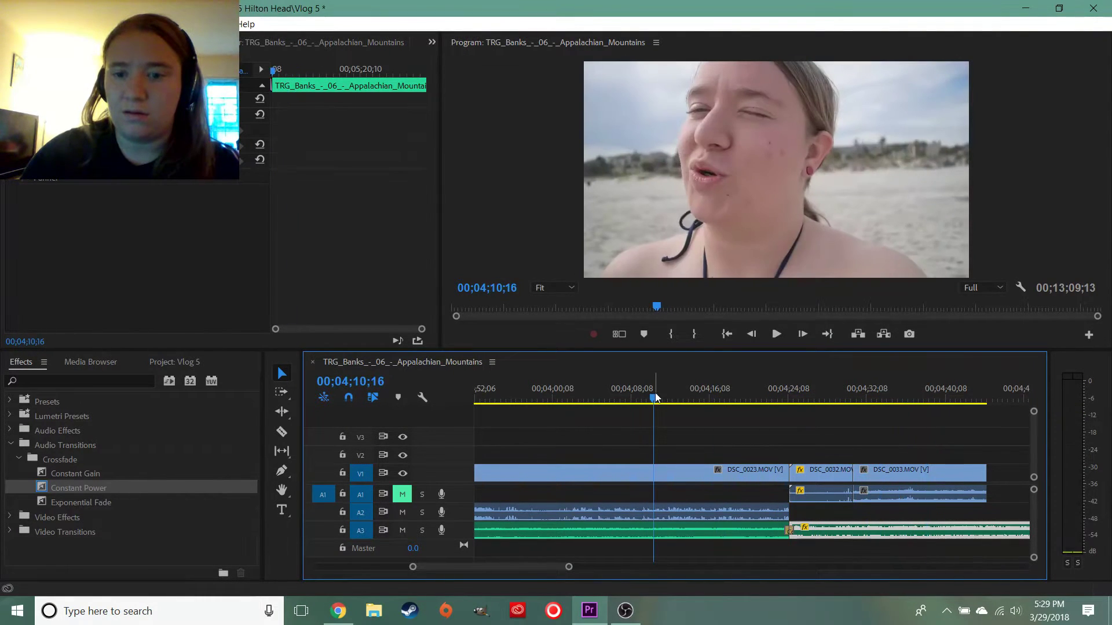
click(714, 387)
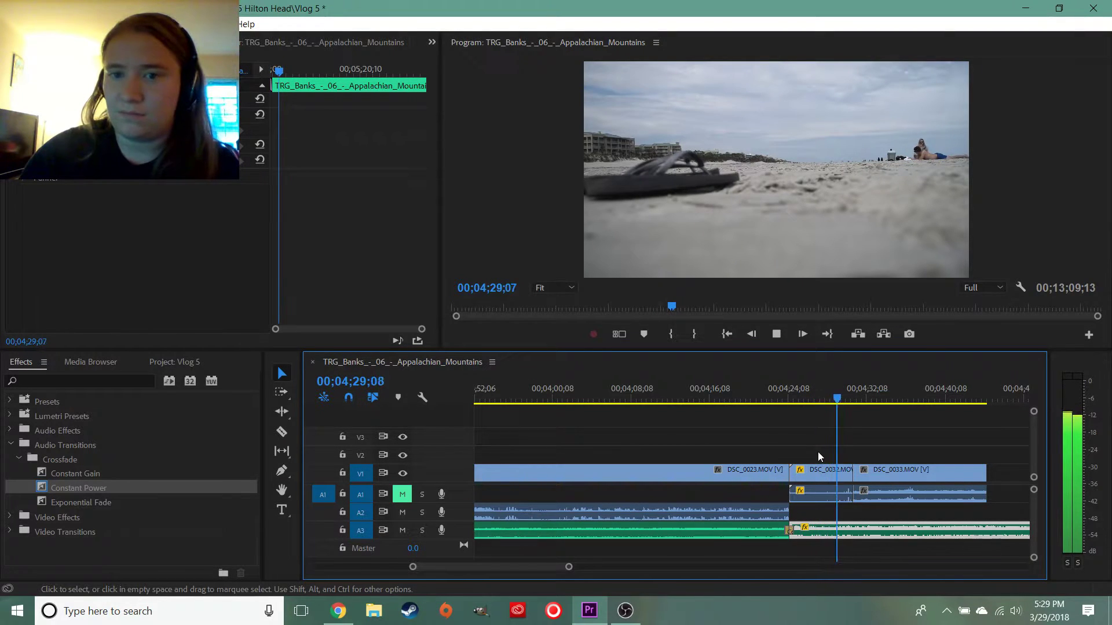
drag(567, 570, 598, 569)
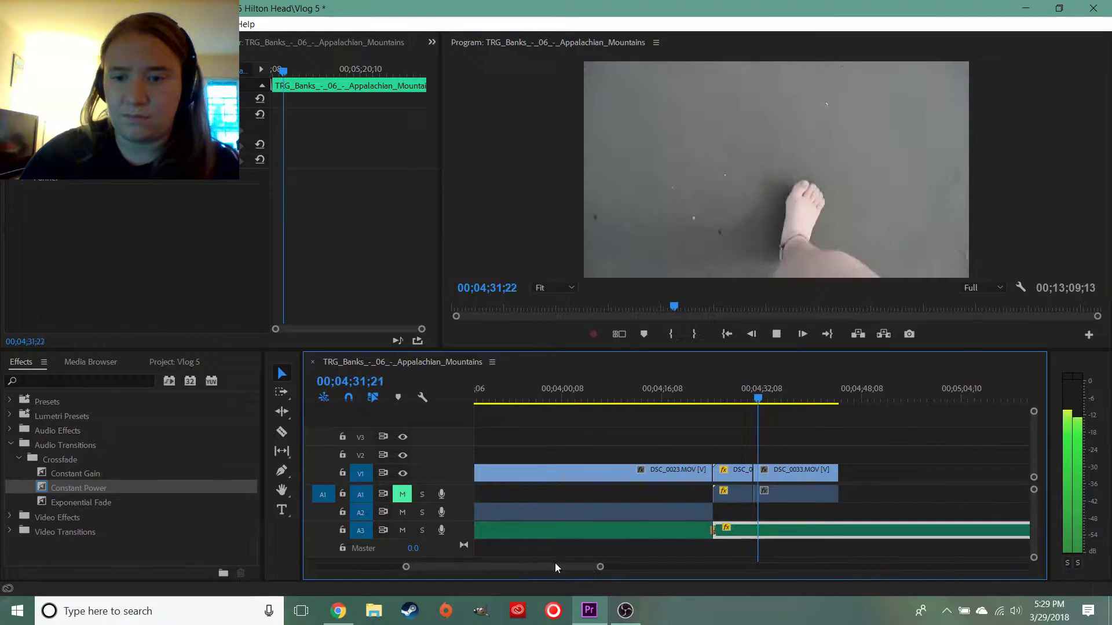
Find DSC_0035.MOV in the project media and add it to the sequence directly after DSC_0033.MOV
click(10, 445)
click(170, 362)
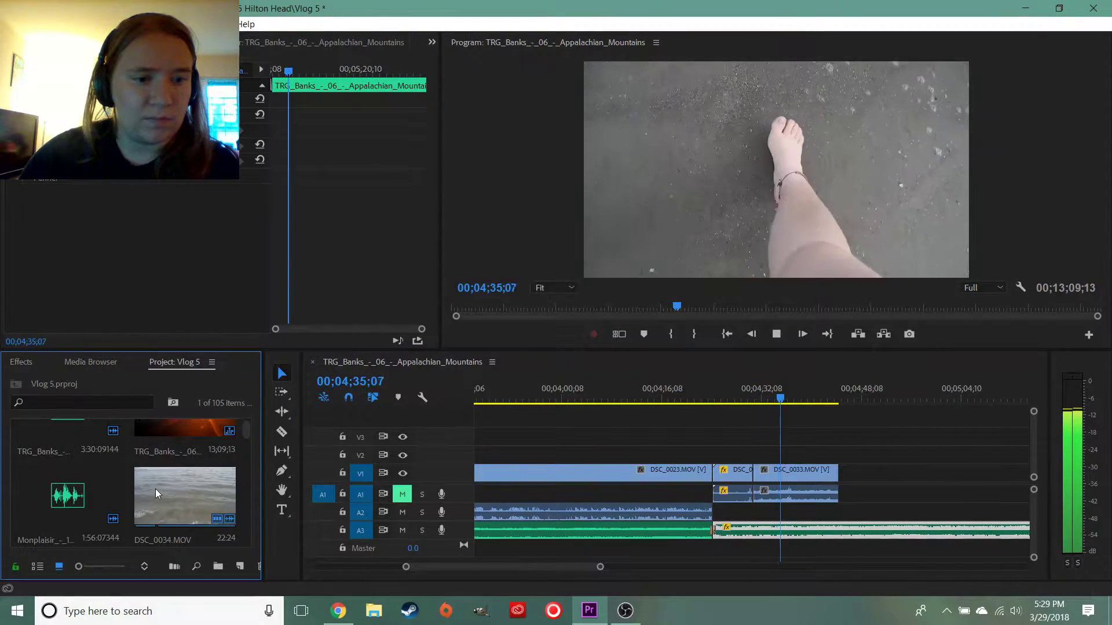
scroll(155, 488, down, 2)
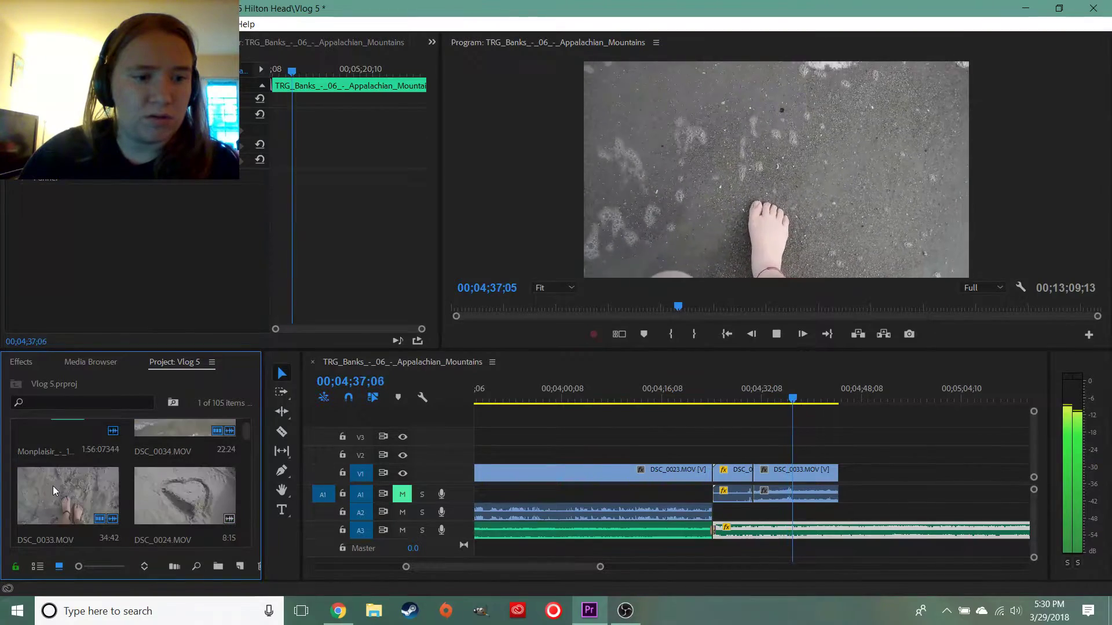
scroll(109, 496, down, 2)
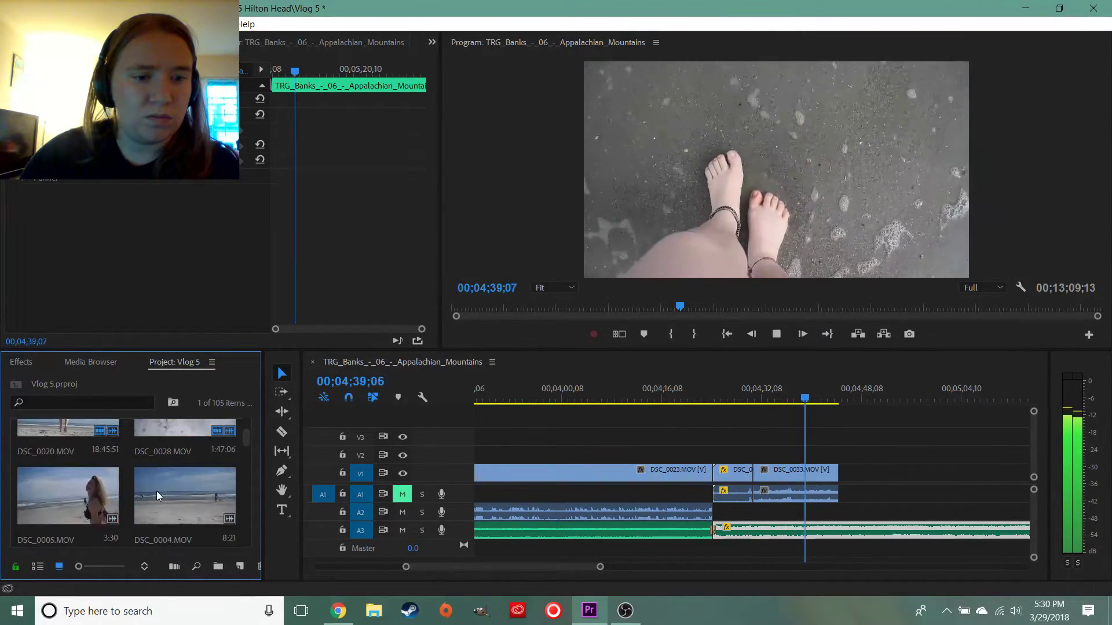
scroll(116, 498, down, 6)
scroll(109, 498, down, 8)
scroll(109, 498, down, 3)
drag(61, 489, 420, 412)
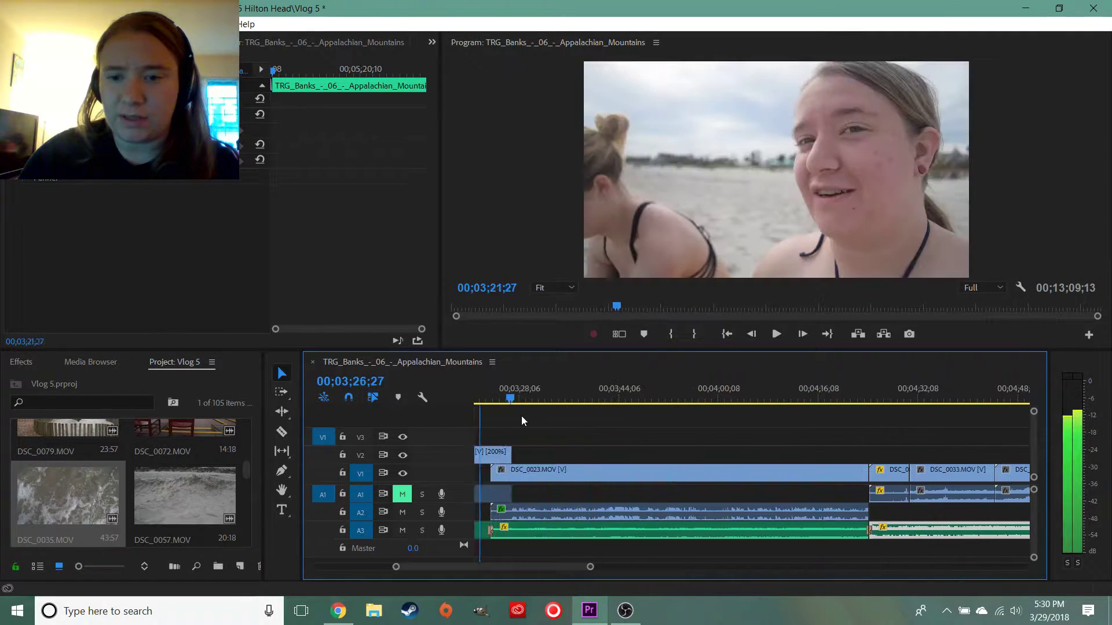
Move DSC_0034.MOV up to track V2 and earlier in time so its start overlaps the end of DSC_0028.MOV
drag(518, 417, 539, 417)
drag(470, 431, 545, 440)
drag(574, 567, 634, 568)
drag(867, 377, 591, 457)
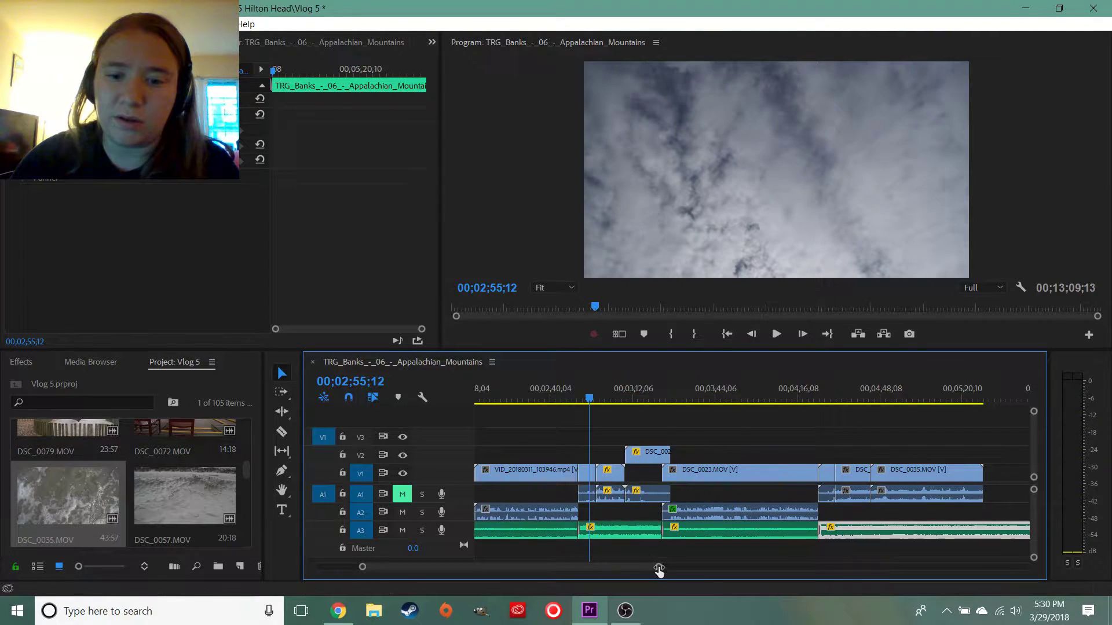
key(equal)
key(equal)
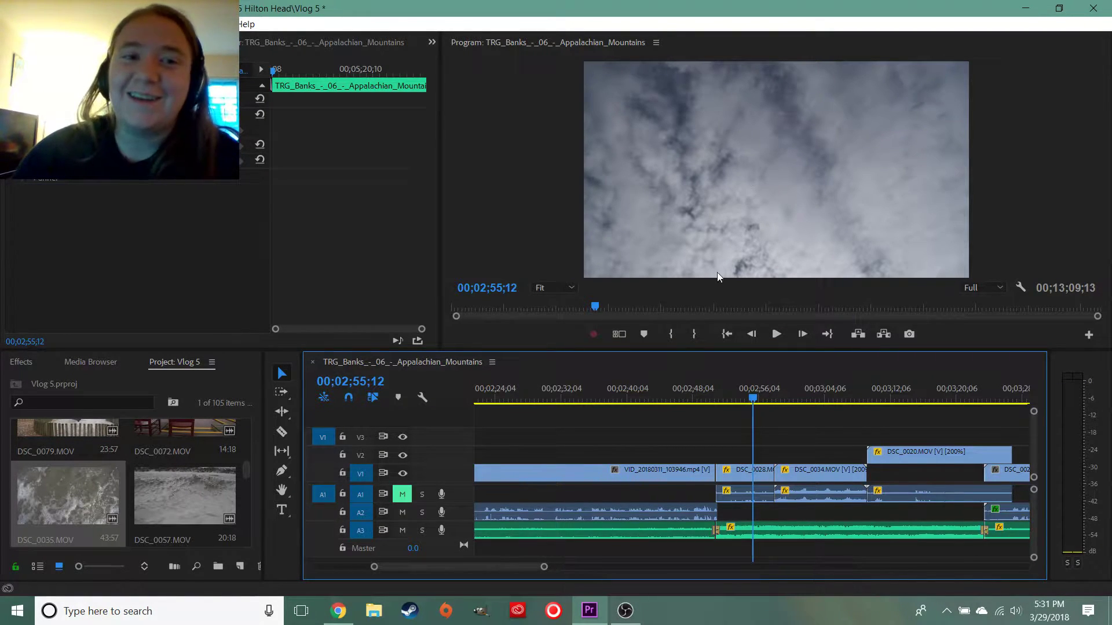
click(770, 398)
key(space)
key(space)
drag(784, 470, 771, 451)
Keyframe the opacity of DSC_0034.MOV from 14% at 00;02;55;08 to 99% at 00;02;57;25 and play back the fade-in
click(753, 390)
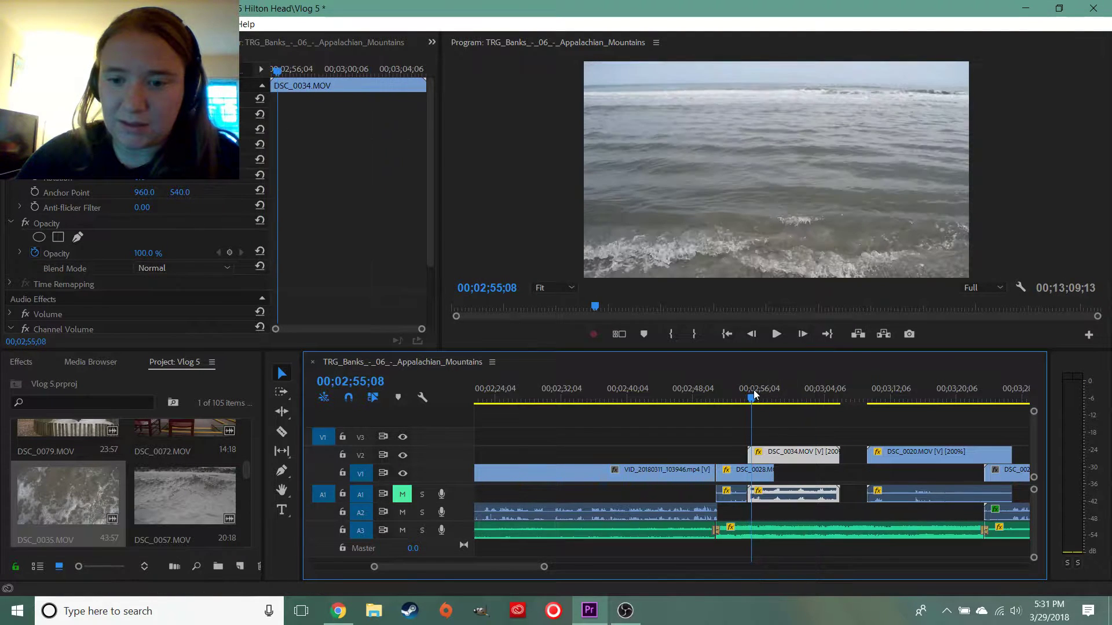
click(36, 254)
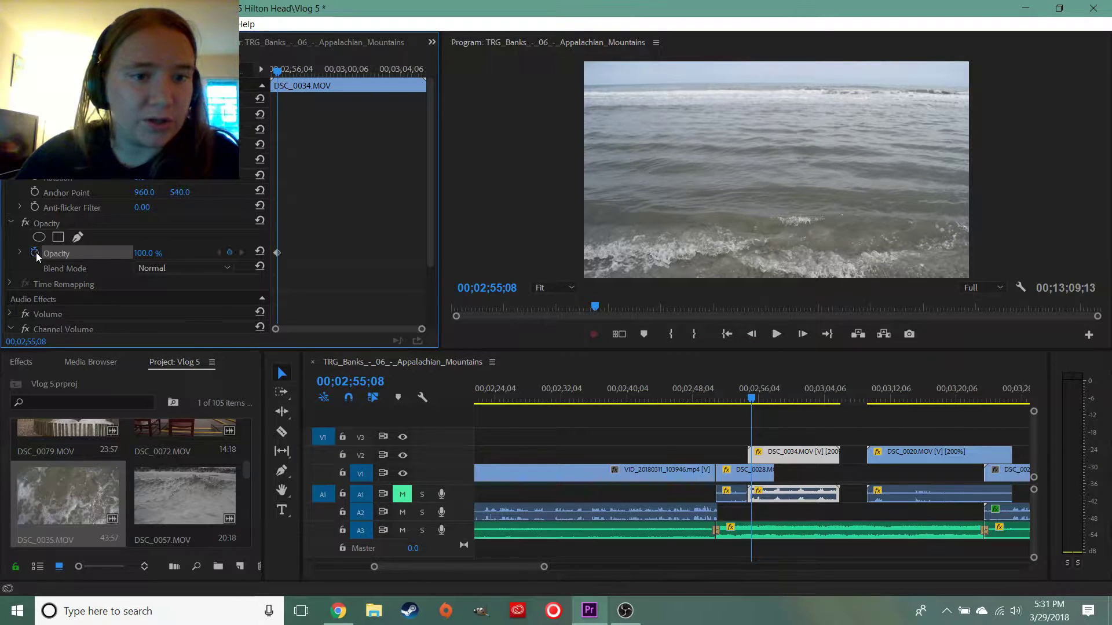
drag(143, 253, 93, 253)
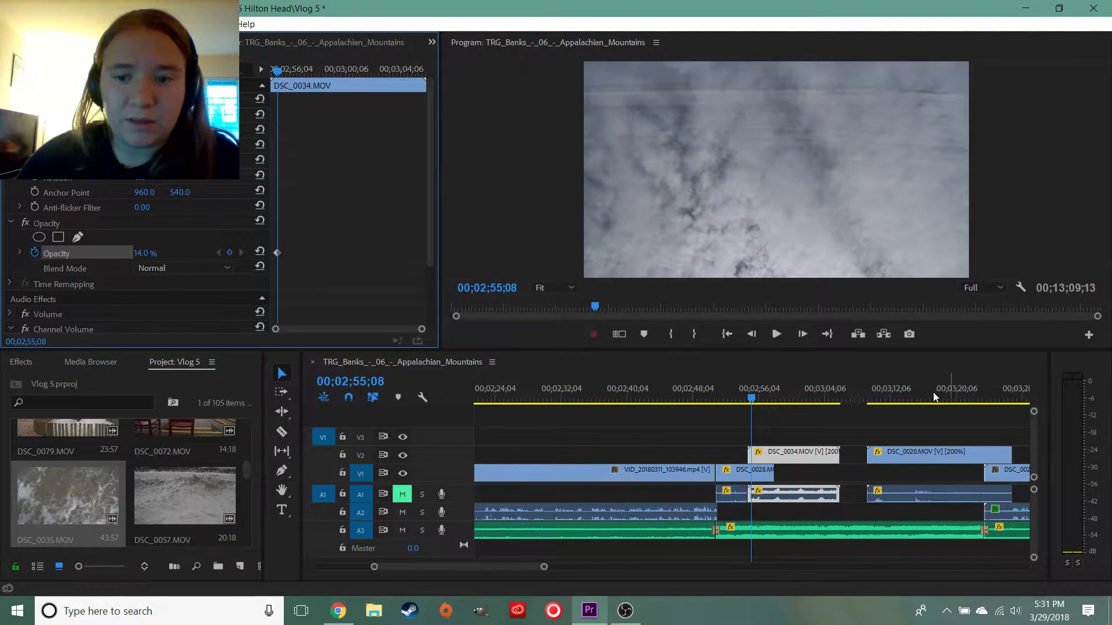
drag(750, 405, 774, 404)
click(142, 253)
text(100)
key(Return)
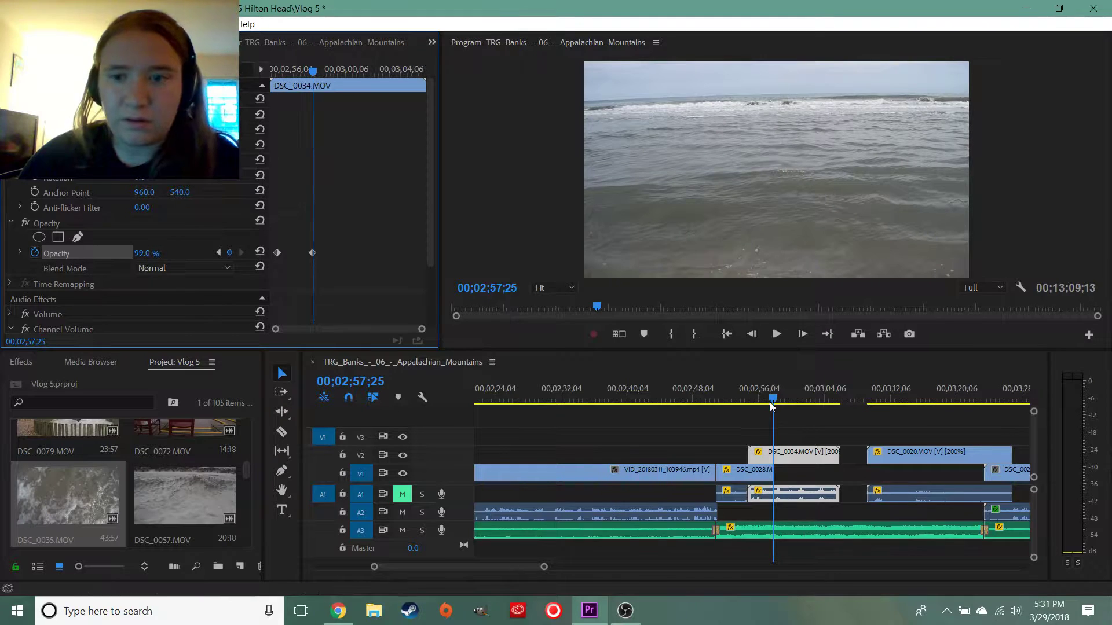
drag(766, 388, 733, 411)
key(space)
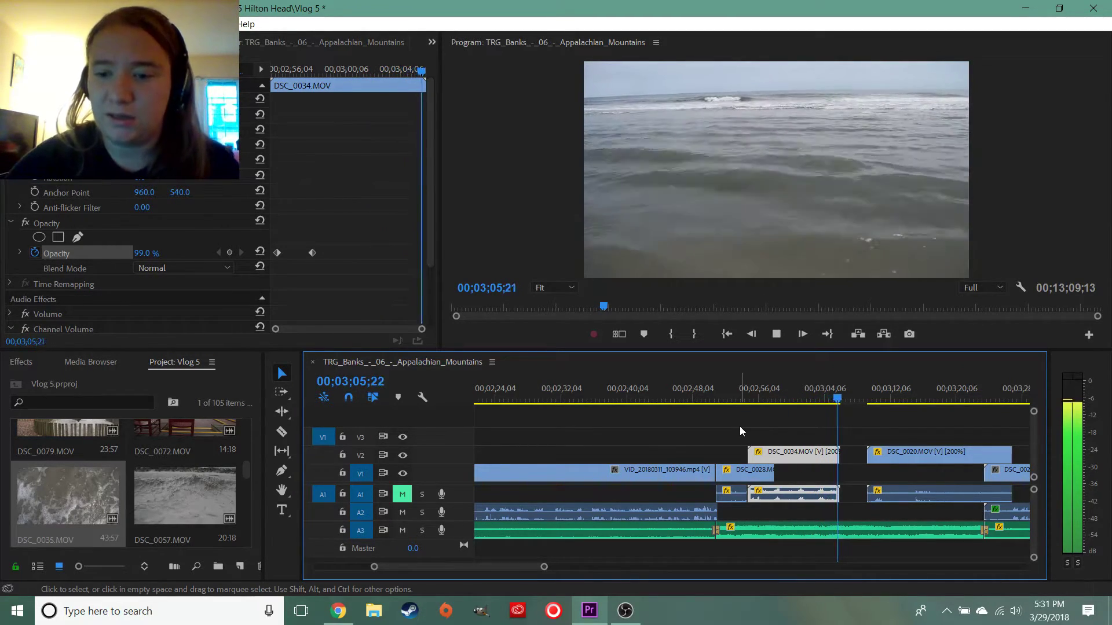
key(space)
Shift DSC_0020.MOV and DSC_0023.MOV earlier together to close the gap after DSC_0034.MOV
click(923, 490)
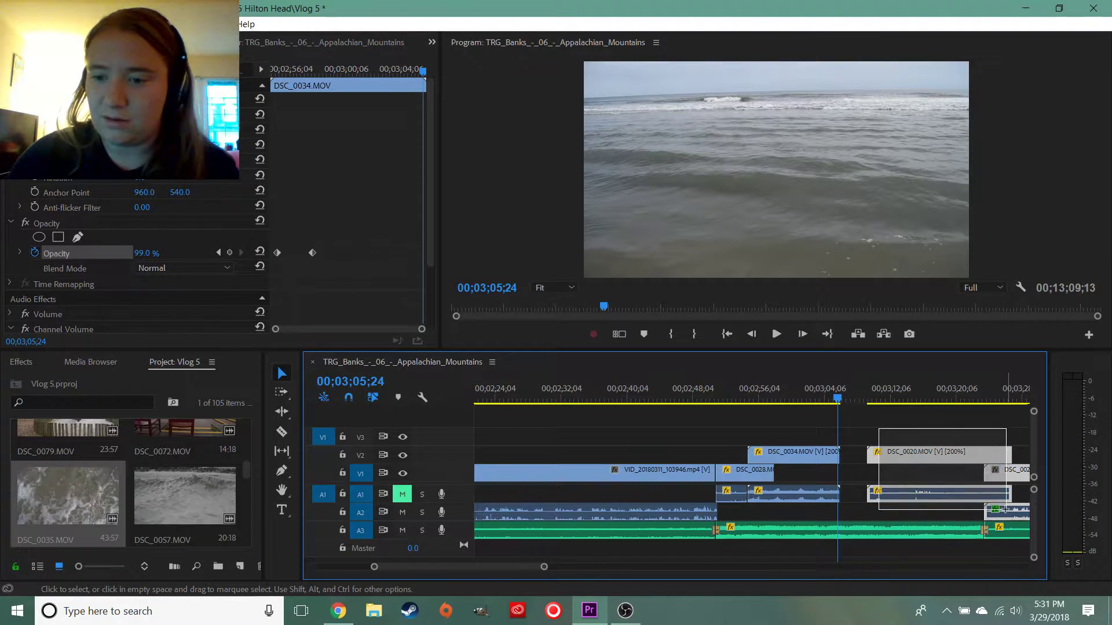
drag(934, 457, 886, 454)
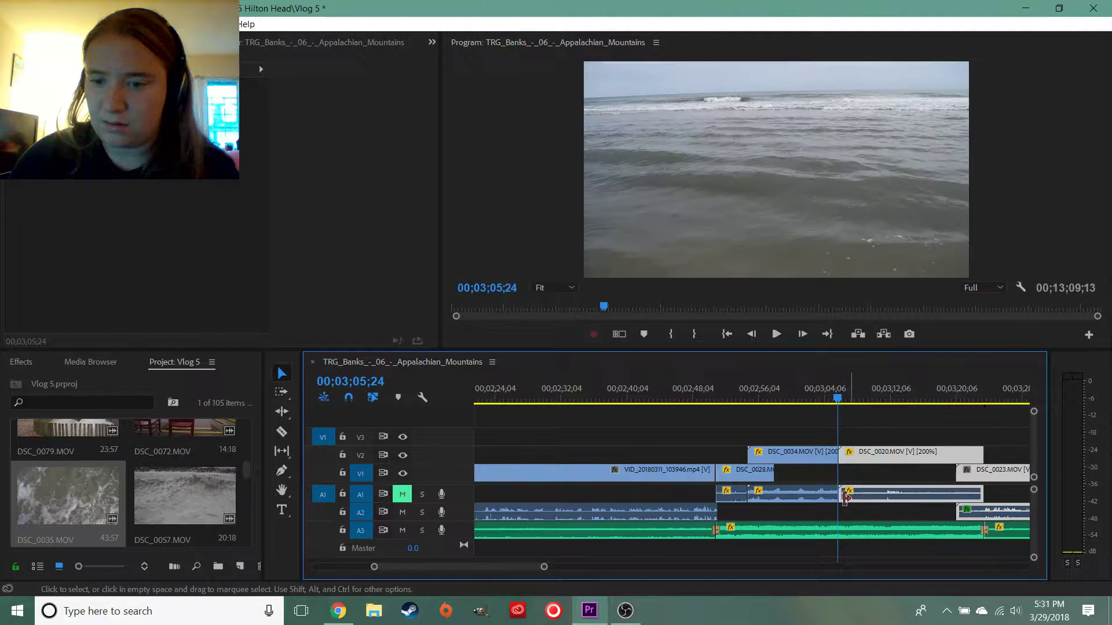
drag(544, 568, 583, 566)
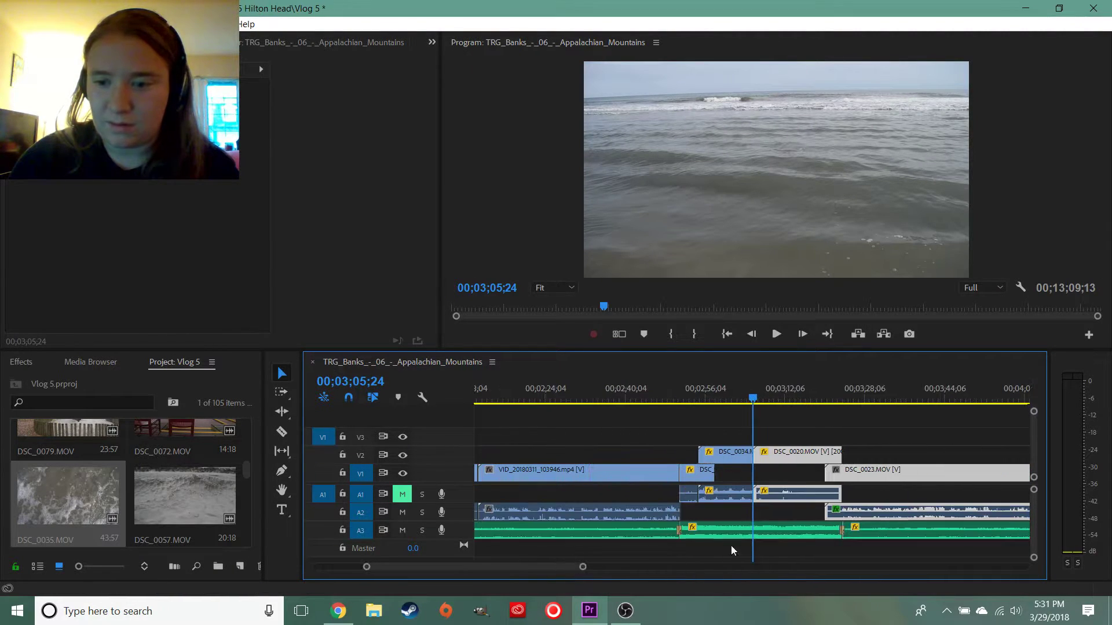
Align the A3 music cut with the start of DSC_0023.MOV and apply a Constant Power crossfade there
click(832, 533)
mouse_move(837, 528)
mouse_down()
mouse_move(825, 528)
mouse_move(857, 534)
mouse_up()
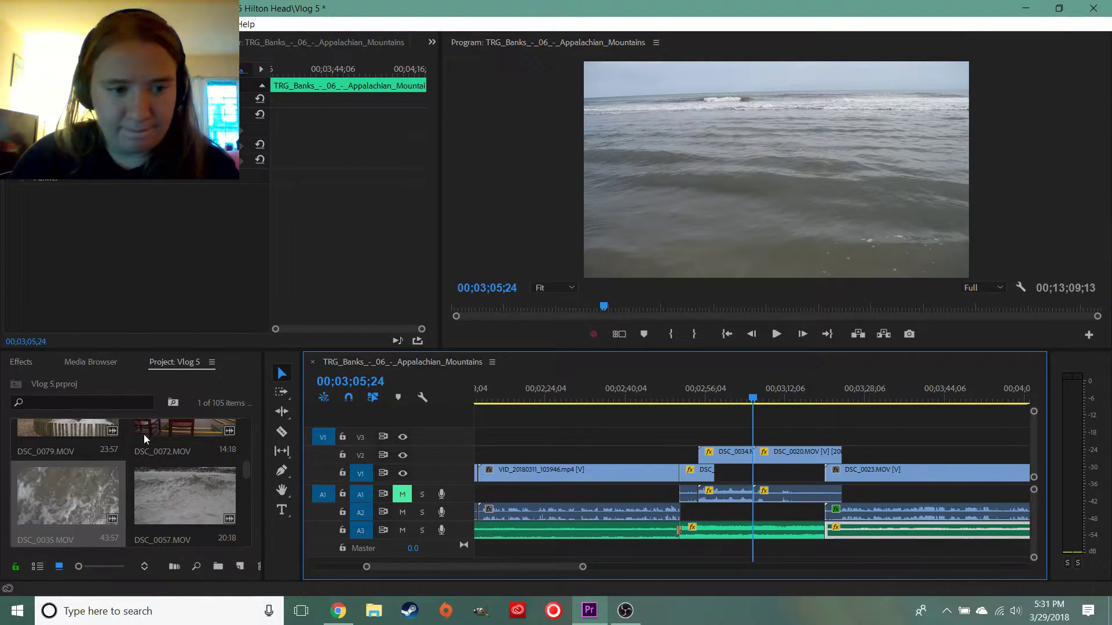
click(23, 361)
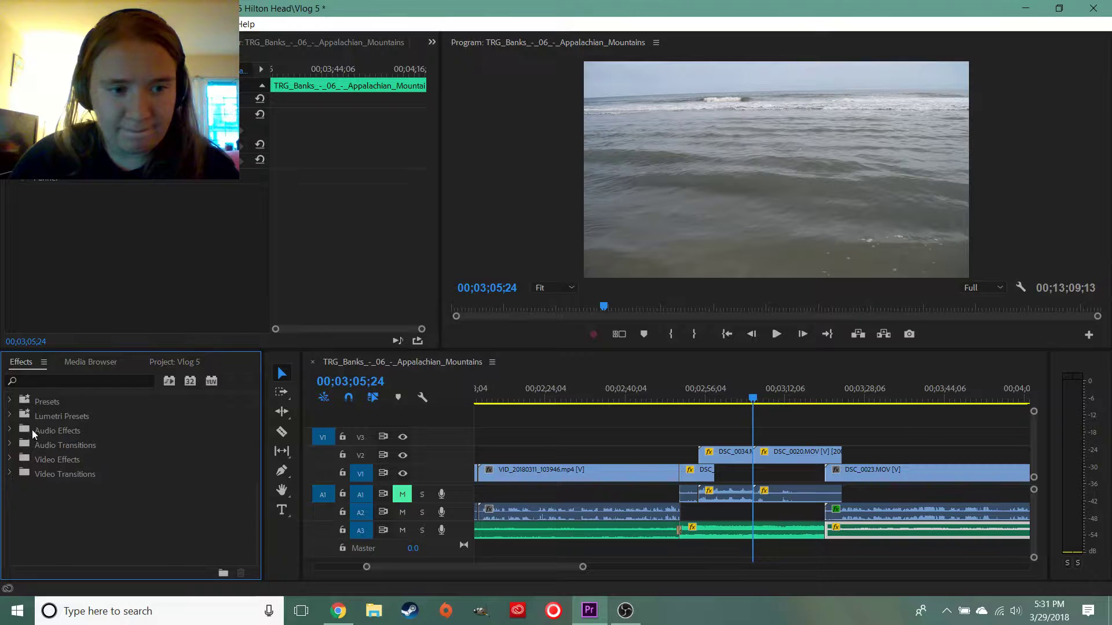
click(10, 445)
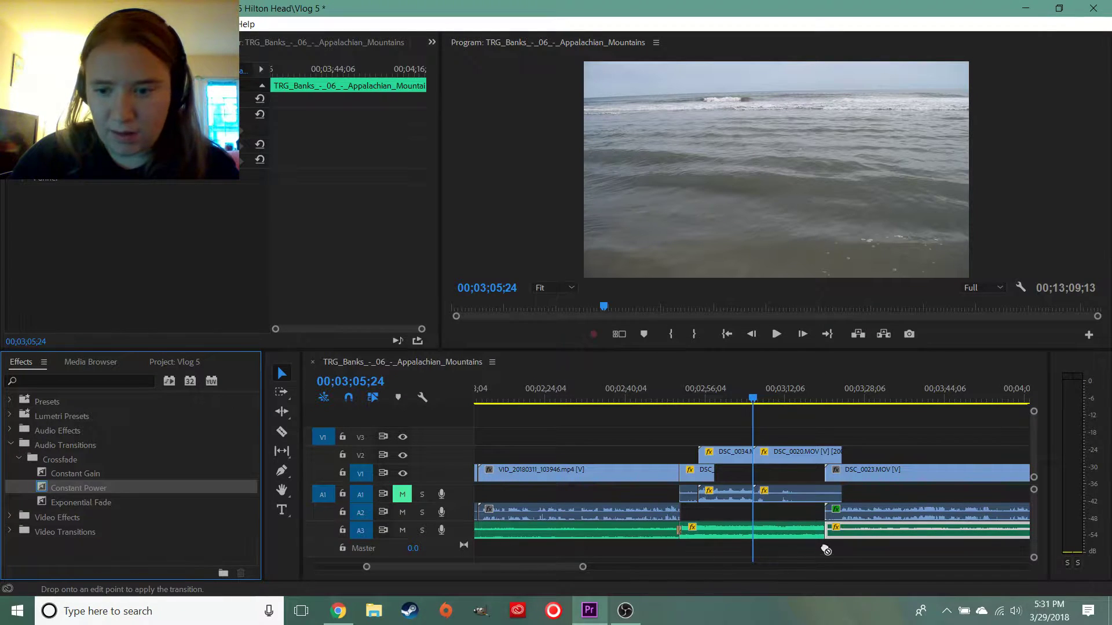
Close the gap after DSC_0023.MOV with the following clips and music, and add a Constant Power crossfade at the A3 cut
drag(530, 567, 557, 567)
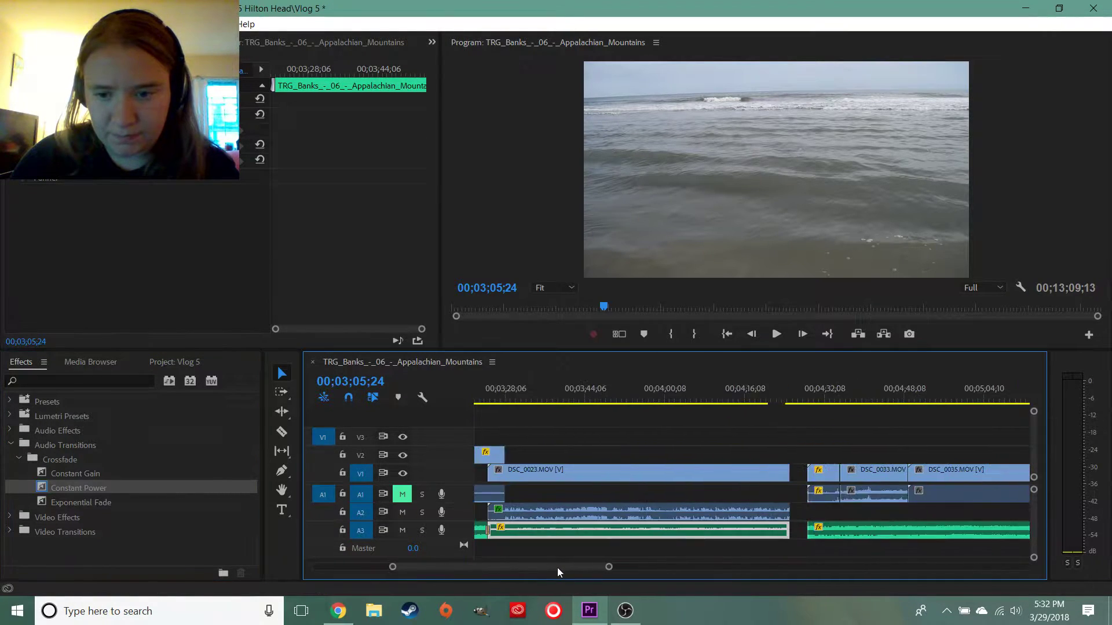
drag(780, 442, 773, 473)
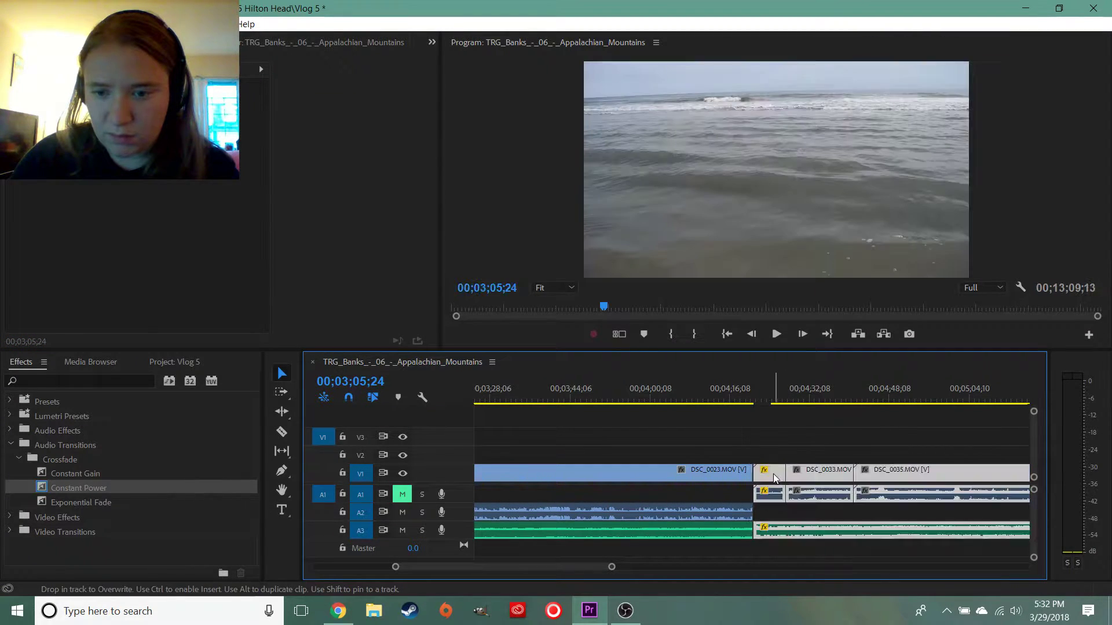
click(700, 426)
drag(119, 487, 685, 564)
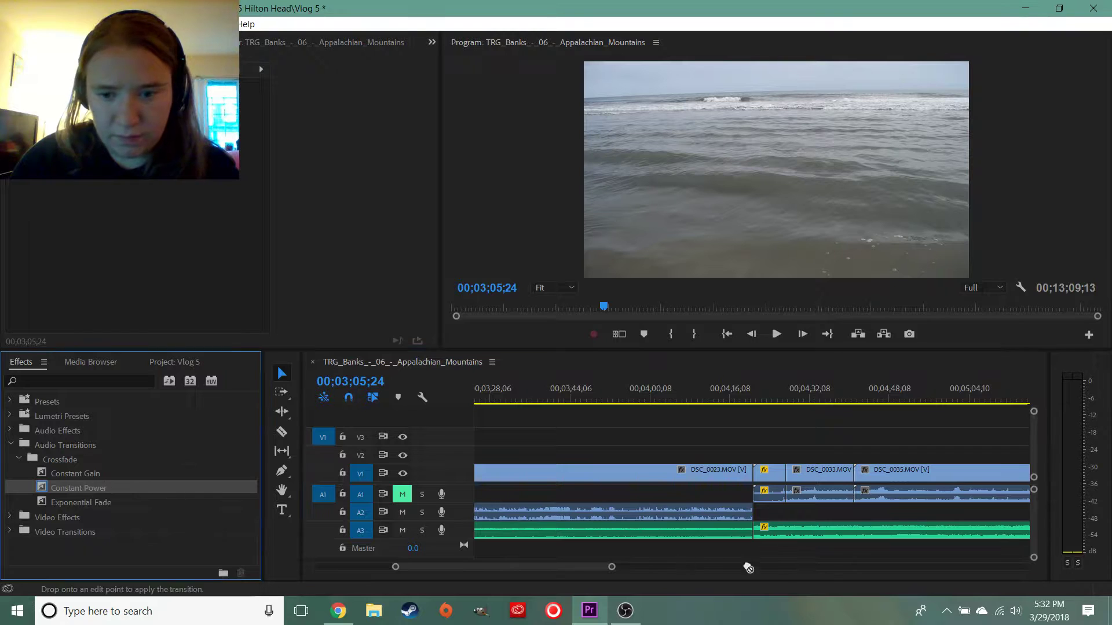
drag(754, 542, 754, 536)
Play back the transition from DSC_0023.MOV through DSC_0032.MOV into DSC_0033.MOV, stopping at 00;04;33;16
click(752, 398)
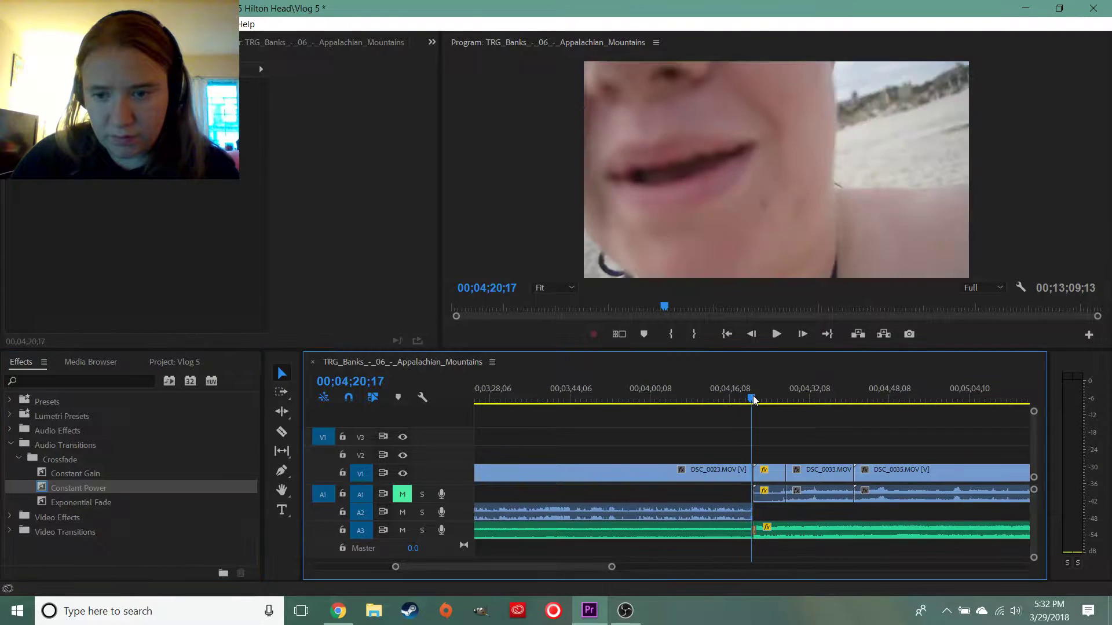
key(space)
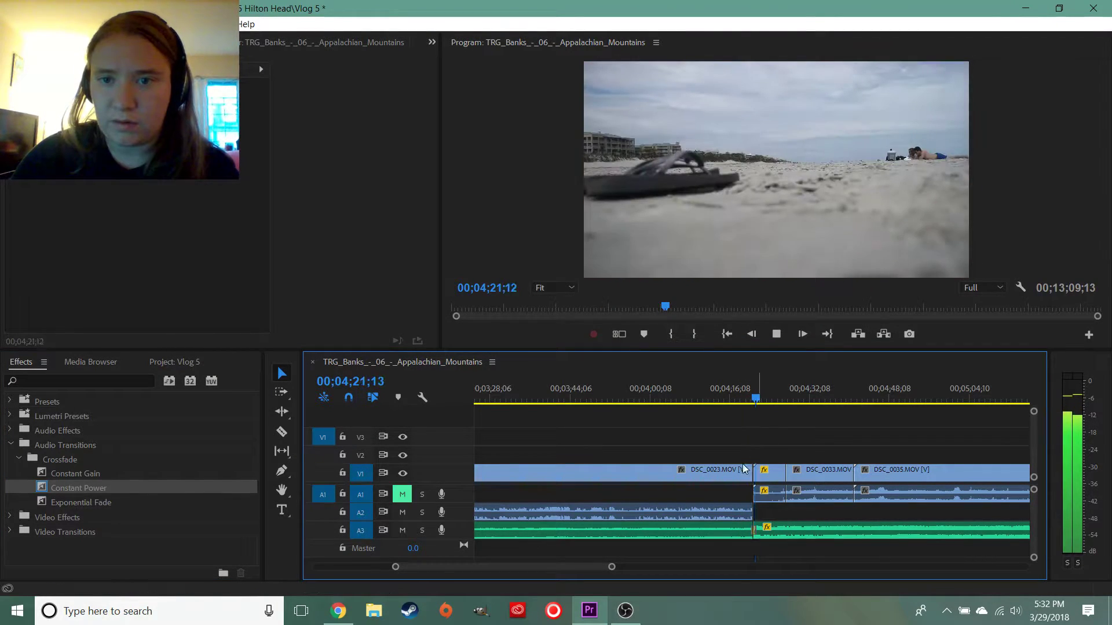
drag(612, 567, 542, 567)
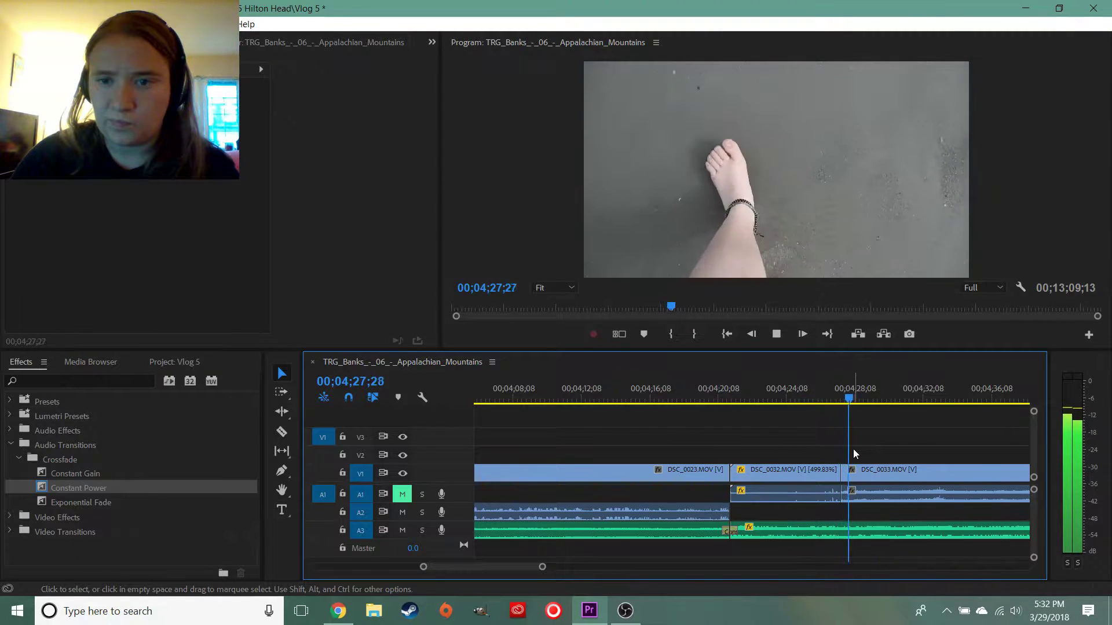
drag(542, 567, 604, 567)
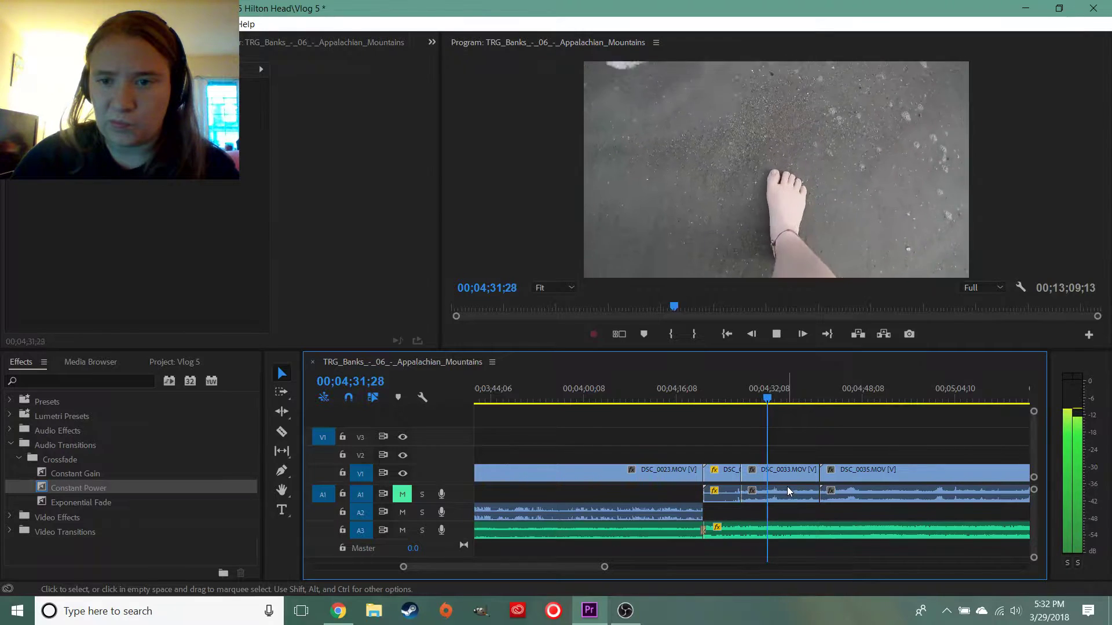
key(space)
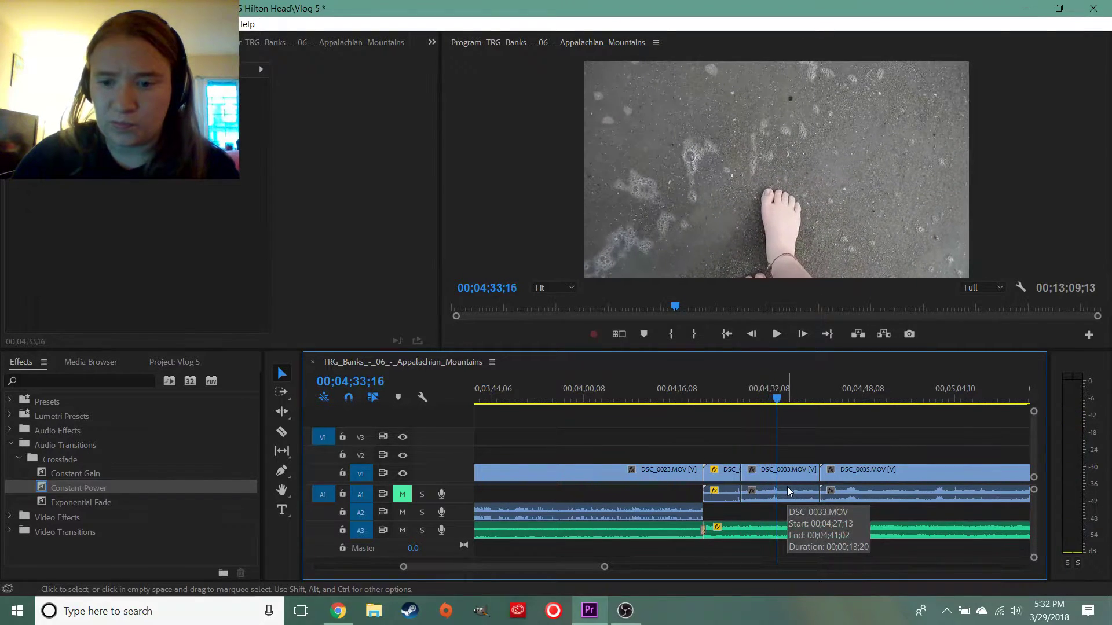
Cut DSC_0033.MOV at 00;04;33;16, delete its remainder and move DSC_0035.MOV up against the cut
key(c)
click(785, 475)
key(v)
click(796, 474)
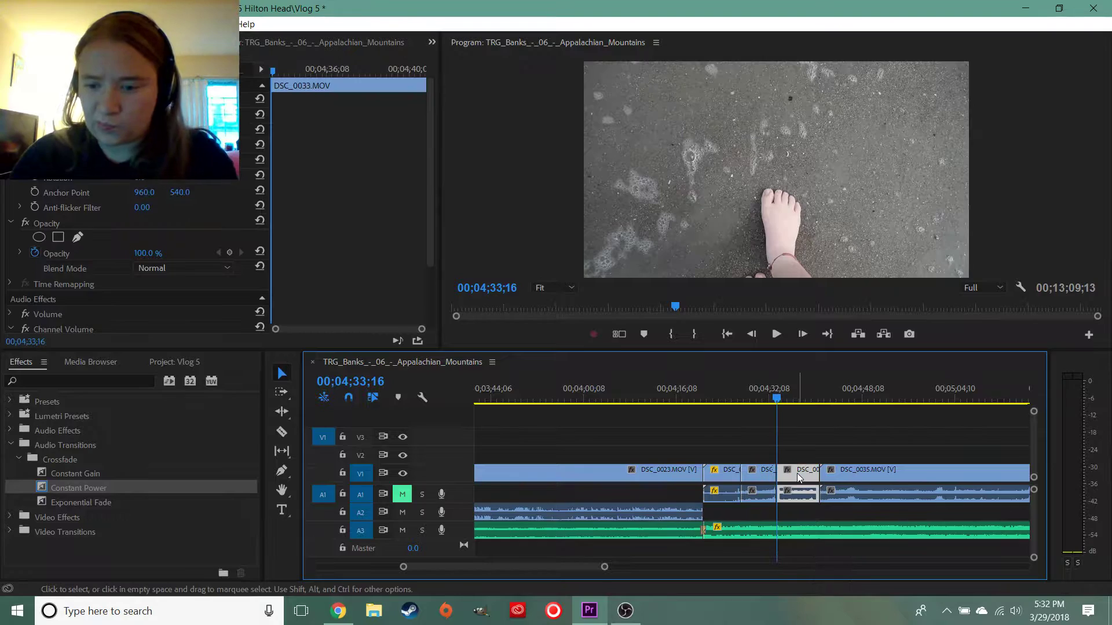
key(Delete)
drag(839, 472, 796, 474)
Preview DSC_0035.MOV and set its clip speed to 500%
key(space)
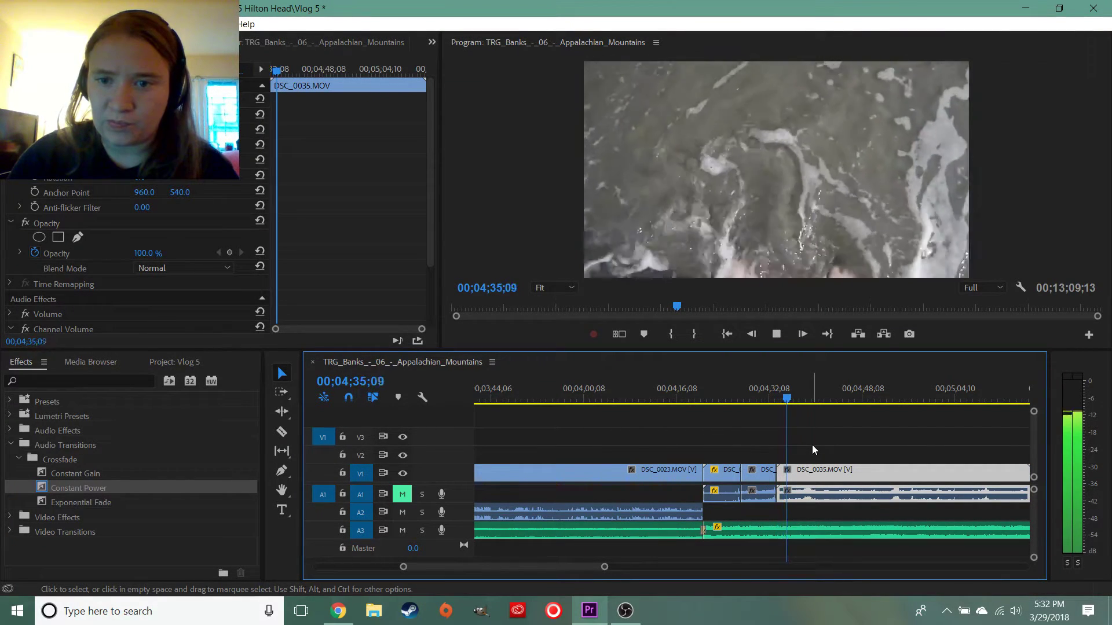
right_click(821, 470)
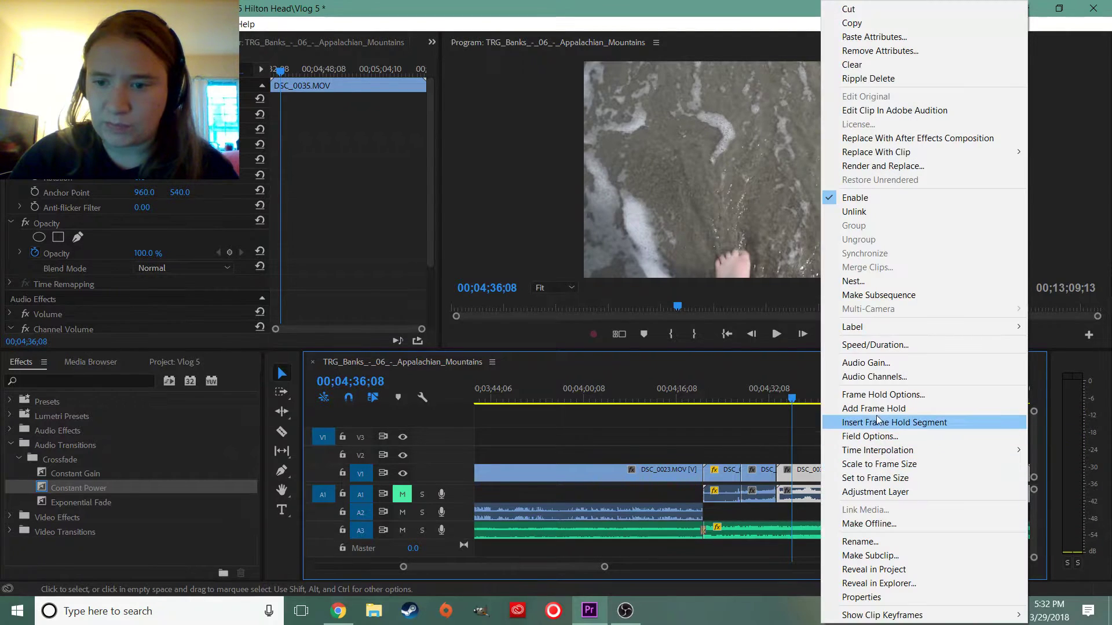
click(873, 345)
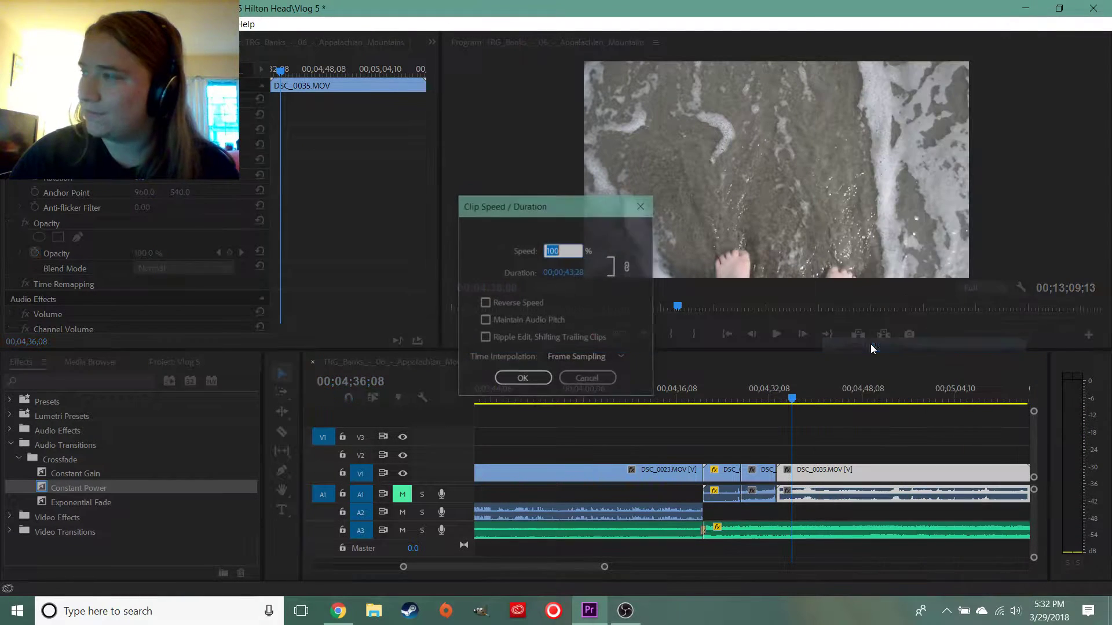
text(500)
key(Return)
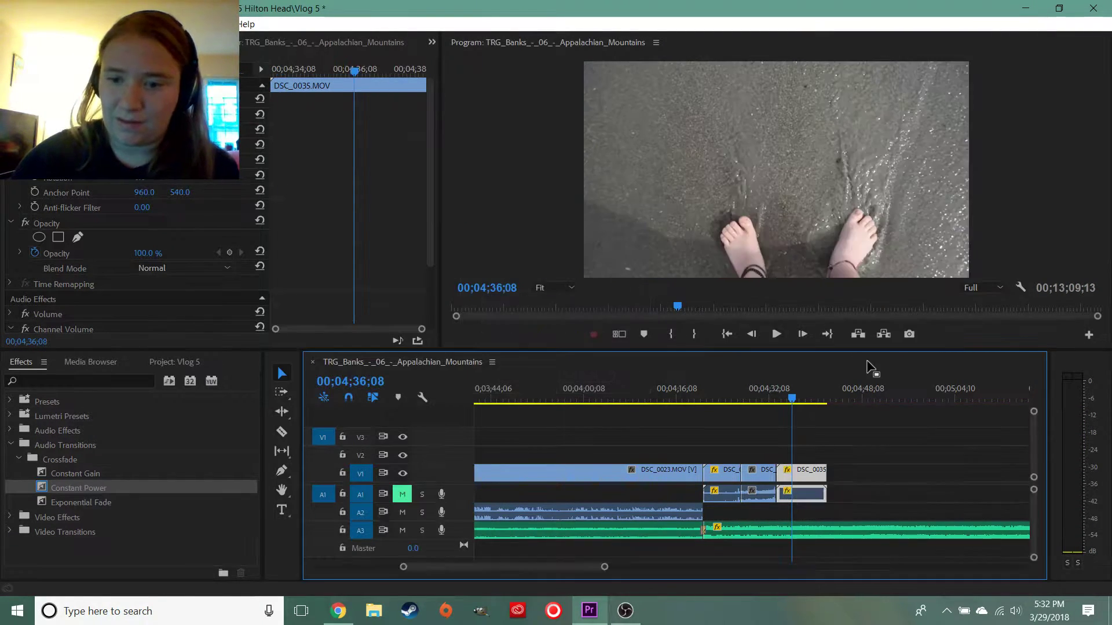
Play back the sped-up DSC_0035.MOV, cut it at 00;04;38;24 and delete the rest of the clip
drag(788, 399, 777, 398)
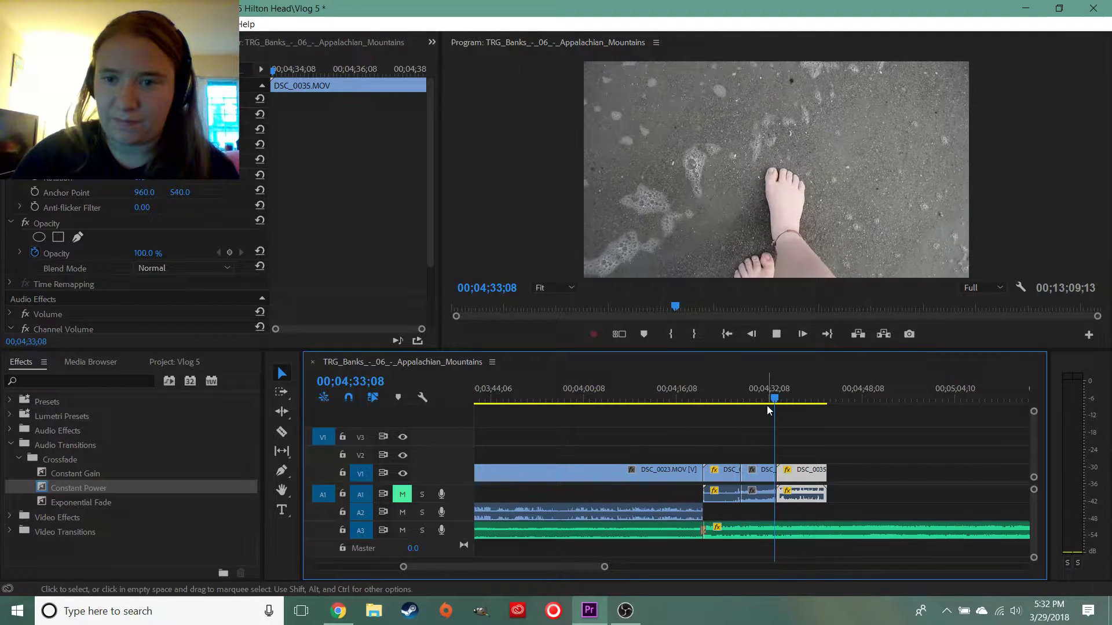
key(space)
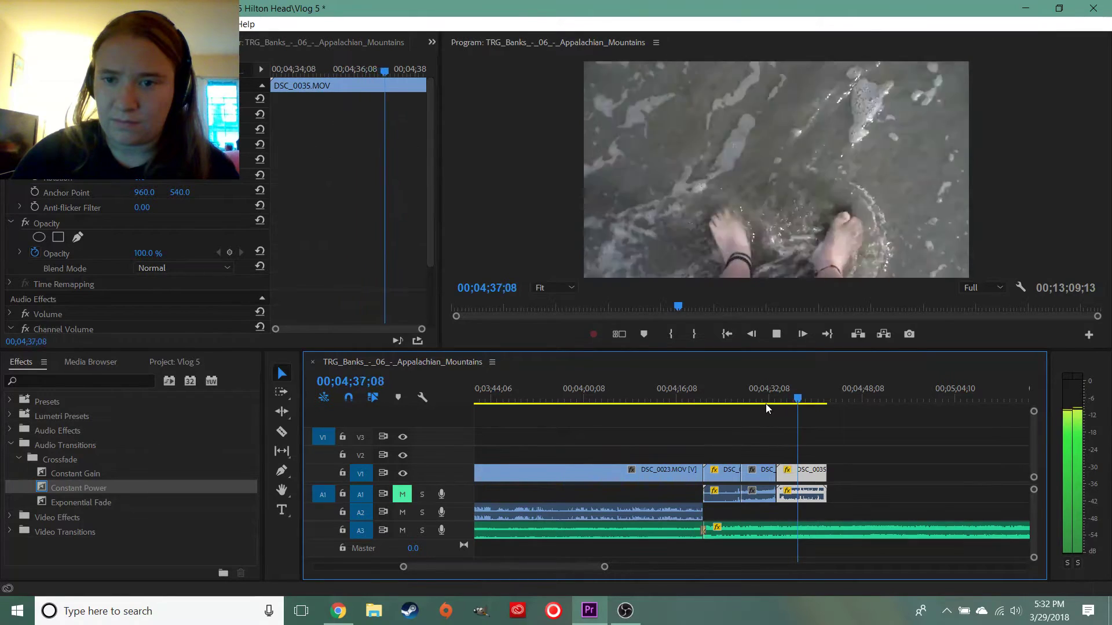
key(space)
key(c)
click(814, 463)
key(v)
click(816, 471)
key(Delete)
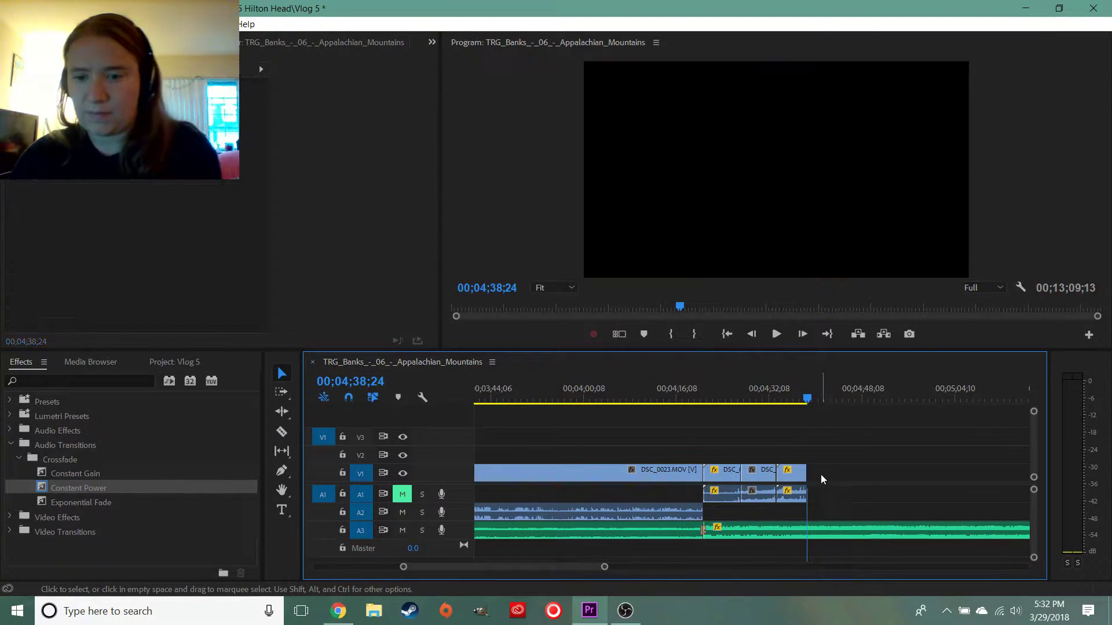
Find DSC_0080.MOV in the project media and add it directly after DSC_0035.MOV, with video on V1 and audio on A2
click(168, 365)
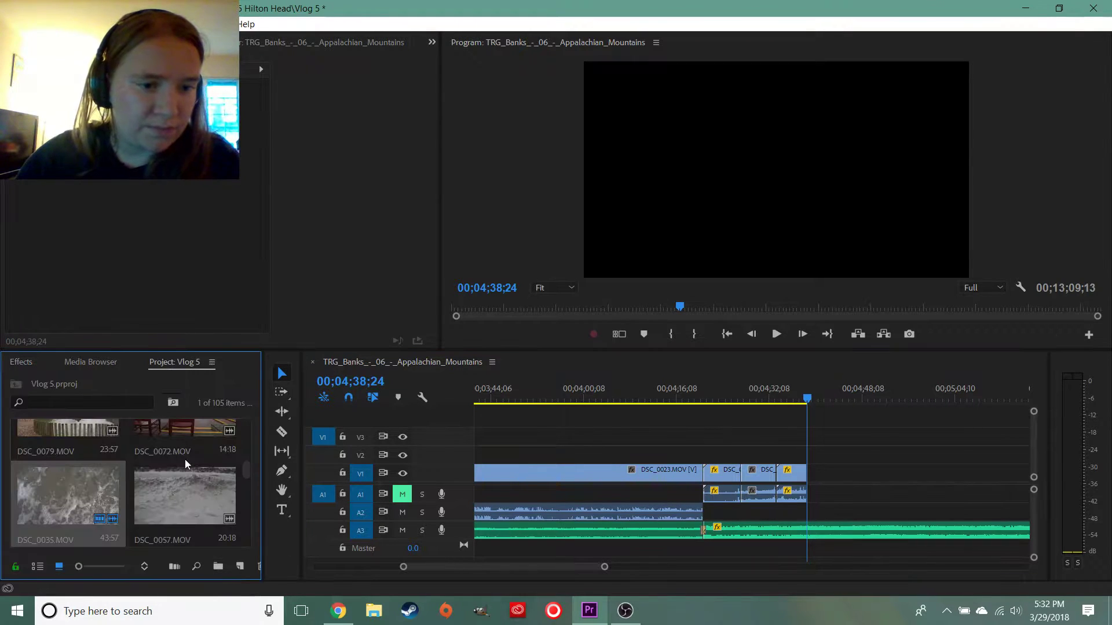
scroll(188, 496, down, 4)
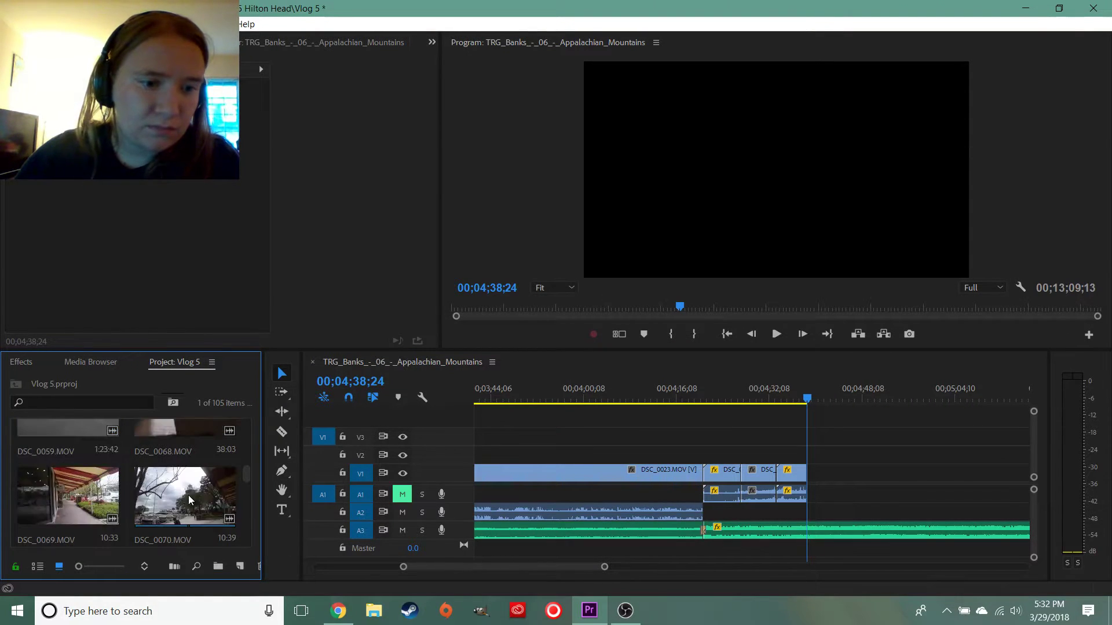
scroll(189, 495, up, 2)
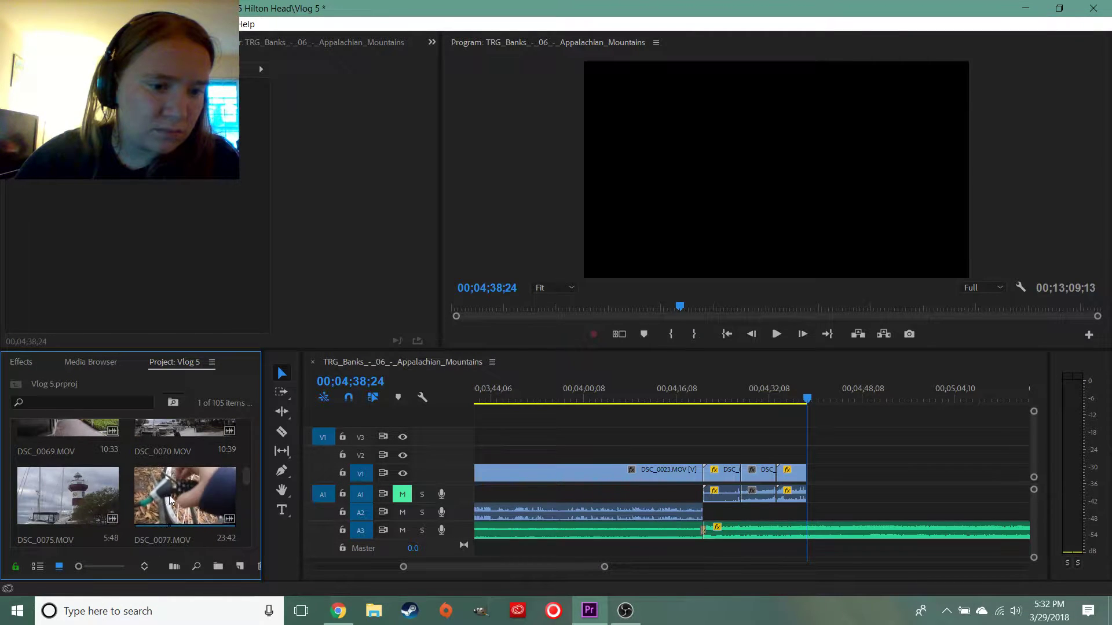
scroll(191, 495, up, 2)
scroll(193, 497, up, 5)
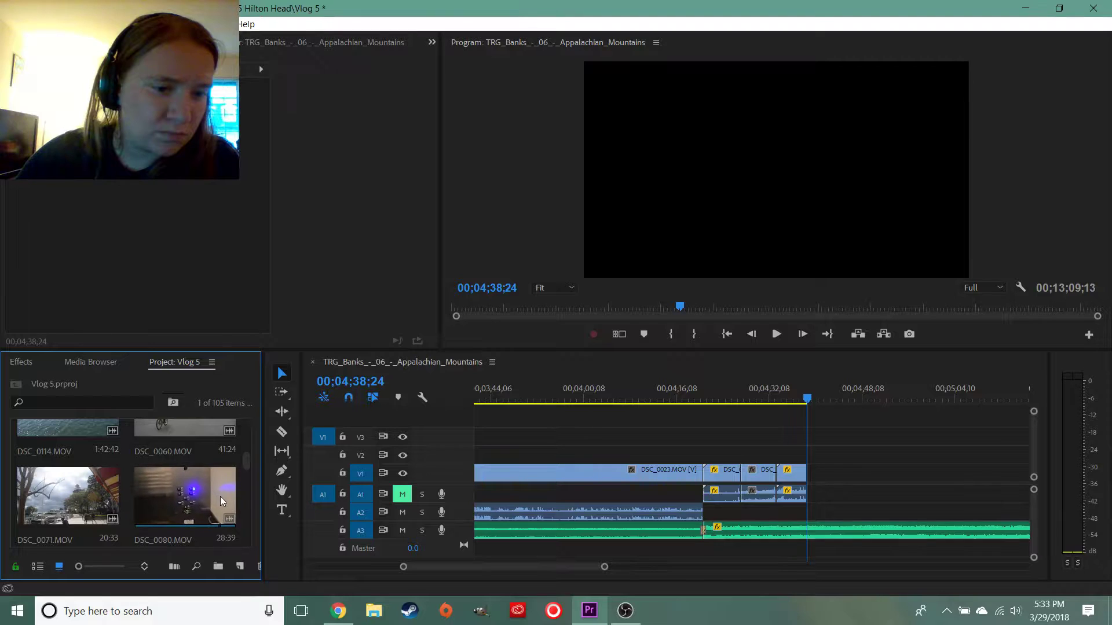
drag(220, 496, 830, 519)
Delete the A3 music beyond the end of DSC_0035.MOV and play back the start of DSC_0080.MOV
key(Delete)
key(space)
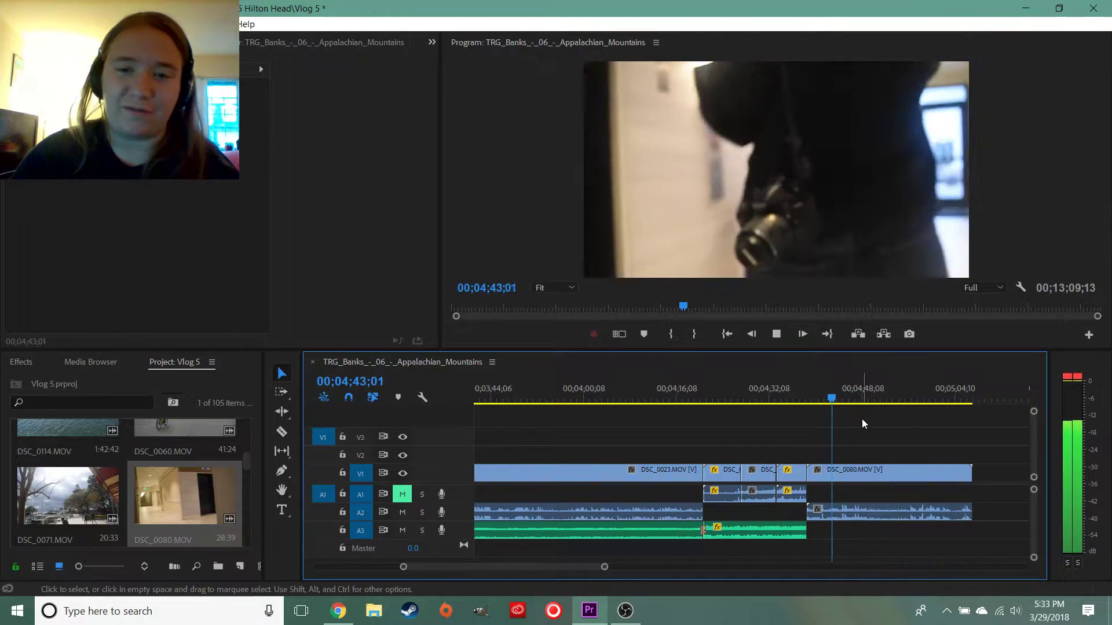
key(space)
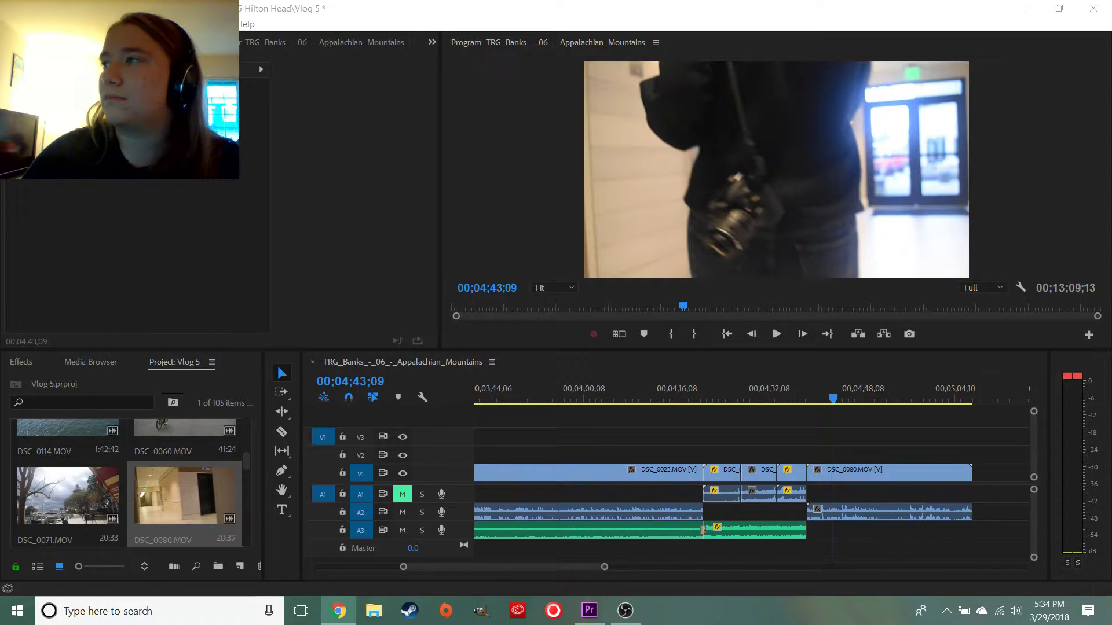
Switch to Chrome and look through the Android dancing emoji image results
key(alt+Tab)
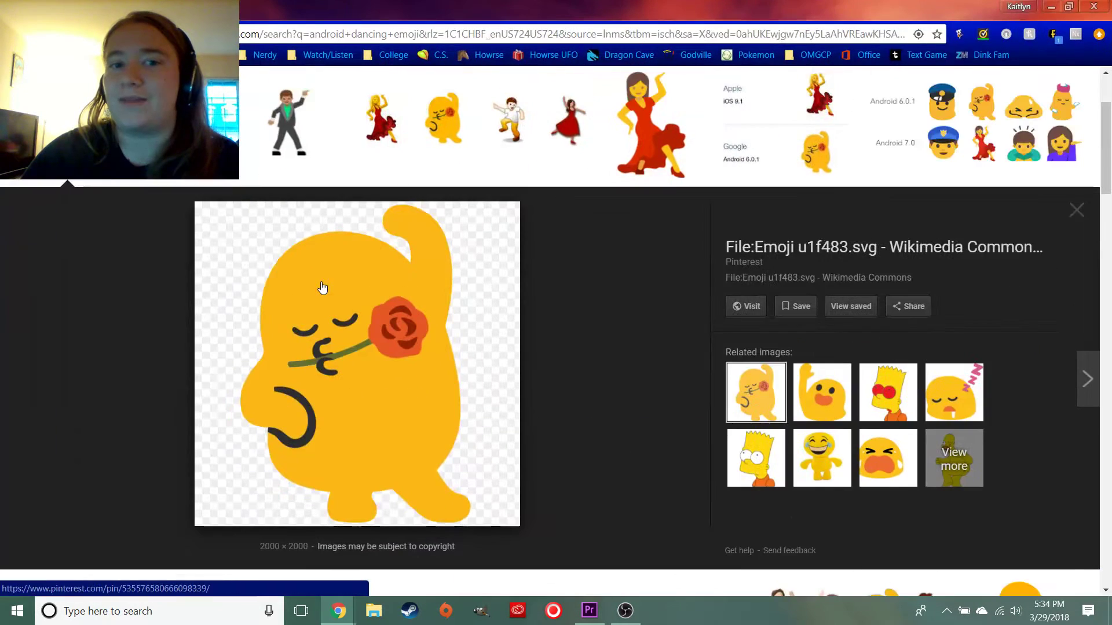
click(373, 291)
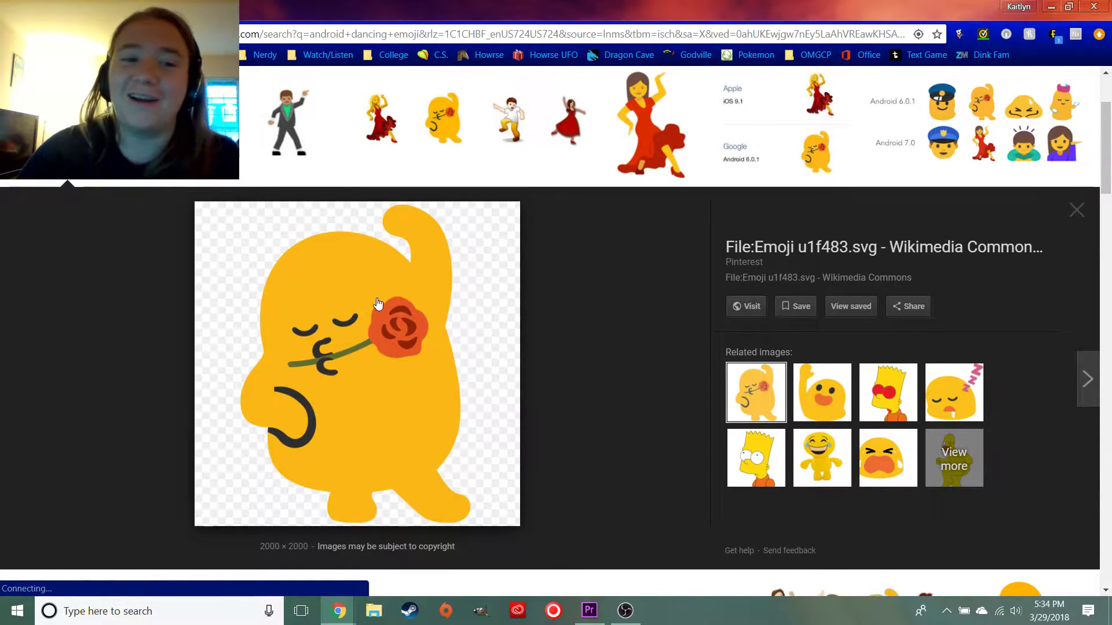
click(758, 133)
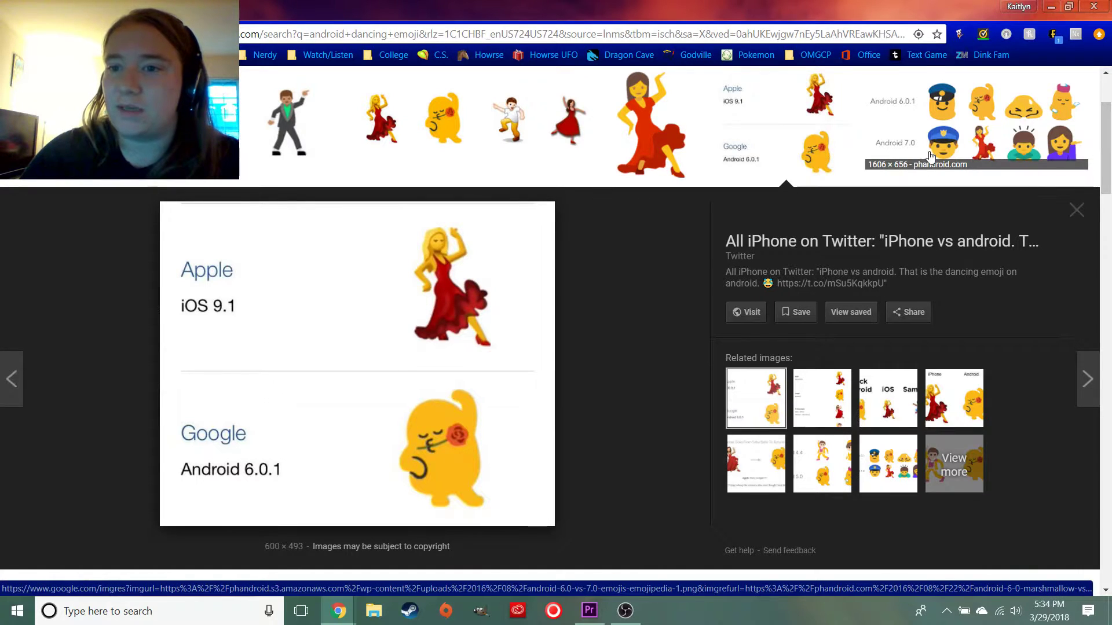
click(960, 146)
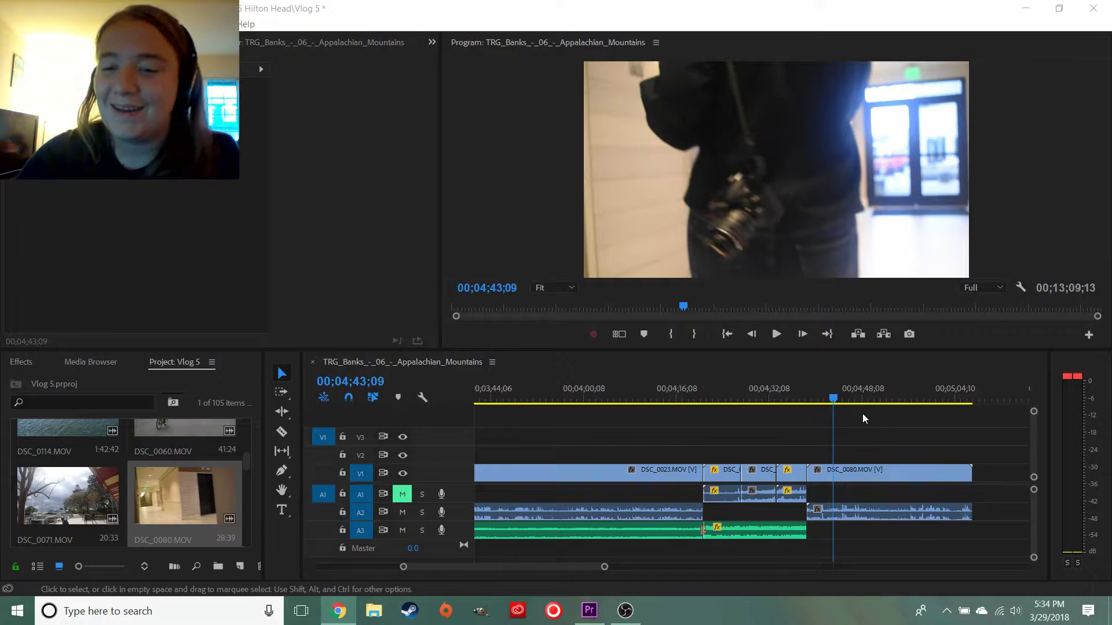
Return to Premiere Pro, play back DSC_0080.MOV from its start, and stop at 00;04;47;07
drag(839, 400, 804, 399)
key(space)
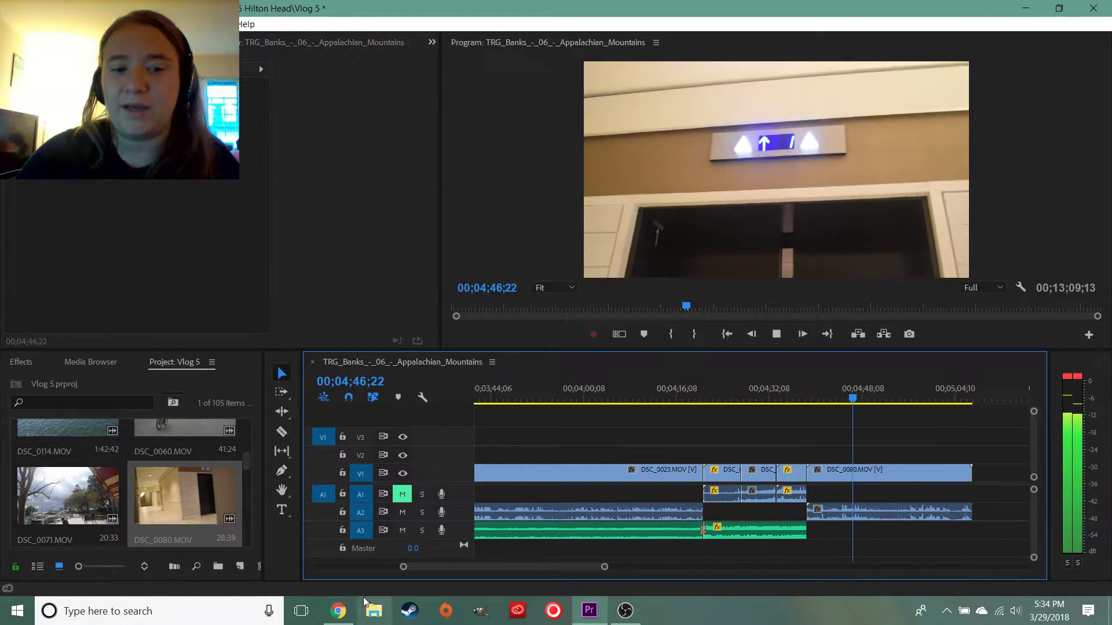
key(space)
Switch to File Explorer and open the 5 Hilton Head folder under Videos, YouTube, Vlogs
click(374, 611)
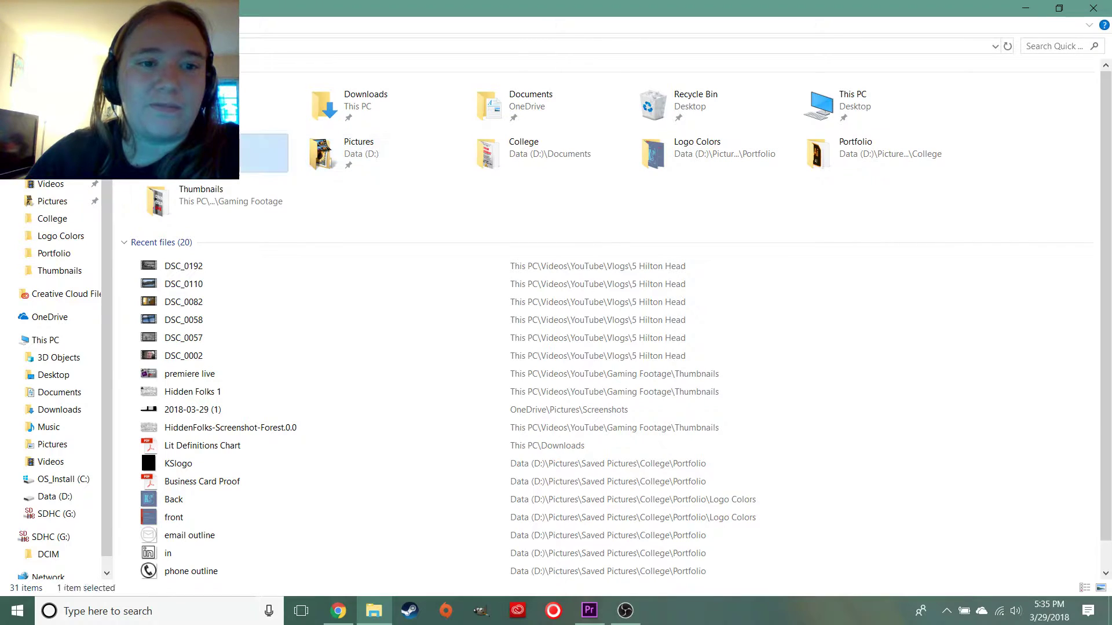
click(50, 462)
double_click(970, 104)
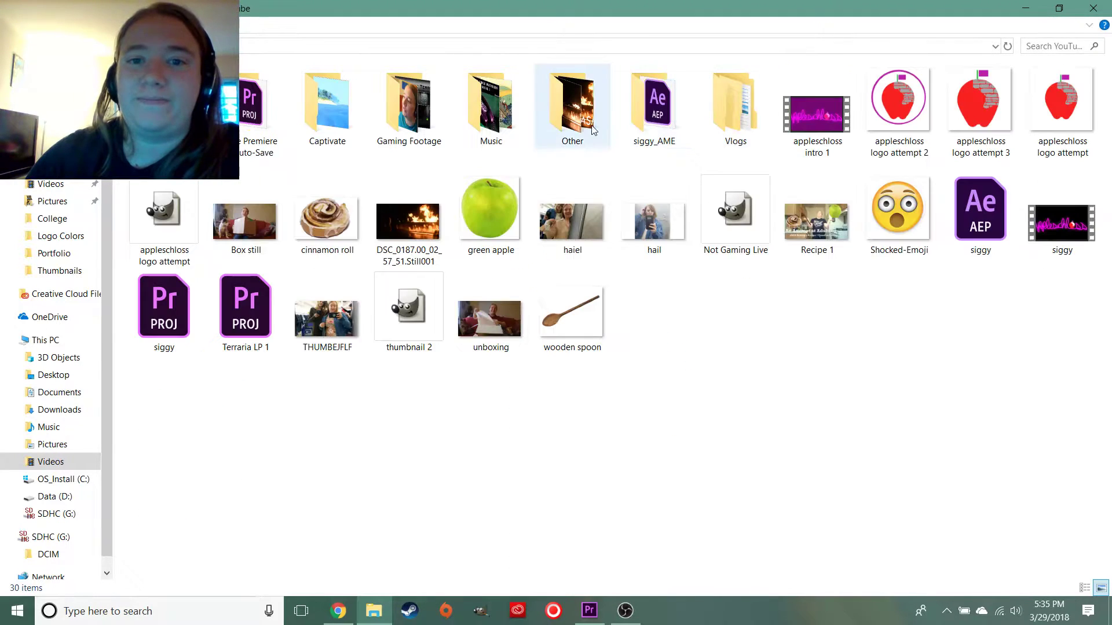
double_click(725, 100)
double_click(524, 118)
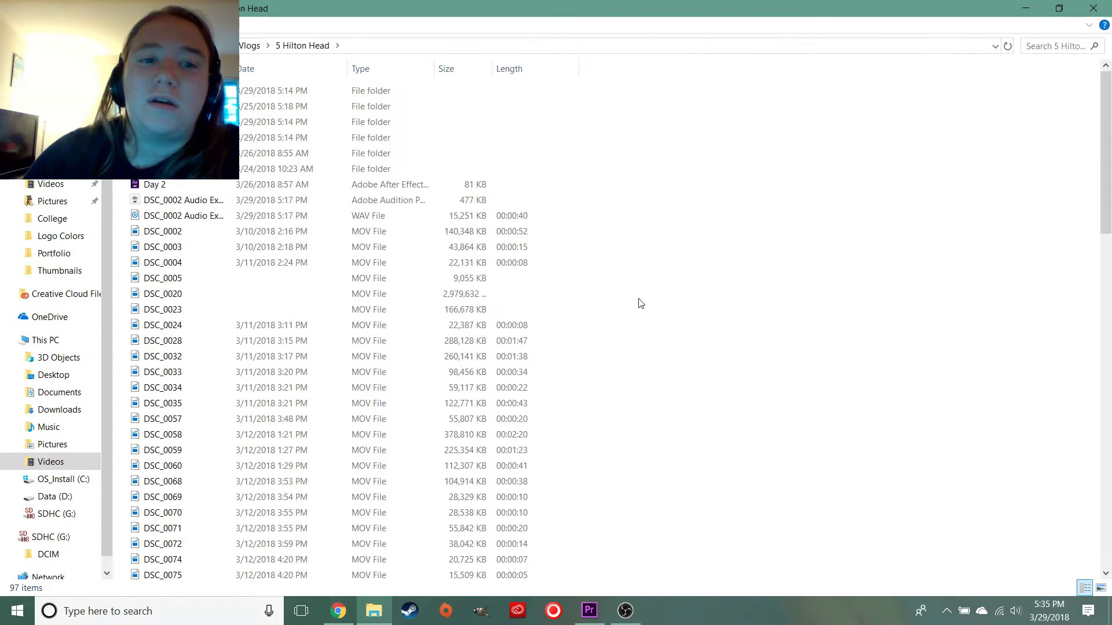
Look through the folder's footage around DSC_0080 and preview DSC_0079, closing the player when done
scroll(639, 304, down, 7)
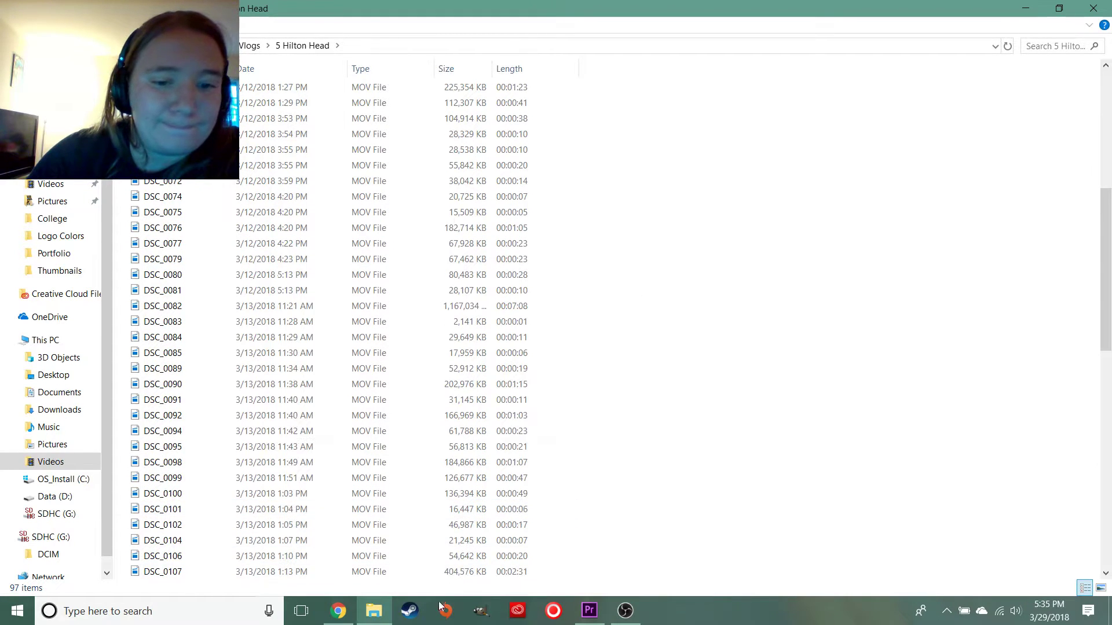
click(598, 619)
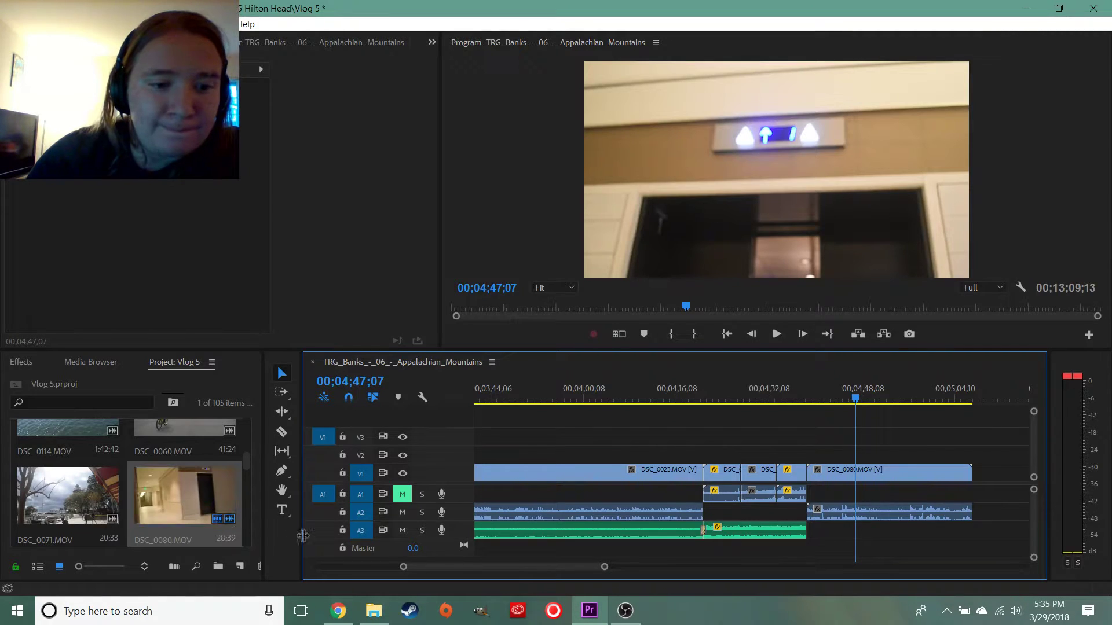
click(374, 611)
scroll(290, 417, down, 1)
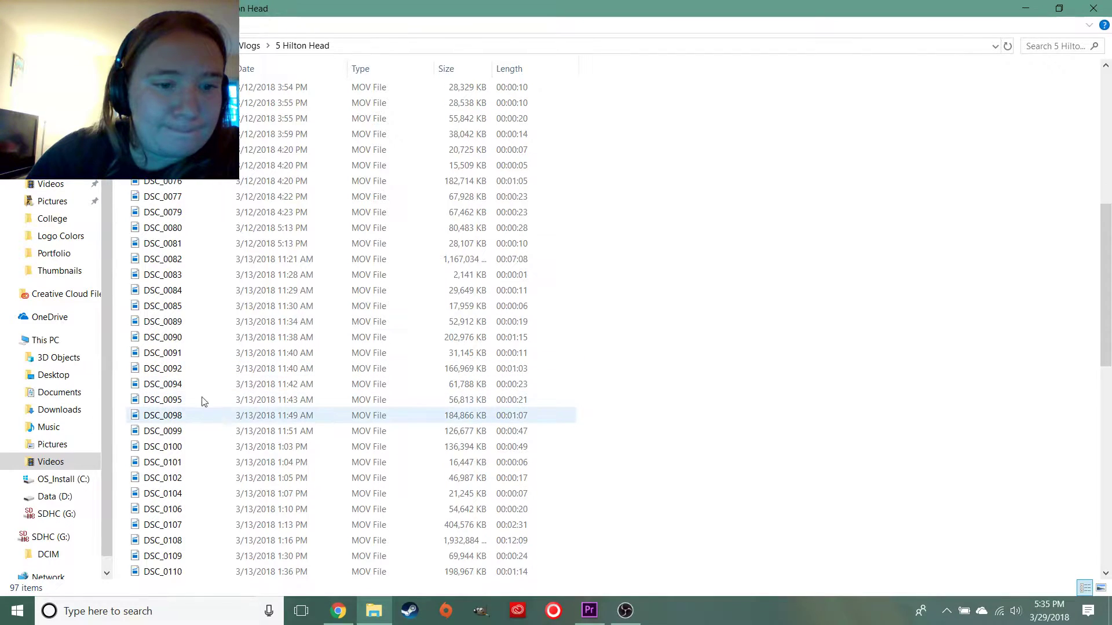
double_click(318, 213)
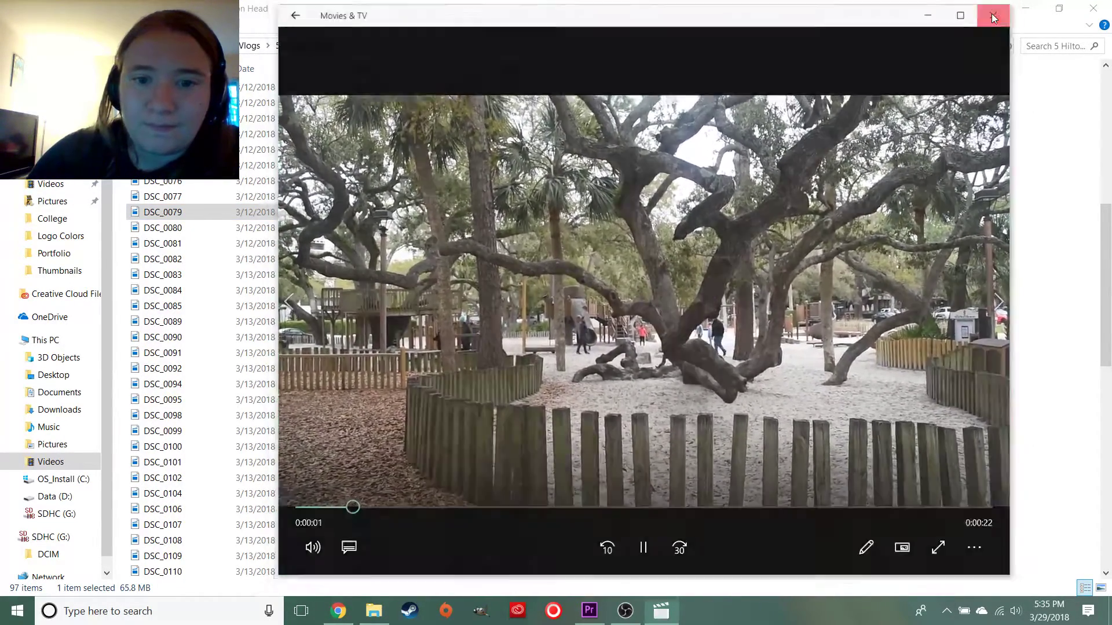
click(994, 18)
scroll(333, 234, up, 1)
scroll(333, 233, up, 4)
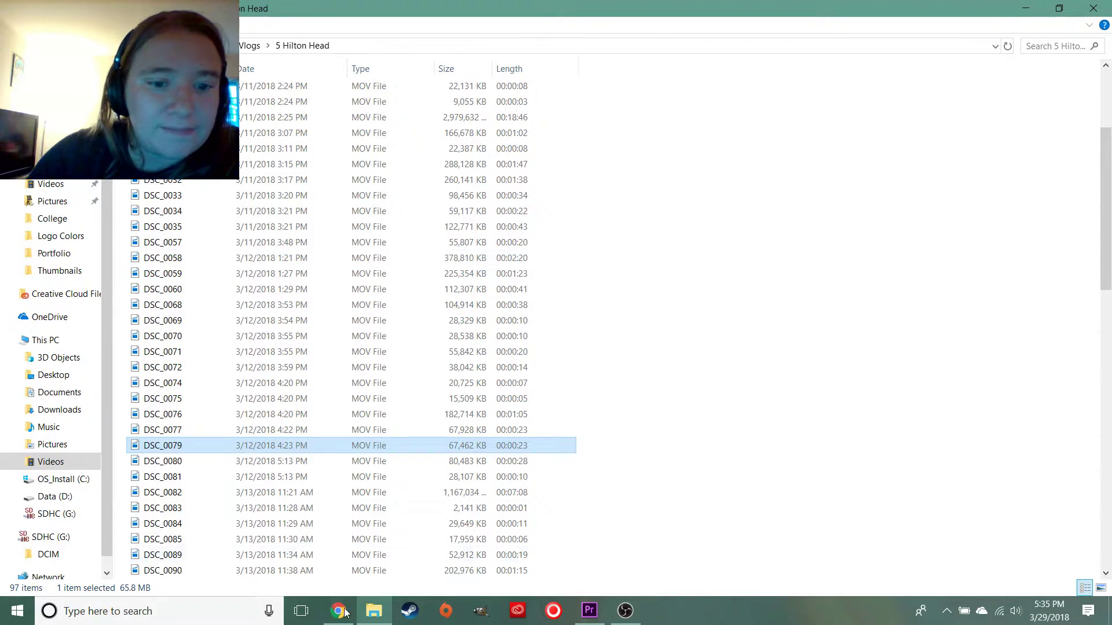
Return to Premiere Pro and move the playhead to the end of DSC_0035.MOV at 00;04;38;23
mouse_move(339, 609)
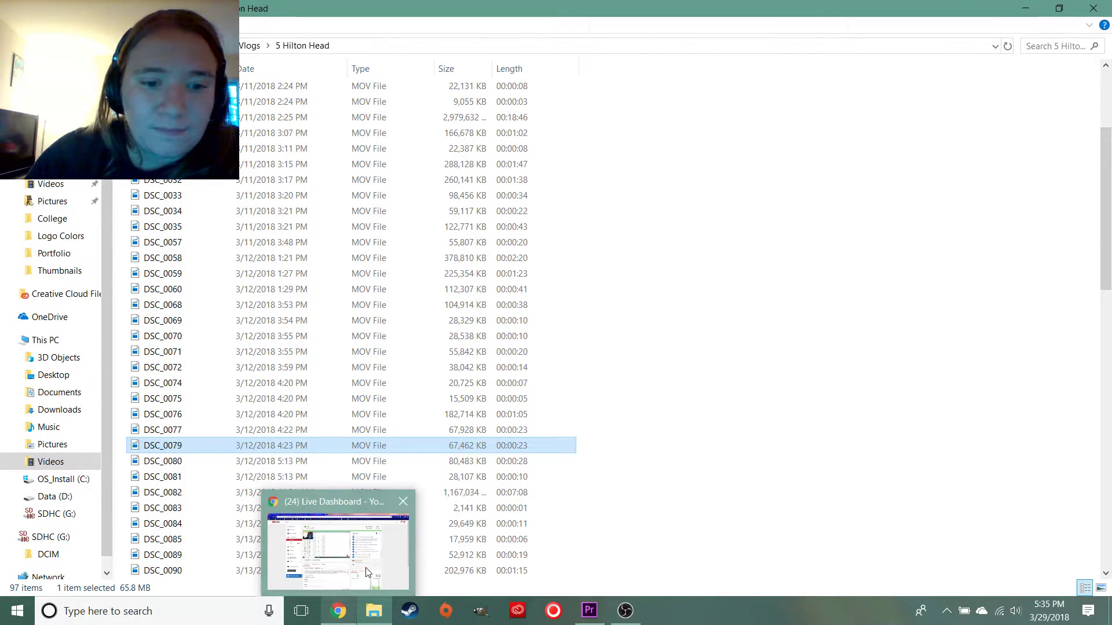
click(591, 618)
drag(792, 394, 806, 394)
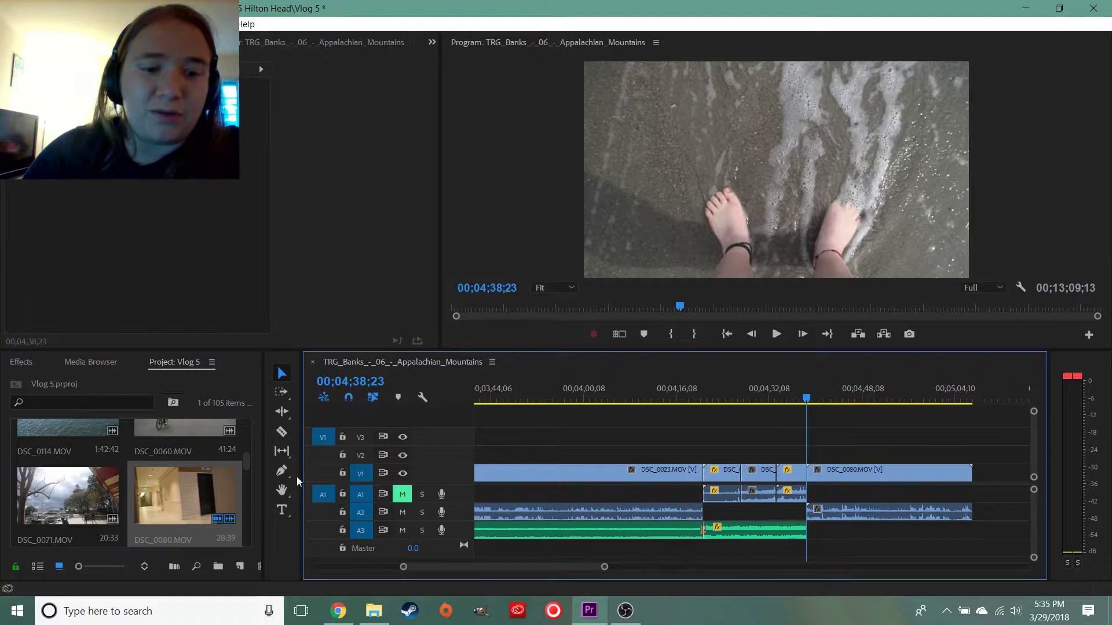
Open the Day 2 After Effects project from the 5 Hilton Head folder in File Explorer
click(374, 610)
scroll(316, 91, up, 4)
double_click(200, 185)
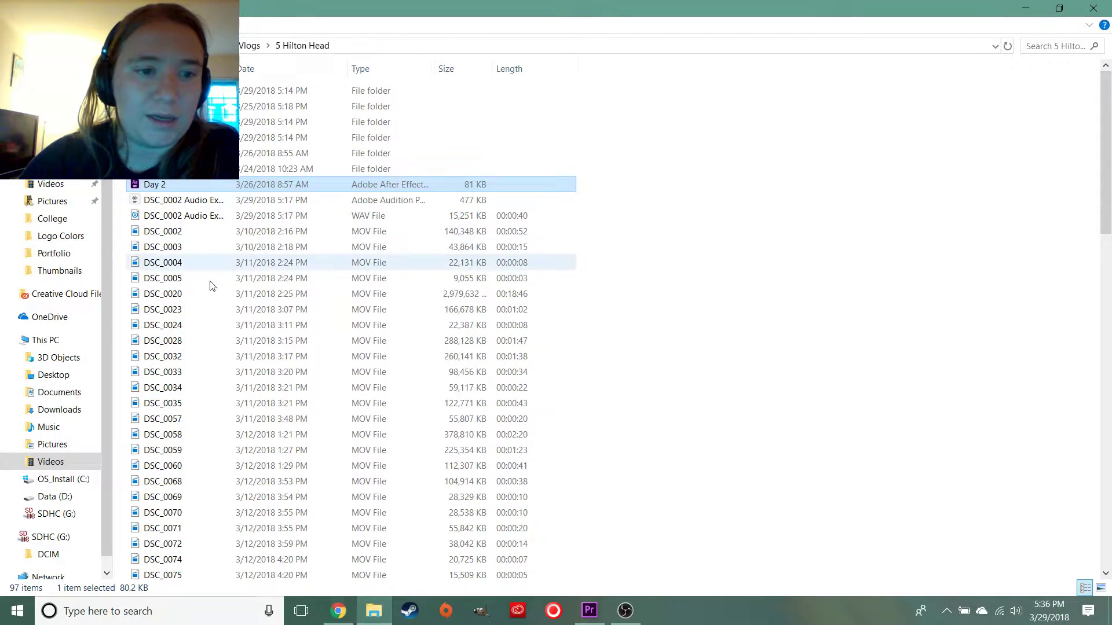
Preview the clips DSC_0083, DSC_0082 and DSC_0059 from the 5 Hilton Head folder, closing the player after each
scroll(216, 304, down, 5)
scroll(216, 304, down, 2)
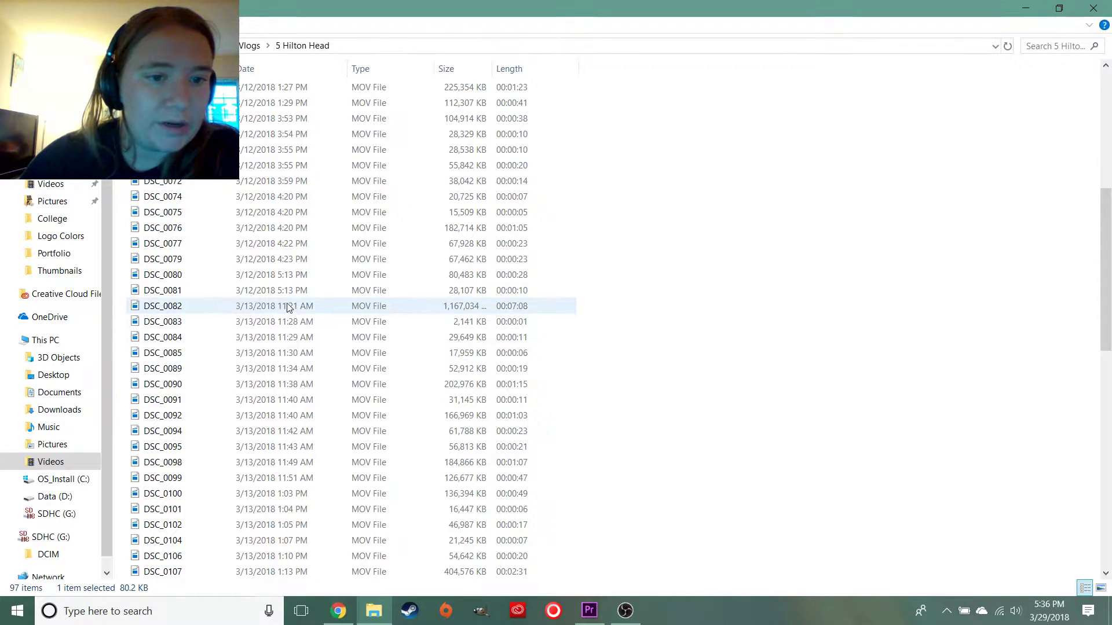
double_click(282, 318)
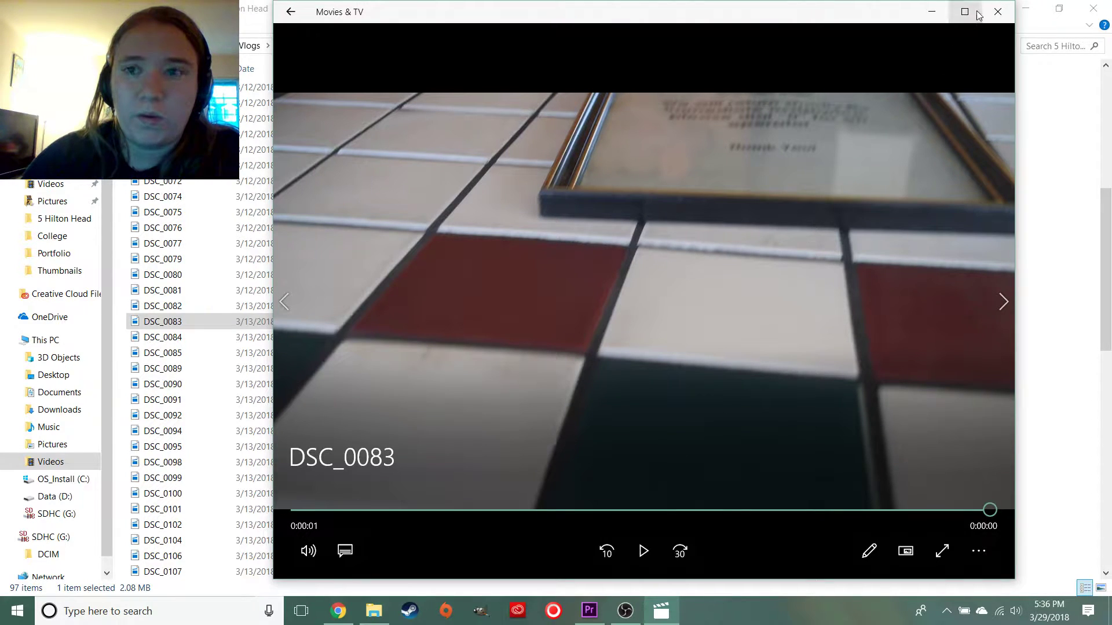
click(998, 12)
double_click(291, 306)
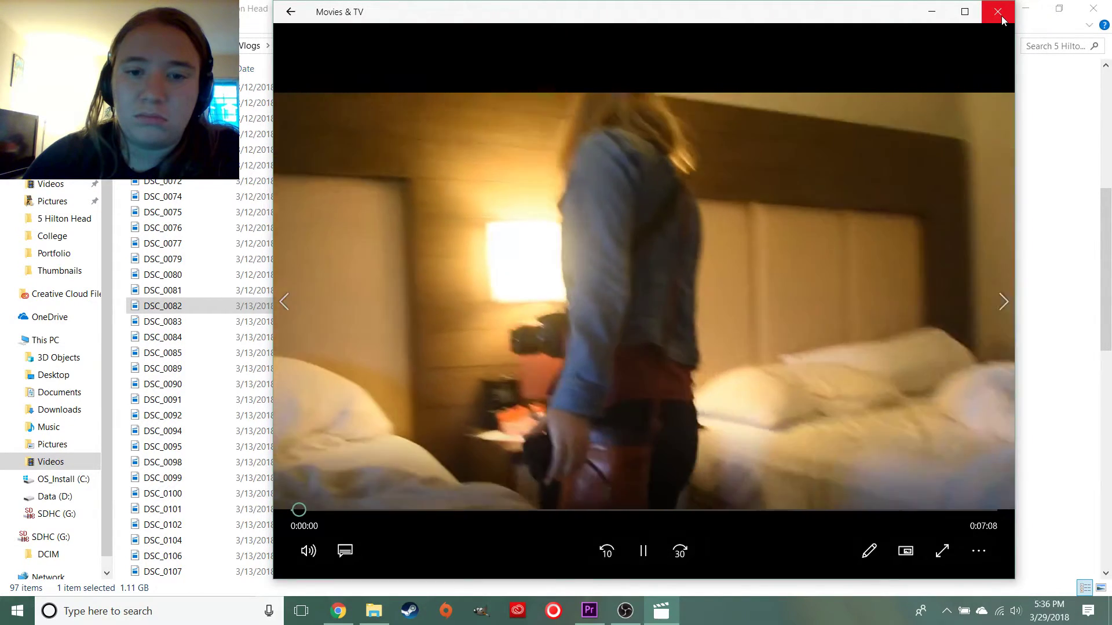
click(1002, 16)
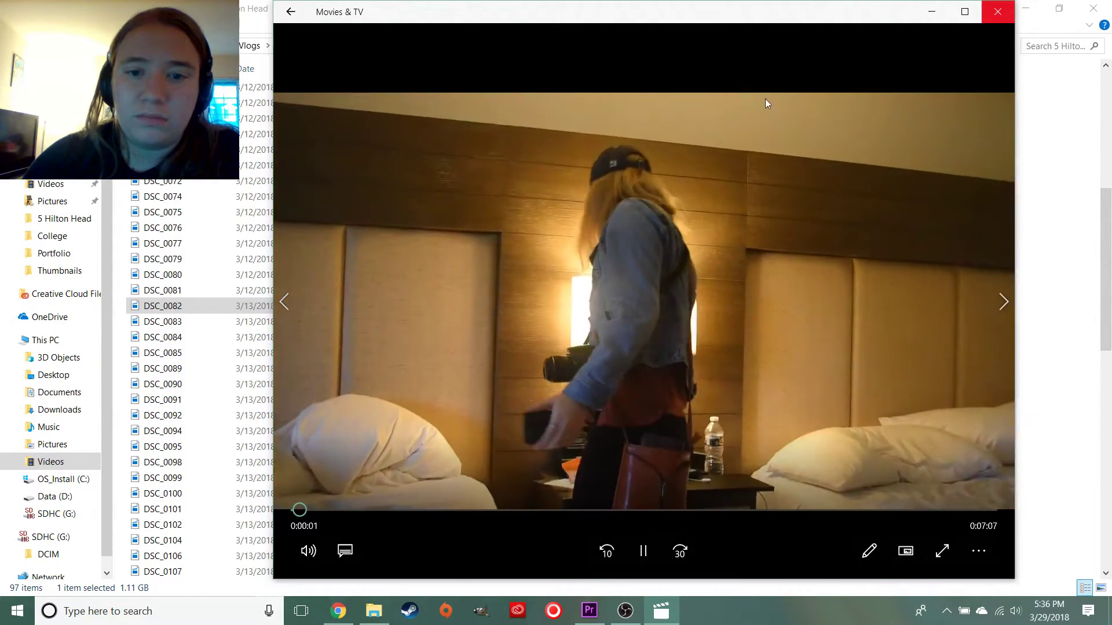
scroll(259, 281, up, 4)
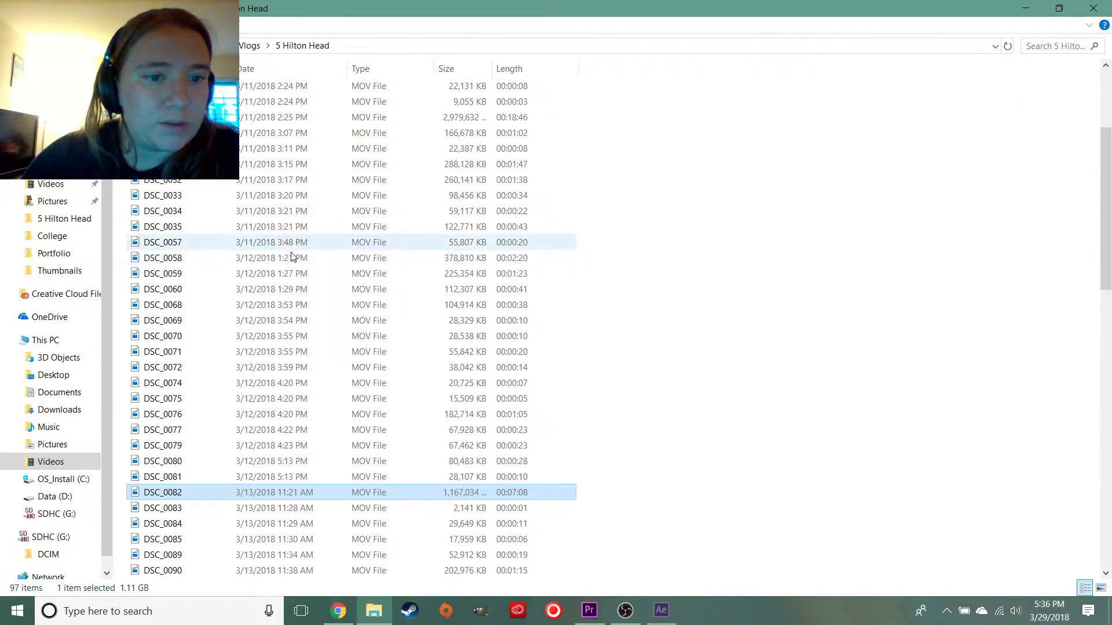
double_click(258, 278)
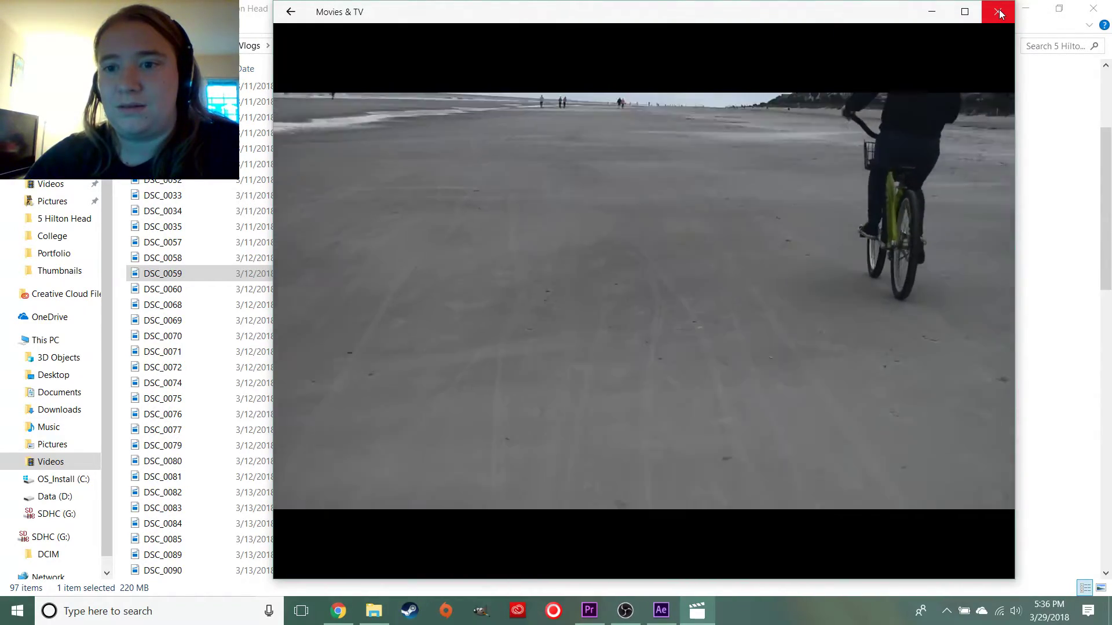
click(1000, 13)
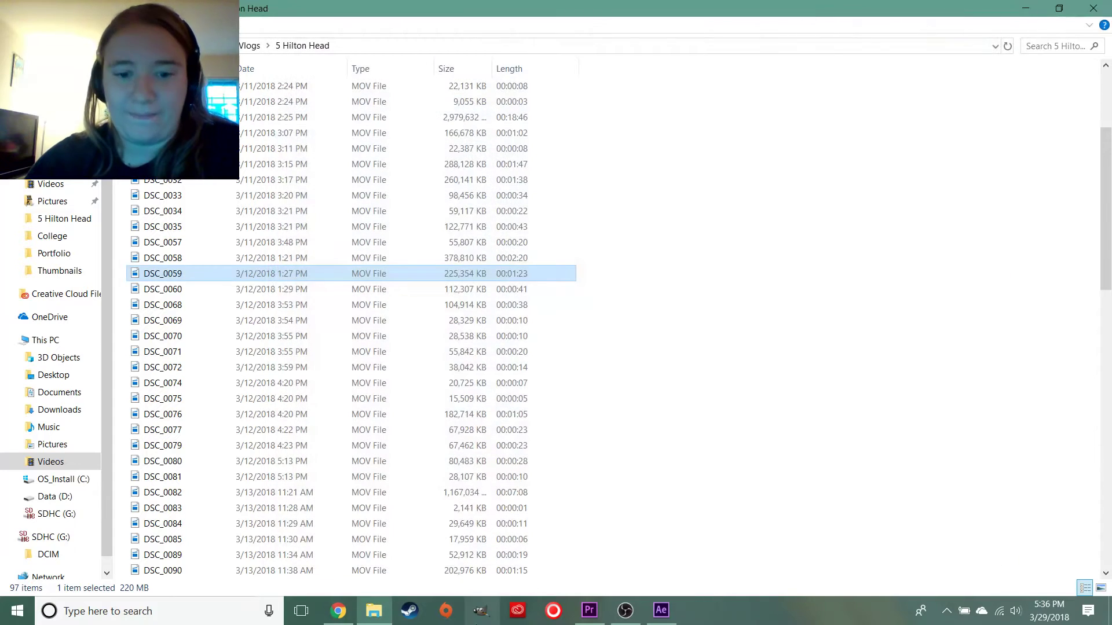
Switch to After Effects and change the DAY 2 title text to DAY 3
click(661, 615)
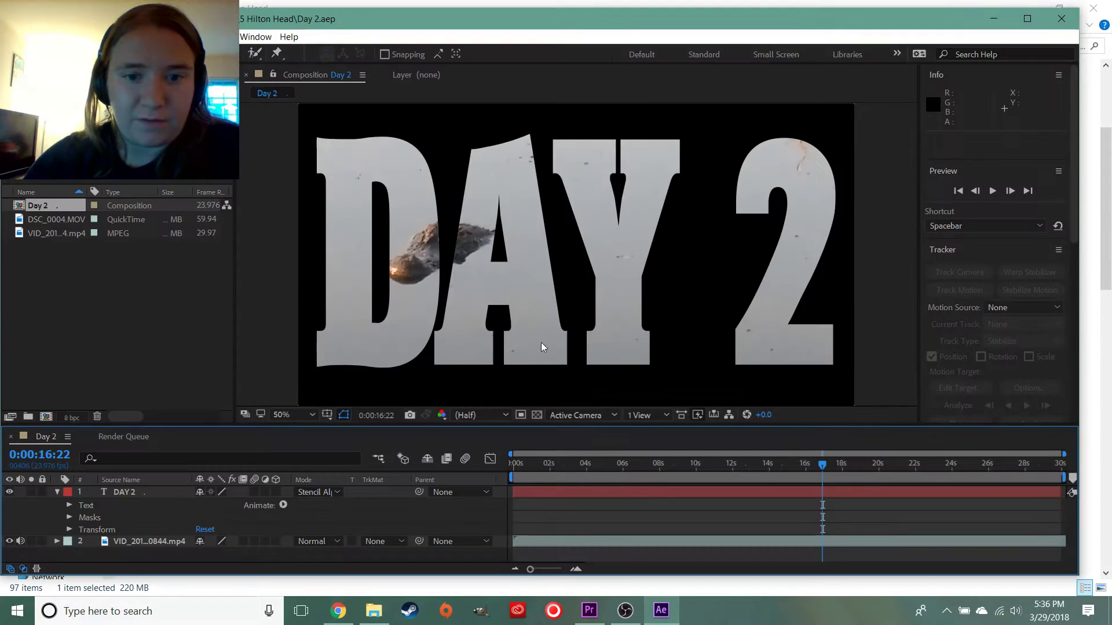
click(137, 493)
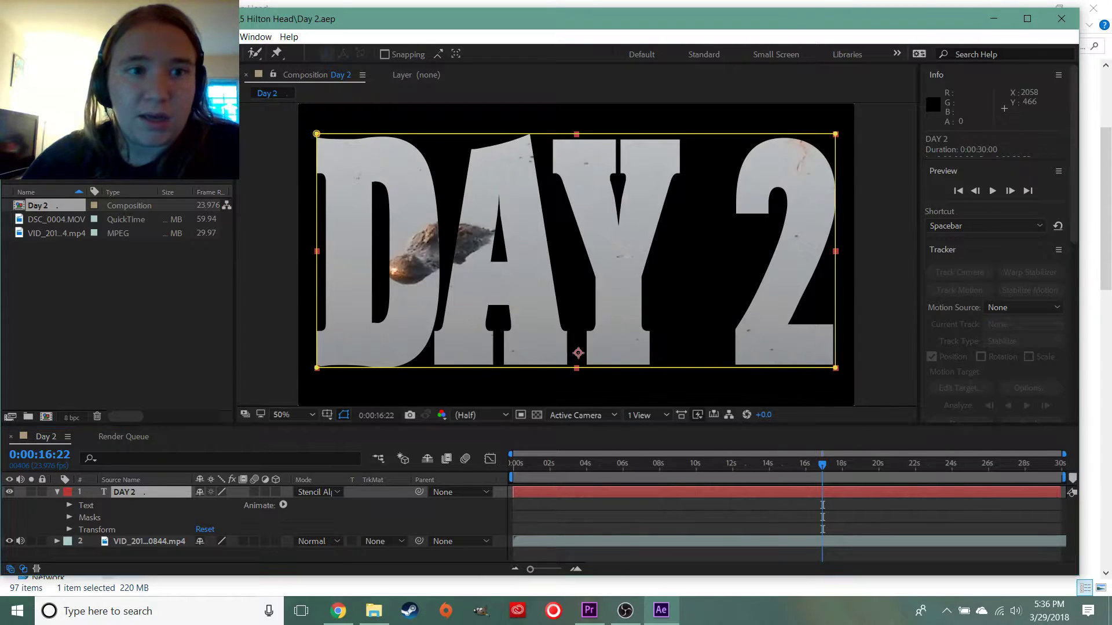
key(ctrl+t)
click(861, 289)
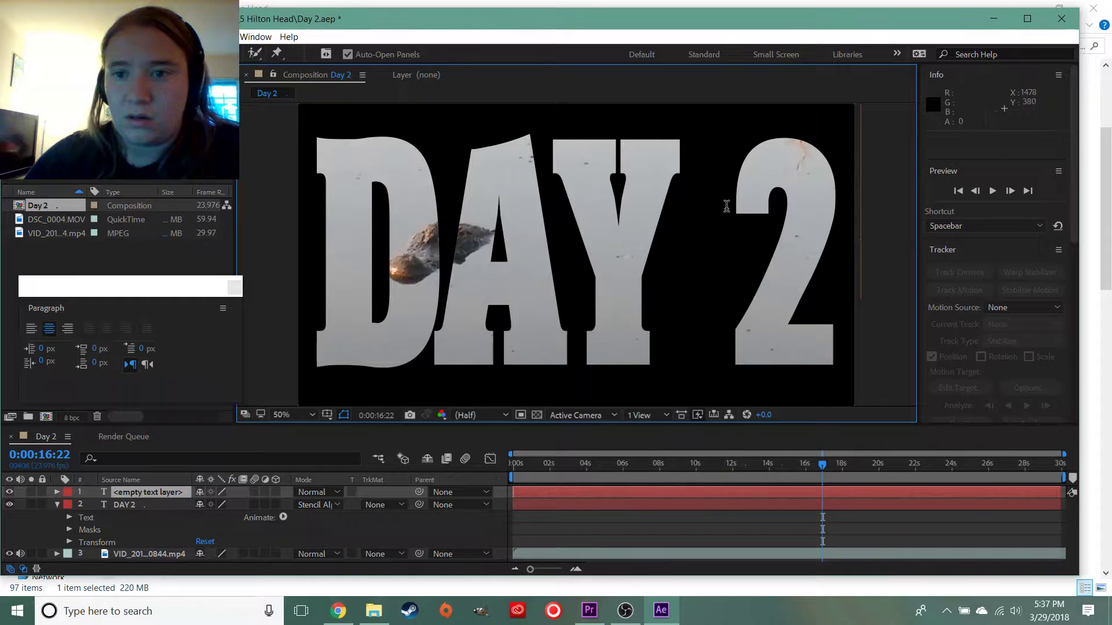
scroll(728, 208, up, 4)
scroll(743, 222, down, 4)
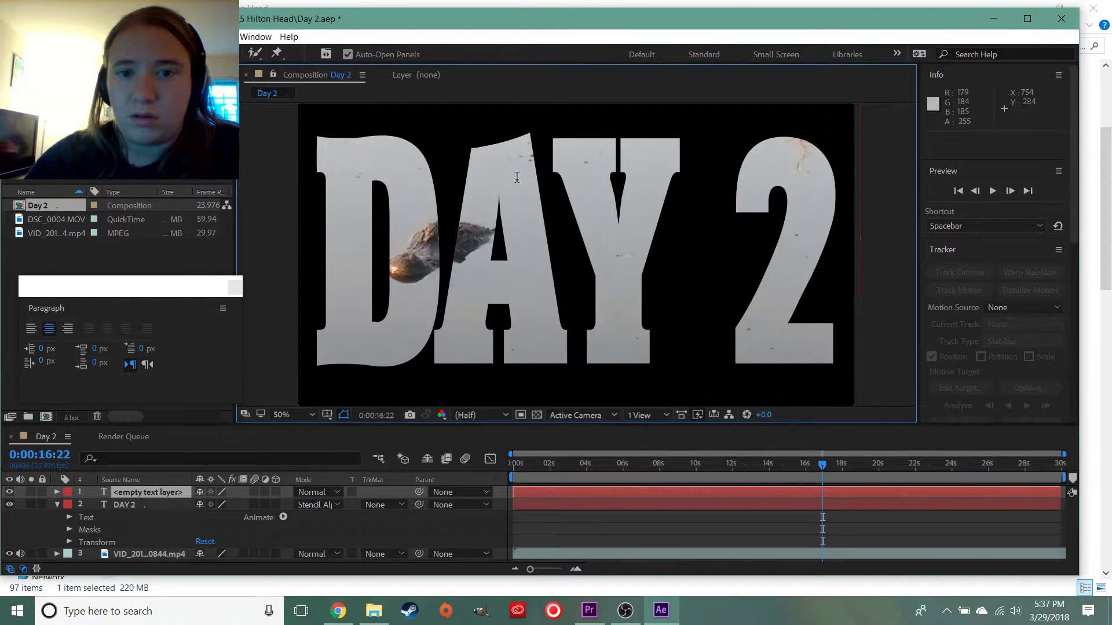
click(158, 506)
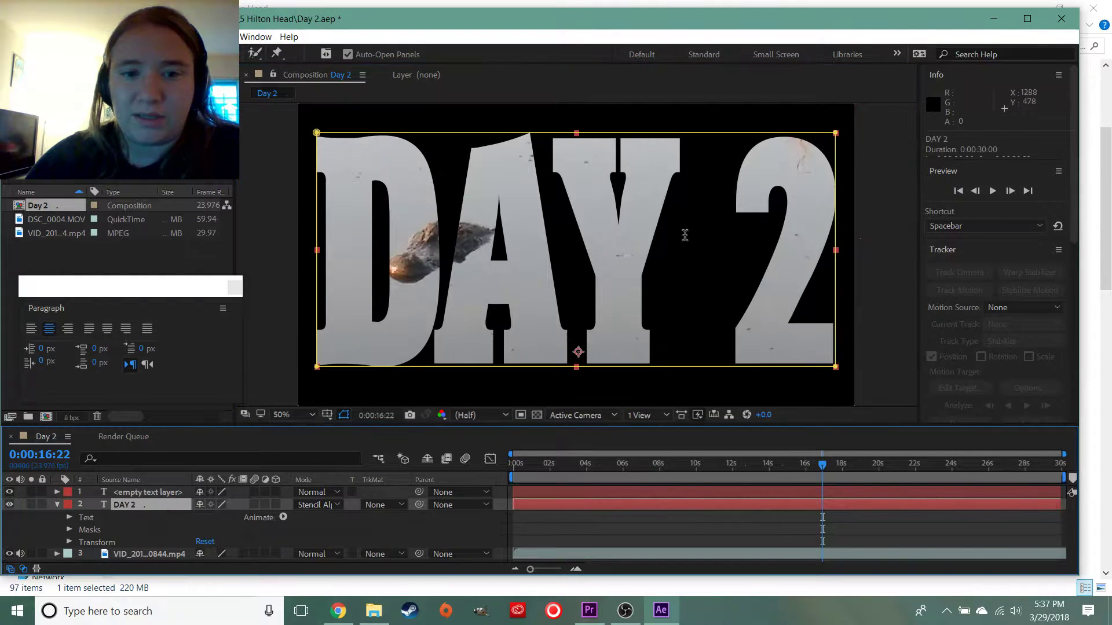
click(832, 232)
key(BackSpace)
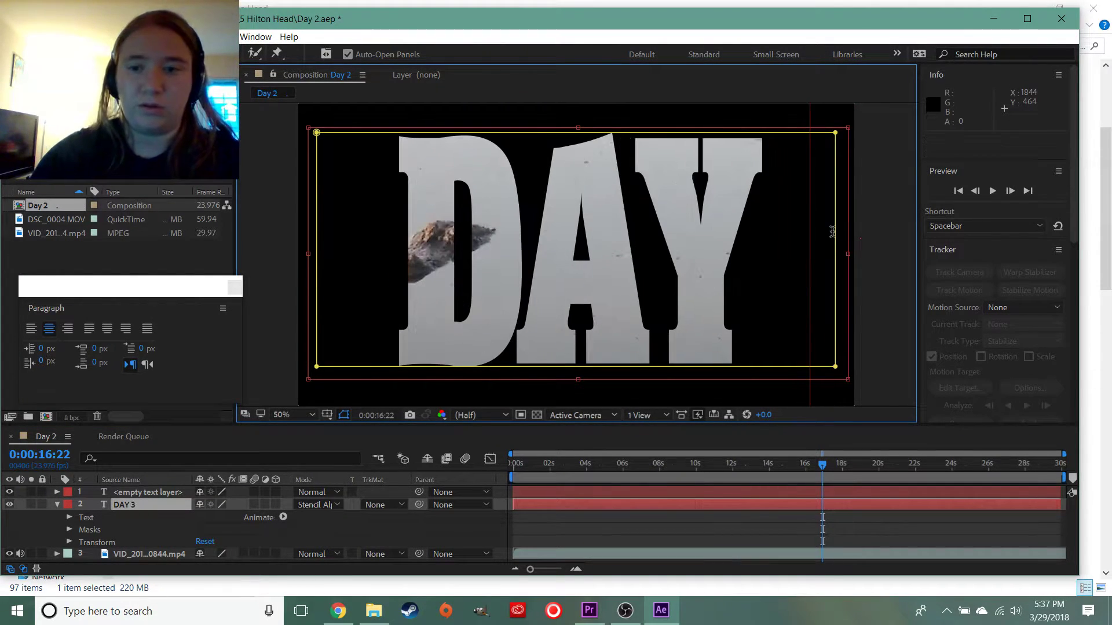
text(3)
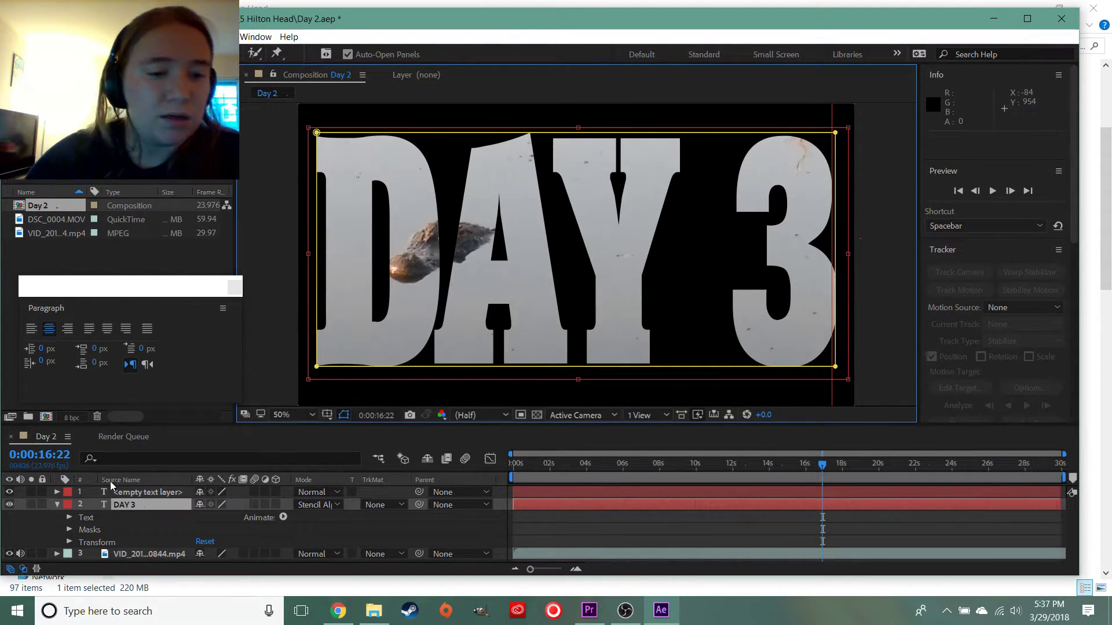
Import the DSC_0060 clip from the 5 Hilton Head folder as footage into the After Effects project
click(144, 554)
click(11, 36)
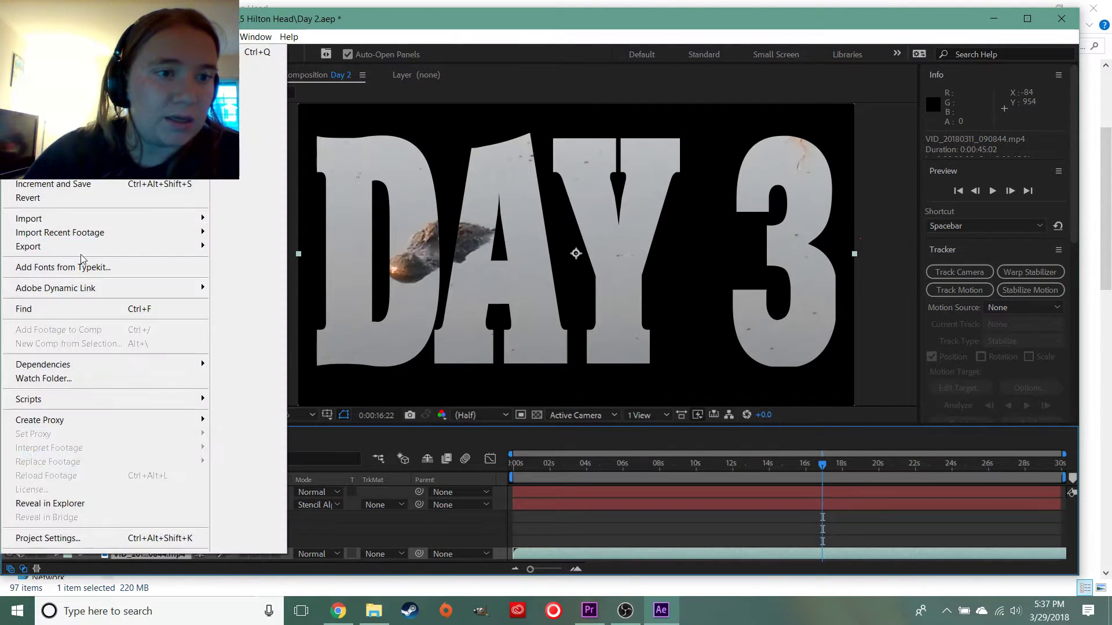
mouse_move(191, 216)
click(257, 220)
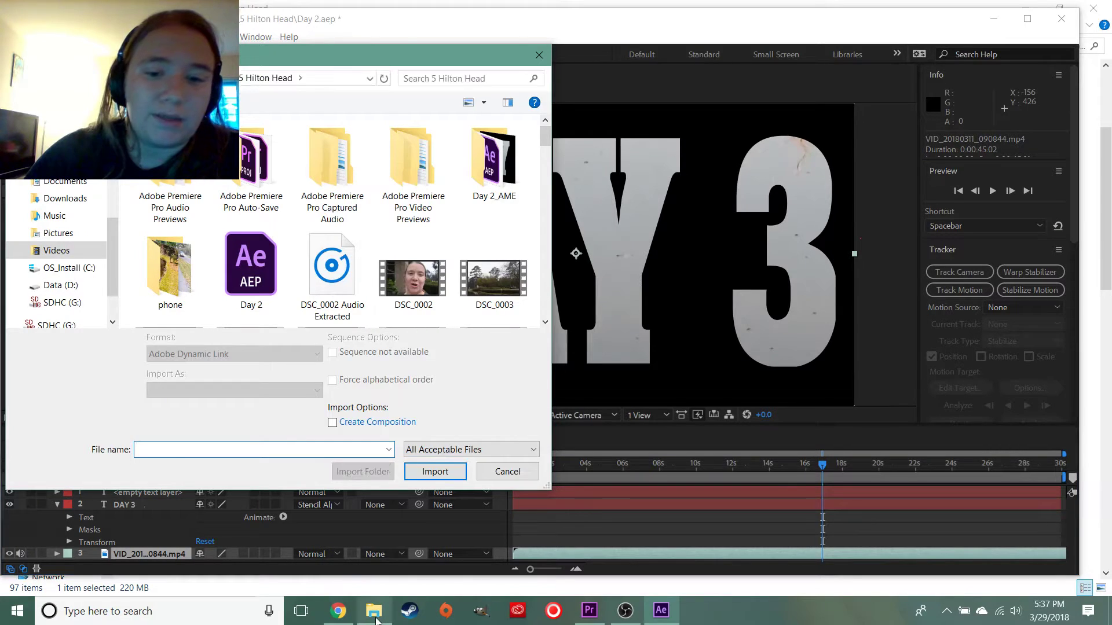
click(374, 611)
click(653, 611)
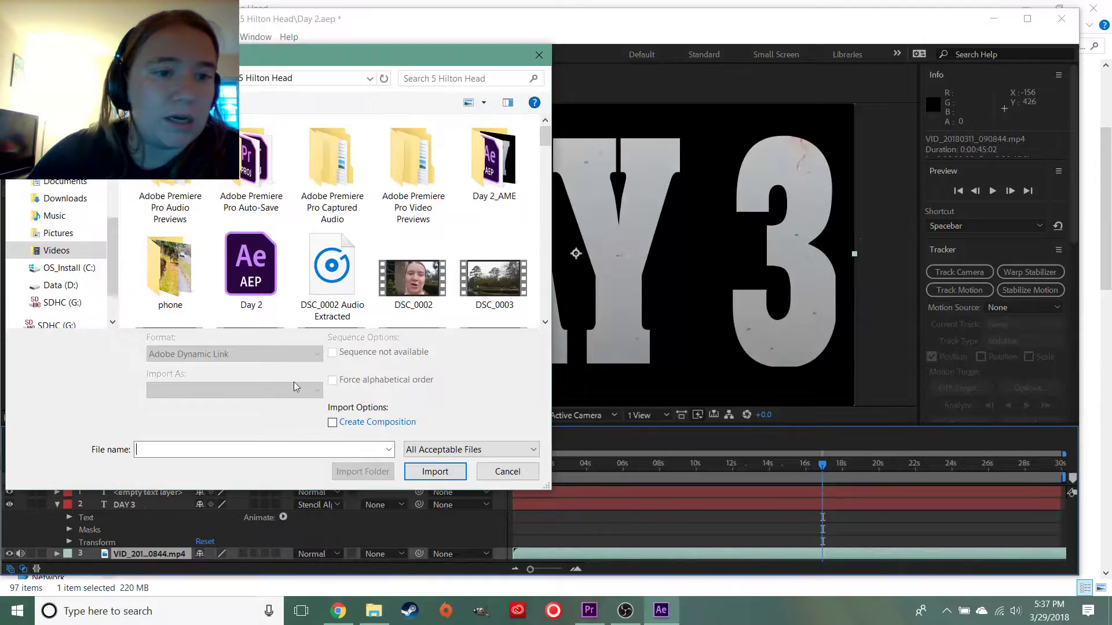
scroll(389, 232, down, 5)
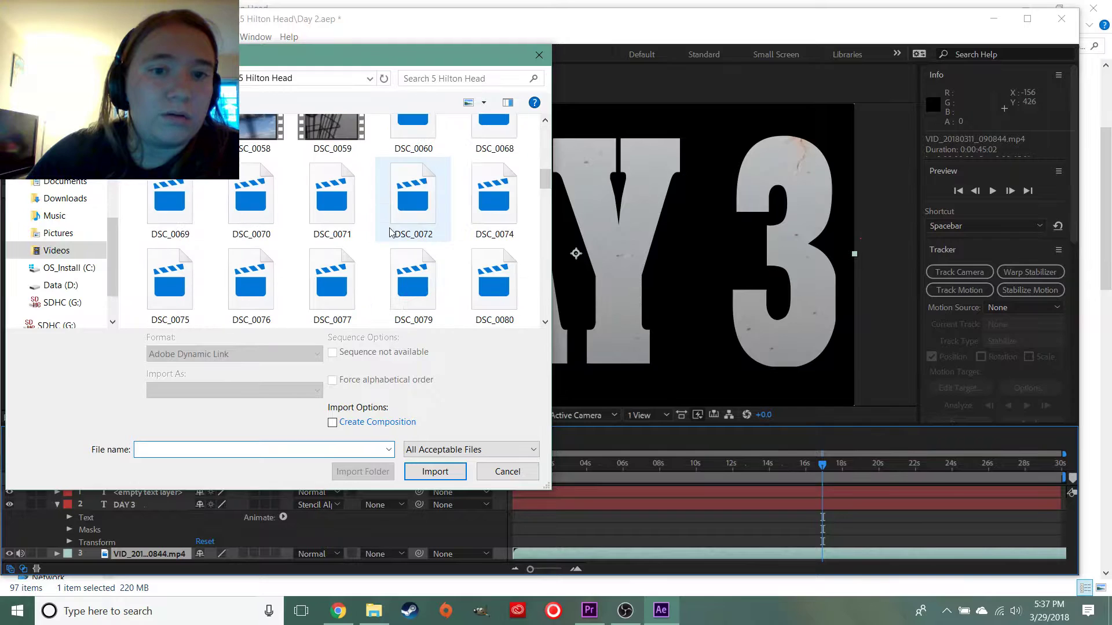
click(336, 277)
click(414, 277)
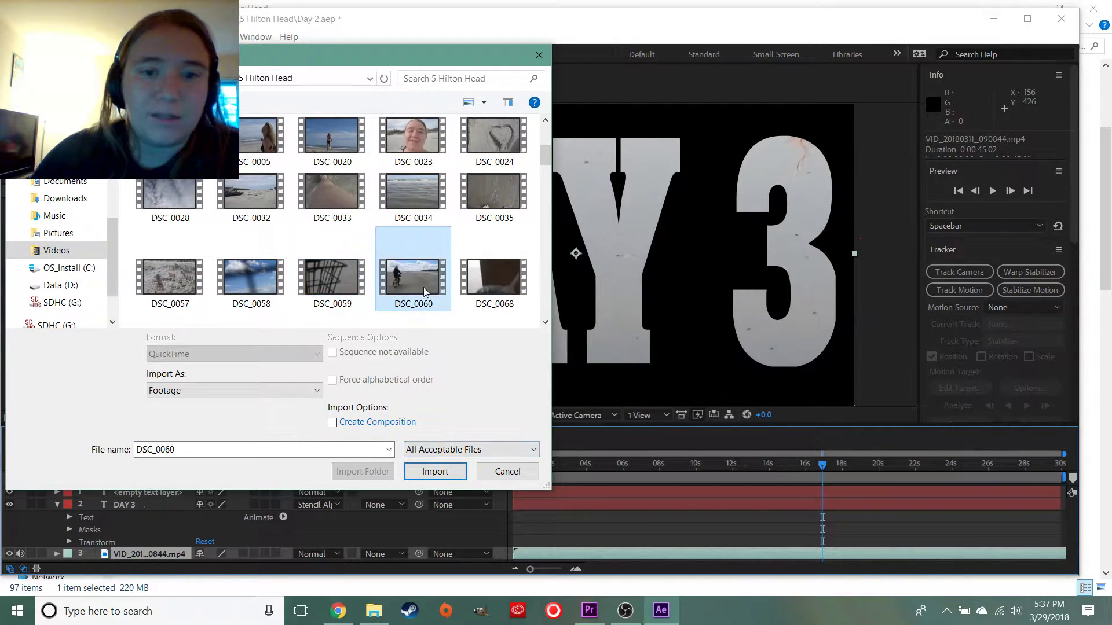
click(439, 472)
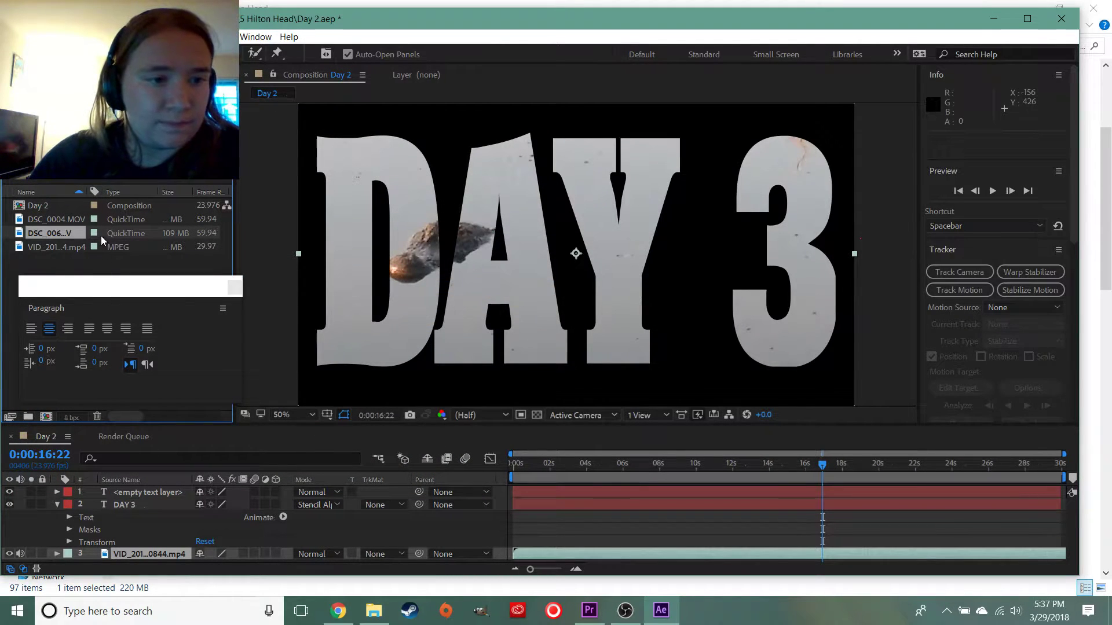
Add DSC_0060.MOV beneath the DAY 3 text layer, check it at the composition's end, and save the project
drag(113, 237, 145, 554)
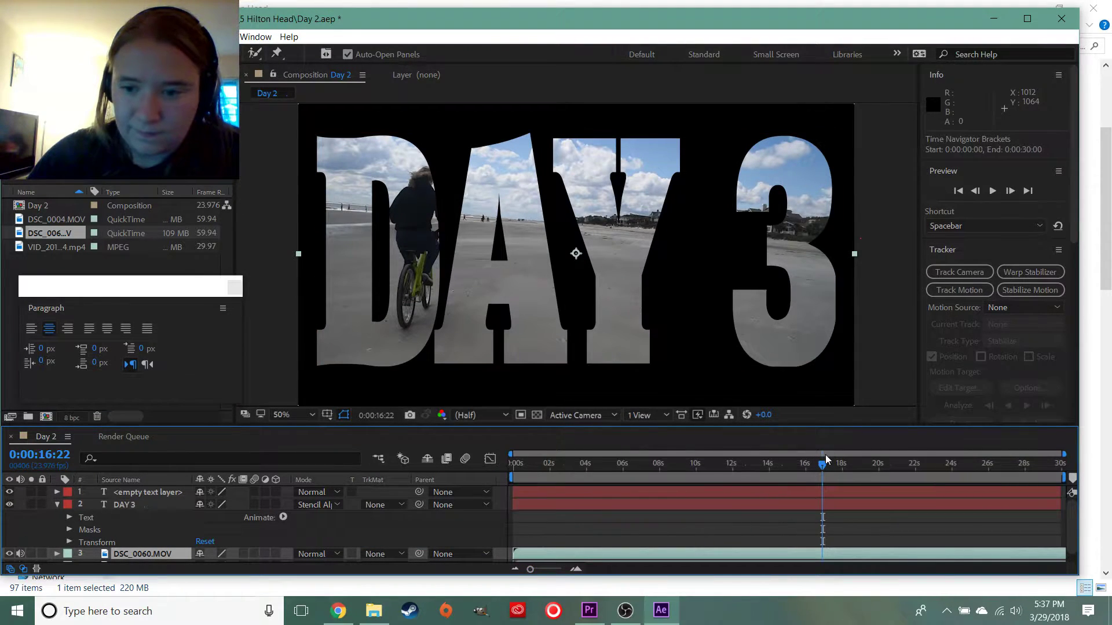
drag(818, 467, 1065, 501)
click(15, 36)
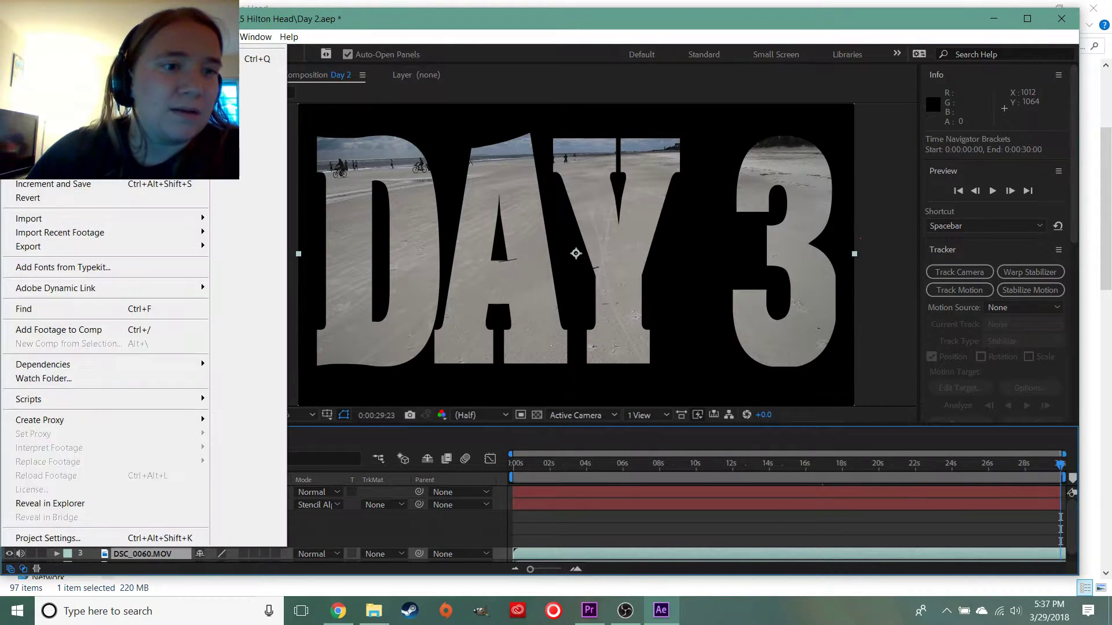
click(23, 150)
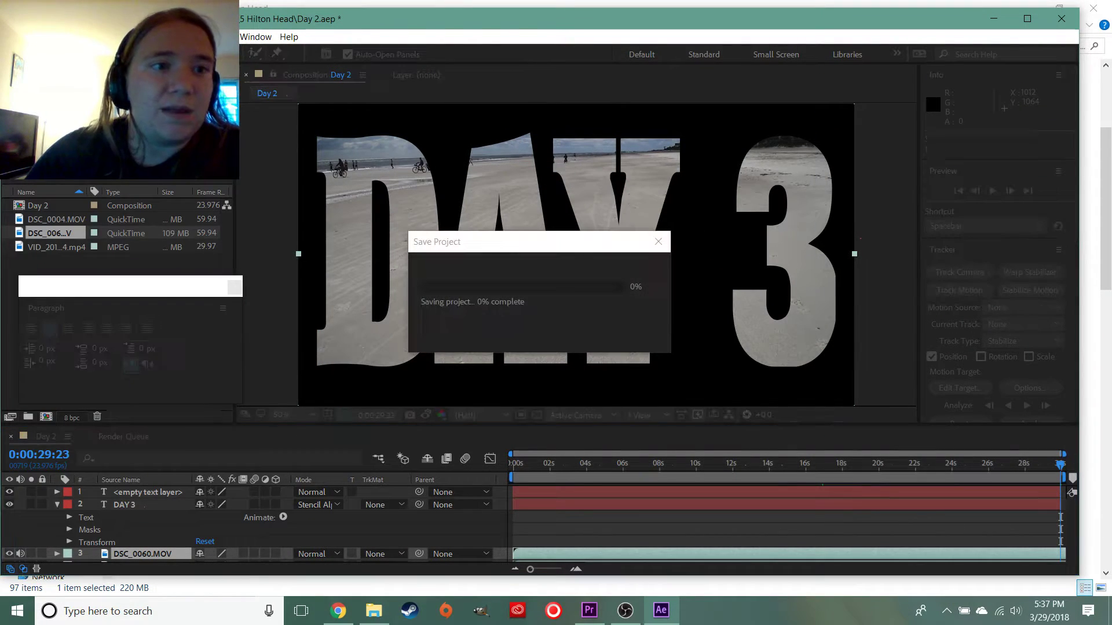
Delete the empty text layer from the composition and save the project
click(191, 492)
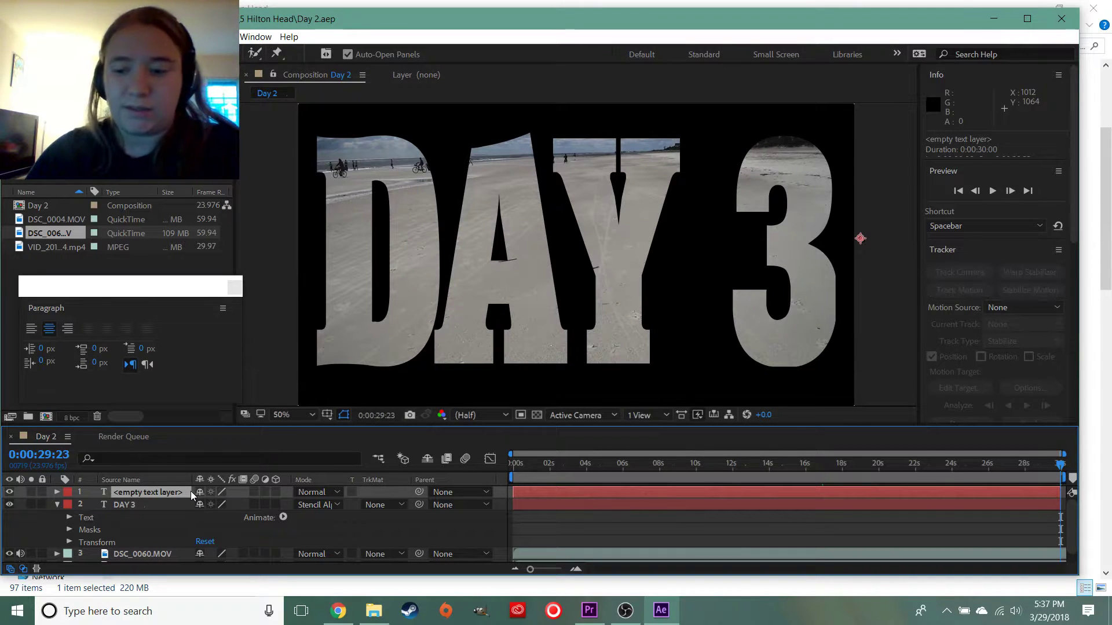
key(Delete)
click(15, 37)
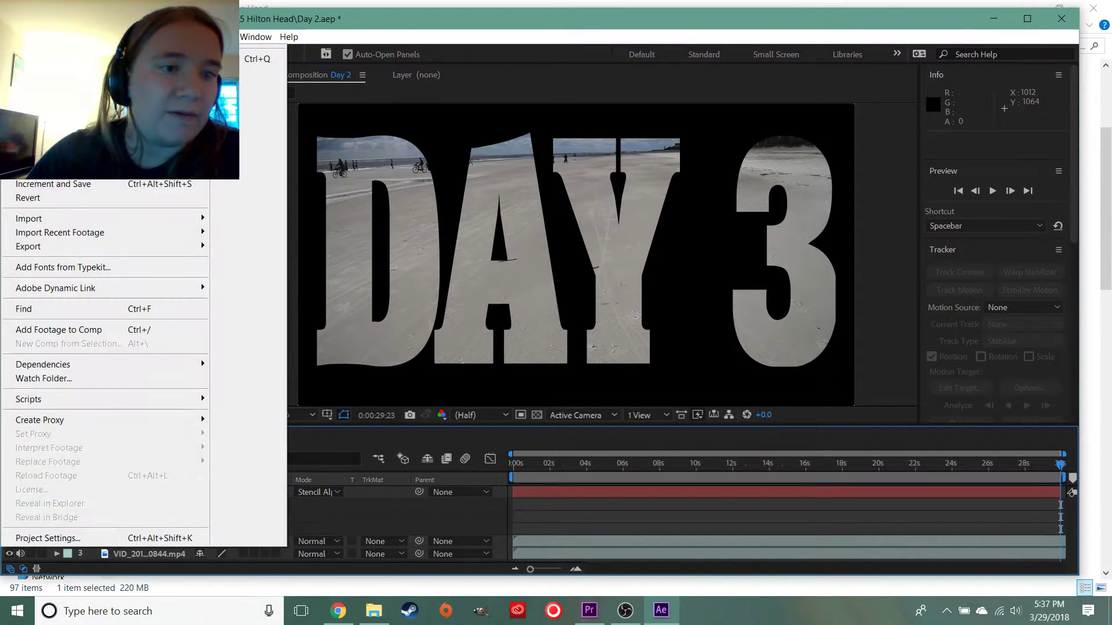
click(35, 155)
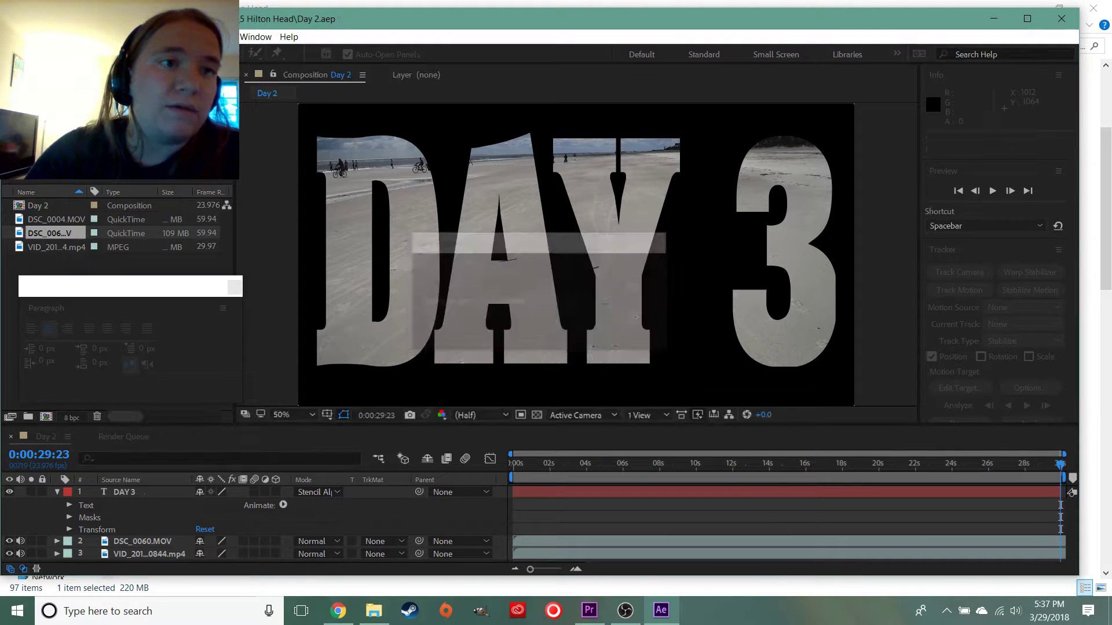
Send the Day 2 composition to the Media Encoder queue, name the output file Day 3, and start encoding
click(15, 36)
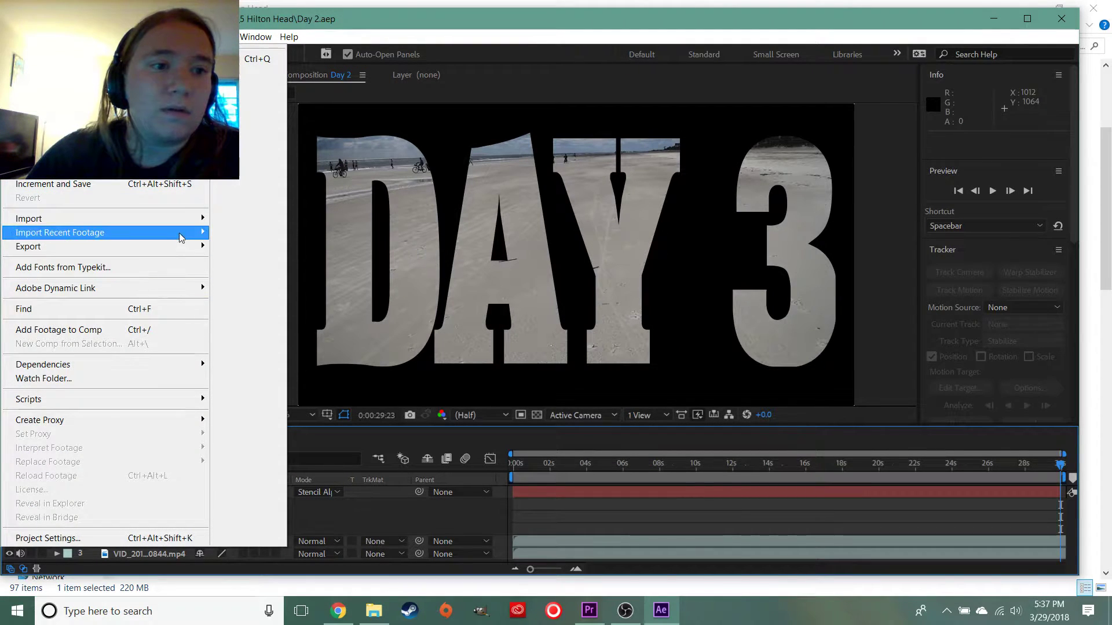
mouse_move(211, 247)
click(305, 249)
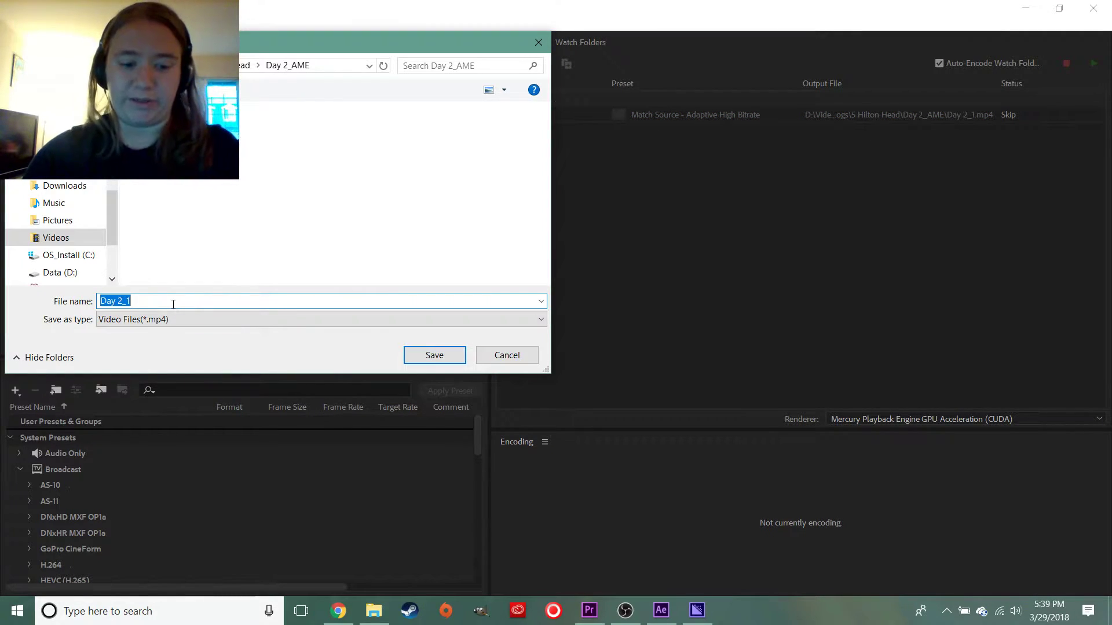
text(Day 3)
key(Return)
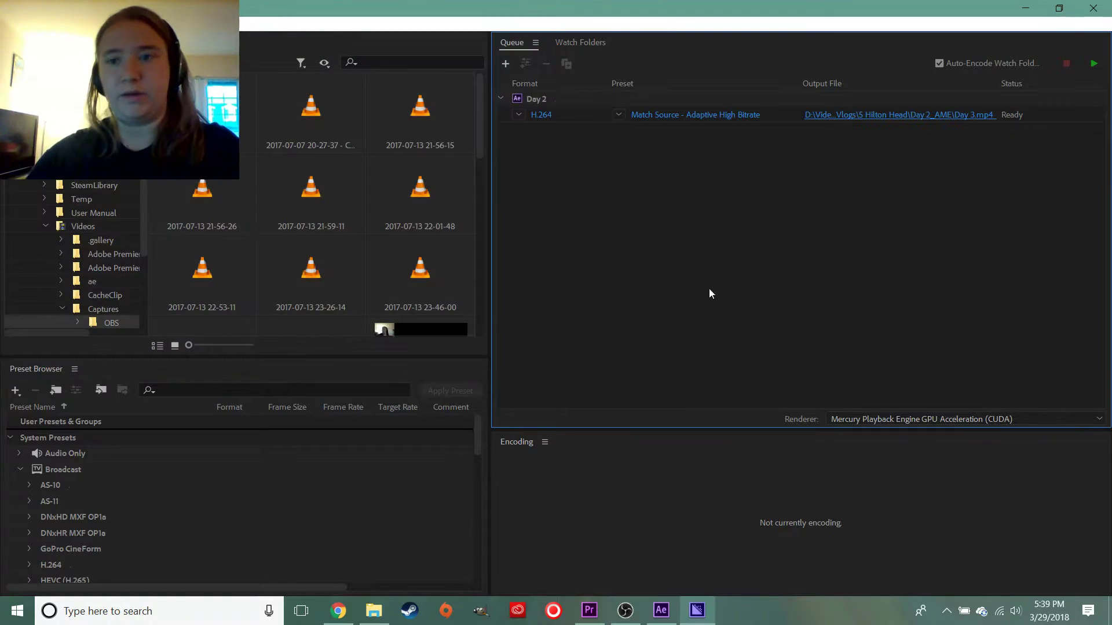
click(1094, 64)
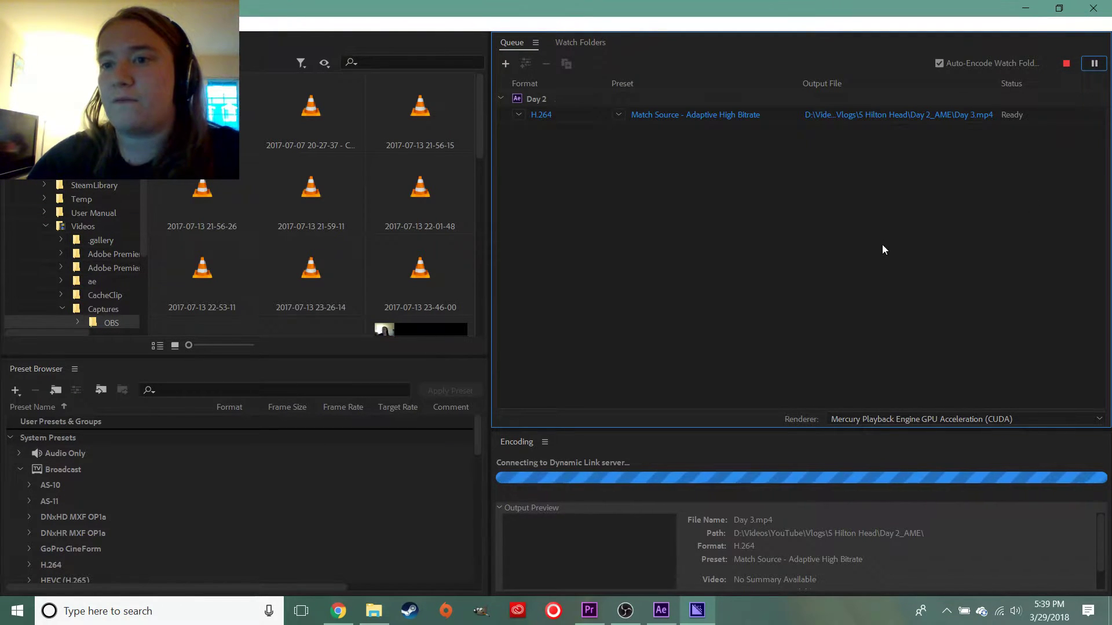
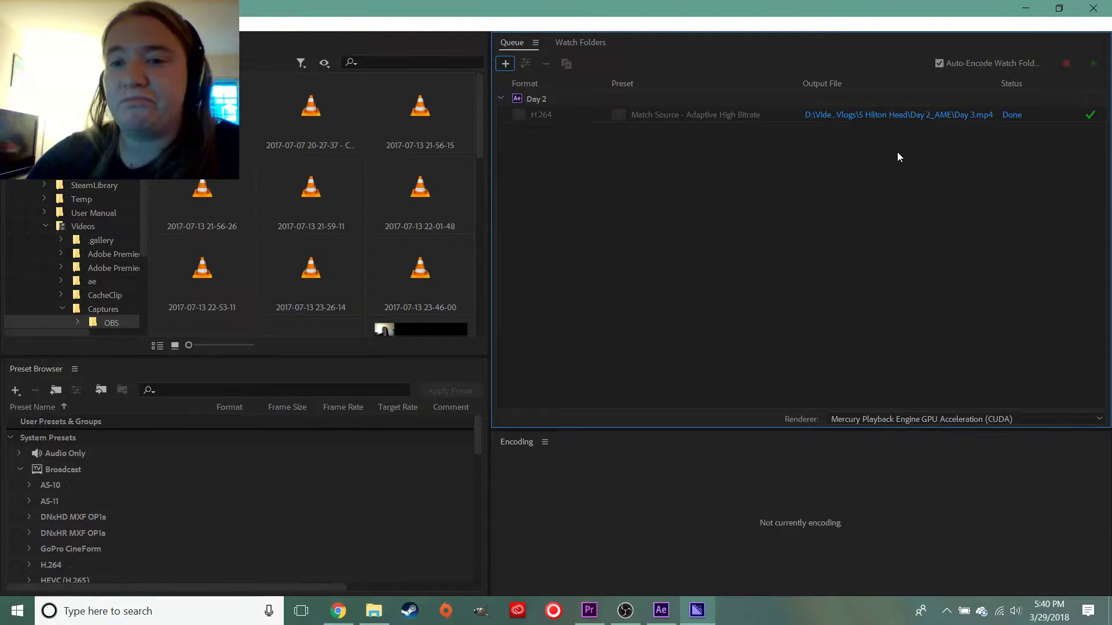
Close Media Encoder and After Effects and return to Premiere Pro
click(1093, 6)
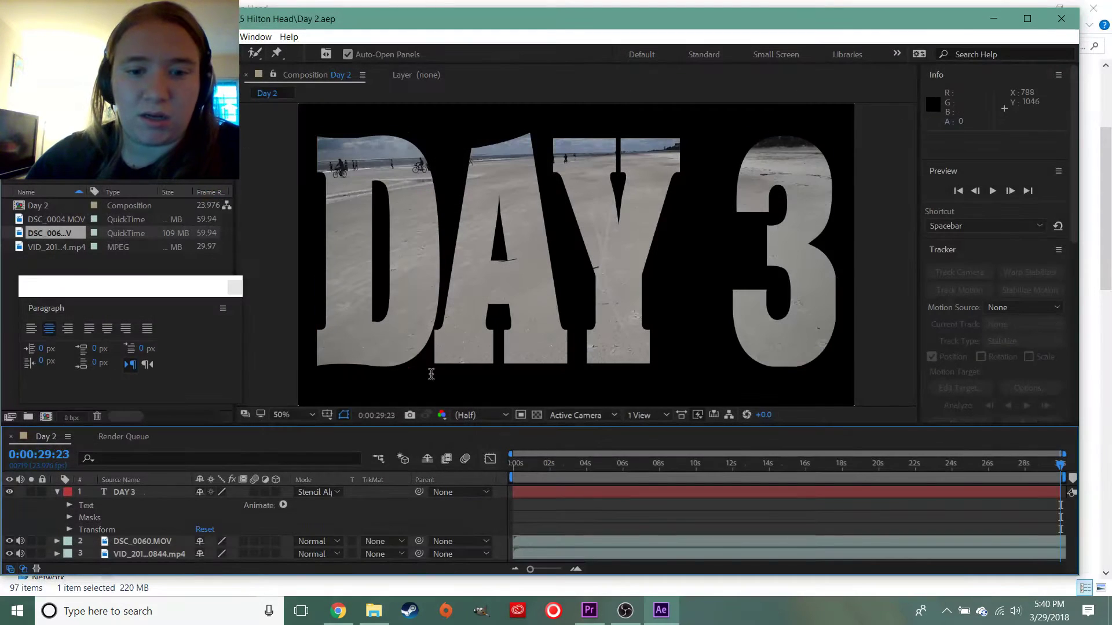
click(1061, 18)
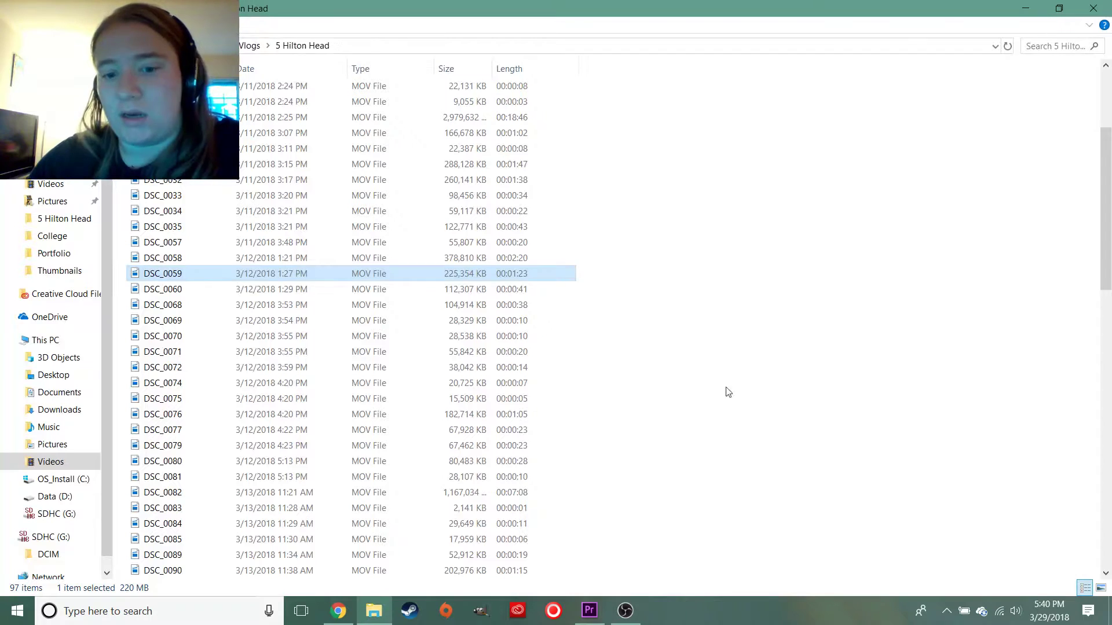
click(590, 610)
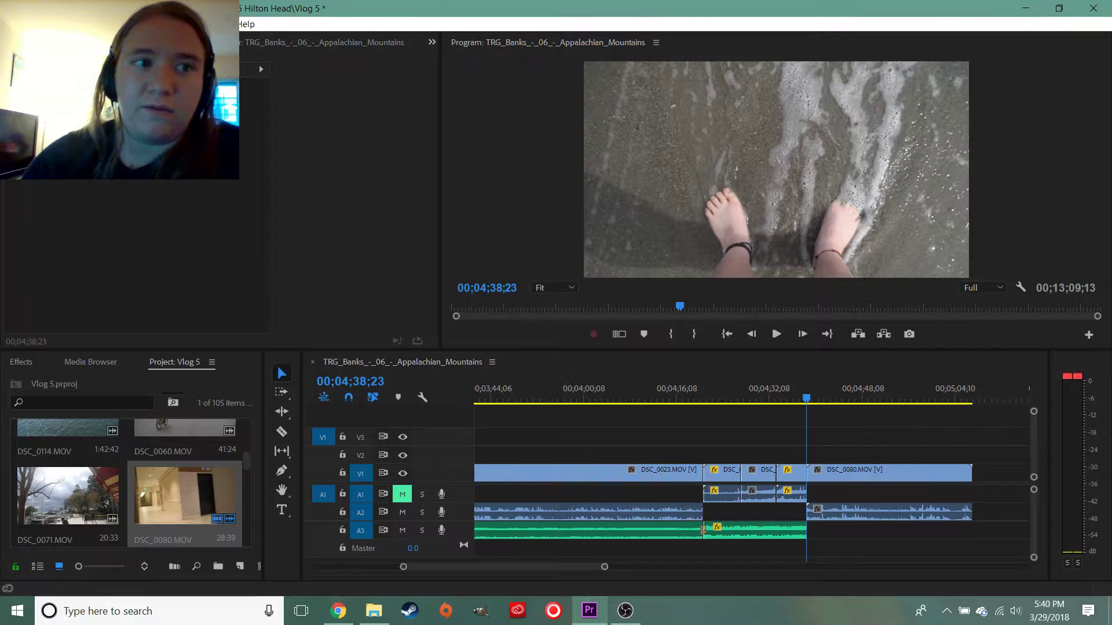
Try to import media into the Vlog 5 project, waiting for Premiere Pro to respond
click(10, 23)
click(38, 369)
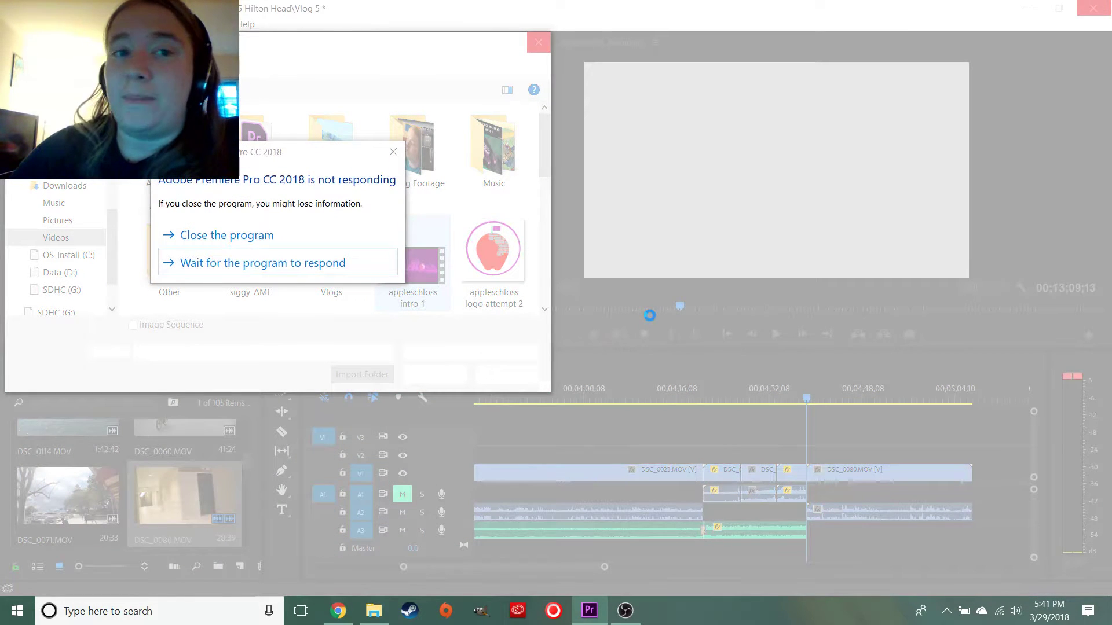
click(259, 264)
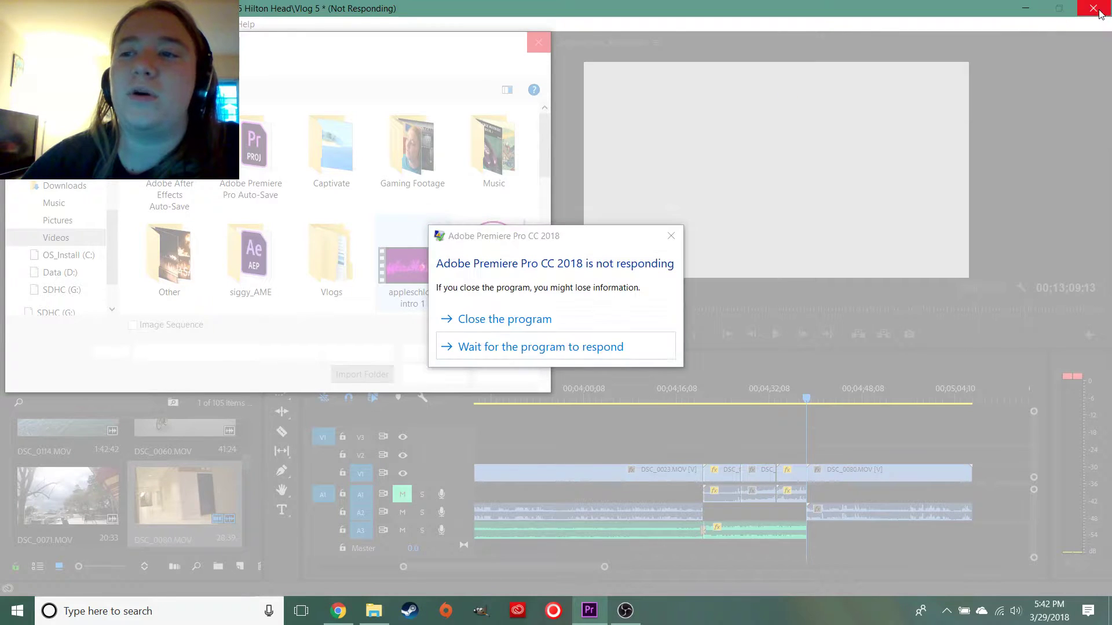
Force-close the frozen Premiere Pro, relaunch Adobe Premiere Pro CC 2018, and reopen the Vlog 5 project
click(516, 319)
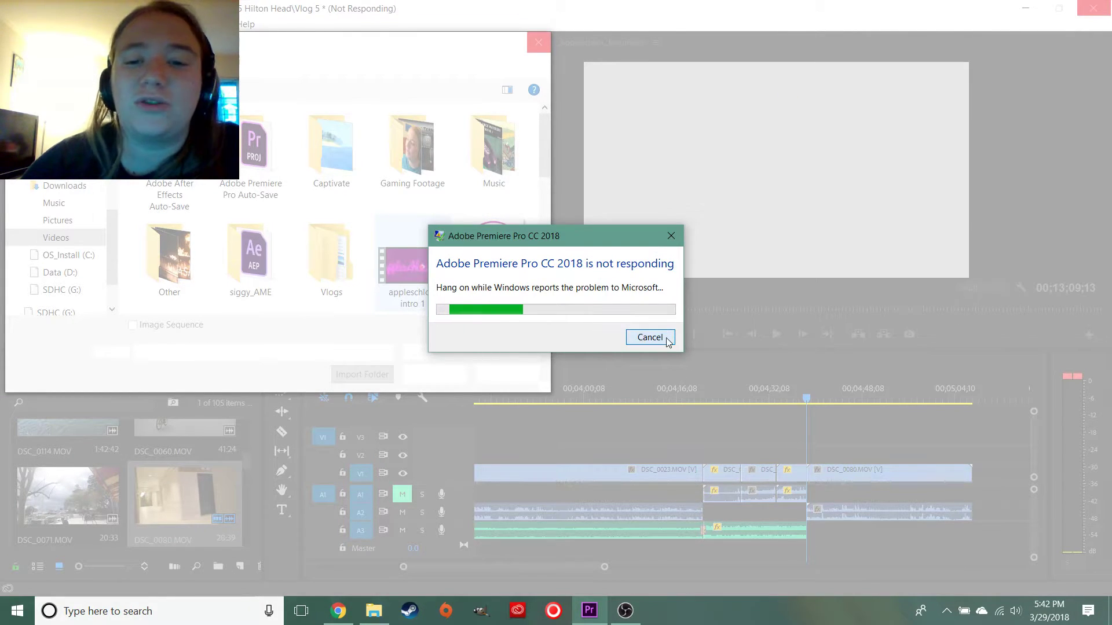
click(206, 613)
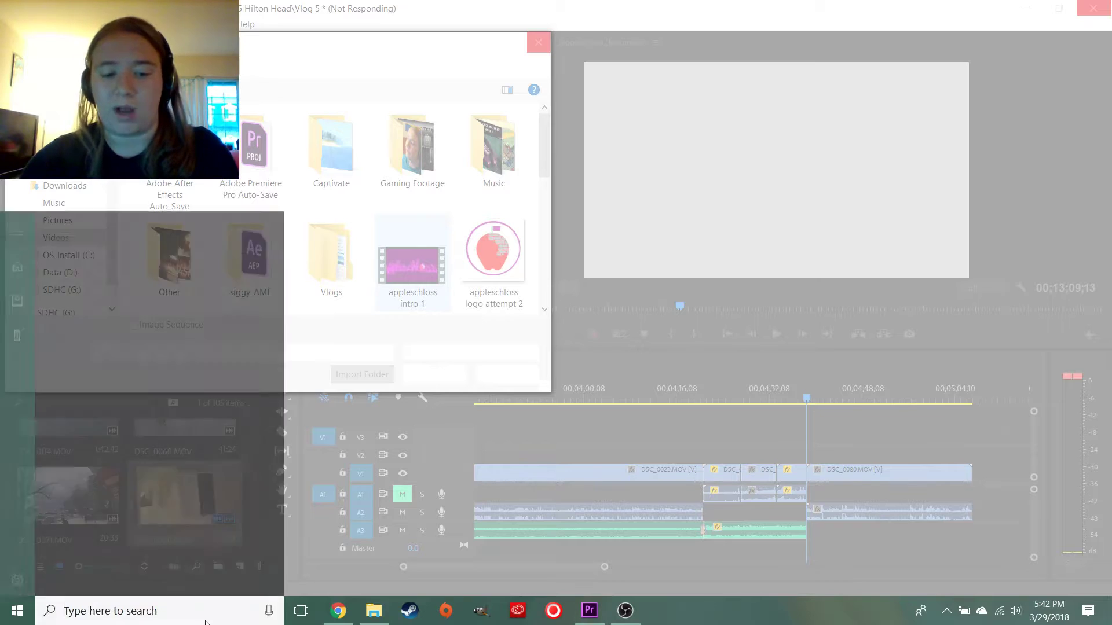
text(premi)
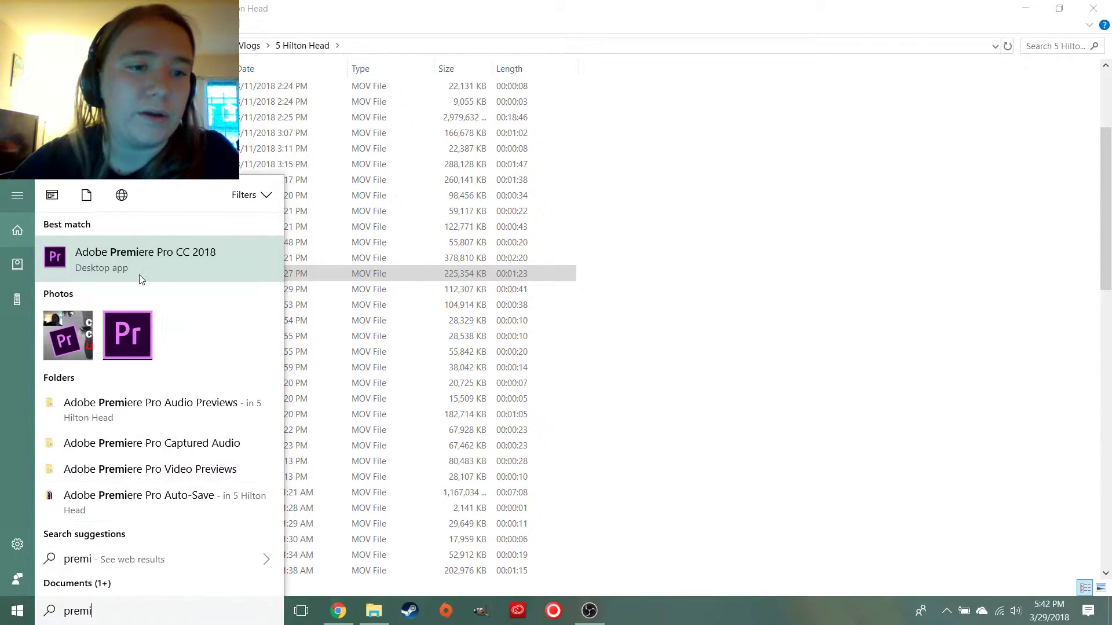
click(142, 257)
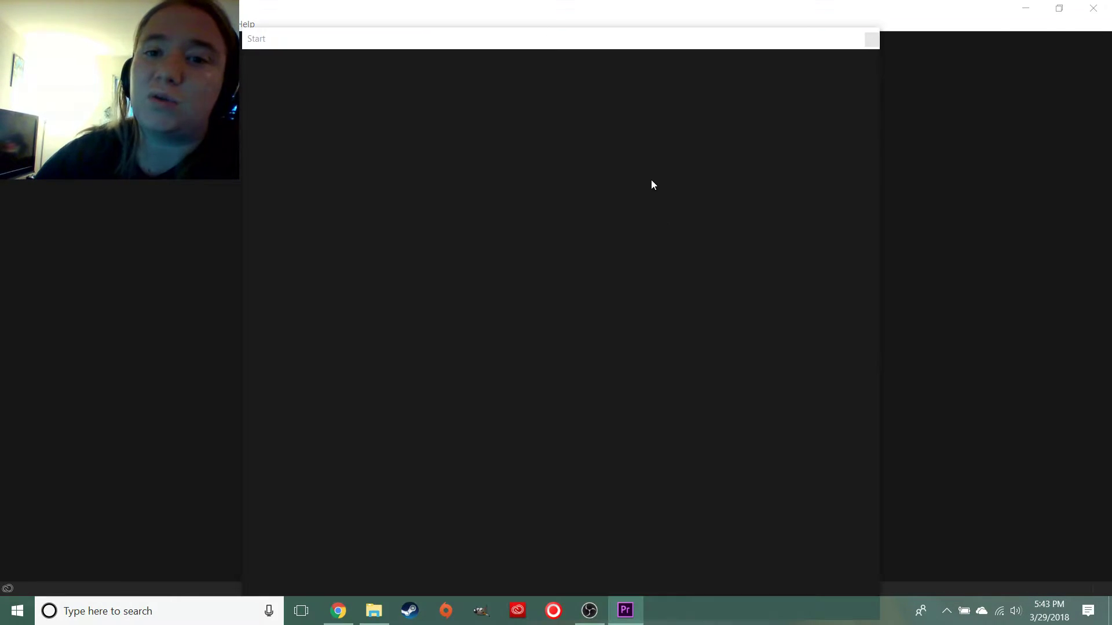
click(476, 224)
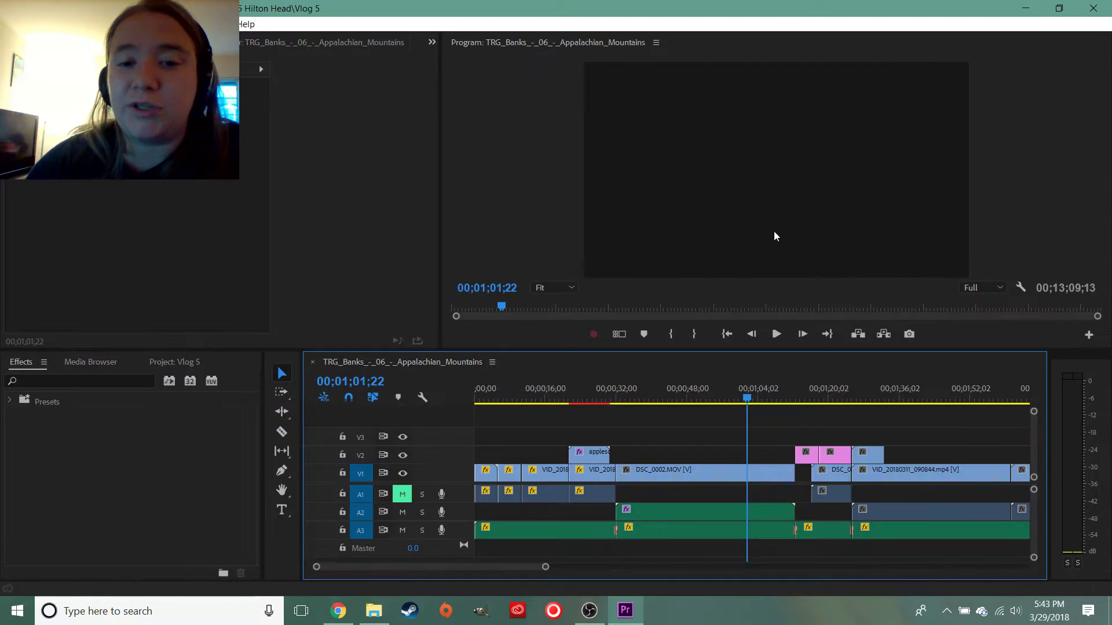
Move DSC_0033.MOV and the clip before it onto V3 further along, and shift DSC_0023.MOV back to follow DSC_0020.MOV
drag(522, 568, 581, 570)
click(576, 399)
drag(578, 400, 825, 409)
drag(602, 568, 689, 571)
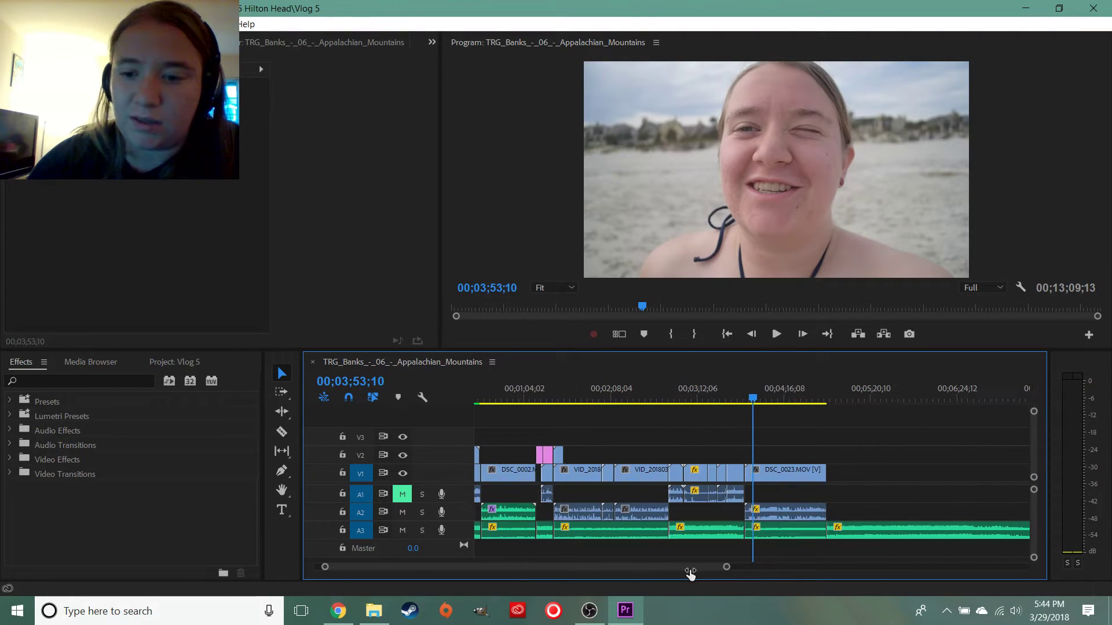
click(687, 391)
drag(727, 571, 640, 574)
drag(796, 494, 766, 476)
drag(715, 437, 919, 443)
scroll(585, 566, down, 4)
drag(857, 474, 773, 473)
Raise DSC_0020.MOV to V2 and move DSC_0023.MOV on V1 to start at 00;03;23;22
drag(674, 468, 673, 453)
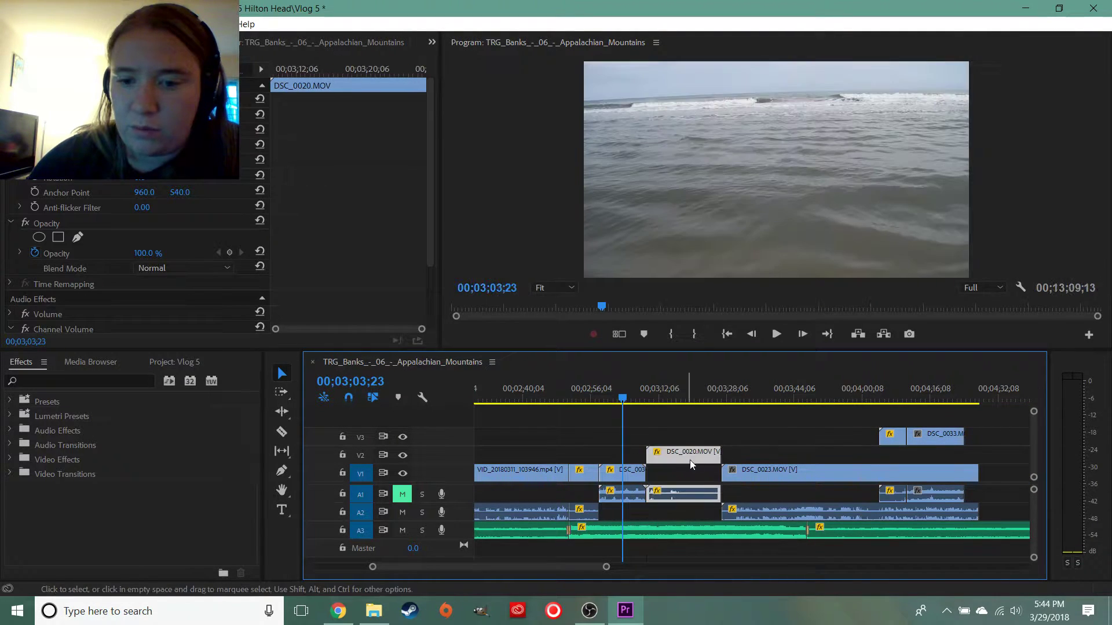
click(701, 399)
drag(702, 400, 709, 397)
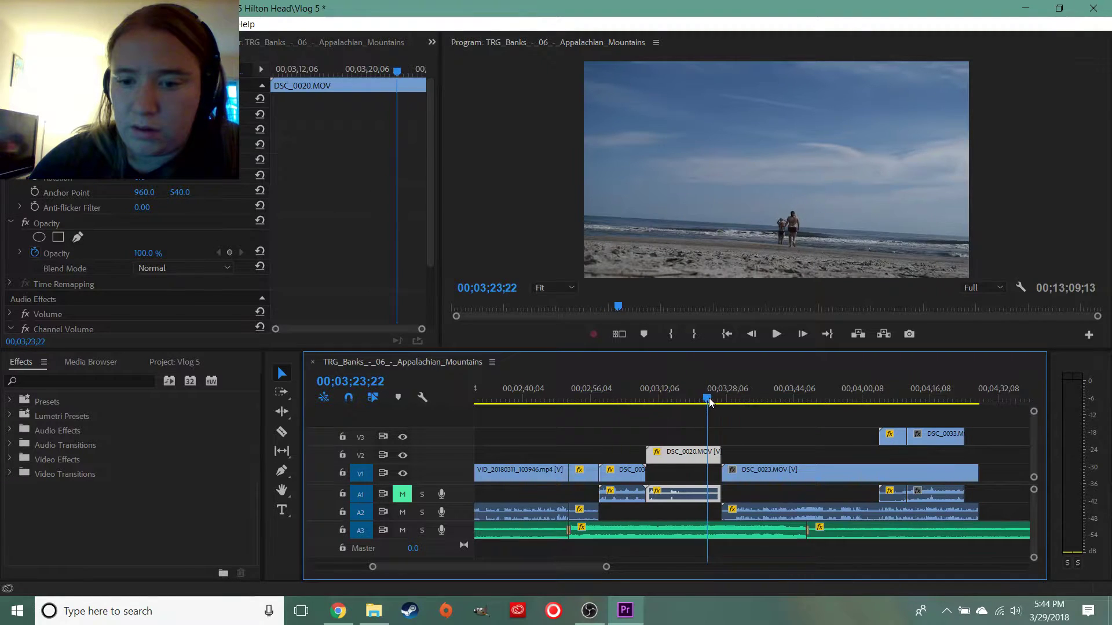
drag(736, 470, 725, 472)
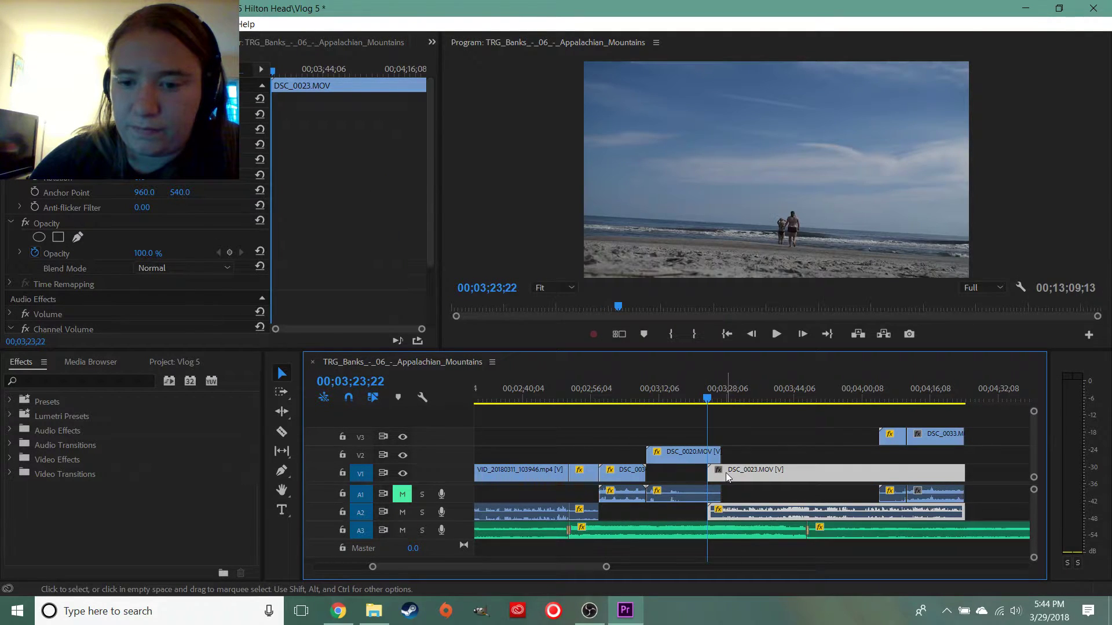
Cut the A3 music at 00;03;23;22, delete the piece after the cut, and slide the following music segment against it
key(c)
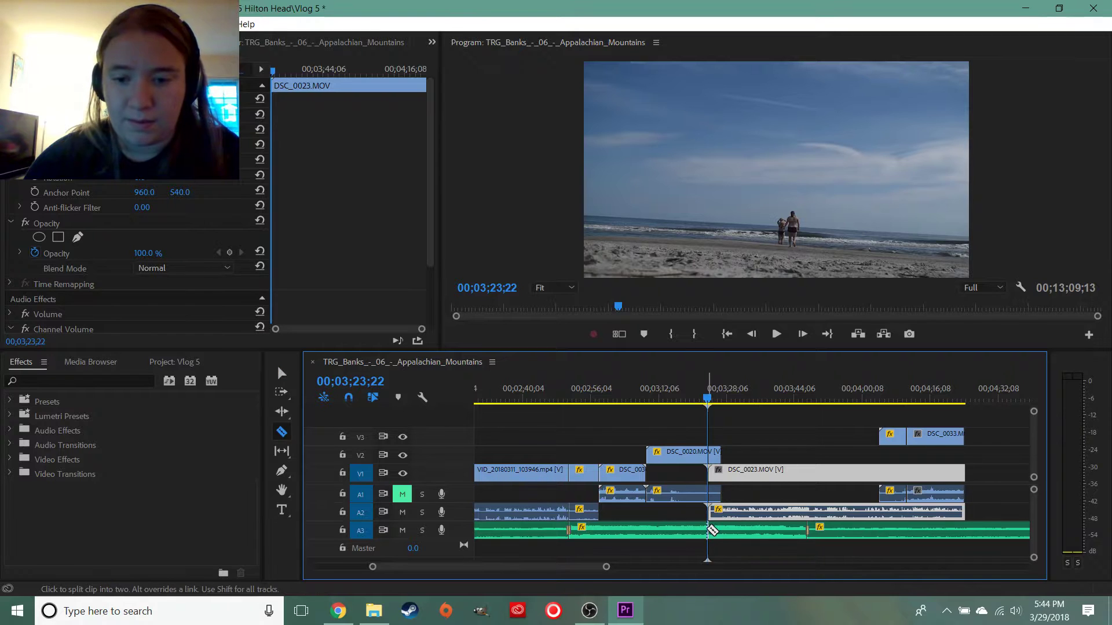
click(705, 529)
key(v)
click(734, 530)
key(Delete)
drag(857, 531, 757, 532)
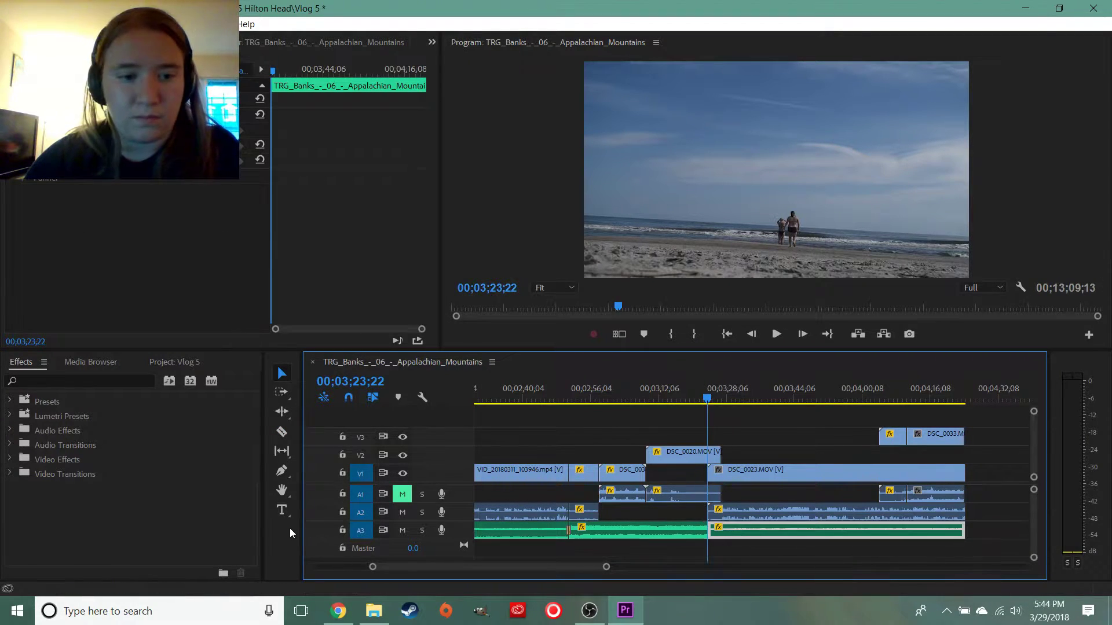
Apply a Constant Power crossfade to the music cut on A3 at 00;03;23;22
click(10, 431)
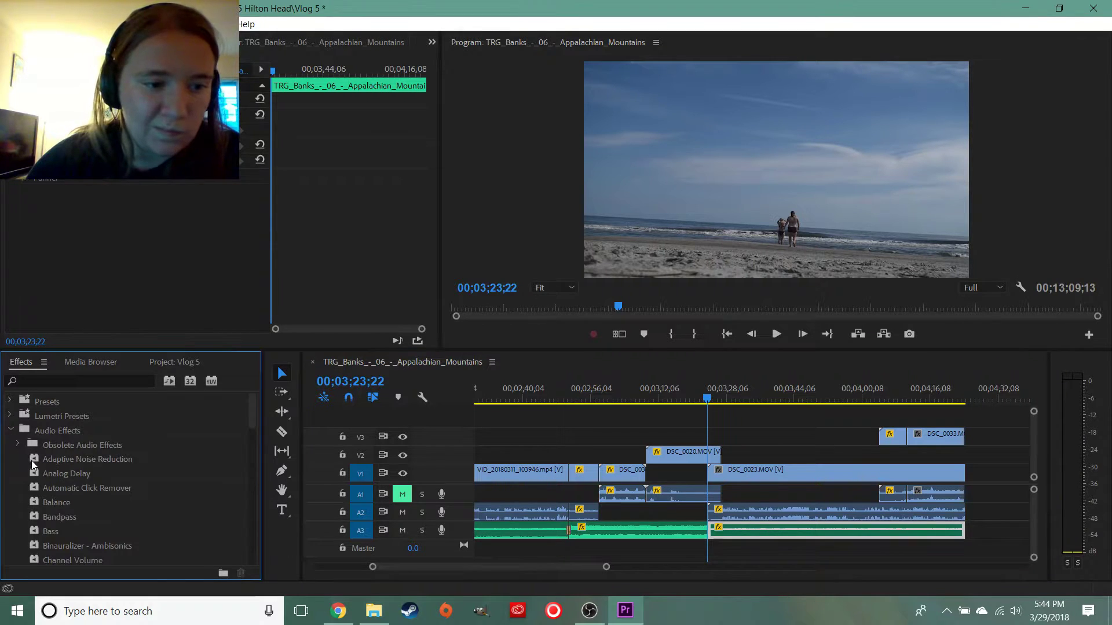
click(10, 431)
click(9, 446)
click(19, 459)
mouse_move(78, 488)
mouse_down()
mouse_move(286, 512)
mouse_move(718, 531)
mouse_up()
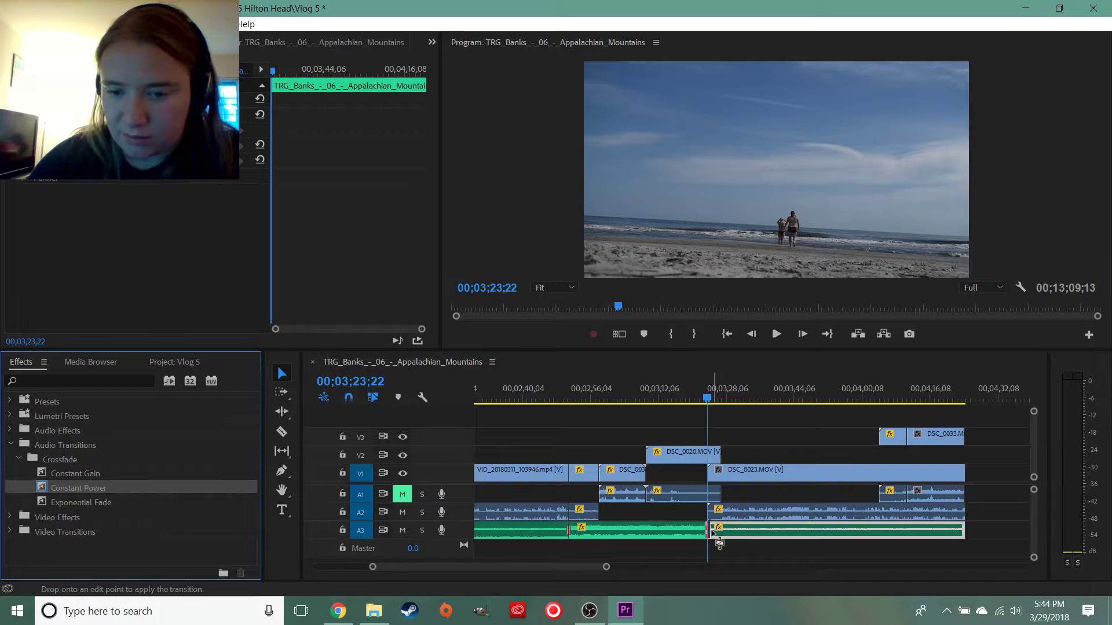
Move DSC_0033.MOV and the clip before it from V3 down to V1, directly after DSC_0023.MOV
click(897, 442)
drag(898, 441, 978, 472)
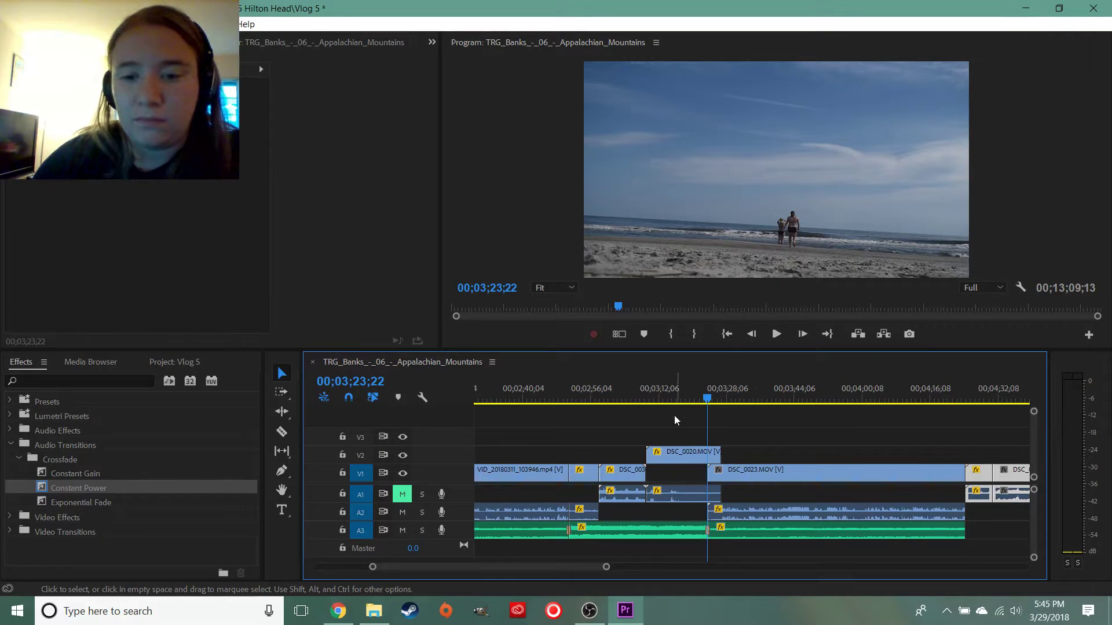
Cut the V1 clip before DSC_0020.MOV at 00;03;06;25, delete the remainder, and shift DSC_0020.MOV and DSC_0023.MOV back to close the gap
drag(589, 401, 634, 408)
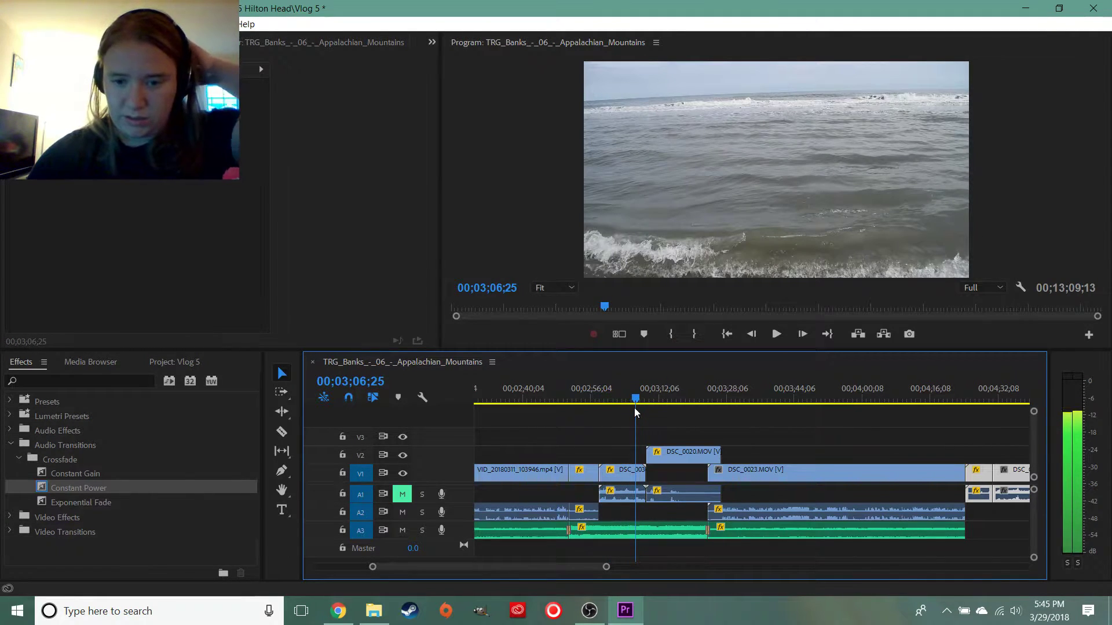
key(ctrl+k)
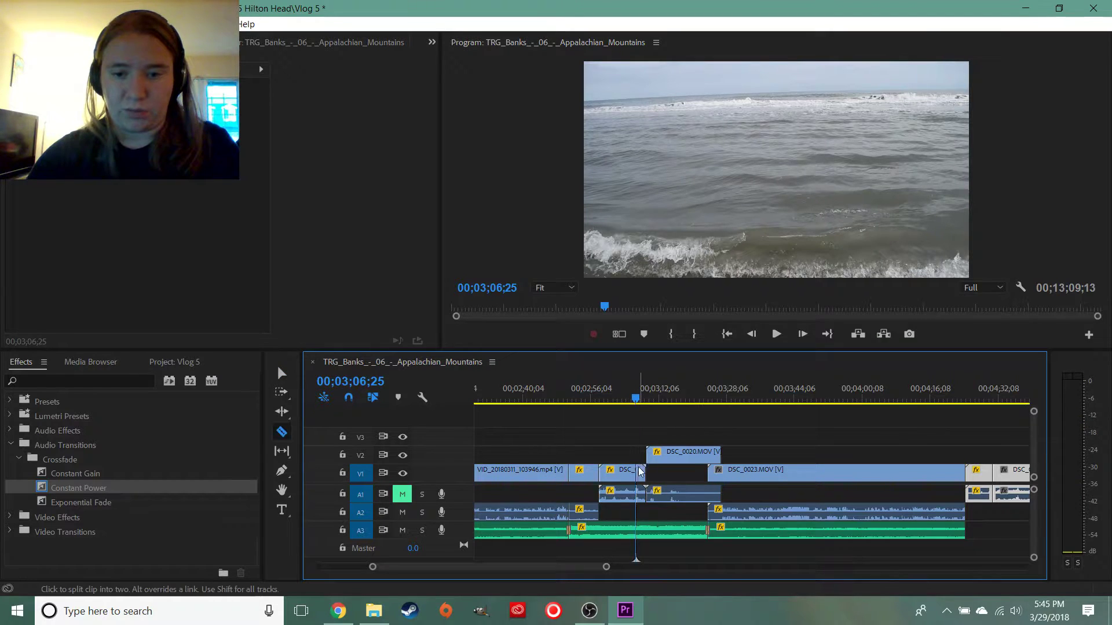
click(641, 472)
key(Delete)
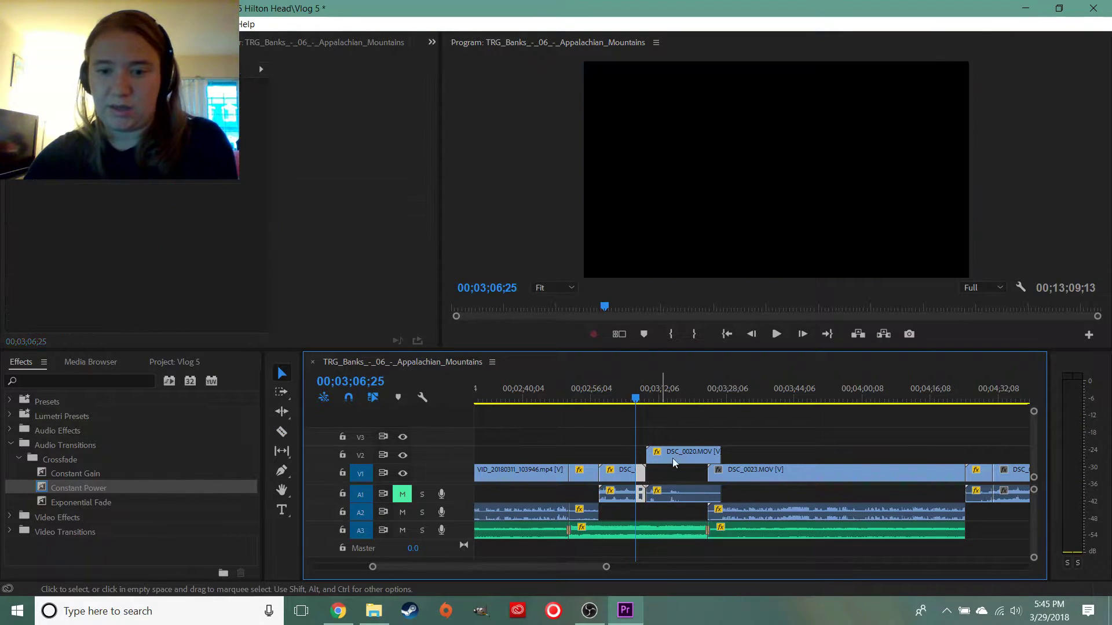
drag(688, 455, 676, 457)
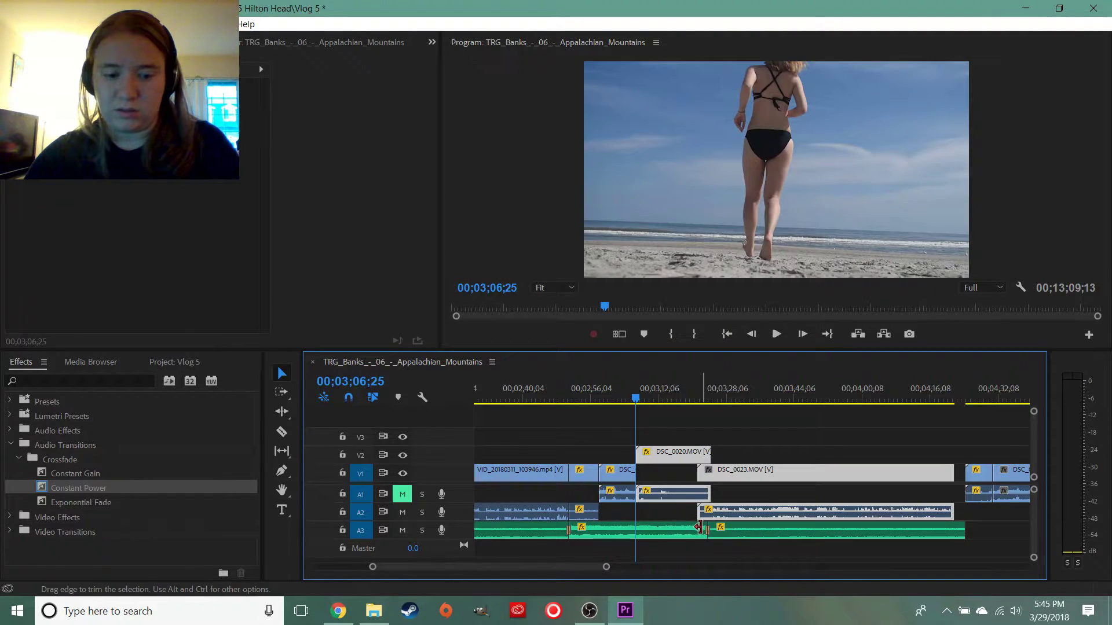
Slide the A3 music segment back to start with DSC_0023.MOV and apply a Constant Power crossfade to that cut
drag(747, 534, 724, 533)
drag(98, 493, 699, 534)
Move the last two clips against the end of DSC_0023.MOV and join the next A3 music segment there with a Constant Power crossfade
drag(509, 569, 530, 569)
mouse_move(756, 472)
mouse_down()
mouse_move(758, 460)
mouse_move(764, 483)
mouse_move(753, 484)
mouse_up()
drag(853, 531, 724, 539)
drag(111, 491, 722, 532)
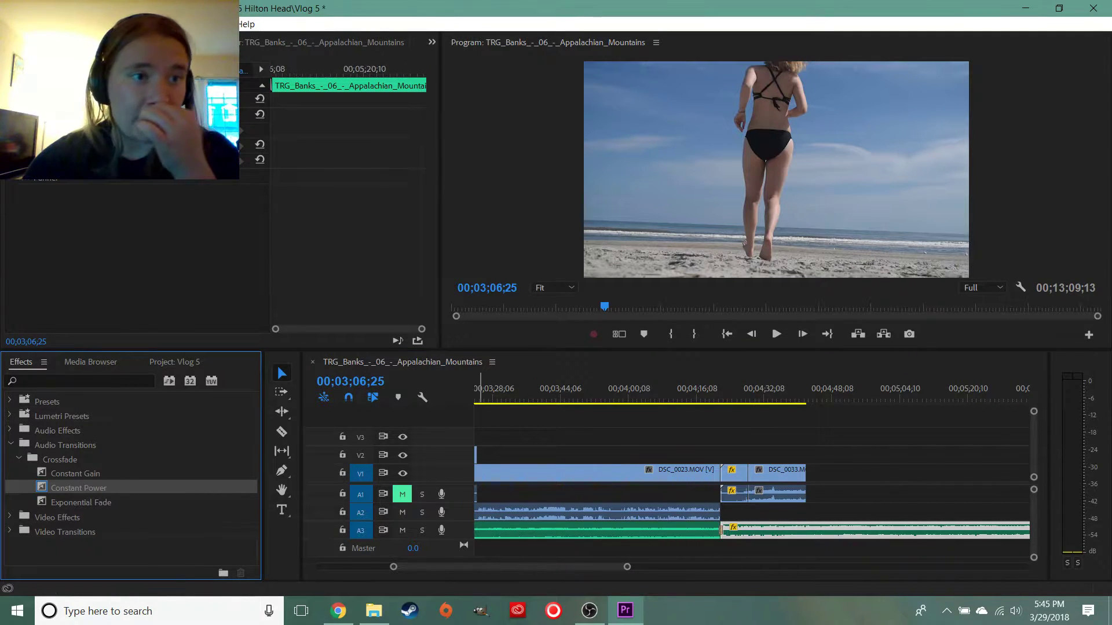
Save the project and open the media import dialog
key(alt+f)
key(s)
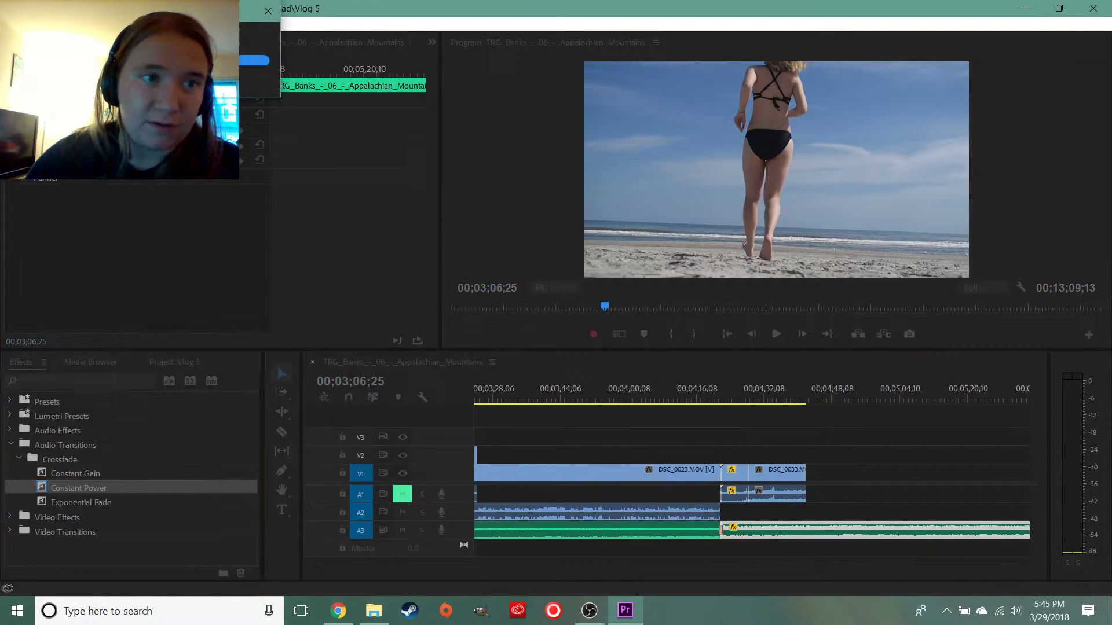
key(alt+f)
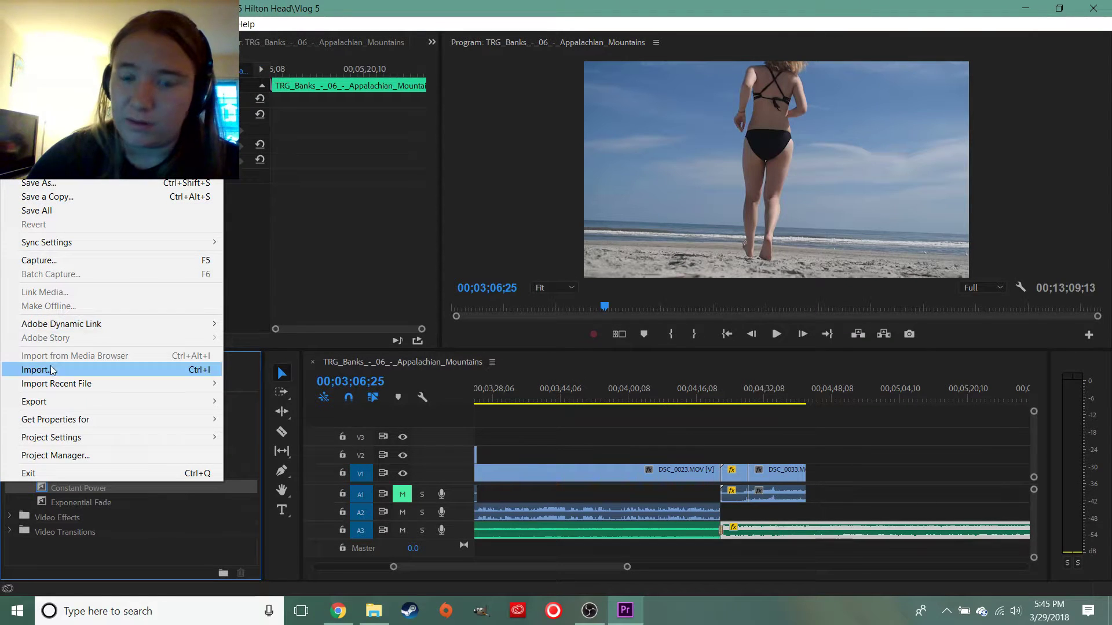
click(191, 364)
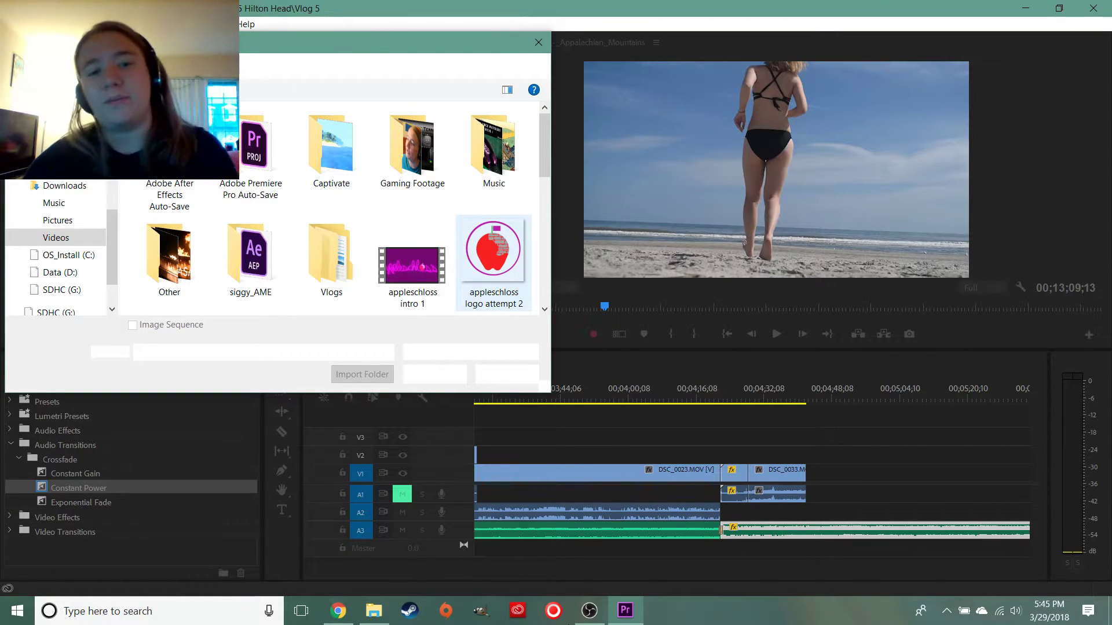
Switch to File Explorer and look through the files of the 5 Hilton Head folder for the Day 3 title video
click(374, 611)
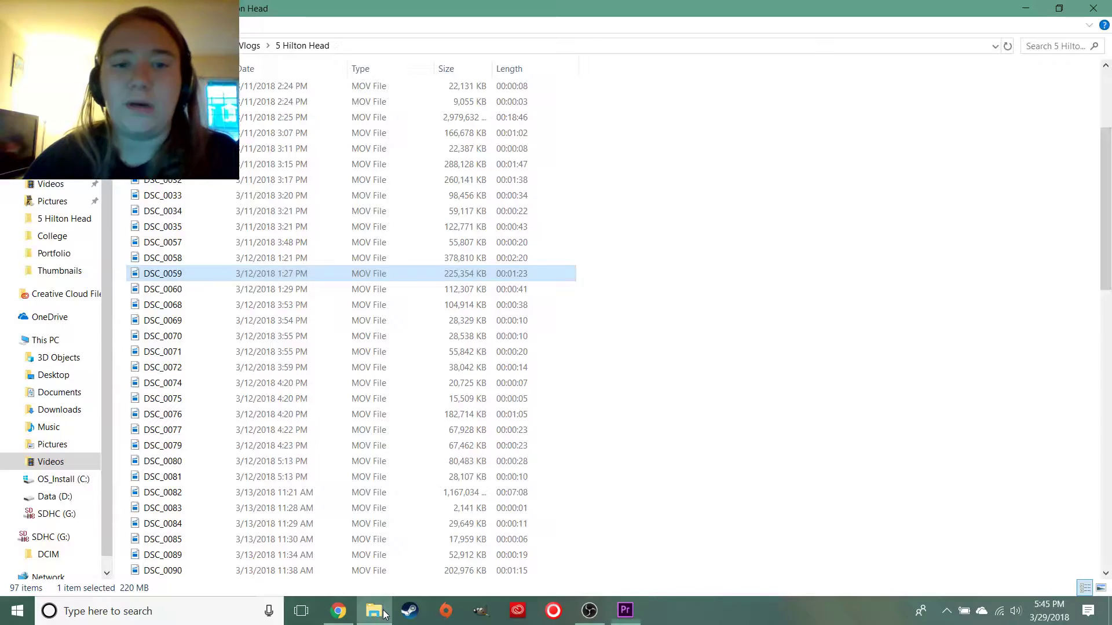
scroll(334, 156, up, 4)
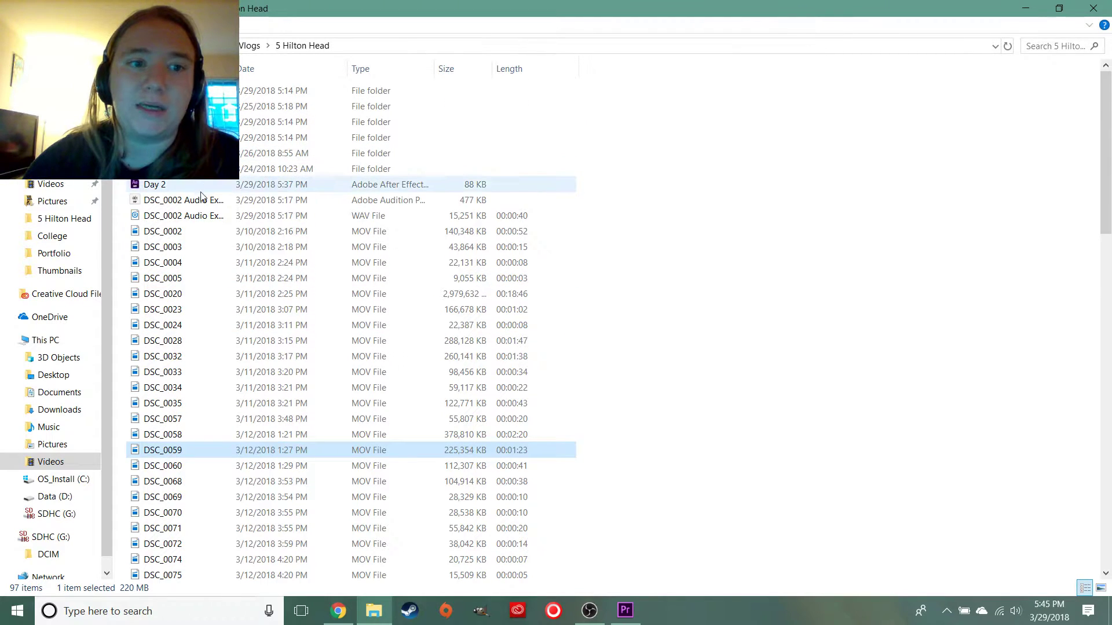
click(250, 46)
double_click(461, 109)
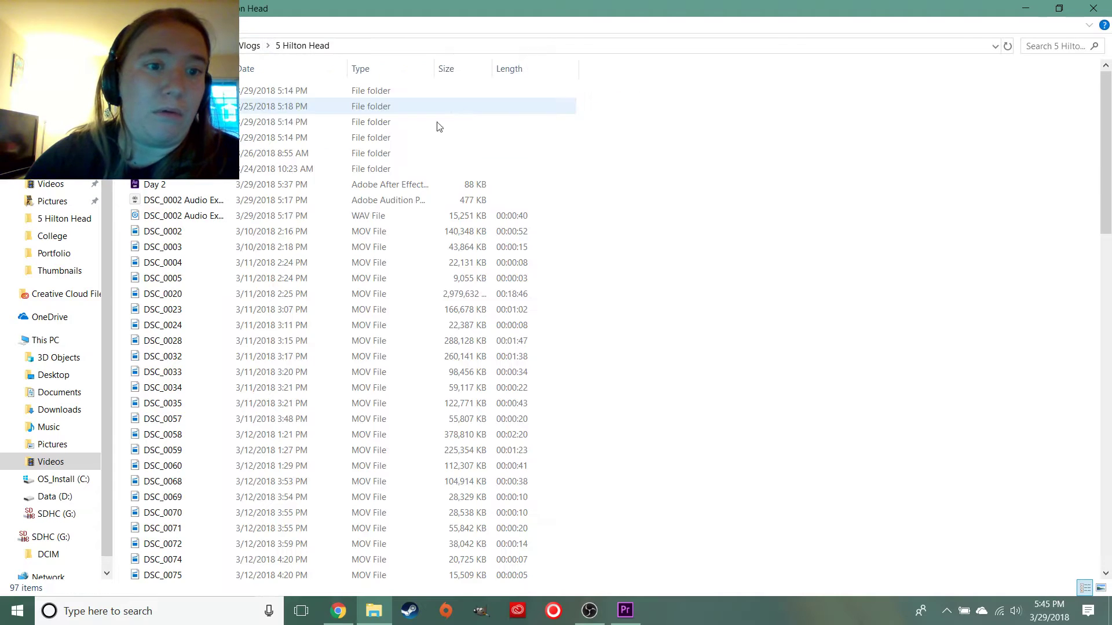
scroll(179, 256, down, 20)
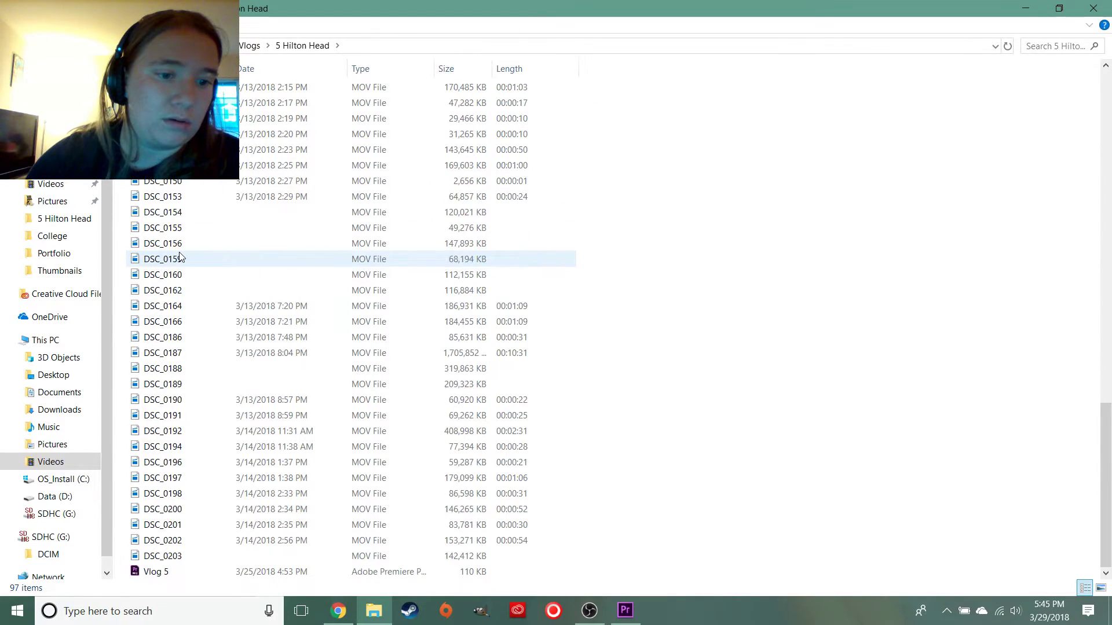
scroll(176, 383, up, 20)
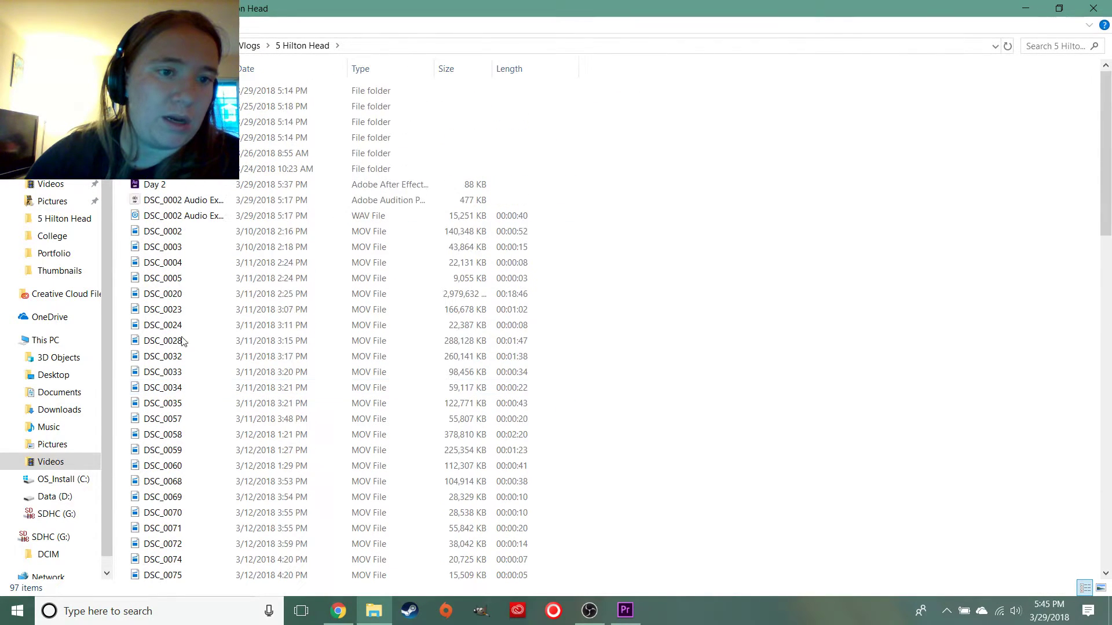
Check the subfolders of 5 Hilton Head, including phone and Day 2_AME, for the rendered Day 3 title video
double_click(191, 168)
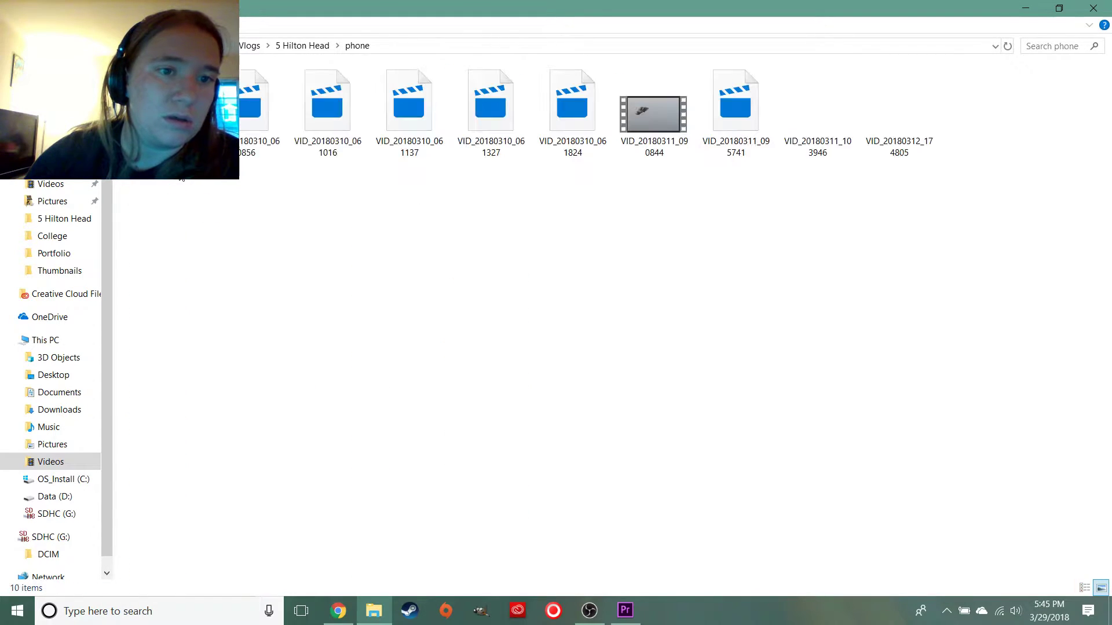
click(304, 45)
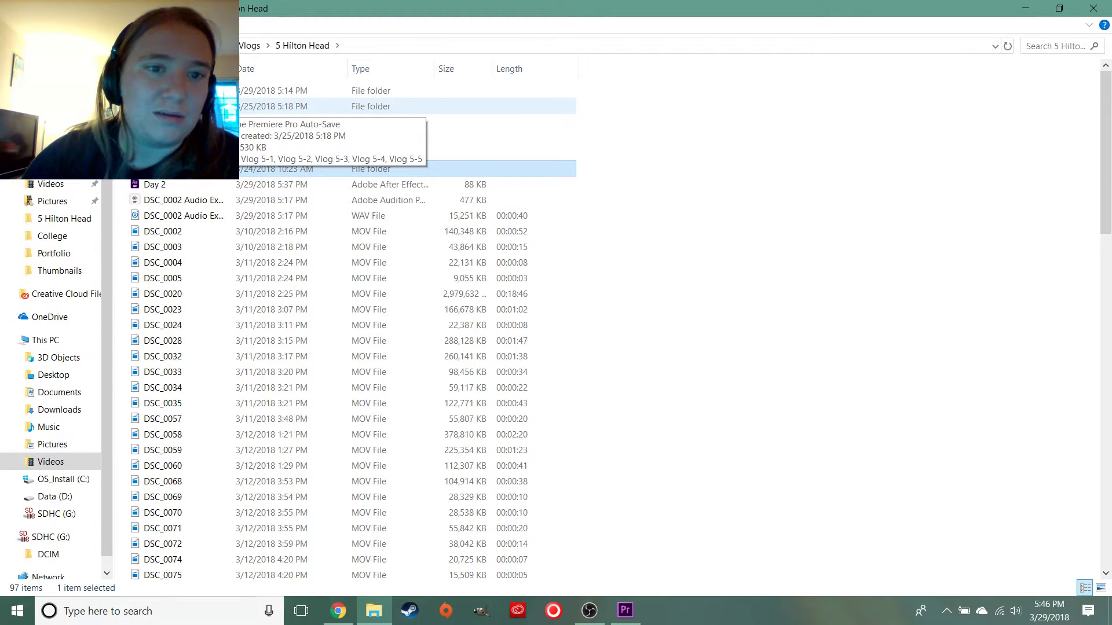
double_click(229, 106)
click(306, 51)
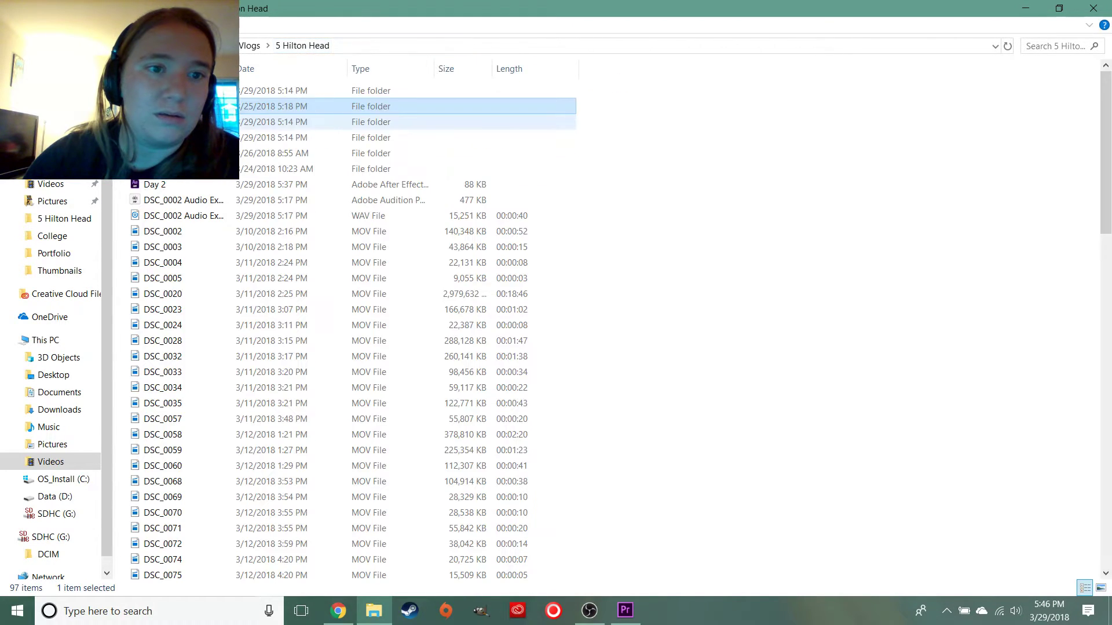
double_click(298, 137)
click(300, 46)
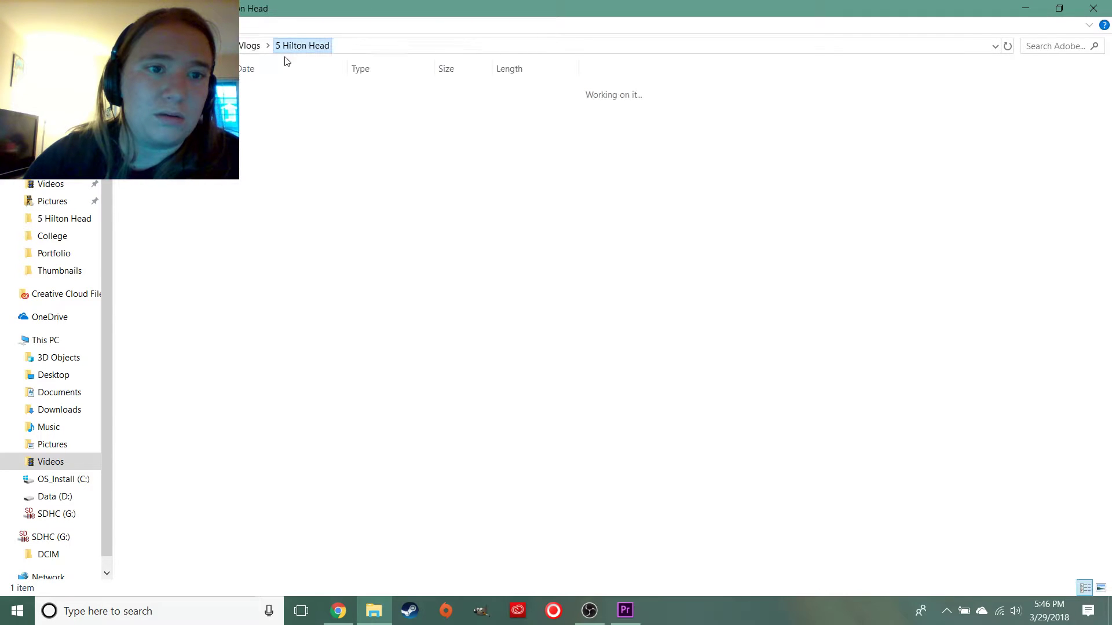
double_click(259, 80)
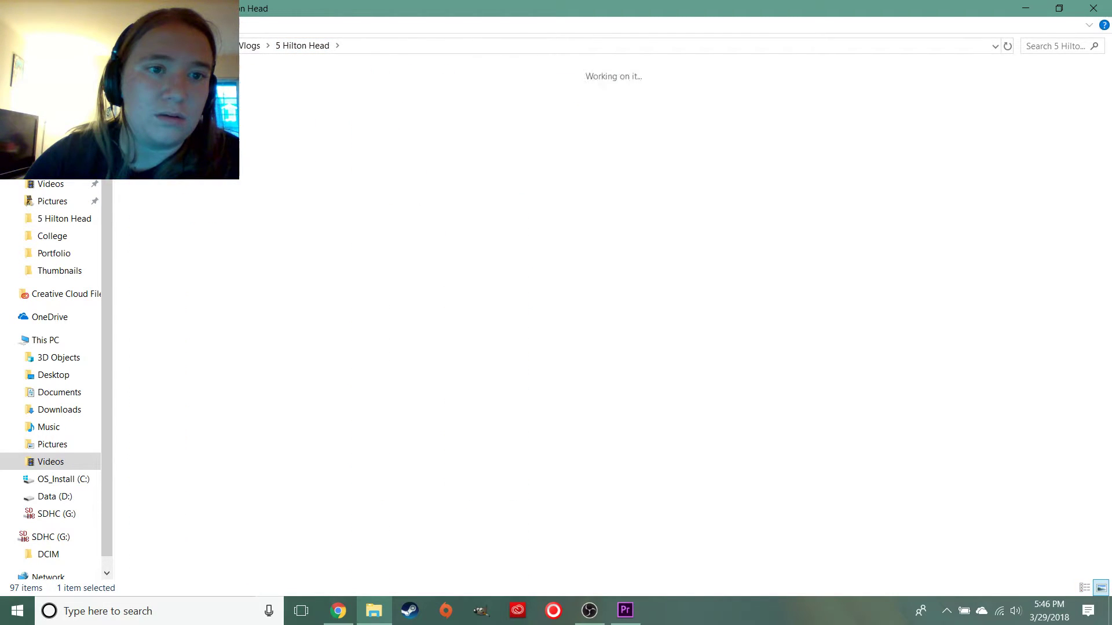
click(300, 46)
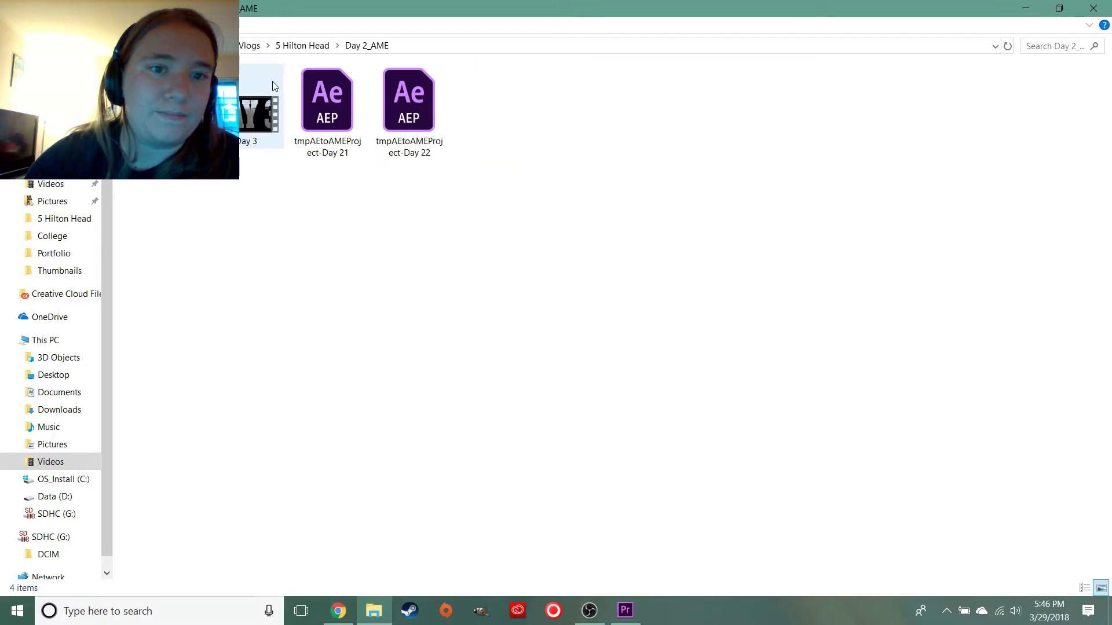
Try to place the Day 3 video on the timeline after DSC_0033.MOV, and force Premiere Pro to close
drag(260, 111, 831, 479)
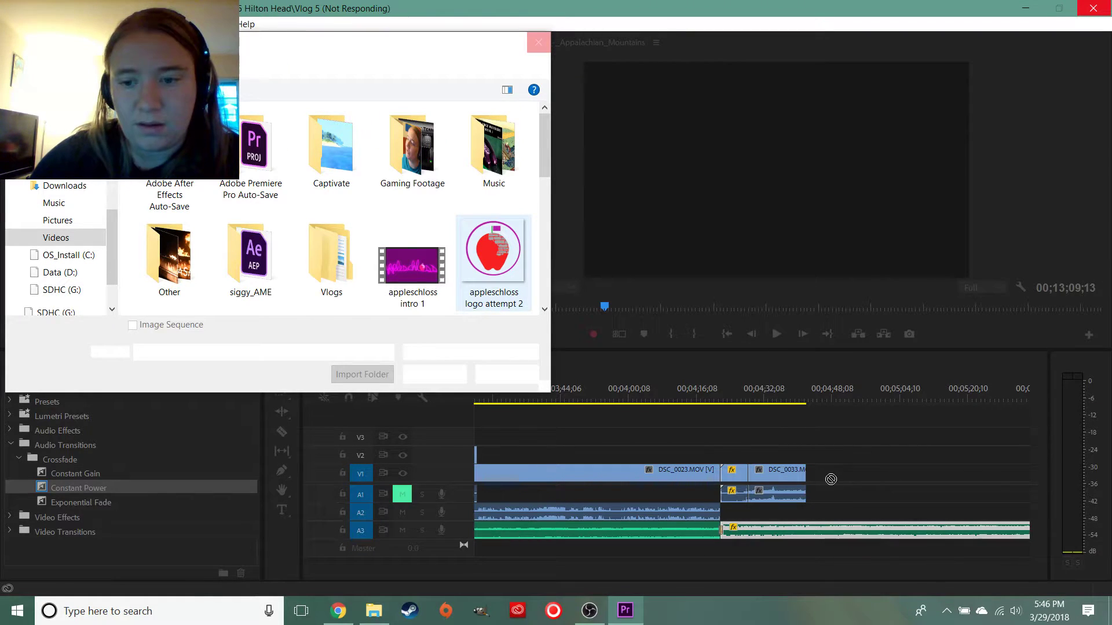
click(534, 50)
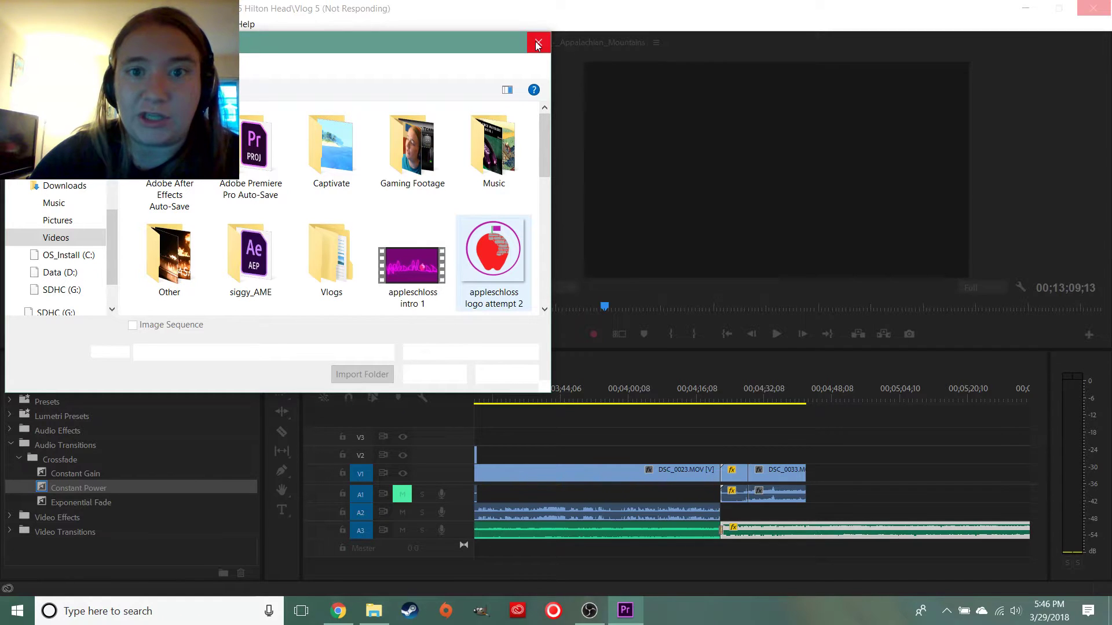
click(536, 43)
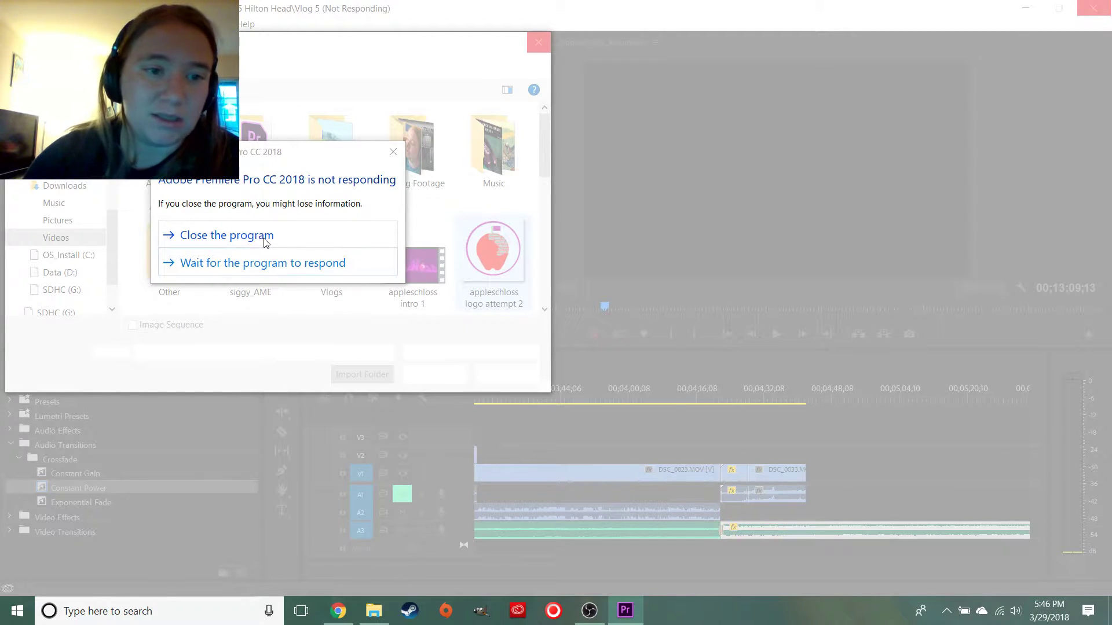
click(265, 242)
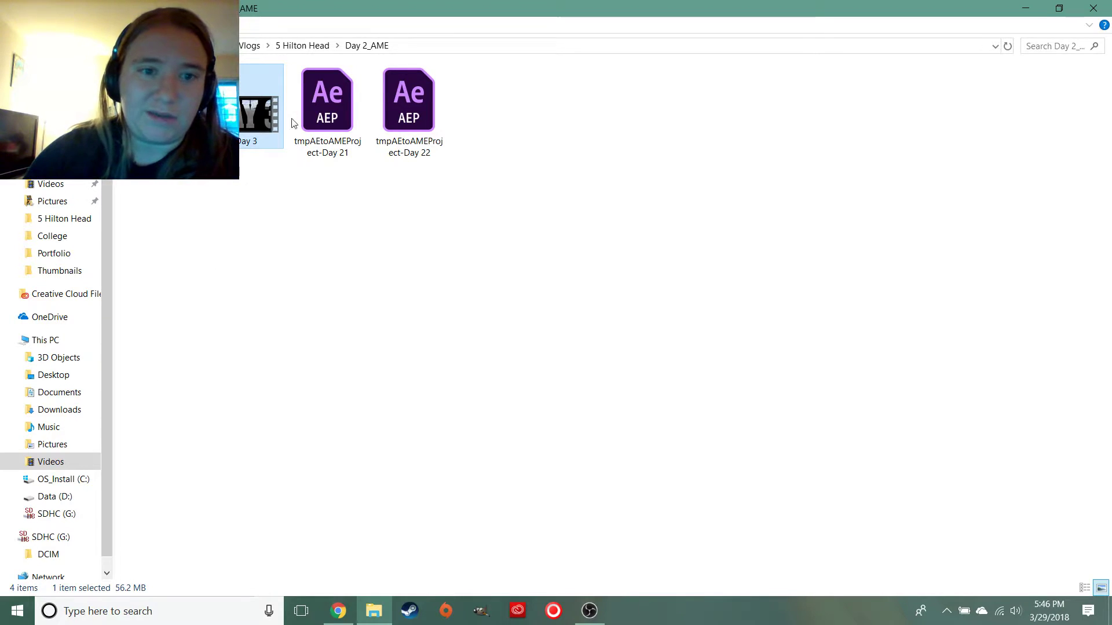
Go up to the YouTube folder in File Explorer and open the siggy After Effects project
click(301, 47)
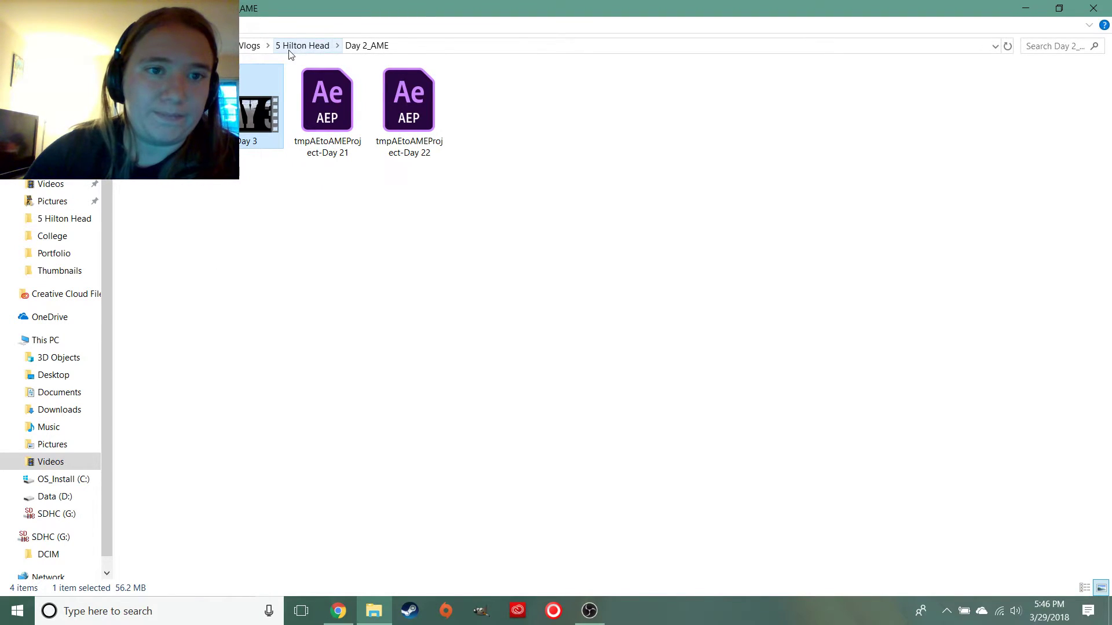
click(252, 46)
key(alt+Up)
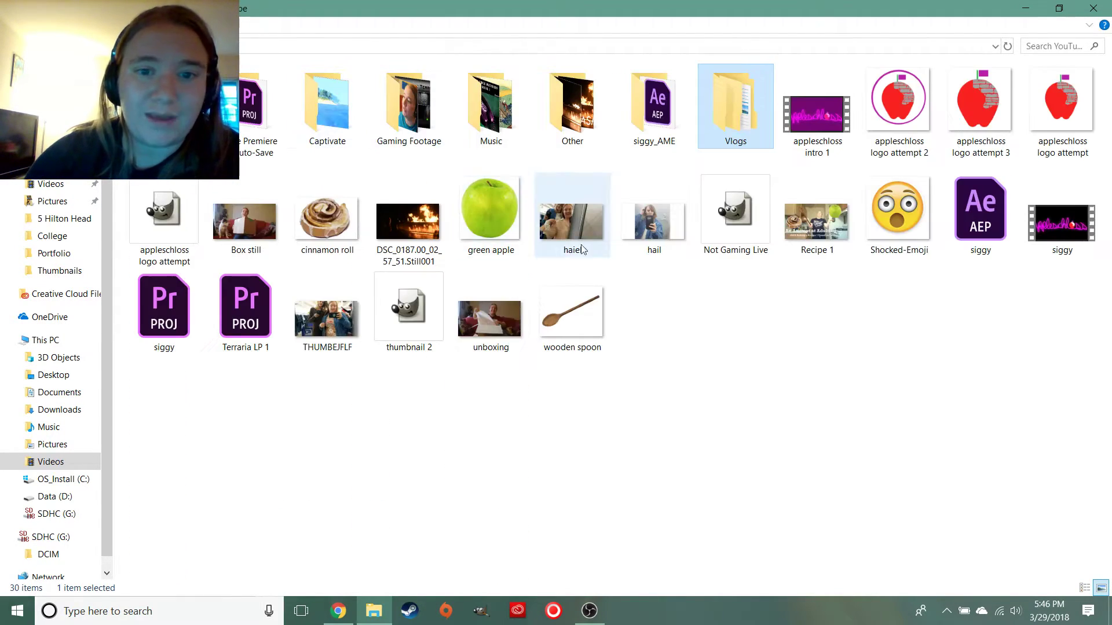
click(985, 198)
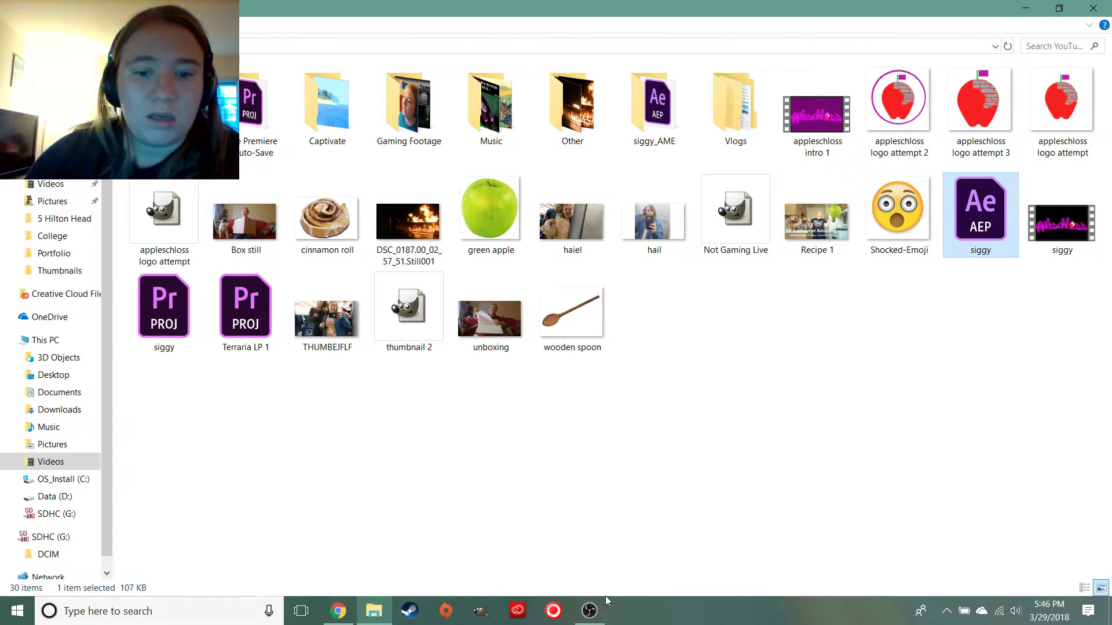
Search Windows for "premi" and relaunch Premiere Pro
click(113, 612)
text(premi)
click(172, 269)
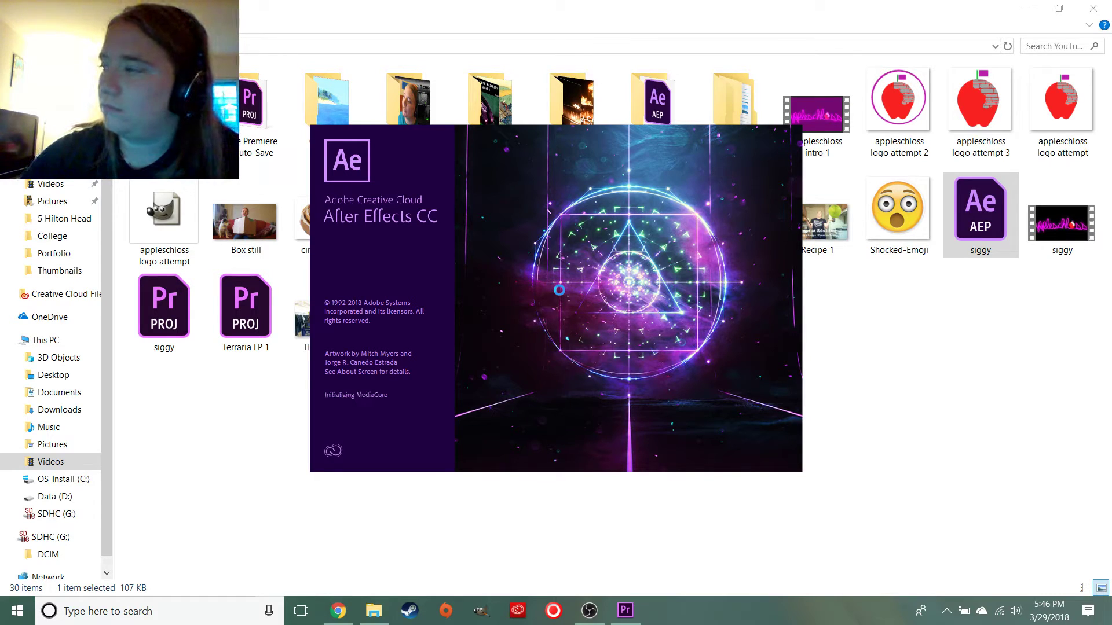
In After Effects, bring up Comp 1, return its playhead to 0:00:00:00, and expand the properties of Shape Layer 1
mouse_move(627, 615)
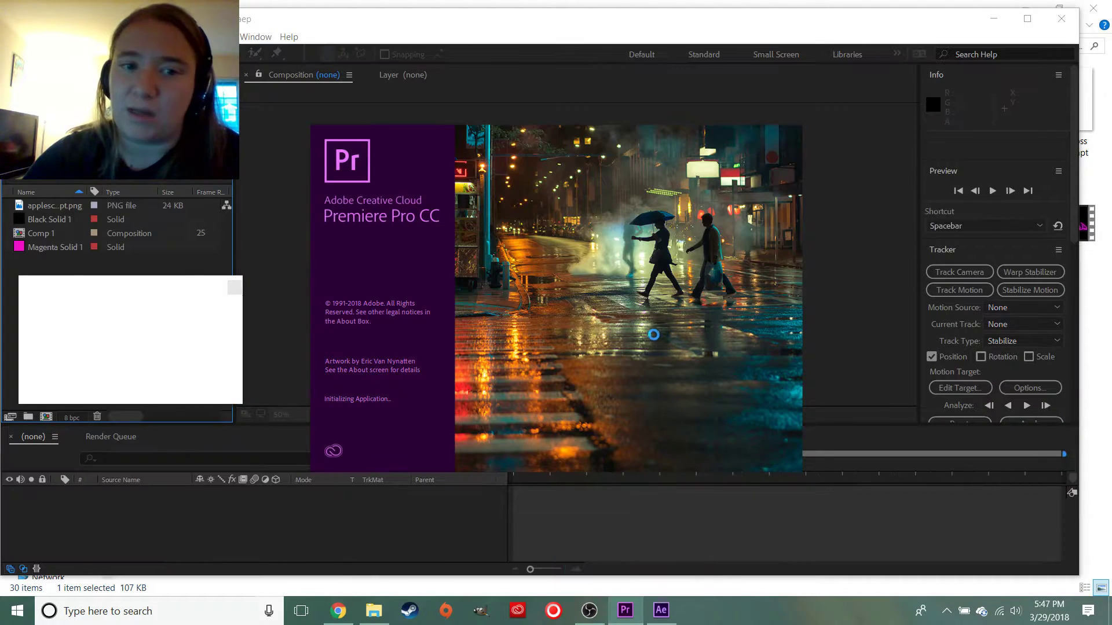
click(252, 172)
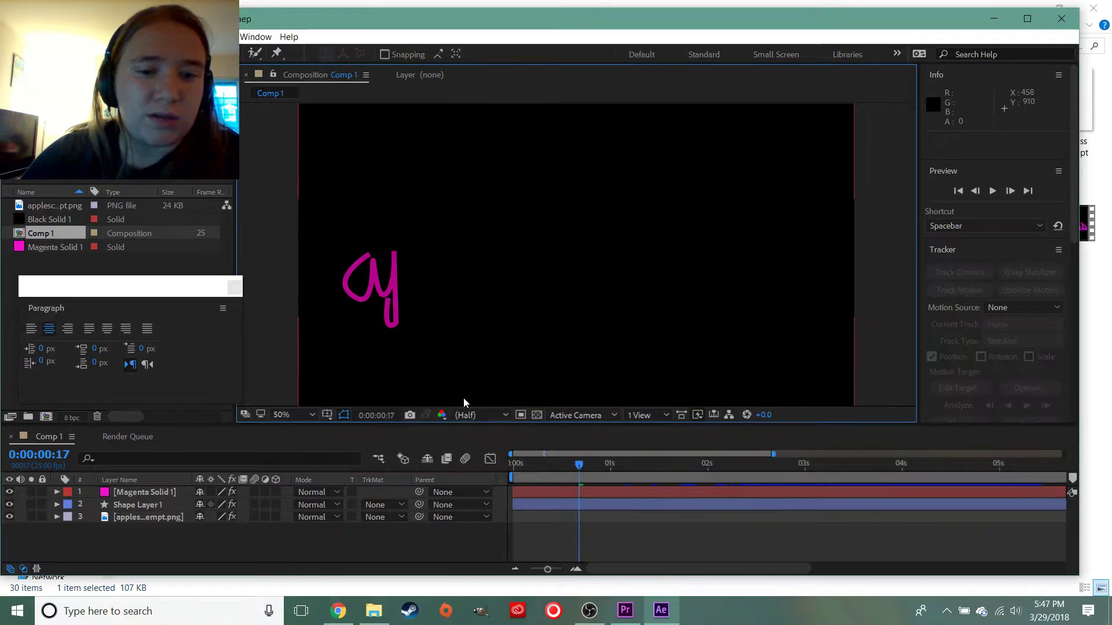
drag(575, 466, 514, 467)
click(57, 492)
click(58, 491)
click(56, 504)
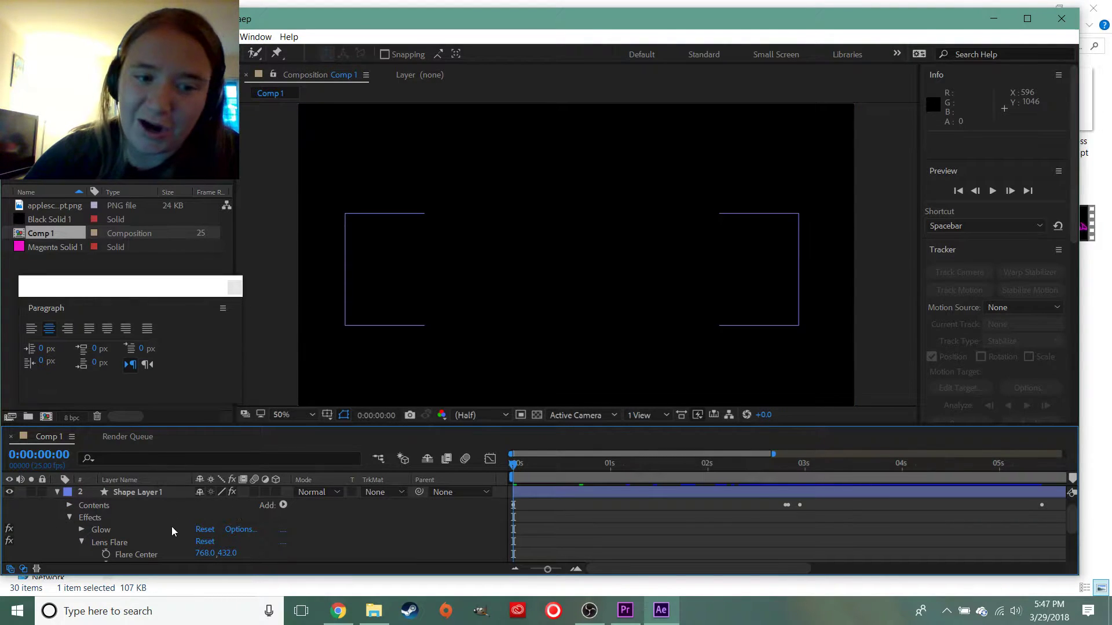
Examine the Glow and Lens Flare effect settings on Shape Layer 1
scroll(182, 523, down, 3)
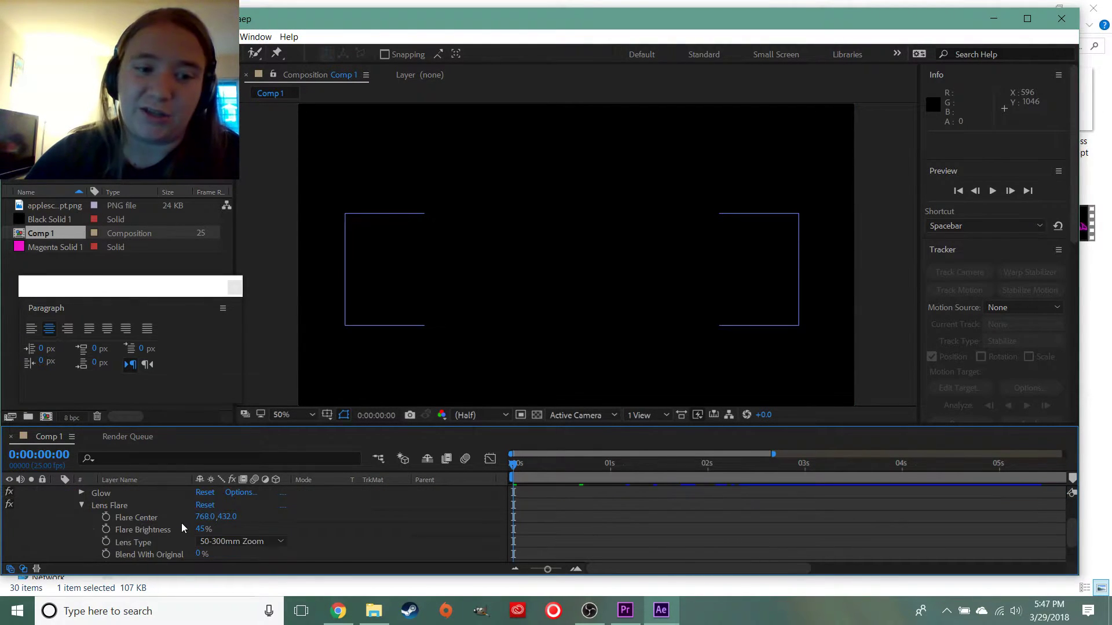
scroll(156, 522, up, 3)
scroll(155, 522, down, 2)
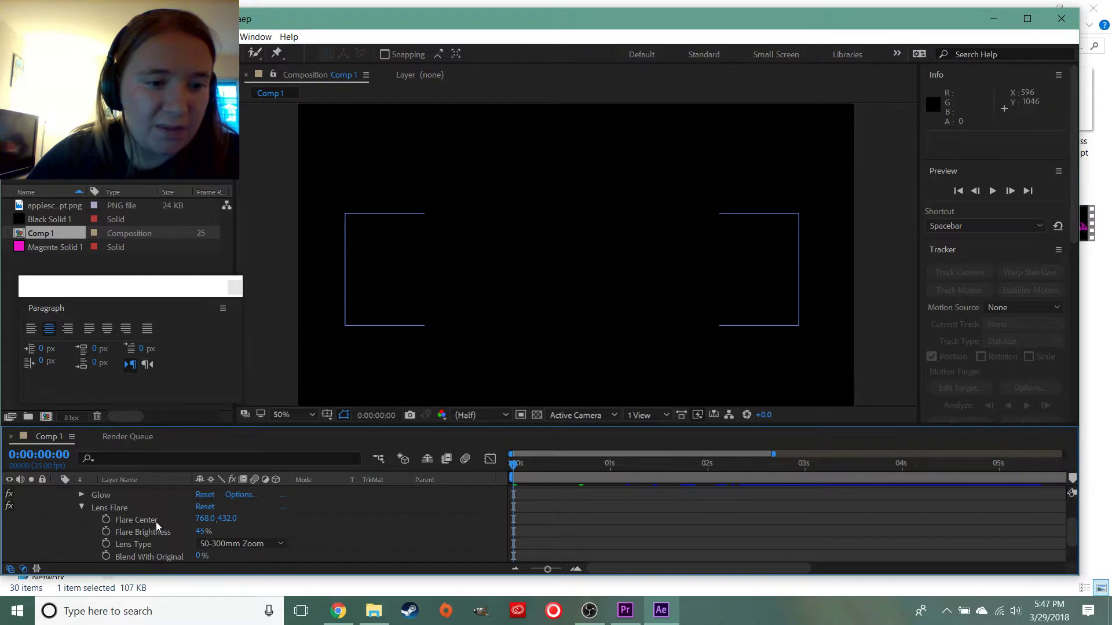
scroll(155, 522, up, 3)
scroll(155, 522, down, 4)
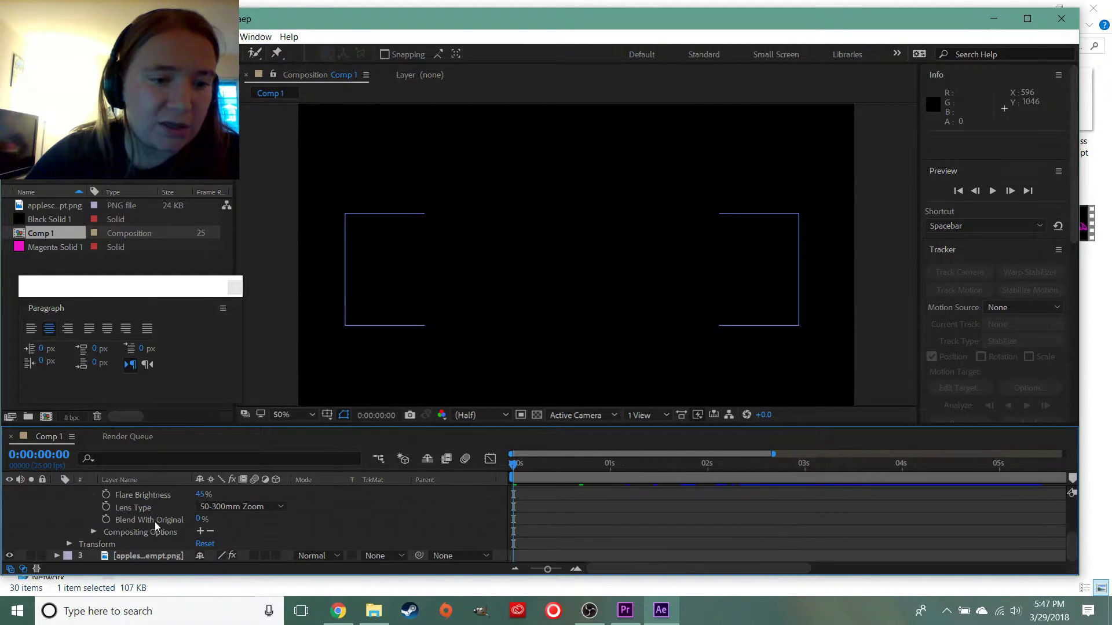
scroll(155, 523, up, 3)
scroll(174, 535, down, 3)
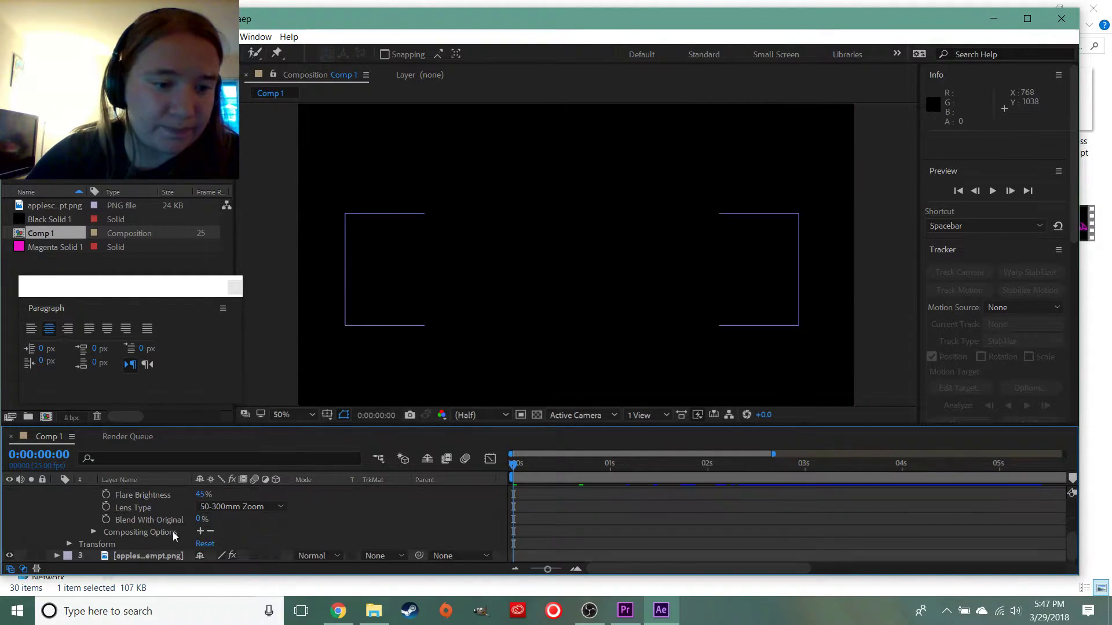
Expand the Transform properties of Shape Layer 1 and scrub Comp 1 to 0:00:06:13 to view the finished lettering
click(68, 544)
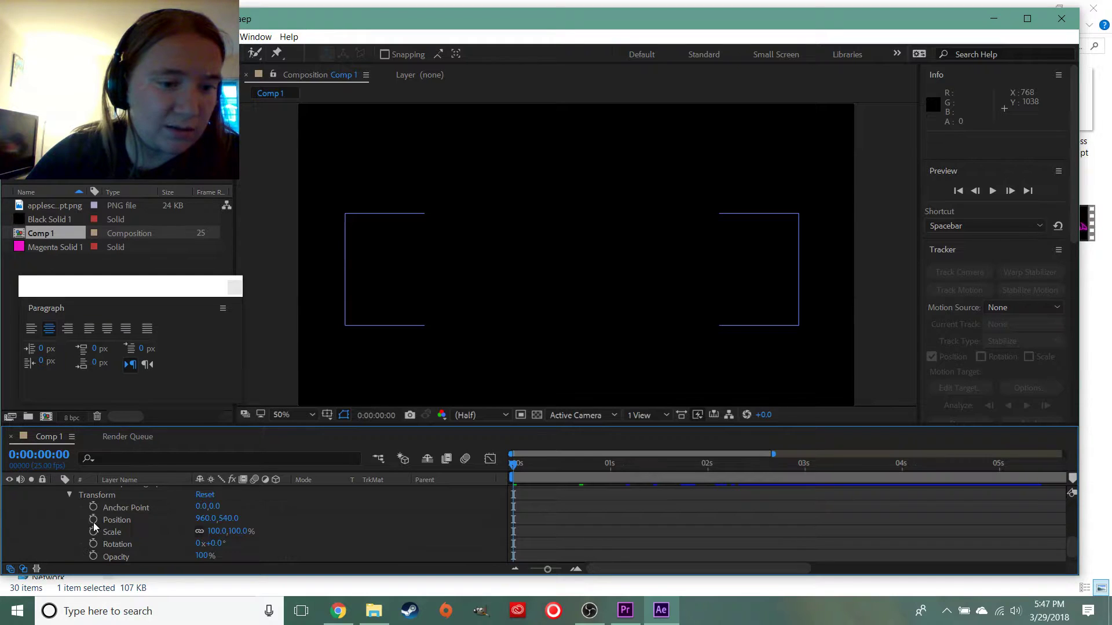
scroll(70, 550, up, 2)
mouse_move(514, 464)
mouse_down()
mouse_move(773, 467)
mouse_move(1054, 450)
mouse_up()
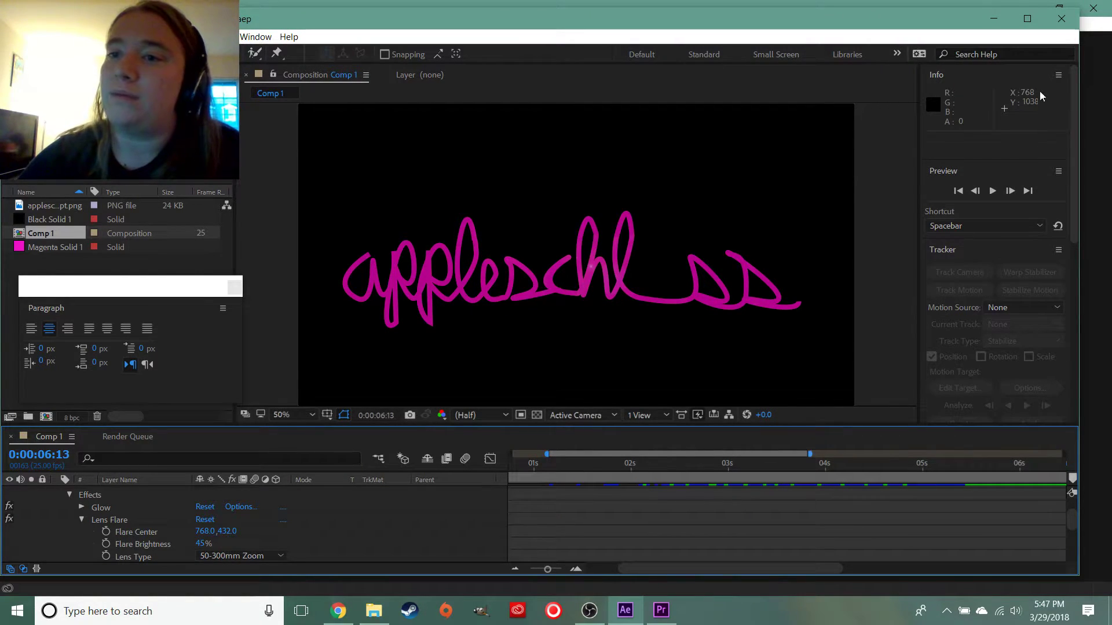
Collapse the Lens Flare settings and the Effects and Transform groups of Shape Layer 1
click(81, 520)
click(67, 495)
scroll(112, 510, down, 1)
scroll(112, 509, up, 2)
scroll(128, 513, down, 1)
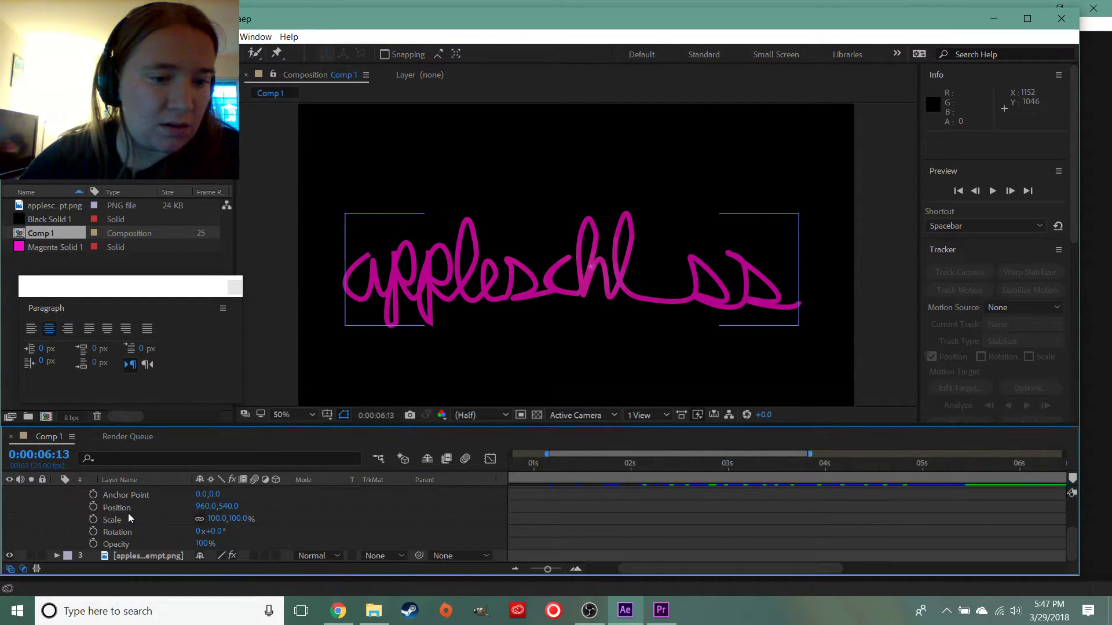
scroll(104, 514, up, 1)
click(70, 520)
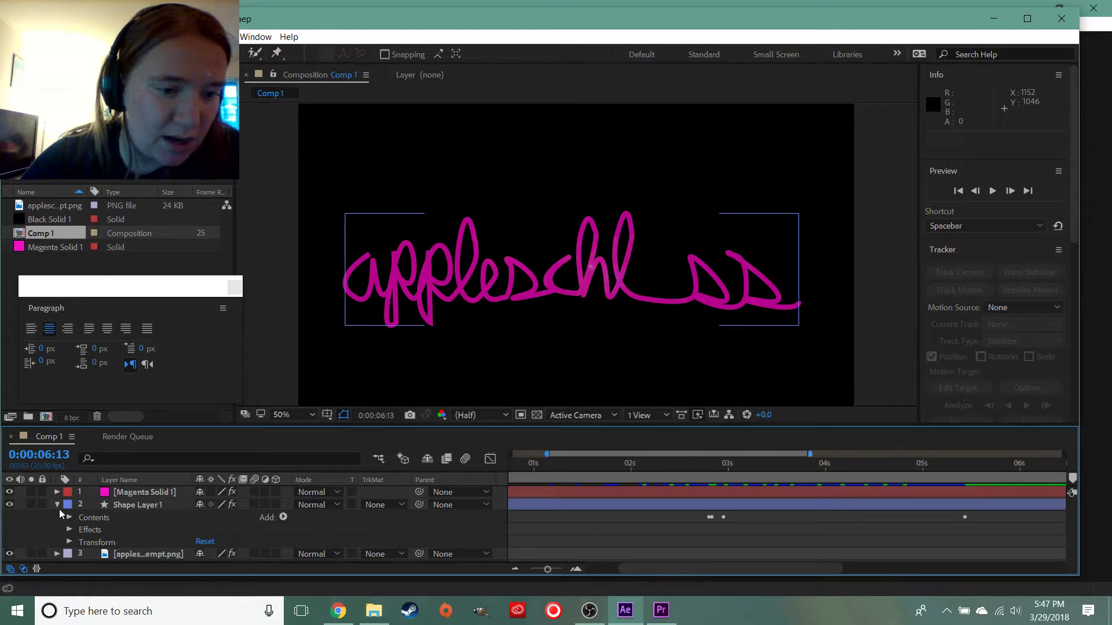
Toggle Shape Layer 1's visibility off and back on, and review its Transform properties for keyframes
click(9, 504)
click(9, 504)
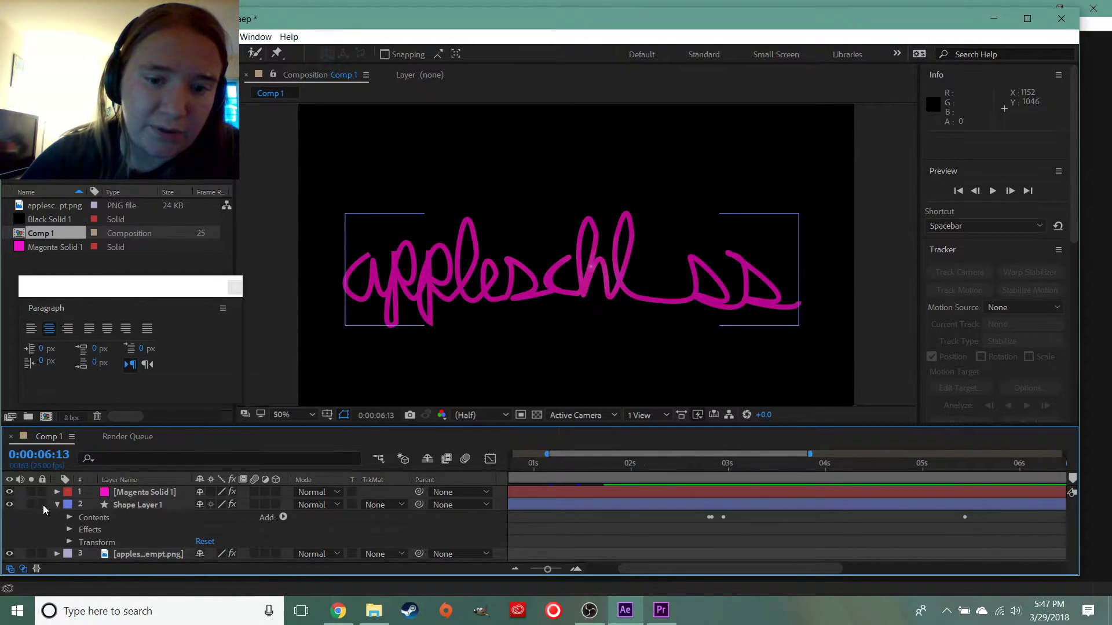
click(69, 542)
scroll(133, 530, down, 3)
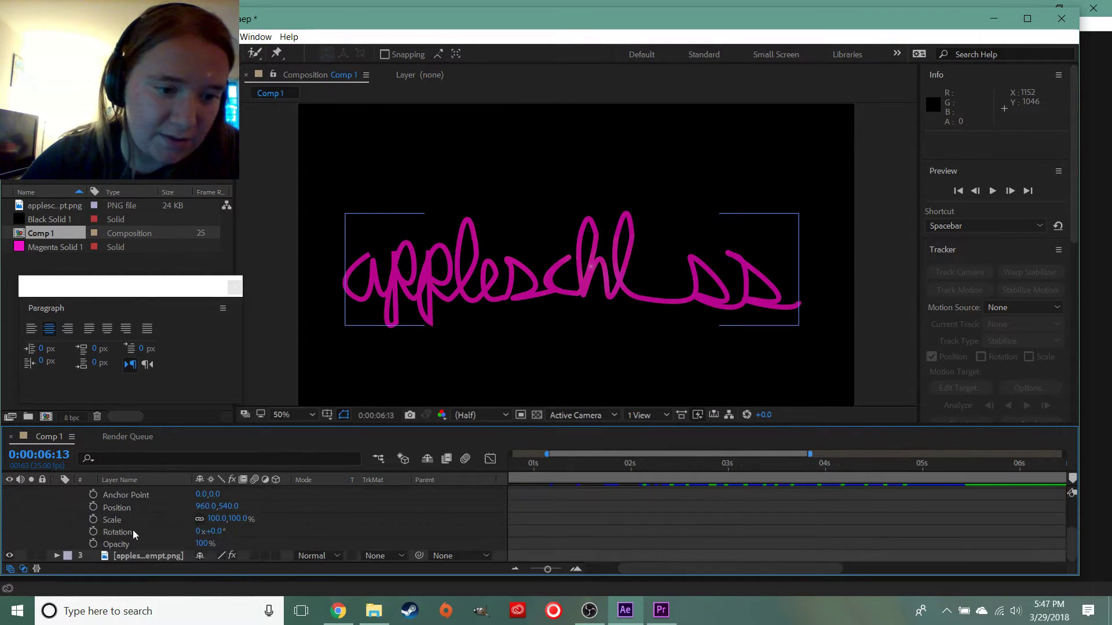
scroll(842, 519, up, 3)
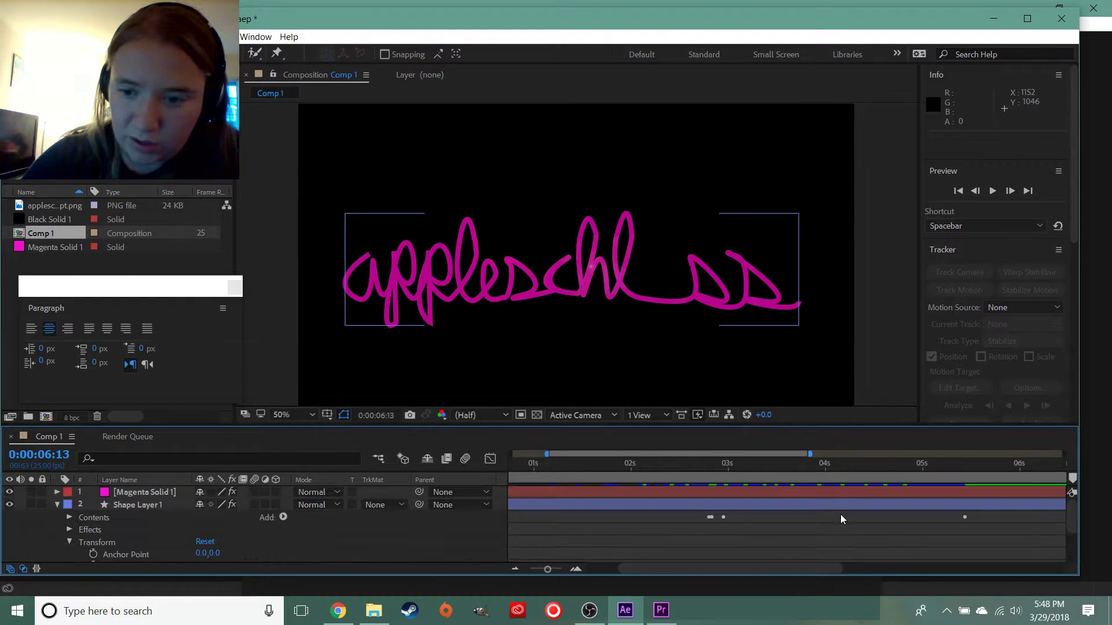
Expand Shape Layer 1's Contents to examine the Trim Paths keyframes, preview the writing animation from the start, and return to 0:00:00:00
click(69, 517)
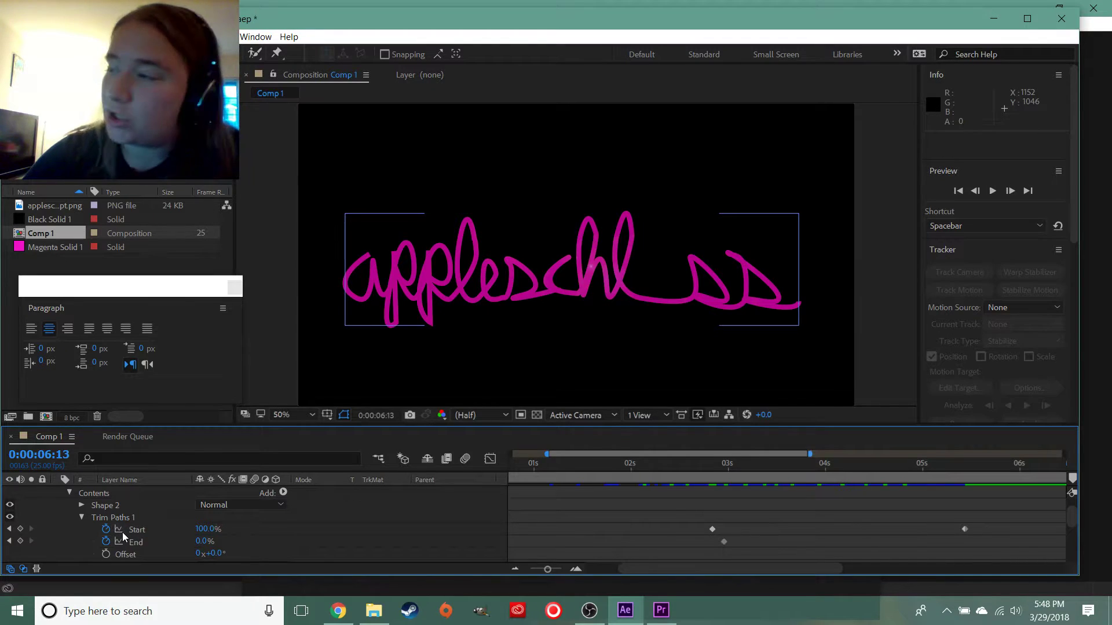
click(459, 293)
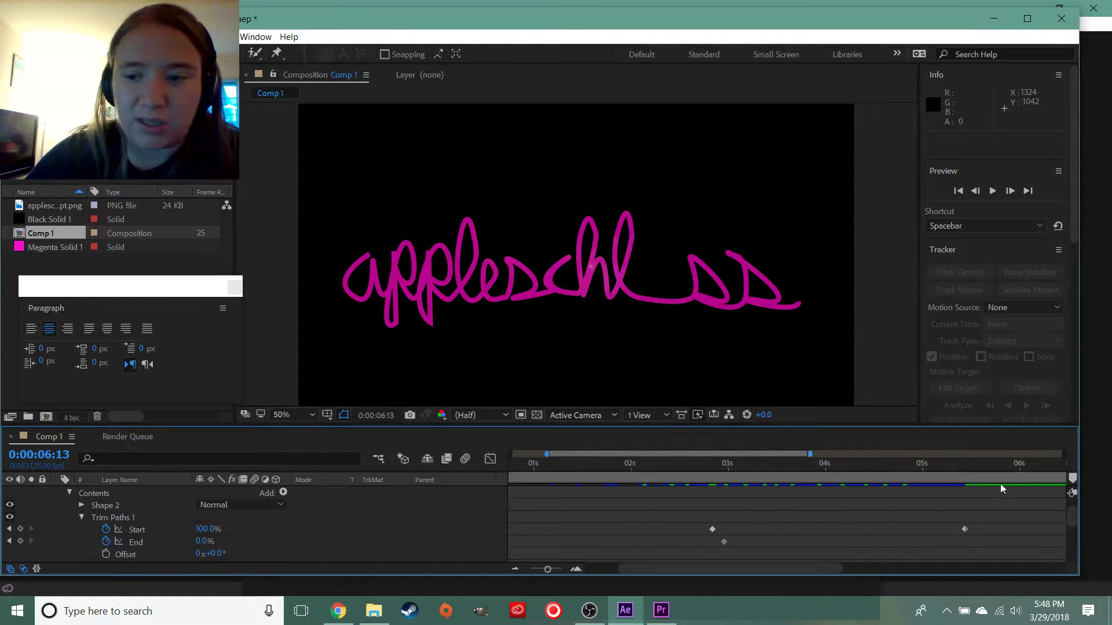
mouse_move(1038, 470)
mouse_down()
mouse_move(1009, 480)
mouse_move(436, 463)
mouse_up()
key(space)
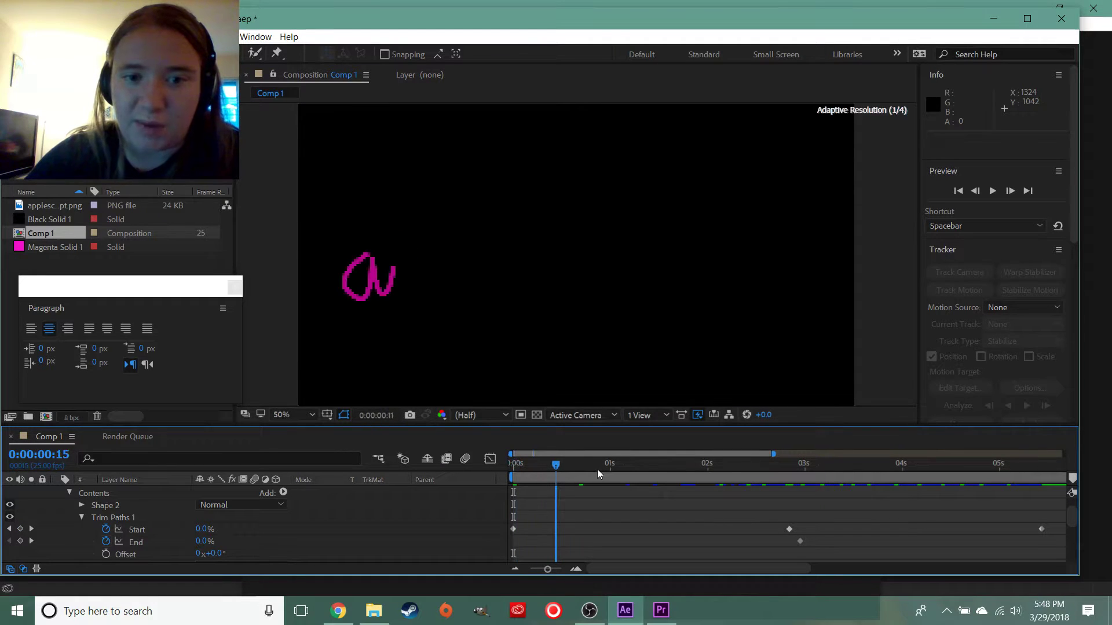
mouse_move(672, 471)
mouse_down()
mouse_move(967, 454)
mouse_move(503, 473)
mouse_up()
click(93, 515)
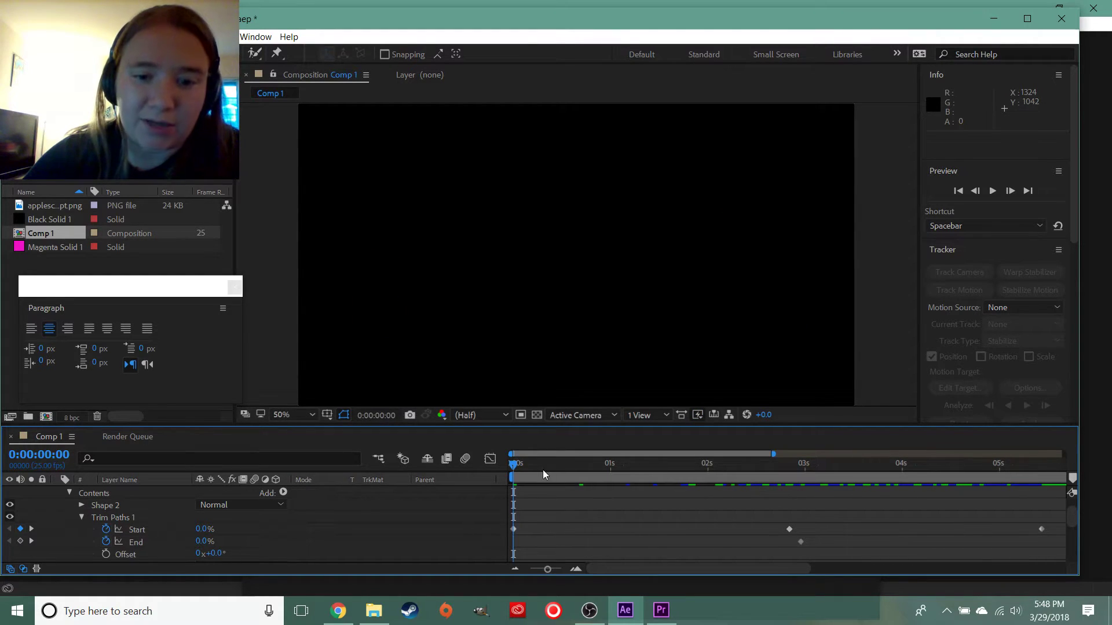
mouse_move(516, 466)
mouse_down()
mouse_move(1066, 476)
mouse_move(976, 492)
mouse_move(380, 484)
mouse_up()
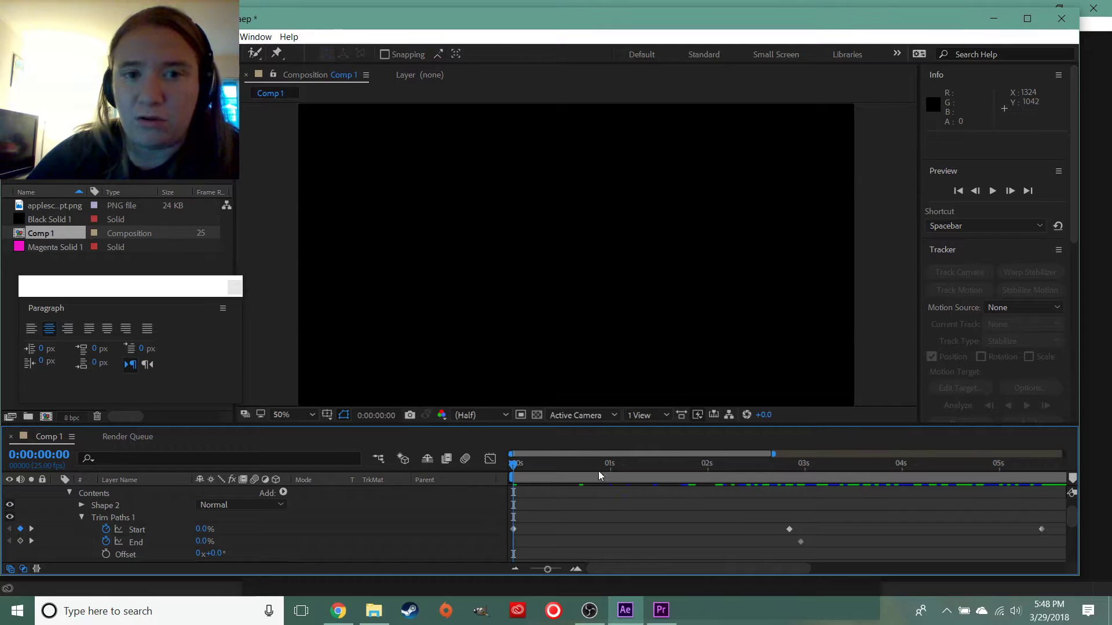
Close After Effects without saving changes to siggy.aep and reopen the Vlog 5 project in Premiere Pro
click(1063, 26)
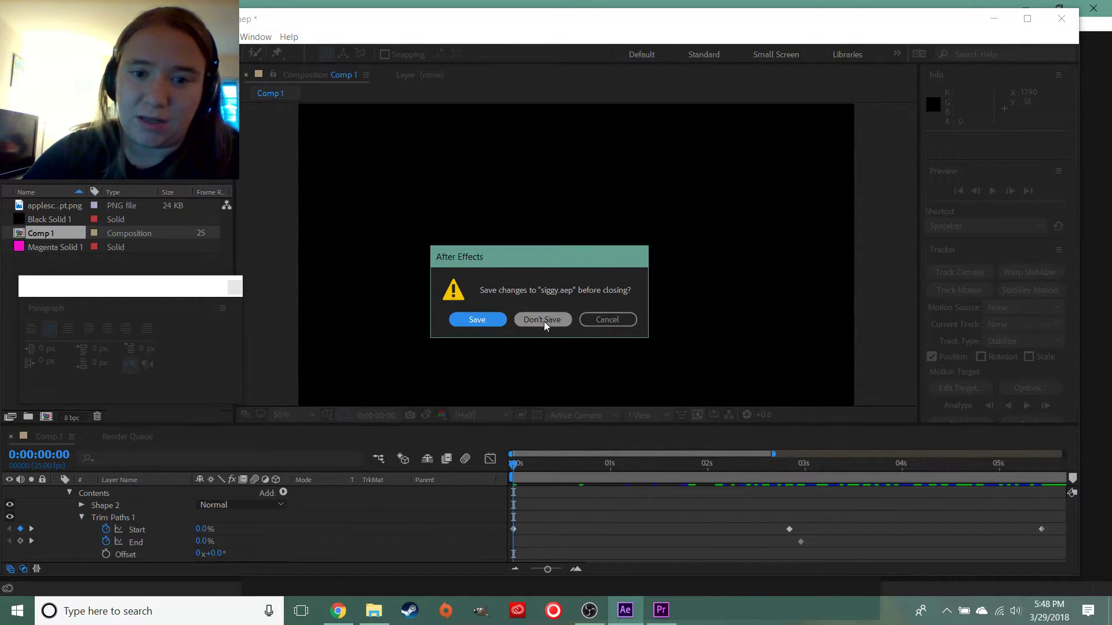
click(544, 322)
click(485, 220)
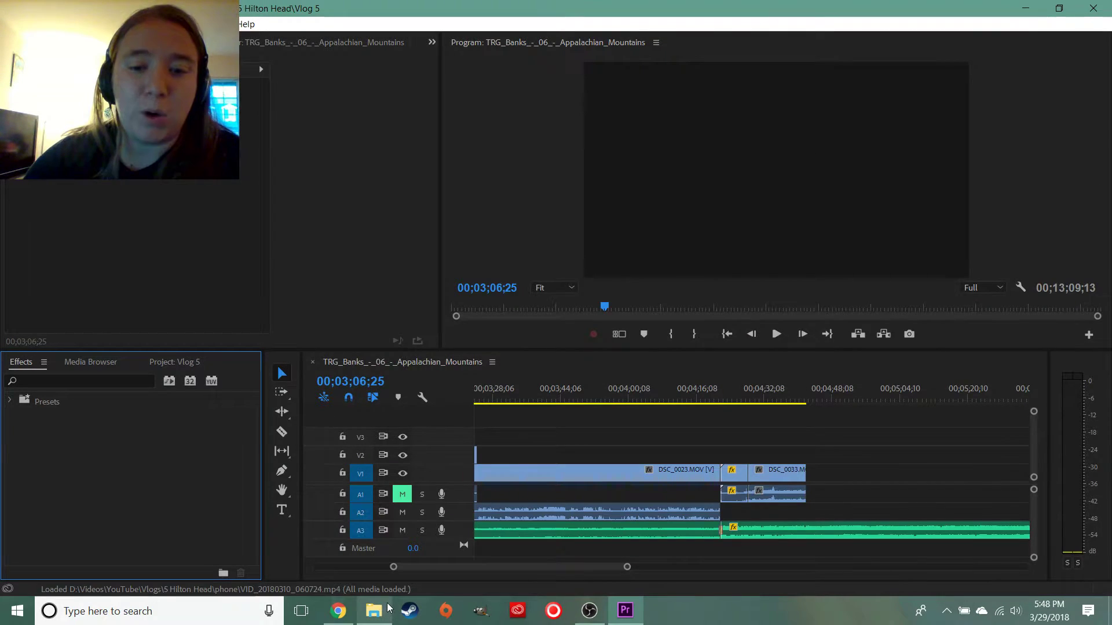
In File Explorer, go from the YouTube folder through Vlogs and 5 Hilton Head into the Day 2_AME folder
click(377, 612)
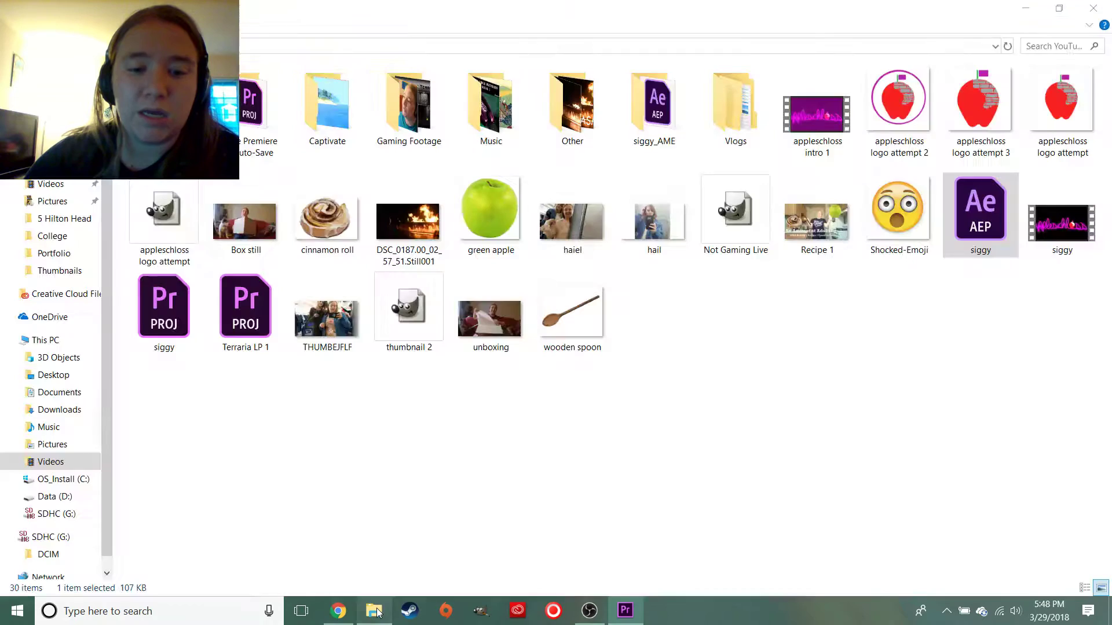
double_click(717, 120)
double_click(506, 126)
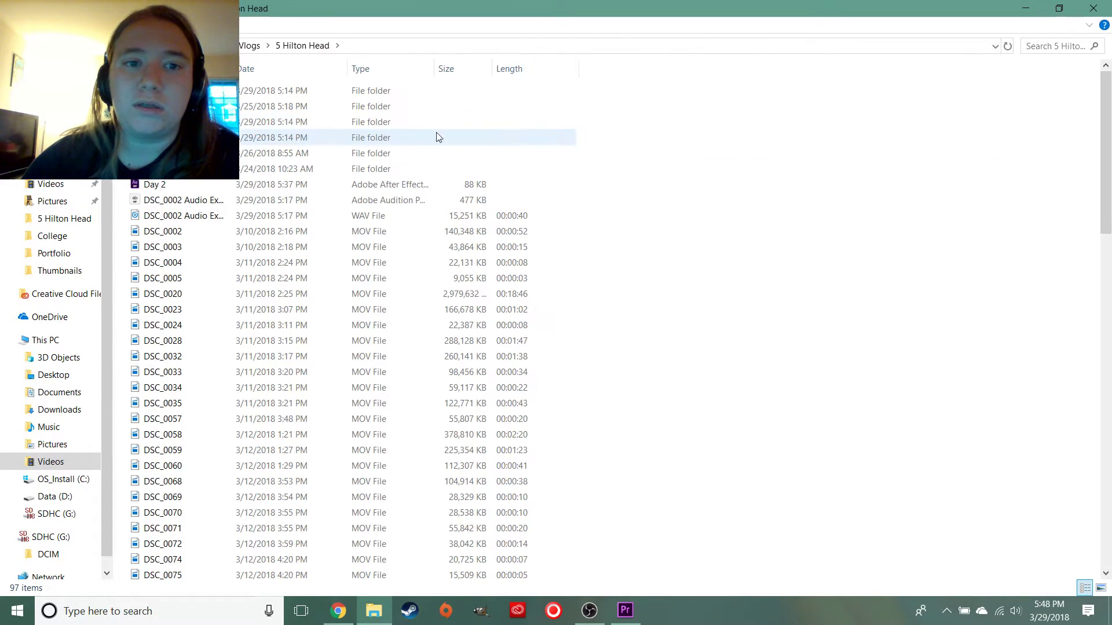
scroll(219, 260, down, 5)
scroll(219, 258, up, 5)
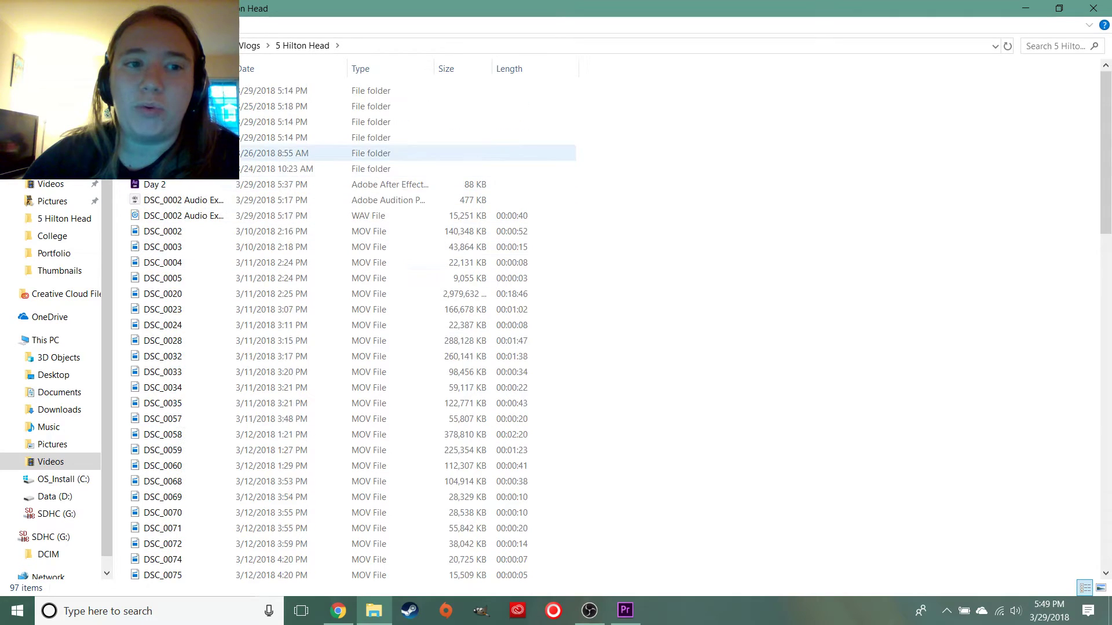
double_click(203, 168)
Shrink the File Explorer window, add the Day 3 video to V1 directly after DSC_0033.MOV, and place the playhead at 00;04;41;25
click(1059, 9)
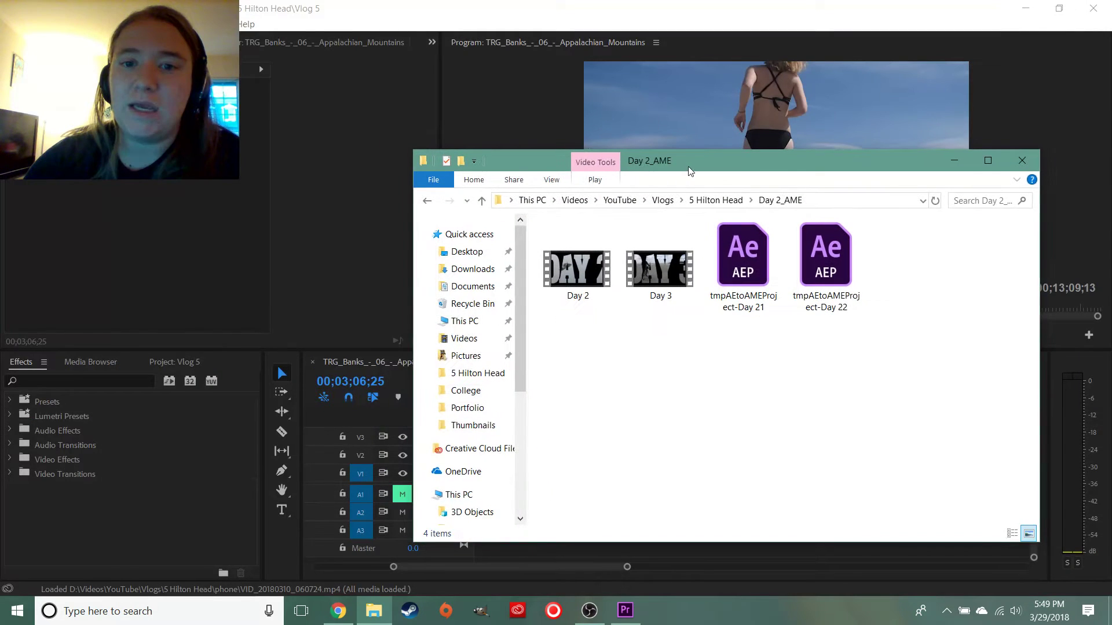
drag(688, 172, 251, 176)
drag(224, 269, 811, 467)
click(807, 399)
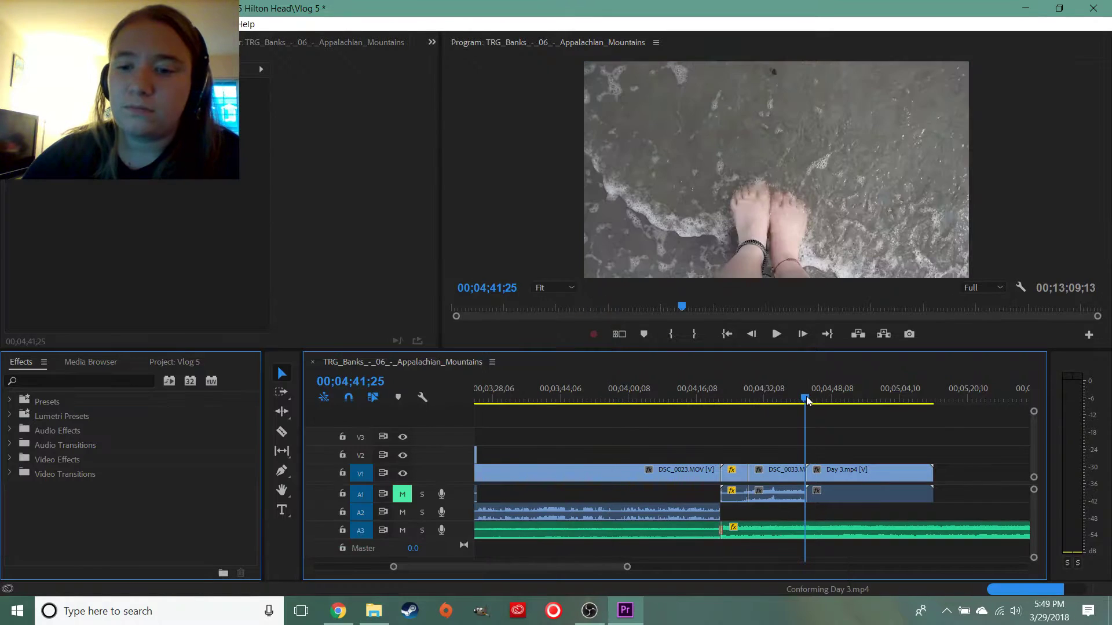
Preview the Day 3 title on the timeline and look through the project's clips for the matching beach bike footage
drag(804, 400, 849, 408)
click(173, 362)
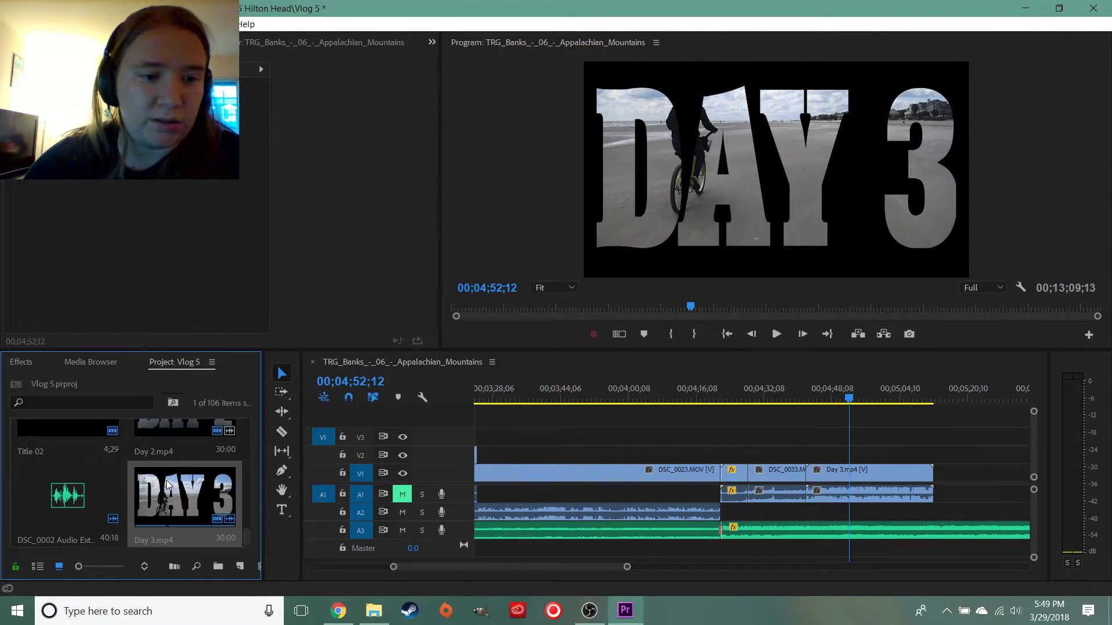
scroll(167, 488, up, 5)
scroll(167, 483, up, 3)
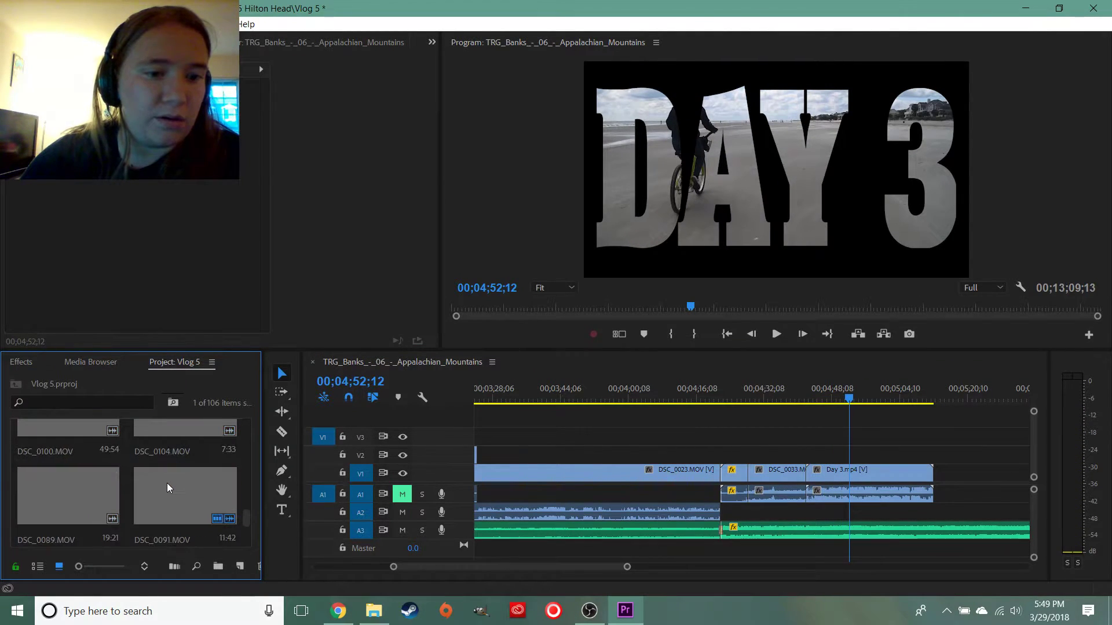
scroll(168, 483, up, 3)
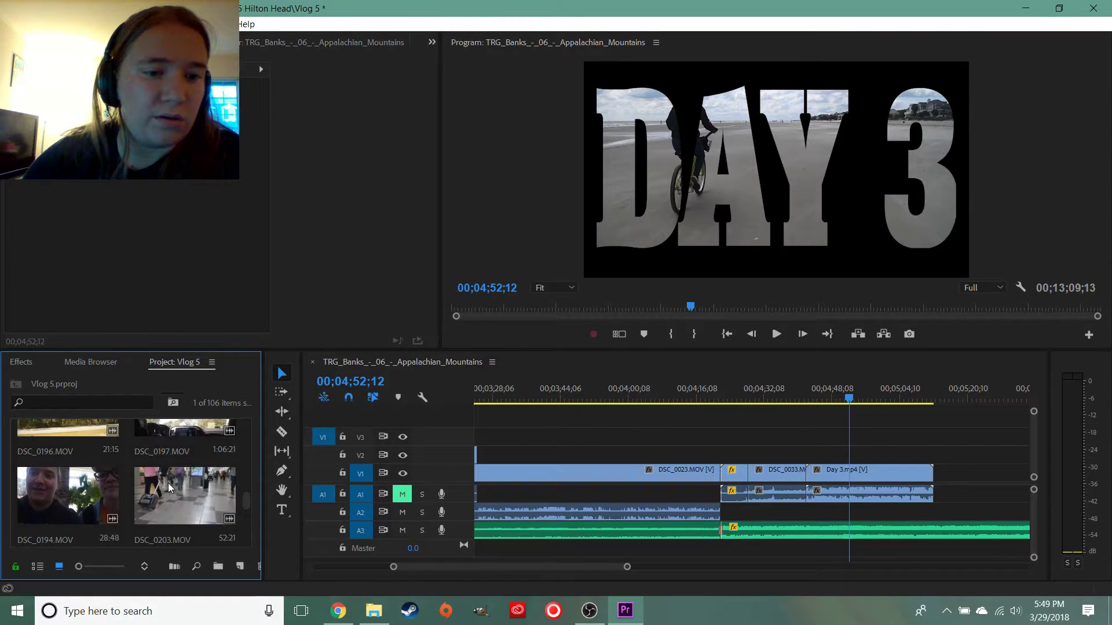
scroll(168, 487, up, 3)
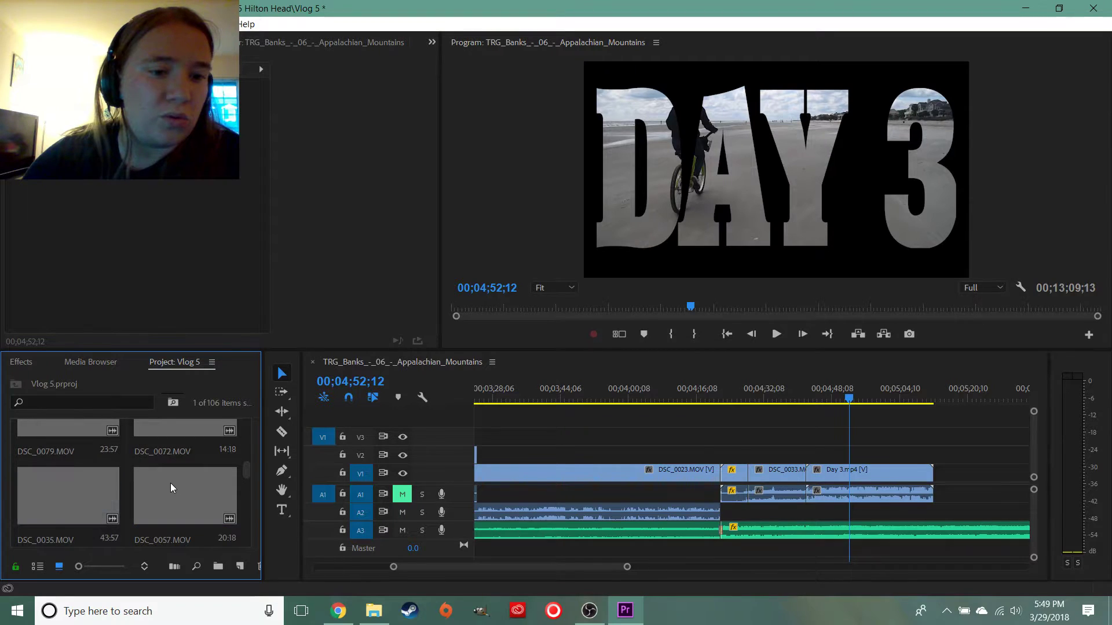
scroll(171, 483, down, 1)
scroll(172, 489, up, 1)
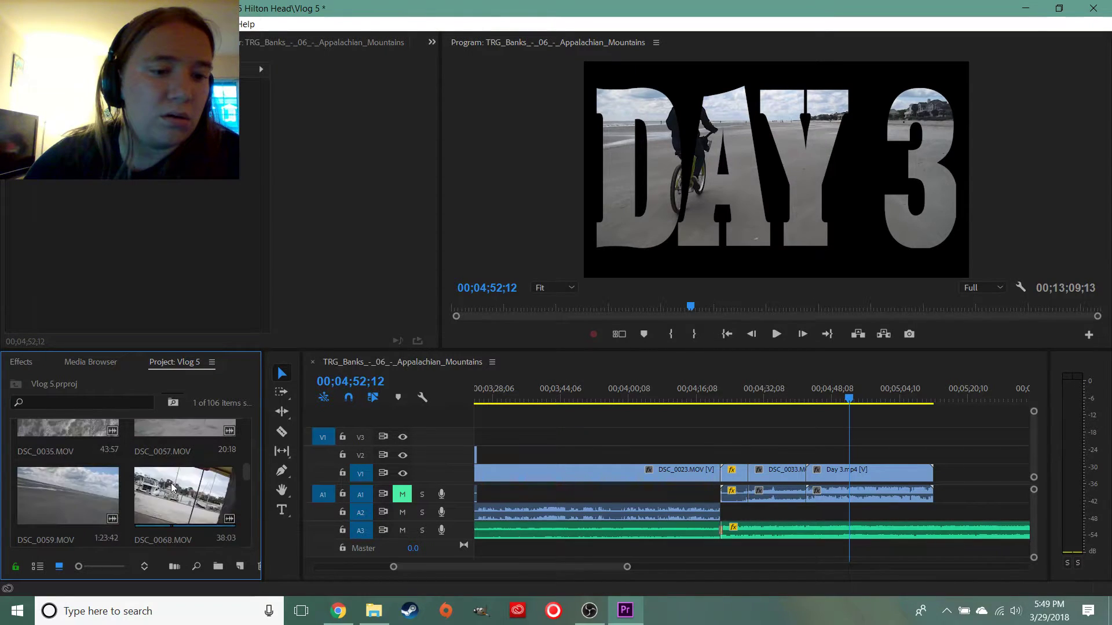
scroll(185, 486, up, 2)
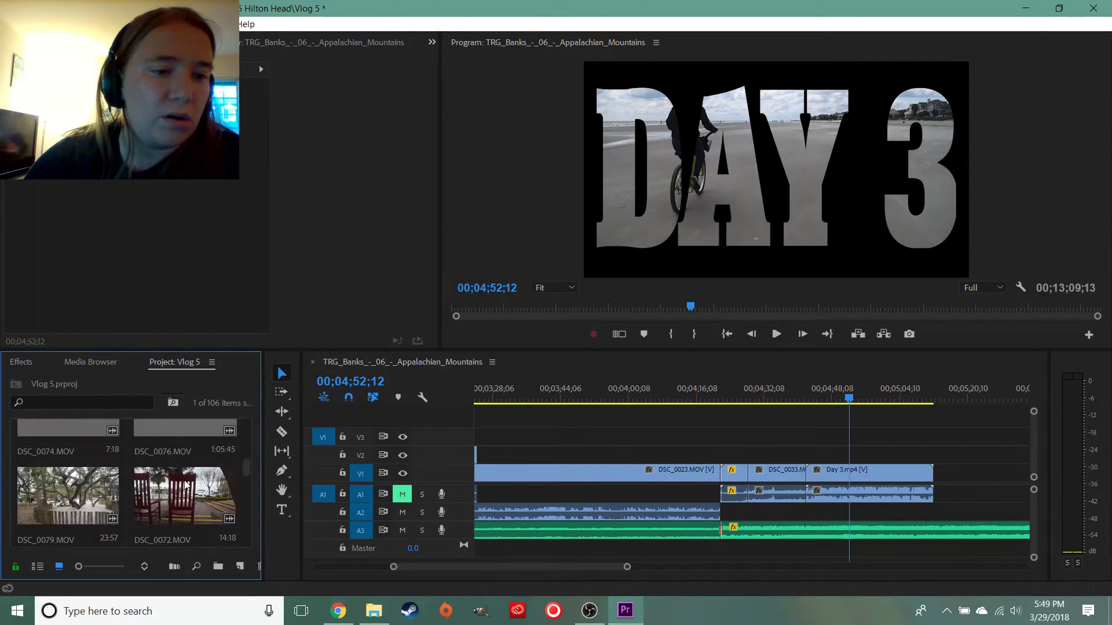
right_click(15, 478)
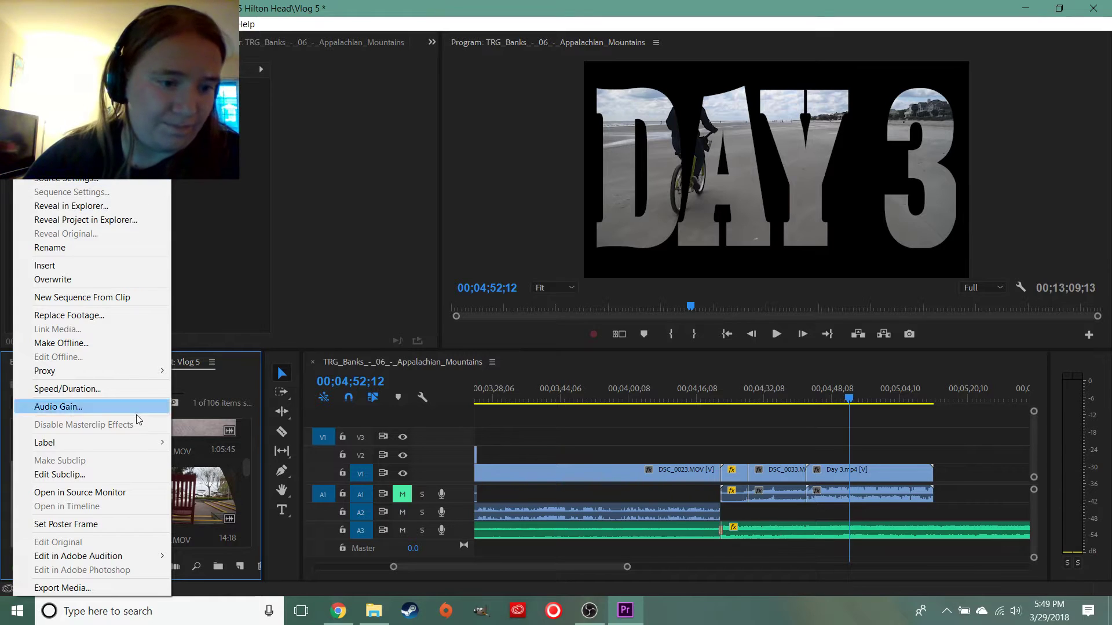
click(253, 452)
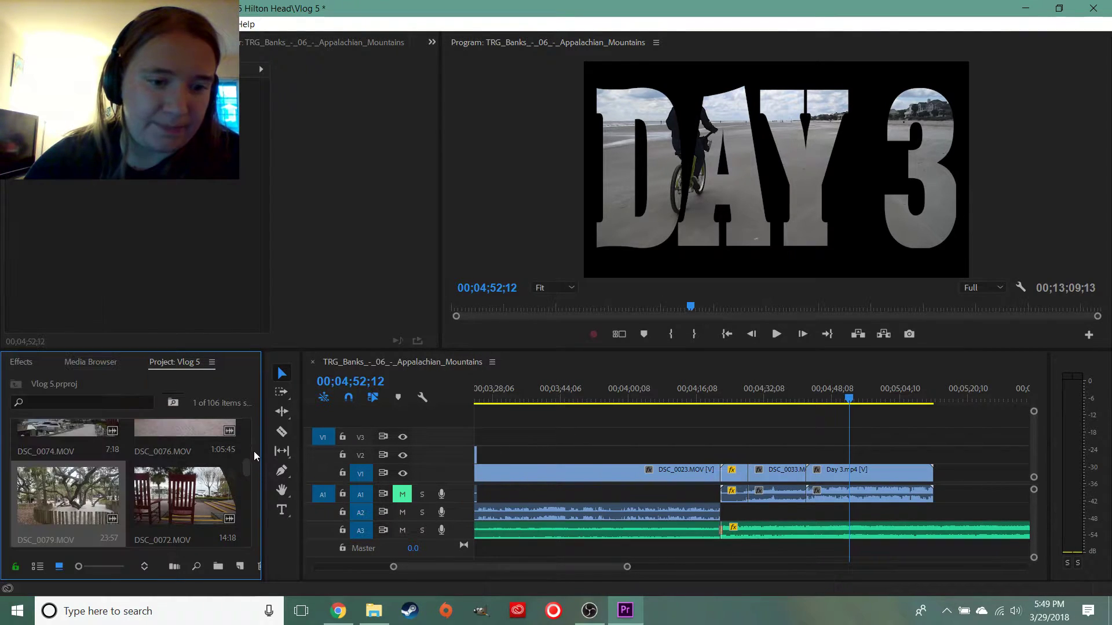
Widen the project's clip area and sort the thumbnails so the DSC clips run in numerical order
drag(264, 446, 339, 452)
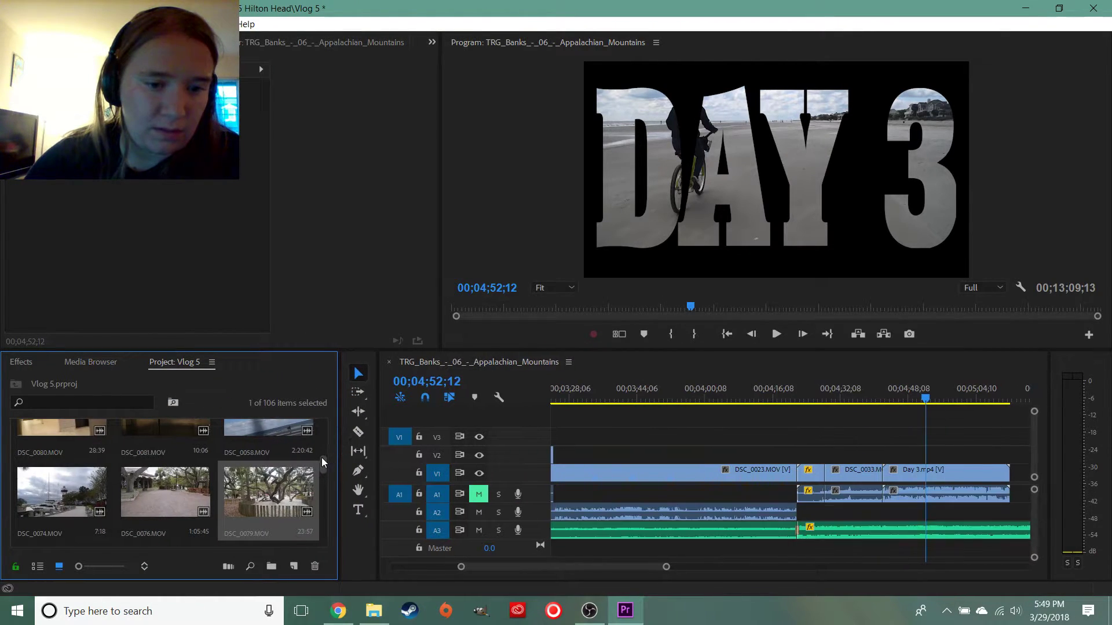
right_click(57, 402)
click(52, 401)
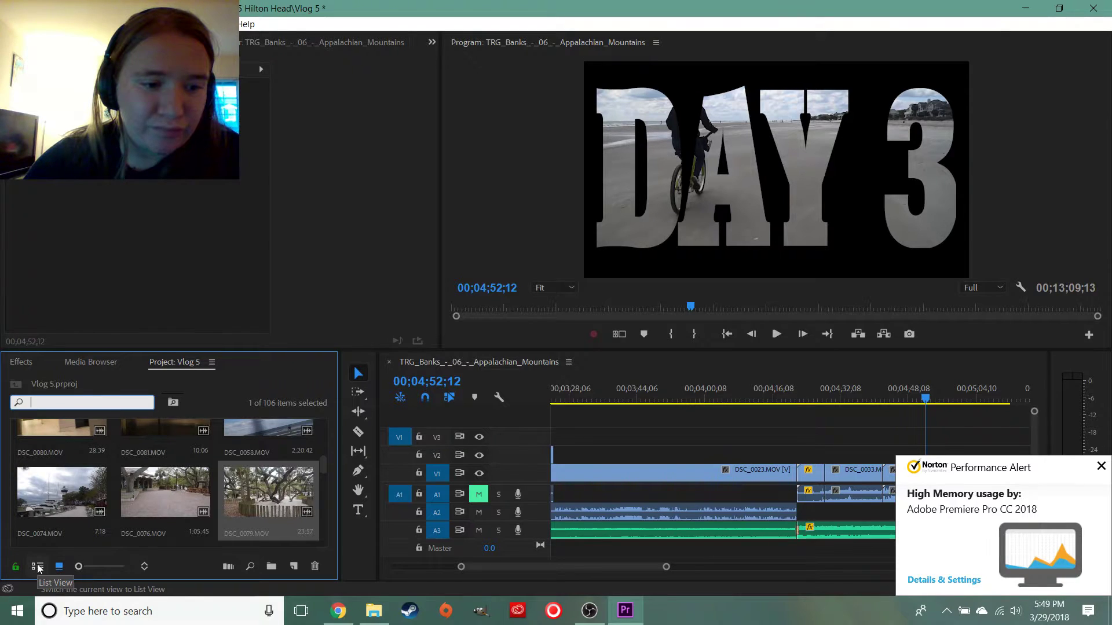
click(173, 570)
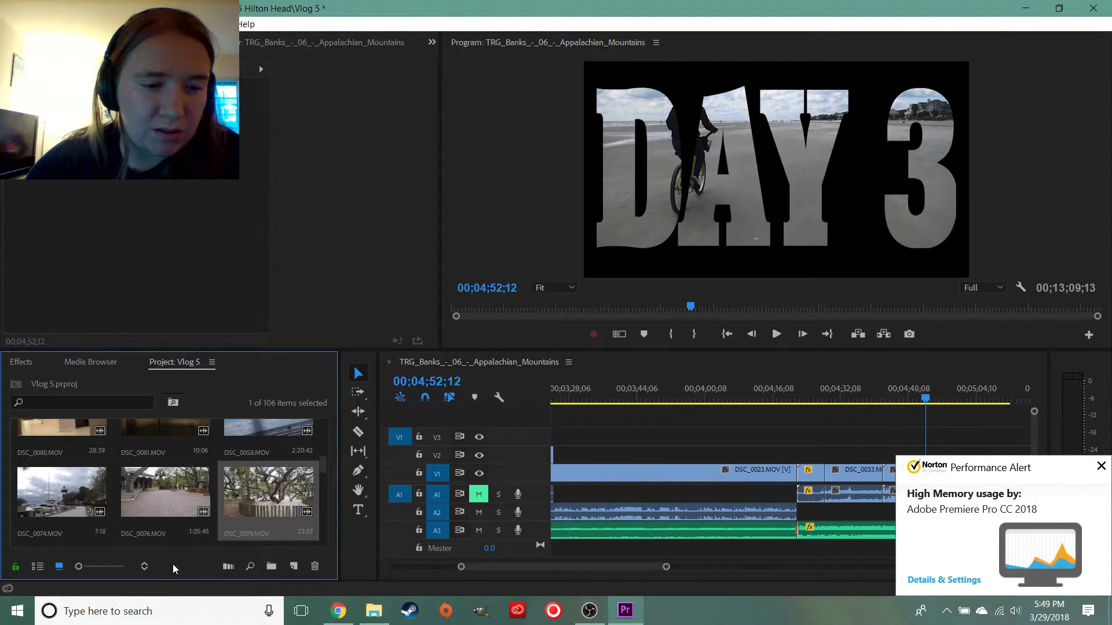
click(144, 567)
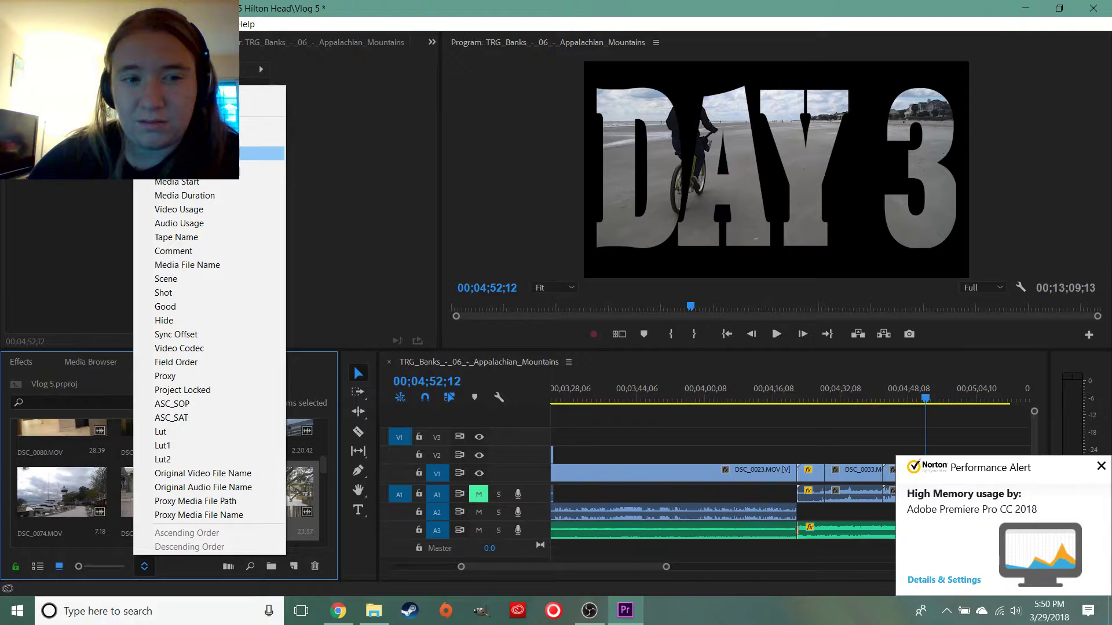
click(220, 153)
Place the bike clip DSC_0060.MOV on V1 directly after DSC_0033.MOV, with the Day 3.mp4 title above it on V2
drag(321, 468, 324, 457)
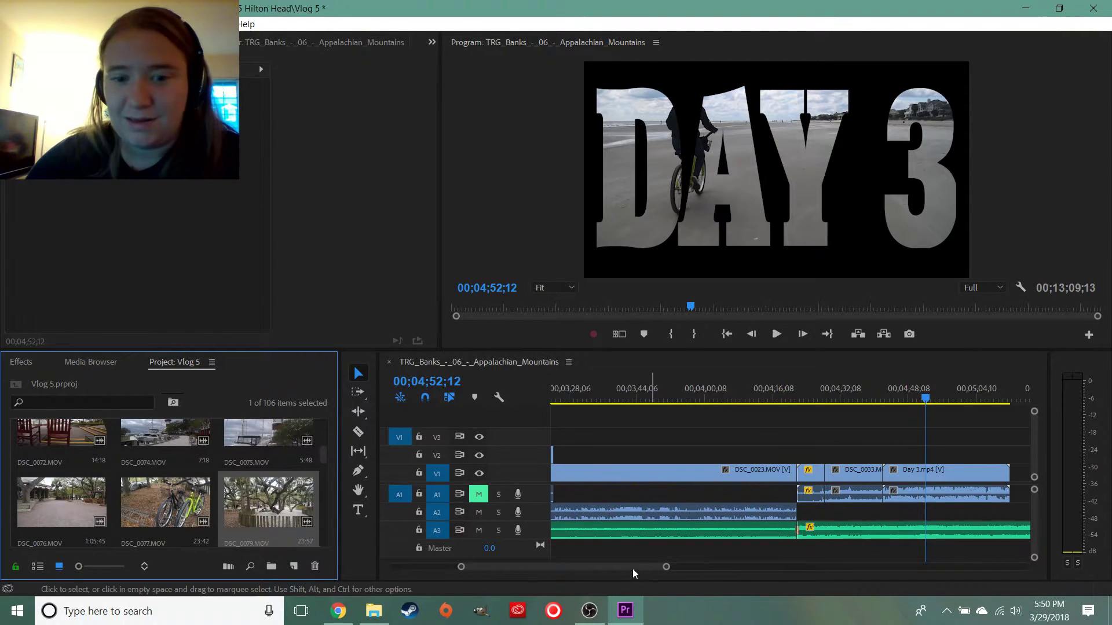
mouse_move(640, 567)
mouse_down()
mouse_move(668, 566)
mouse_move(645, 573)
mouse_up()
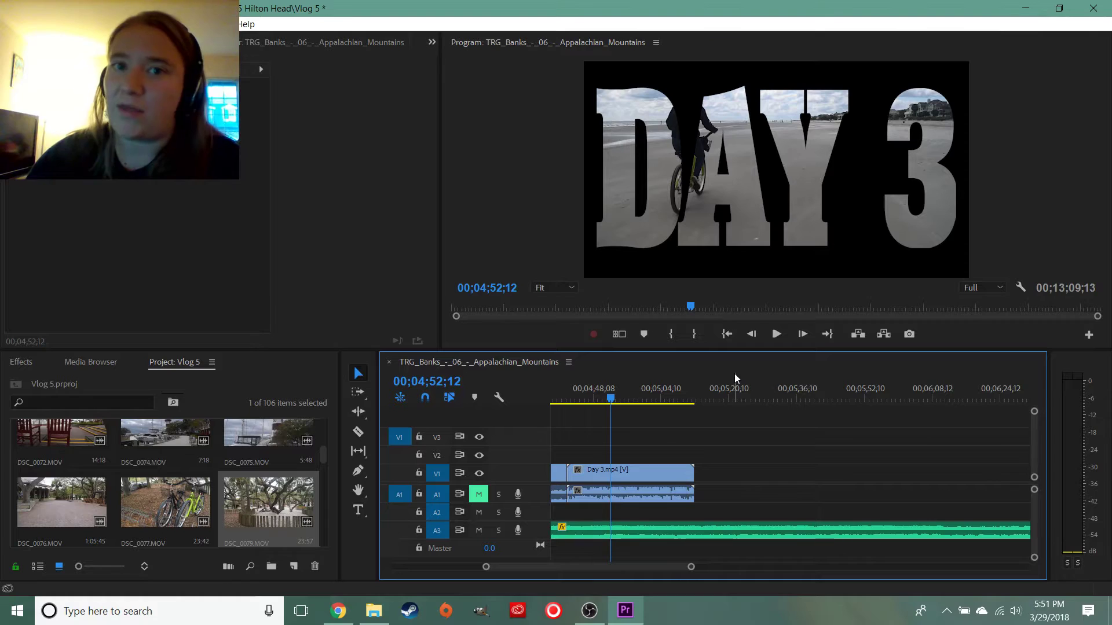
drag(691, 570, 712, 571)
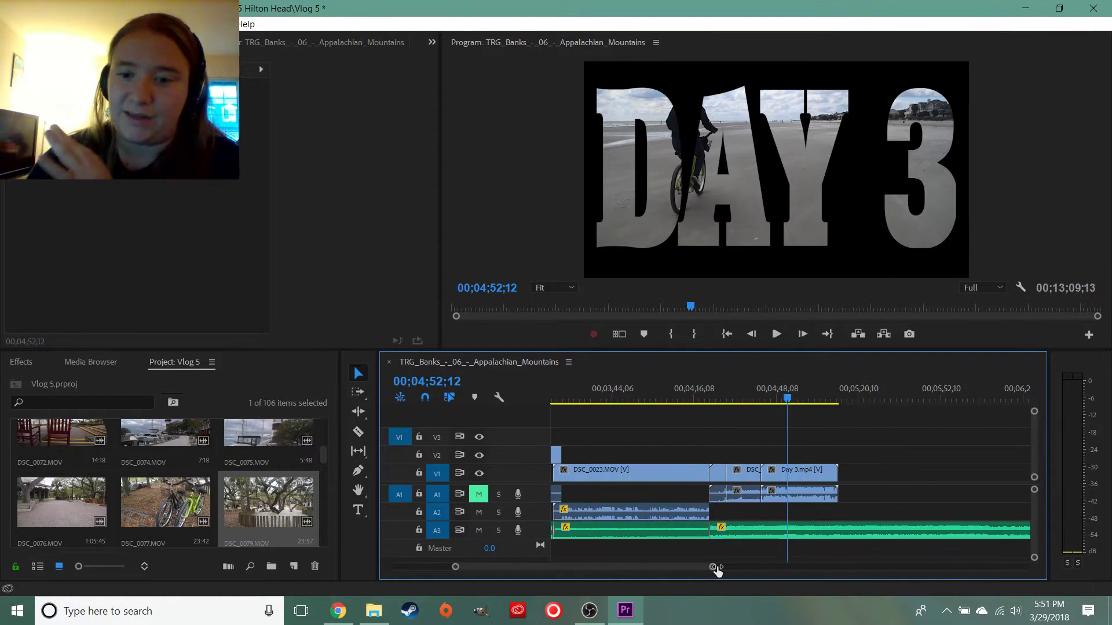
scroll(285, 489, up, 2)
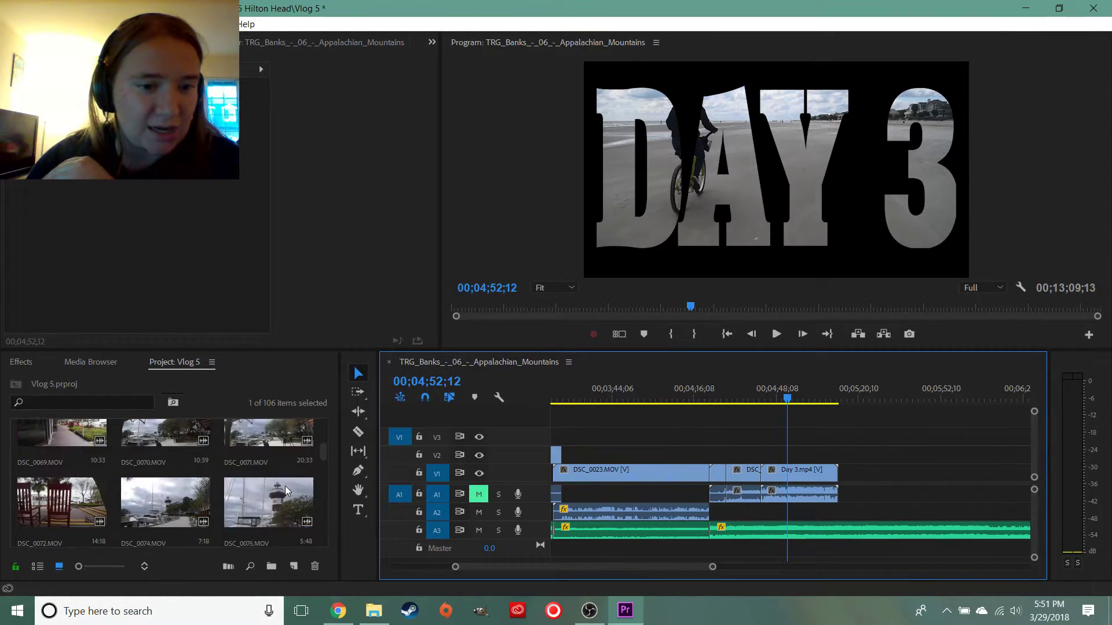
scroll(285, 504, up, 1)
drag(165, 502, 800, 453)
drag(863, 472, 782, 474)
Play from the start of Day 3.mp4, cut it at about 00;04;47;29 and delete the part after the cut
drag(789, 404, 762, 407)
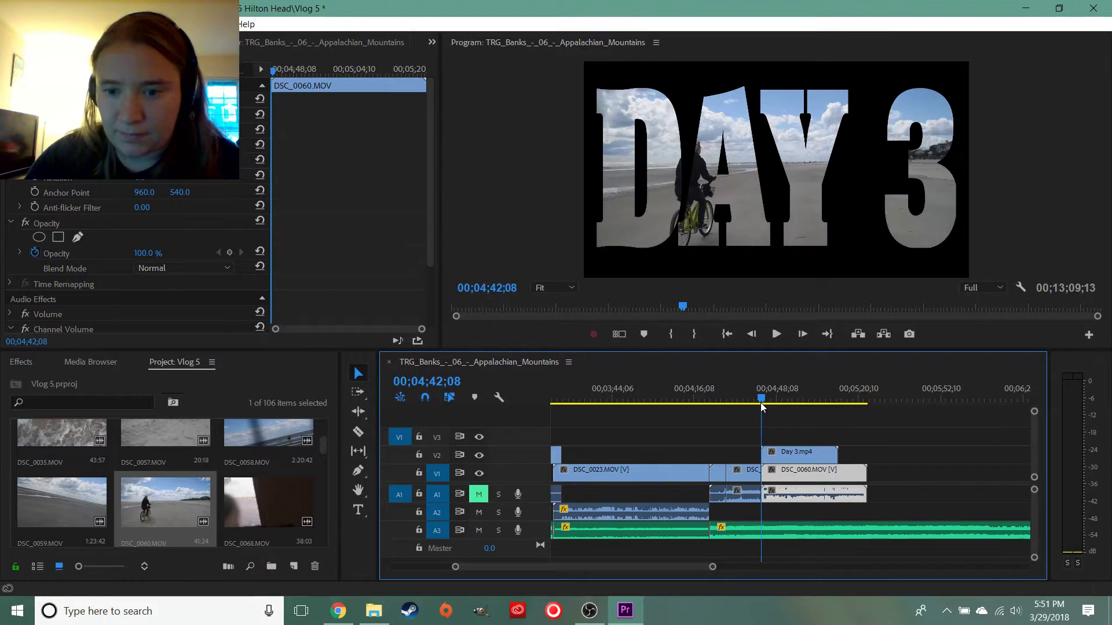
key(space)
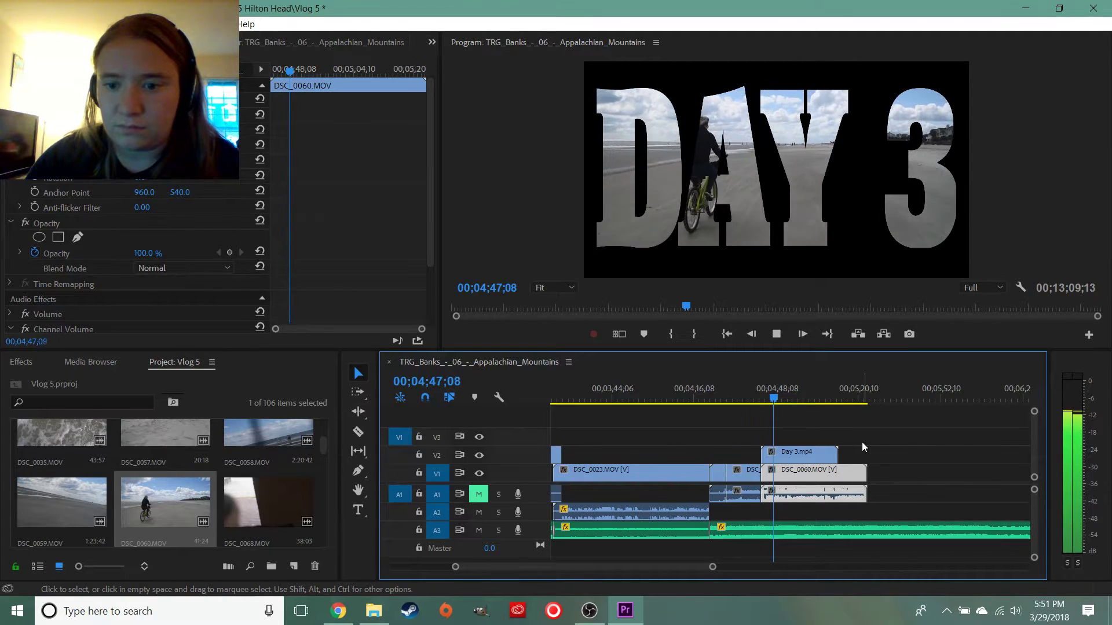
key(space)
key(c)
click(783, 454)
key(v)
click(793, 454)
key(Delete)
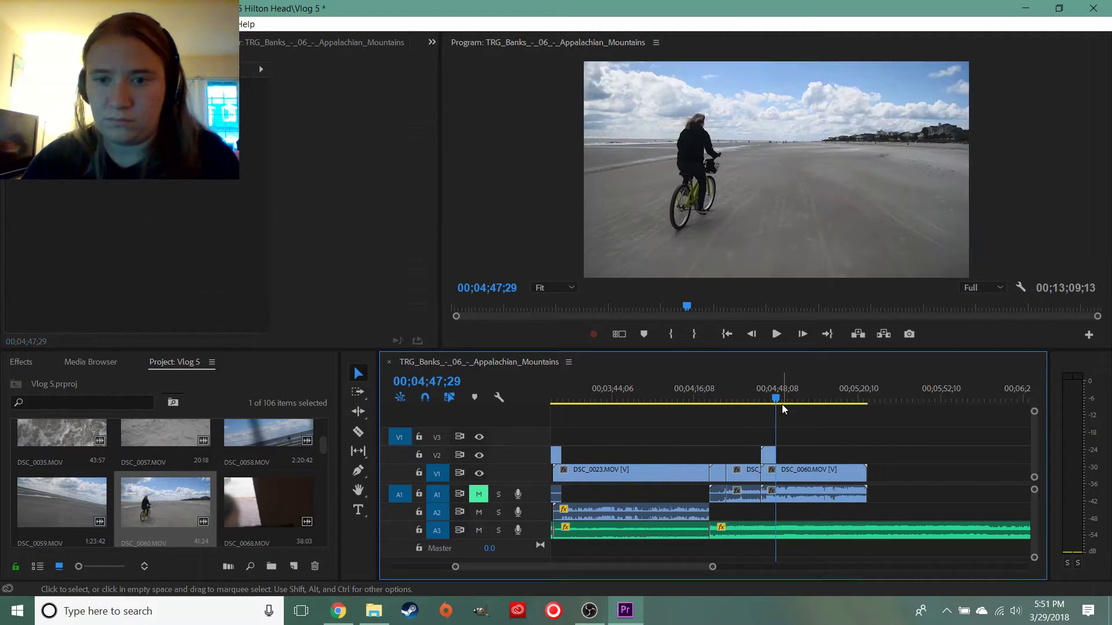
Advance playback to 00;04;49;07, switch to the Titles workspace and create a 1920 x 1080 title named Title 03
key(space)
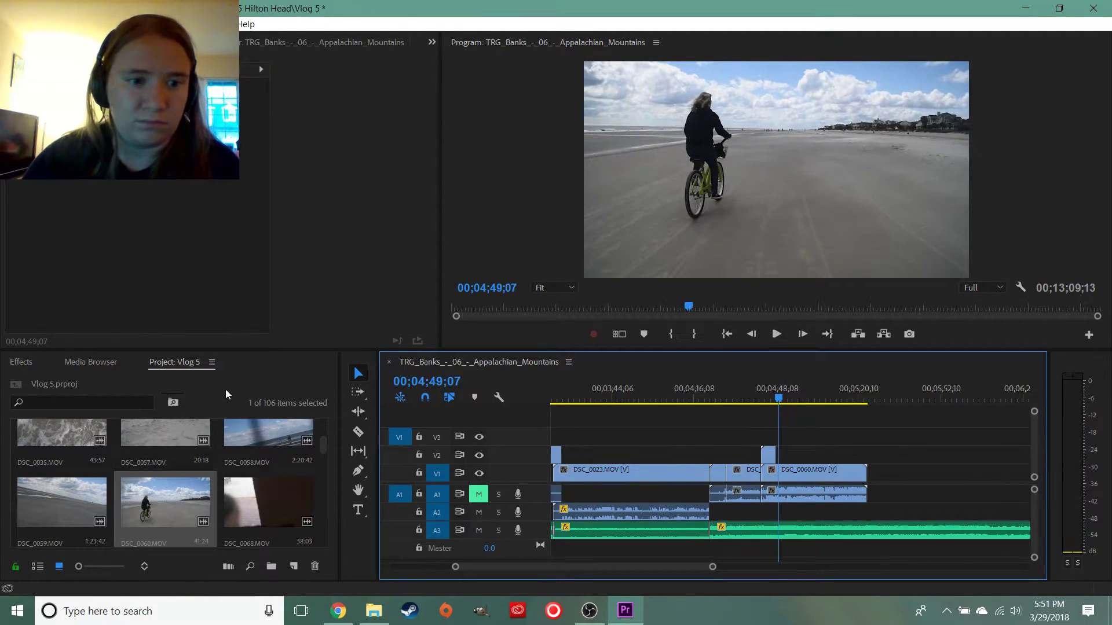
click(210, 24)
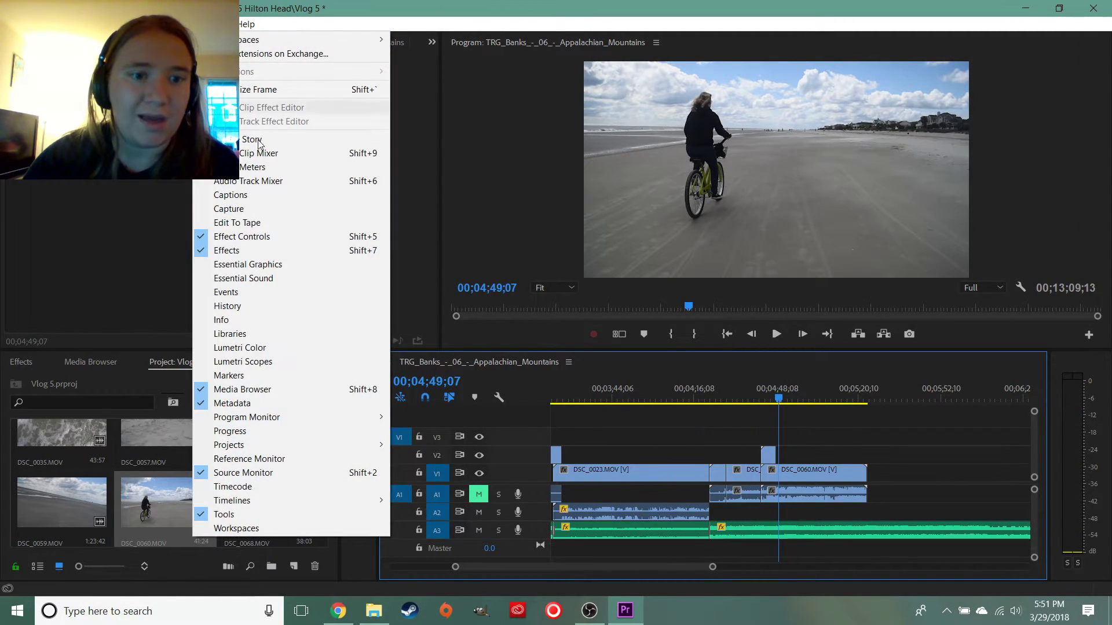
mouse_move(336, 41)
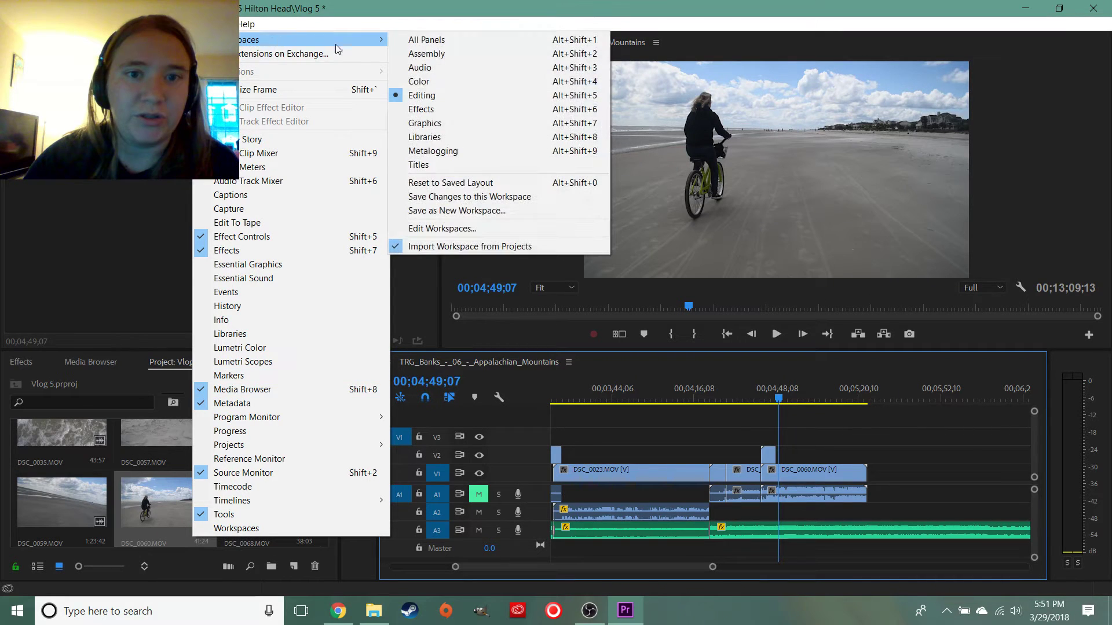
click(425, 165)
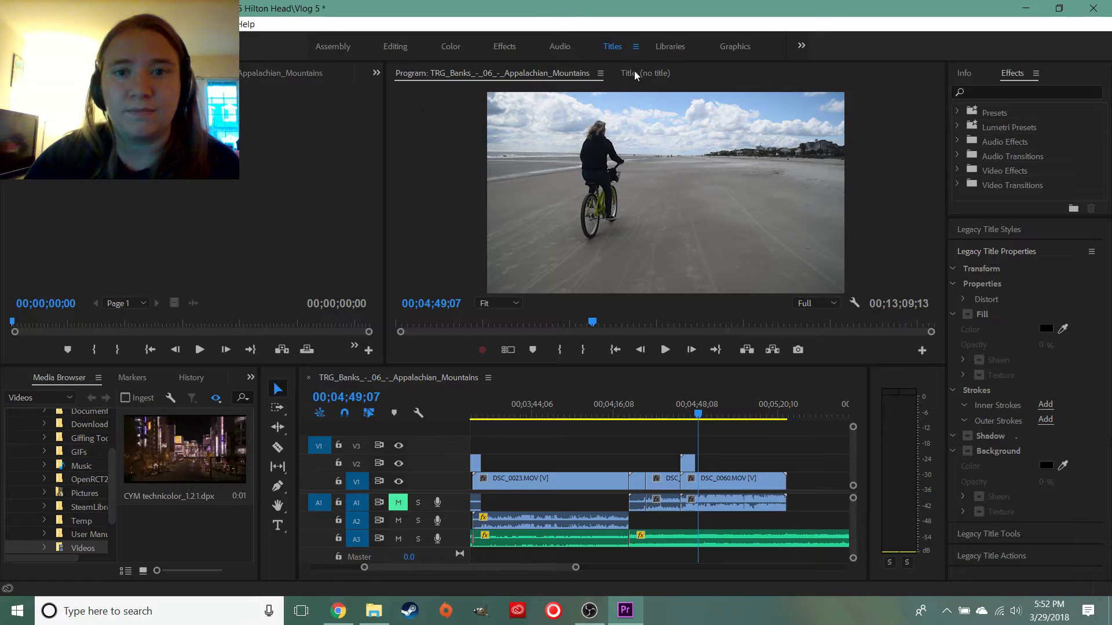
click(635, 76)
click(396, 93)
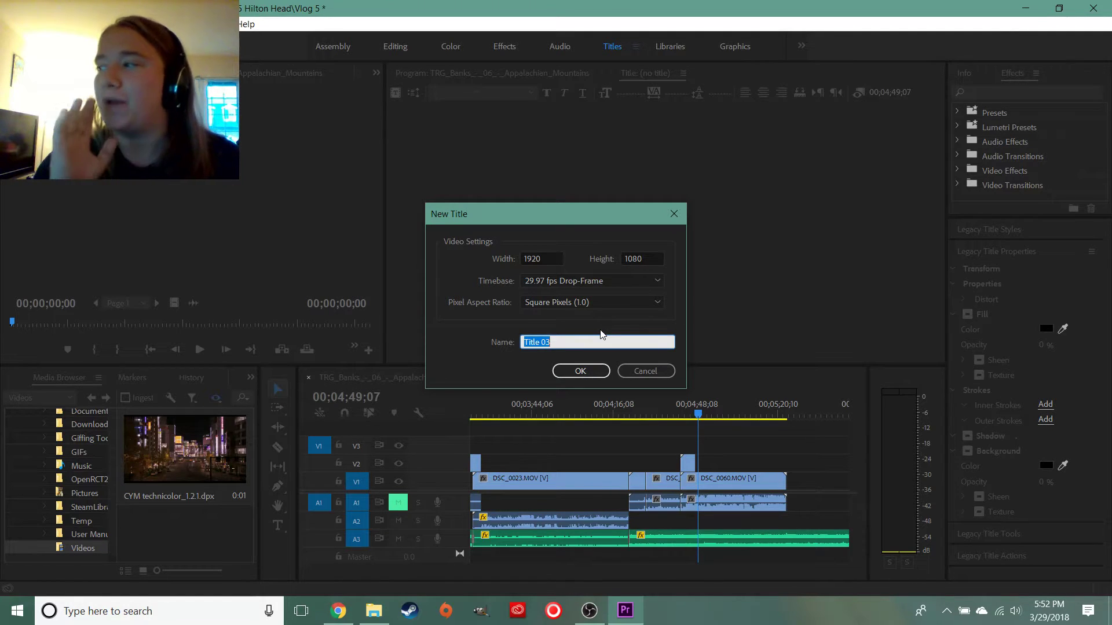
key(Return)
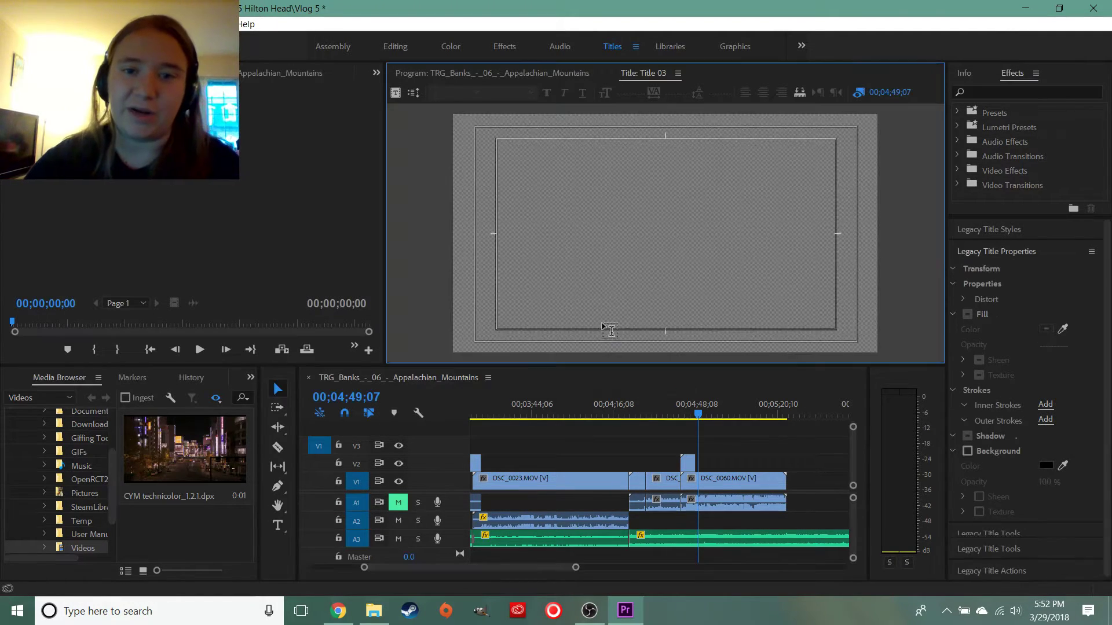
Draw a text box about 1147 x 277 over the lower part of the frame and enter "Bike Adventure Day!" in it
drag(572, 254, 826, 313)
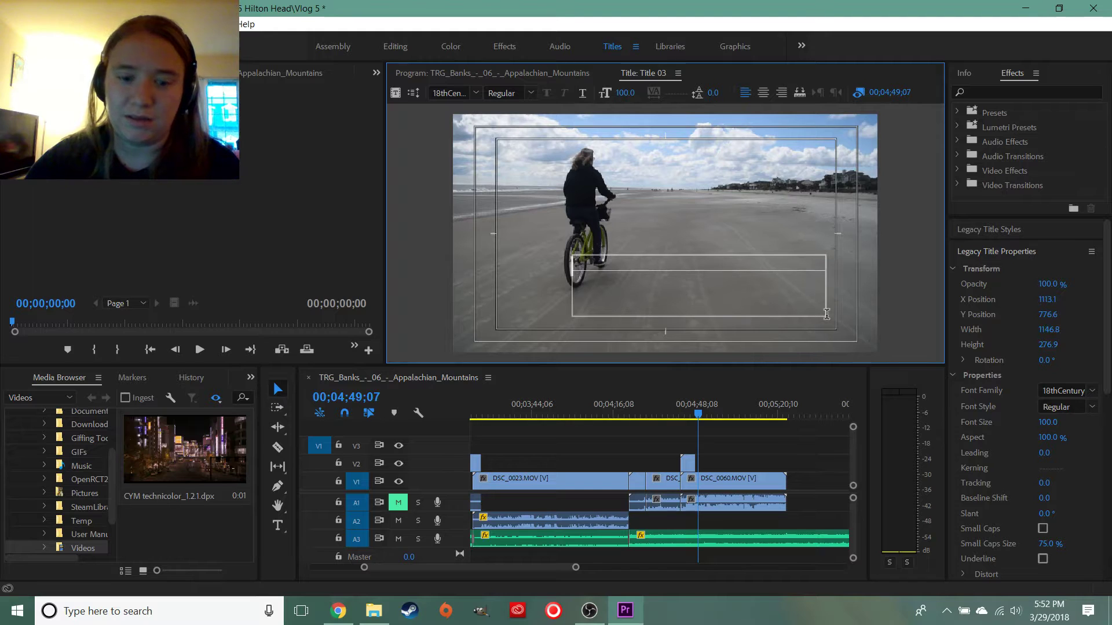
text(Bike)
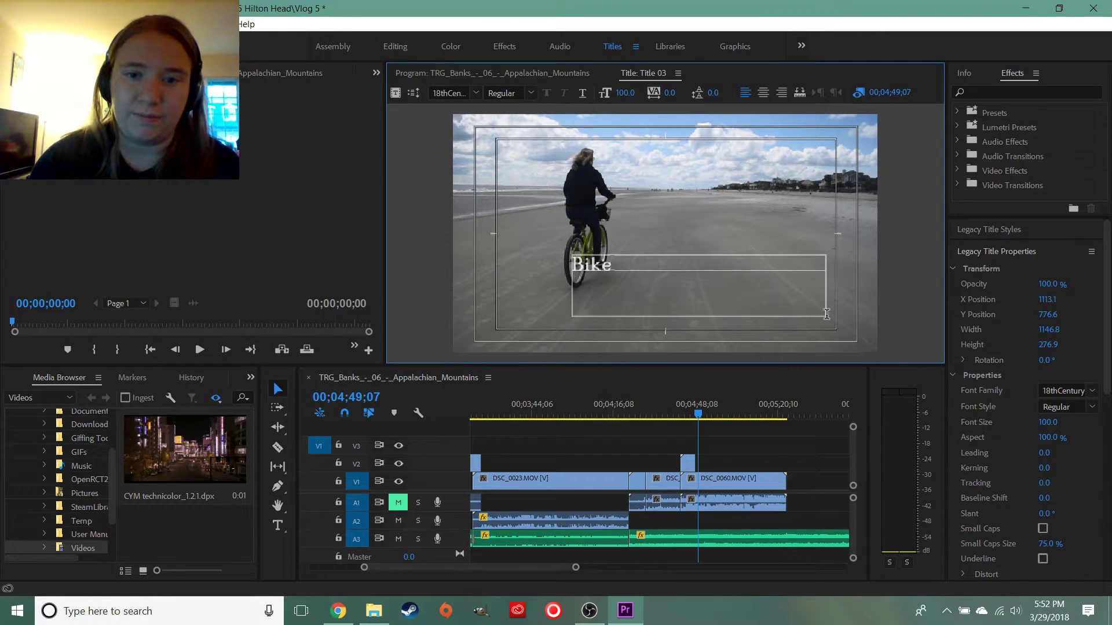
text( Adventure Day!)
Select the whole "Bike Adventure Day!" text and turn on its shadow
drag(770, 265, 449, 263)
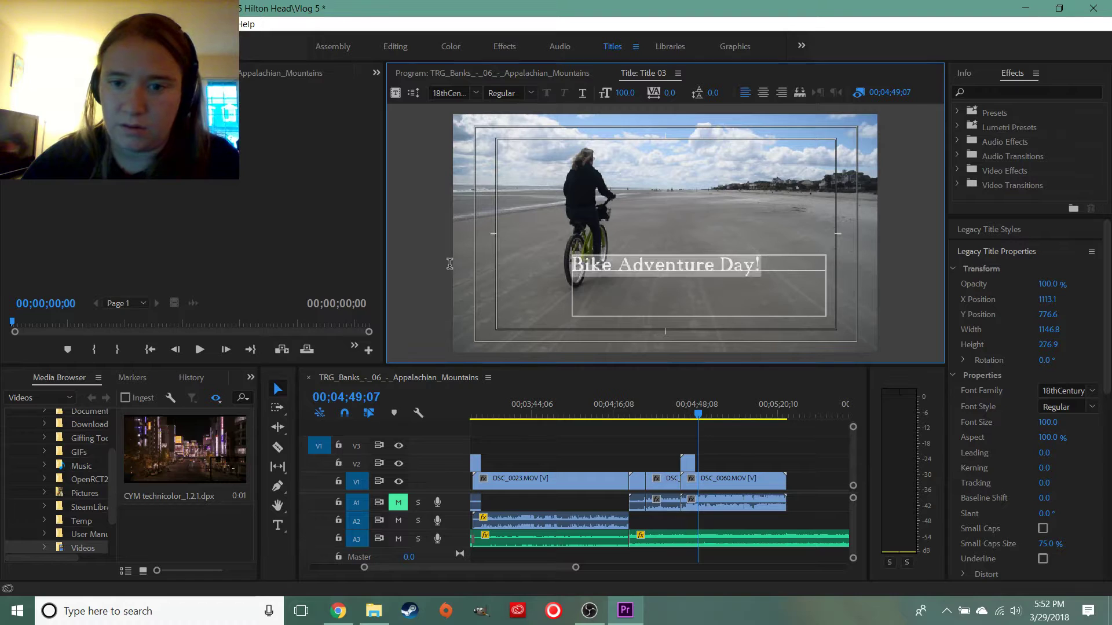
scroll(1040, 491, down, 3)
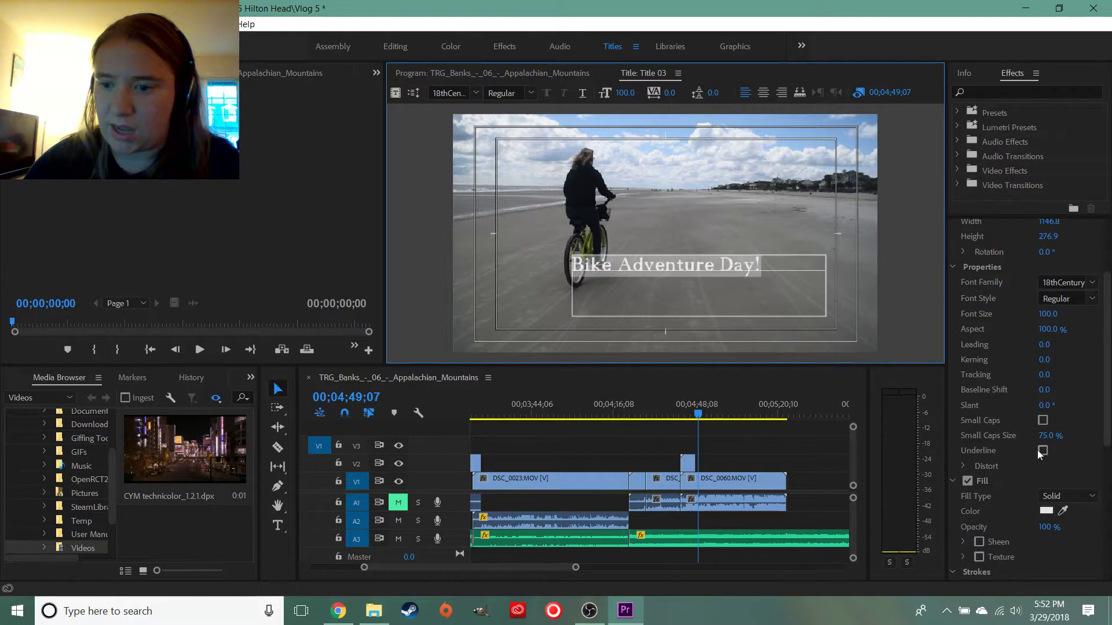
scroll(1020, 392, down, 6)
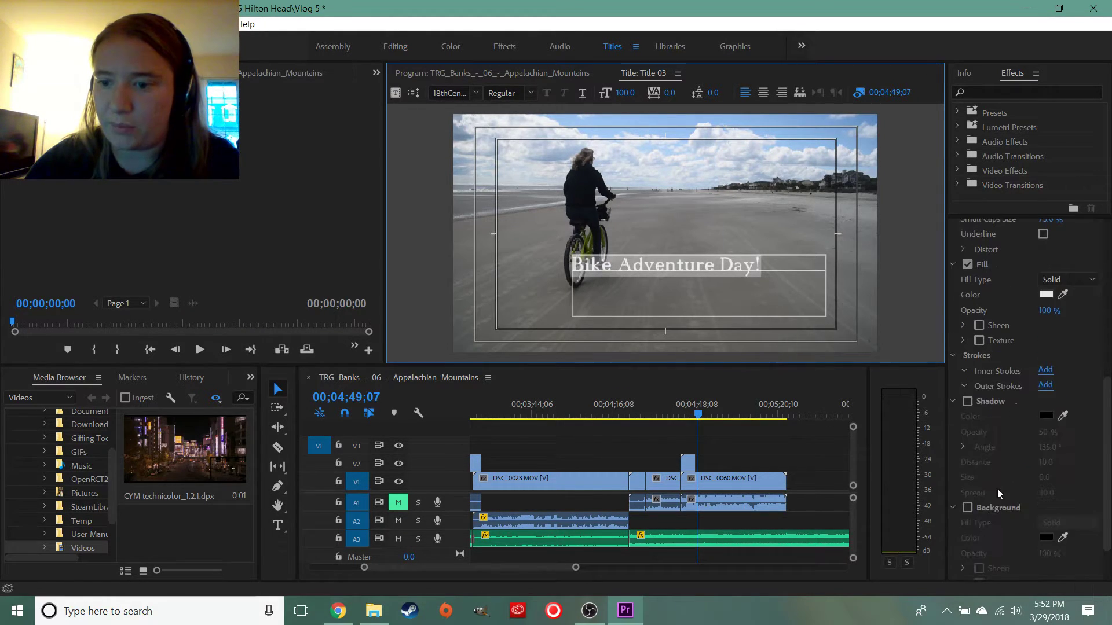
click(967, 401)
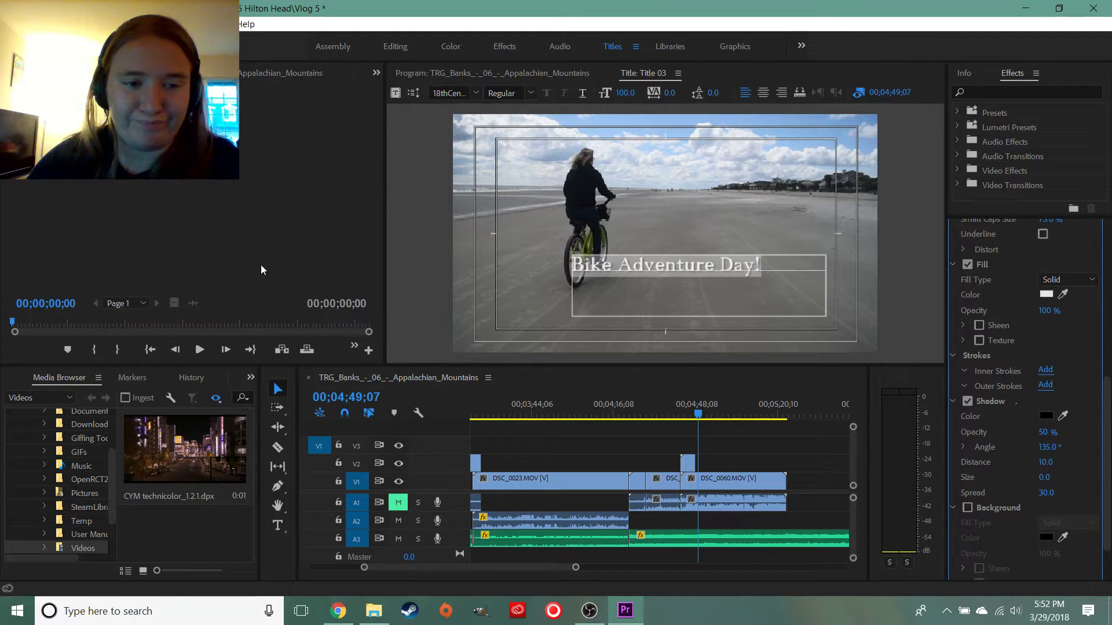
Open Title 02 from the project to check which font it uses
click(476, 93)
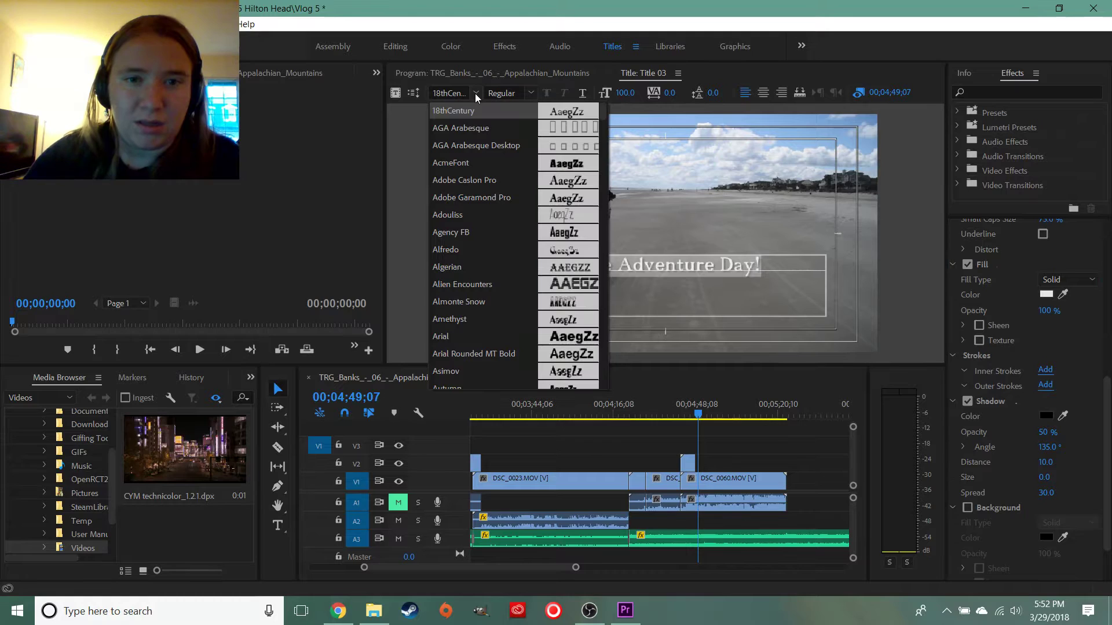
click(191, 379)
click(65, 379)
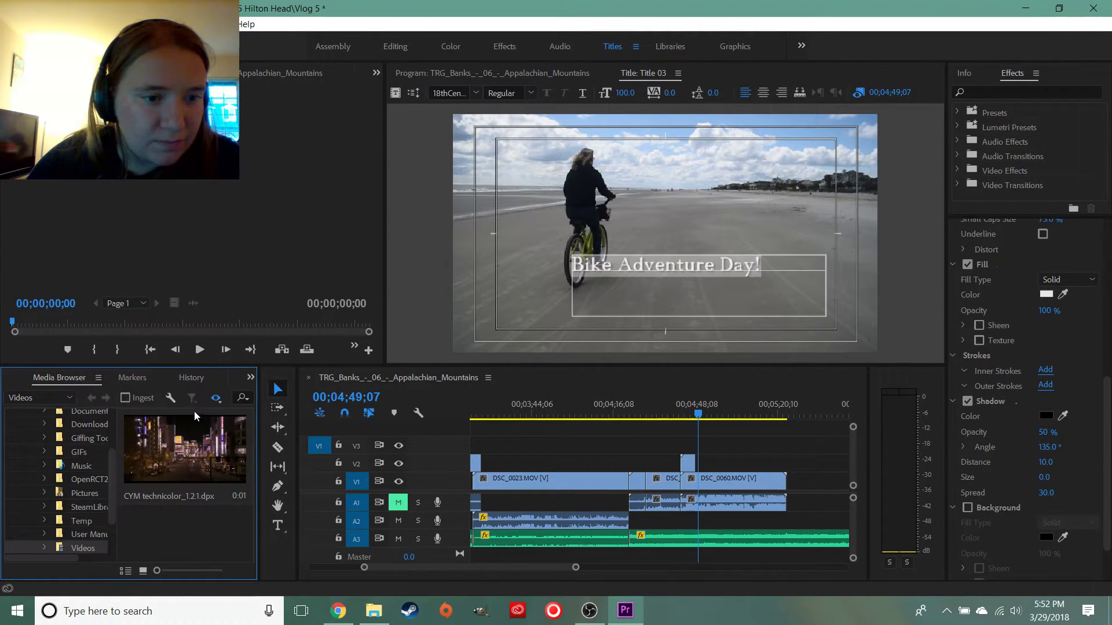
click(250, 377)
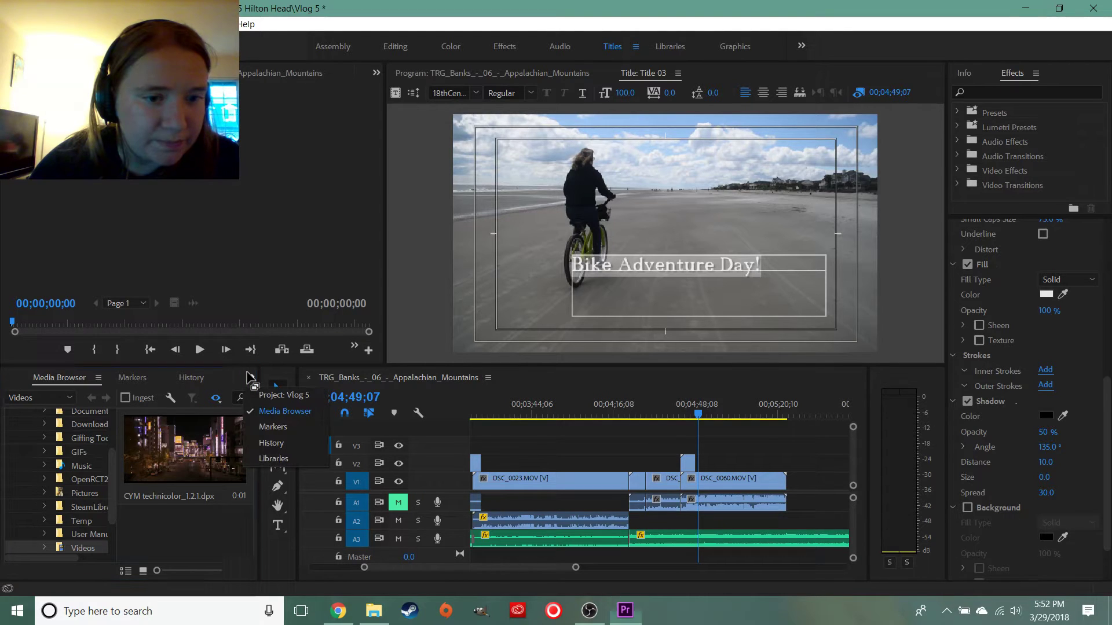
click(273, 394)
scroll(177, 496, up, 5)
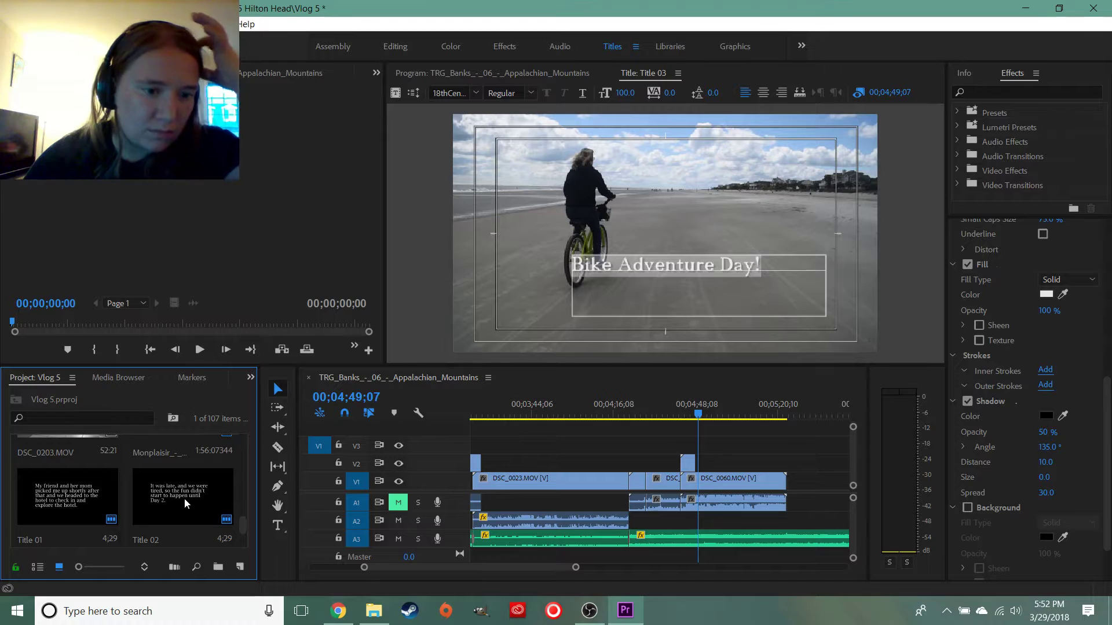
double_click(184, 498)
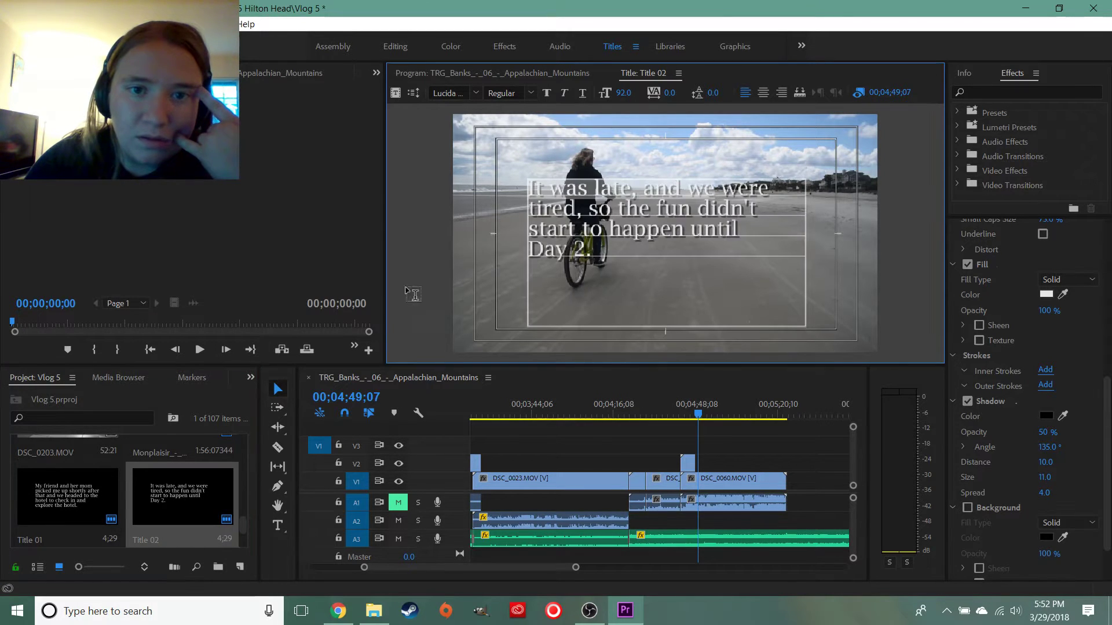
Reopen Title 03 and set the font of "Bike Adventure Day!" to Lucida Bright
scroll(176, 491, down, 5)
scroll(85, 489, up, 3)
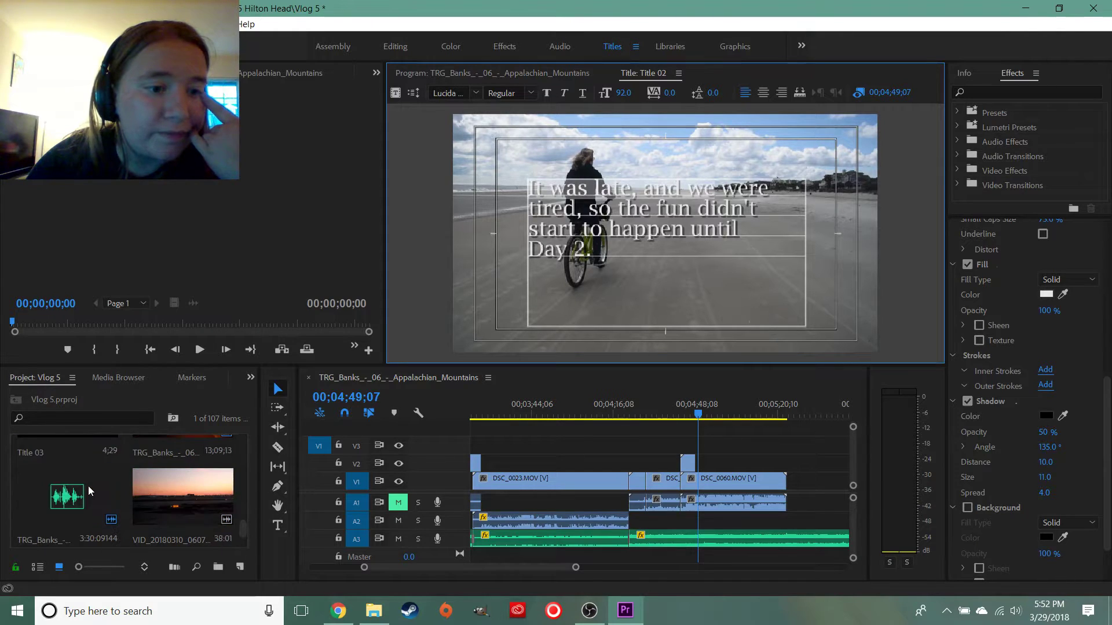
scroll(88, 485, up, 2)
double_click(88, 486)
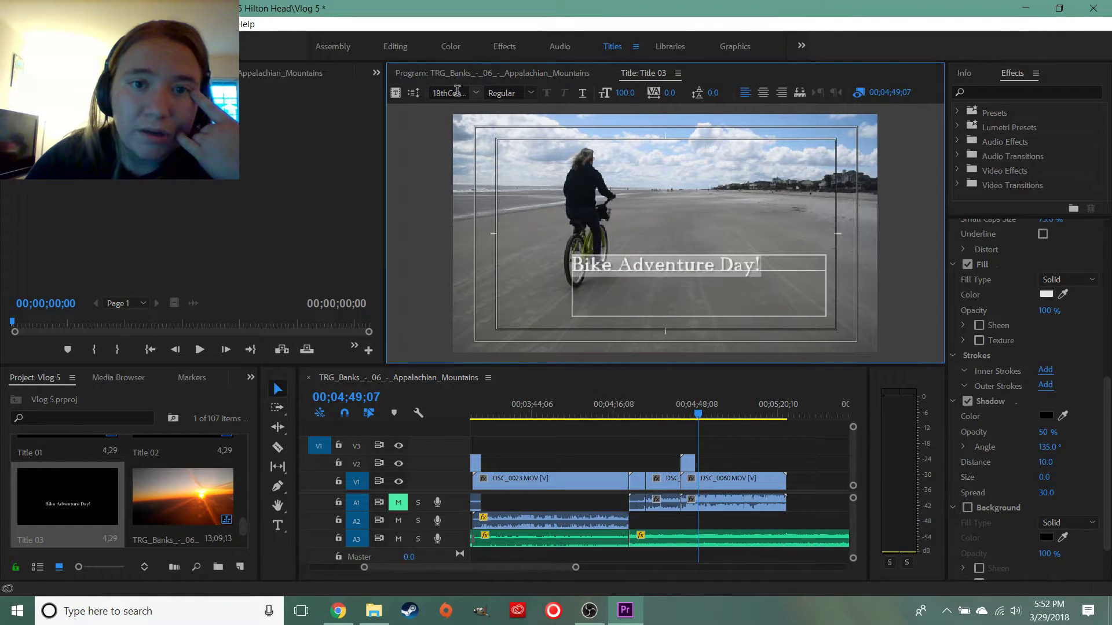
click(468, 93)
text(Lucida Bri)
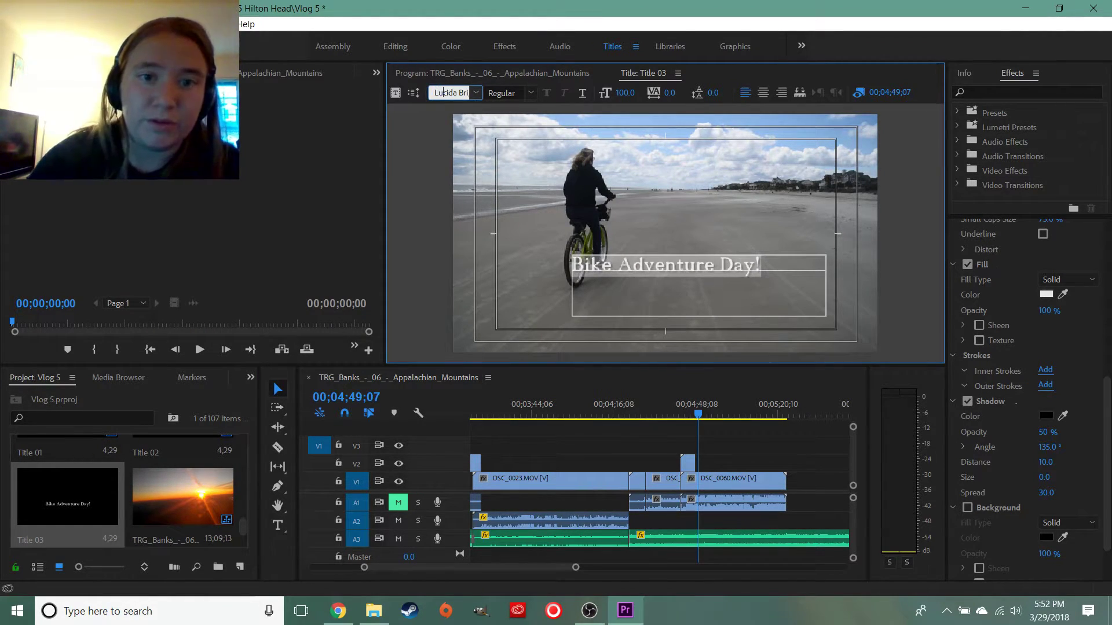
key(Return)
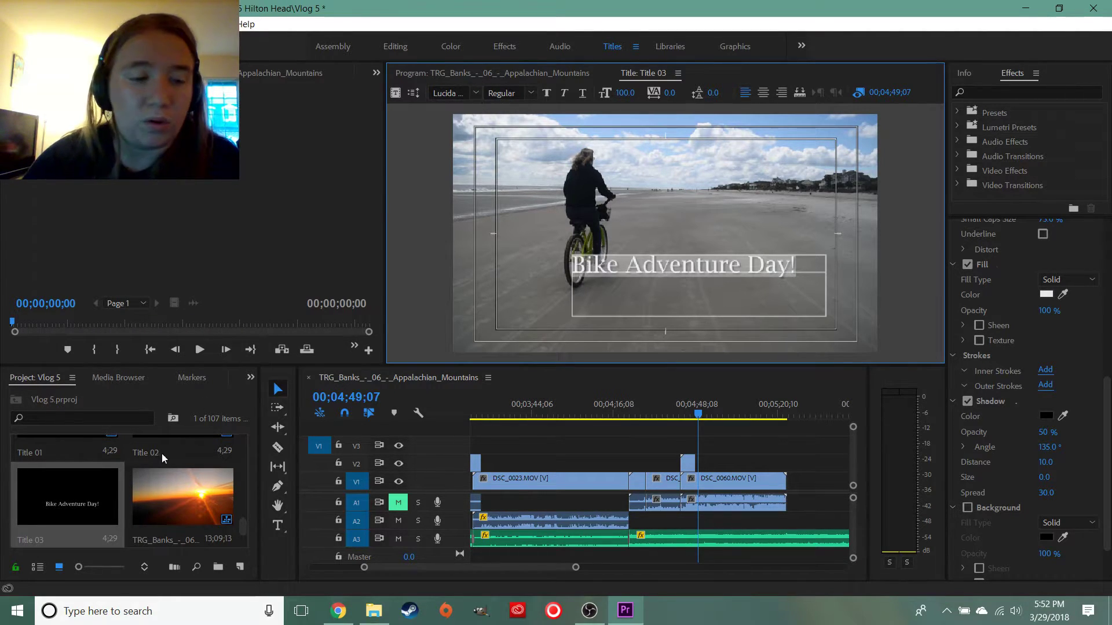
Compare the font used in Title 01 with the font applied in Title 03
scroll(110, 478, up, 3)
scroll(99, 485, down, 2)
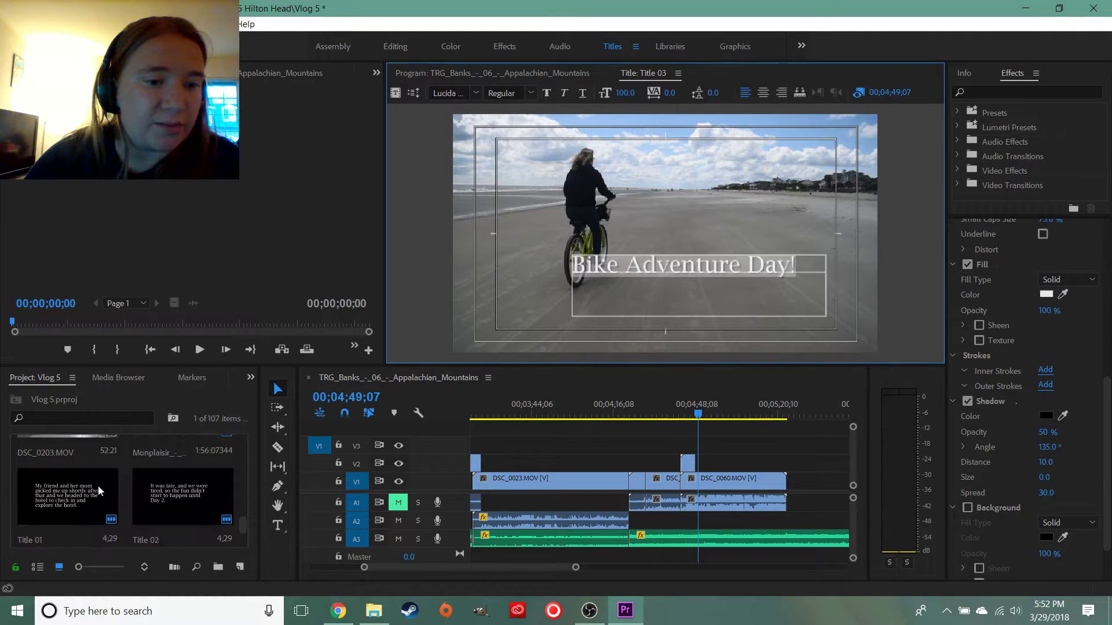
double_click(98, 490)
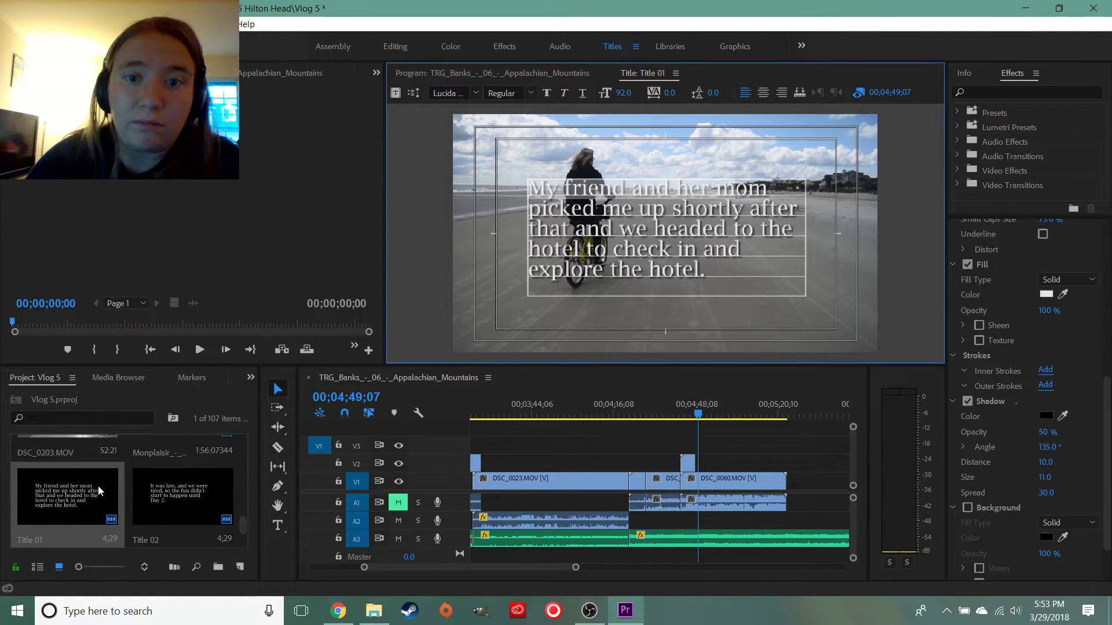
click(475, 94)
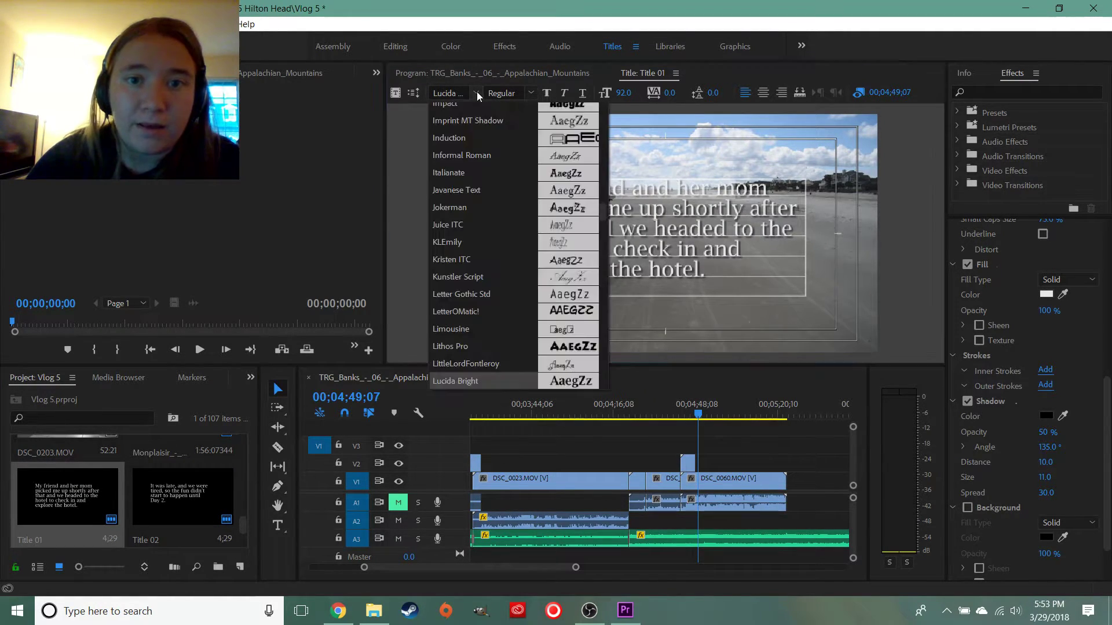
scroll(66, 526, down, 3)
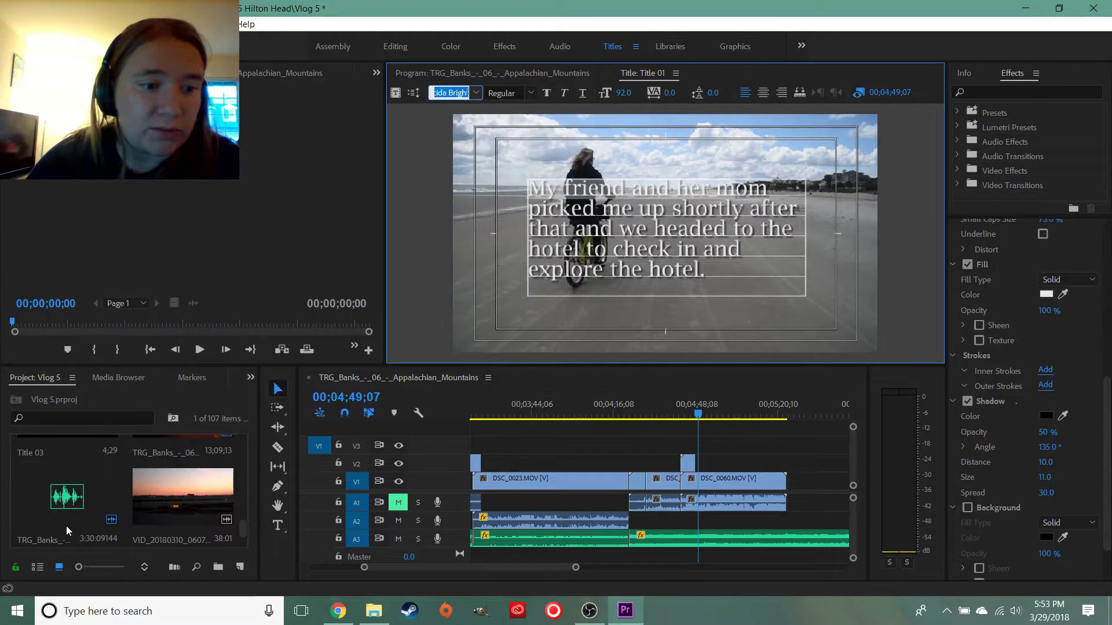
scroll(74, 509, down, 5)
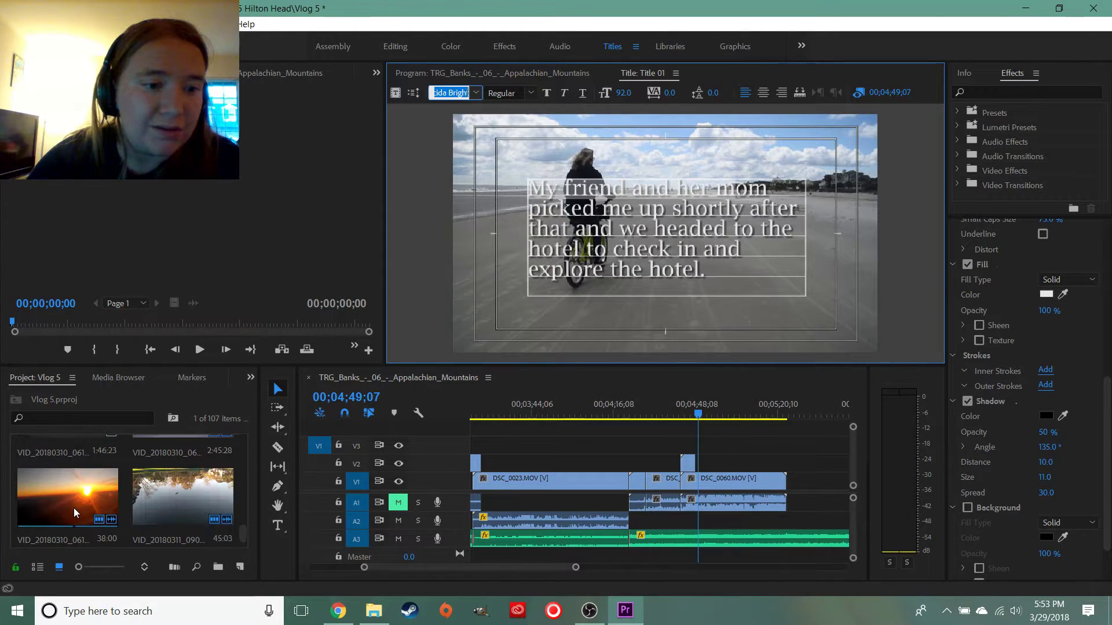
scroll(74, 507, up, 2)
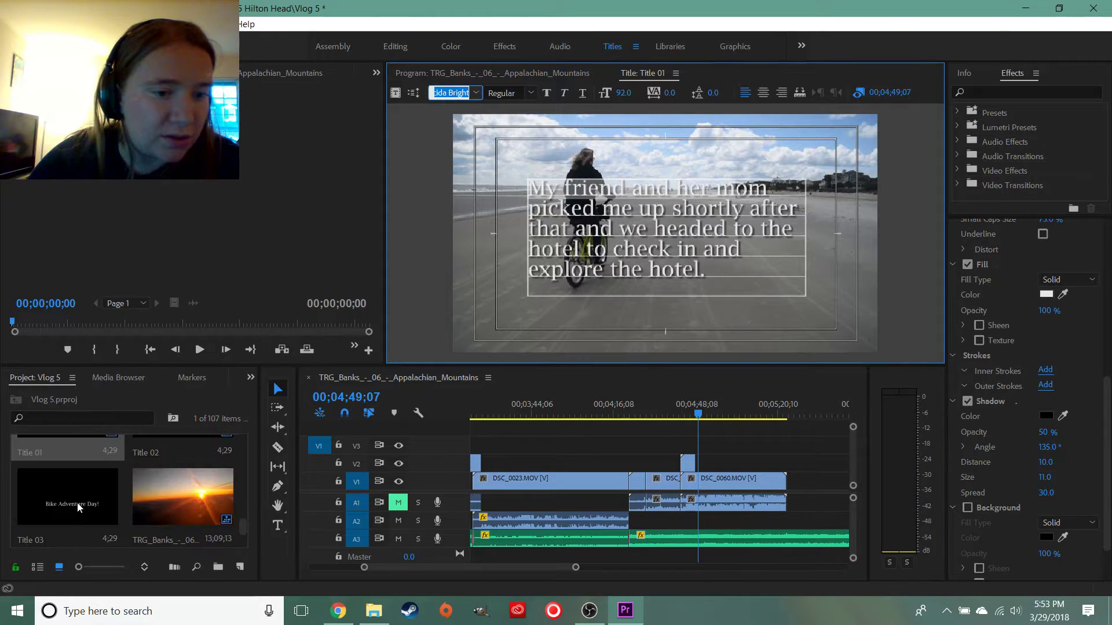
double_click(91, 502)
click(473, 94)
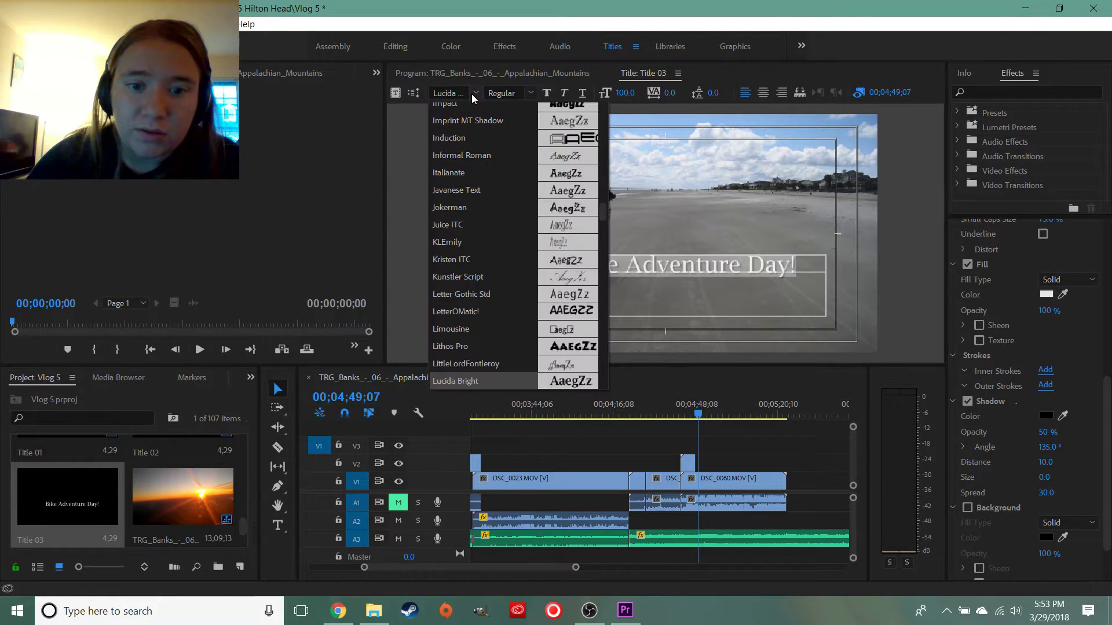
Place Title 03 on V2 right after the Day 3 title, switch to the Editing workspace and move its text to the frame's lower-right area
drag(131, 528, 698, 464)
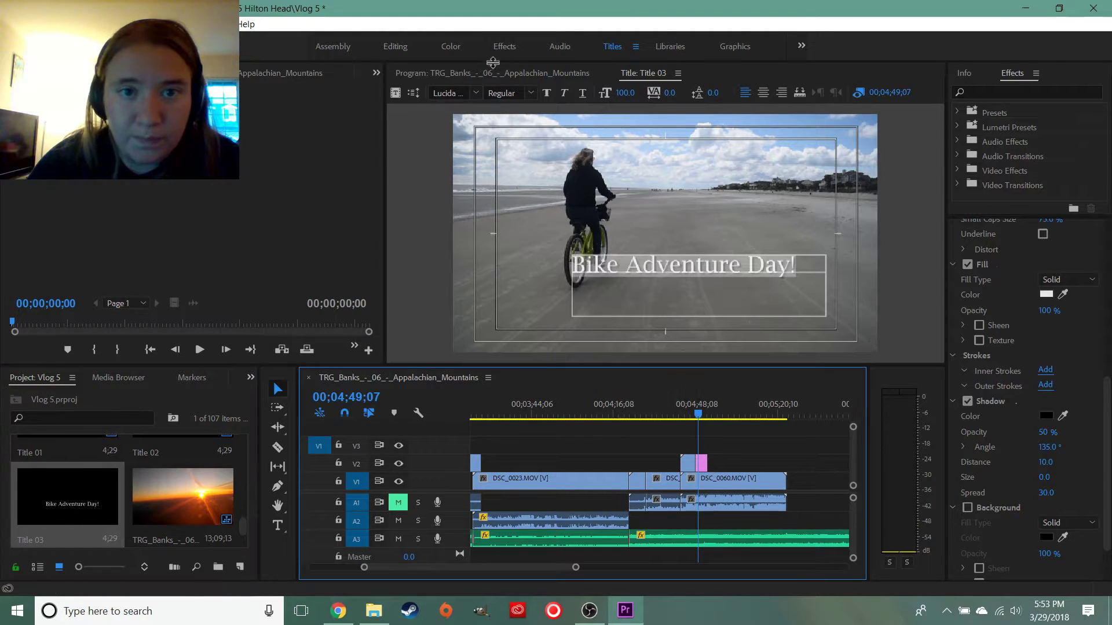
click(389, 51)
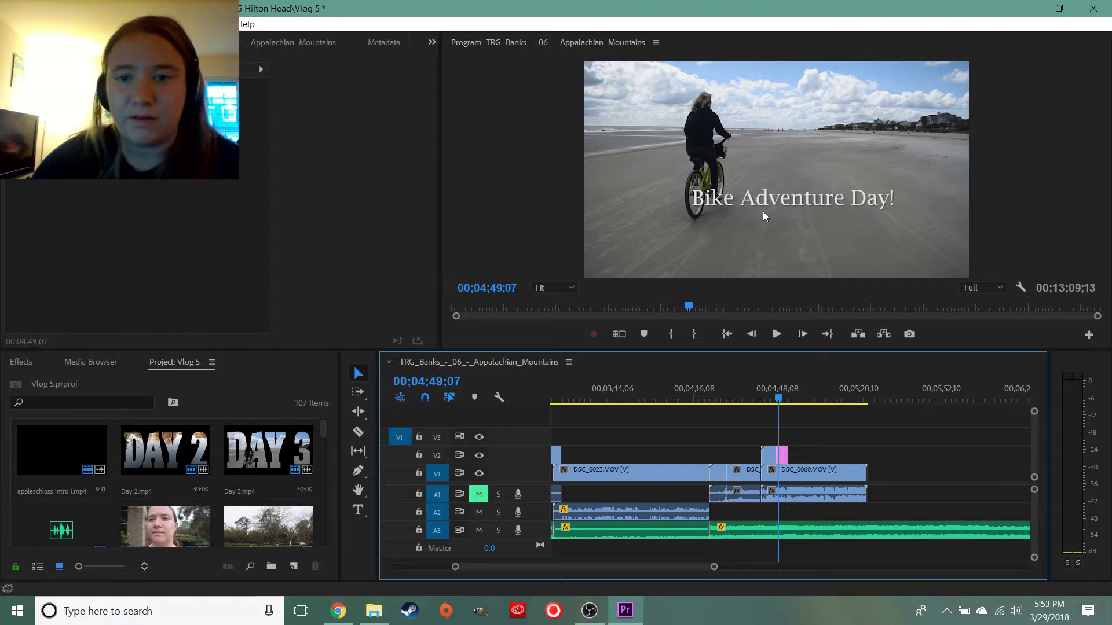
drag(769, 198, 815, 249)
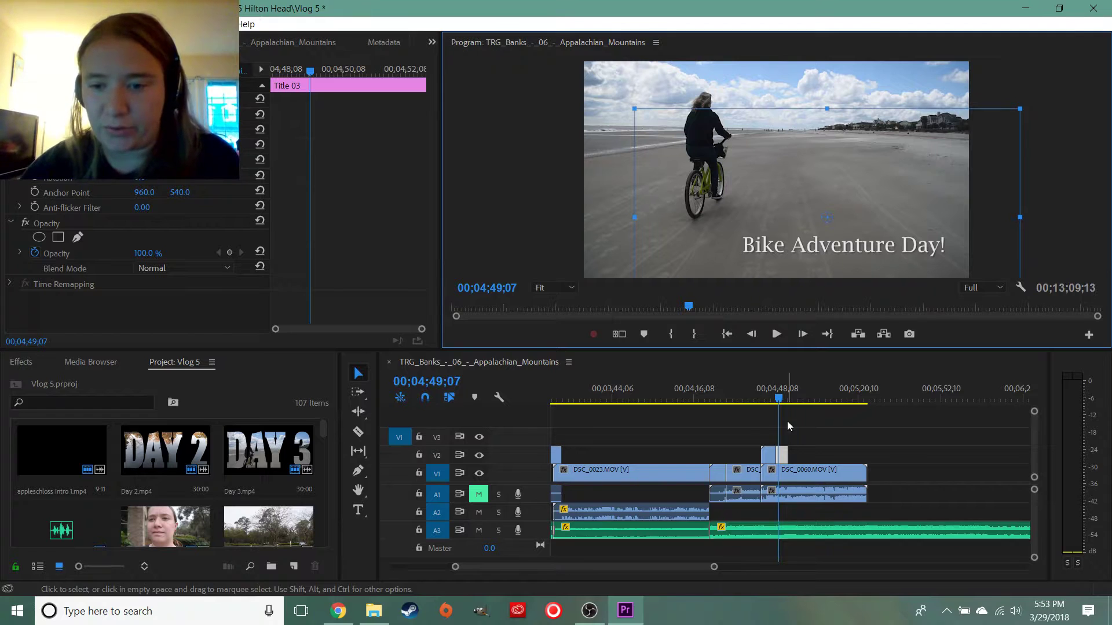
Cut DSC_0060.MOV where Title 03 starts and remove the part before the cut
drag(779, 401, 782, 401)
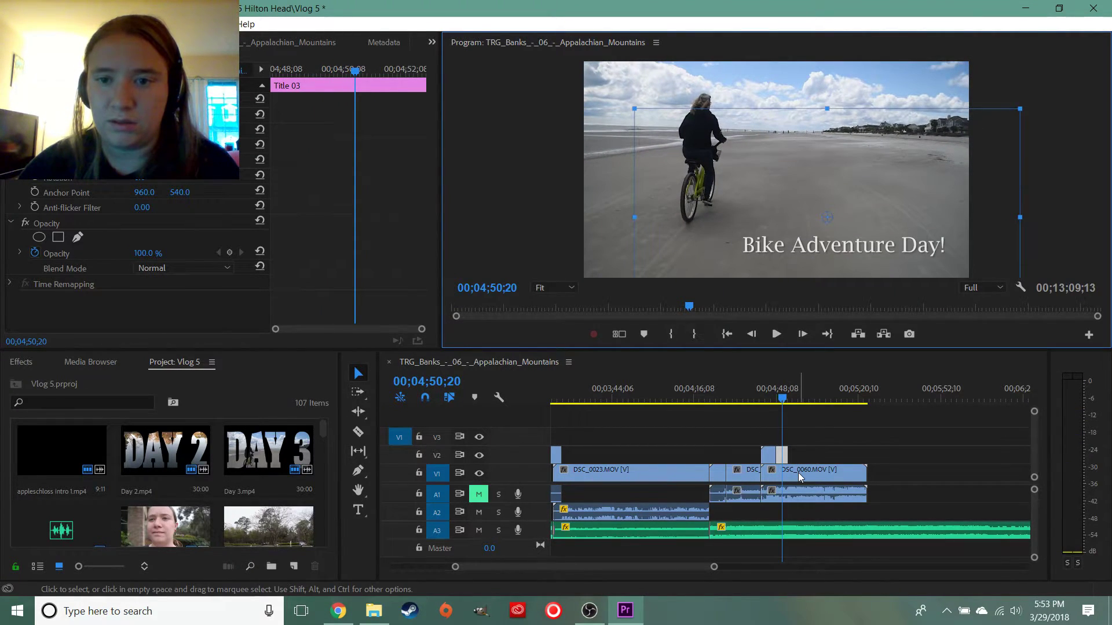
click(779, 473)
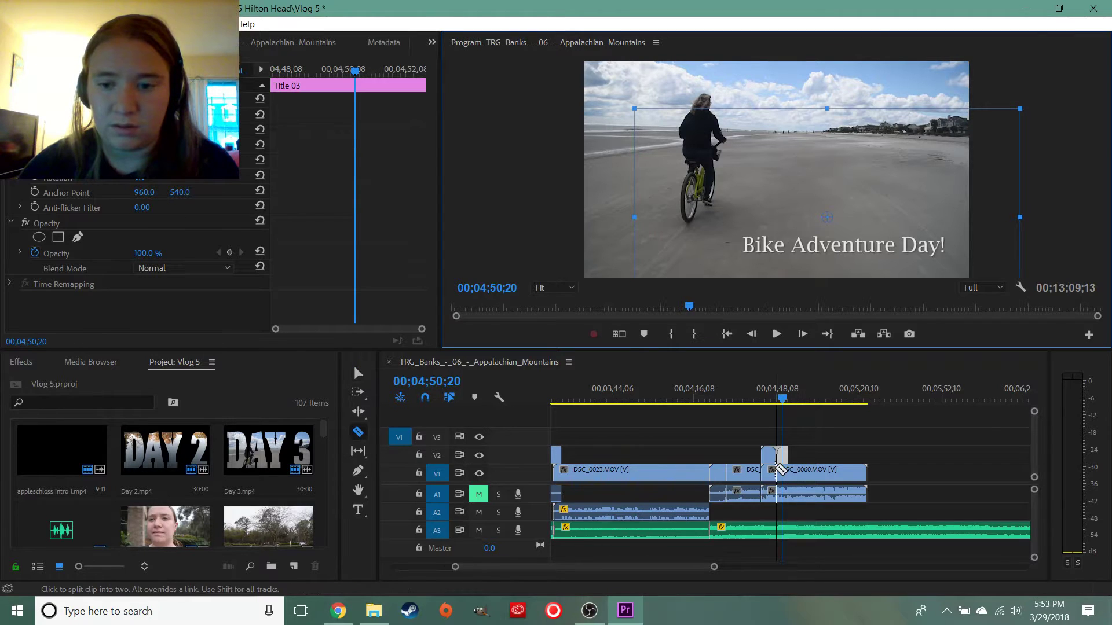
Try DSC_0060.MOV at 250% speed and play it back under the title
right_click(799, 472)
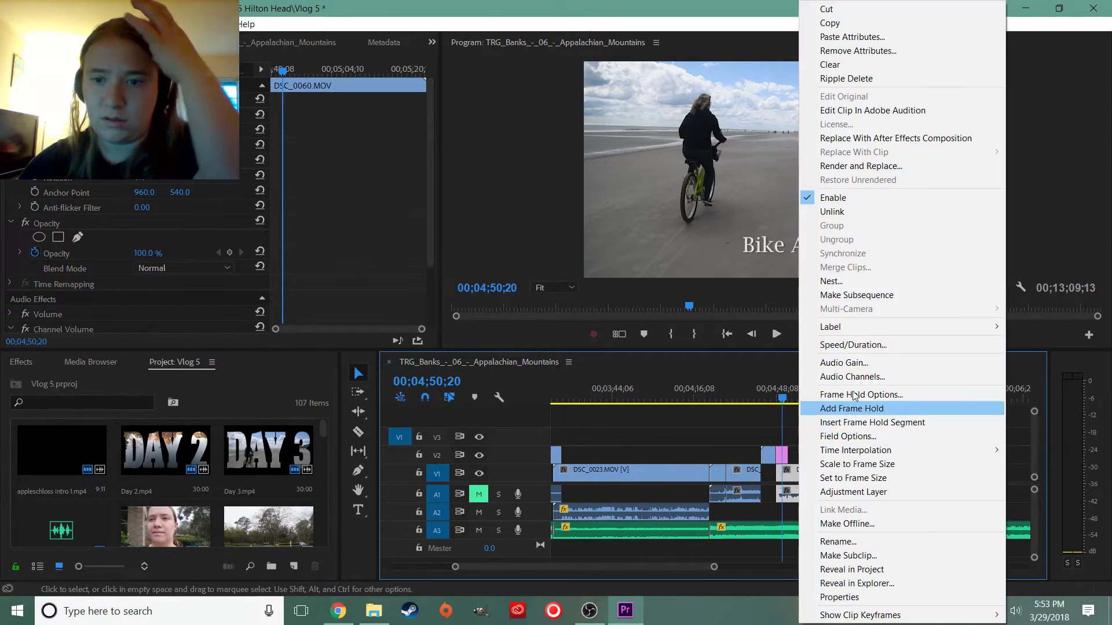
click(851, 347)
text(2)
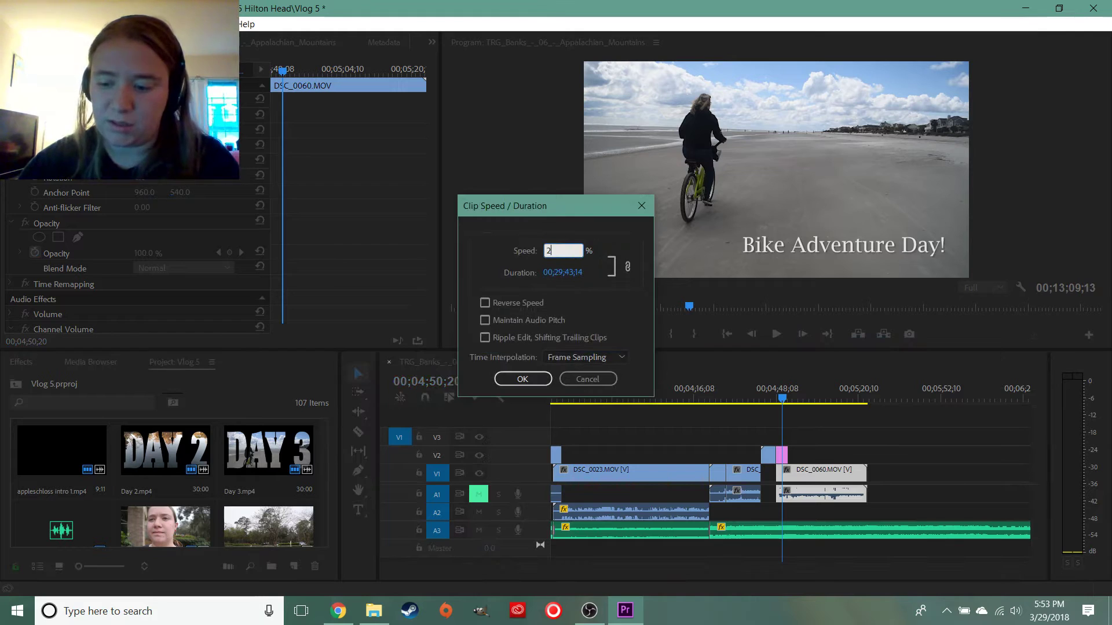
text(50)
key(Return)
drag(782, 399, 775, 401)
key(space)
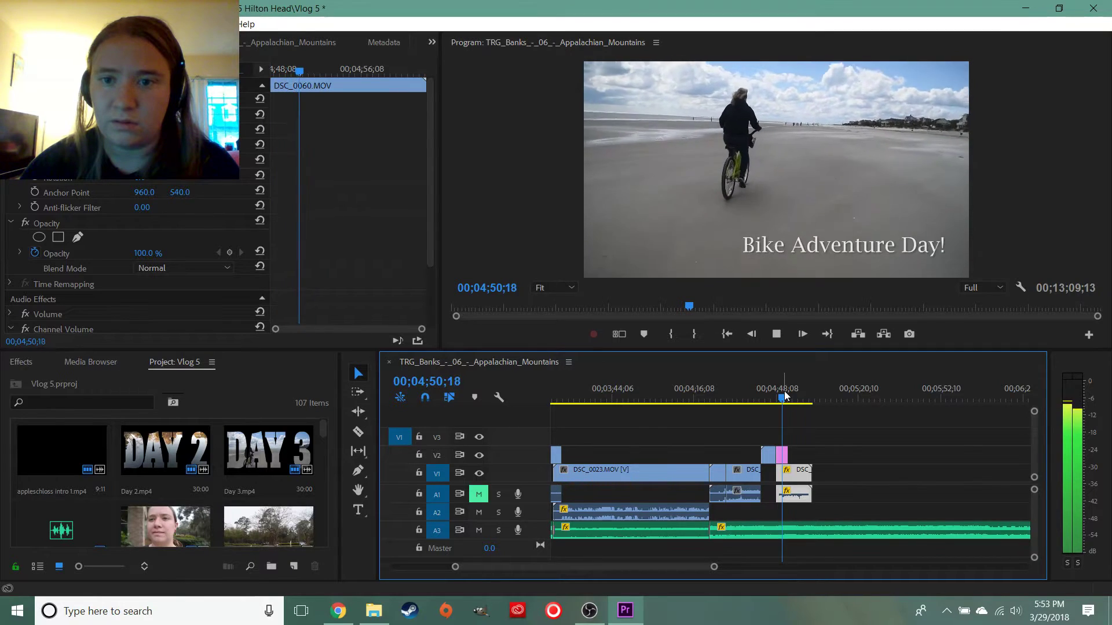
key(space)
Set the speed of DSC_0060.MOV to 175%
right_click(802, 470)
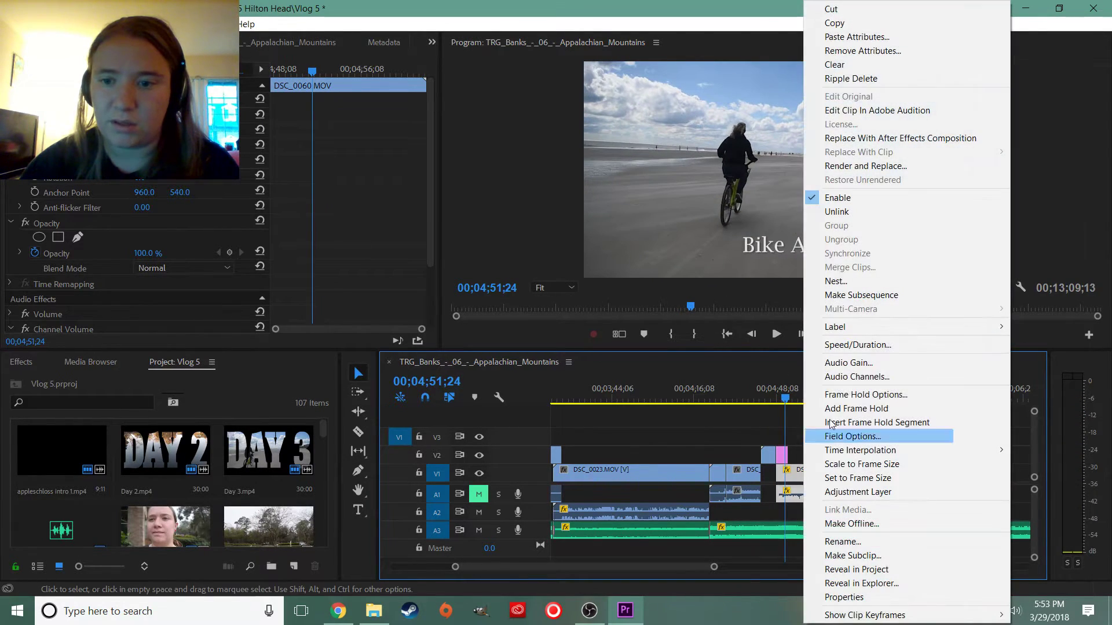
click(857, 345)
text(200)
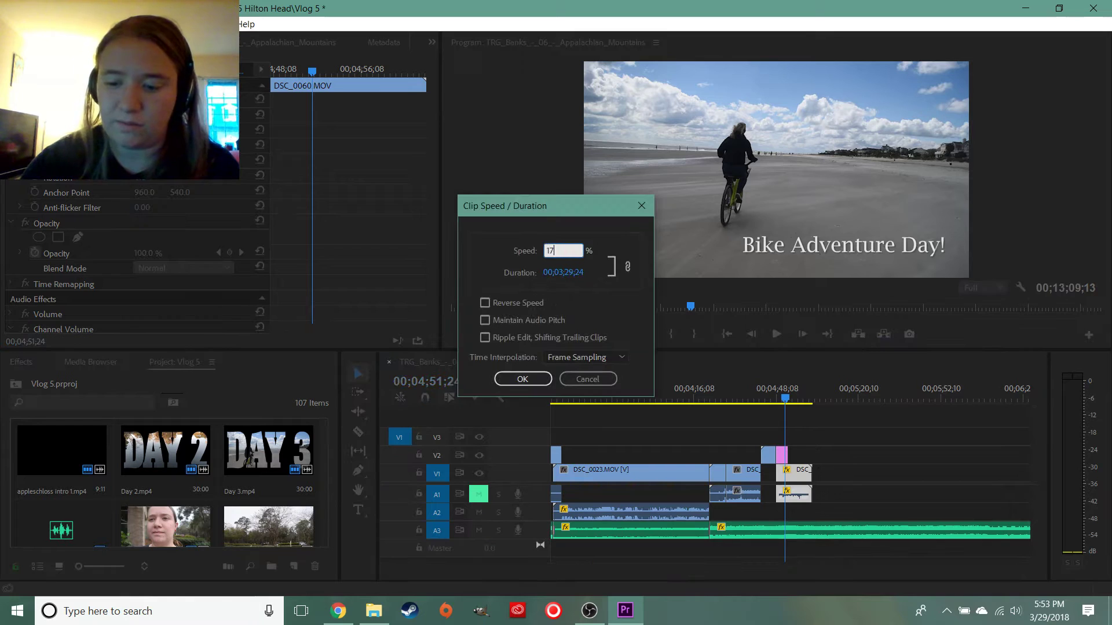
key(Return)
Play the bike clip, cut it at 00;04;52;18 where Title 03 ends, and delete the part after the cut
key(space)
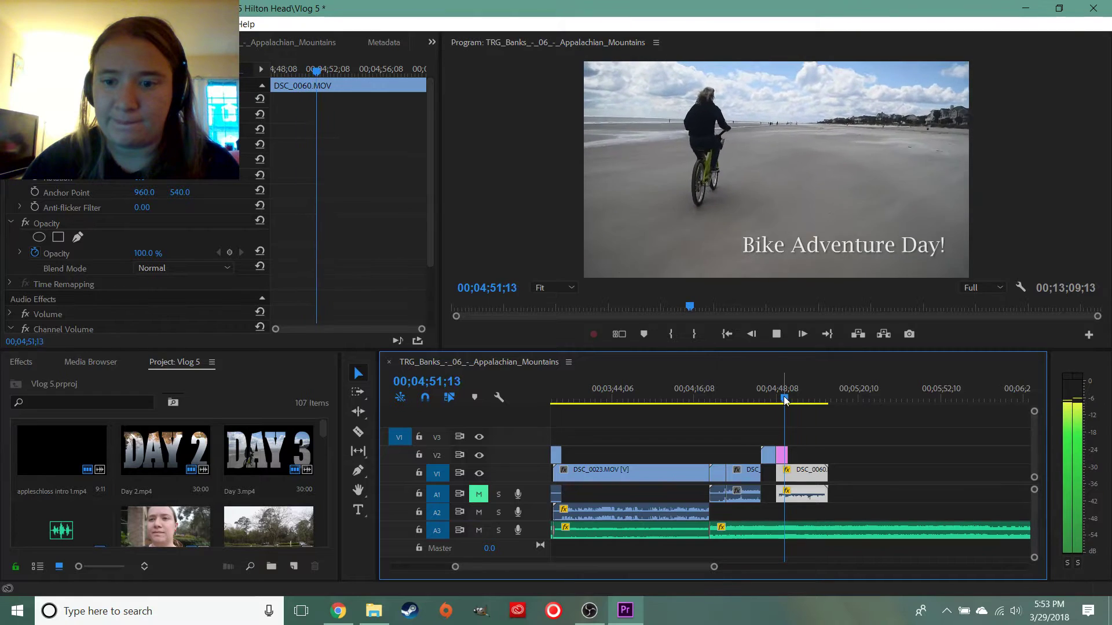
key(space)
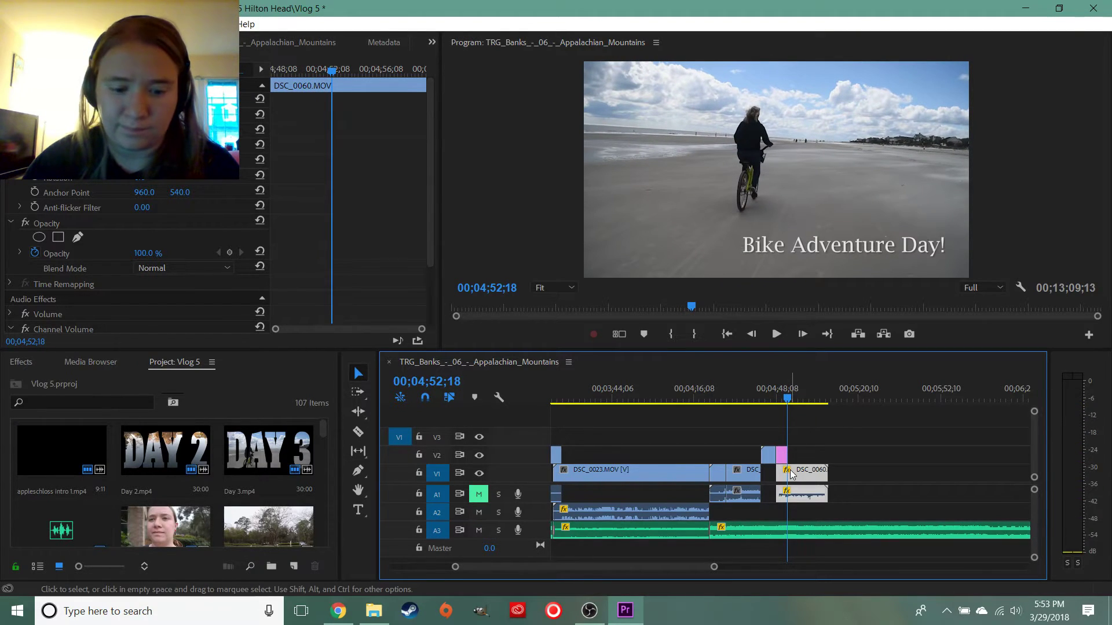
key(Delete)
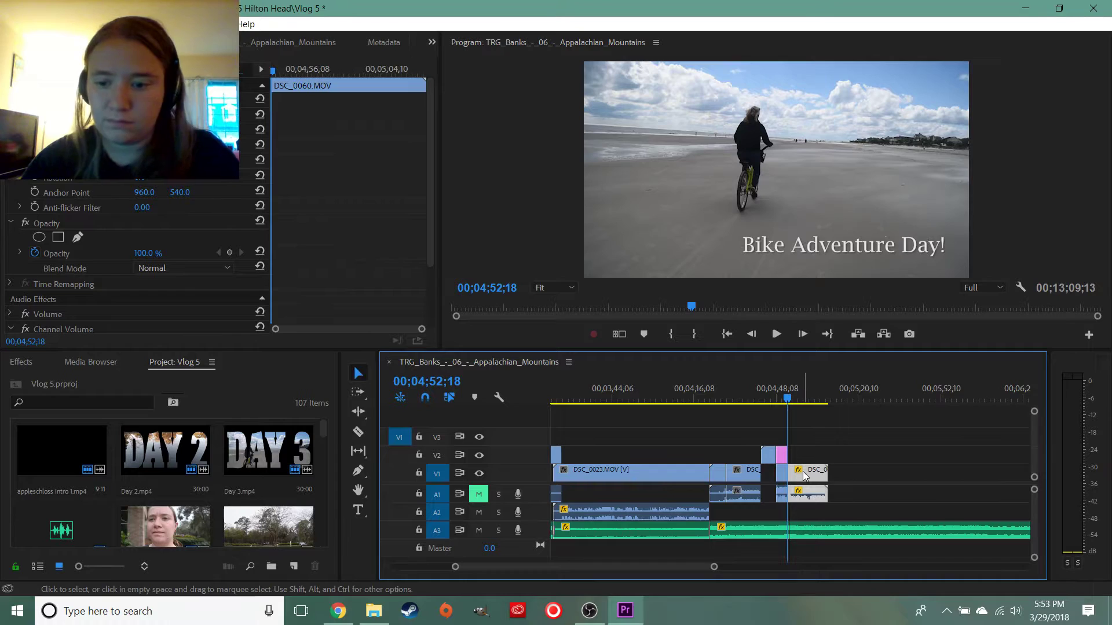
Find DSC_0059.MOV among the project's bike footage and place it on V1 after the trimmed DSC_0060.MOV
scroll(194, 491, down, 5)
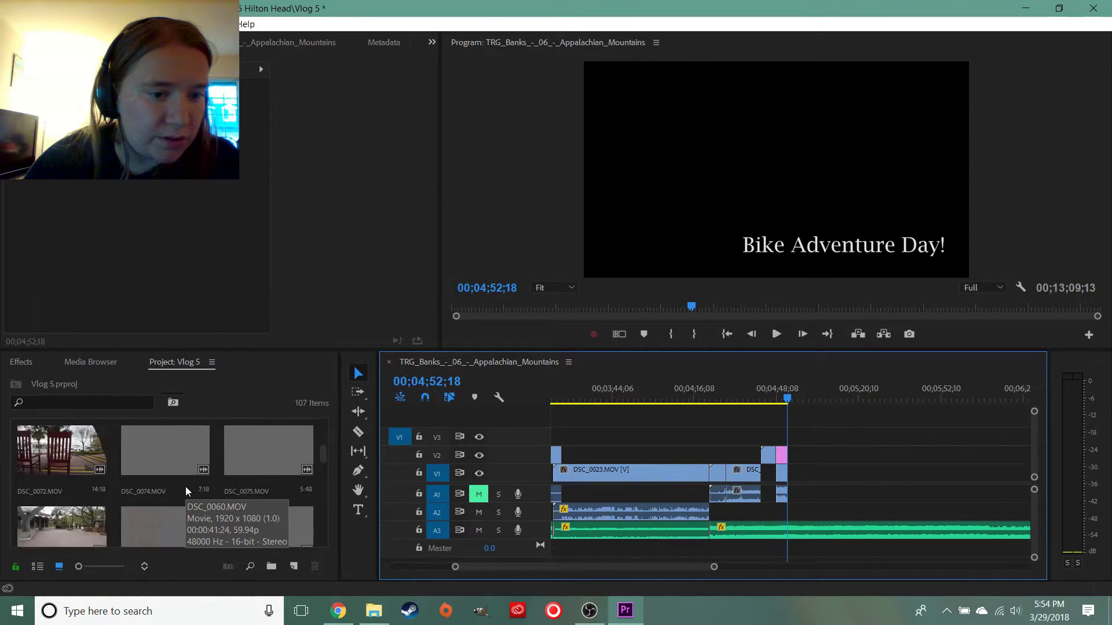
scroll(95, 484, up, 3)
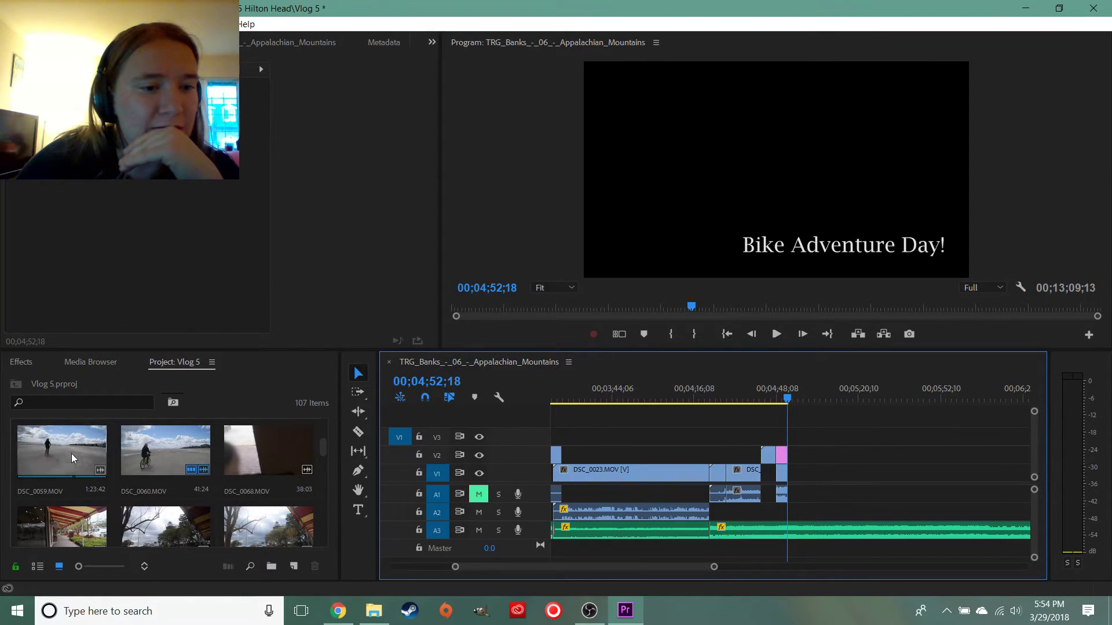
scroll(51, 458, up, 1)
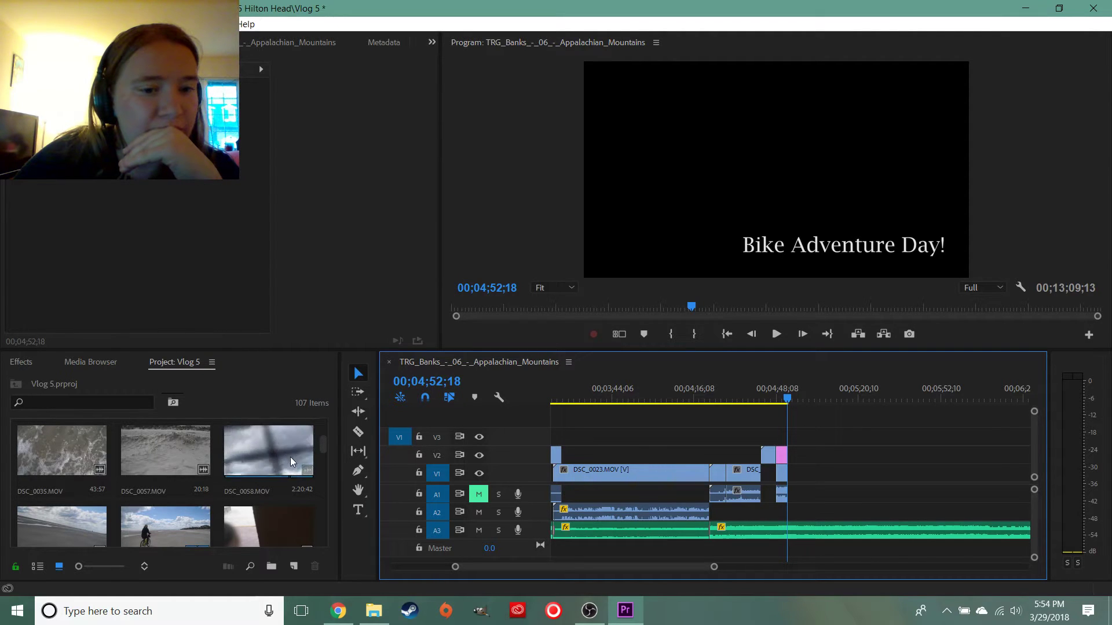
scroll(293, 458, down, 5)
scroll(292, 463, up, 4)
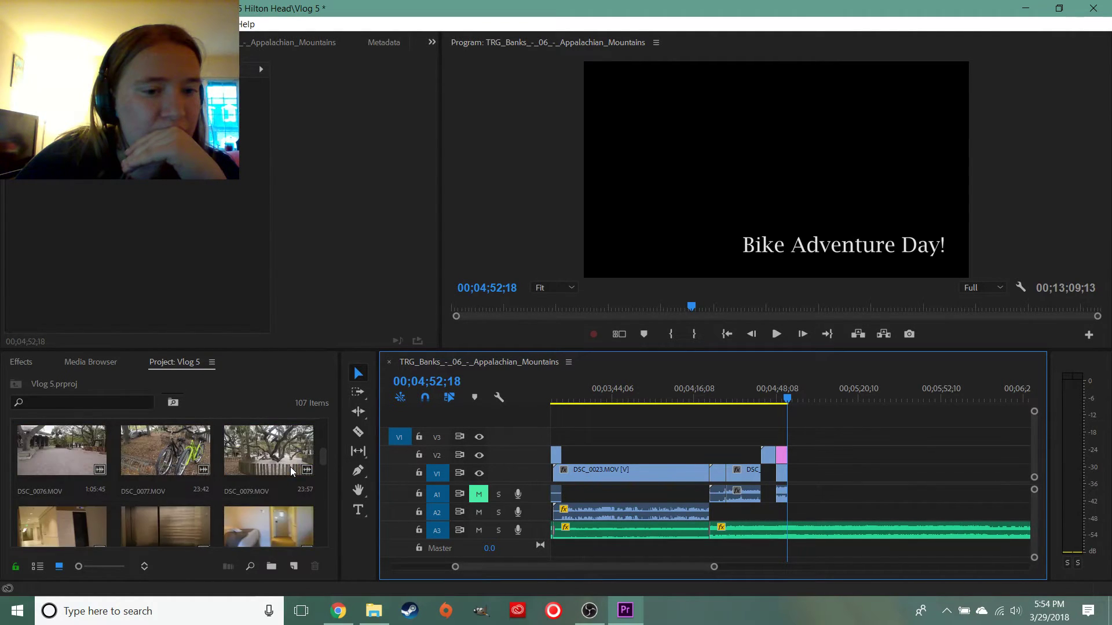
scroll(47, 468, down, 1)
scroll(51, 456, up, 1)
scroll(52, 461, up, 1)
scroll(35, 459, up, 1)
drag(58, 455, 834, 474)
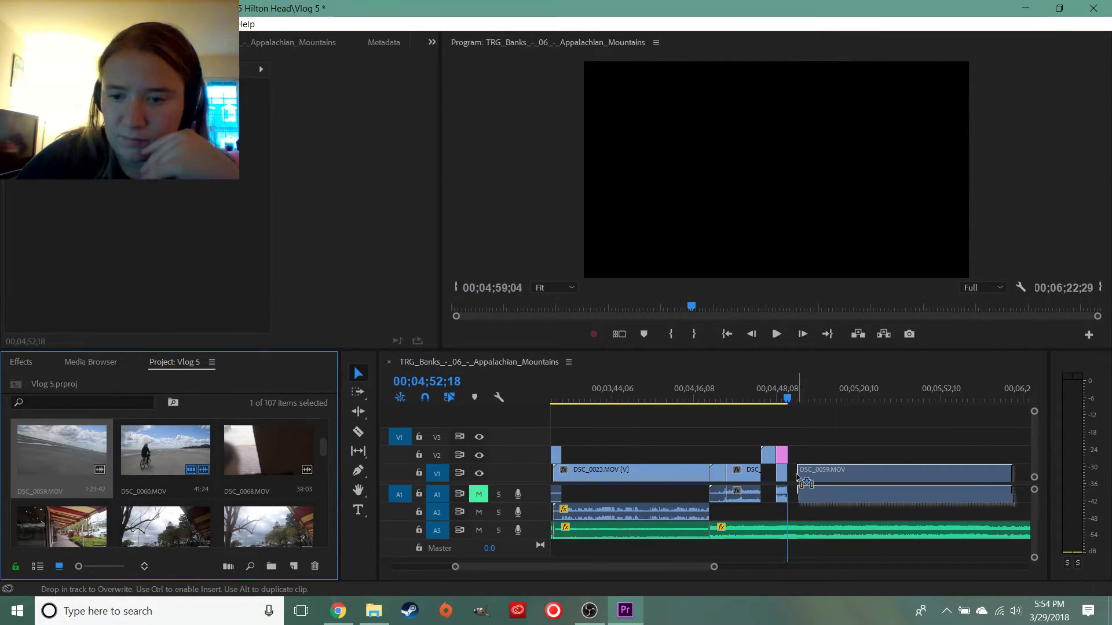
Cut DSC_0059.MOV at 00;05;48;16, delete the part before the cut and move the remainder against the end of DSC_0060.MOV
click(797, 400)
drag(798, 399, 930, 402)
key(ctrl+k)
click(911, 476)
key(Delete)
drag(972, 471, 835, 469)
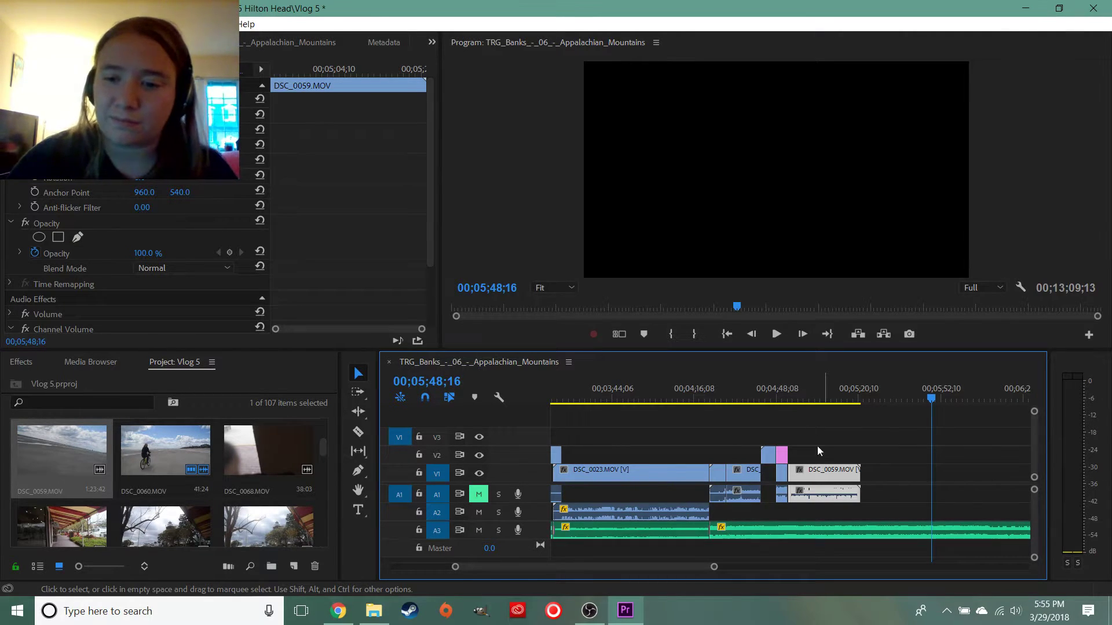
Play the transition from DSC_0060.MOV into DSC_0059.MOV around the end of Title 03 to check how the clips join
click(791, 399)
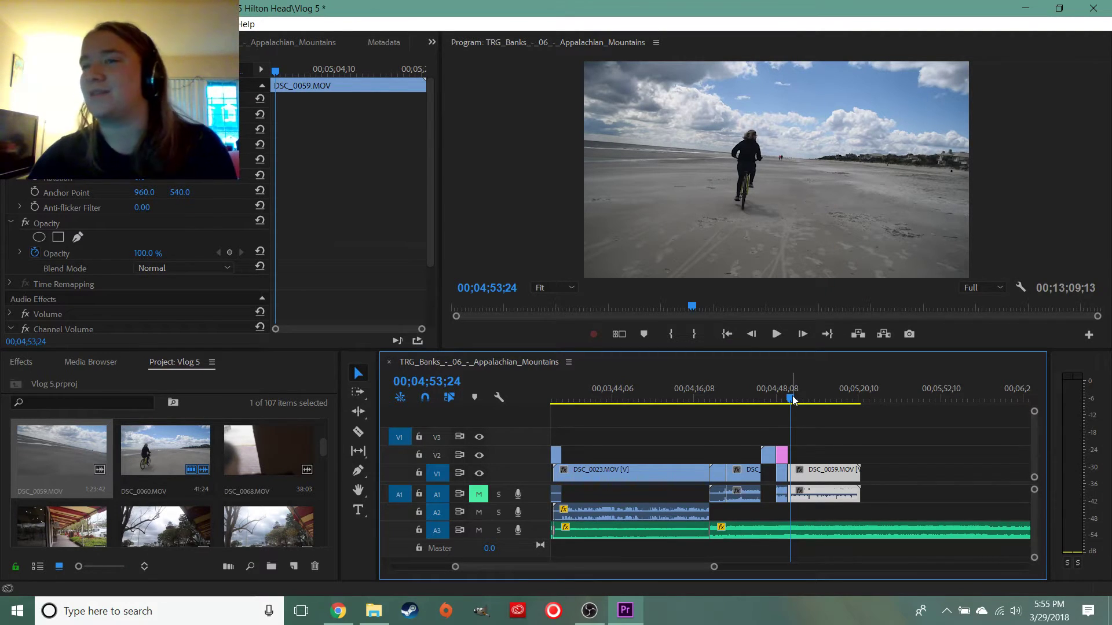
drag(792, 399, 780, 400)
key(space)
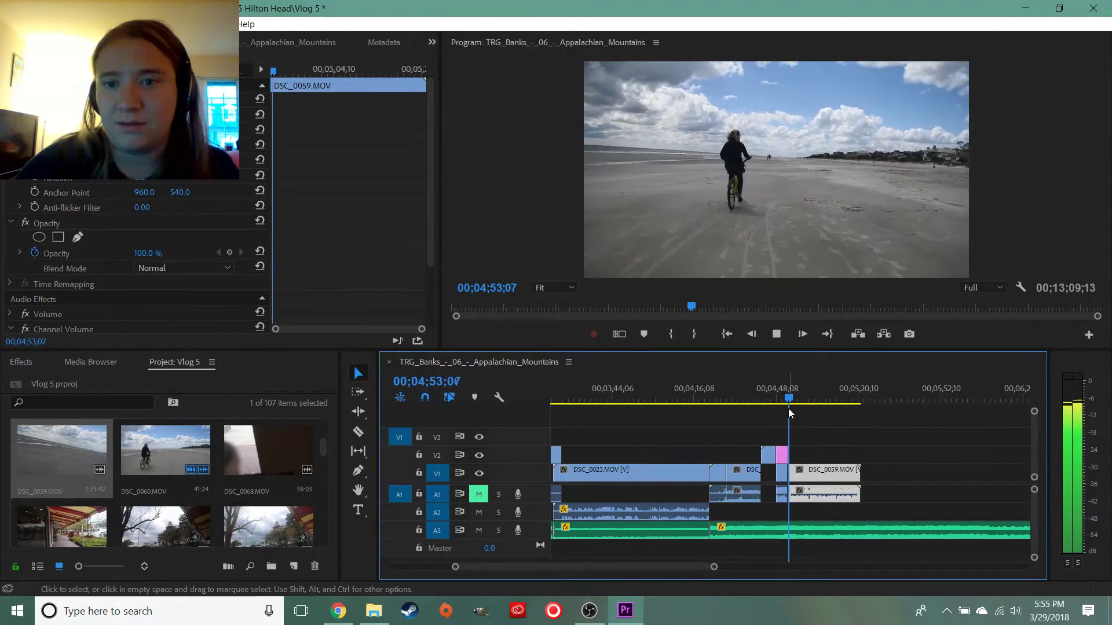
key(space)
drag(715, 571, 587, 569)
drag(772, 451, 792, 479)
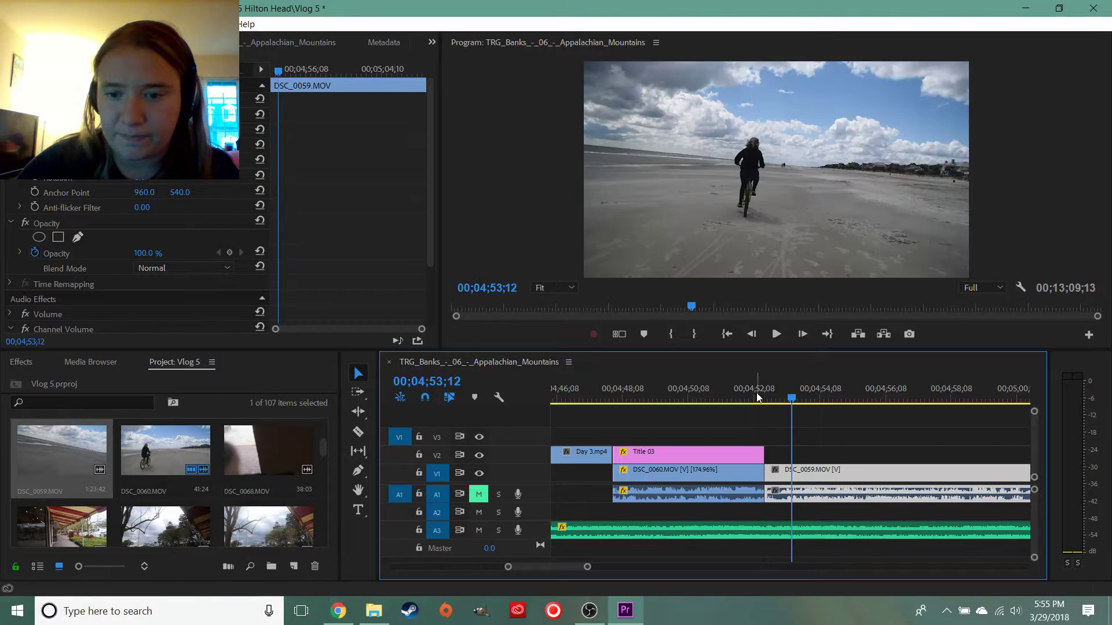
click(756, 394)
key(space)
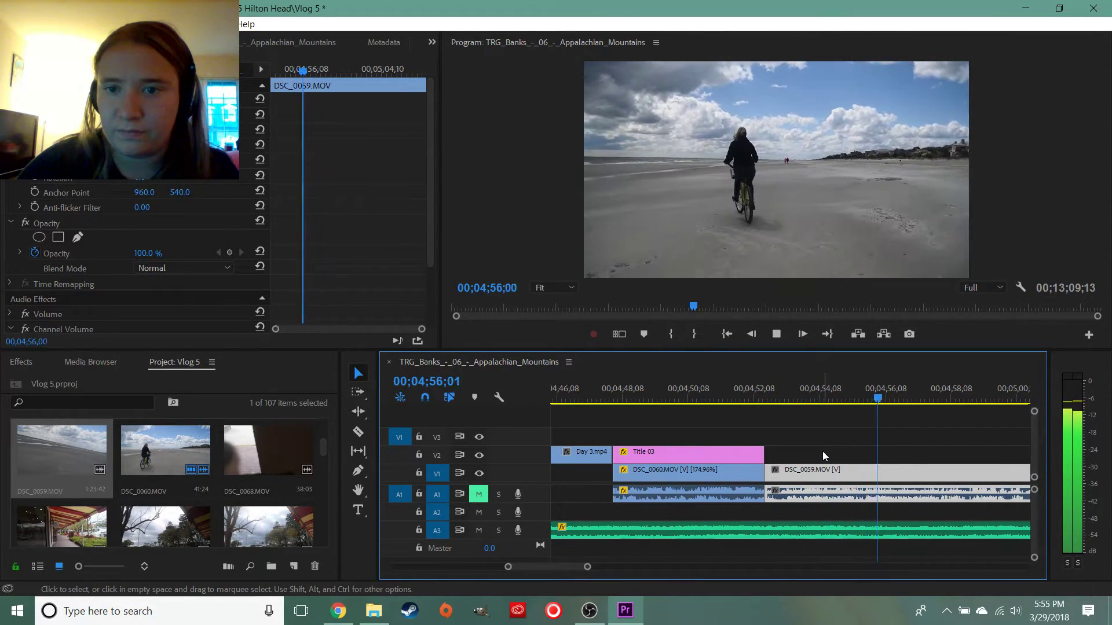
Play the opening of DSC_0059.MOV and cut the clip at about 00;04;56
drag(587, 567, 645, 567)
click(800, 397)
drag(801, 397, 765, 415)
key(c)
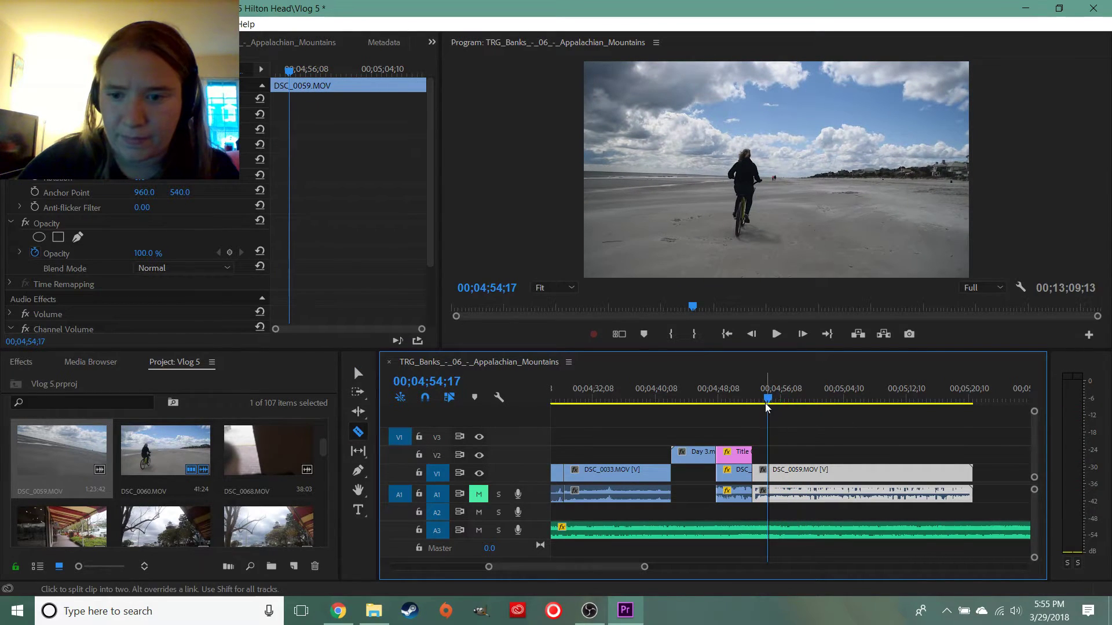
key(space)
key(space)
click(781, 473)
Cut DSC_0059.MOV again at about 00;05;08, delete the section between the cuts and move the remainder against the first part
drag(780, 399, 877, 404)
click(874, 473)
key(v)
click(861, 476)
key(Delete)
drag(918, 475, 823, 475)
Play the joined bike footage, cut DSC_0059.MOV at 00;05;02;18 and delete the part after the cut
click(768, 398)
key(space)
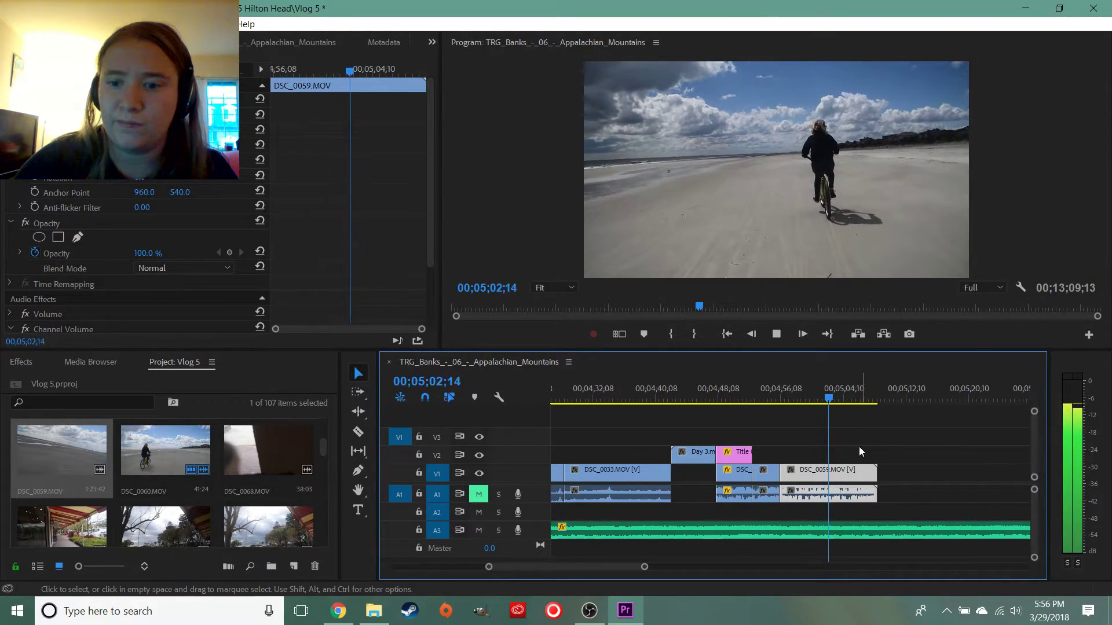
key(space)
key(ctrl+k)
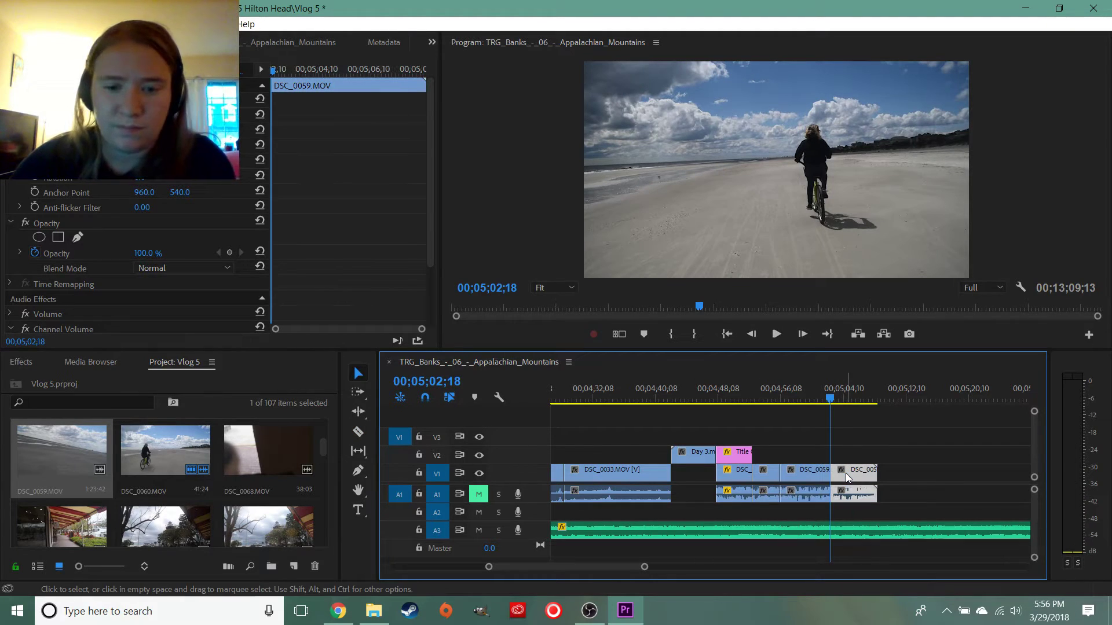
key(Delete)
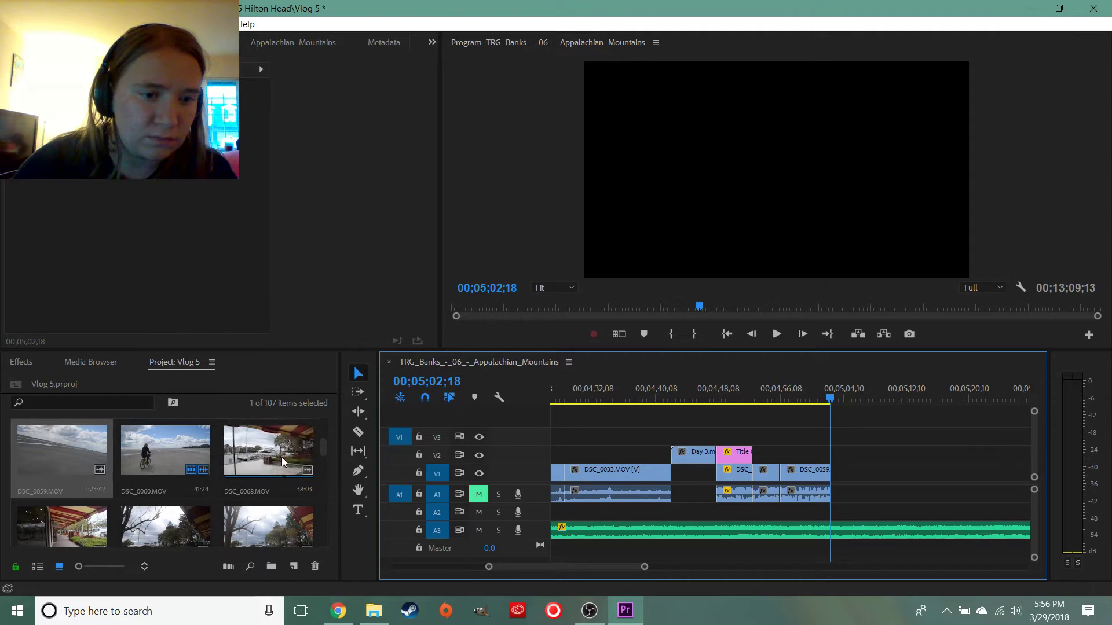
Place DSC_0068.MOV on V1 directly after the trimmed DSC_0059.MOV and preview its opening frames
drag(256, 454, 832, 472)
drag(832, 400, 838, 401)
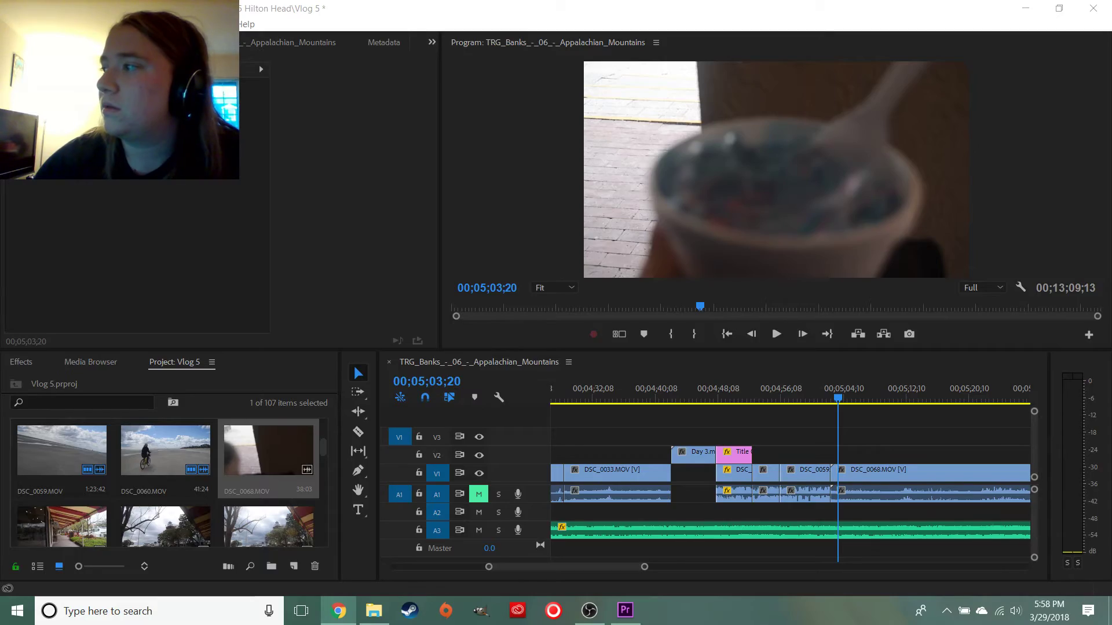
Switch to Chrome and look through the image results for "pokemon text box blank" for a usable empty dialogue box
key(alt+Tab)
scroll(451, 243, up, 15)
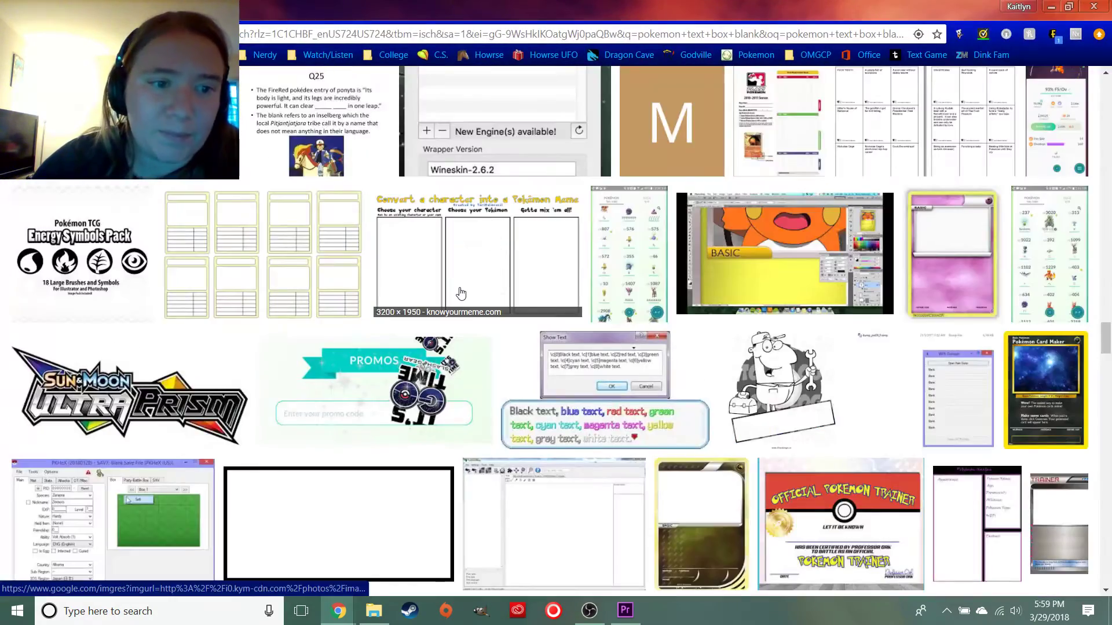
scroll(439, 276, up, 15)
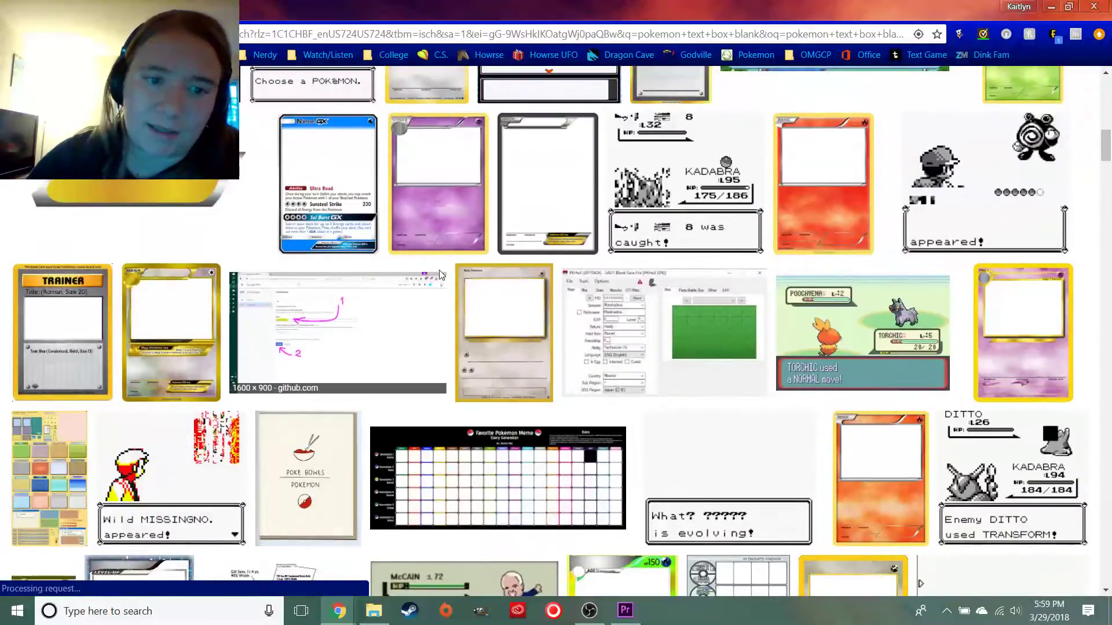
click(439, 271)
scroll(439, 270, up, 6)
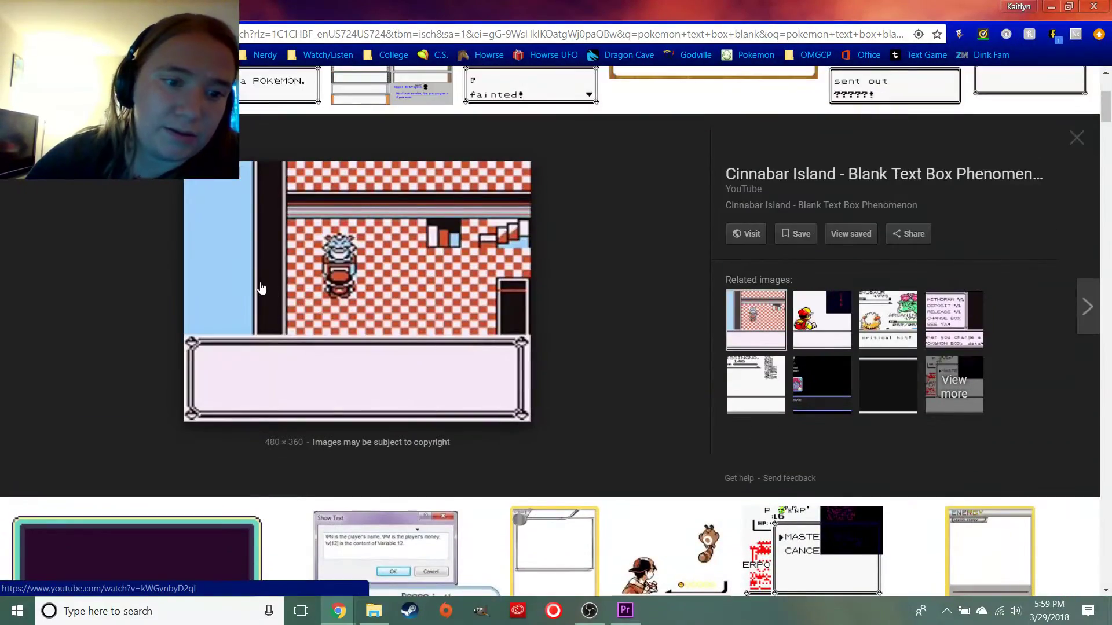
scroll(370, 356, down, 6)
scroll(370, 357, down, 1)
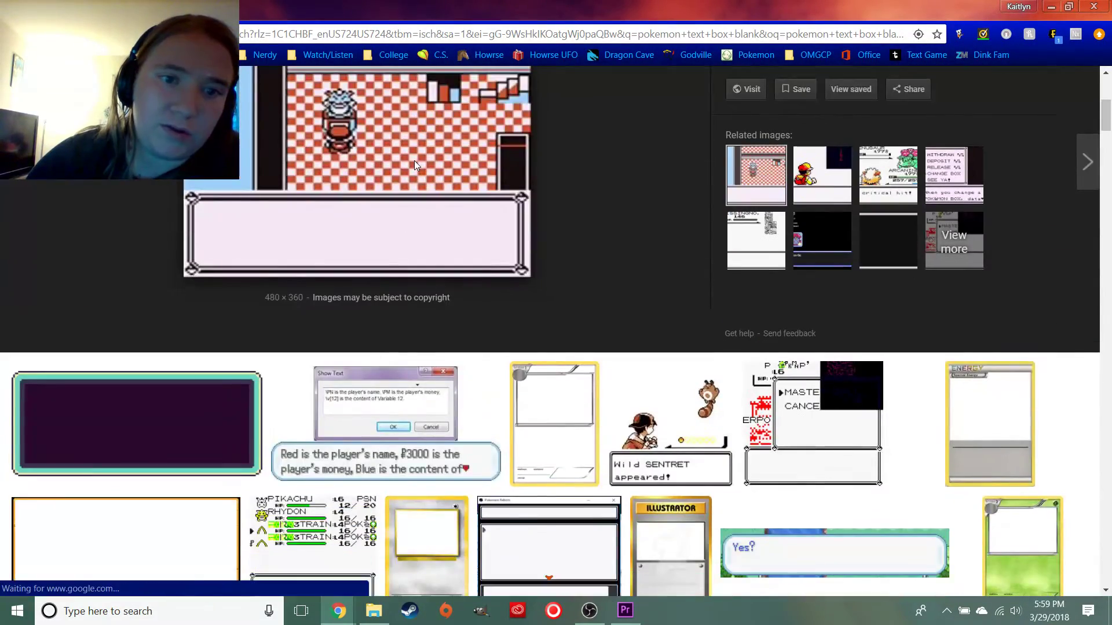
scroll(415, 161, up, 5)
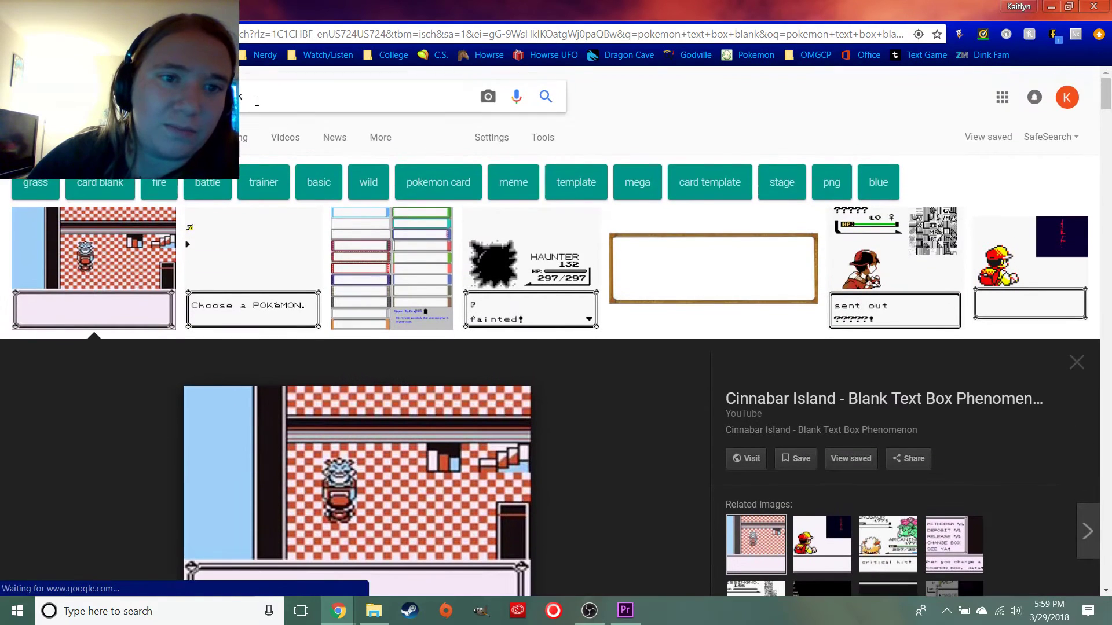
Search images for "pokemon text box" and open the preview of the empty black-and-white framed box
key(BackSpace)
key(BackSpace)
key(BackSpace)
key(BackSpace)
key(BackSpace)
key(Return)
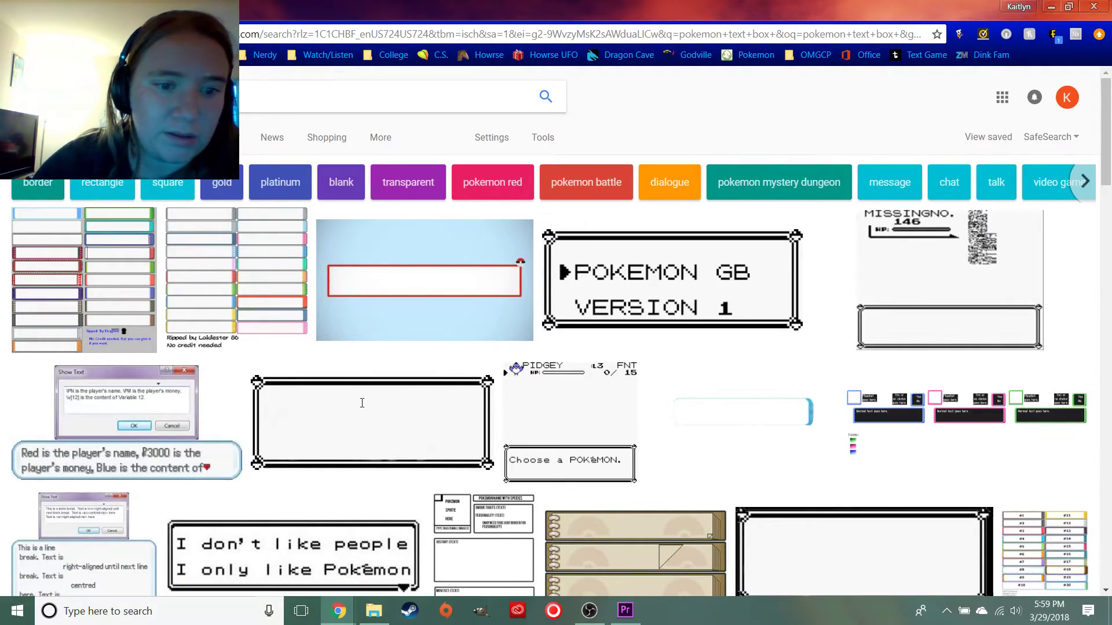
click(409, 421)
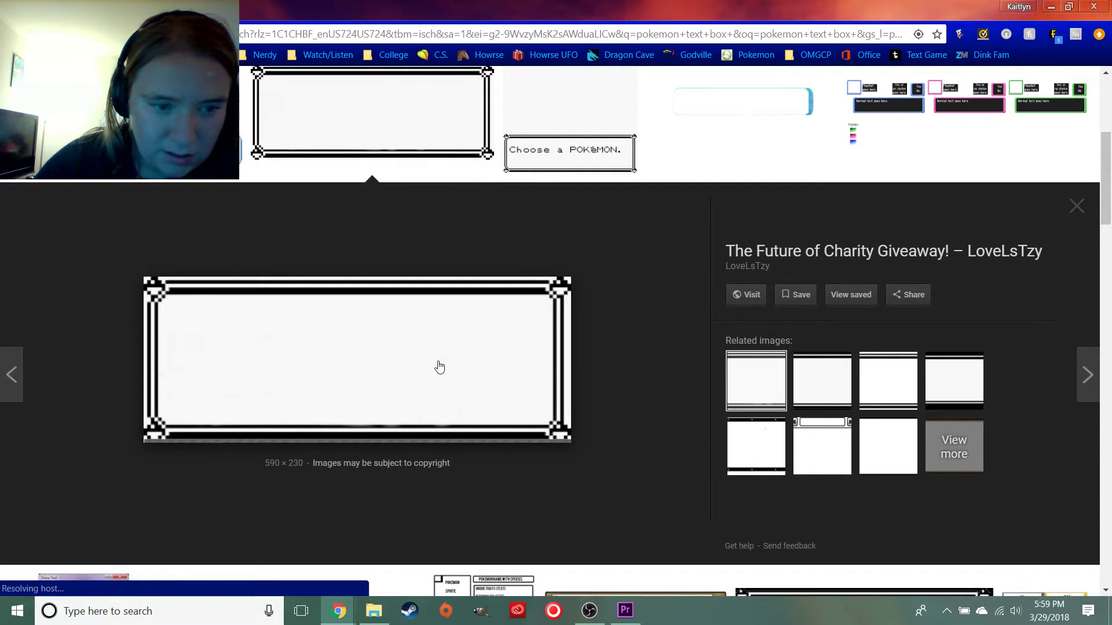
Save the empty text box image as the PNG pokemon-text-box-clear in the Online folder of Pictures
right_click(410, 361)
click(464, 484)
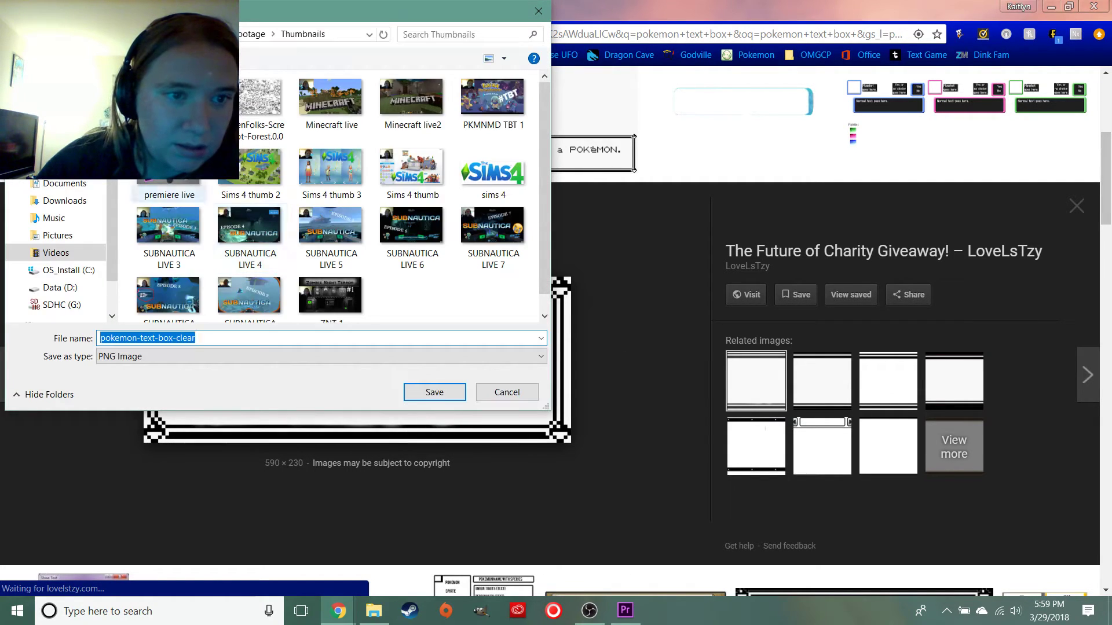
scroll(58, 243, up, 2)
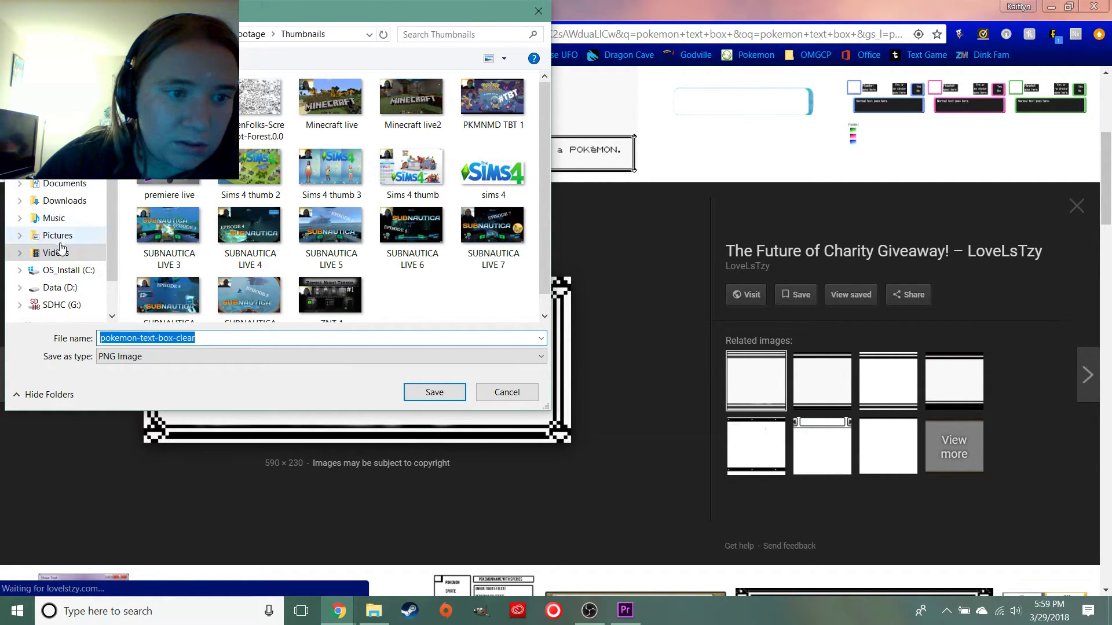
scroll(58, 255, down, 2)
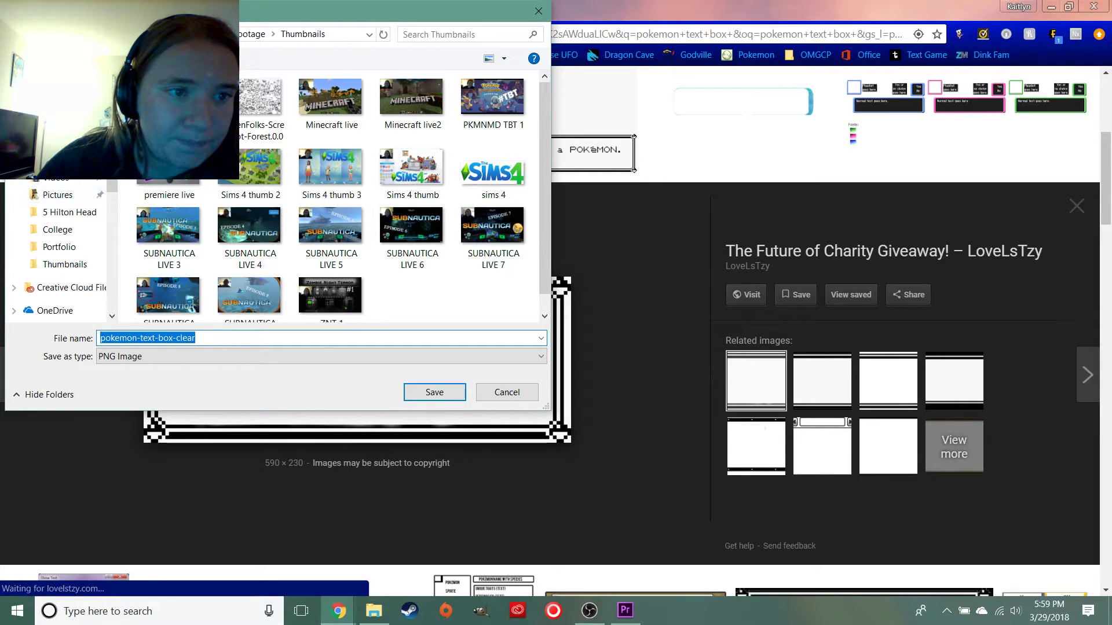
click(58, 195)
double_click(358, 123)
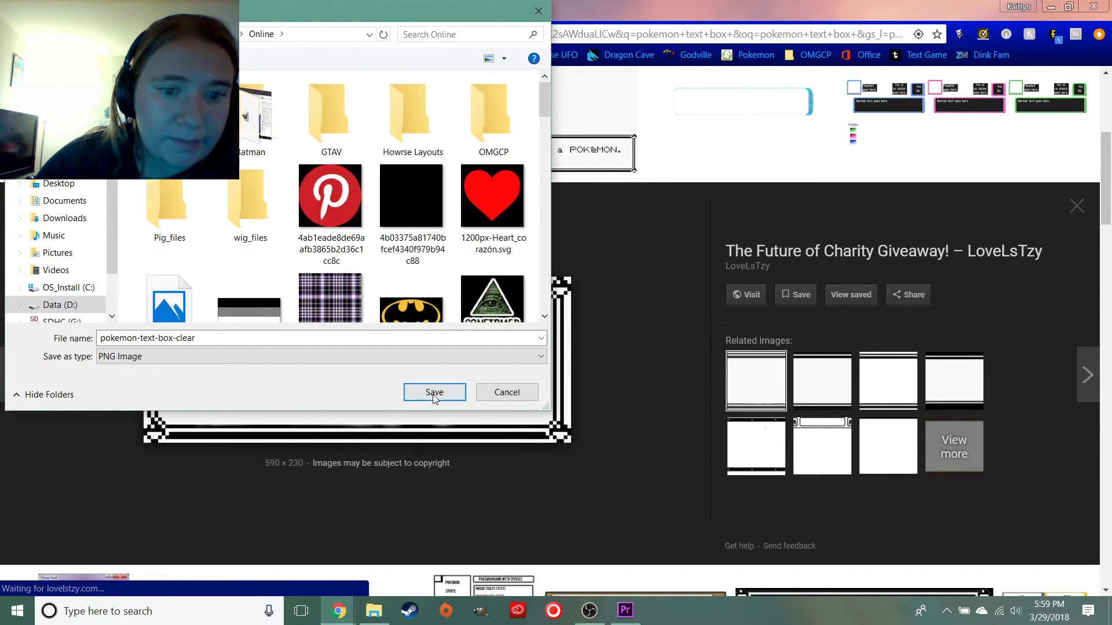
click(434, 392)
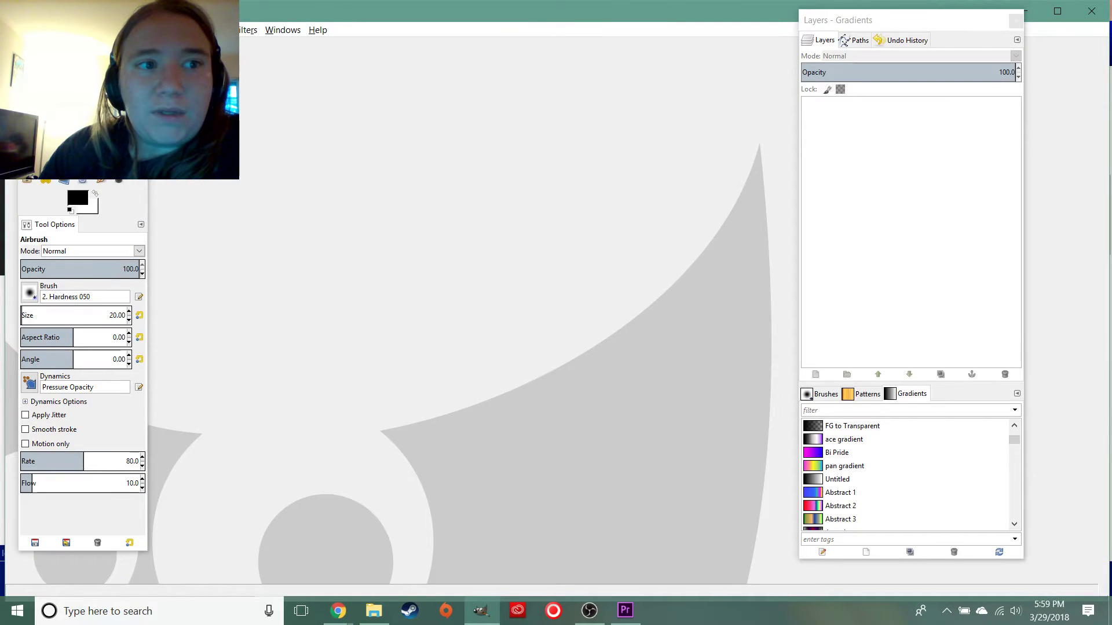
In GIMP, open pokemon-text-box-clear.png from the Online folder of Pictures as a layer
click(15, 30)
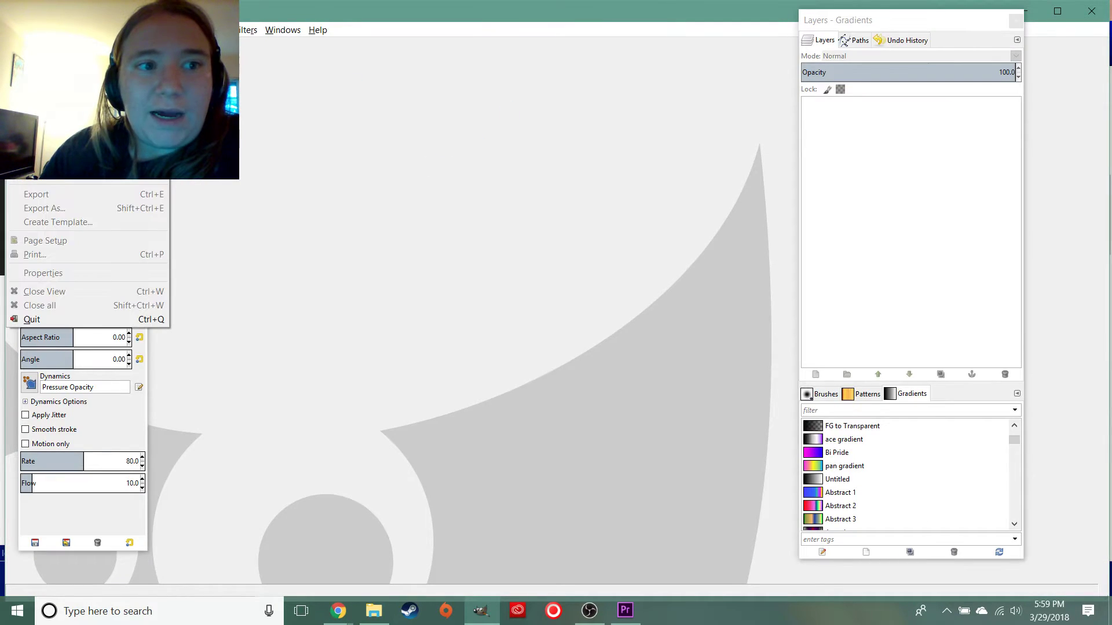
click(58, 84)
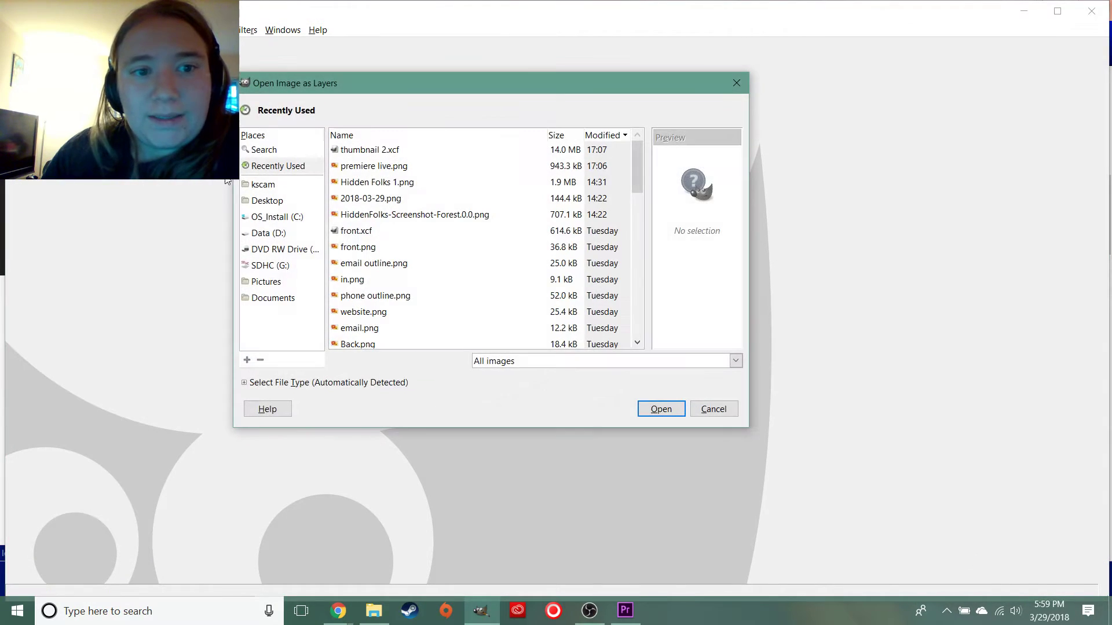
click(273, 232)
double_click(360, 216)
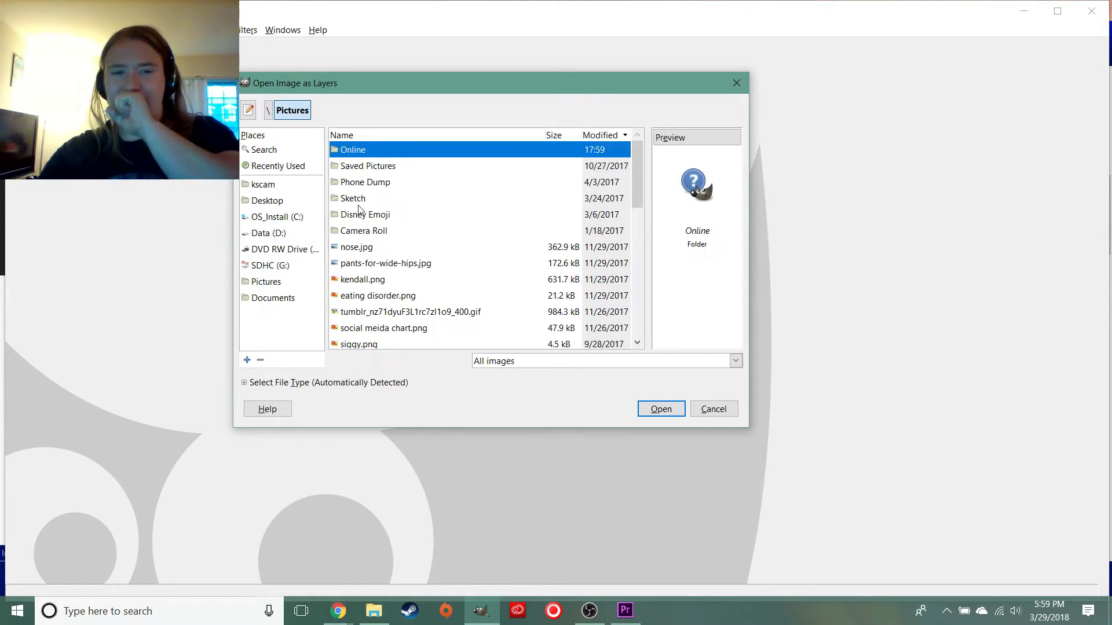
double_click(371, 156)
click(394, 264)
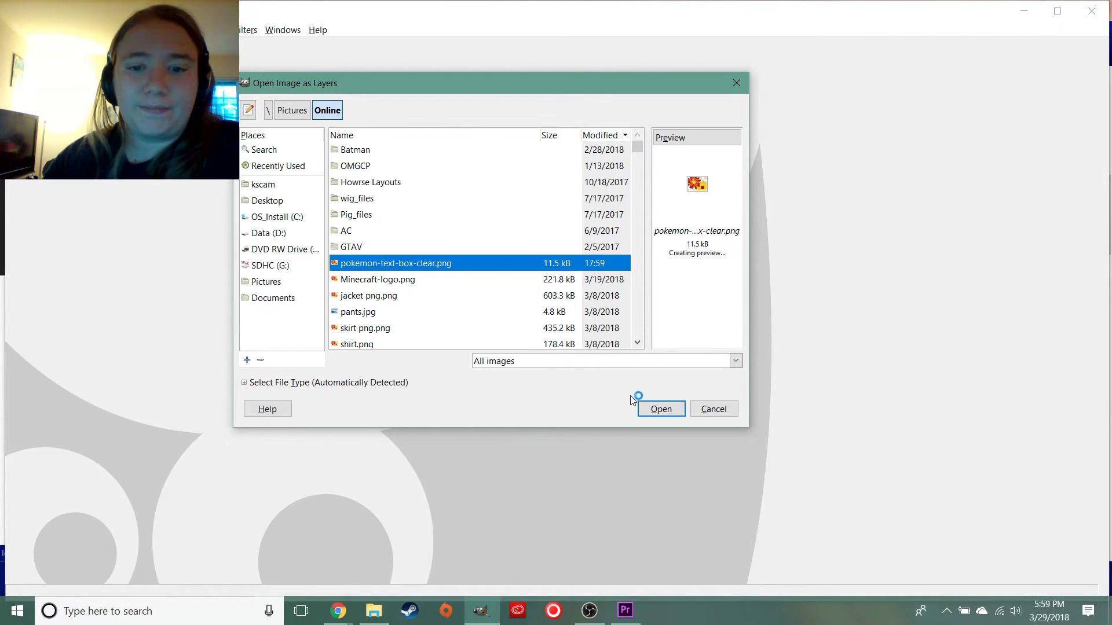
click(644, 410)
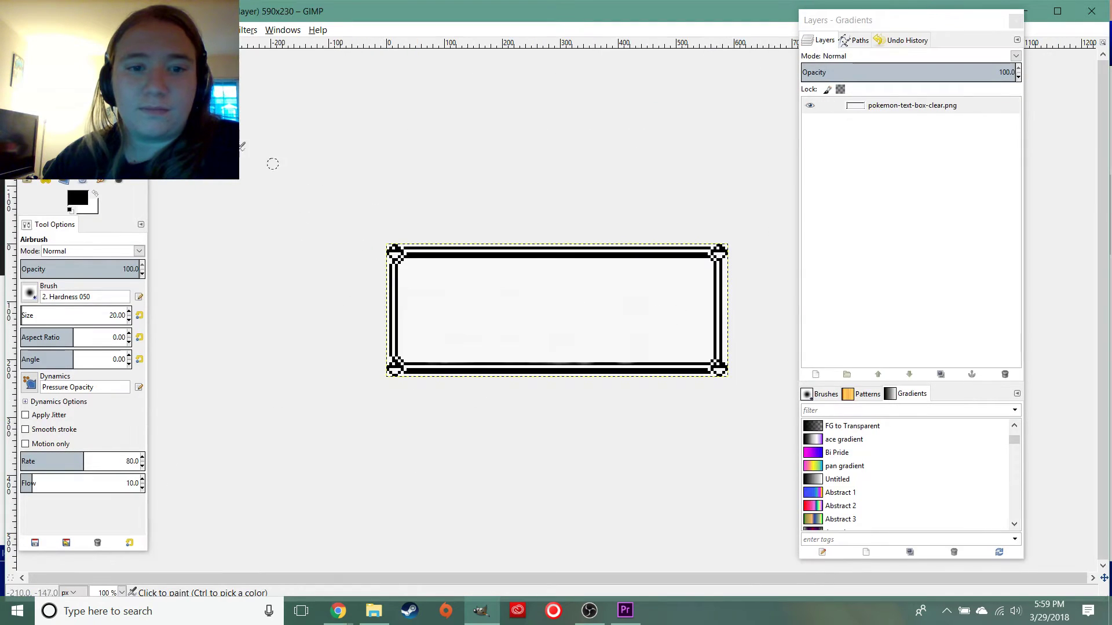
Create a text area about 411 × 96 px inside the Pokémon frame with the Text tool
key(t)
drag(408, 276, 645, 333)
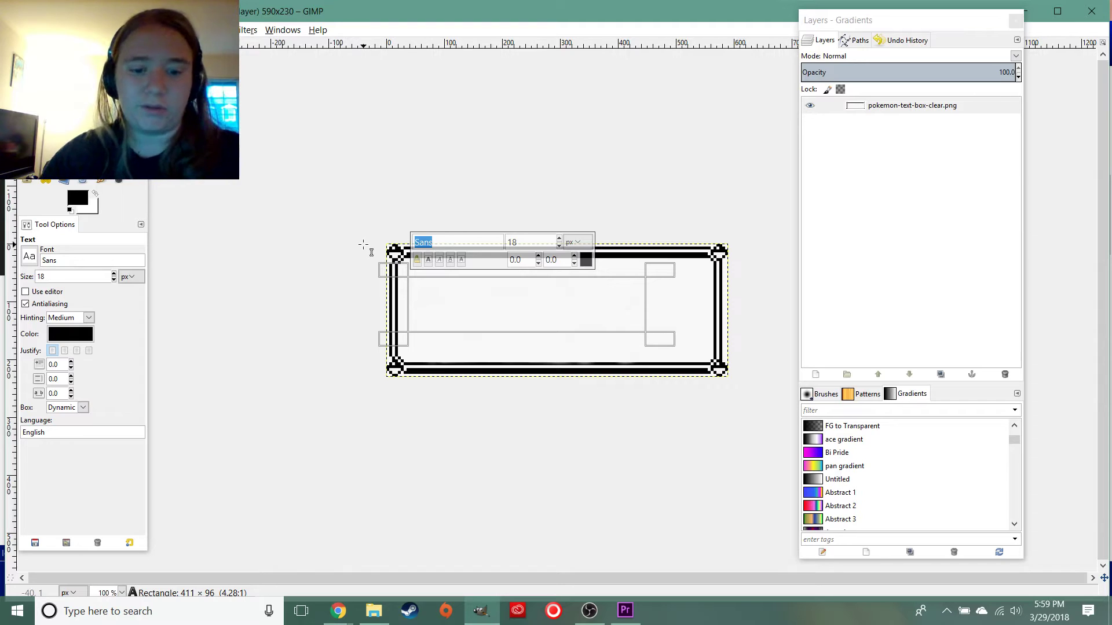
text(fr)
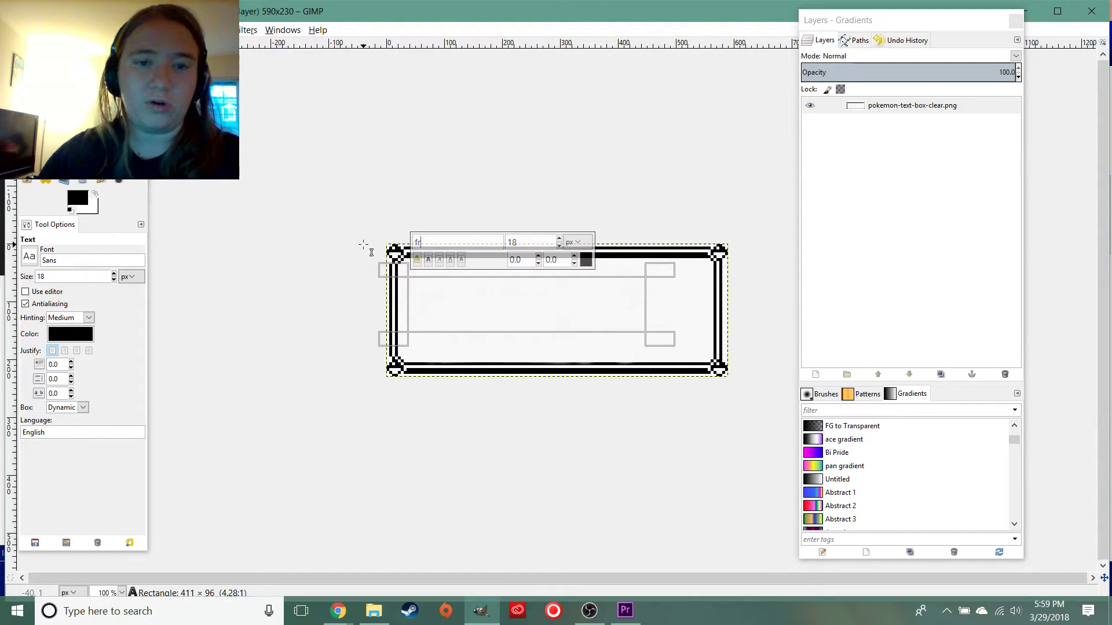
key(Escape)
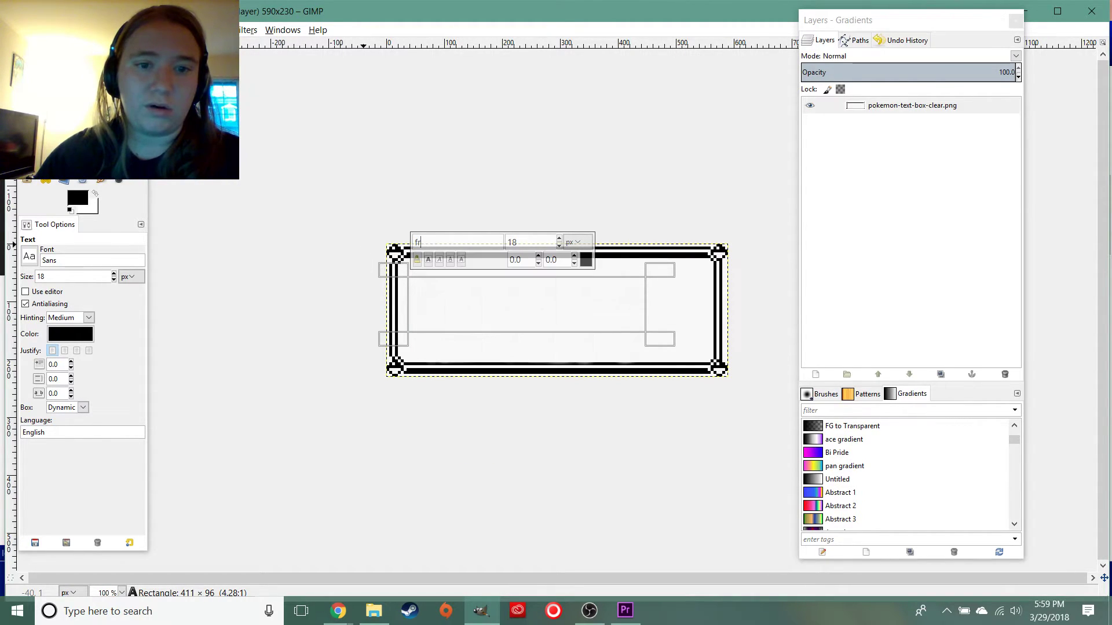
text(t)
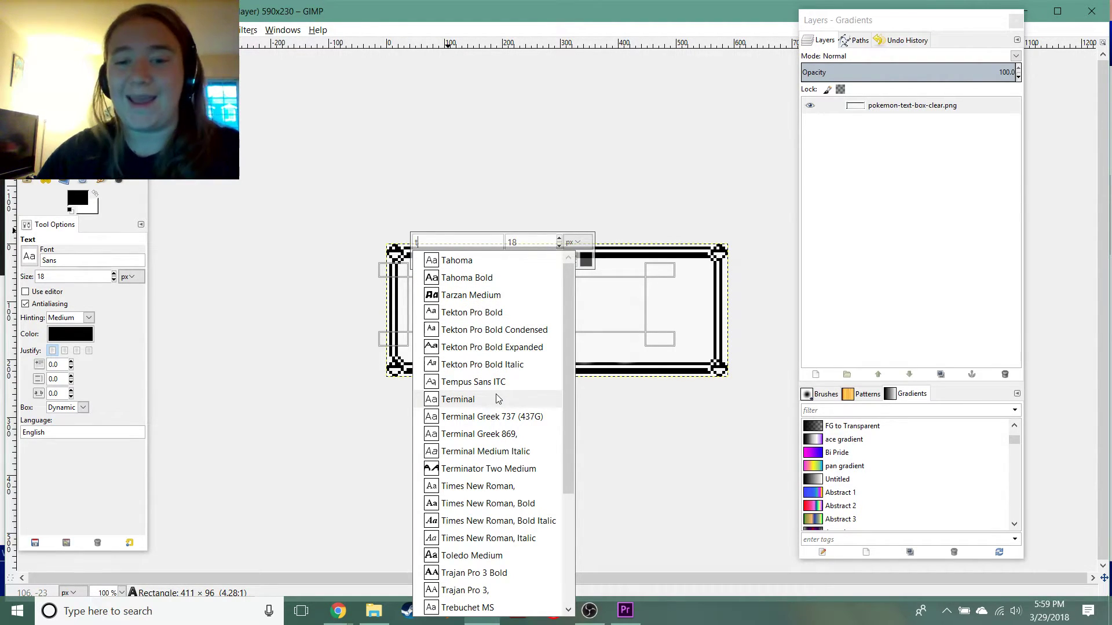
scroll(496, 403, down, 3)
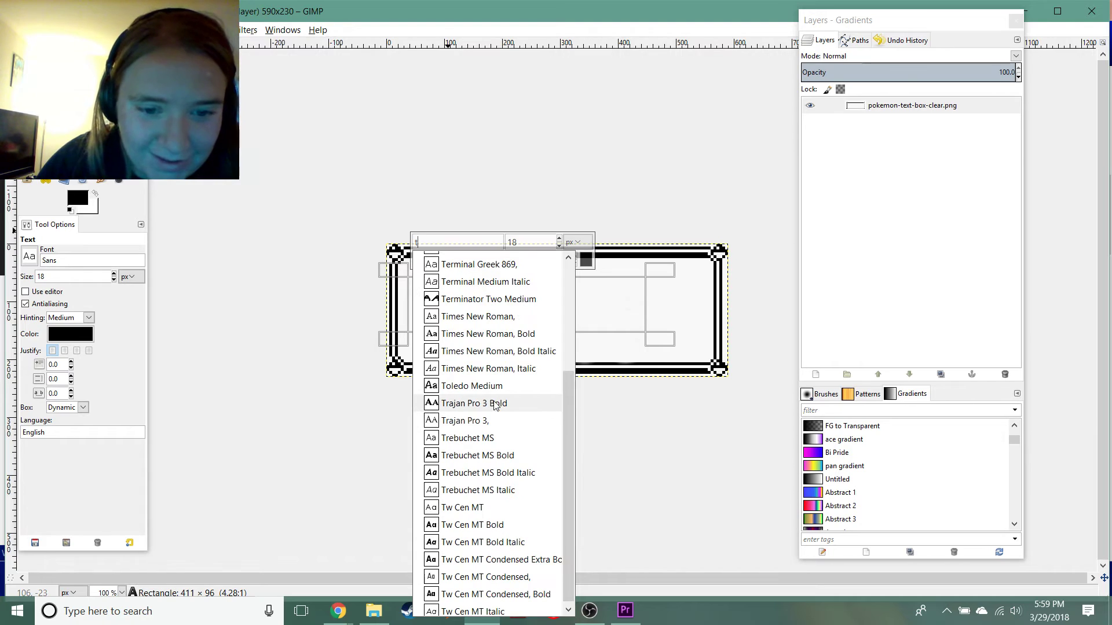
Set the text font to Courier and enter the vlogger's first name followed by "used TELEPORT." in the text area
click(425, 242)
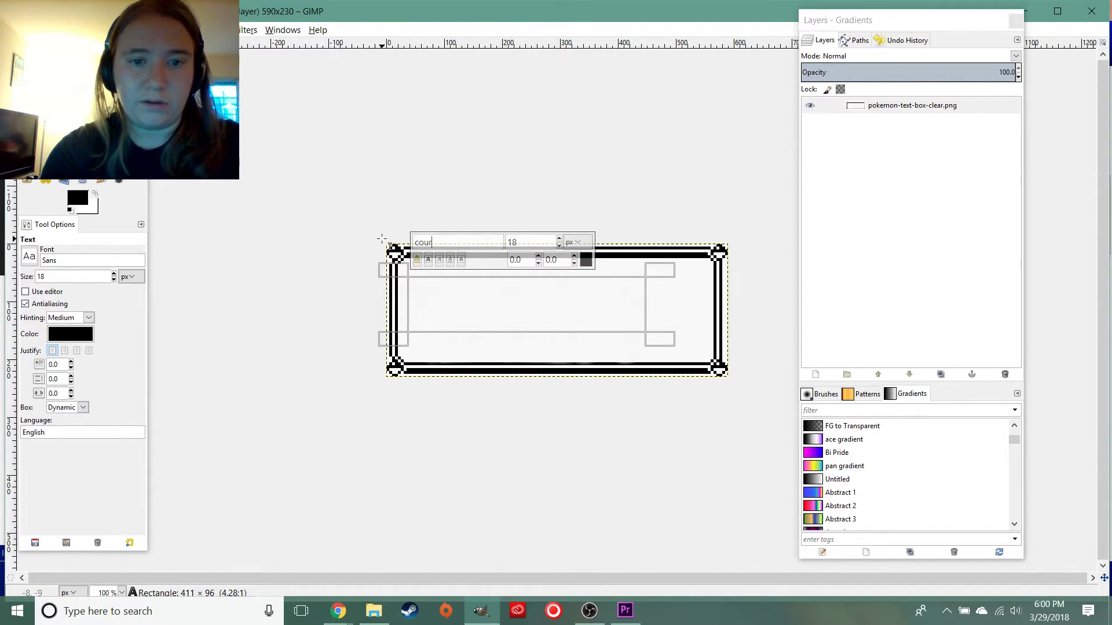
text(cour)
click(432, 261)
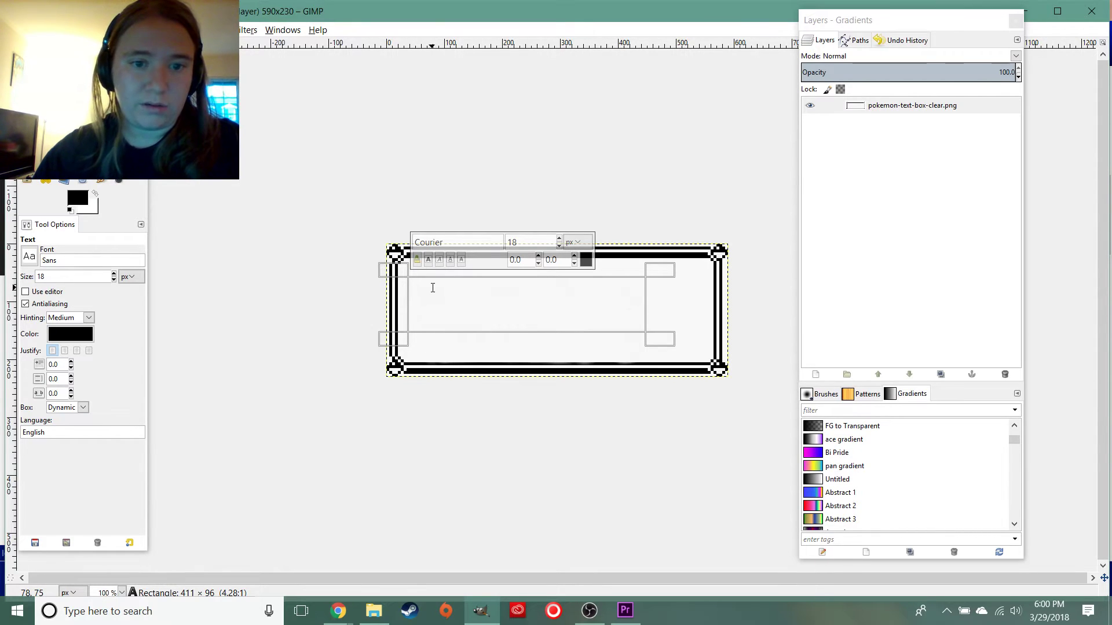
text(Kaitlyn used)
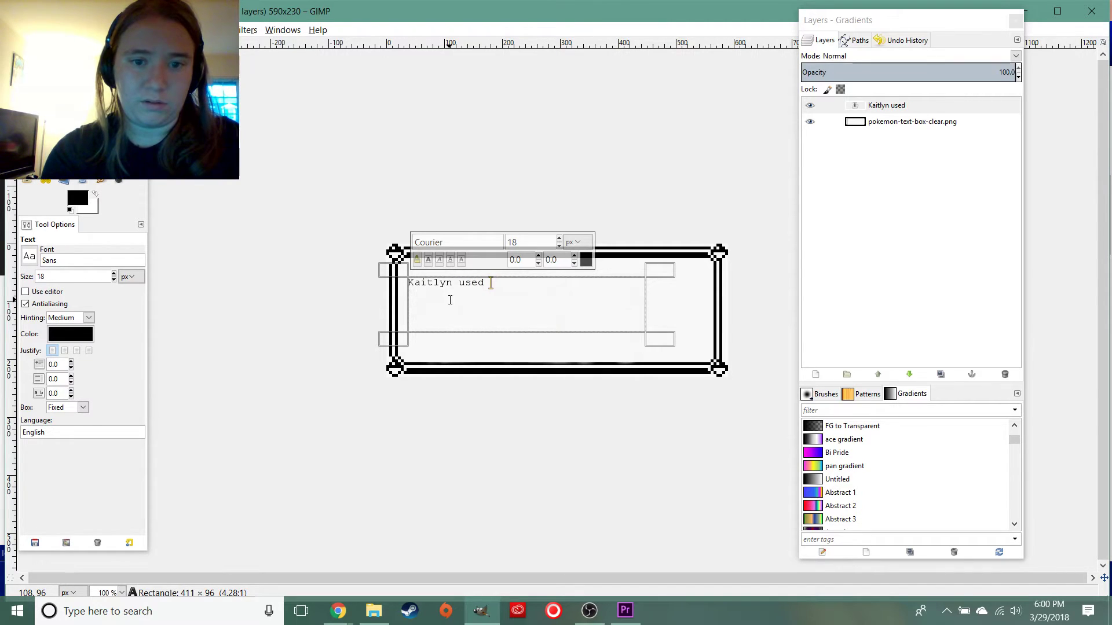
text( TELEPOR)
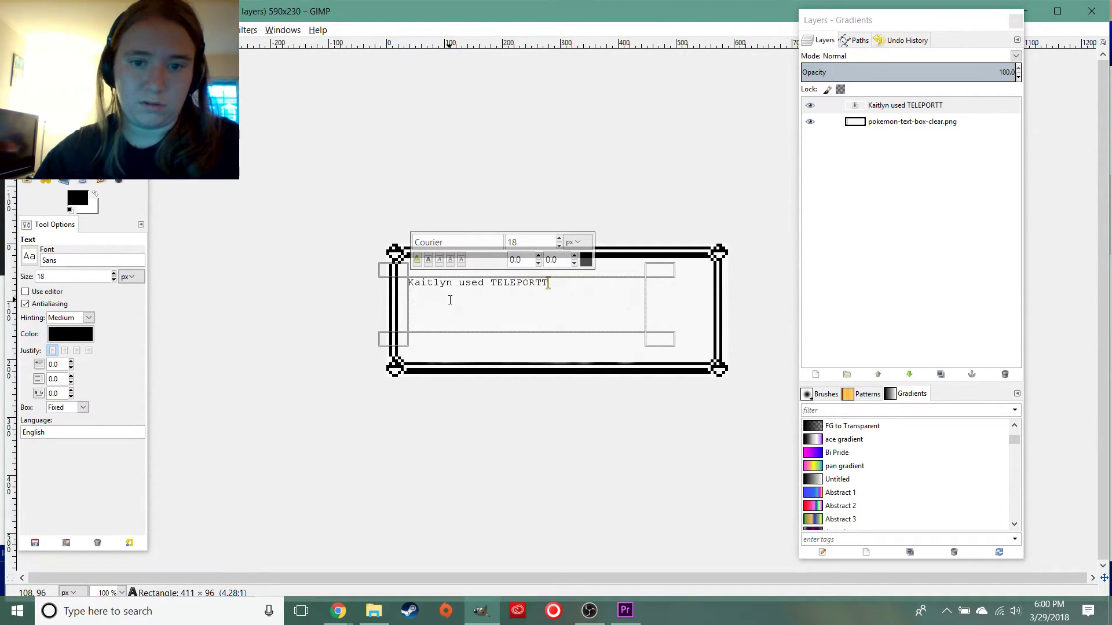
text(T.)
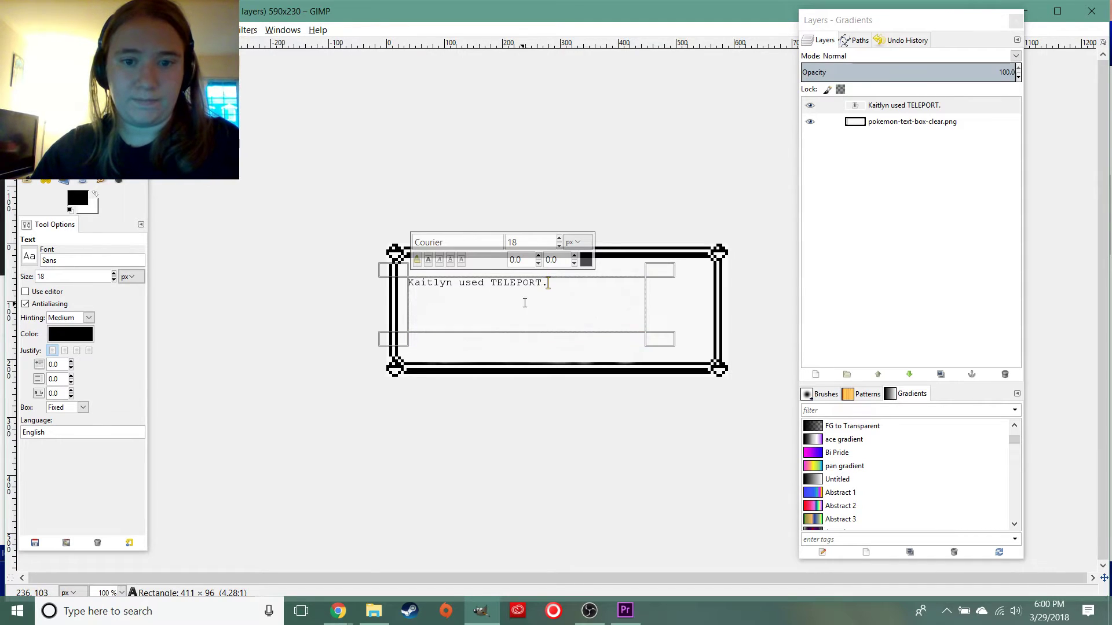
Set the whole sentence to 32 px and widen its text area to about 490 × 96 px
drag(548, 284, 422, 278)
scroll(559, 242, up, 14)
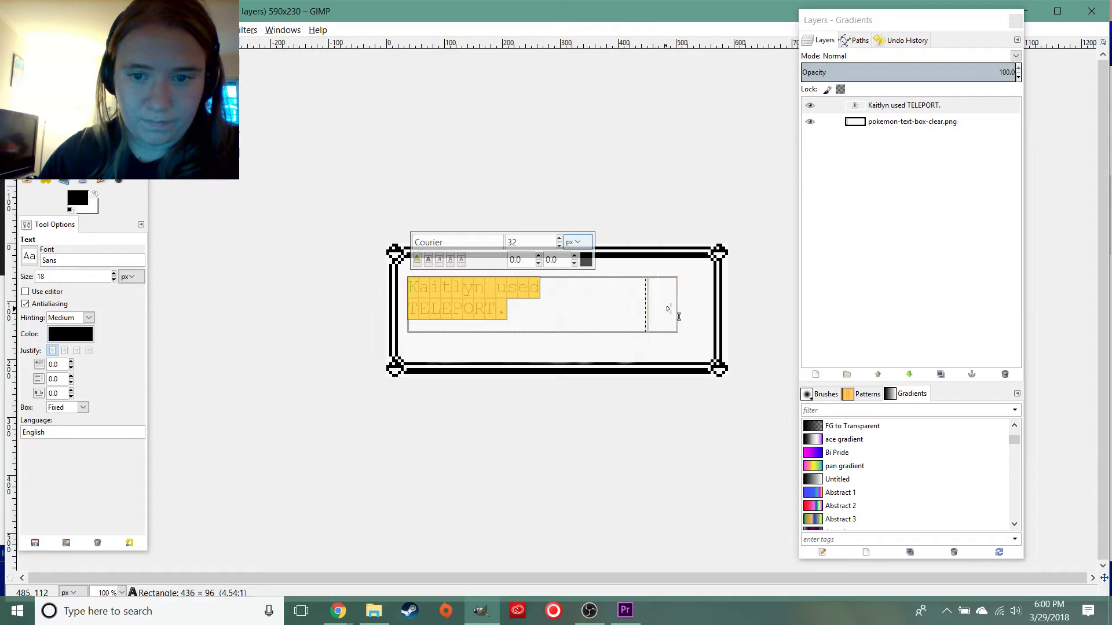
drag(675, 316, 715, 316)
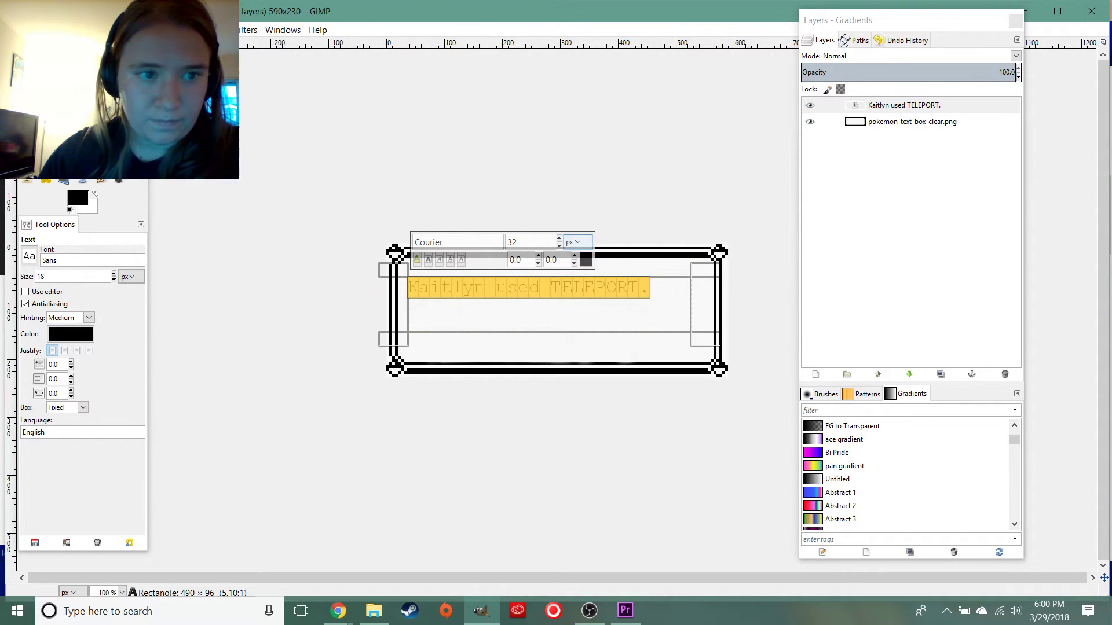
key(Escape)
Move the text layer slightly upward inside the frame with the Move tool
key(m)
click(457, 293)
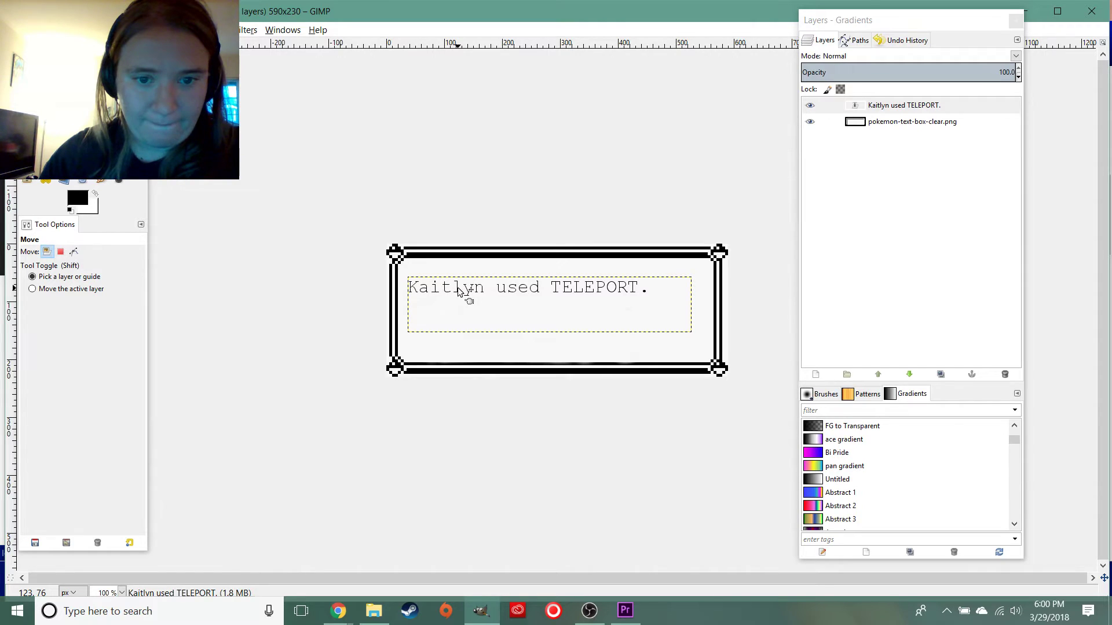
drag(457, 289, 458, 282)
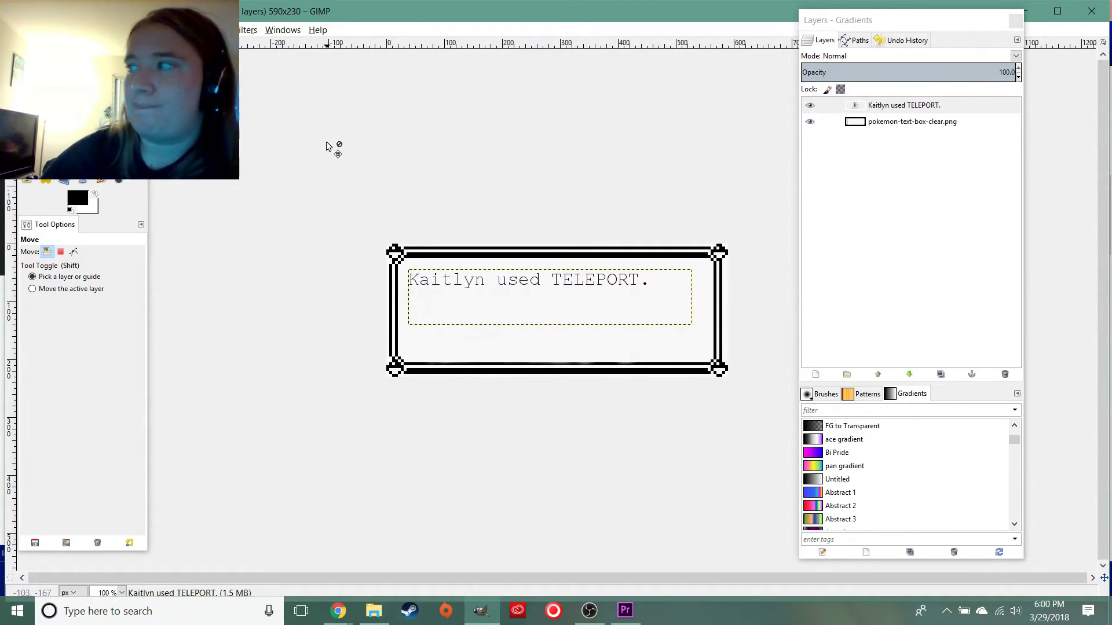
Make the entire "used TELEPORT." sentence bold
key(t)
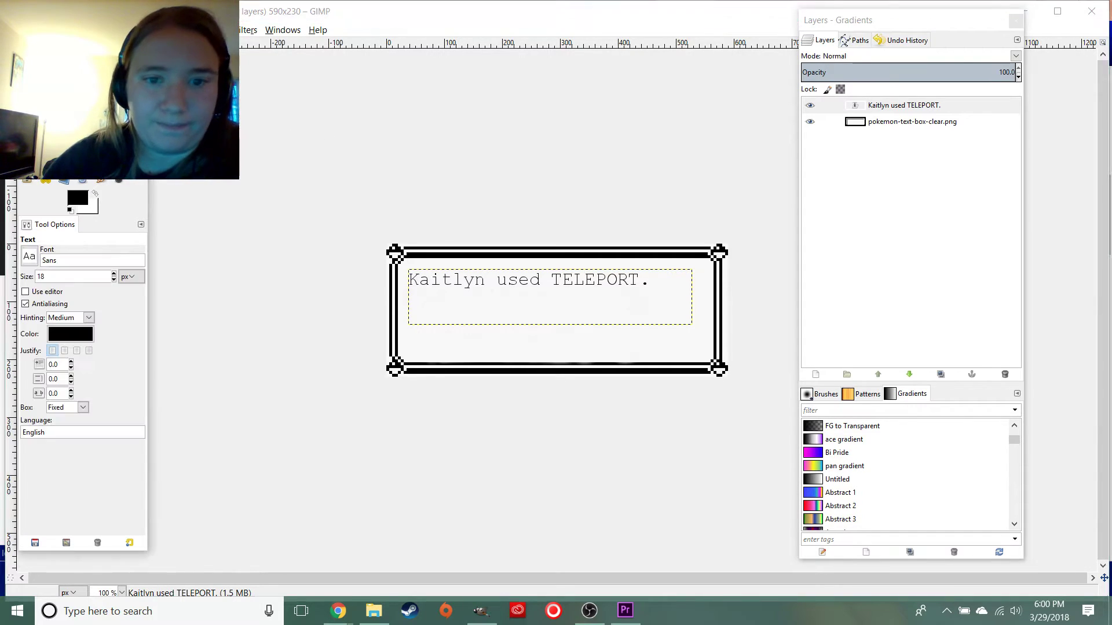
click(659, 281)
key(ctrl+a)
key(ctrl+b)
click(654, 283)
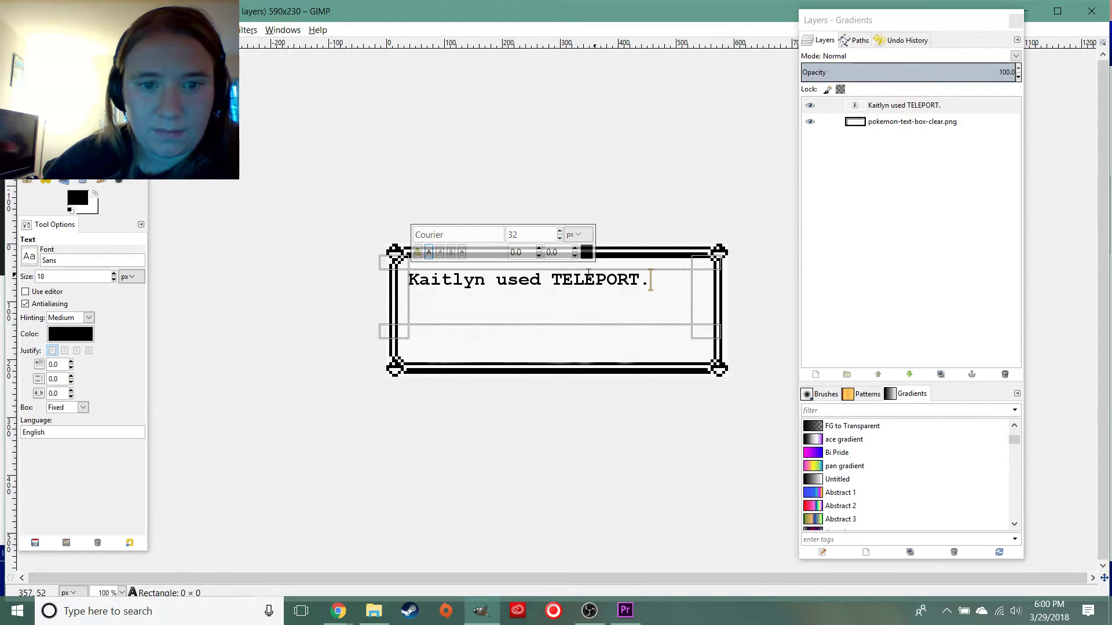
Scale the pokemon-text-box-clear.png layer to 700 × 230 px without keeping proportions, and fit the canvas to the layers
right_click(901, 121)
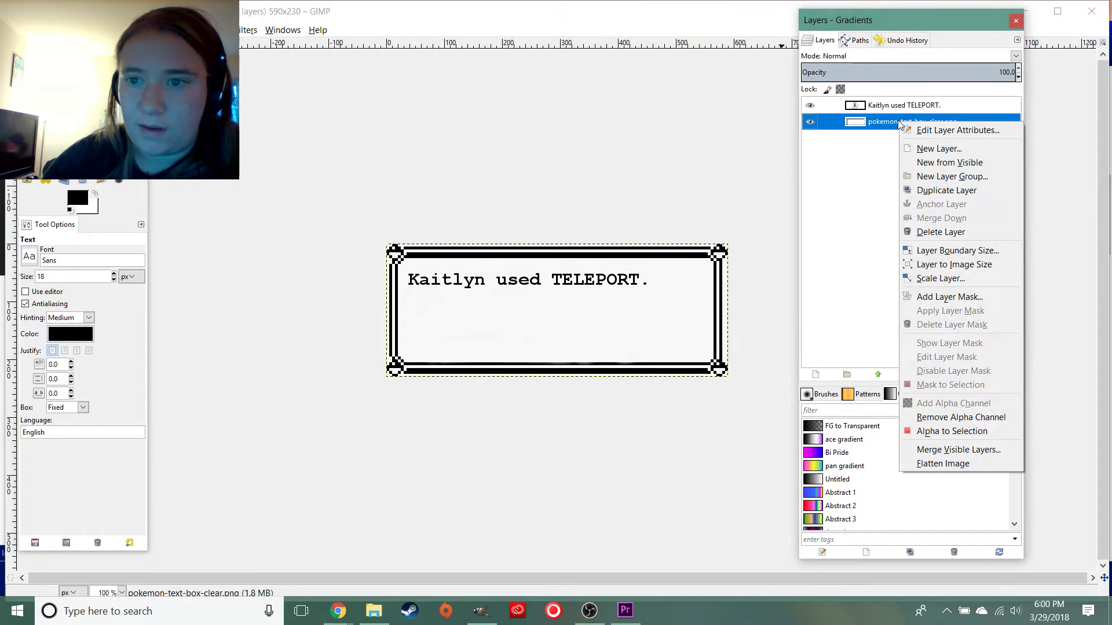
click(940, 279)
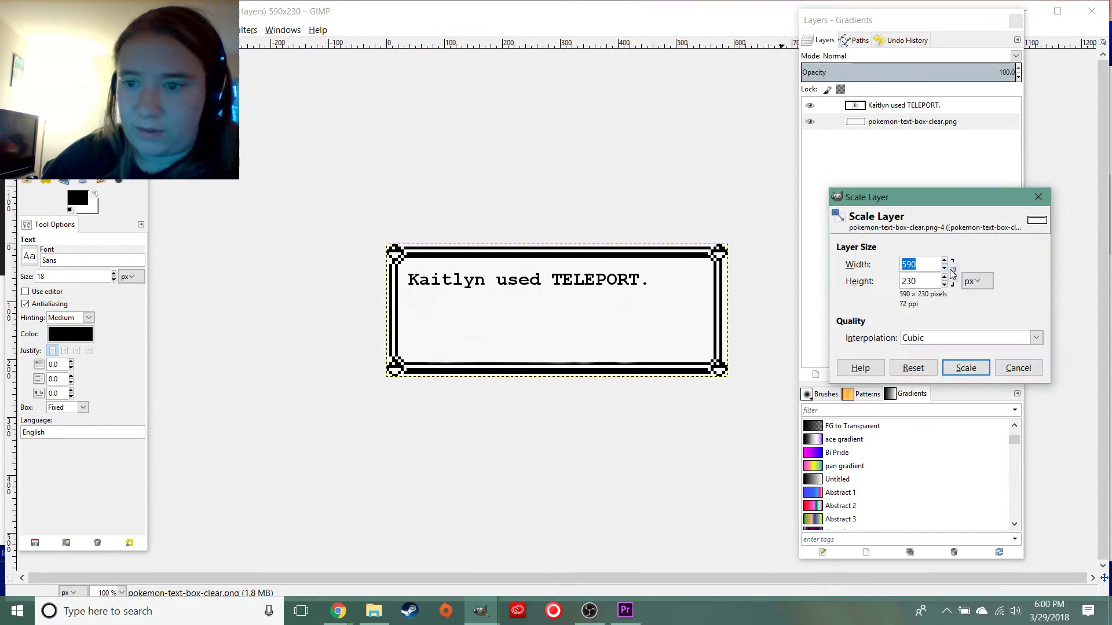
click(932, 265)
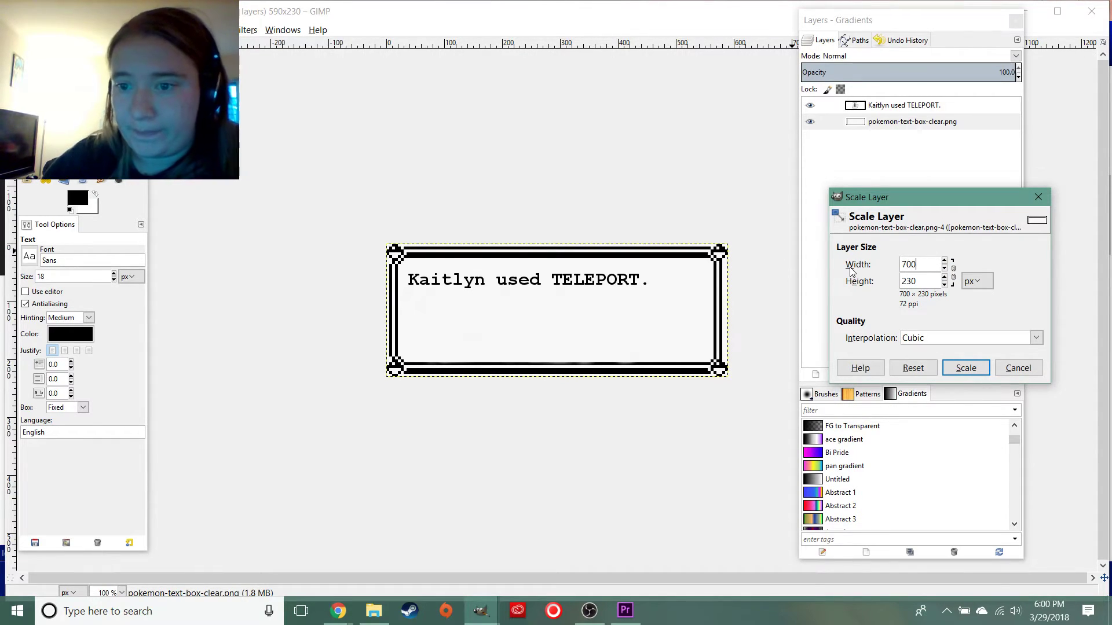
text(700)
click(966, 368)
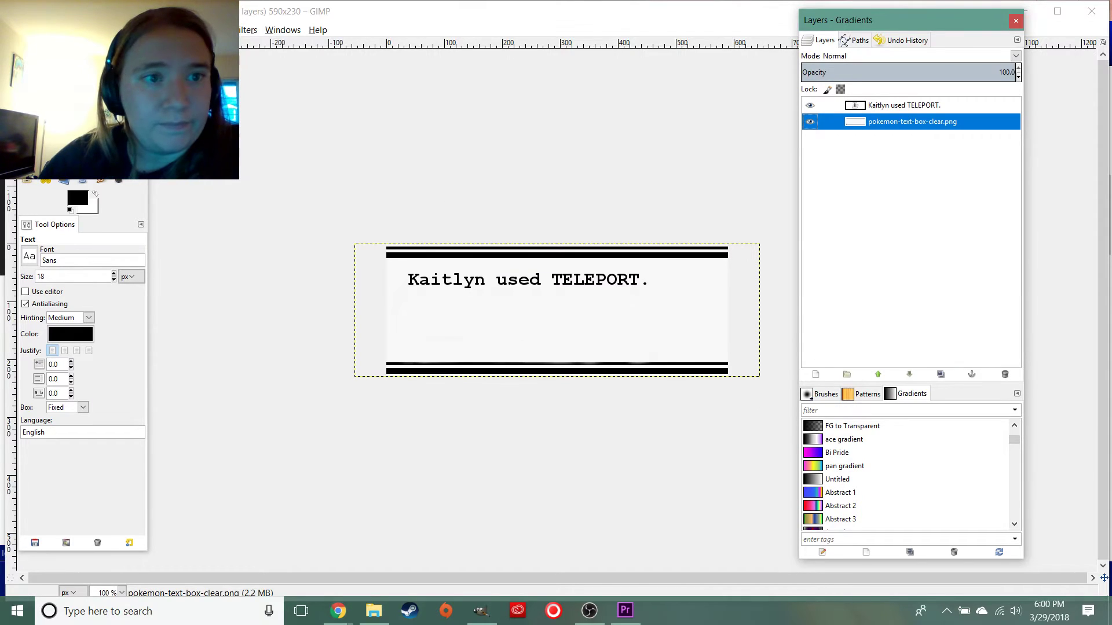
click(123, 29)
click(168, 109)
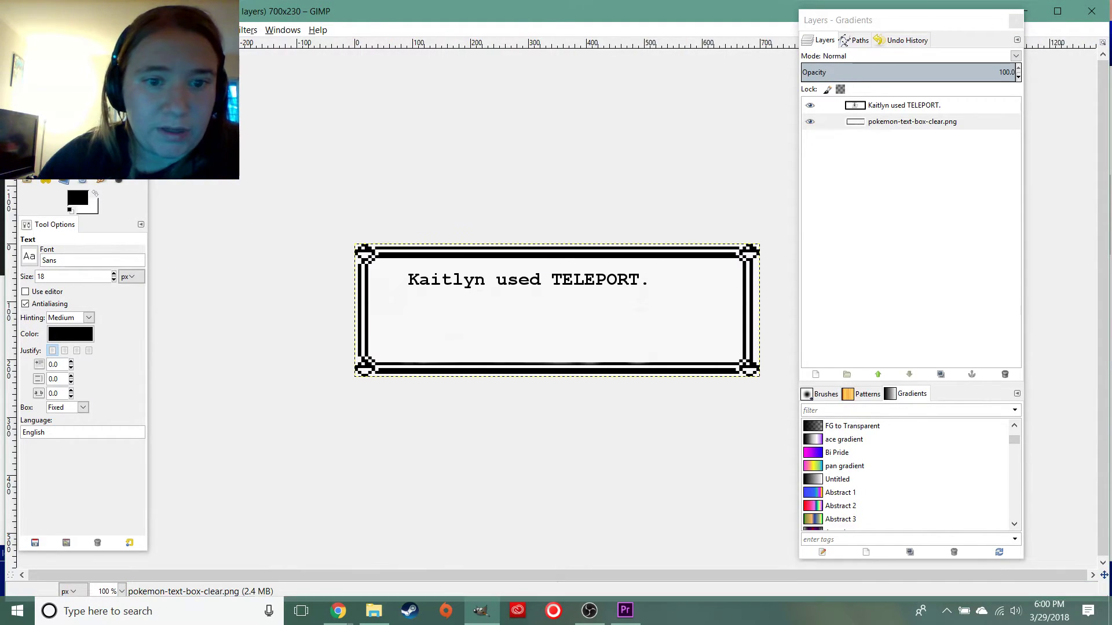
Move the text layer left so the sentence starts near the inner left edge of the widened frame
click(101, 130)
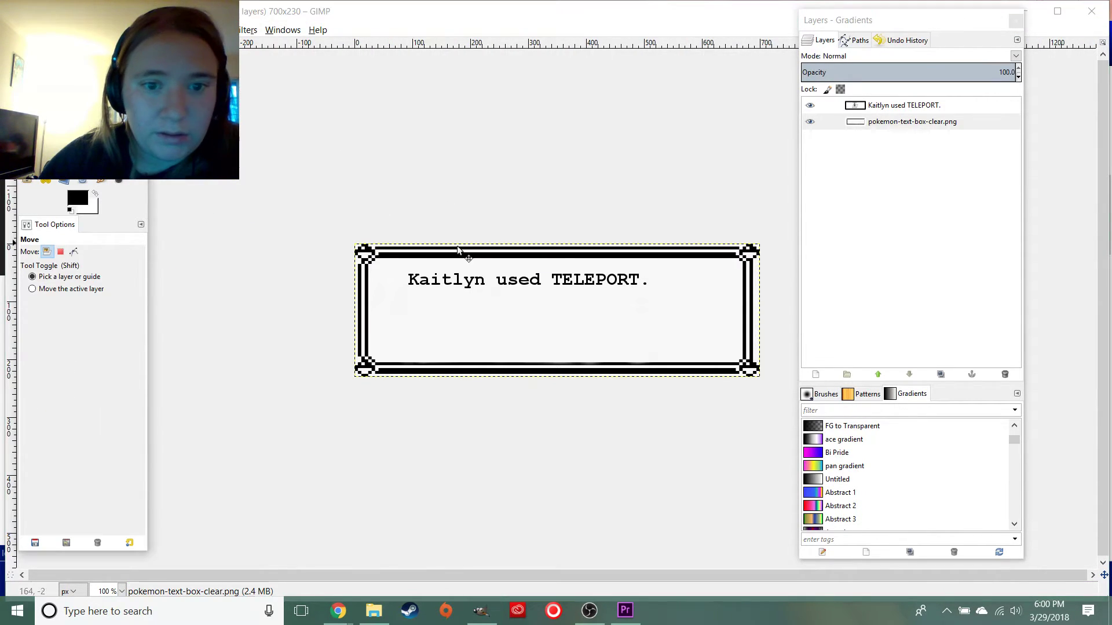
click(459, 284)
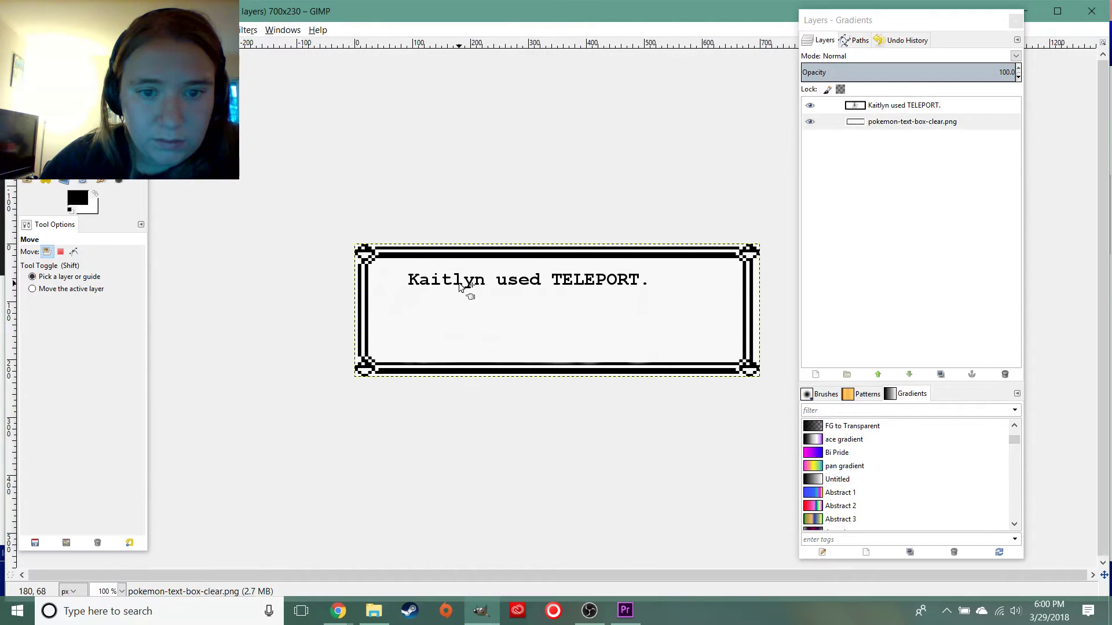
drag(457, 288, 429, 287)
Set the font size of the whole sentence to 35 px and finish editing the text
key(t)
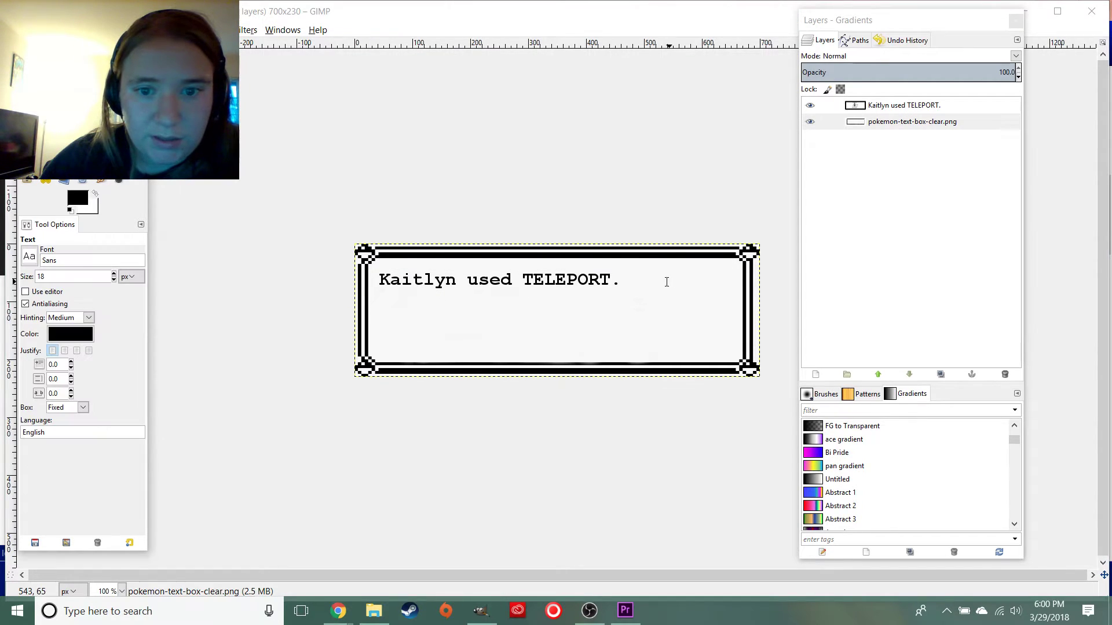
click(655, 286)
key(ctrl+a)
click(531, 232)
click(531, 231)
click(531, 232)
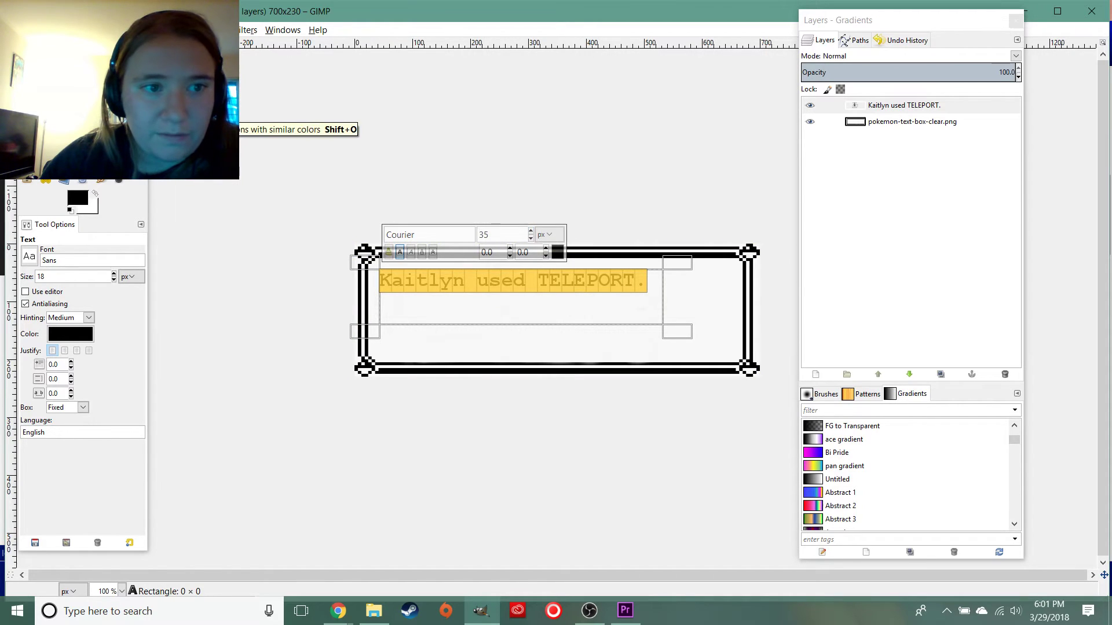
key(m)
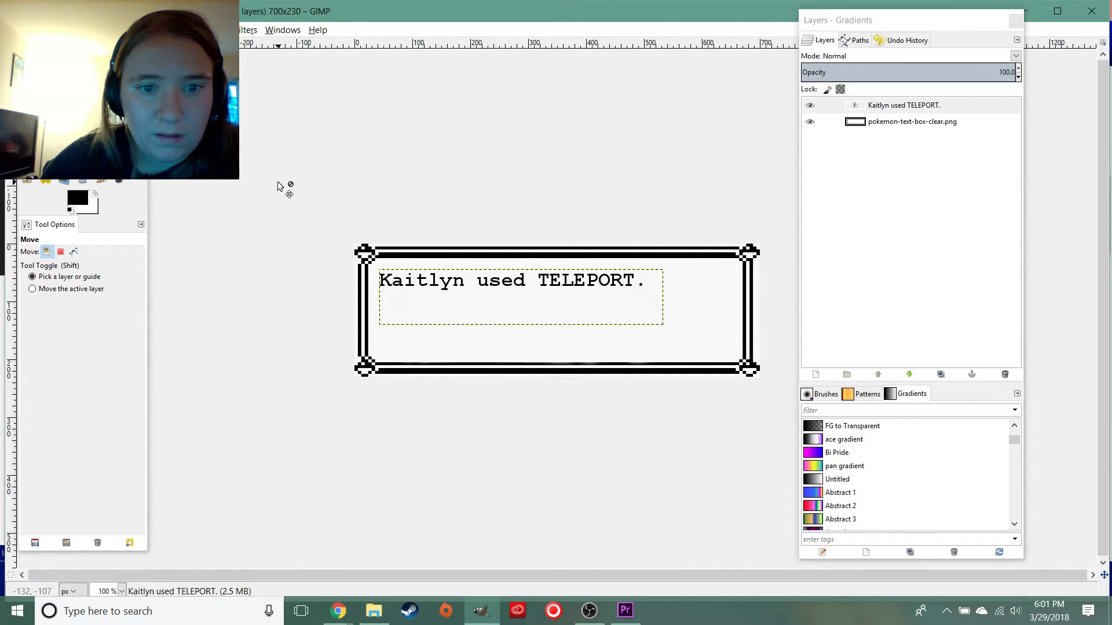
Export the graphic as pokemon box.png to the 5 Hilton Head folder under D:\Videos\YouTube\Vlogs
click(12, 29)
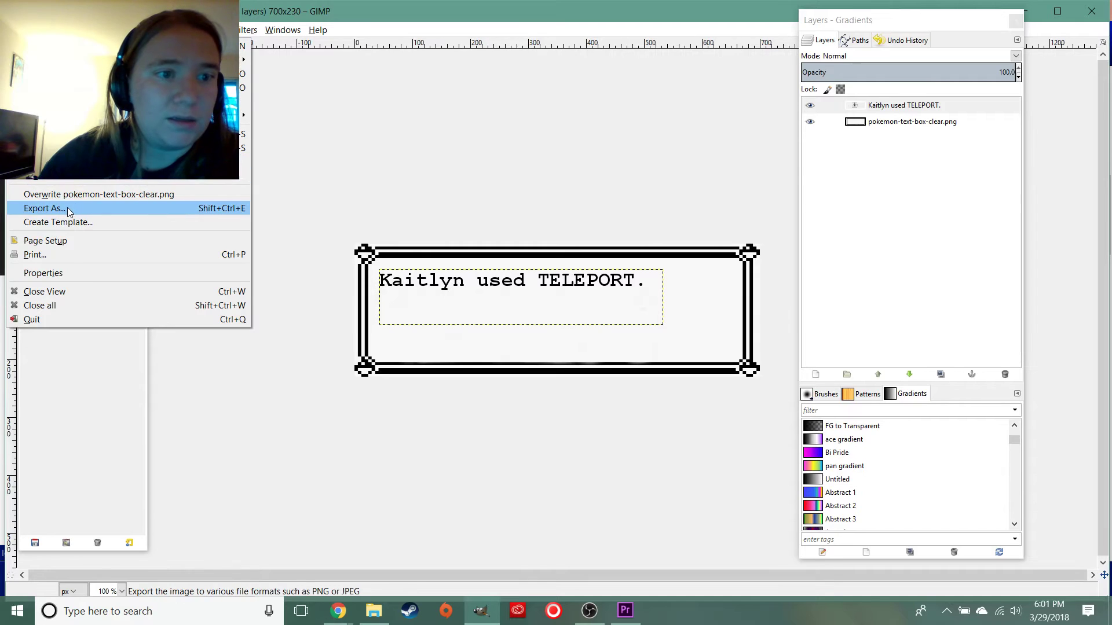
click(50, 145)
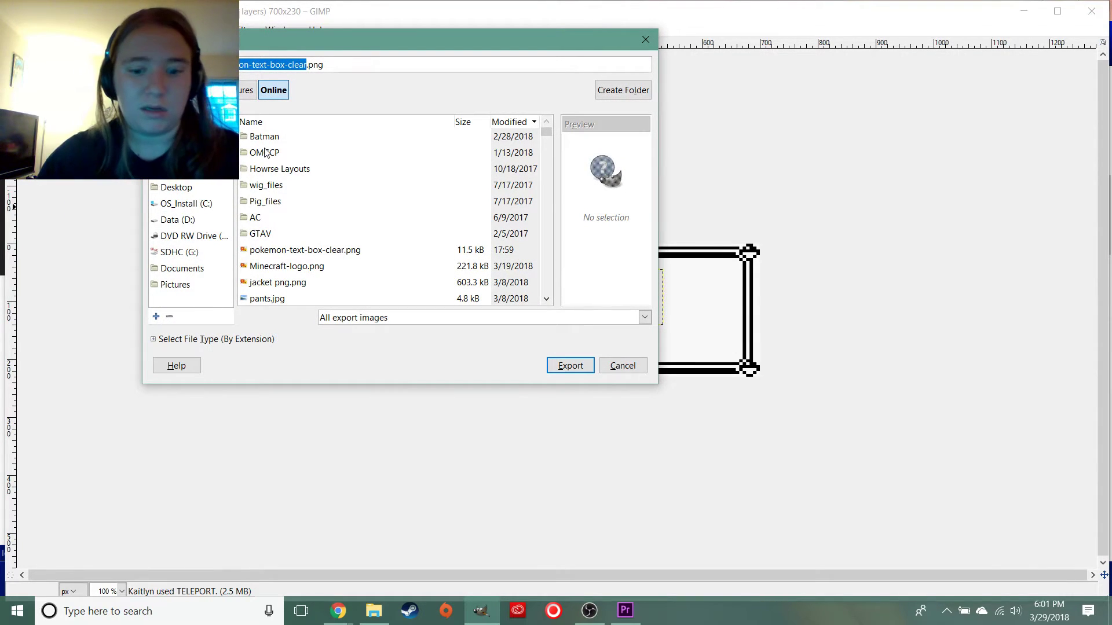
key(BackSpace)
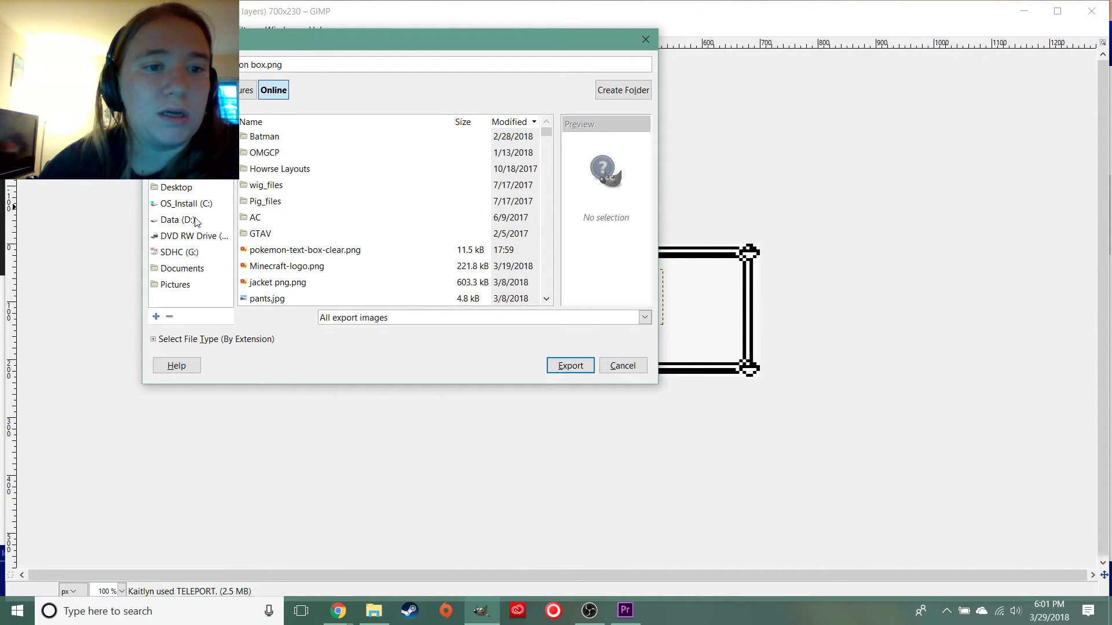
click(197, 221)
double_click(272, 135)
double_click(272, 135)
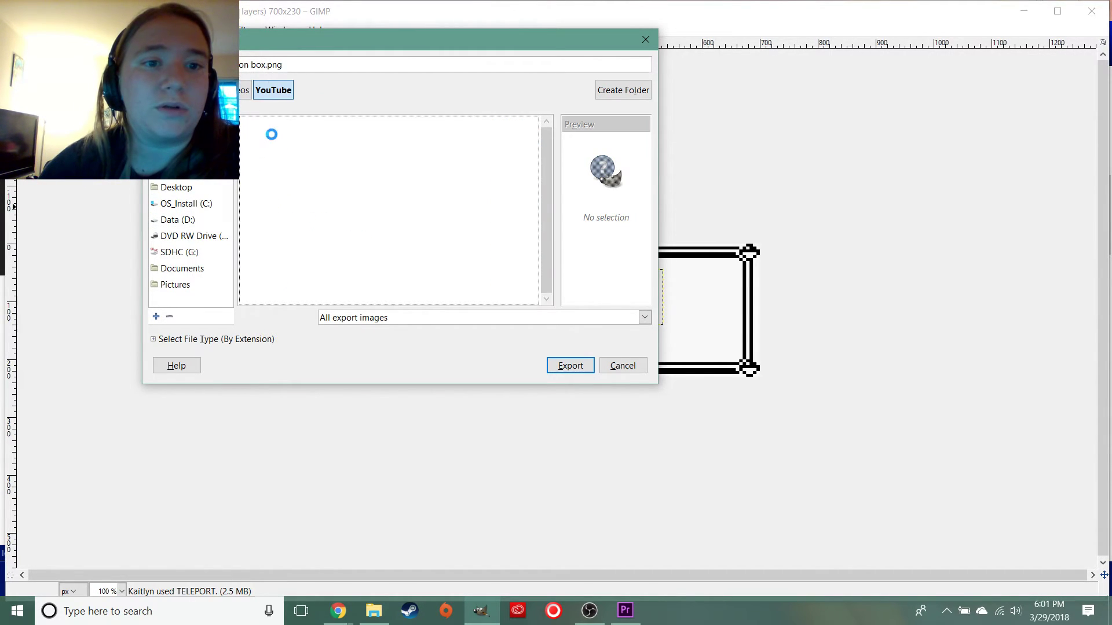
double_click(261, 169)
double_click(276, 137)
click(572, 370)
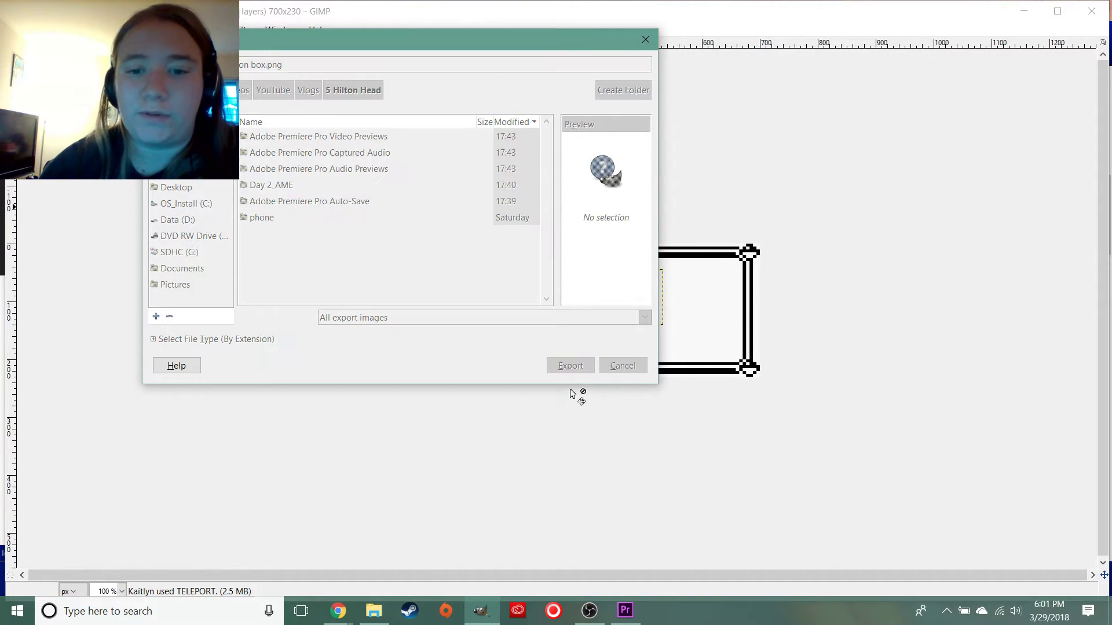
click(567, 431)
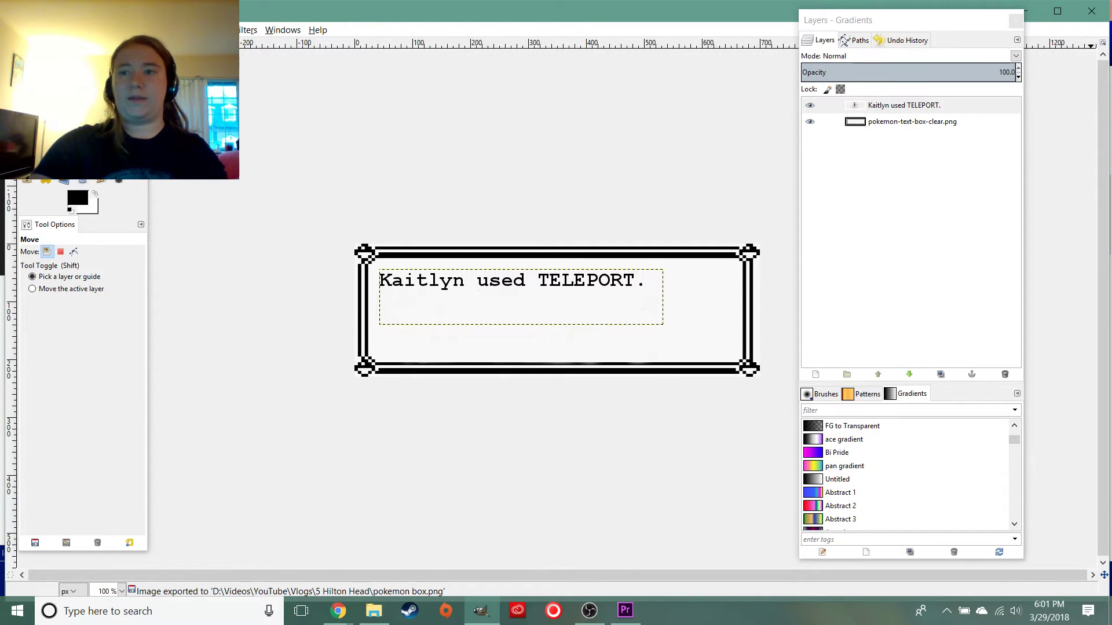
Save the image as pokemon box.xcf in D:\Videos\YouTube\Vlogs\5 Hilton Head while closing it, and quit GIMP
click(1091, 11)
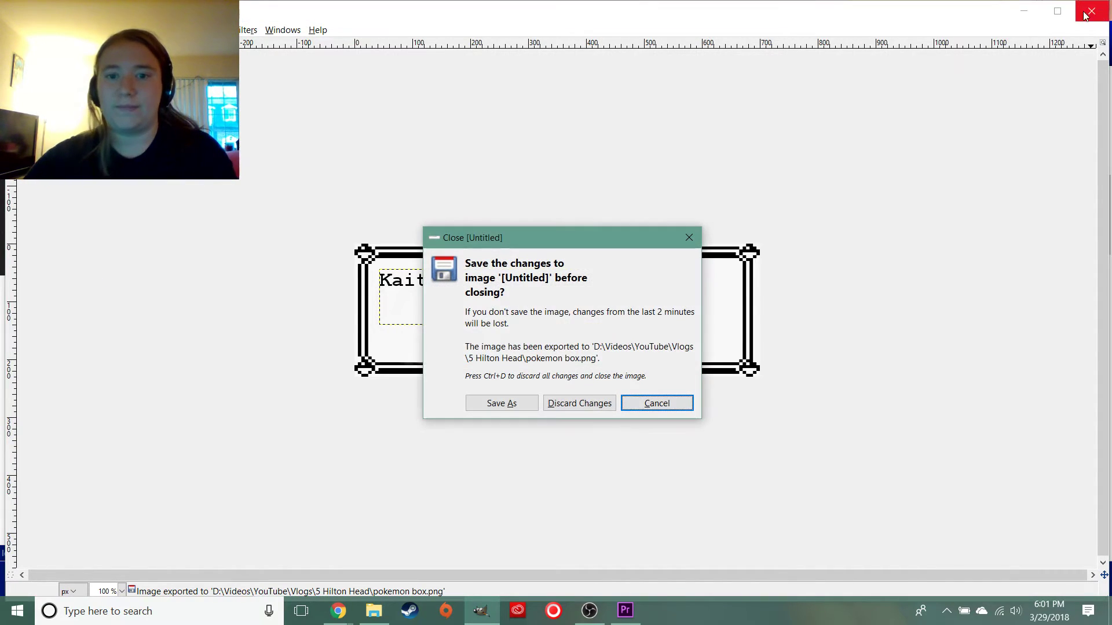
click(501, 404)
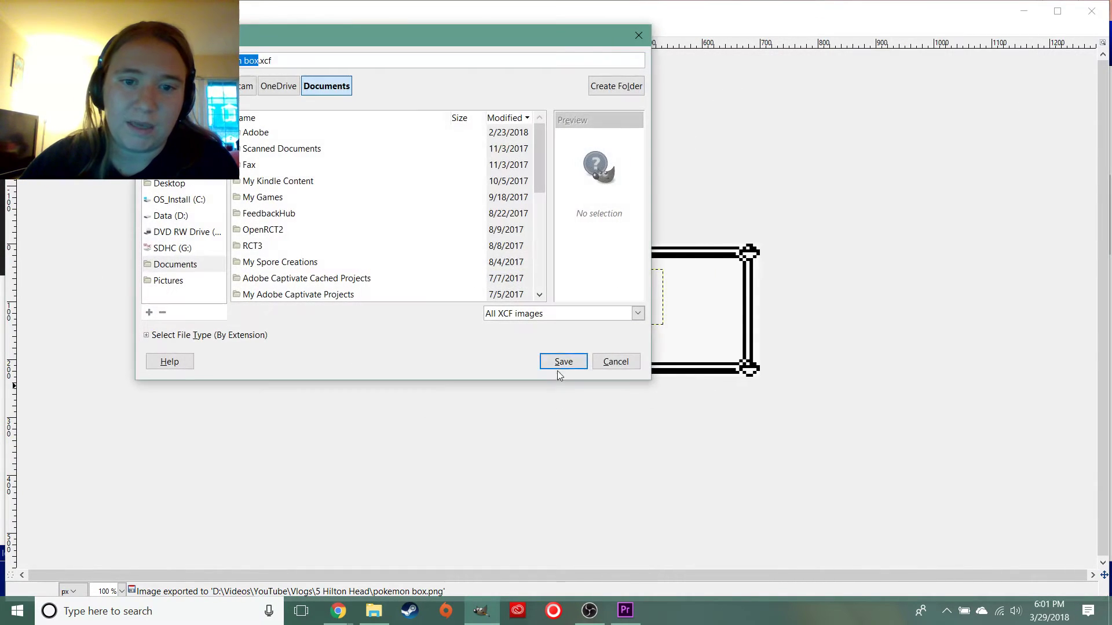
click(171, 216)
click(262, 136)
double_click(261, 136)
double_click(260, 133)
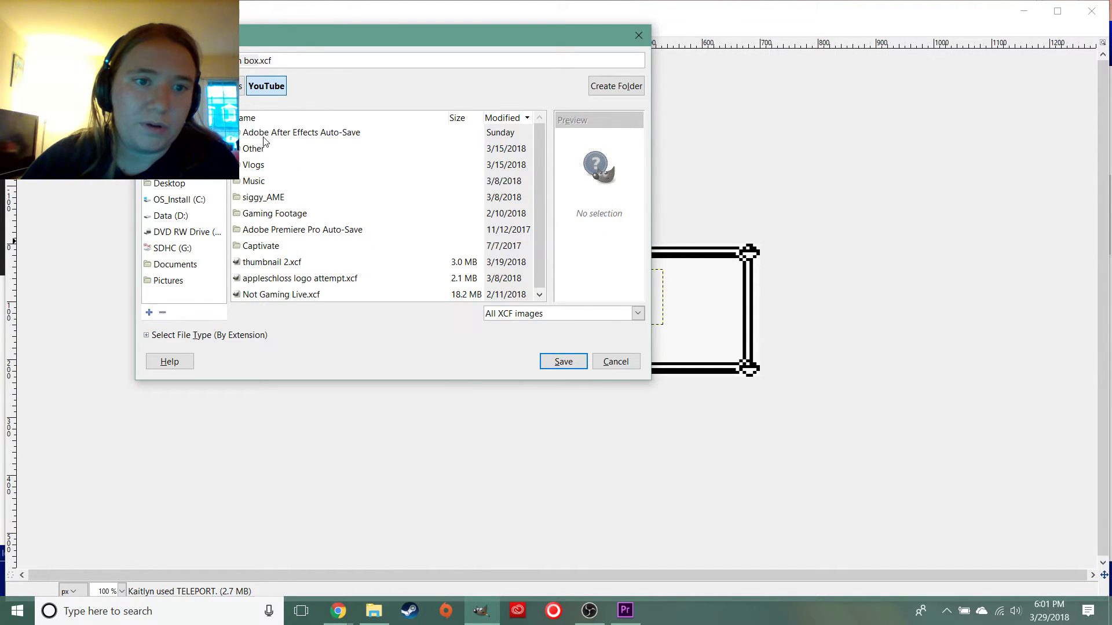
double_click(263, 165)
double_click(272, 132)
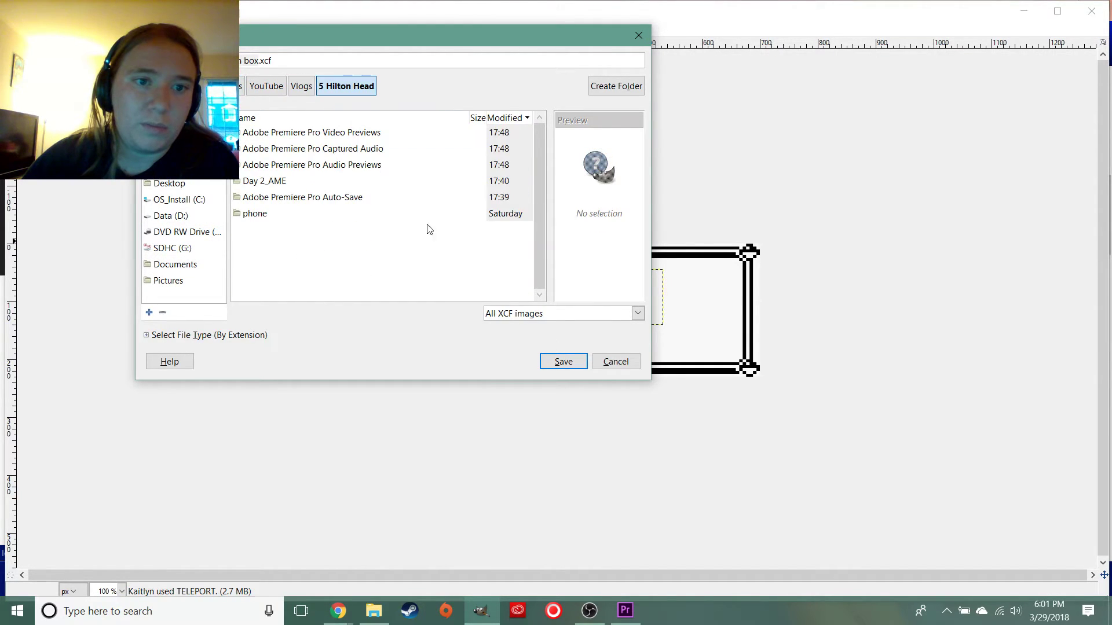
click(563, 364)
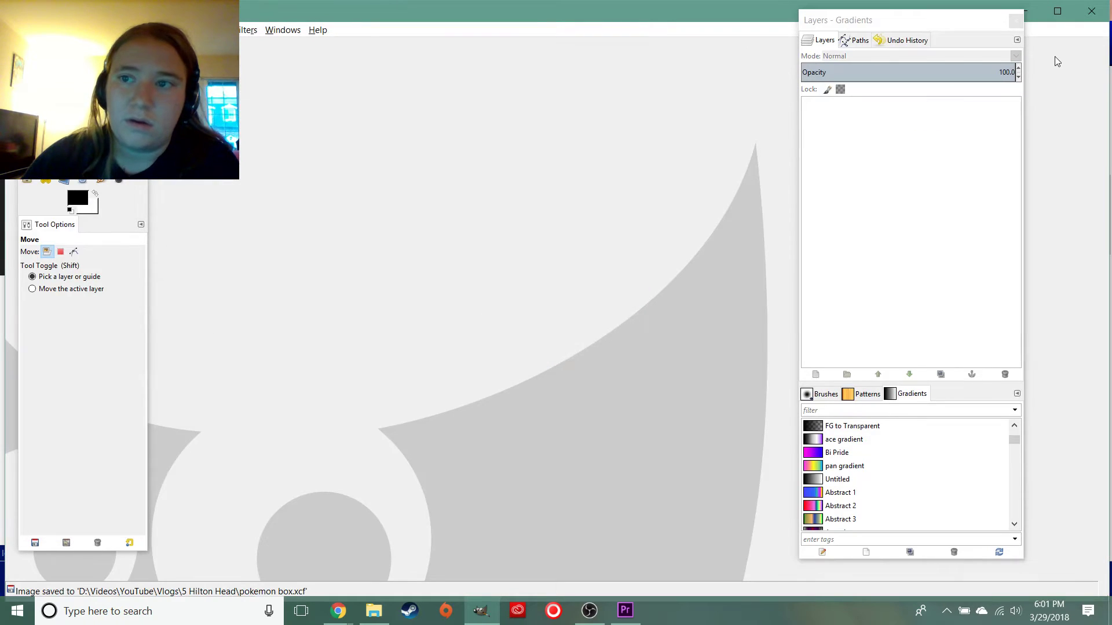
click(1091, 11)
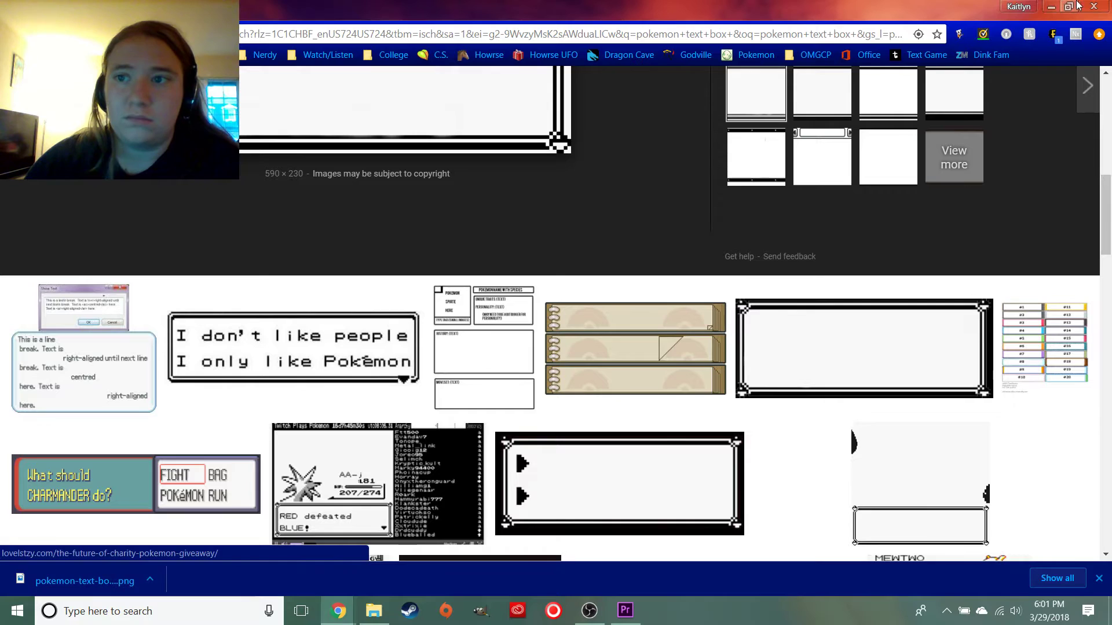
Switch to Premiere Pro, start a media import and browse to the 5 Hilton Head folder inside Vlogs
key(alt+Tab)
click(10, 24)
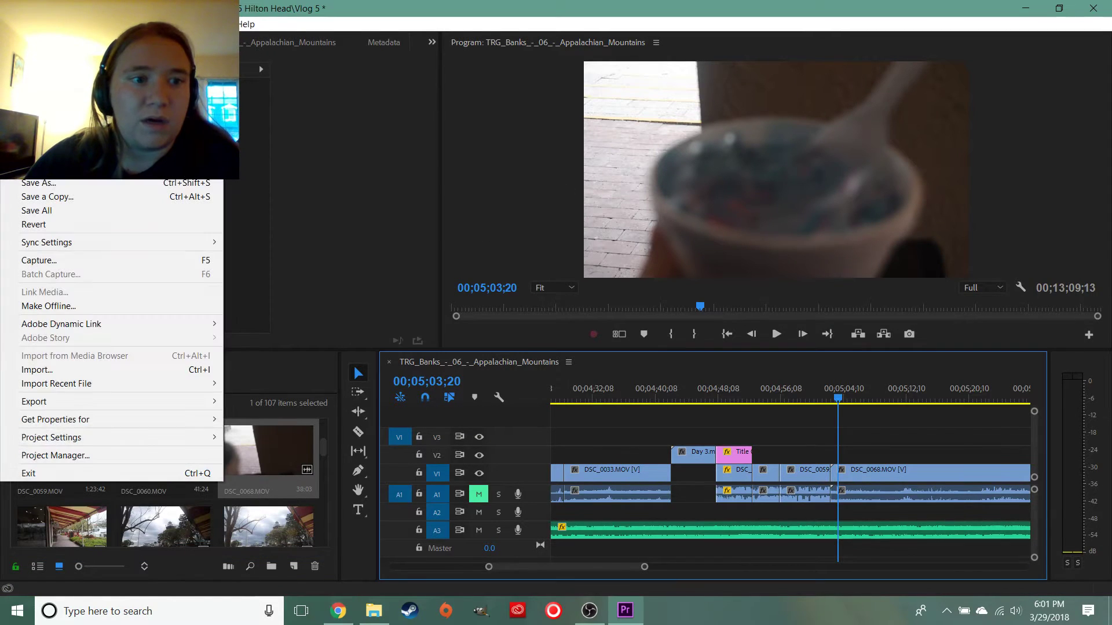
click(65, 374)
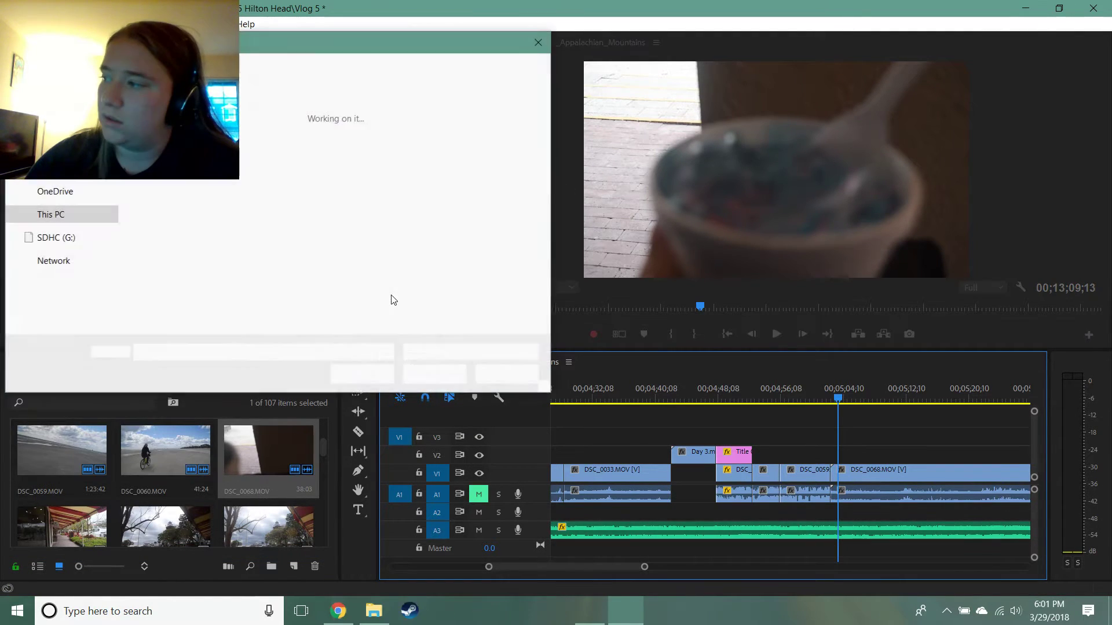
scroll(334, 218, down, 2)
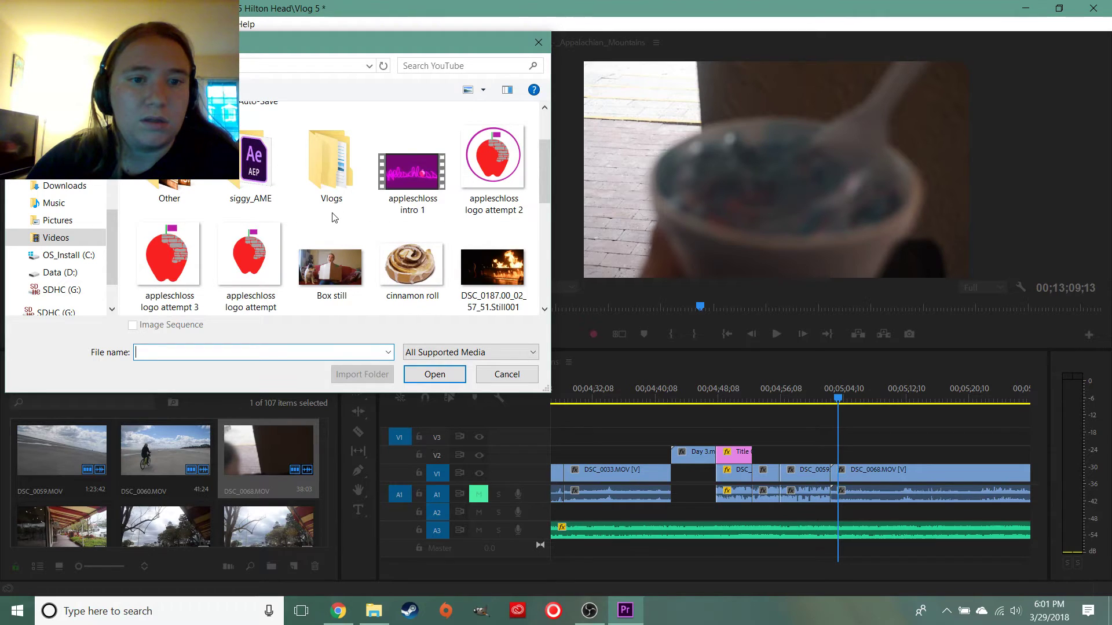
scroll(334, 217, down, 5)
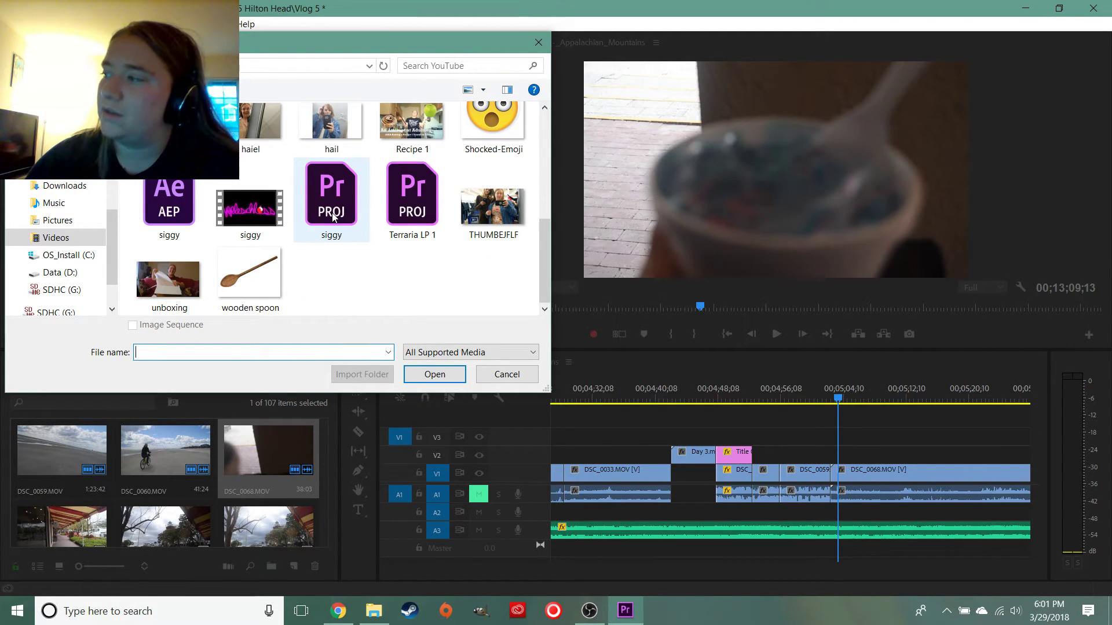
scroll(342, 220, up, 7)
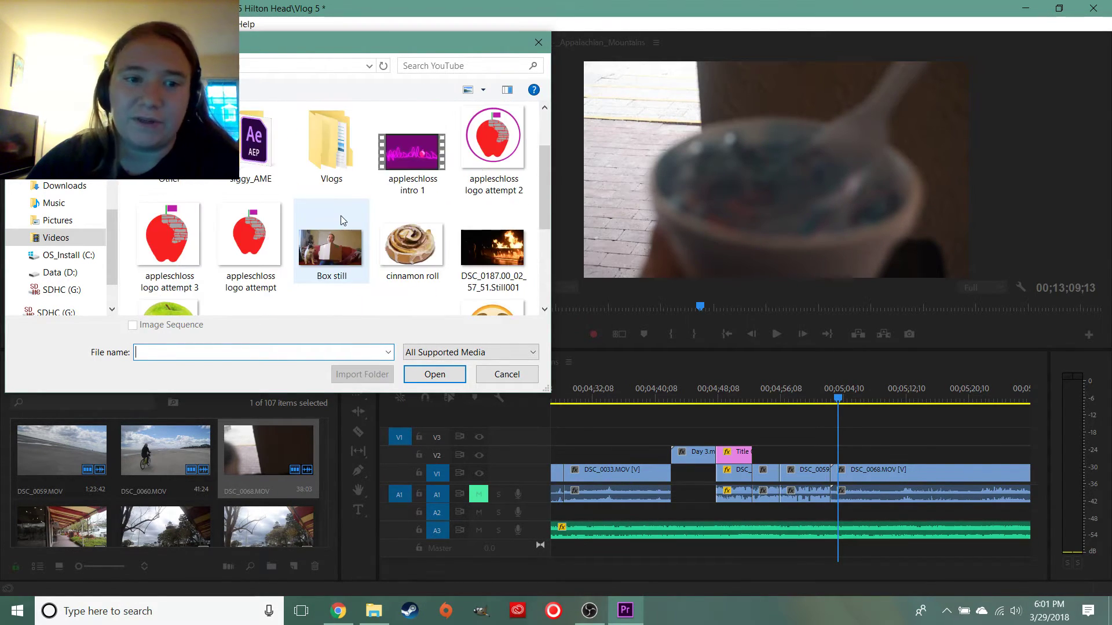
double_click(342, 242)
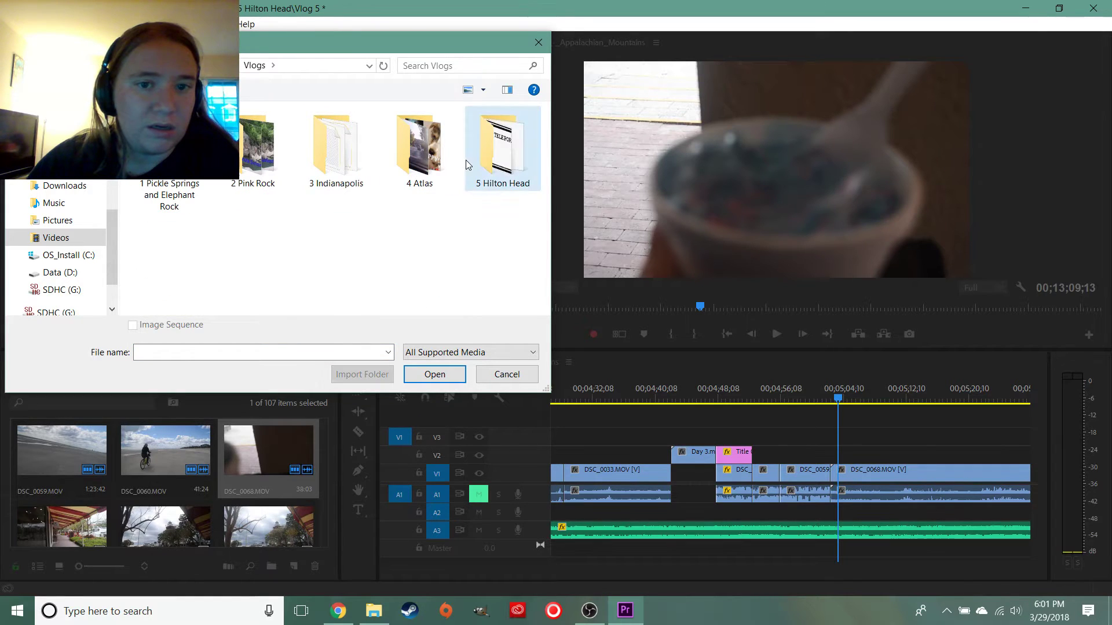
double_click(495, 148)
Import the pokemon box image from the 5 Hilton Head folder into the project
scroll(331, 213, down, 2)
scroll(331, 212, up, 2)
scroll(348, 213, down, 10)
scroll(367, 214, down, 10)
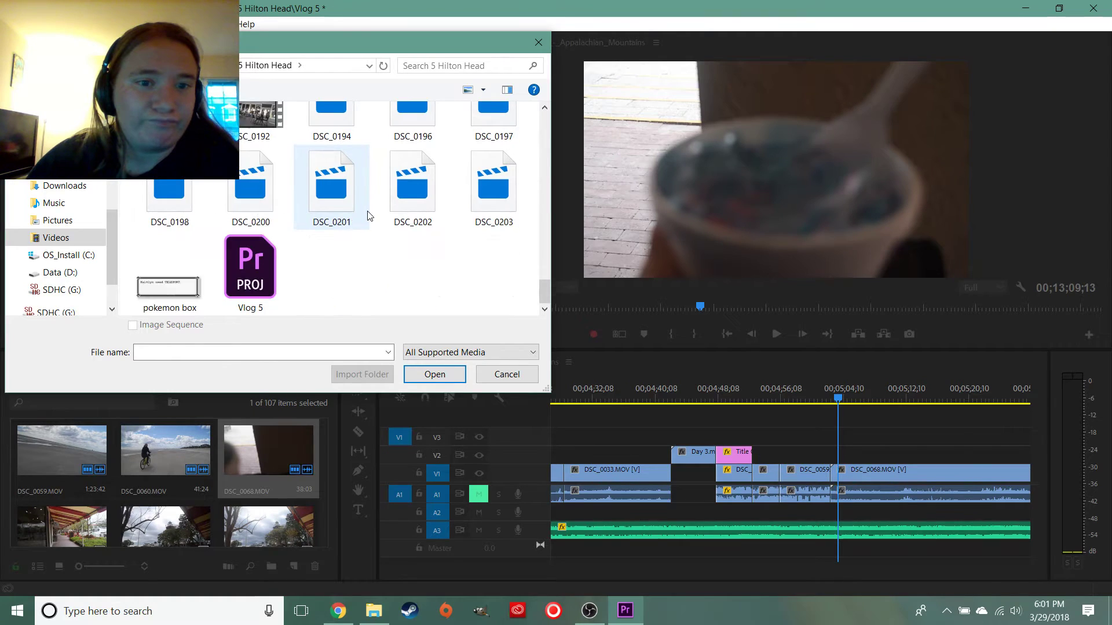
click(194, 290)
click(441, 375)
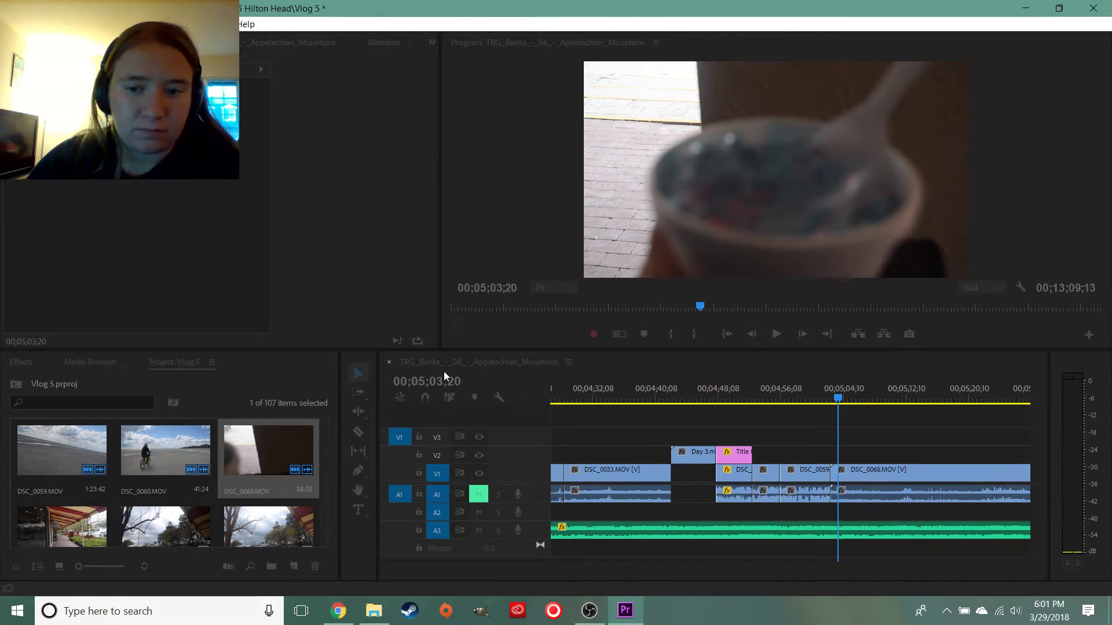
Place pokemon box.png on track V2, starting just before the cut from DSC_0059.MOV to DSC_0068.MOV
scroll(167, 447, down, 10)
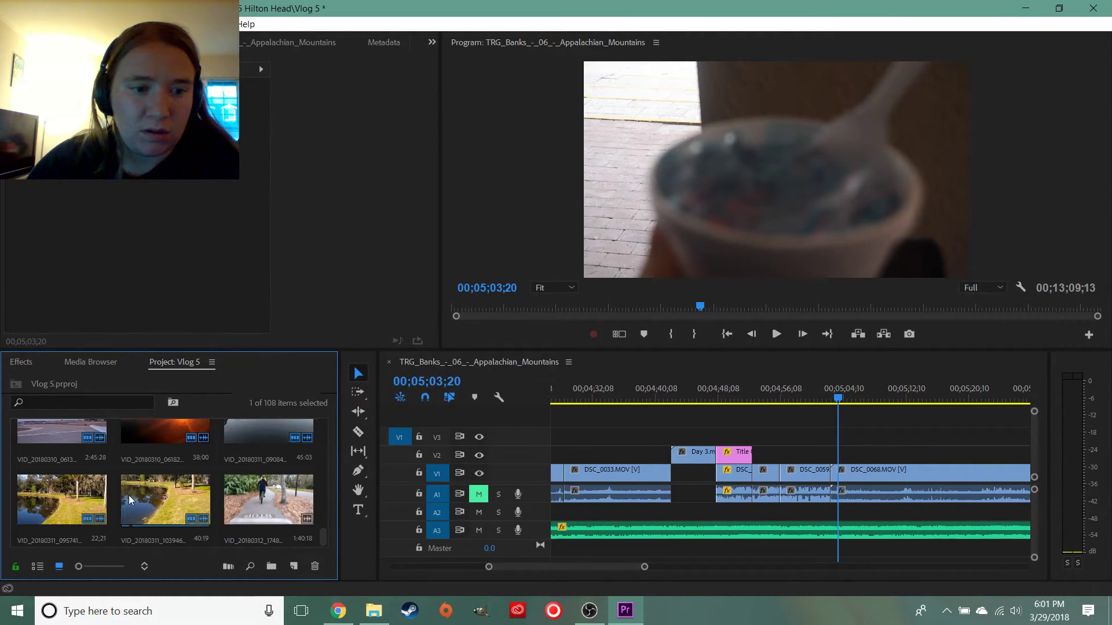
scroll(234, 504, down, 5)
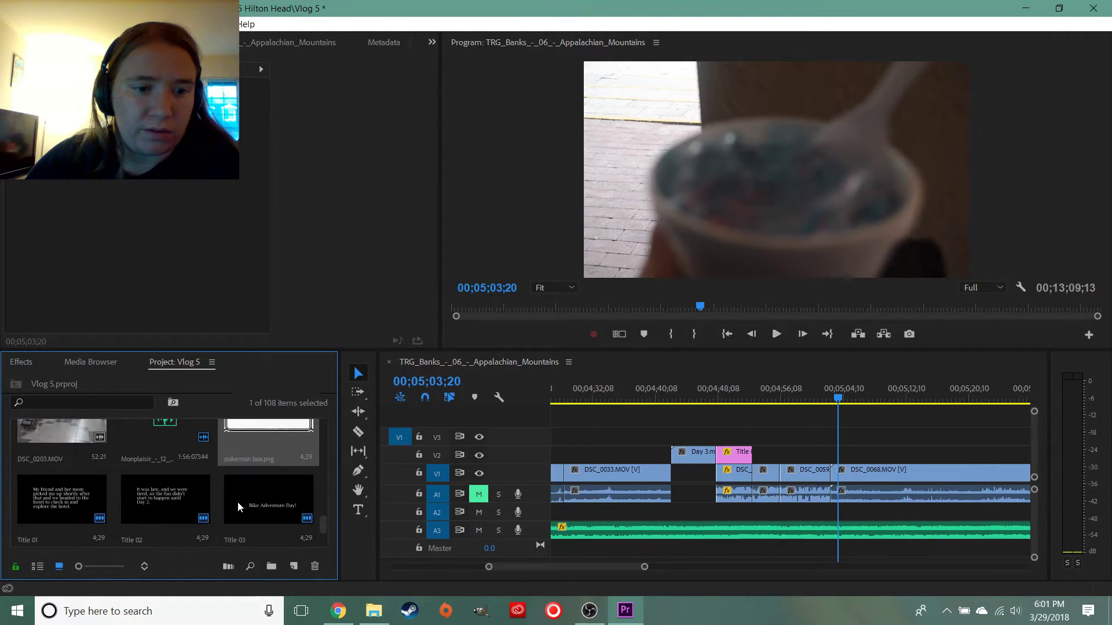
drag(281, 442, 842, 455)
drag(645, 569, 588, 570)
drag(702, 456, 694, 460)
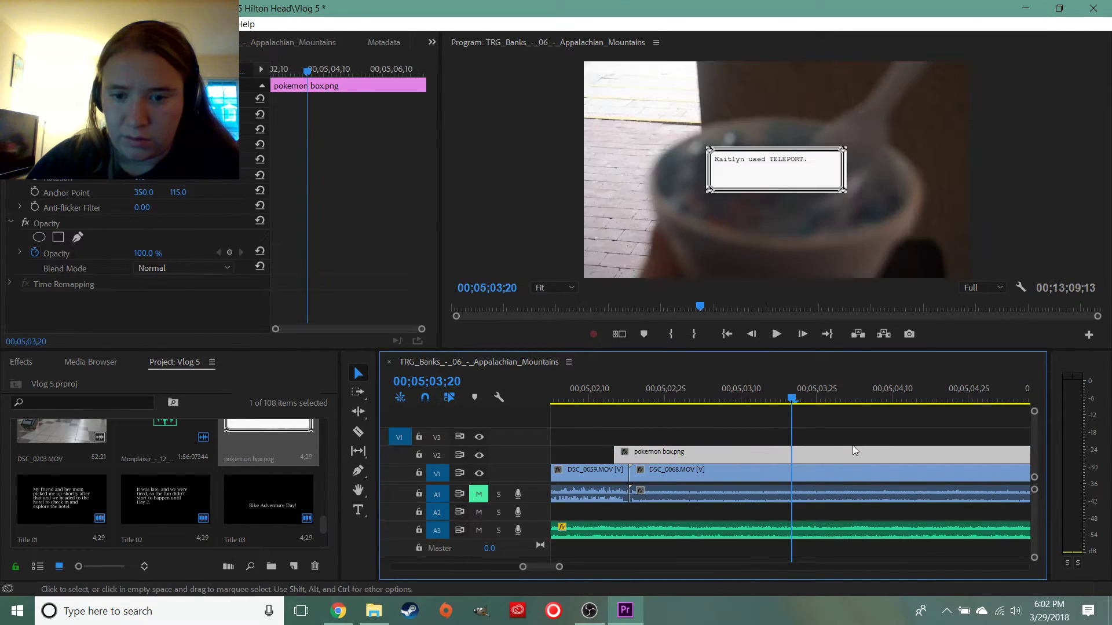
Split the pokemon box.png clip shortly after the DSC_0059/DSC_0068 cut and delete its long remainder
key(c)
click(643, 455)
key(v)
click(666, 454)
key(Delete)
Enlarge the text box graphic at 00;05;02;17 and place it in the lower-left area of the video frame
click(625, 398)
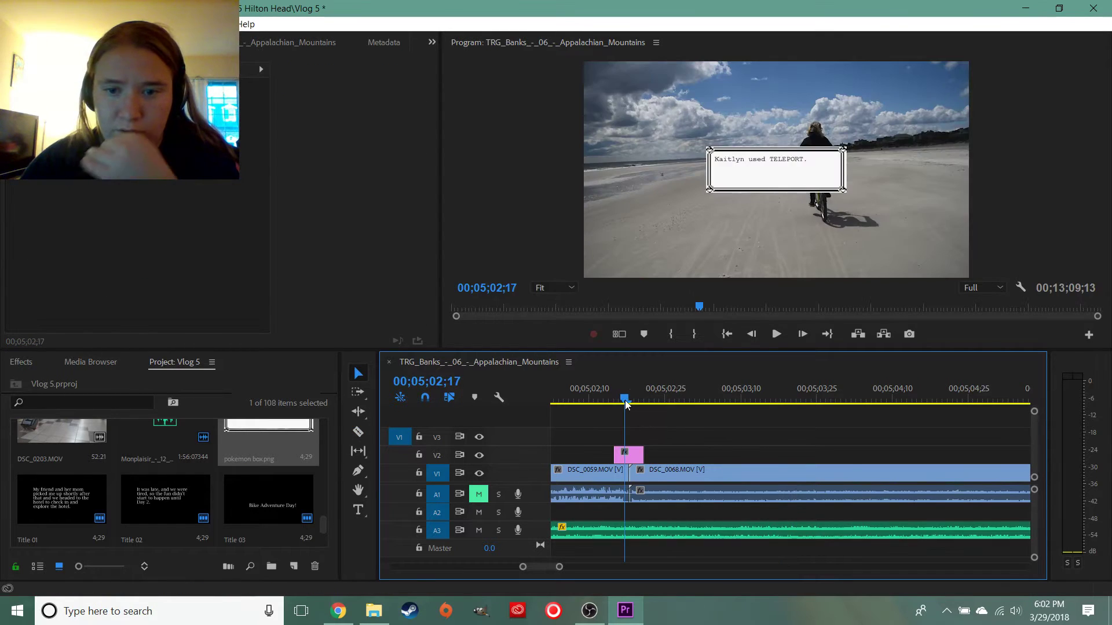
click(802, 176)
drag(851, 143, 986, 108)
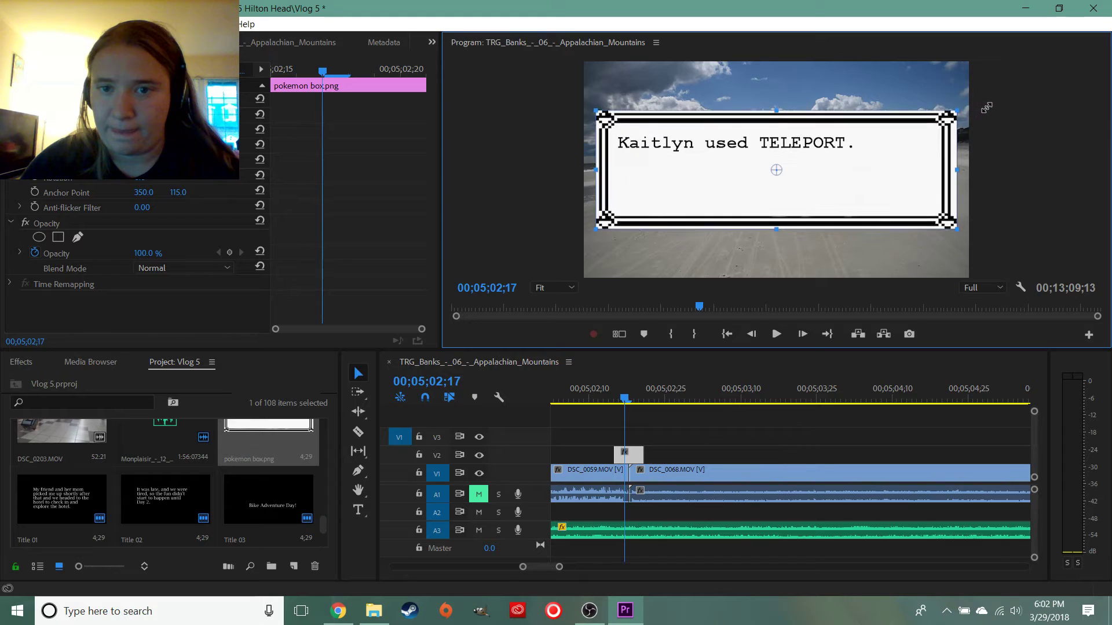
drag(880, 138, 878, 176)
drag(957, 147, 798, 242)
drag(727, 237, 754, 231)
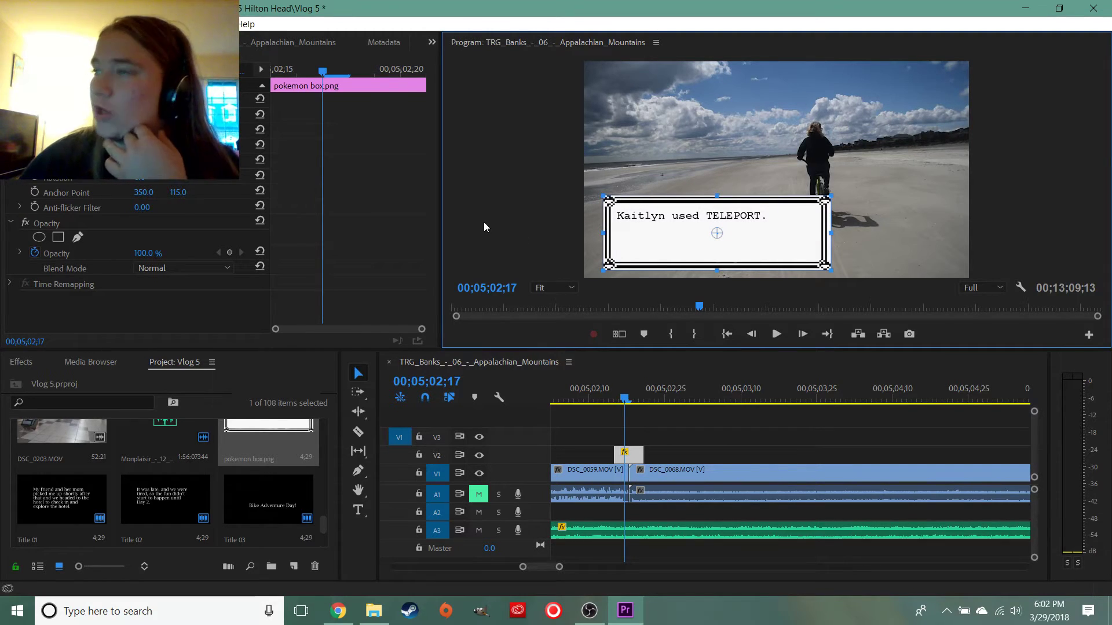
Enlarge the text box graphic slightly more and move it to the middle of the video frame
click(243, 267)
scroll(139, 244, up, 1)
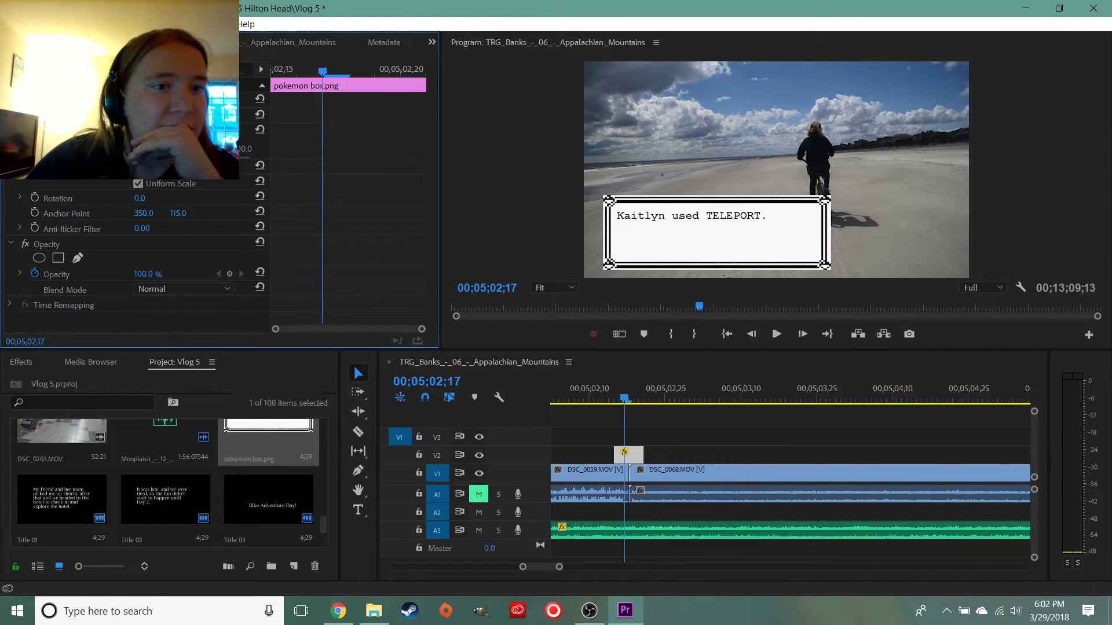
scroll(139, 243, down, 1)
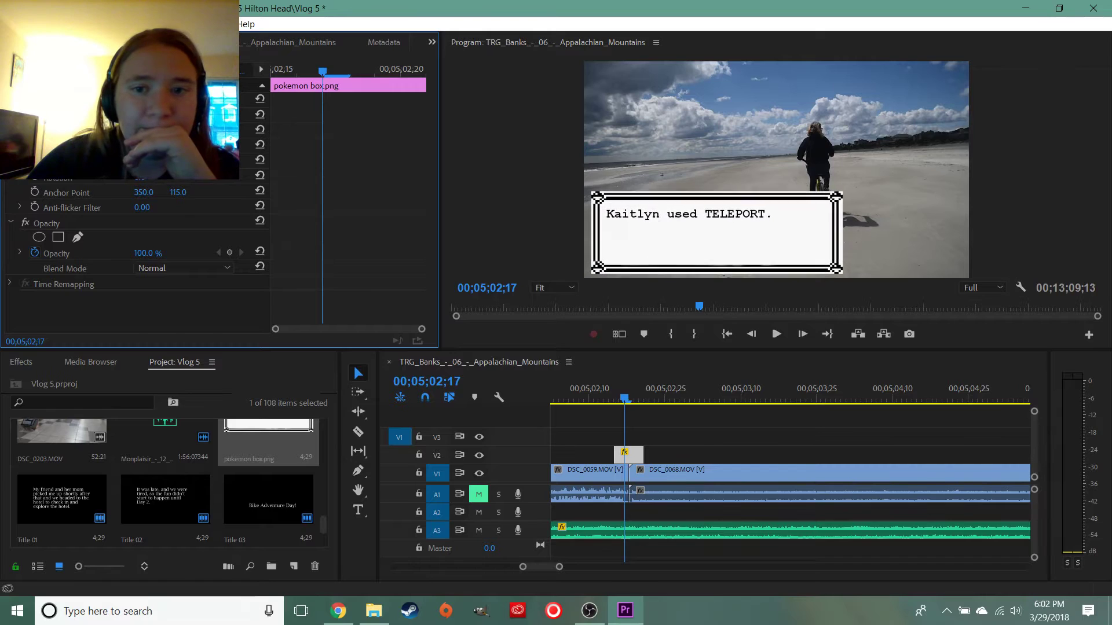
click(759, 220)
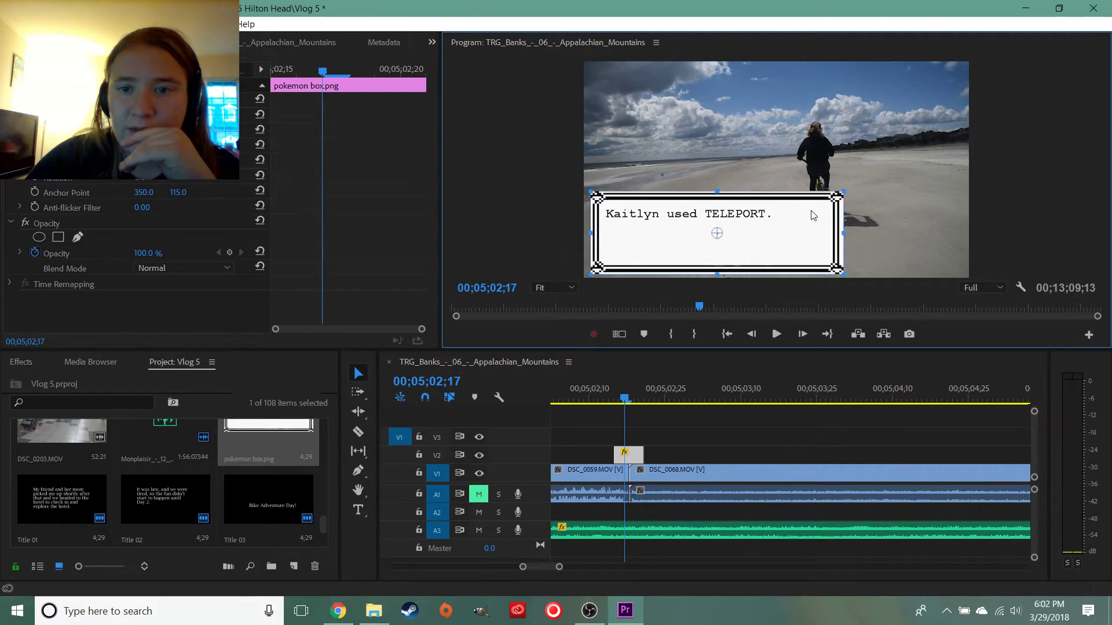
drag(791, 213, 847, 161)
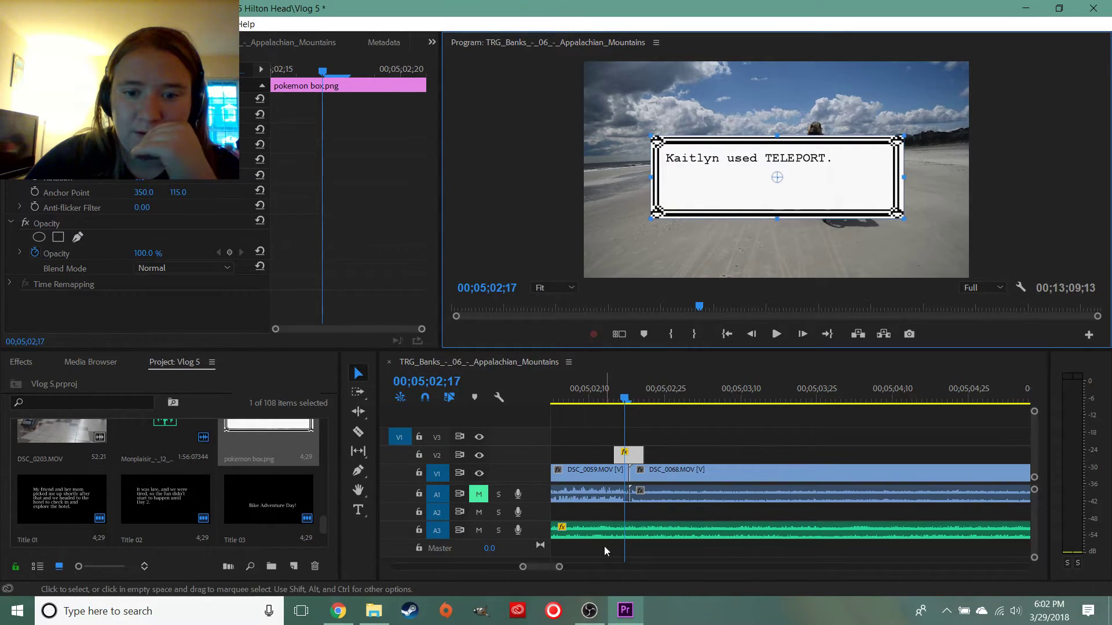
Trim the pokemon box.png clip at both ends so it covers fewer frames around the cut, starting at 00;05;02;16
drag(558, 567, 543, 567)
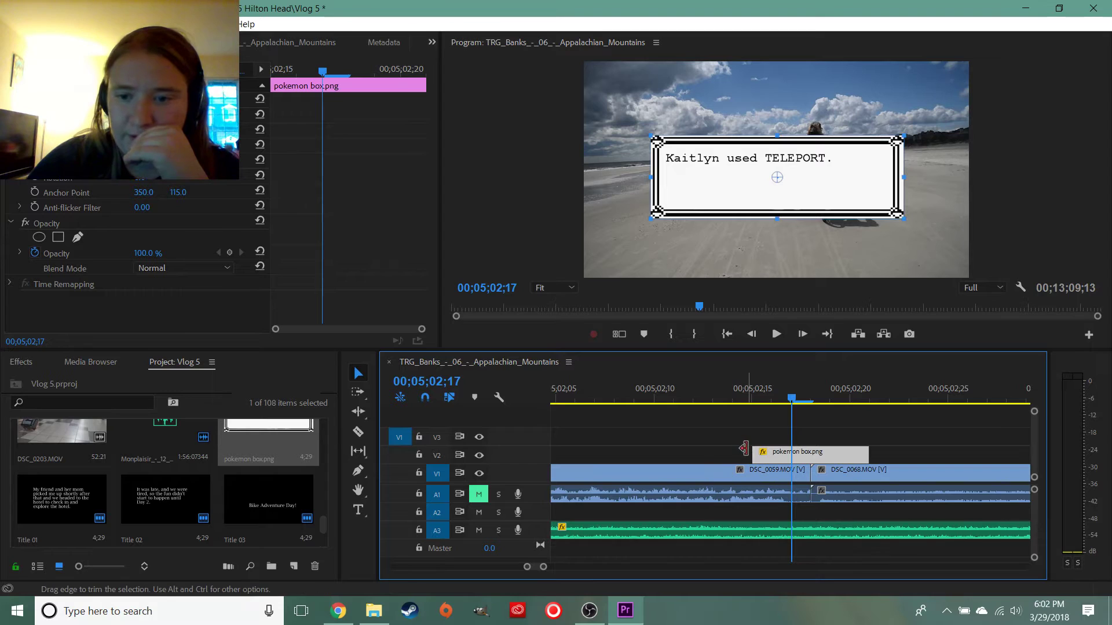
mouse_move(755, 452)
mouse_down()
mouse_move(792, 451)
mouse_move(773, 452)
mouse_up()
drag(868, 452, 848, 452)
Play back the transition from the beach ride to the ice cream shot twice to check the text box timing
key(shift+Left)
key(shift+Left)
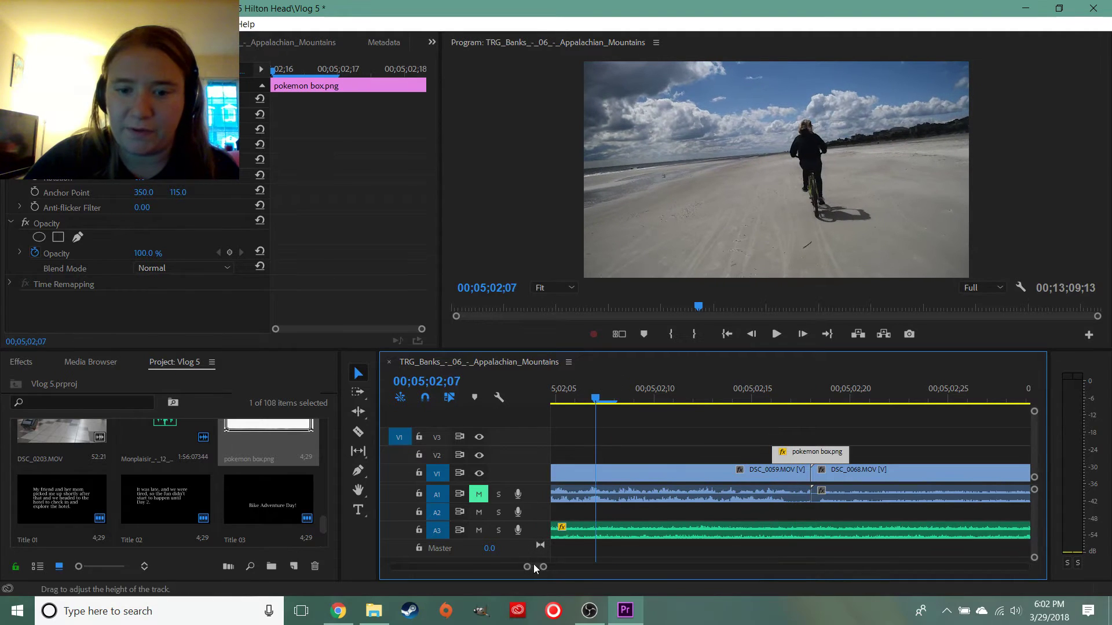
drag(543, 571, 598, 574)
key(space)
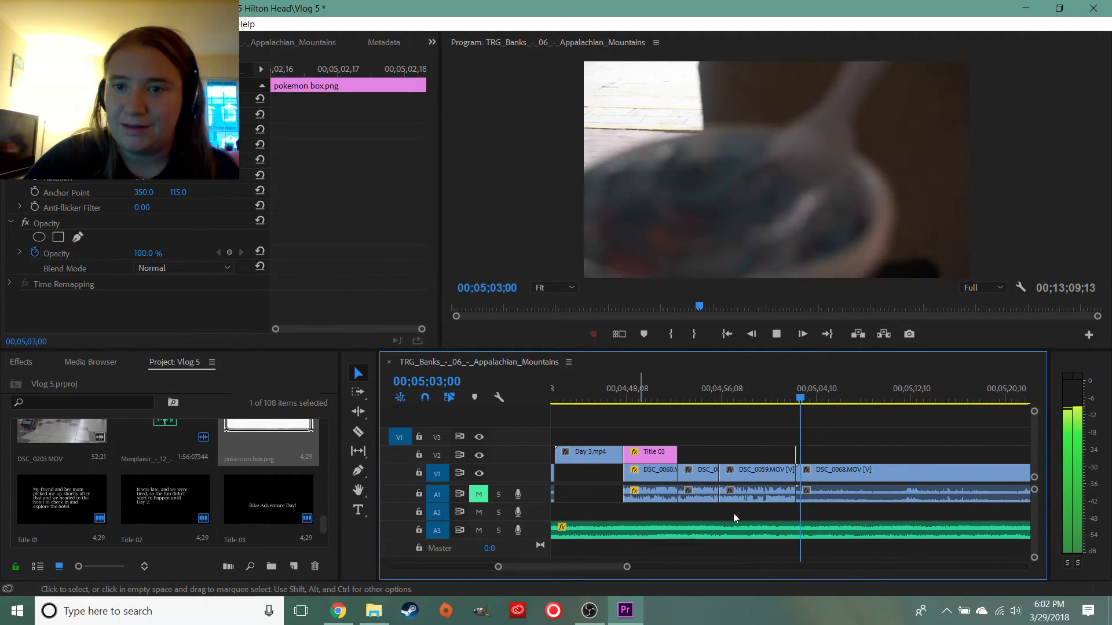
key(space)
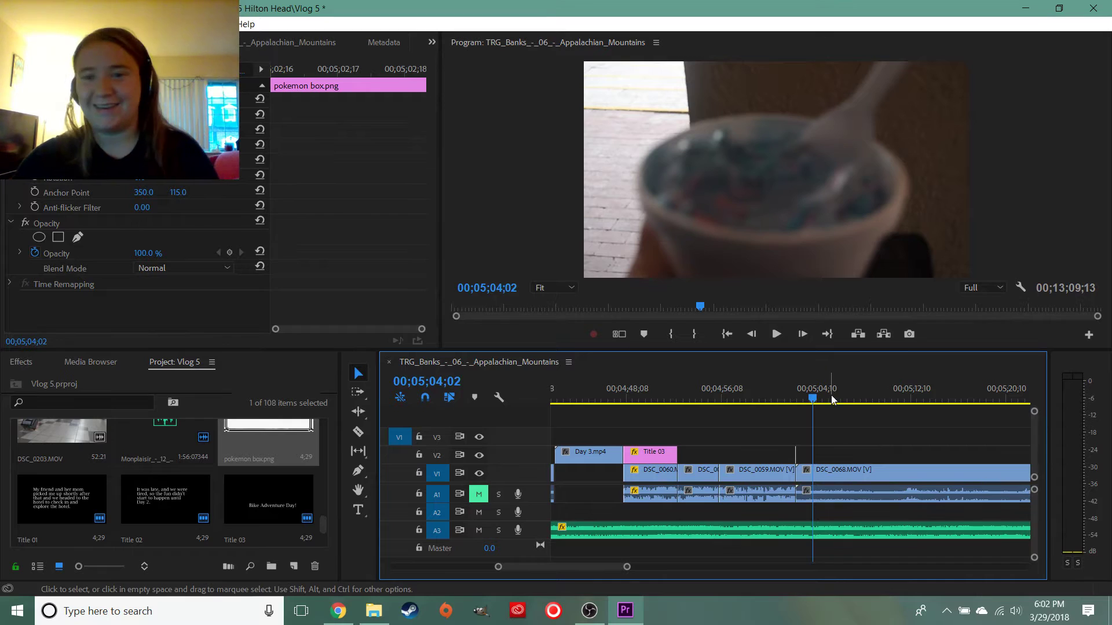
click(784, 398)
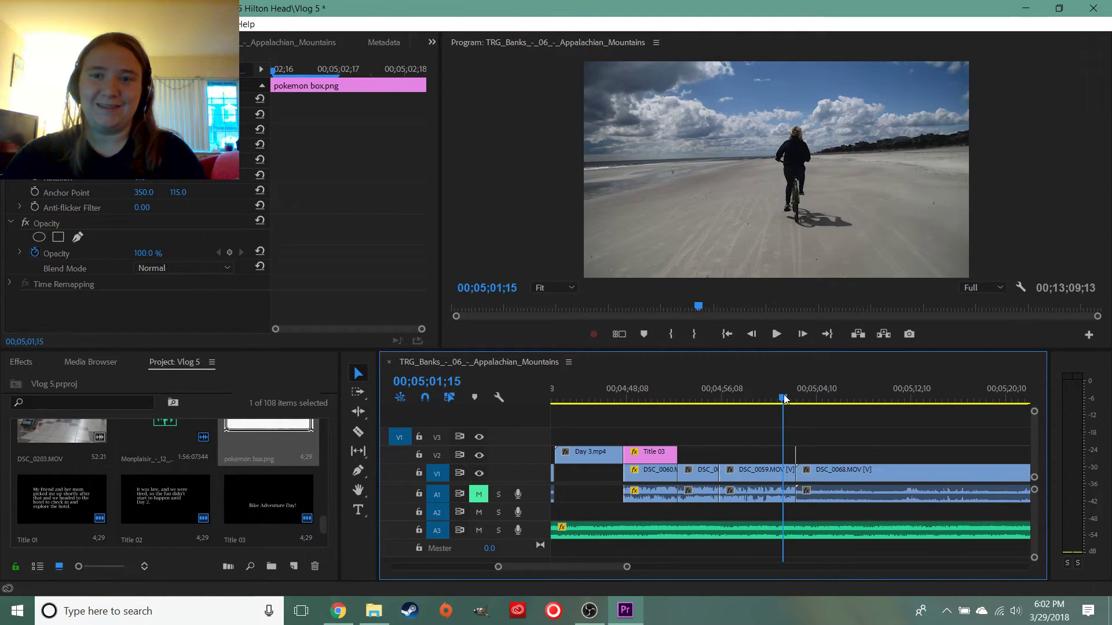
key(space)
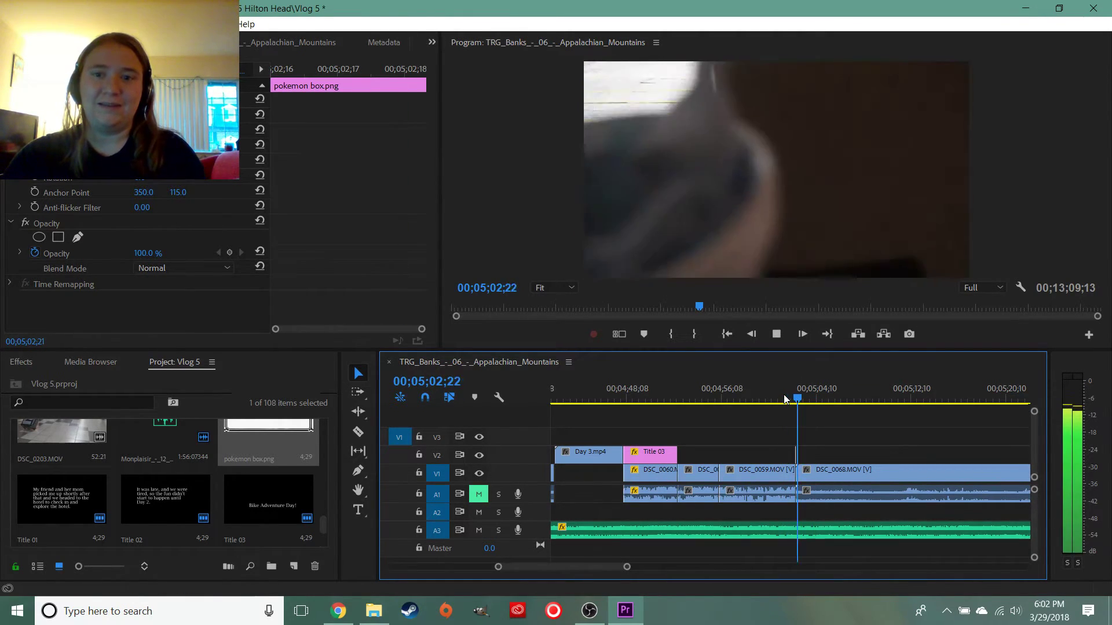
key(space)
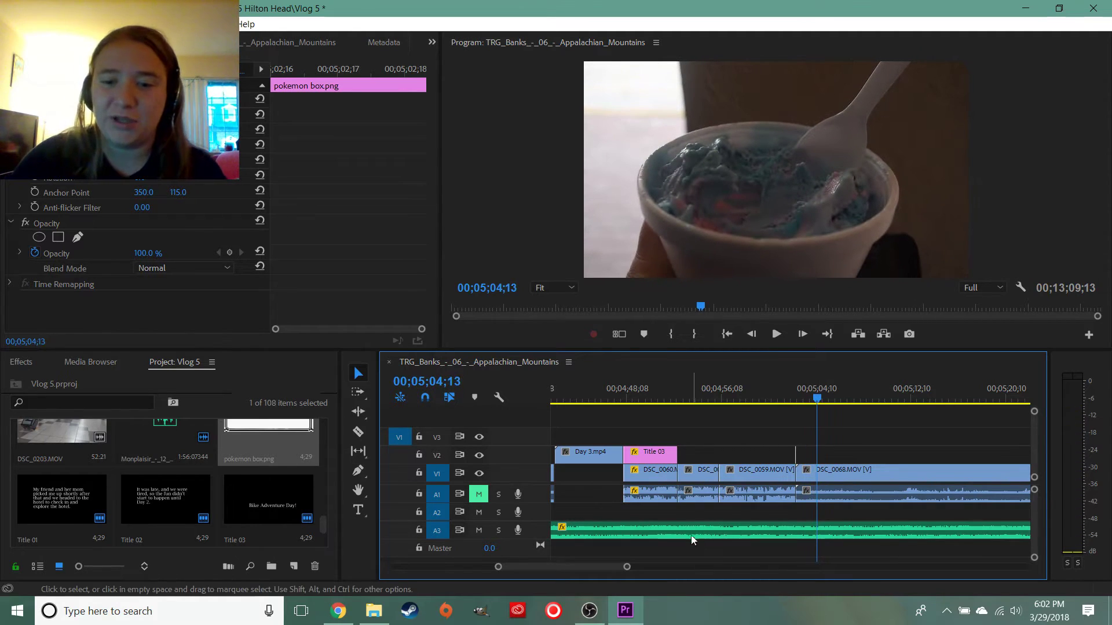
Extend the pokemon box.png clip on both sides of the cut, starting it at 00;05;02;15, and replay the transition
drag(628, 568, 580, 571)
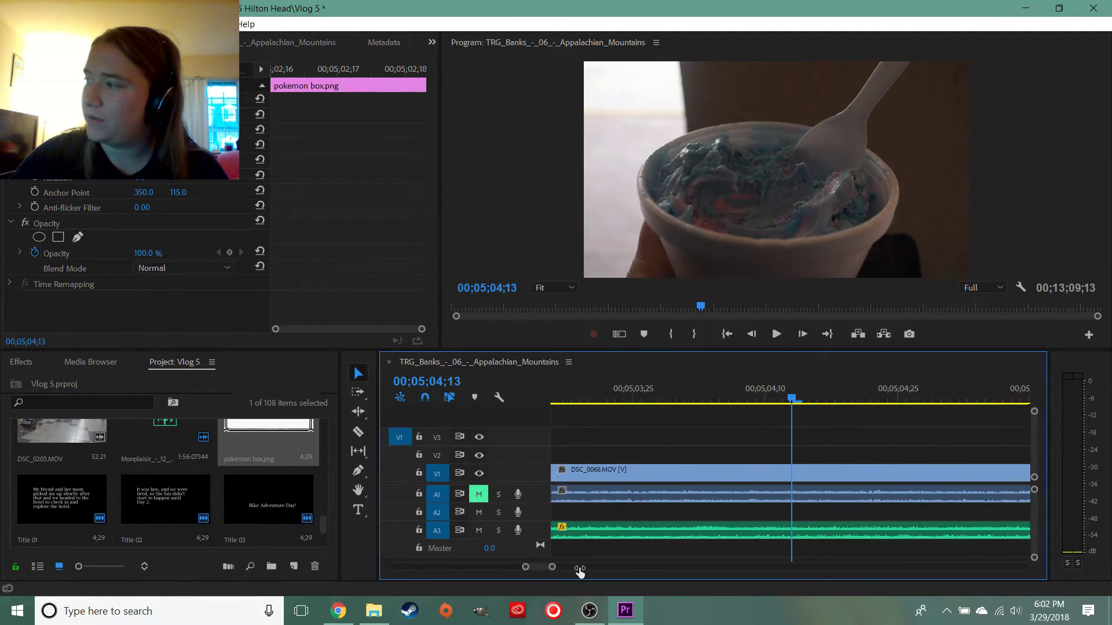
key(j)
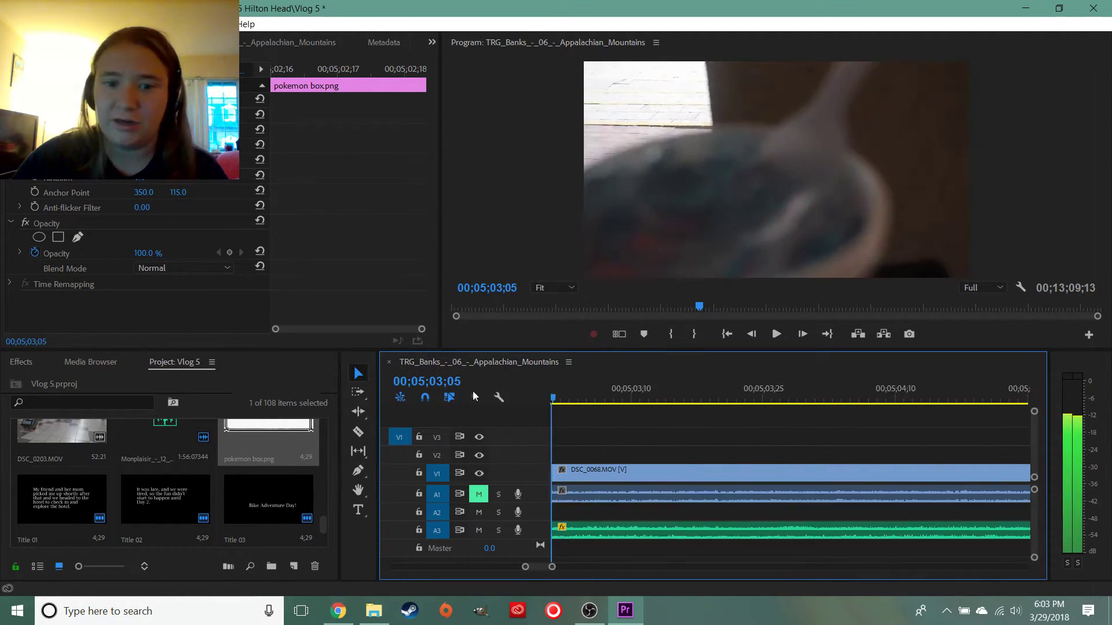
key(space)
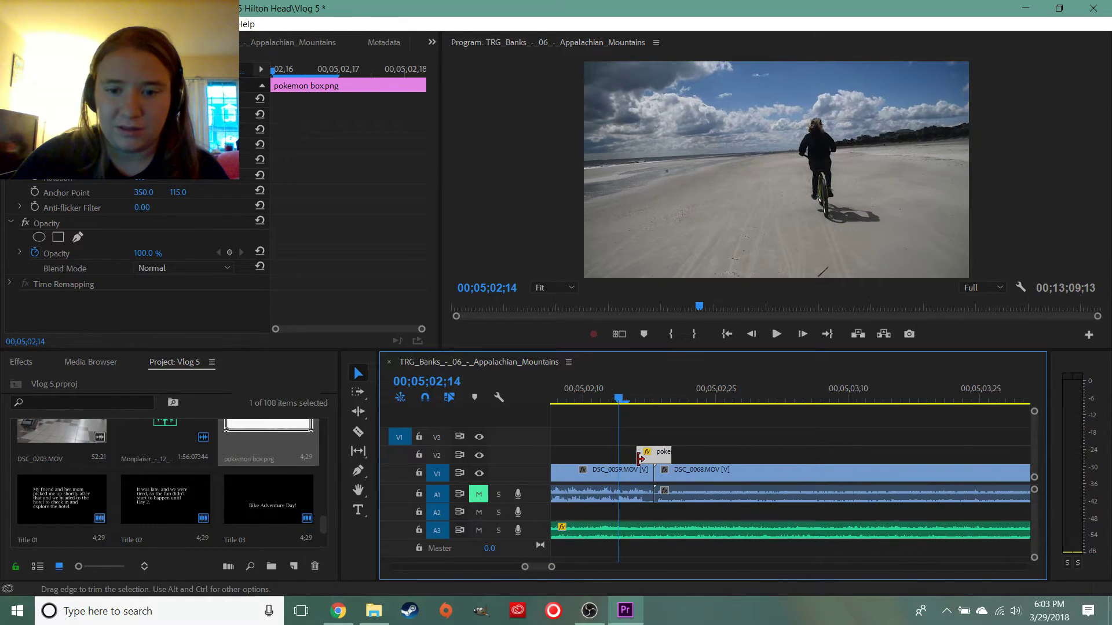
drag(637, 459, 674, 455)
drag(553, 570, 608, 567)
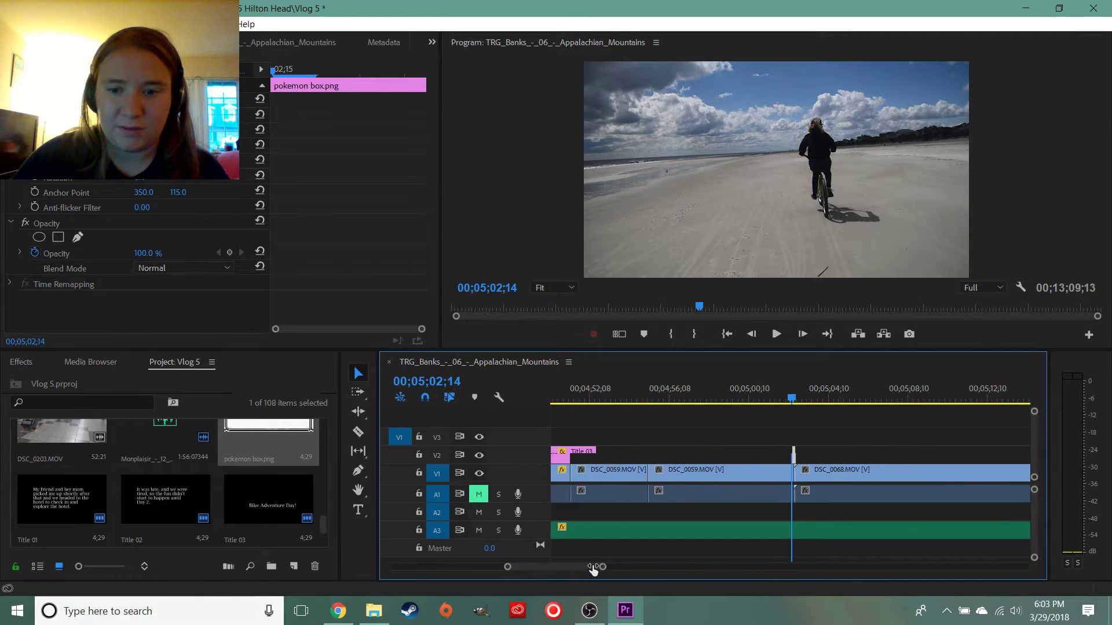
key(space)
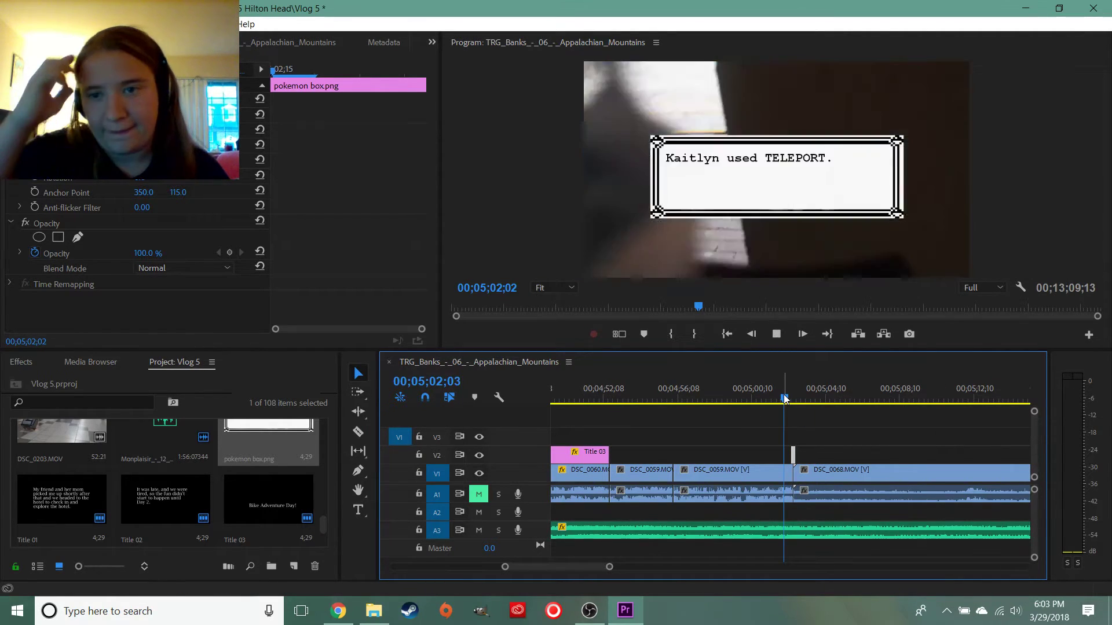
key(space)
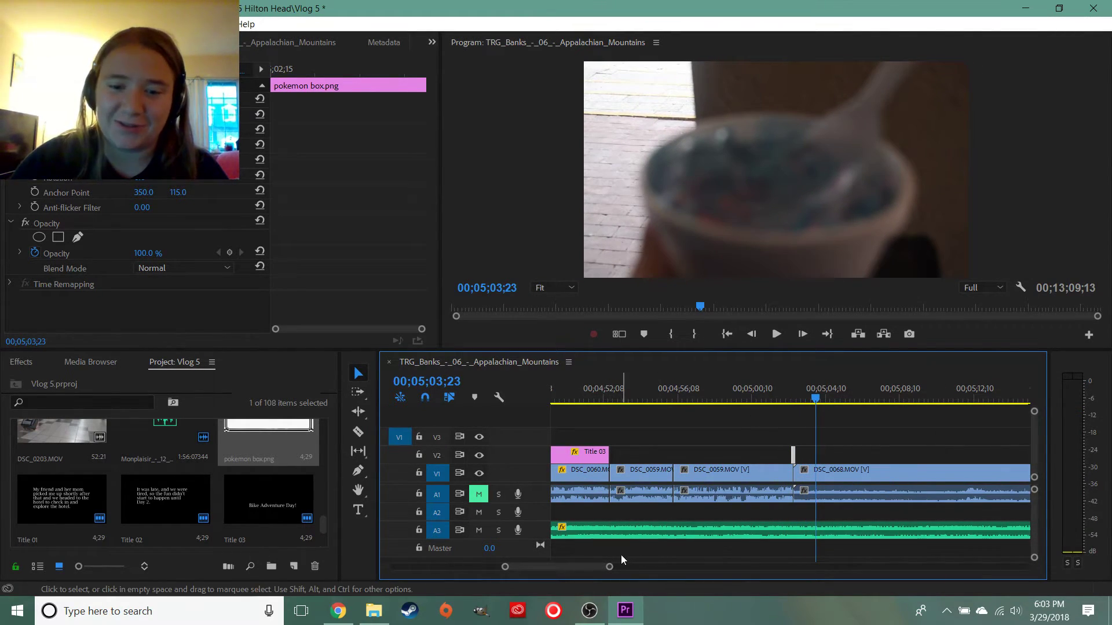
Lengthen the pokemon box.png clip further on both sides of the cut and play back the transition again
drag(610, 569, 561, 569)
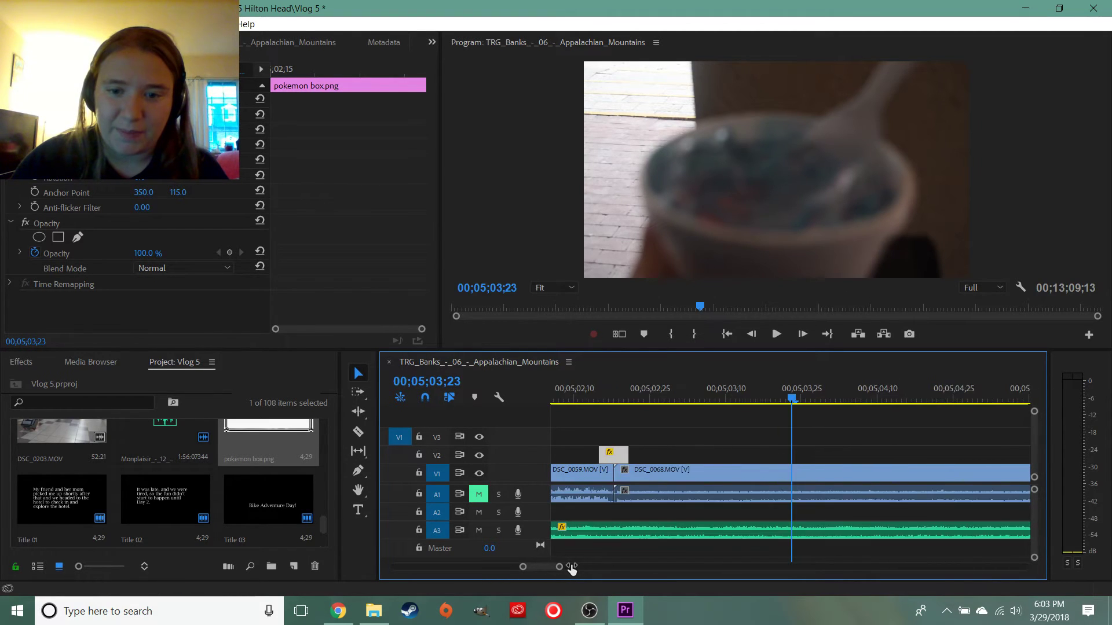
drag(630, 448, 658, 452)
drag(627, 393, 528, 386)
key(space)
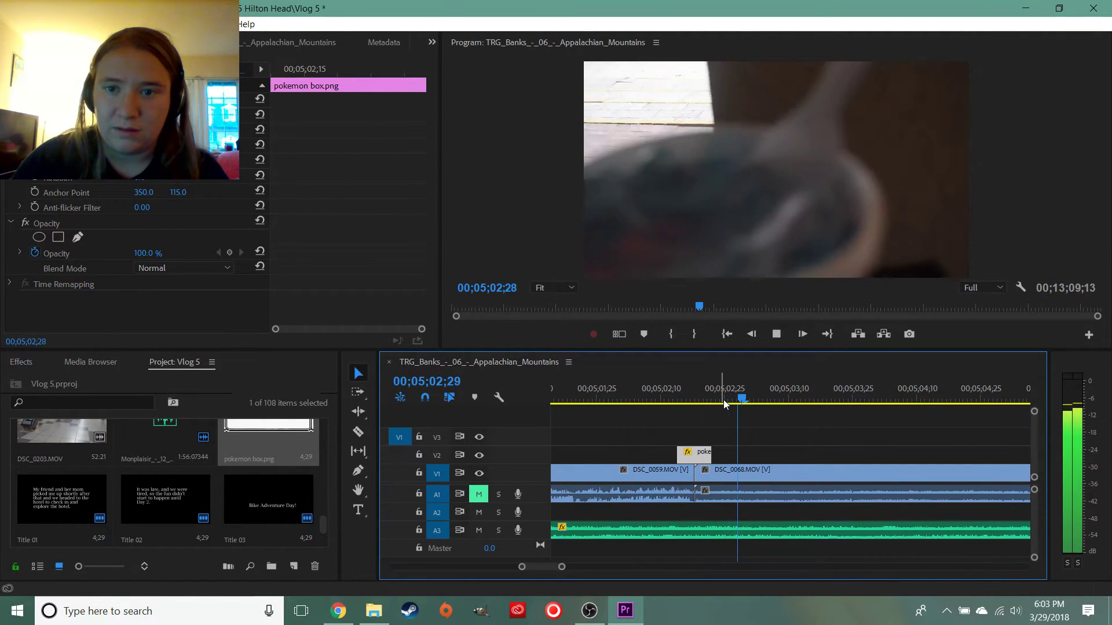
key(space)
drag(560, 567, 622, 568)
key(space)
key(space)
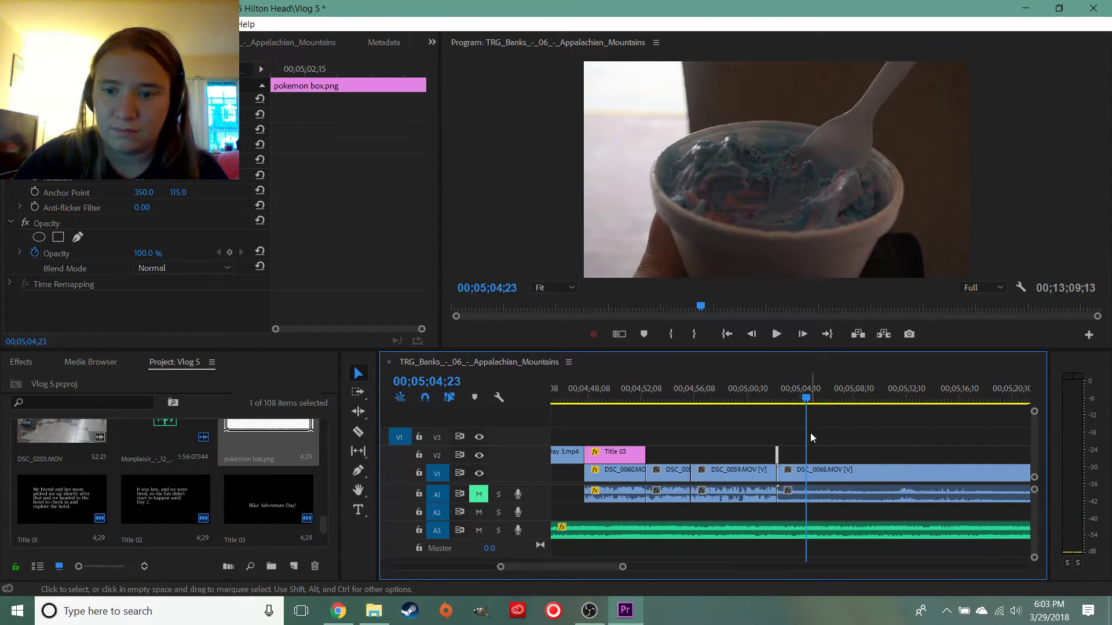
Split the DSC_0068.MOV clip at 00;05;04;16
click(802, 397)
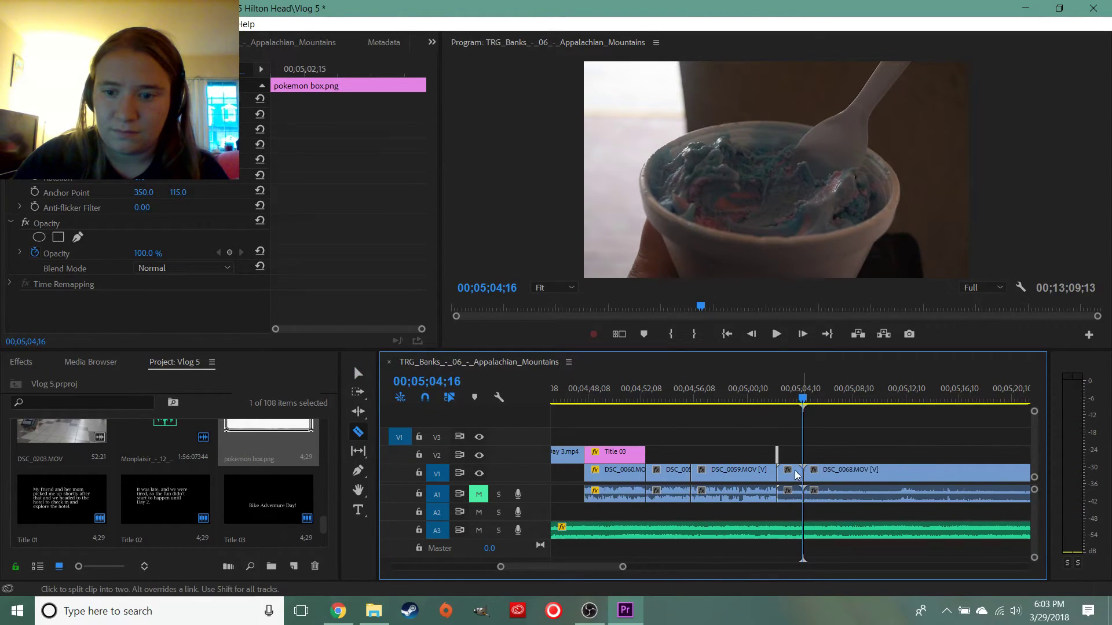
Delete the short DSC_0068.MOV piece before the cut and move the remaining clip directly after DSC_0059.MOV
key(v)
click(790, 474)
key(Delete)
drag(822, 474, 790, 475)
click(780, 397)
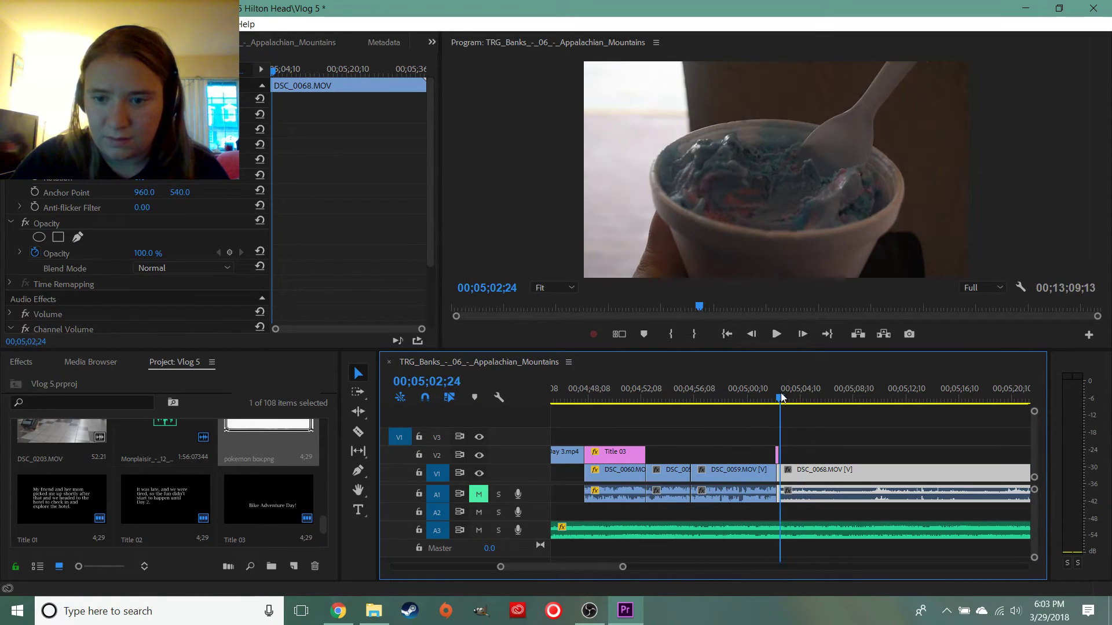
Split the DSC_0068.MOV clip at 00;05;08;00 and again at 00;05;04;05
drag(812, 406, 847, 428)
key(ctrl+k)
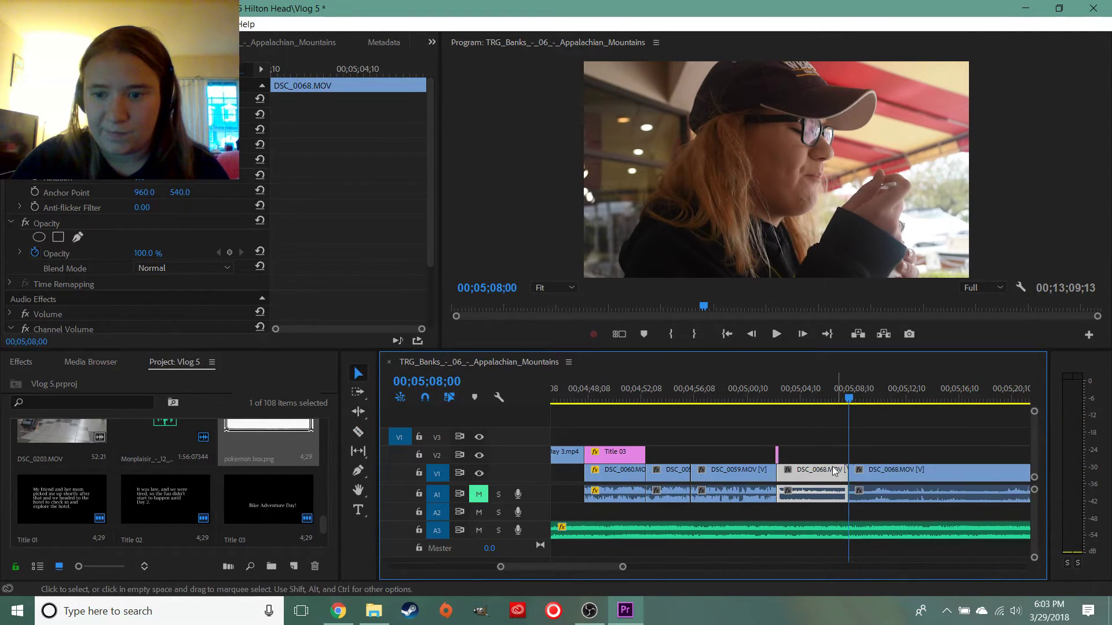
drag(788, 401, 801, 408)
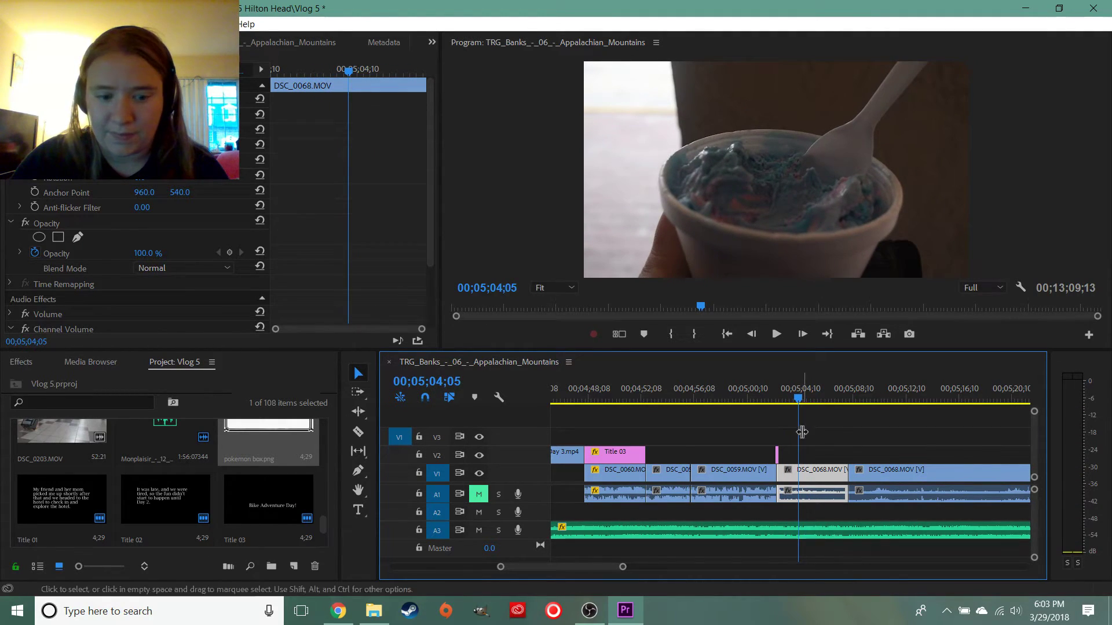
click(802, 471)
key(v)
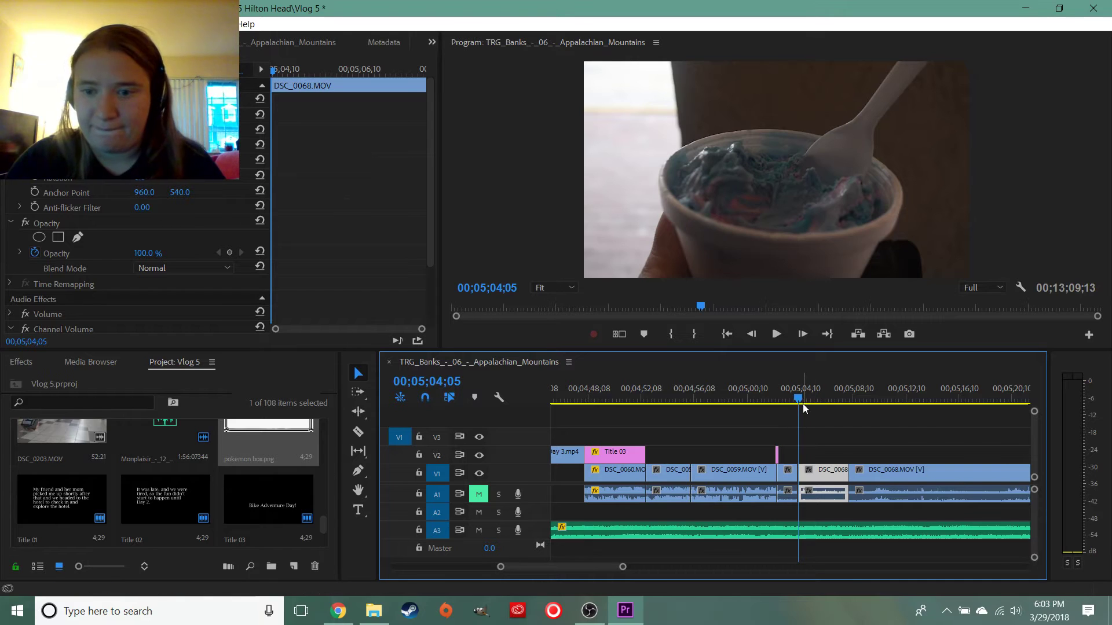
Split the last DSC_0068.MOV section at 00;05;24;00 and delete the part before that cut
drag(801, 404, 839, 405)
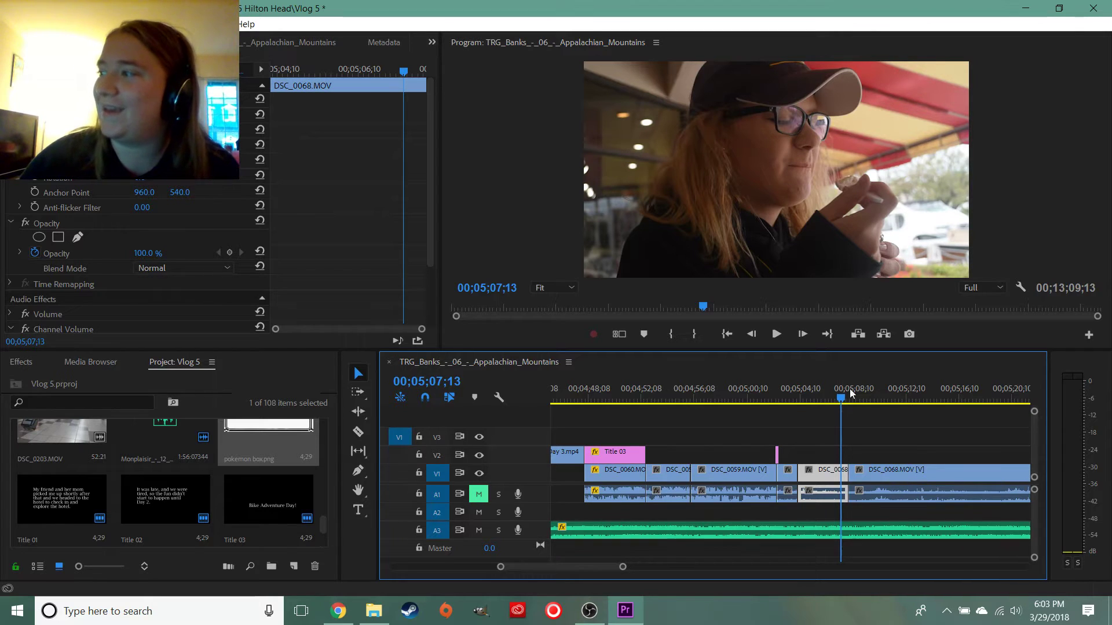
drag(785, 390, 798, 395)
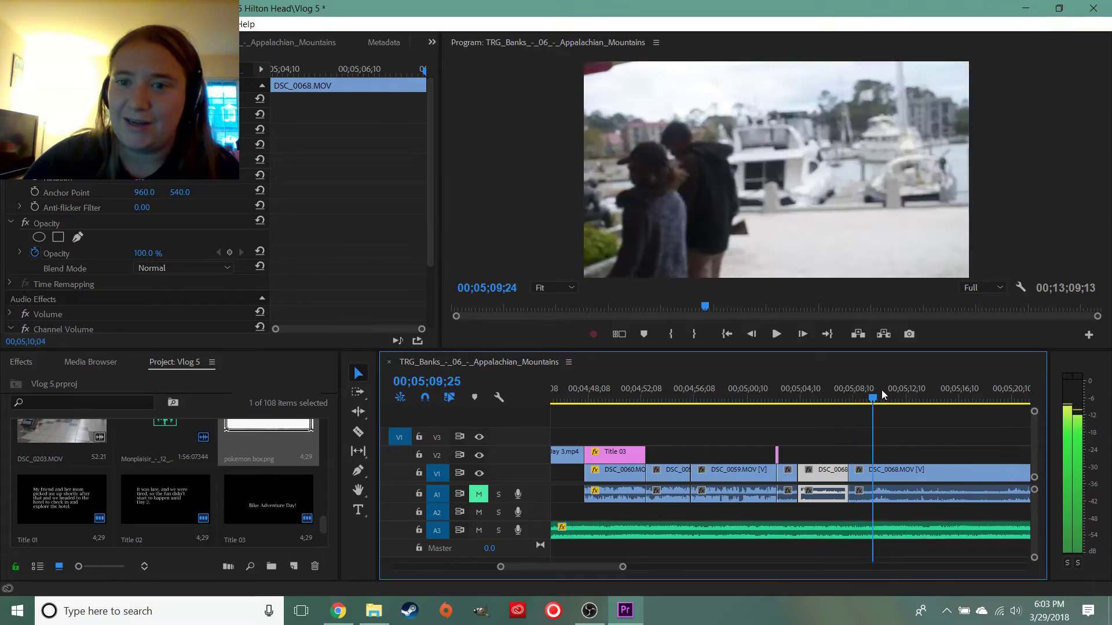
drag(1001, 392, 958, 397)
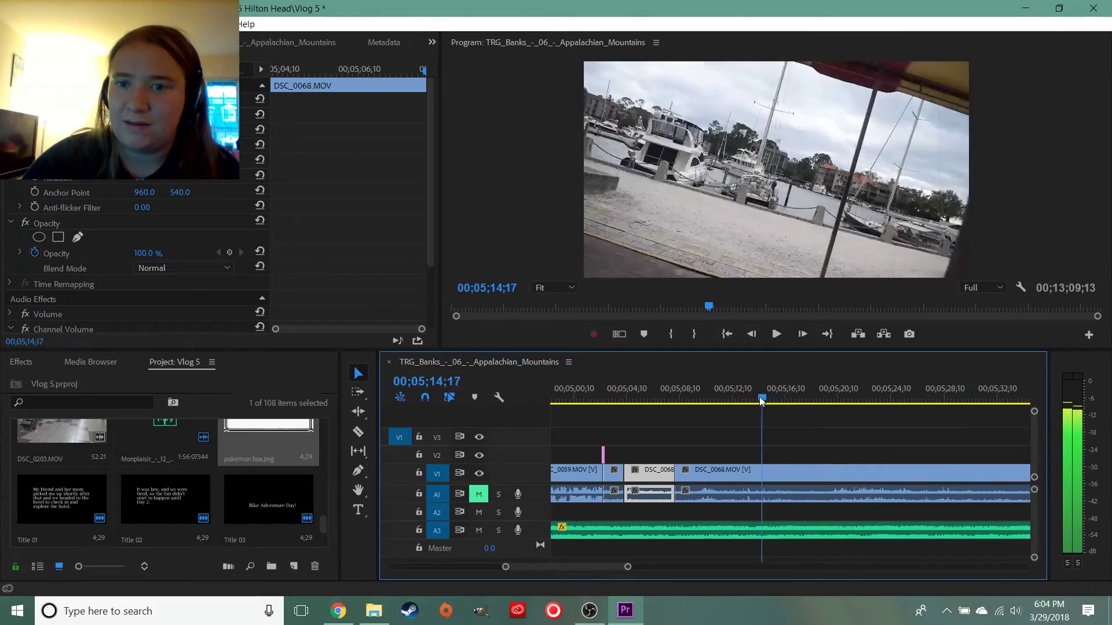
drag(745, 403, 963, 401)
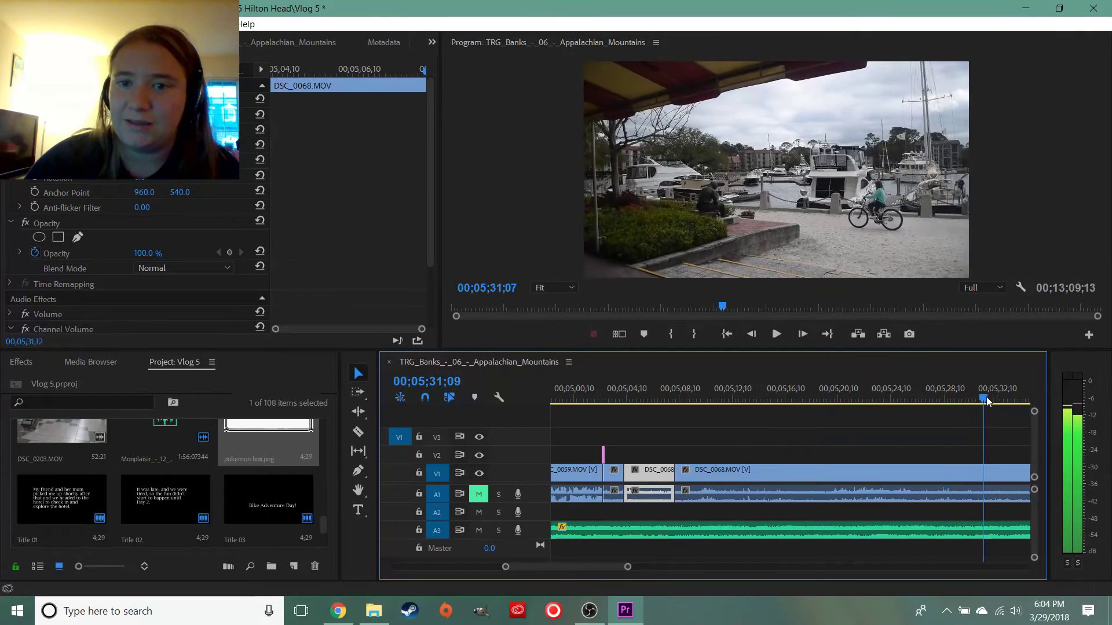
drag(889, 408, 889, 405)
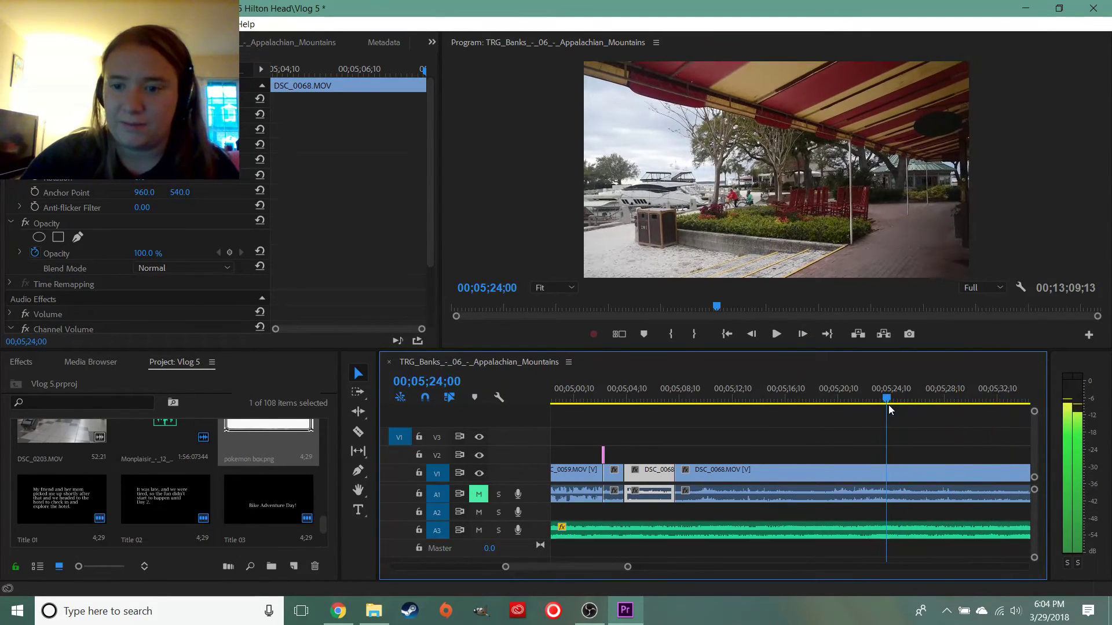
key(c)
click(796, 475)
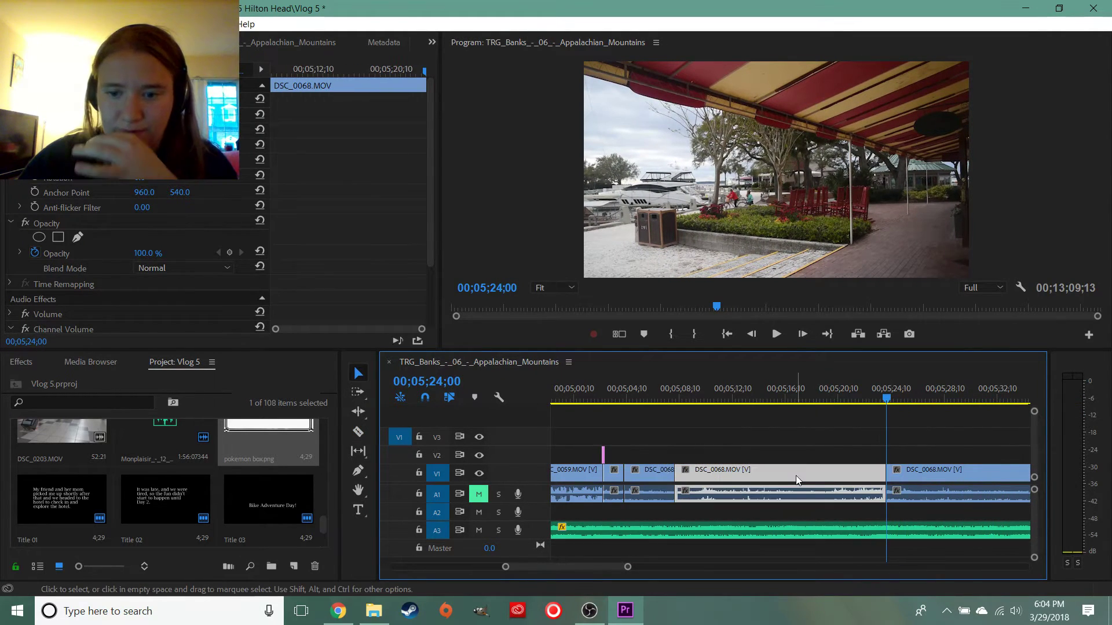
key(Delete)
Reorder the DSC_0068.MOV pieces so the long marina section directly follows DSC_0059.MOV and the two short pieces come after it, and play it back
drag(628, 566, 650, 567)
drag(615, 476, 735, 476)
drag(815, 475, 632, 477)
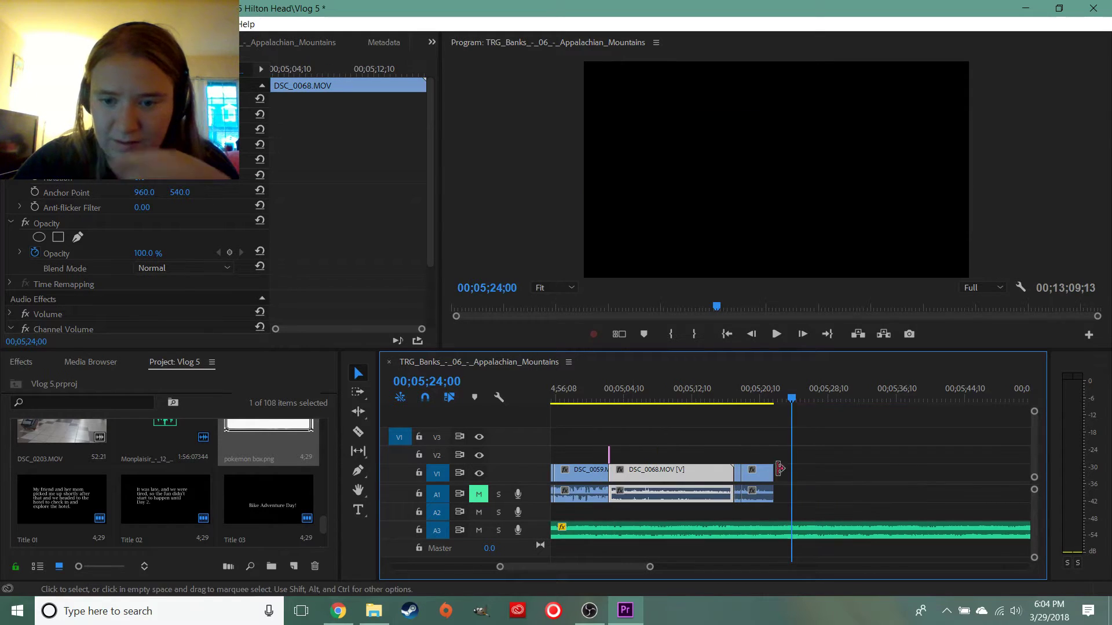
key(ctrl+z)
drag(762, 478, 656, 474)
click(609, 392)
key(space)
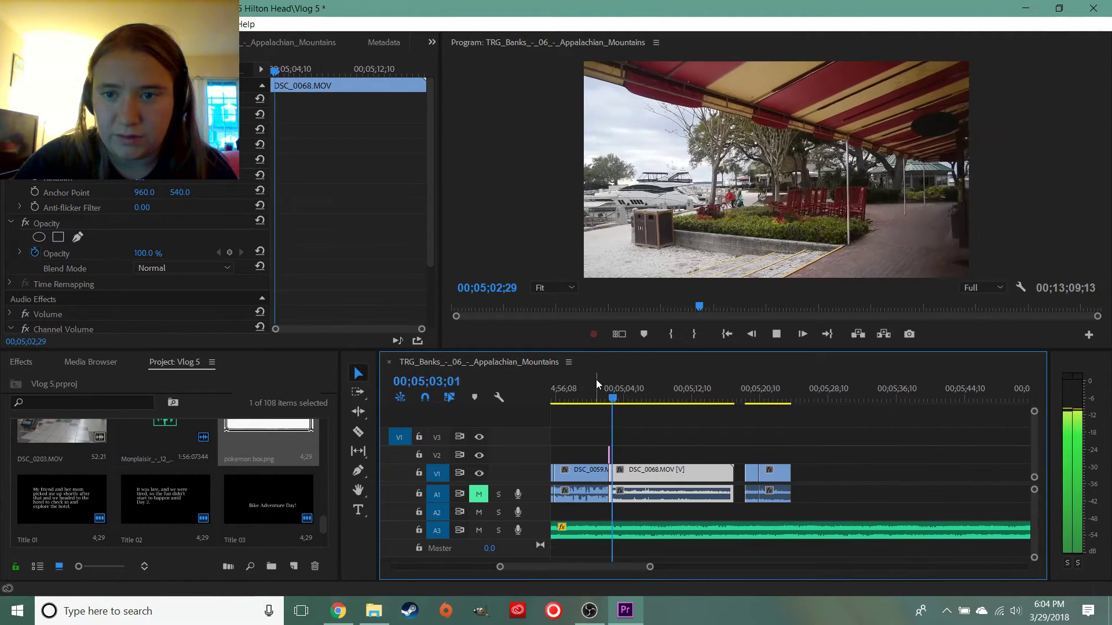
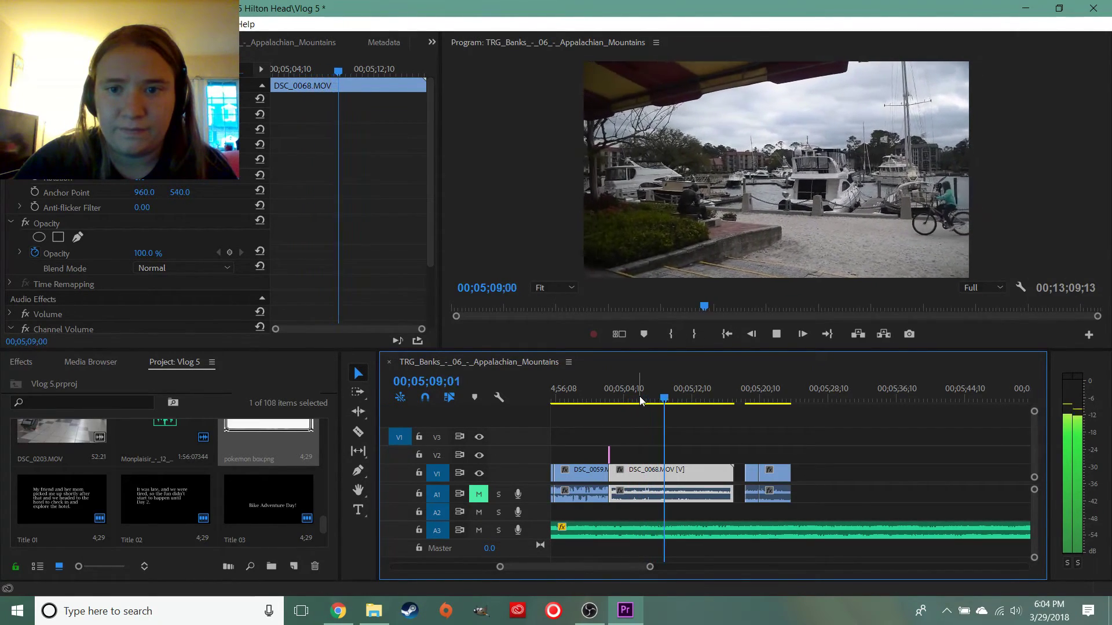
Cut the marina section off at 00;05;10;11, remove its remainder and place the ice cream eating shot directly after the cut
key(space)
click(669, 468)
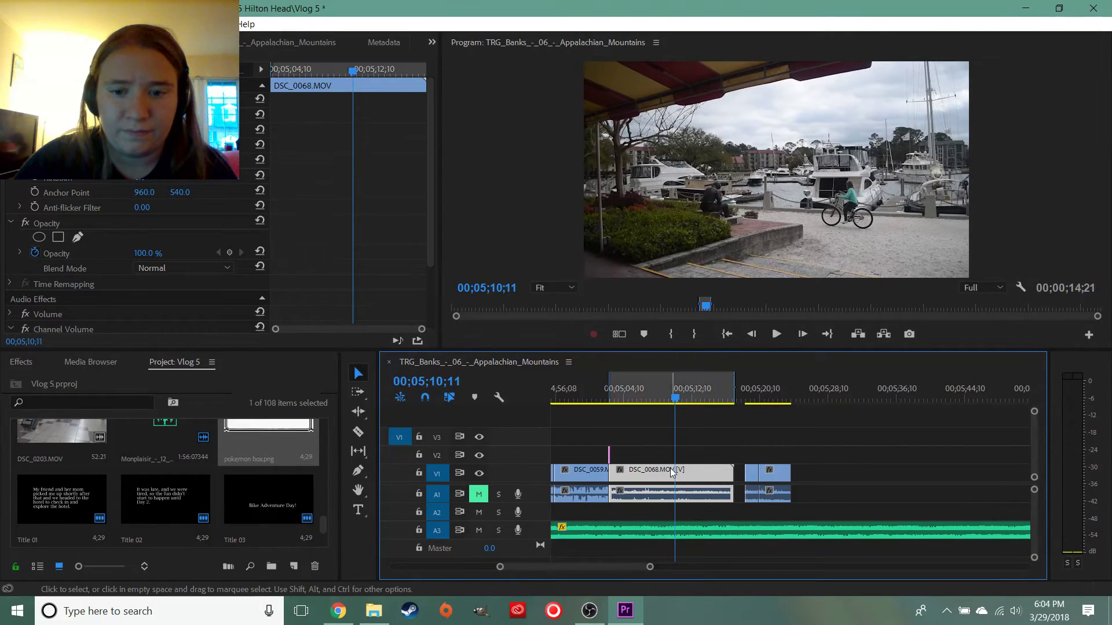
key(c)
click(675, 470)
key(v)
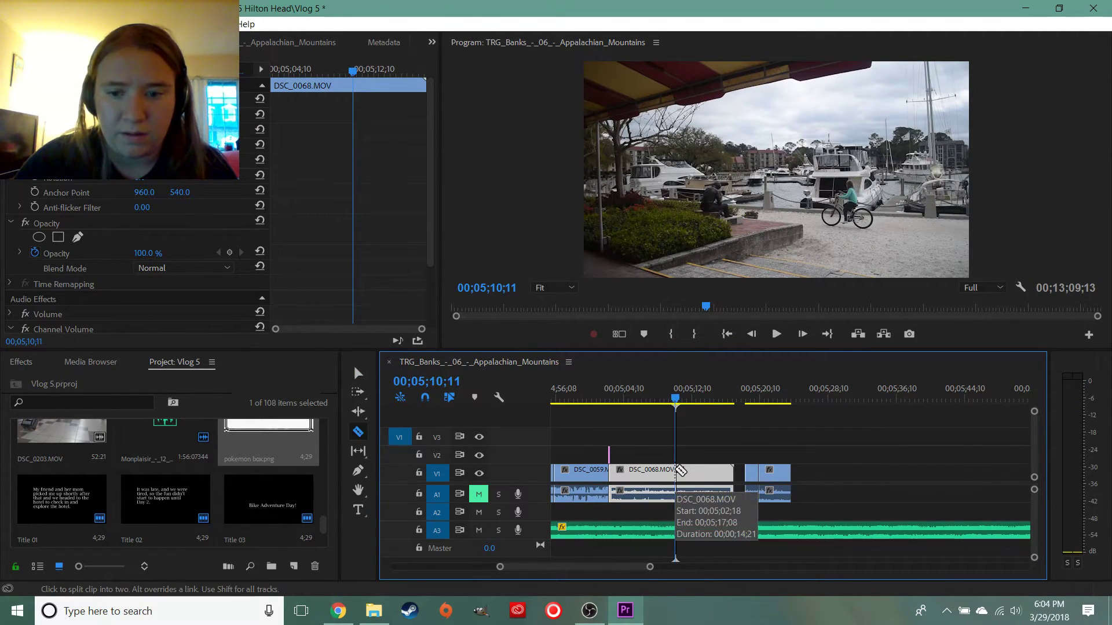
click(689, 474)
mouse_move(688, 474)
mouse_down()
mouse_move(777, 474)
mouse_move(709, 483)
mouse_move(684, 474)
mouse_up()
Move the short ice cream cup close-up directly behind the eating shot and play back the join
click(751, 481)
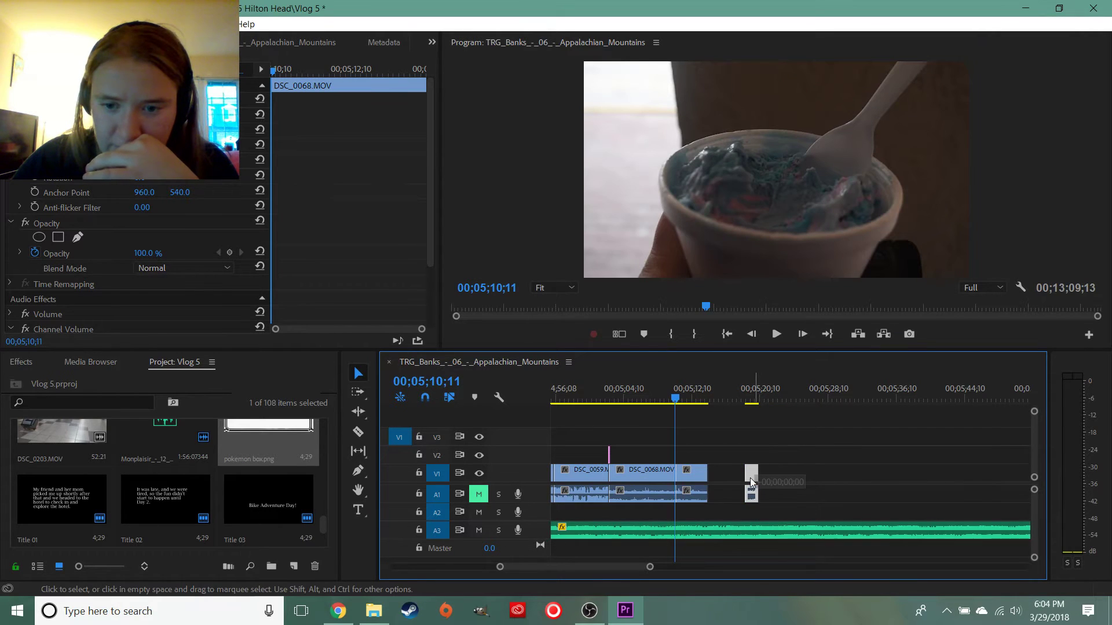
drag(750, 480, 717, 477)
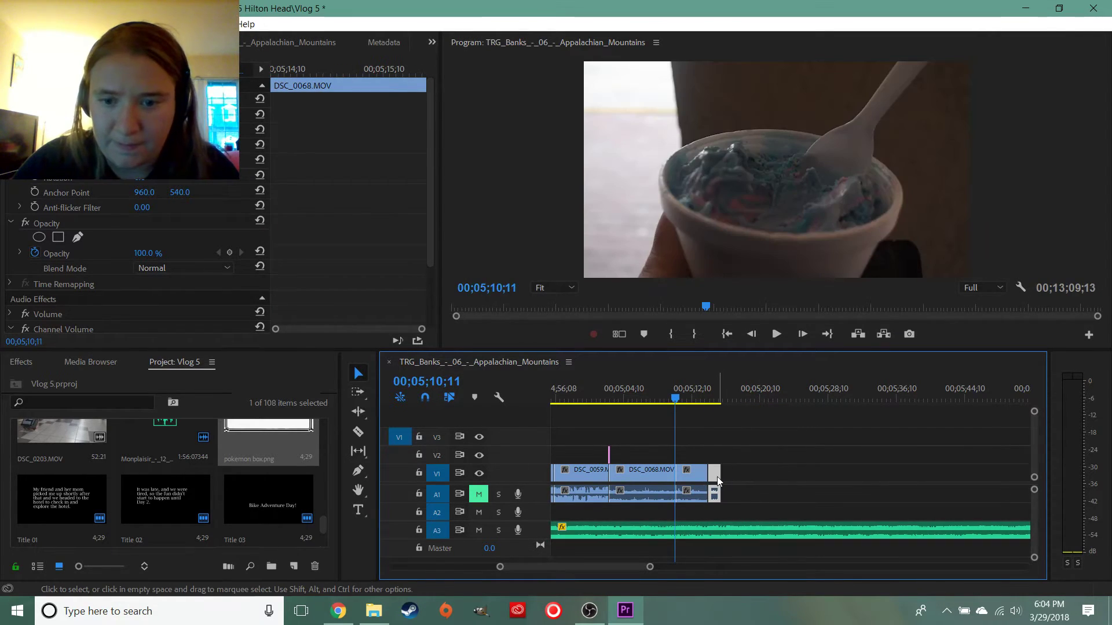
key(space)
click(672, 399)
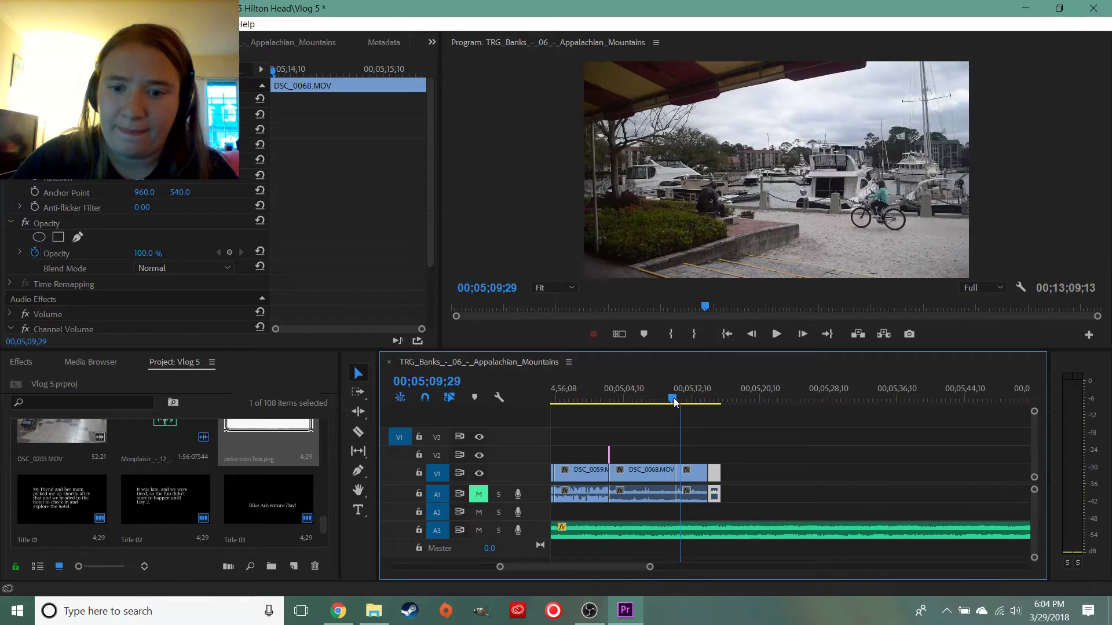
key(space)
Move the eating shot further down the timeline, put the ice cream cup close-up directly after the marina section and play it back
drag(692, 475, 762, 480)
click(712, 477)
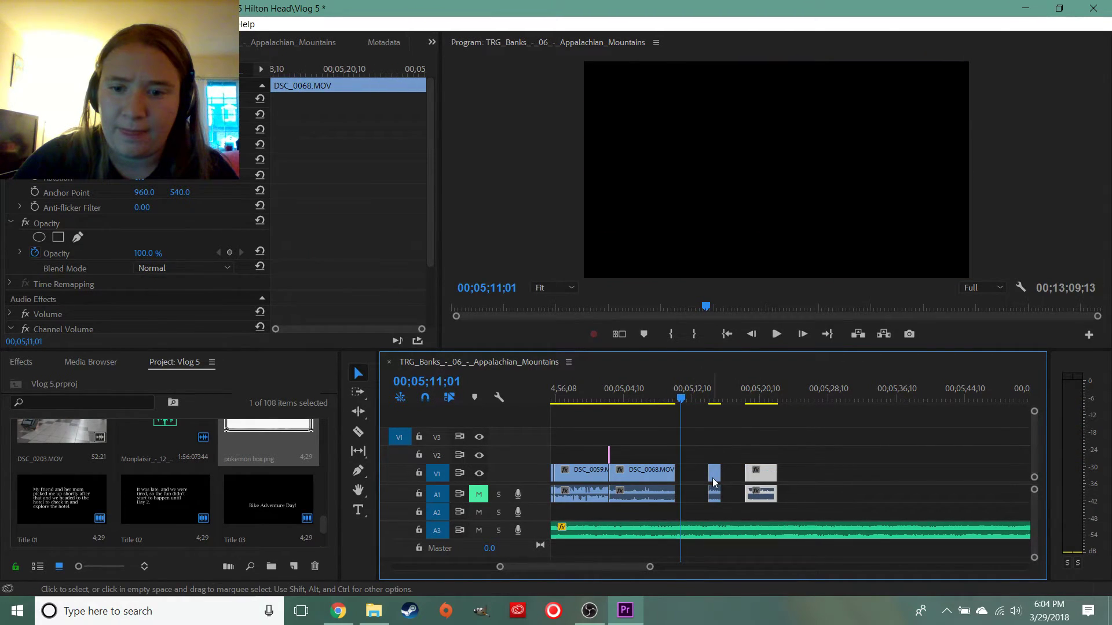
drag(689, 483, 684, 480)
key(space)
click(675, 392)
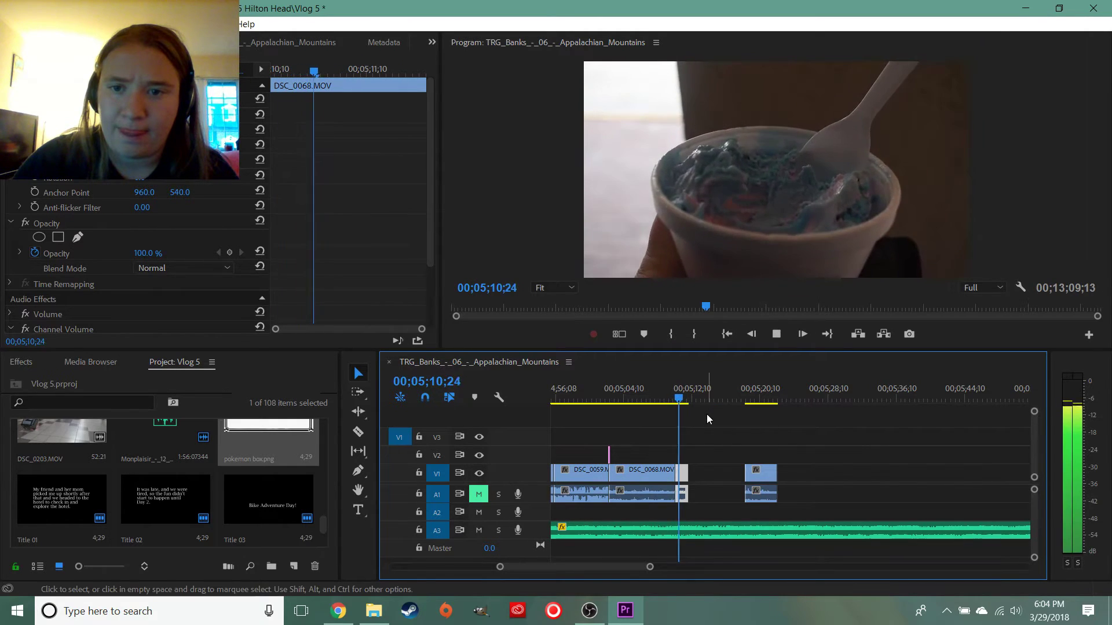
Play the separated eating shot and extend its end to recover more of the DSC_0068.MOV footage
click(750, 391)
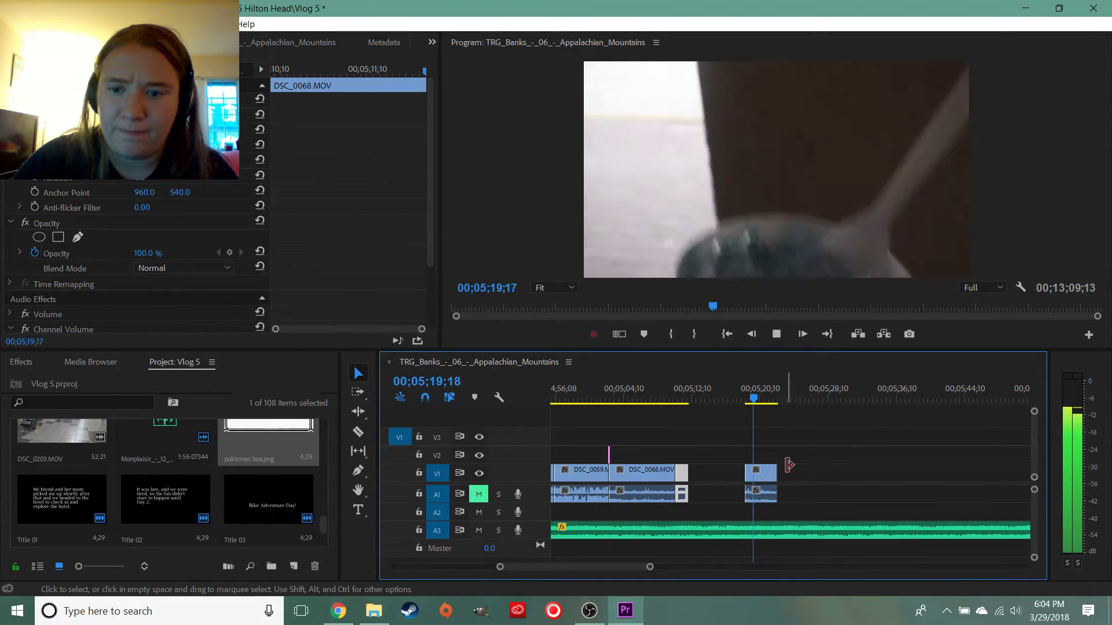
drag(776, 471, 849, 469)
key(space)
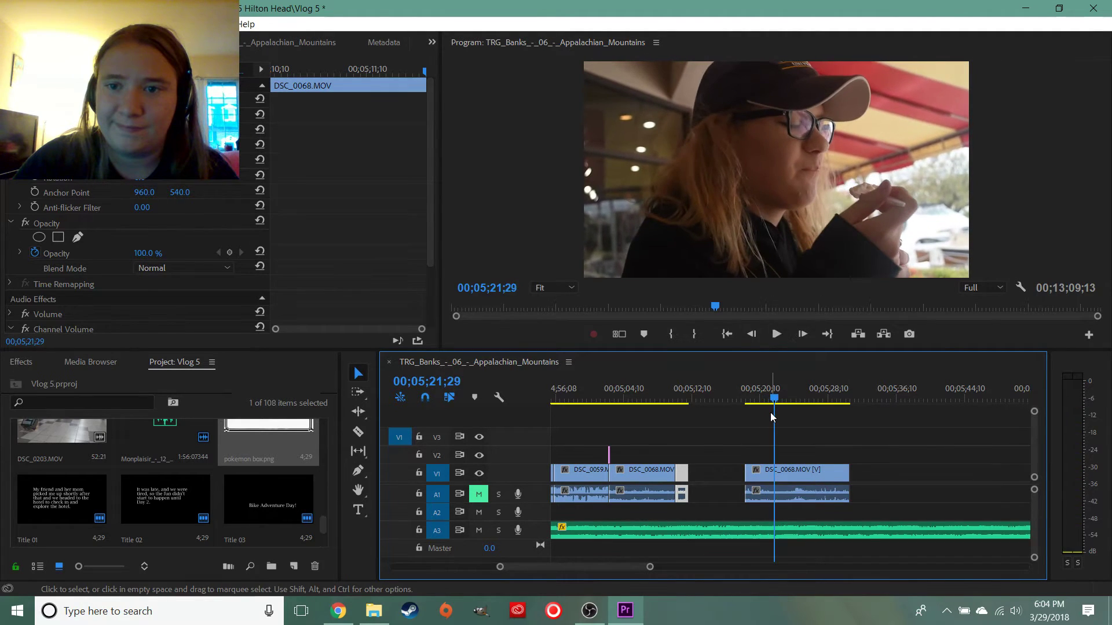
Split the extended eating shot at 00;05;22;08 and delete the part before the cut
key(space)
key(ctrl+k)
click(762, 474)
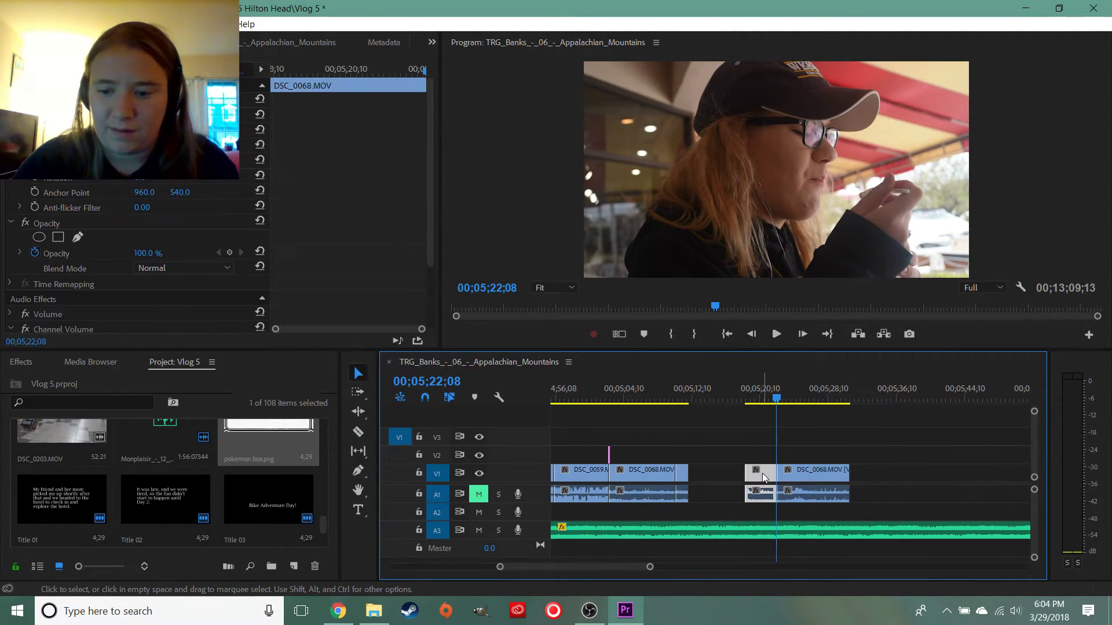
key(Delete)
Move the ice cream cup close-up out of the way and place the remaining eating shot directly after the marina section
drag(688, 474, 746, 473)
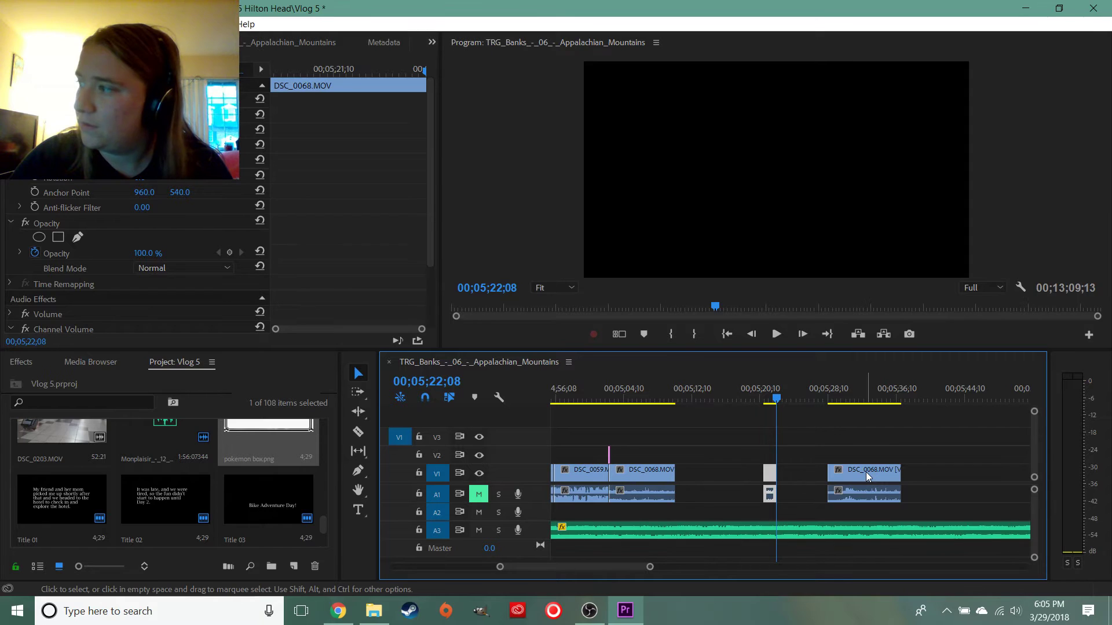
drag(867, 470, 704, 471)
key(ctrl+z)
drag(870, 476, 701, 447)
Play back the cut to the eating shot, split the shot at 00;05;11;12 and delete everything after the split
click(677, 397)
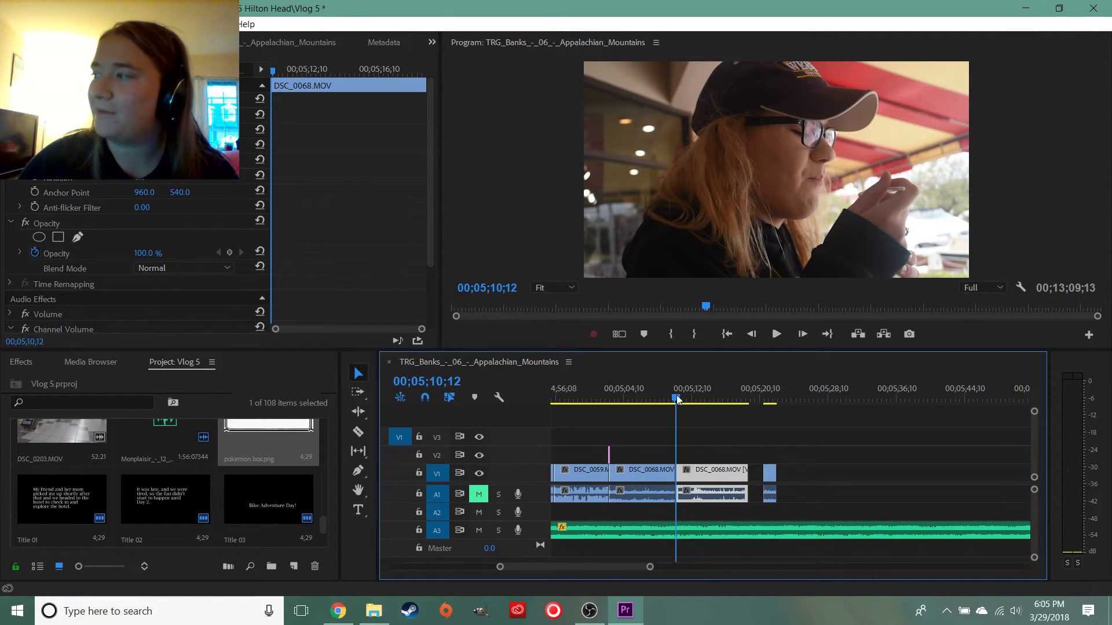
key(space)
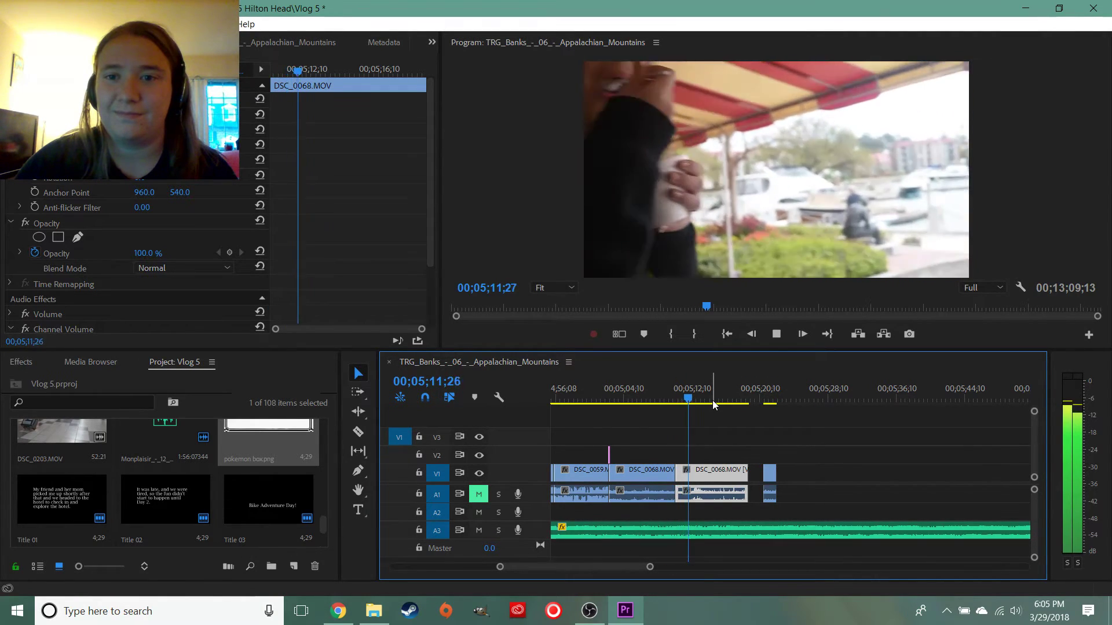
click(681, 400)
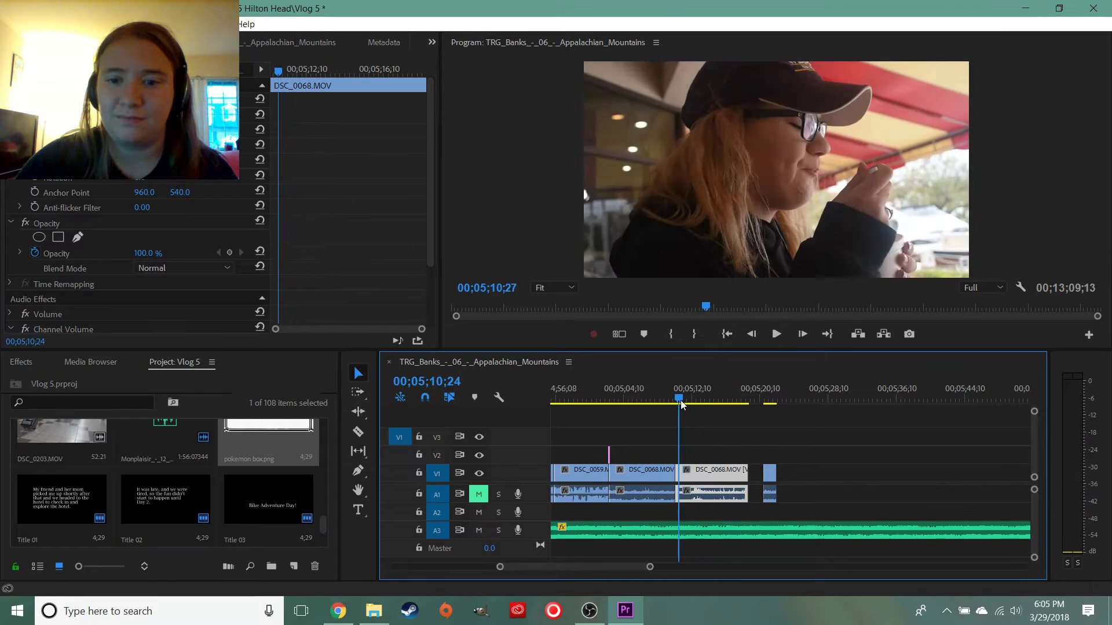
click(670, 402)
key(space)
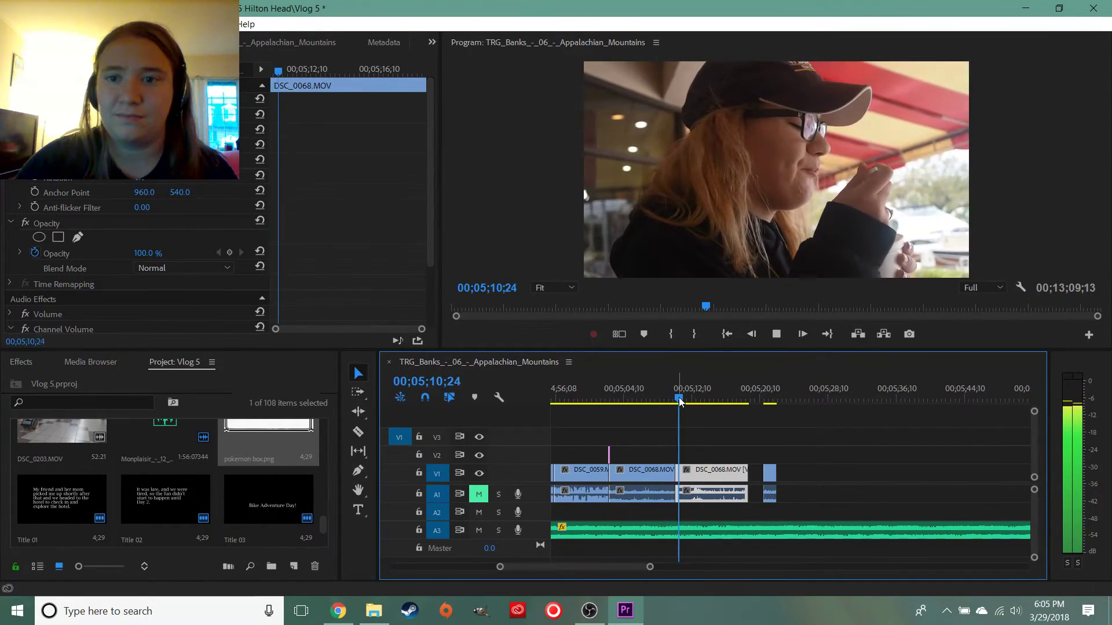
key(space)
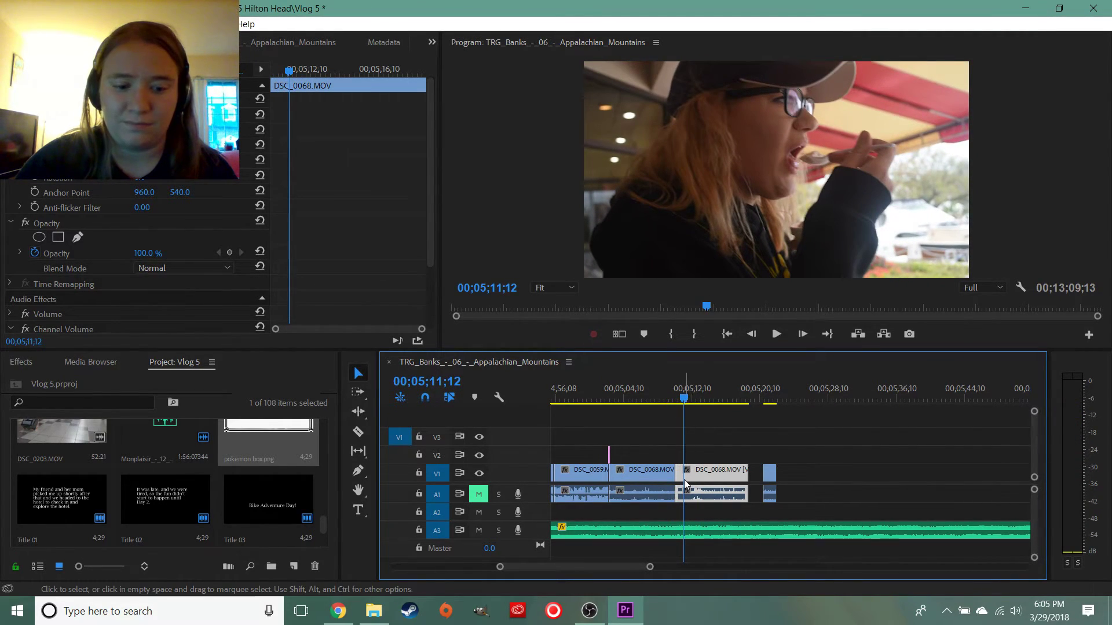
key(Delete)
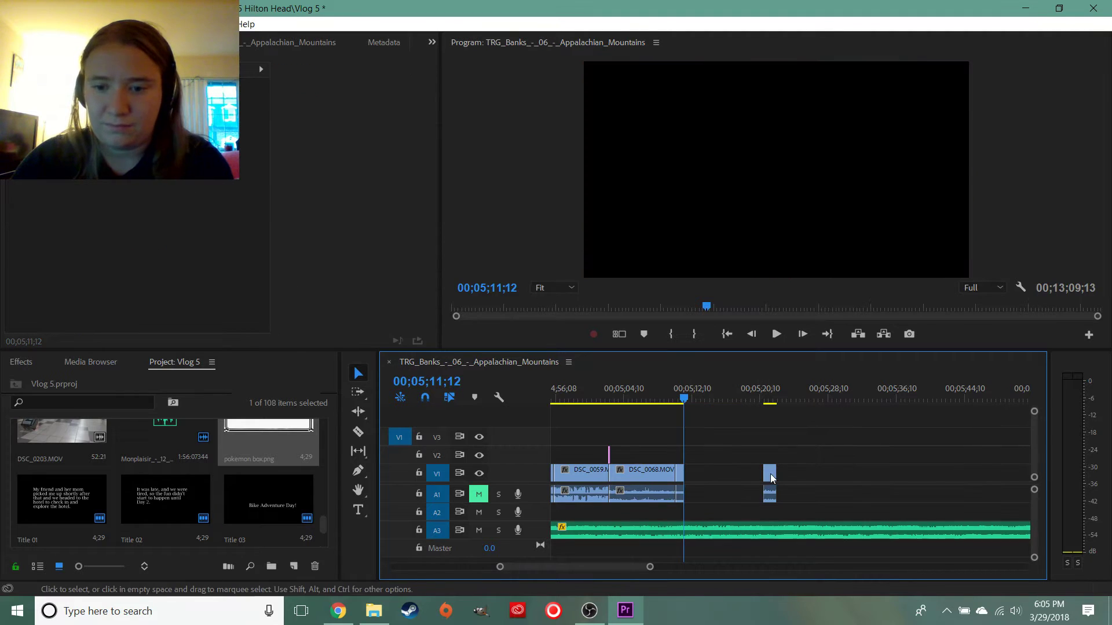
Place the ice cream cup close-up directly after the trimmed eating shot and play it back
drag(725, 487, 702, 486)
key(space)
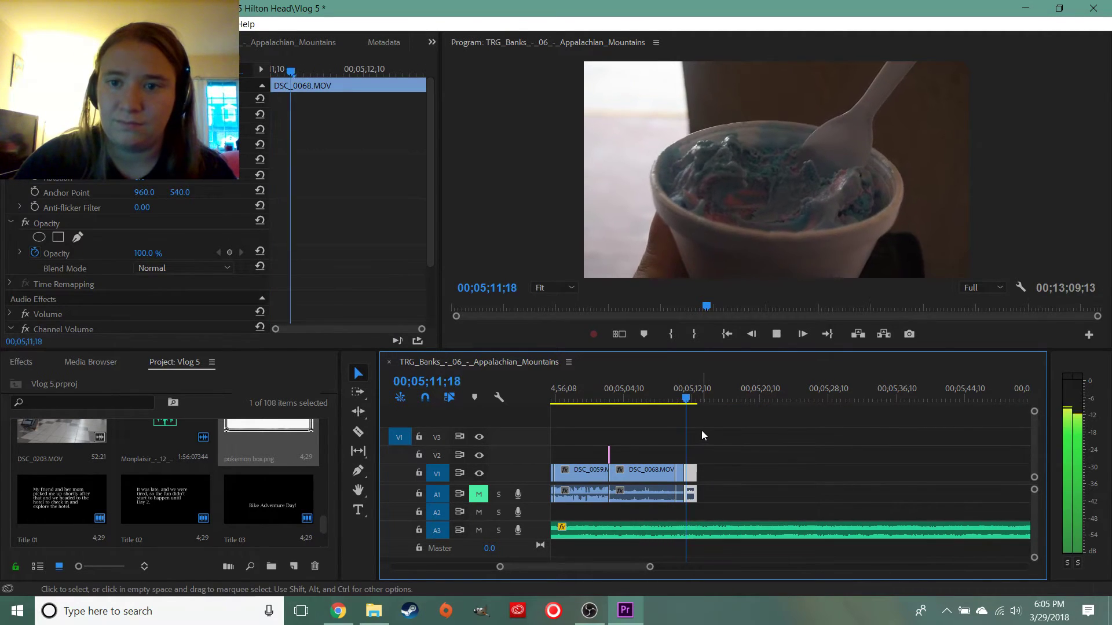
key(space)
Save the project
drag(650, 567, 640, 567)
scroll(277, 488, down, 3)
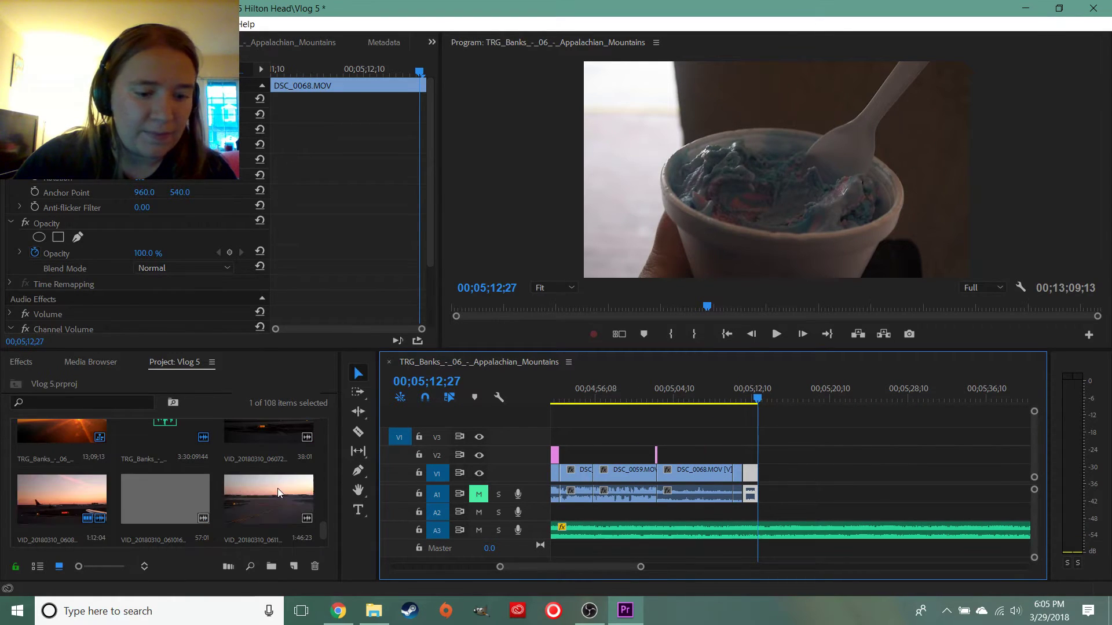
key(ctrl+s)
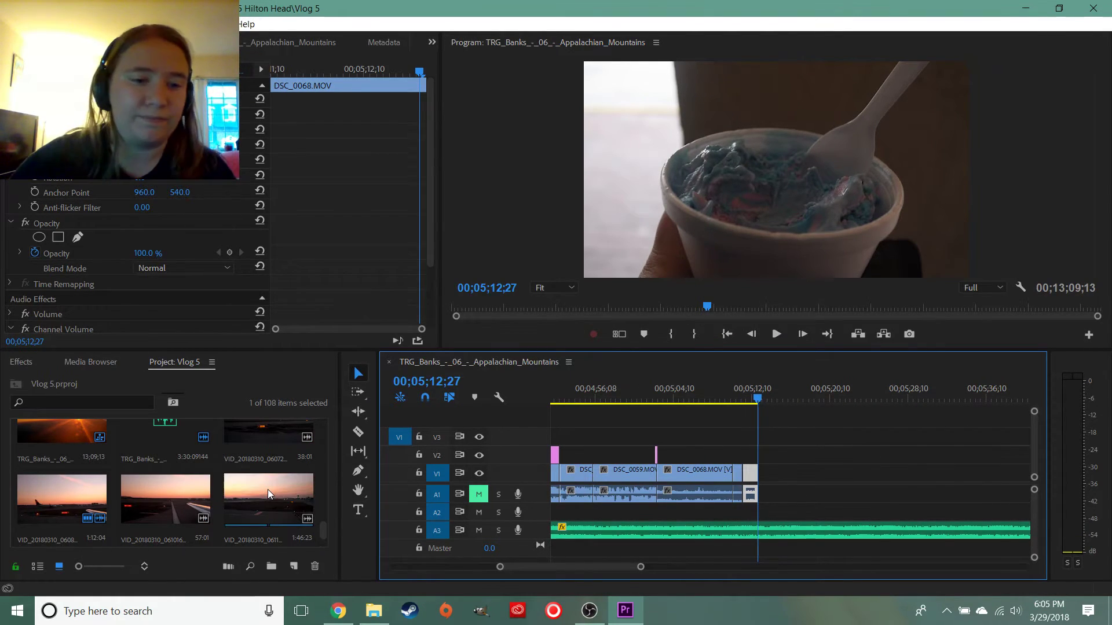
Find DSC_0070.MOV among the project clips and add it to the timeline at 00;05;12;27, directly after the ice cream cup close-up
scroll(267, 488, down, 8)
scroll(261, 489, up, 5)
scroll(259, 485, up, 5)
scroll(260, 486, up, 2)
scroll(259, 485, up, 2)
scroll(260, 485, up, 3)
scroll(260, 485, up, 3)
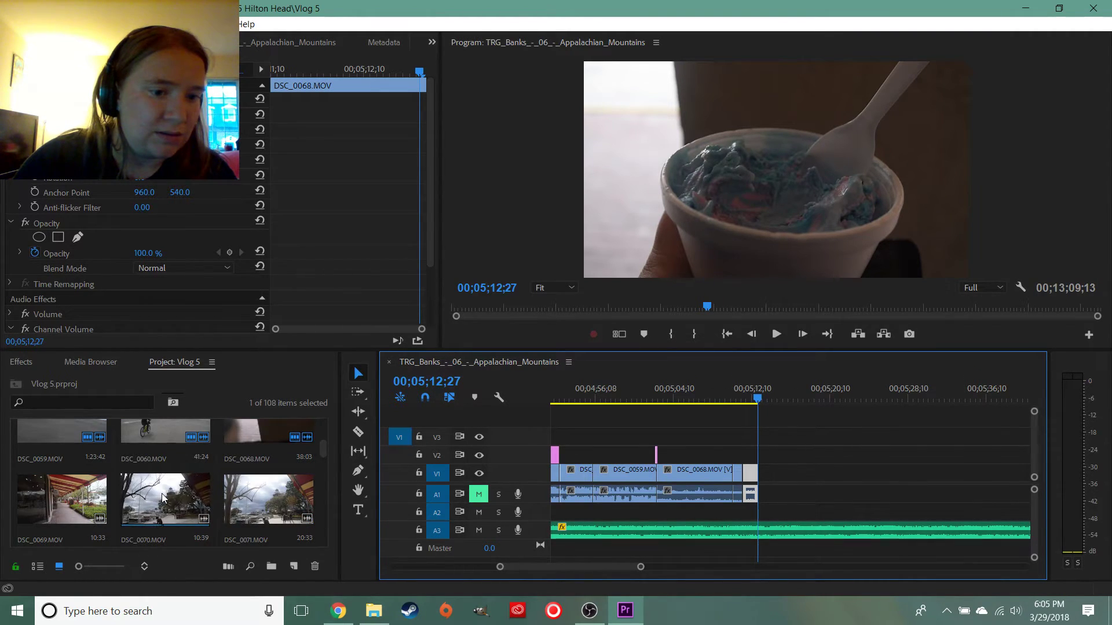
drag(180, 499, 761, 480)
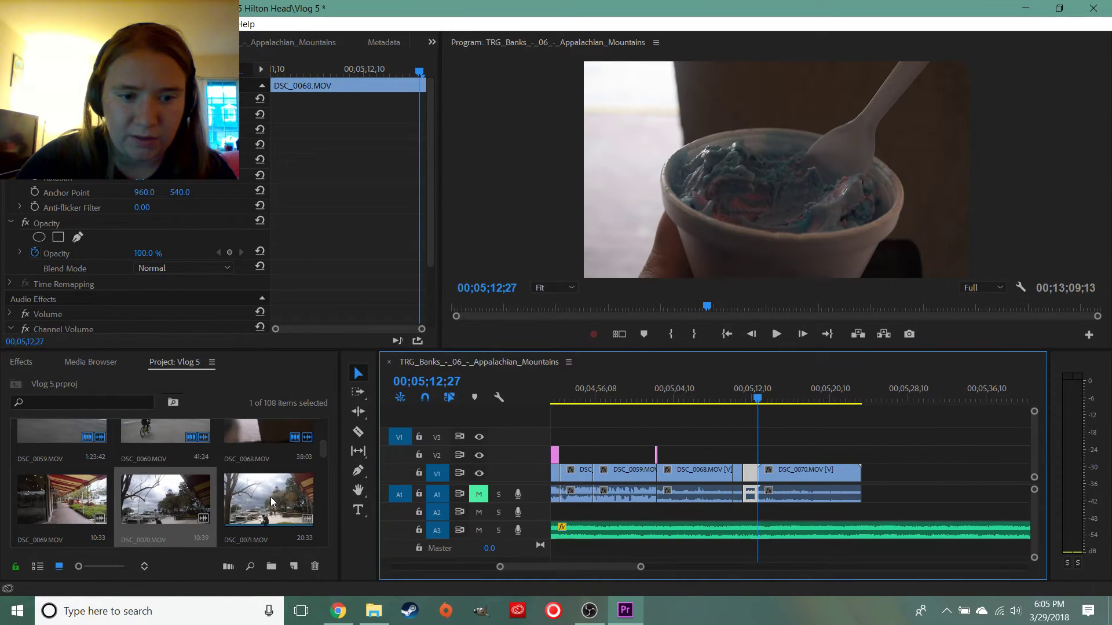
Add DSC_0071.MOV directly after DSC_0070.MOV on the timeline, play it back and split it at 00;05;27;28
drag(281, 497, 870, 481)
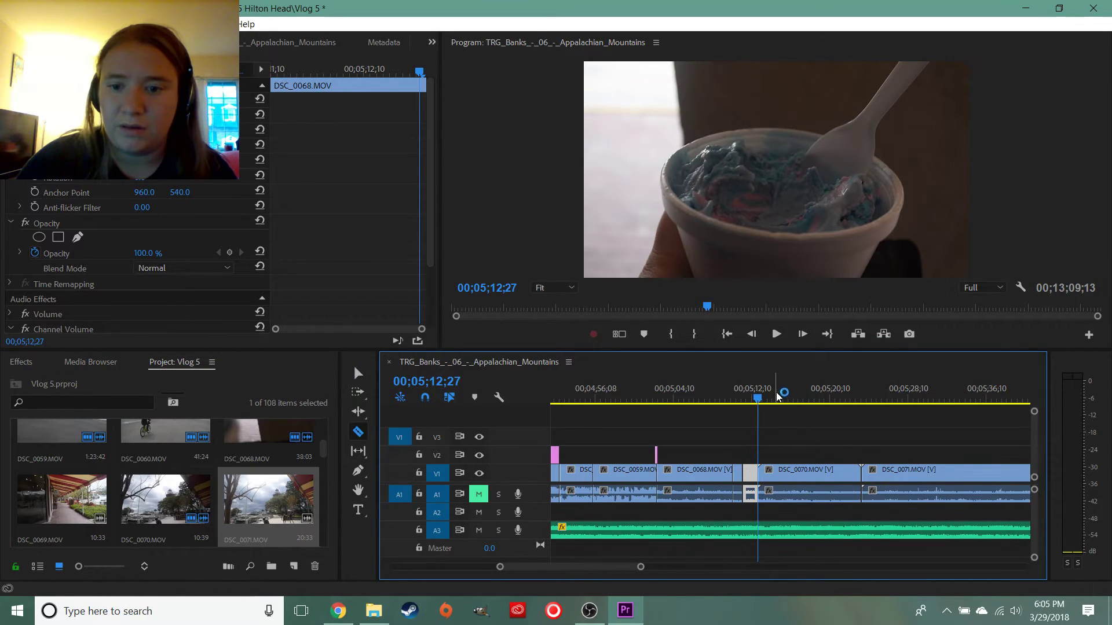
drag(761, 404, 868, 404)
key(space)
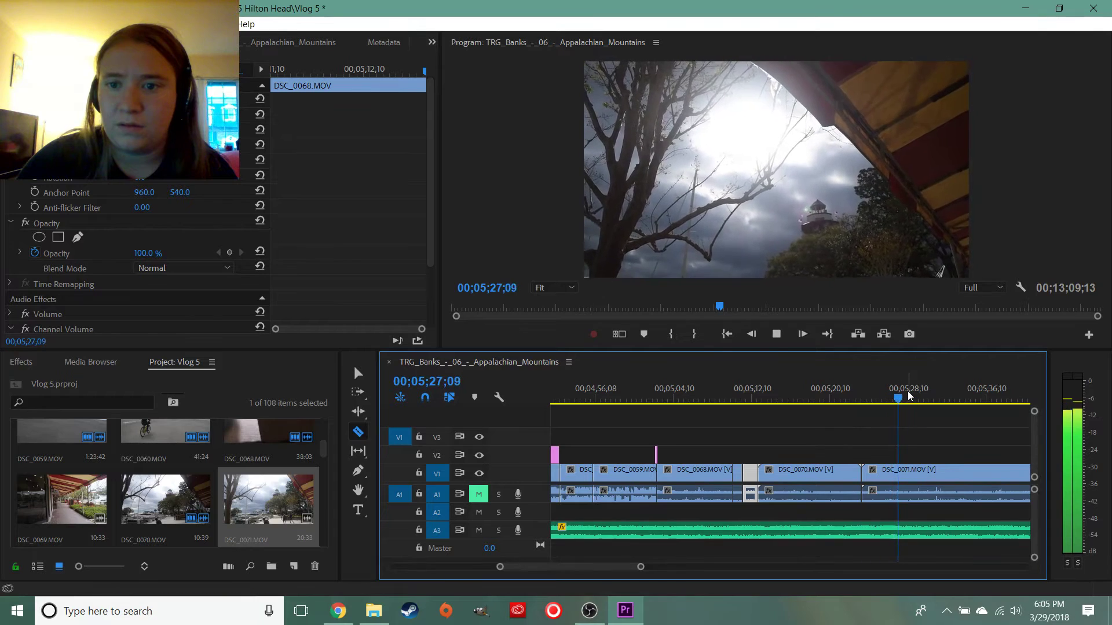
key(space)
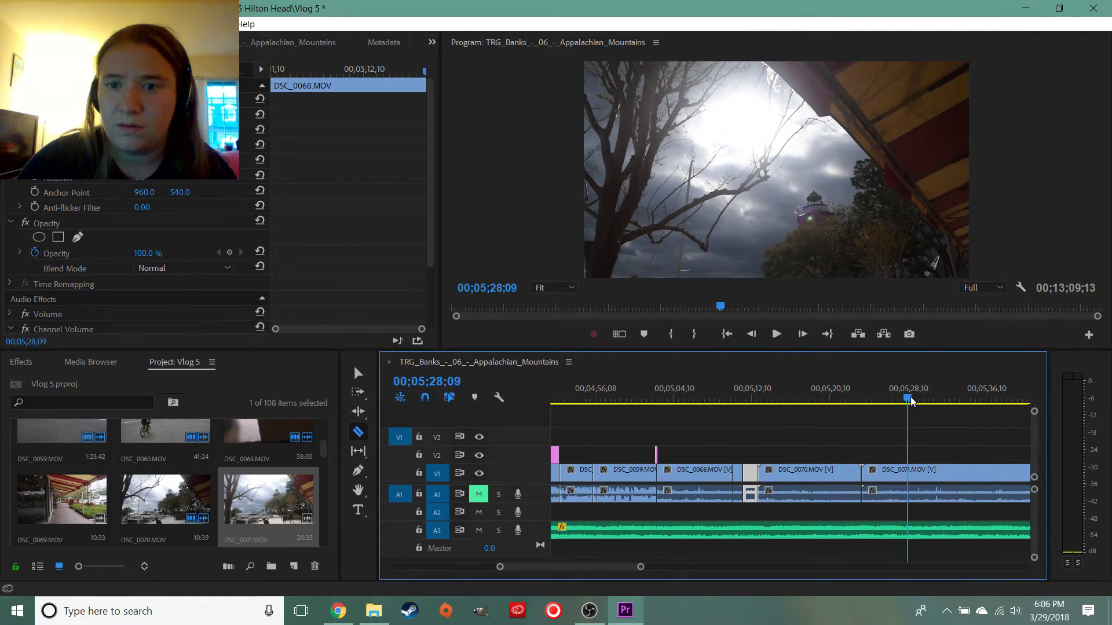
click(904, 396)
click(909, 473)
key(v)
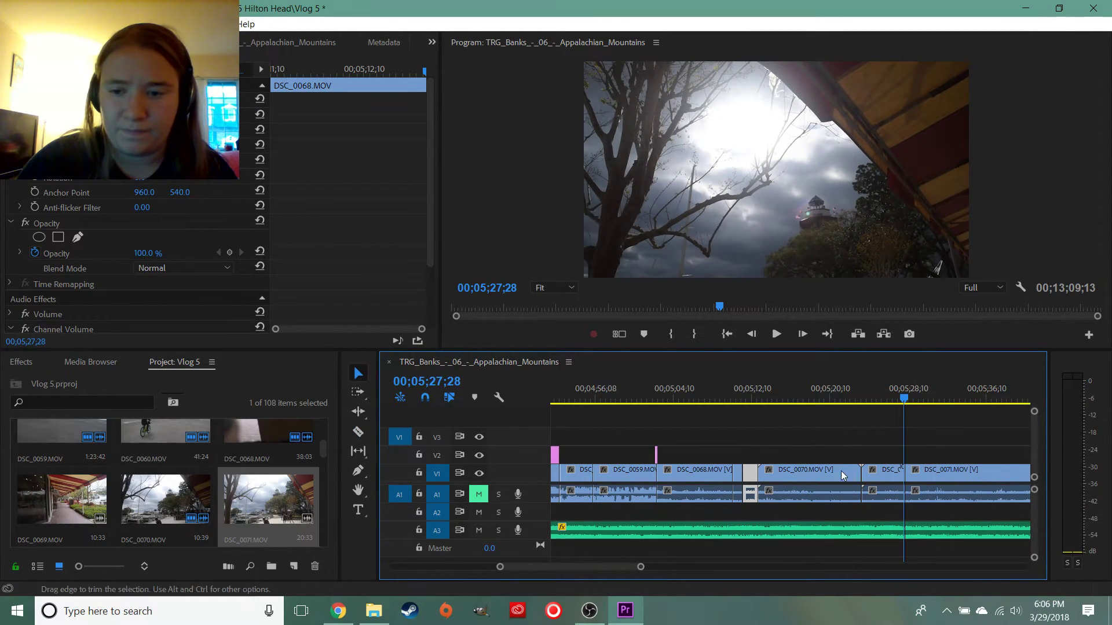
Delete DSC_0070.MOV and the first part of DSC_0071.MOV, then place the remaining part directly after the ice cream cup close-up
click(821, 470)
key(Delete)
key(Delete)
drag(933, 474, 795, 476)
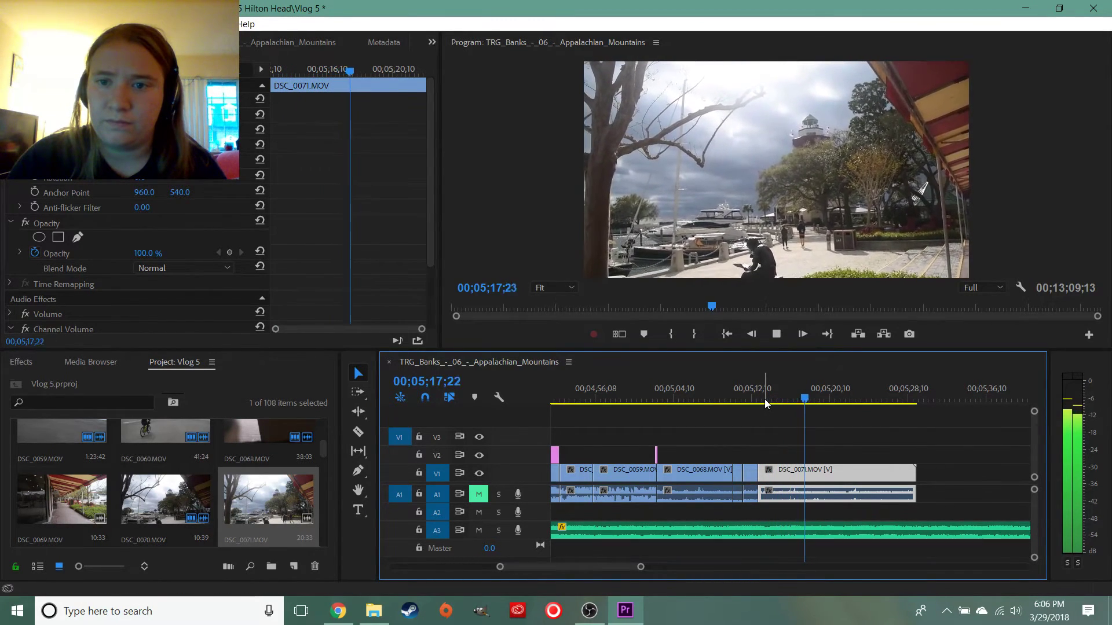
Play back the DSC_0071.MOV marina shot and set its speed to 150%
key(space)
key(v)
right_click(831, 471)
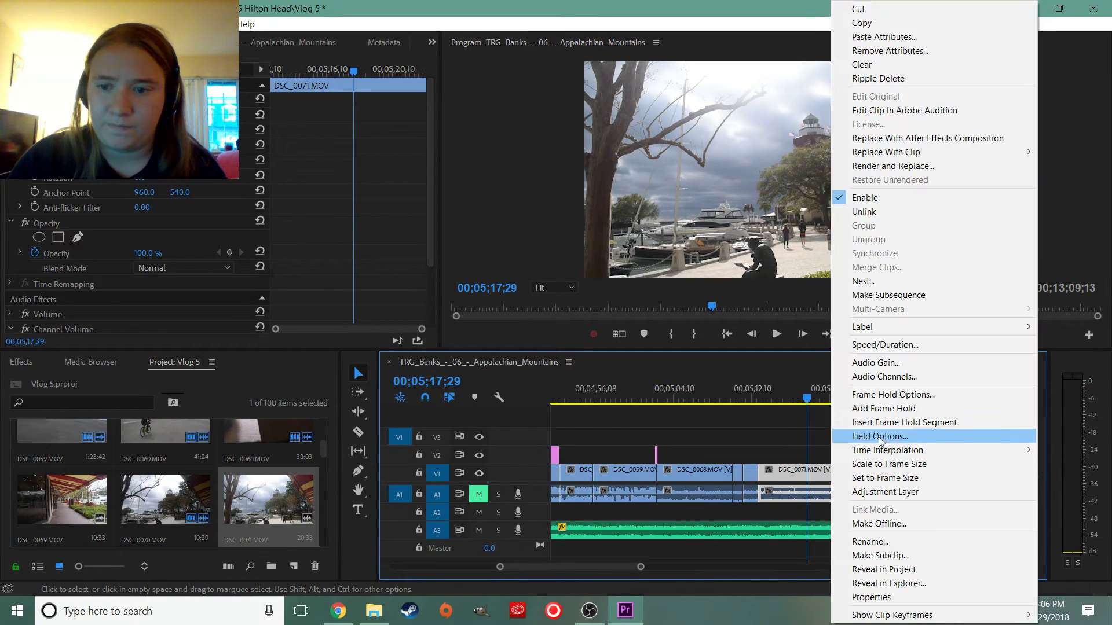
click(887, 345)
text(150)
key(Return)
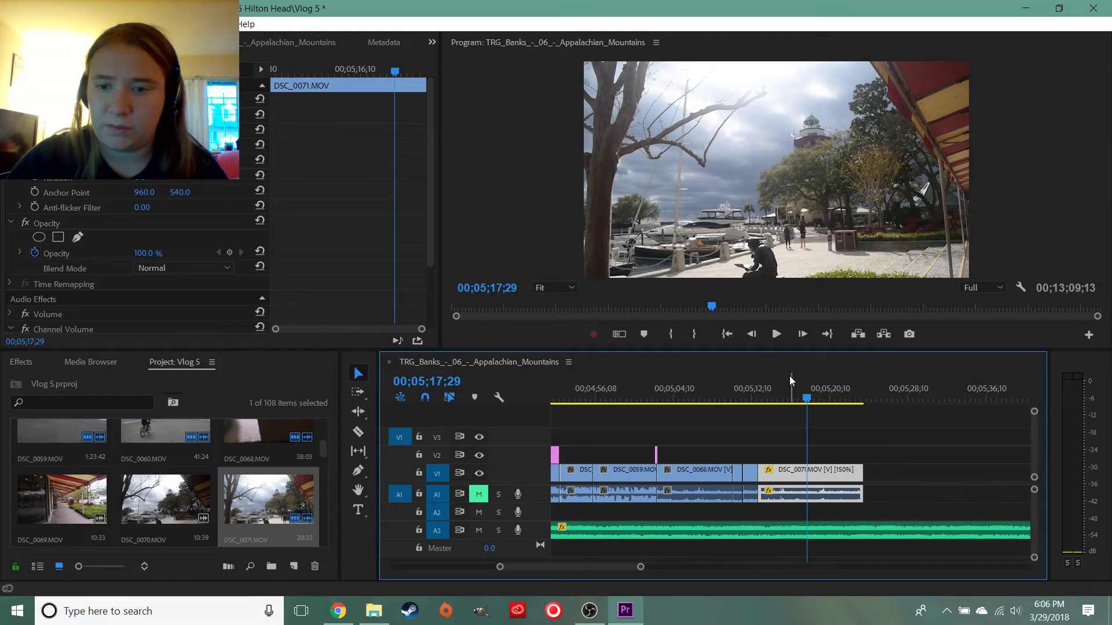
Play the sped-up marina shot from its start, split it at 00;05;17;04 and delete everything after the split
click(760, 400)
key(space)
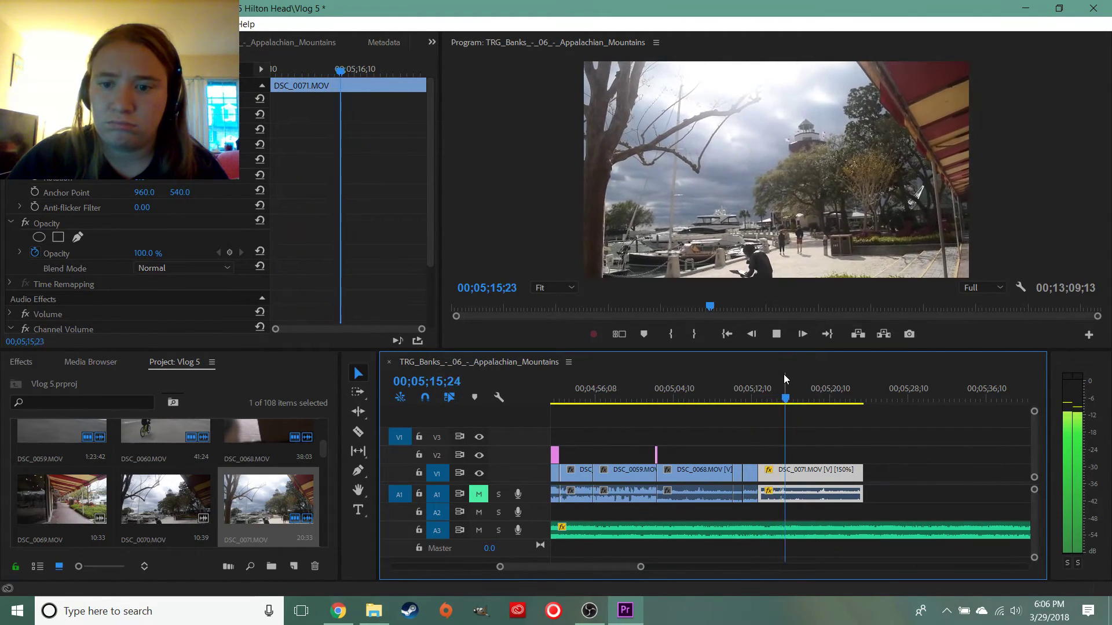
key(space)
key(ctrl+k)
click(813, 473)
key(Delete)
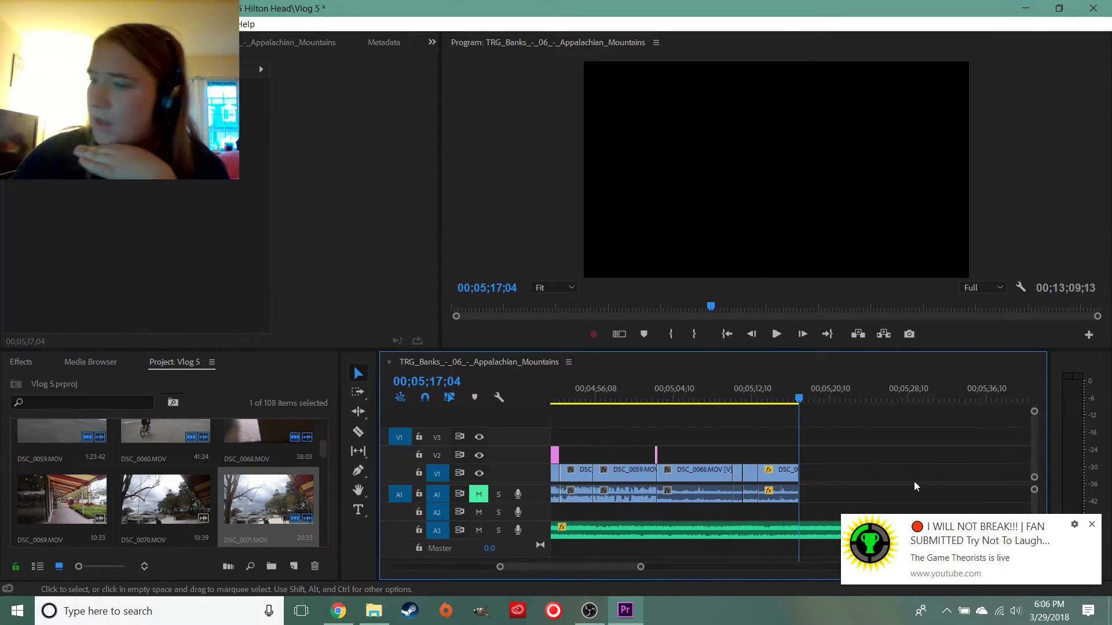
click(1092, 525)
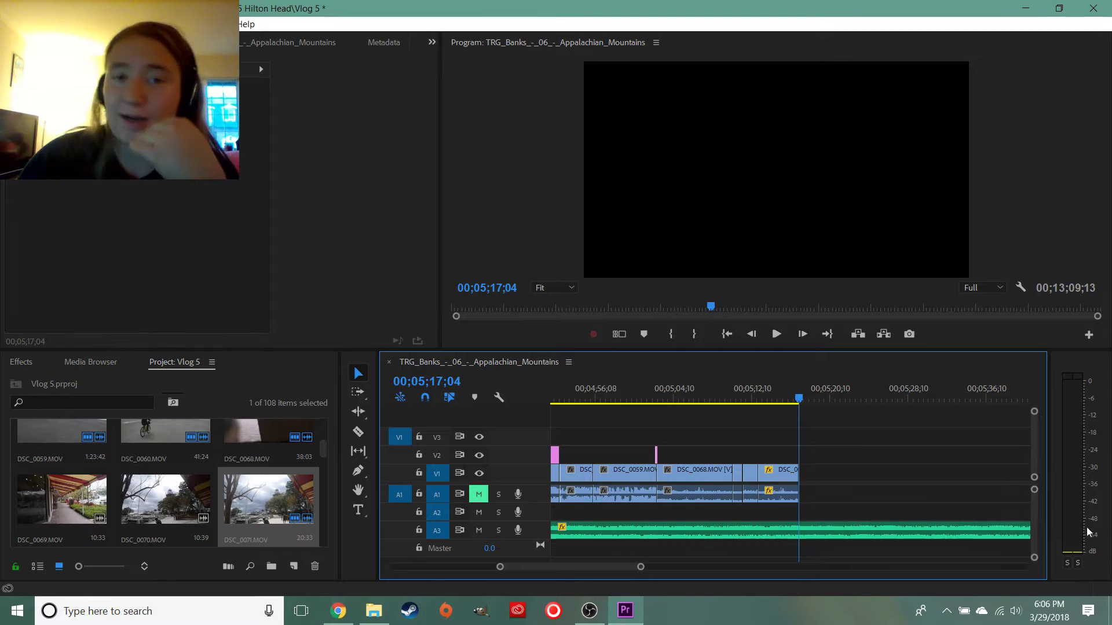
Add the rocking chair clip DSC_0072.MOV directly after the ice cream cup close-up, moving the marina shot behind it
scroll(253, 519, down, 1)
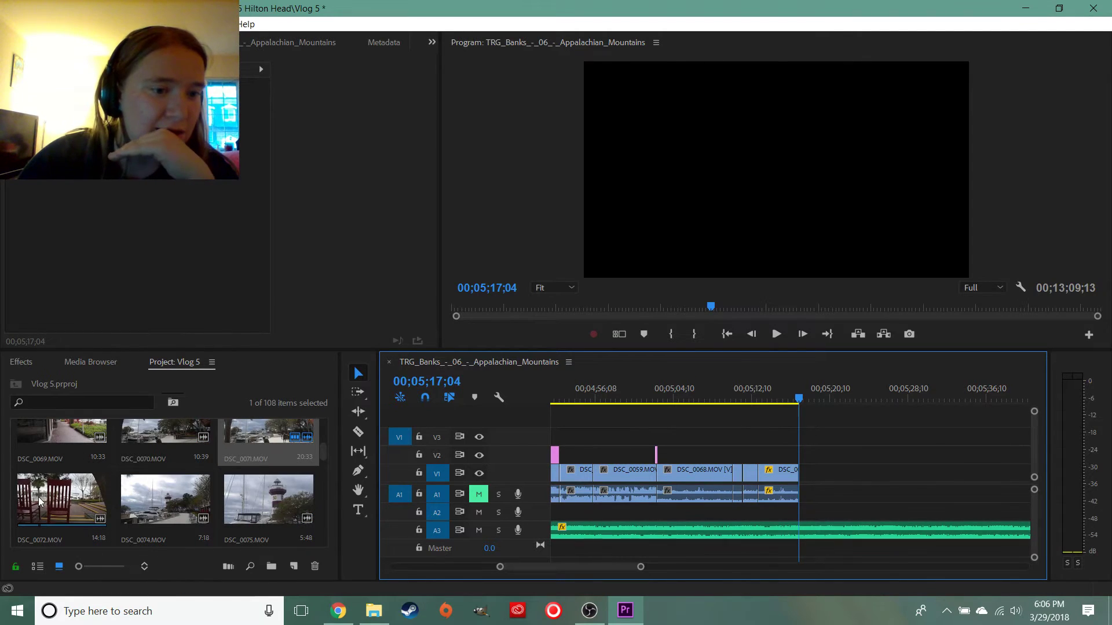
drag(38, 500, 807, 480)
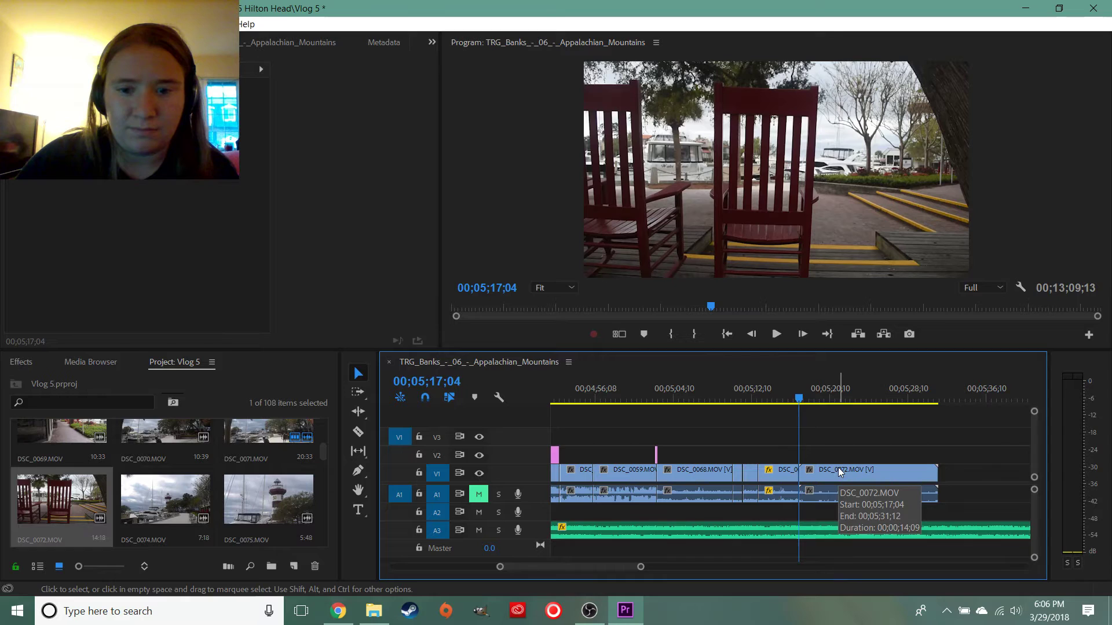
click(780, 474)
drag(780, 473, 958, 474)
drag(870, 475, 822, 475)
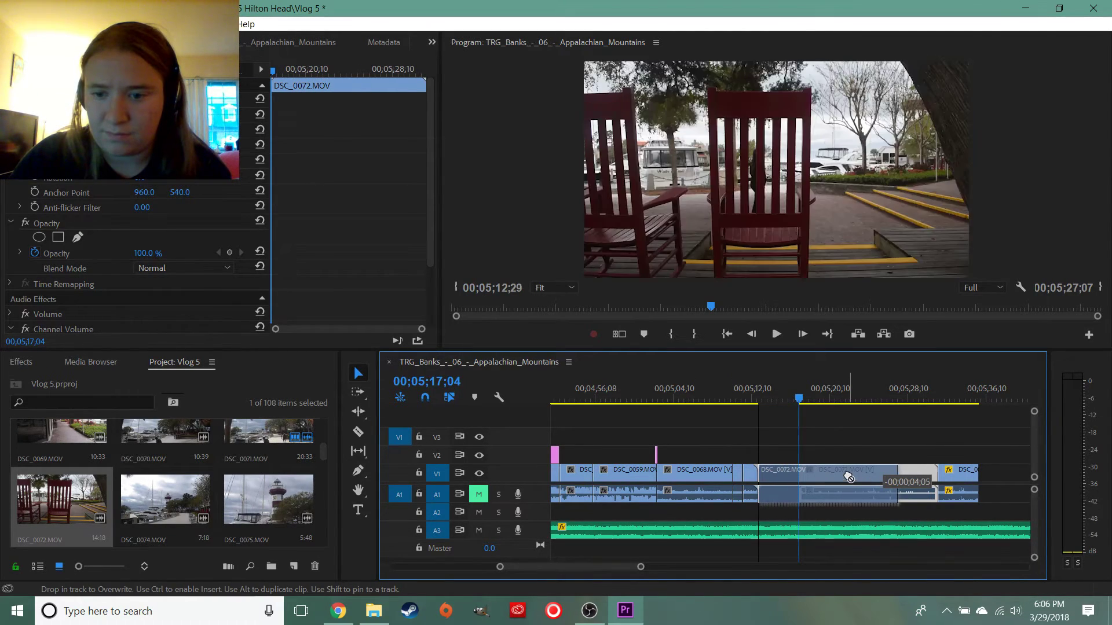
Speed up the rocking chair clip DSC_0072.MOV through its speed and duration settings
right_click(848, 474)
click(904, 344)
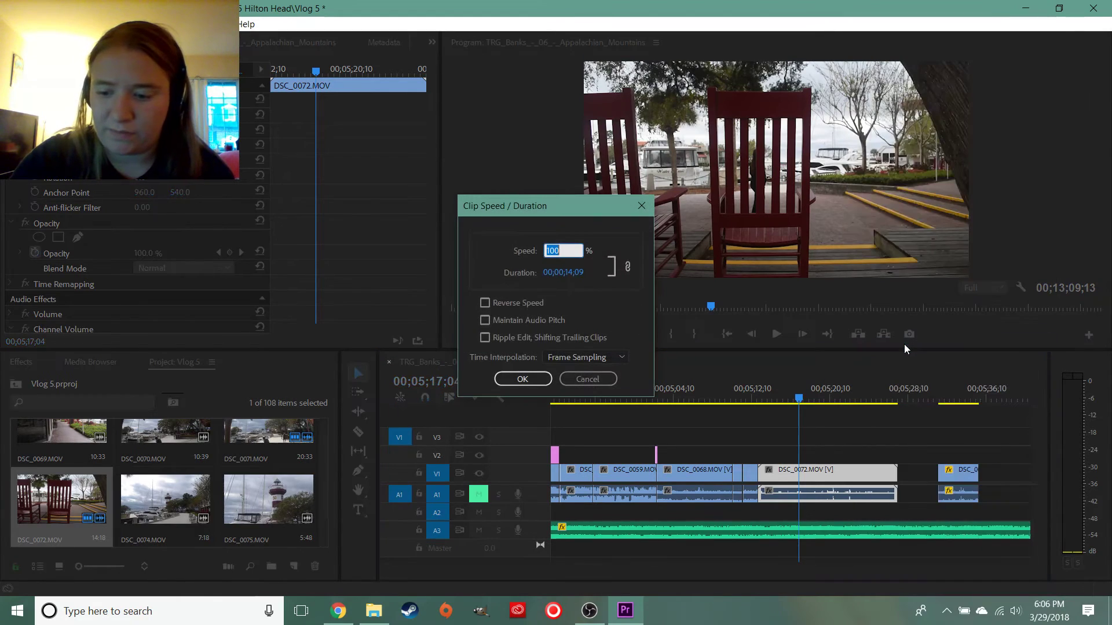
key(Return)
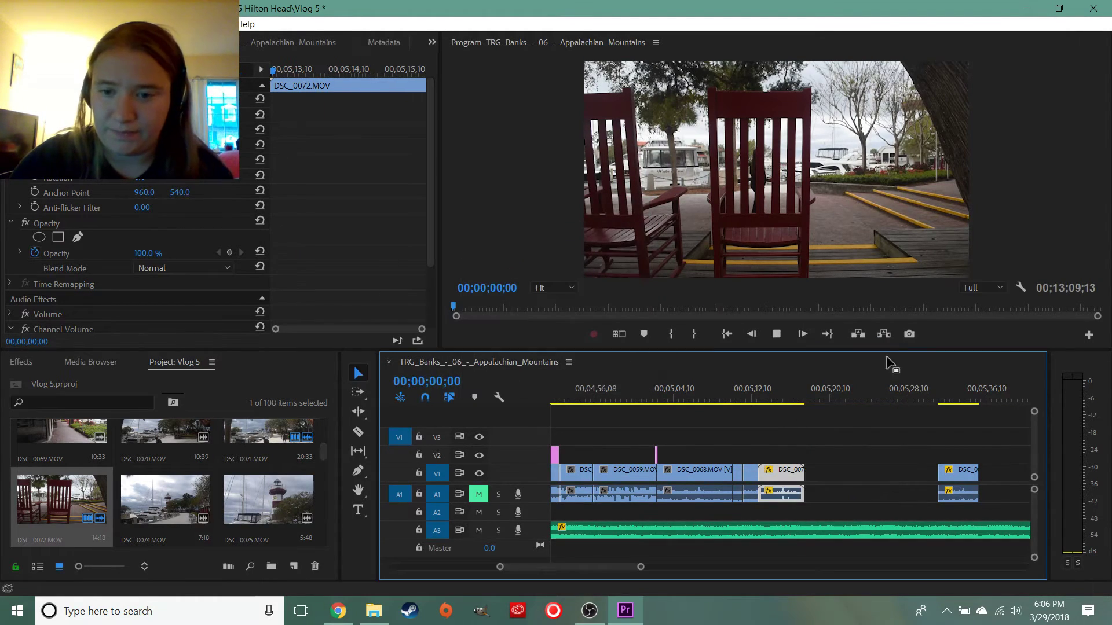
Return to the end of the ice cream cup close-up and play back the sped-up rocking chair clip
click(762, 393)
drag(540, 566, 802, 565)
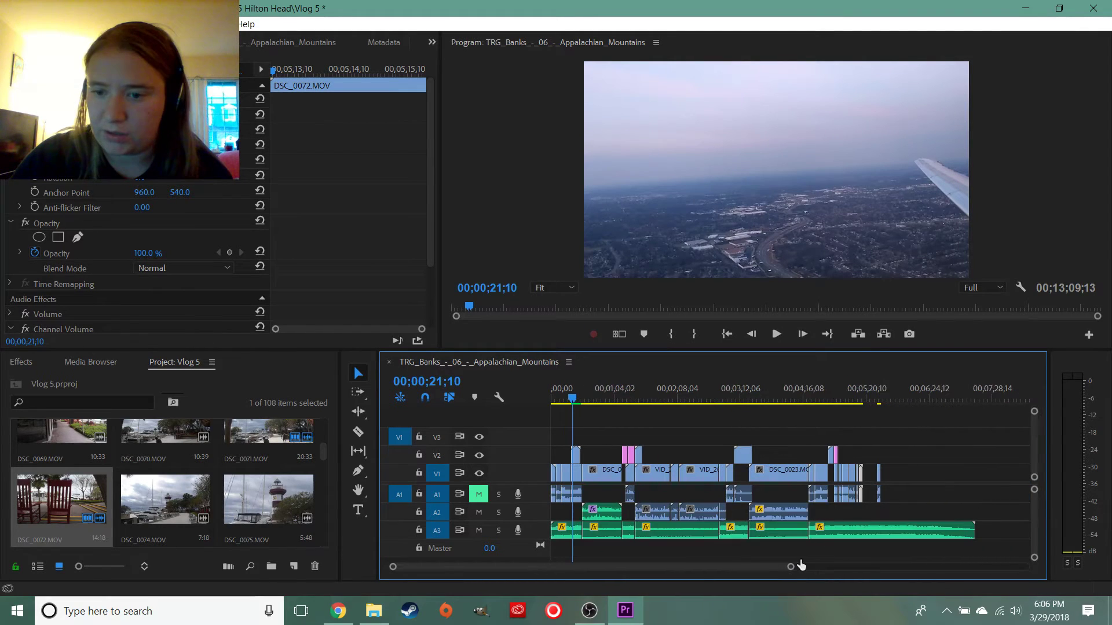
click(863, 397)
key(equal)
key(equal)
key(equal)
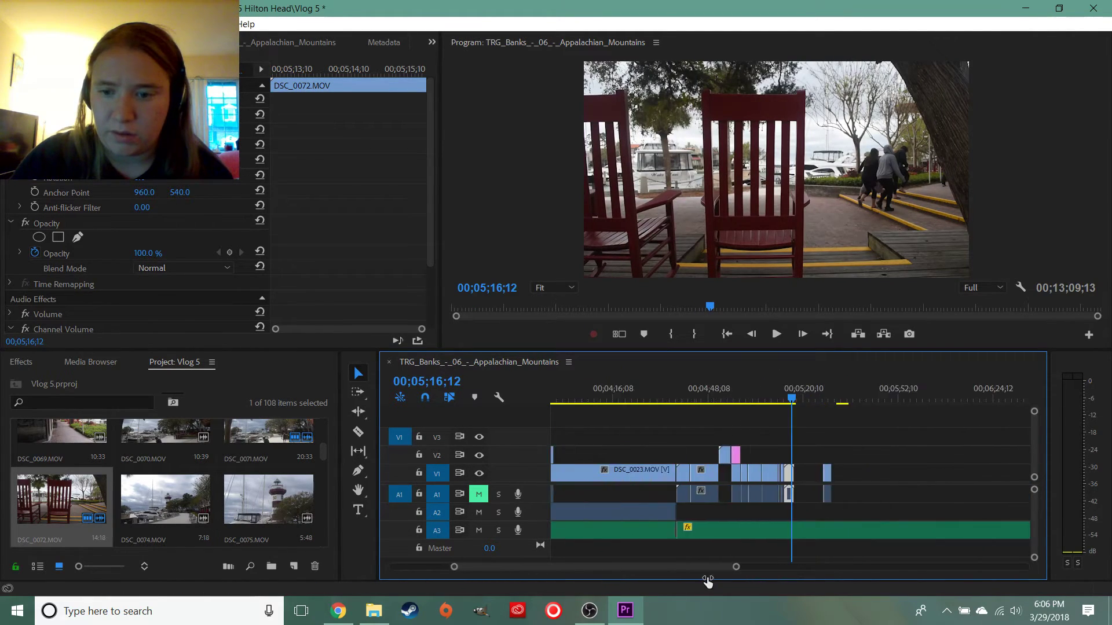
click(765, 389)
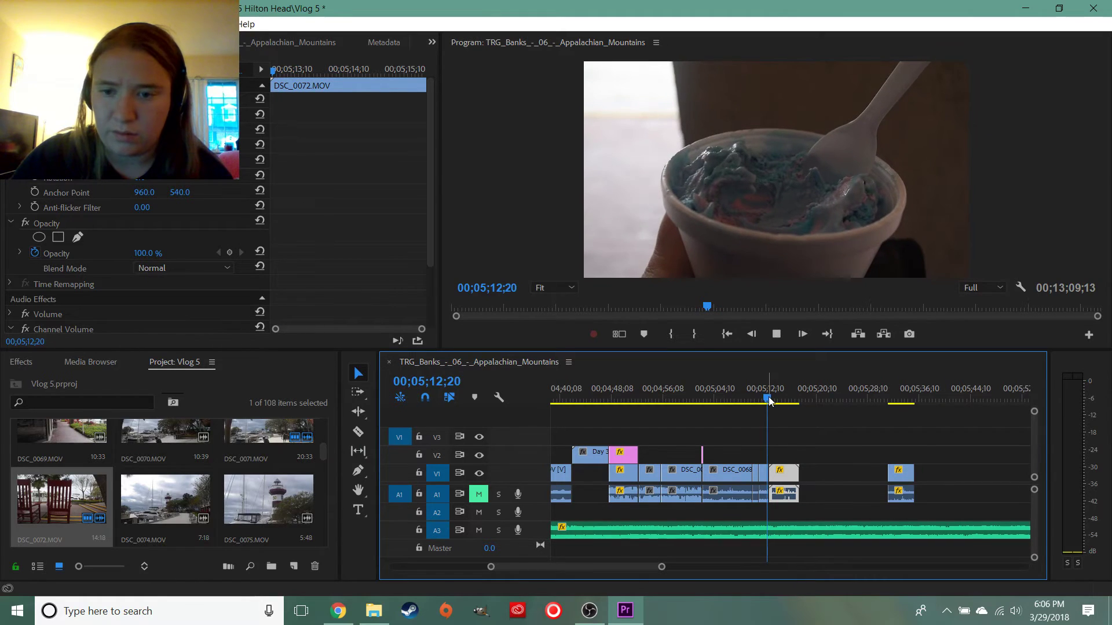
key(space)
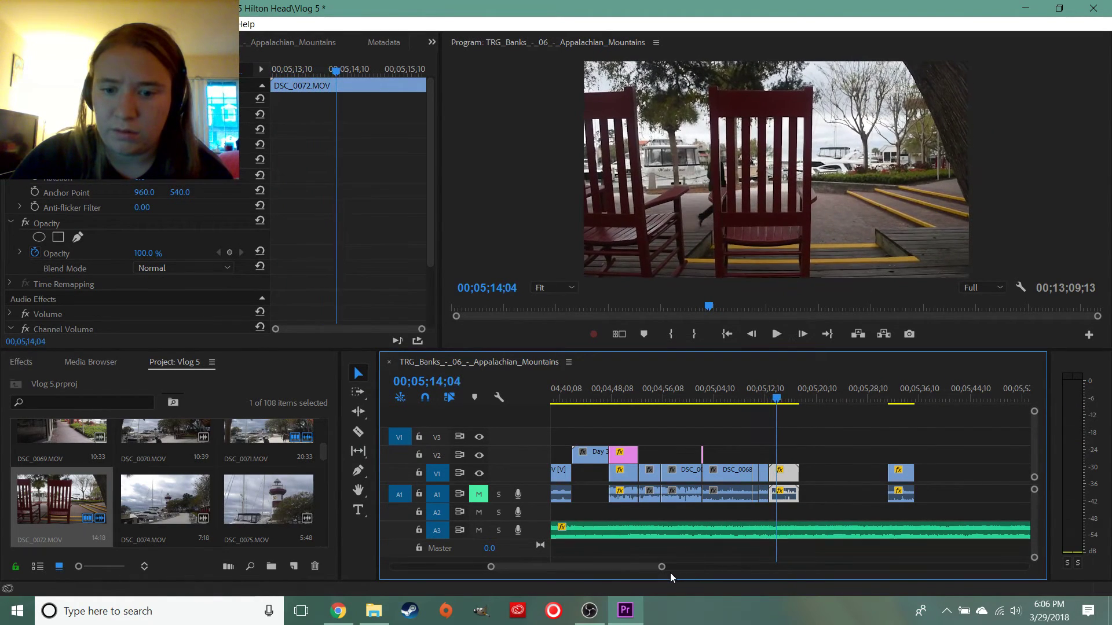
drag(662, 568, 653, 573)
key(space)
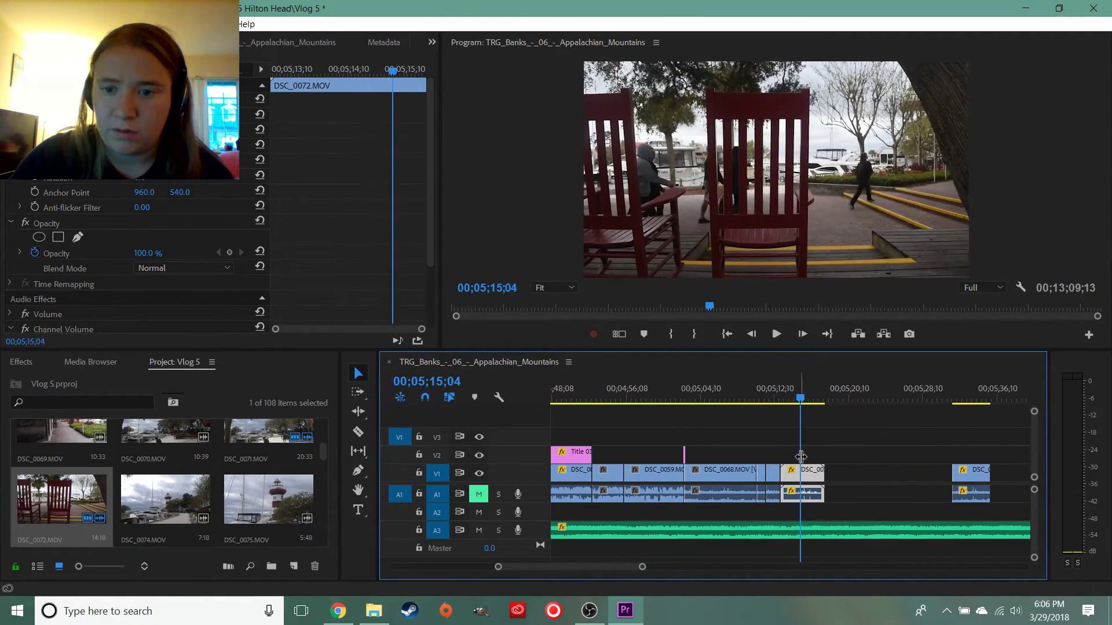
Trim the beginning of the rocking chair clip, keep it directly after the ice cream cup close-up and play it back
click(794, 400)
drag(794, 400, 786, 400)
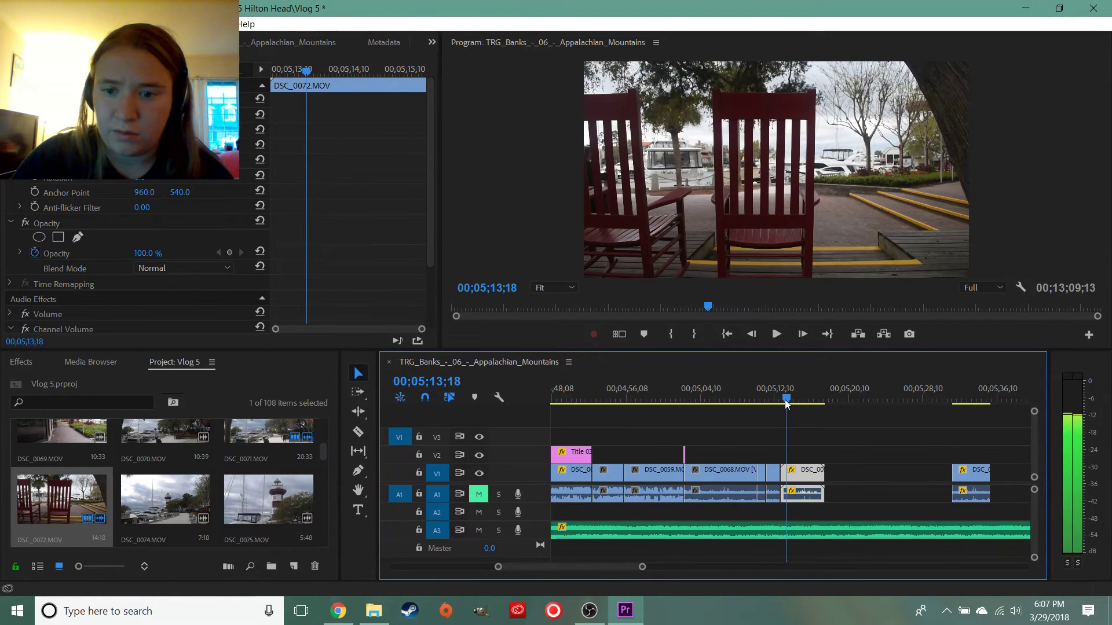
drag(781, 472, 800, 472)
click(777, 398)
key(space)
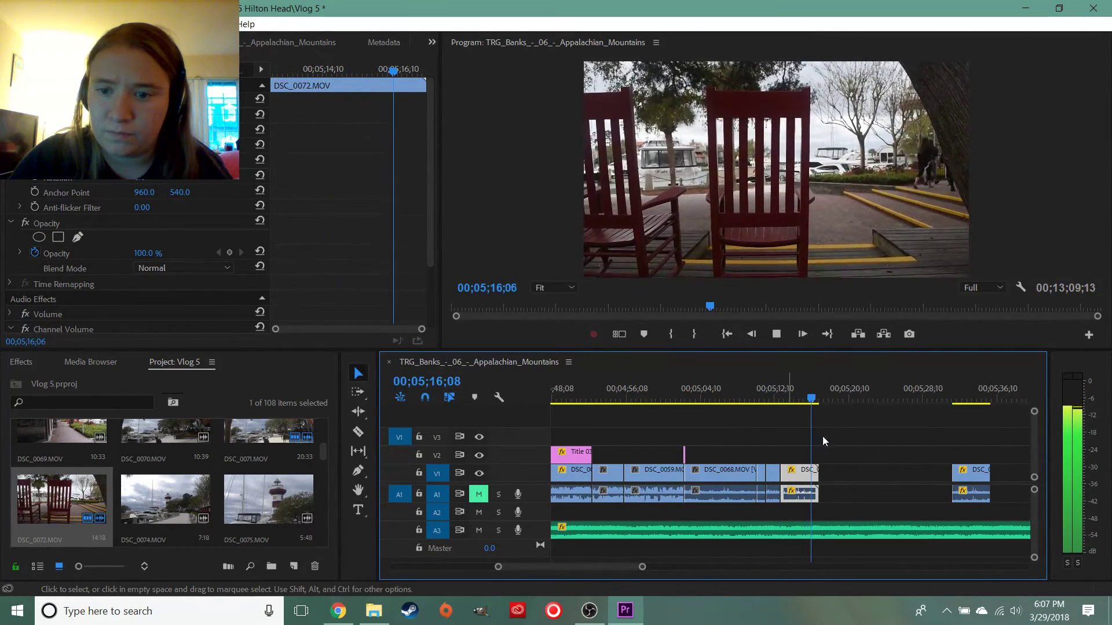
Place the DSC_0071.MOV marina shot directly after the rocking chair clip and play it back
drag(969, 472, 840, 478)
key(space)
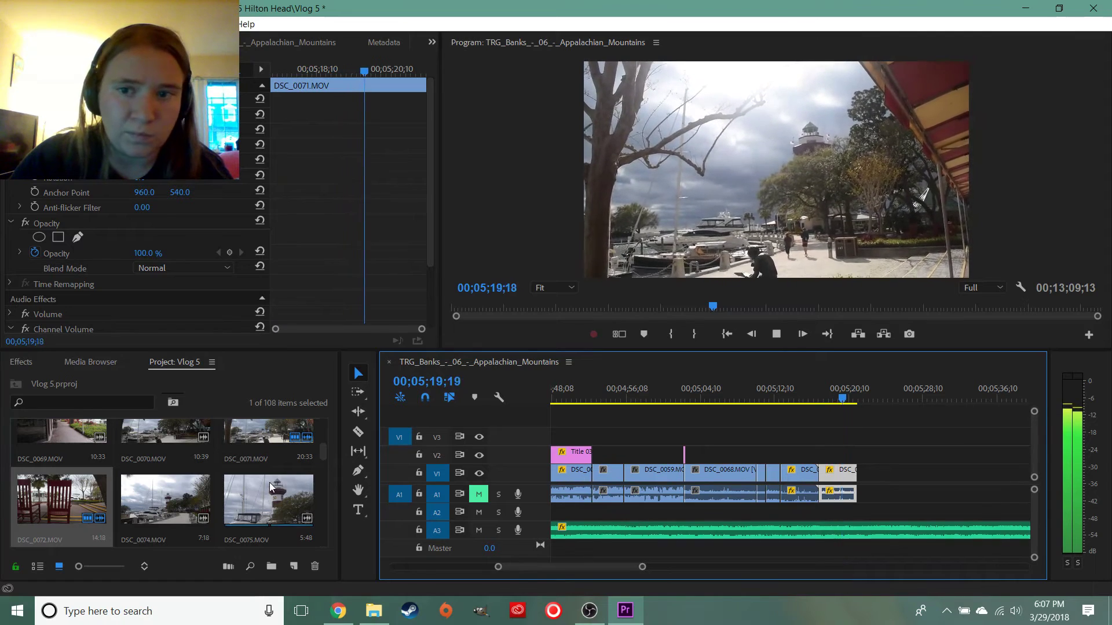
key(space)
Add DSC_0076.MOV directly after the marina shot and preview its opening up to 00;05;25;28
scroll(204, 489, down, 2)
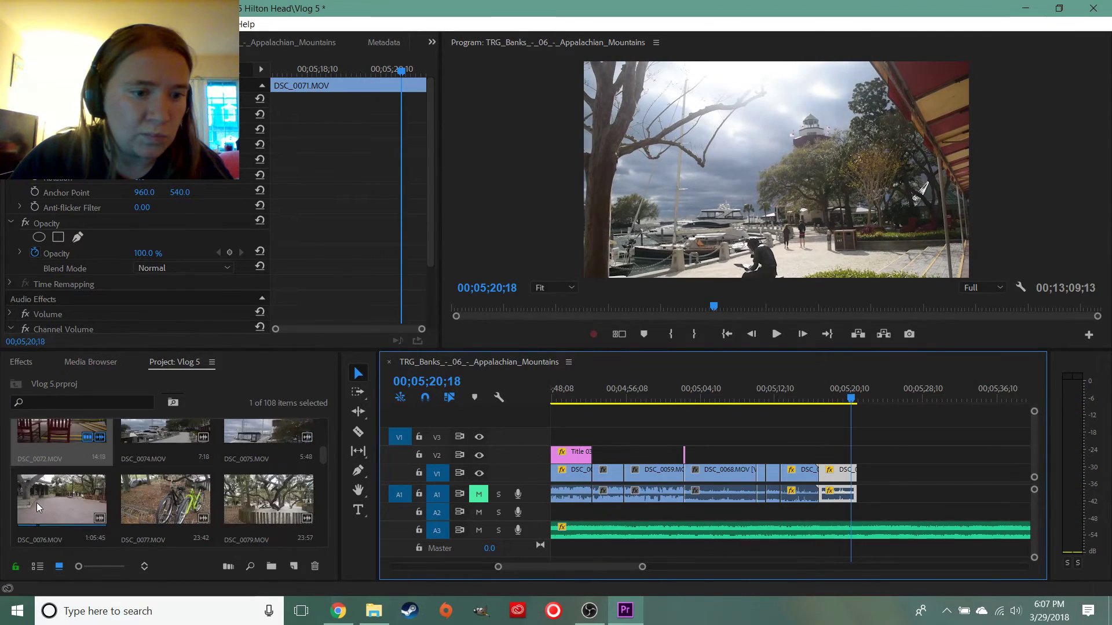
drag(26, 499, 866, 470)
key(space)
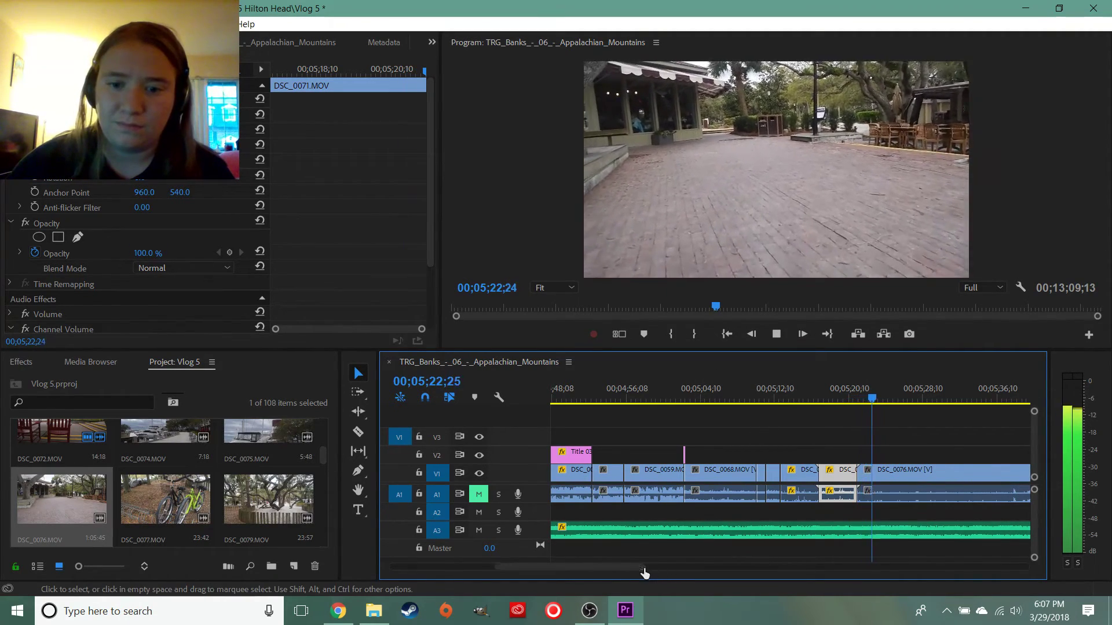
drag(643, 567, 658, 570)
drag(803, 401, 688, 434)
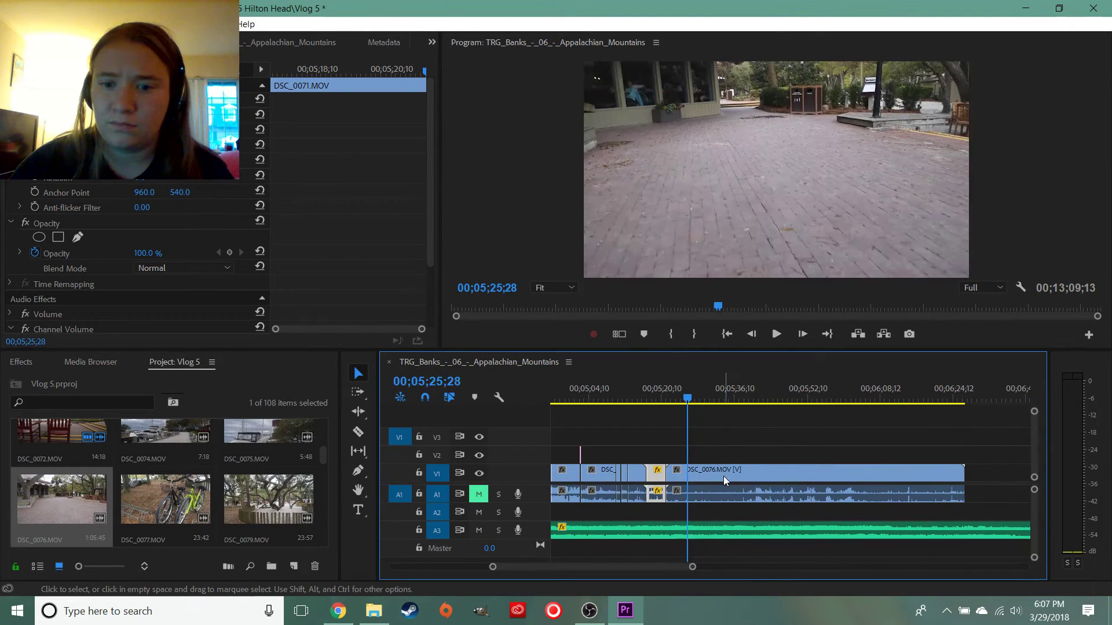
Set the speed of DSC_0076.MOV to 500% and play it back from the end of the marina shot
right_click(723, 476)
click(778, 342)
text(500)
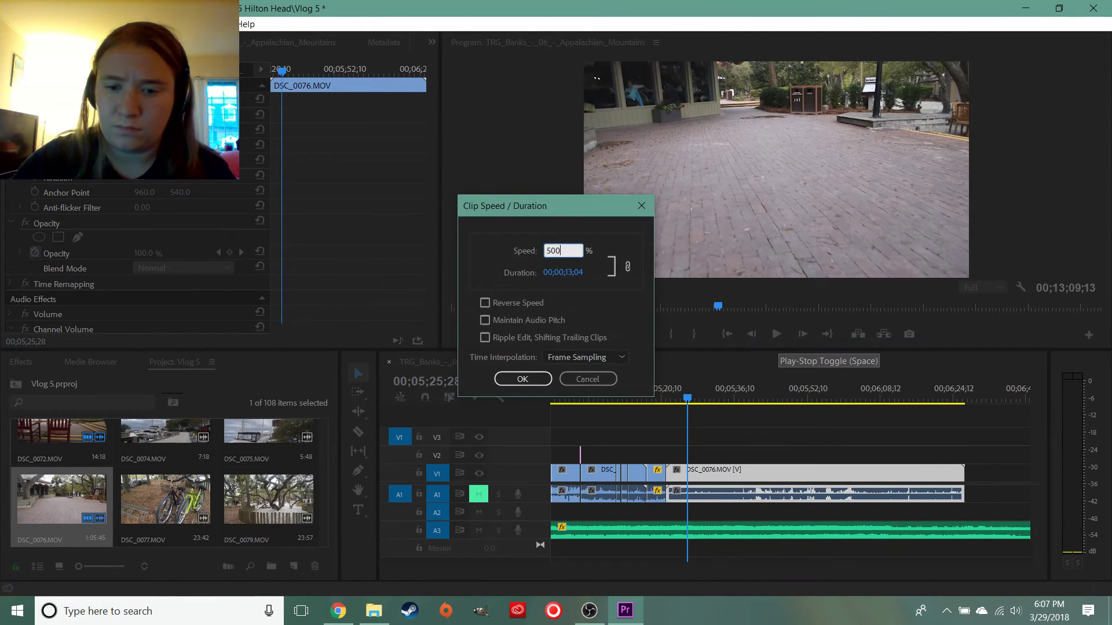
key(Return)
drag(688, 401, 666, 402)
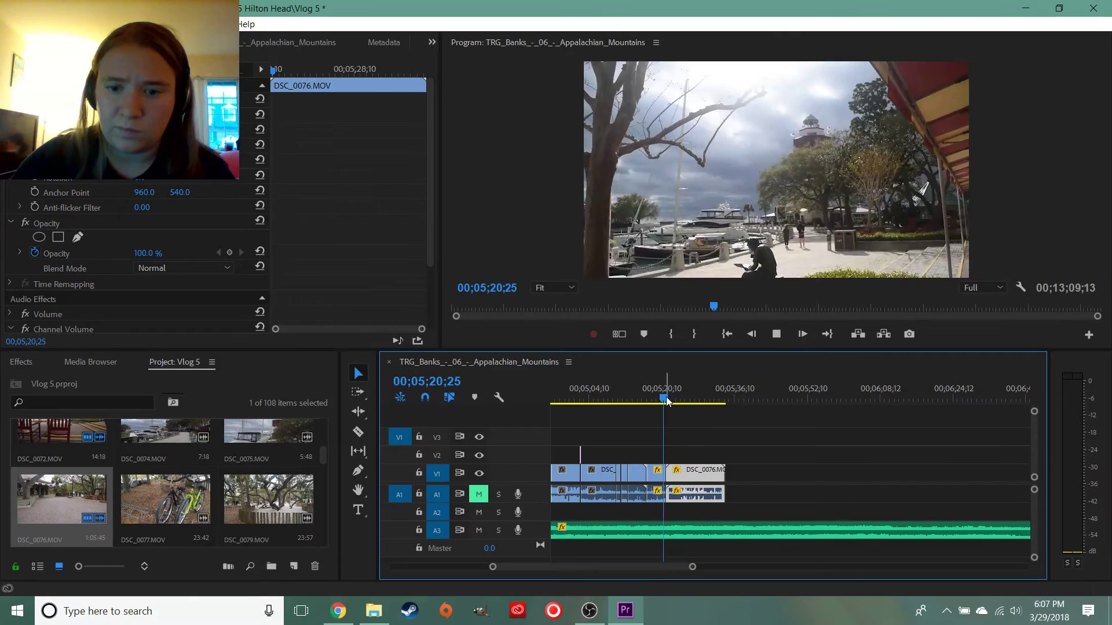
key(space)
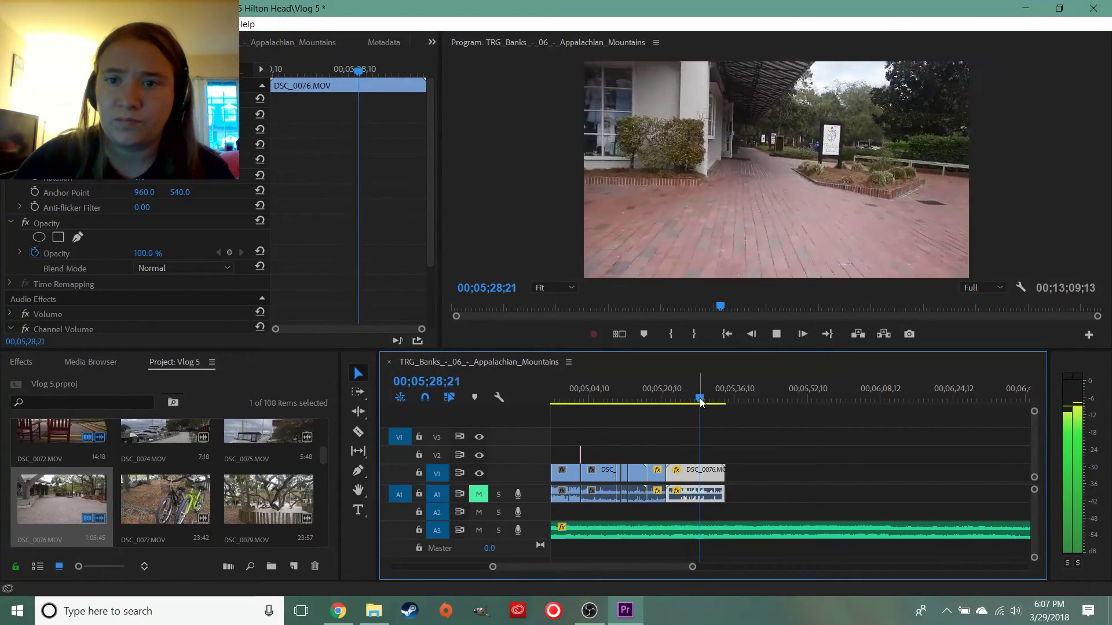
Split DSC_0076.MOV at 00;05;24;10, remove the part before the split, close the gap and play the result
mouse_move(683, 400)
mouse_down()
mouse_move(672, 402)
mouse_move(681, 403)
mouse_up()
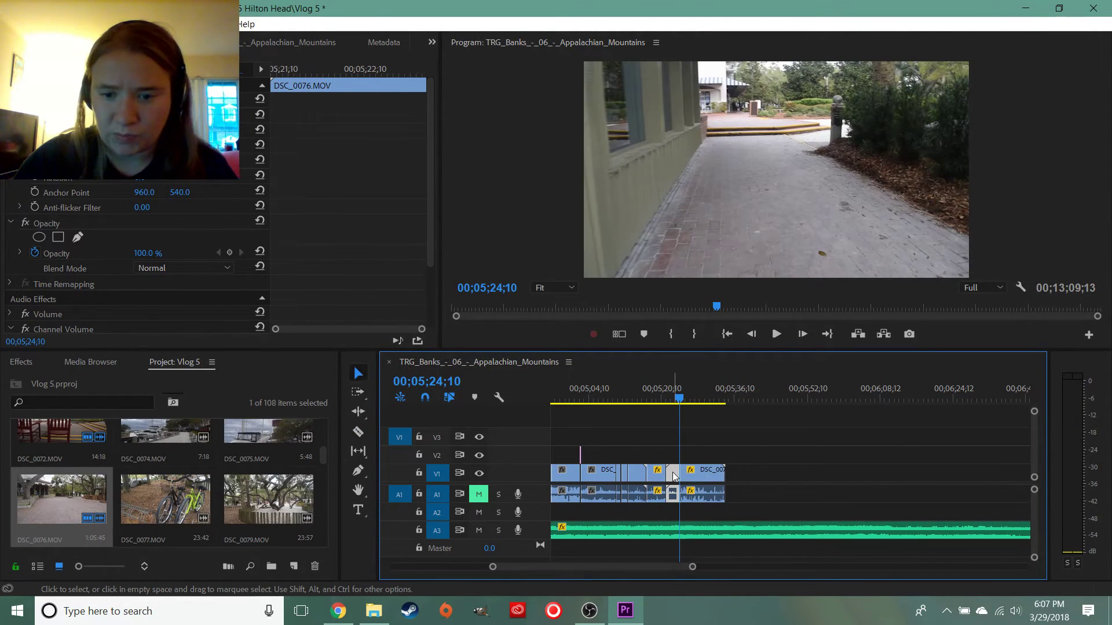
drag(682, 475, 677, 476)
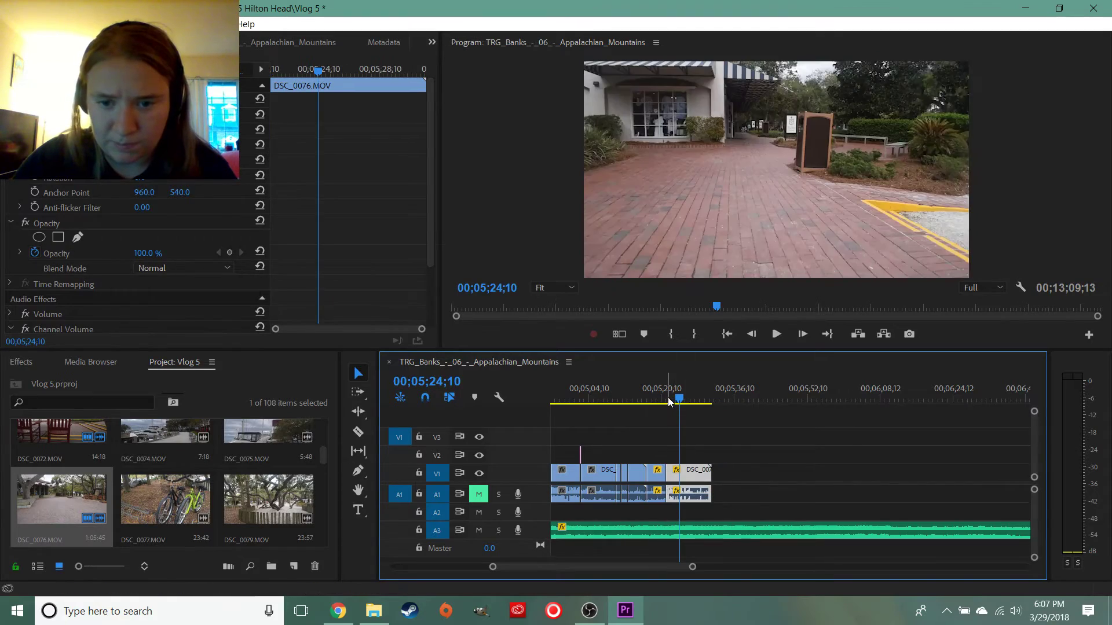
click(672, 400)
key(space)
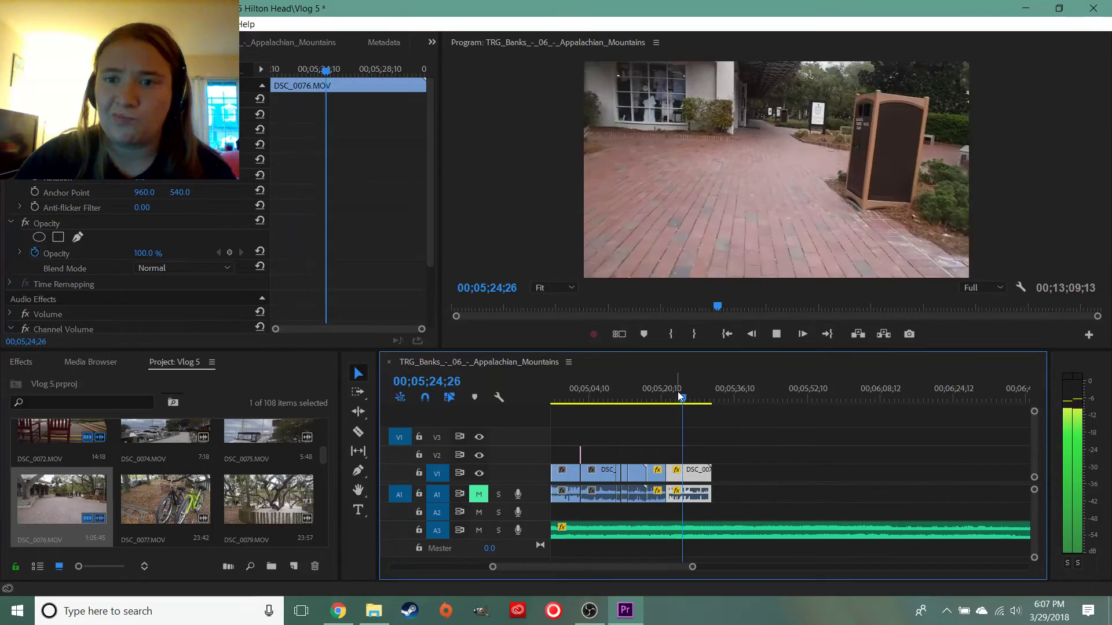
key(space)
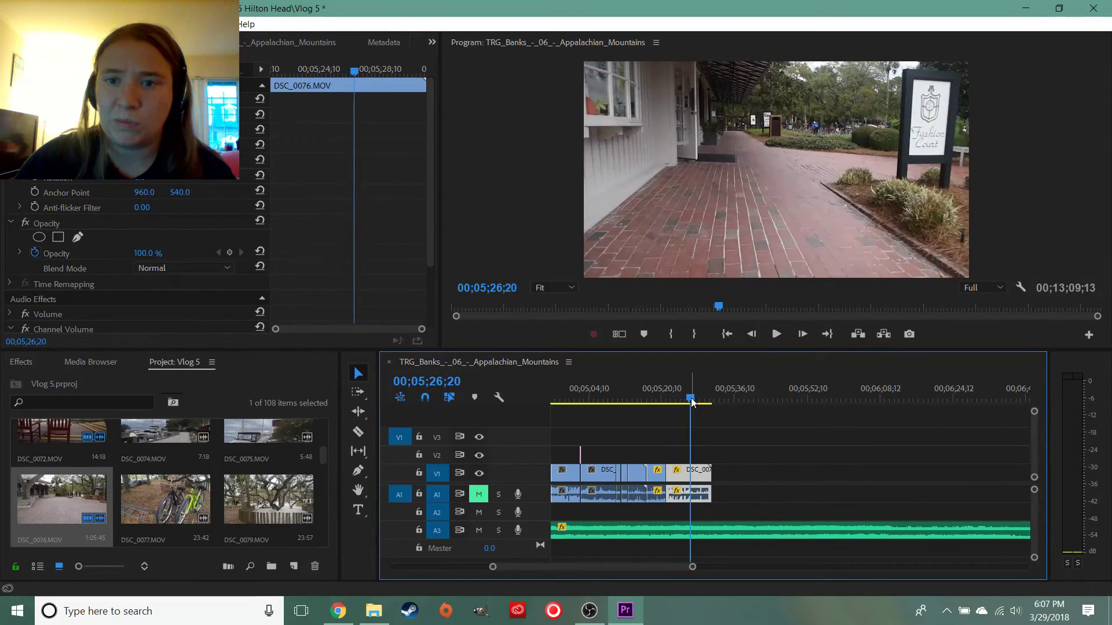
Set the speed of the trimmed DSC_0076.MOV clip to 300%
right_click(701, 474)
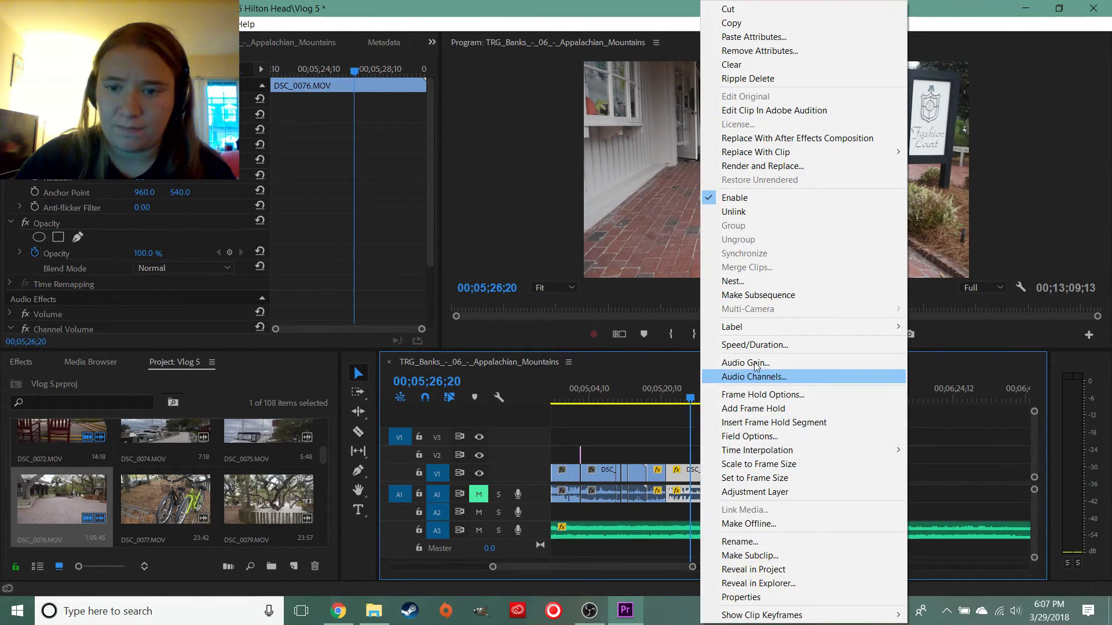
click(759, 347)
text(300)
key(Return)
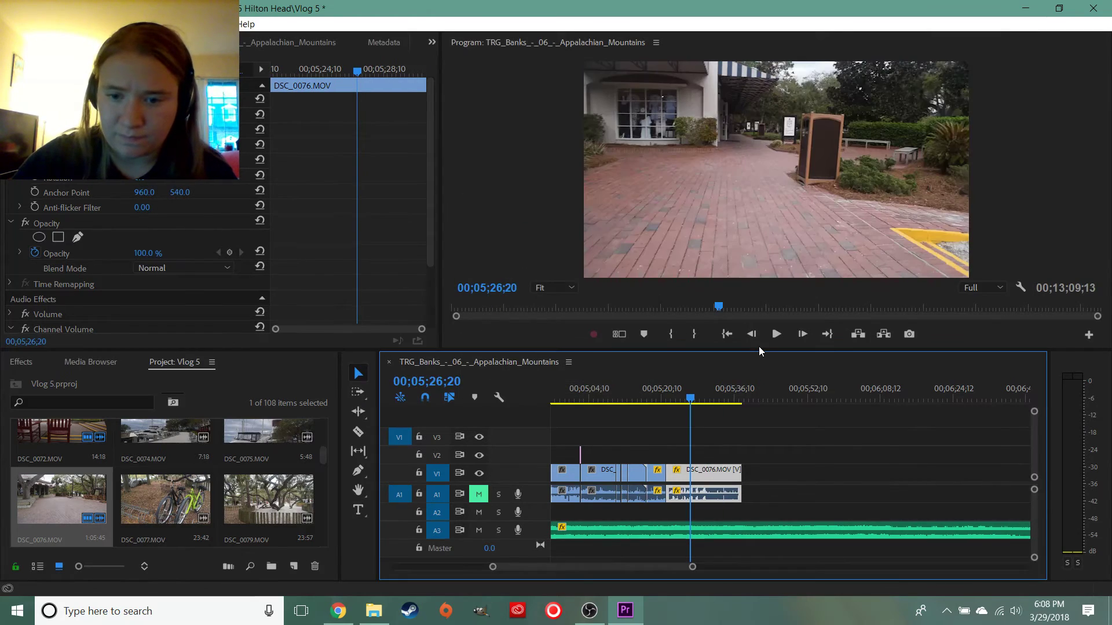
Preview DSC_0076.MOV, split it at 00;05;26;07 and move the later part back over the first part so it starts after the marina shot
click(668, 406)
key(space)
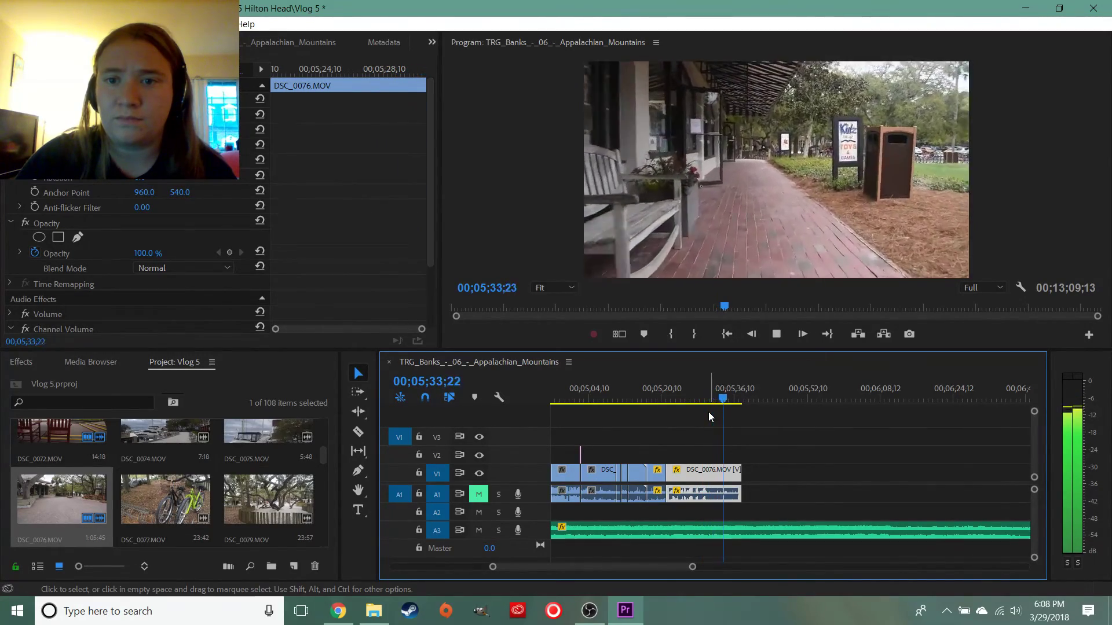
drag(708, 400, 690, 402)
key(c)
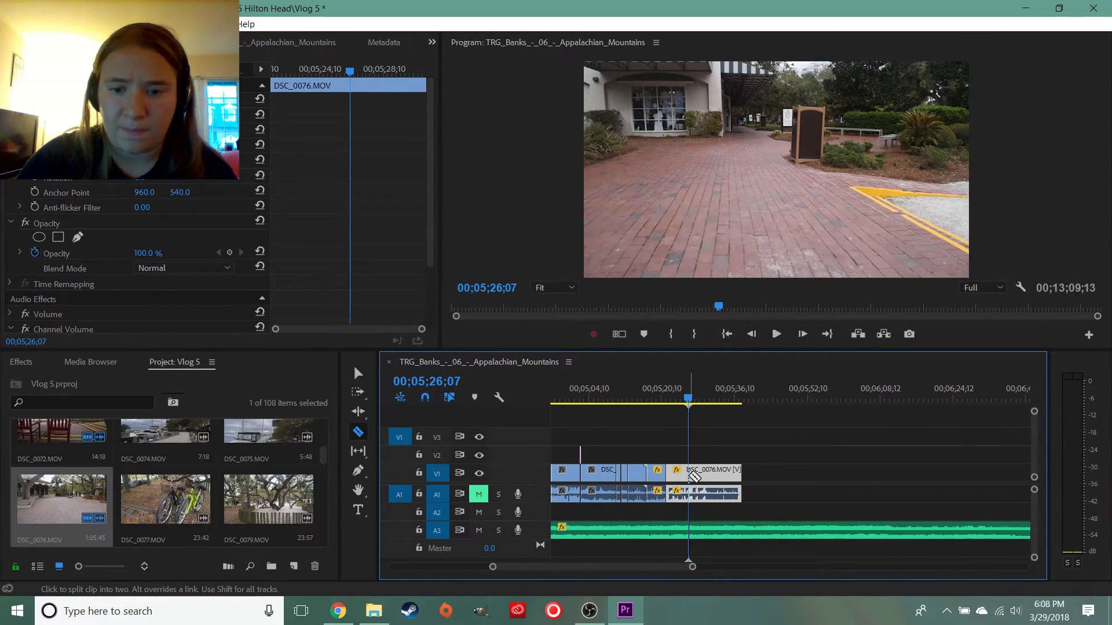
click(688, 473)
key(v)
drag(712, 474, 689, 473)
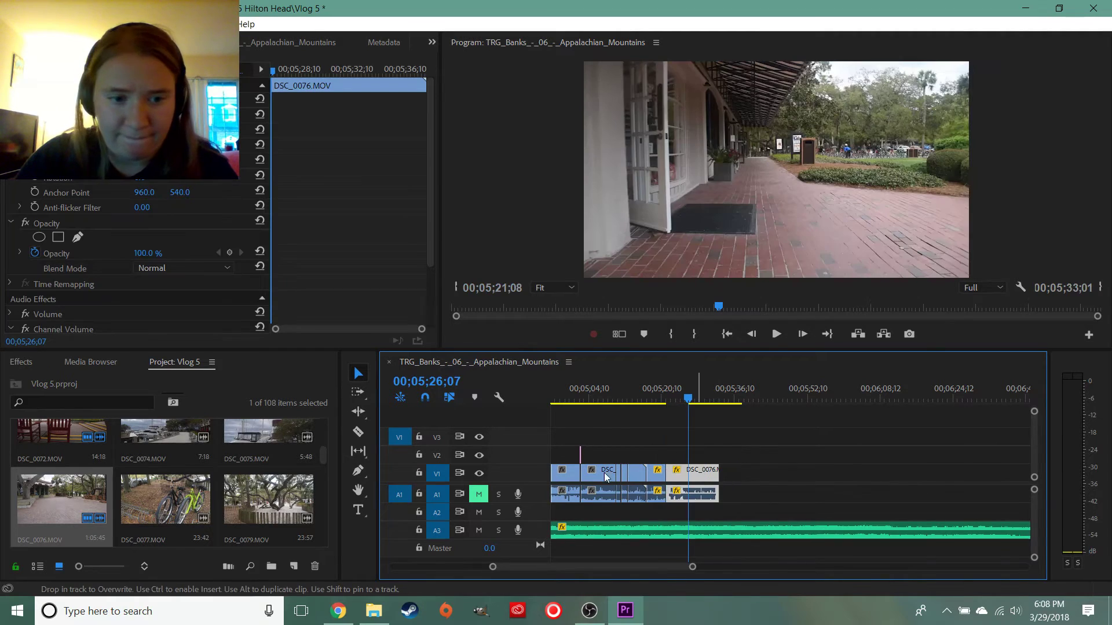
Add DSC_0077.MOV directly after DSC_0076.MOV and save the project
drag(158, 499, 794, 472)
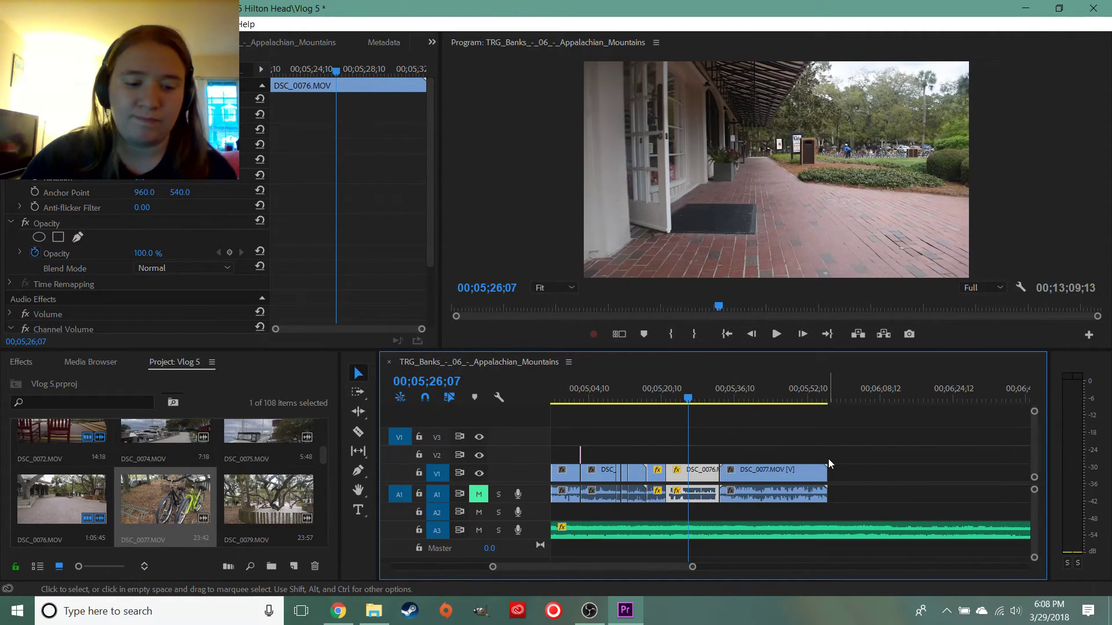
key(ctrl+s)
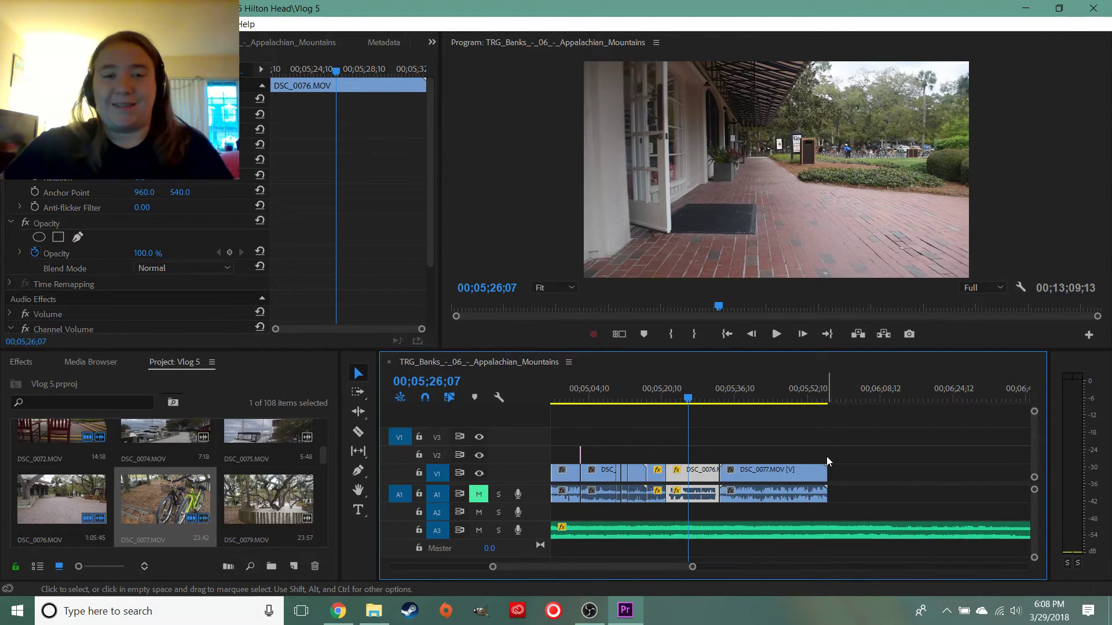
Bring the whole sequence into view and return the playhead to 00;00;00;00
drag(693, 568, 831, 567)
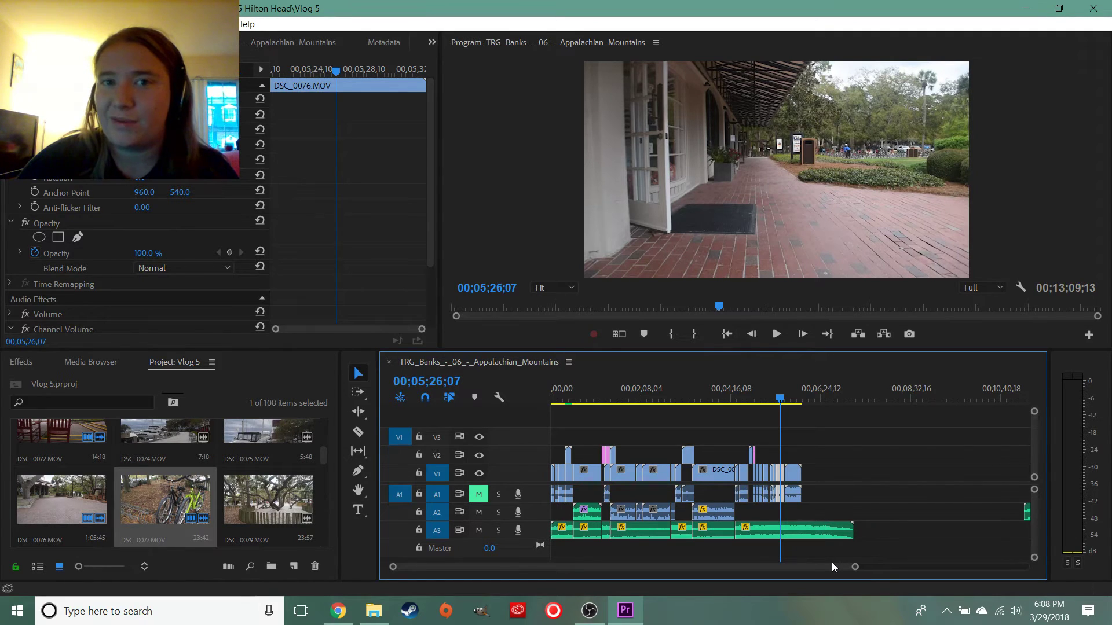
drag(781, 398, 543, 404)
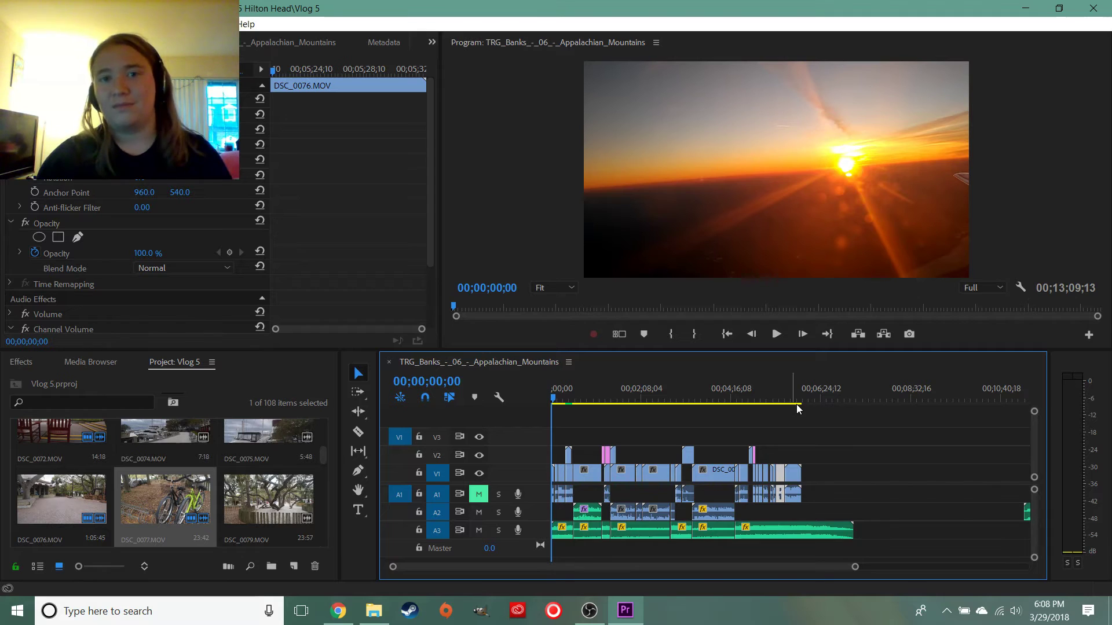
key(Return)
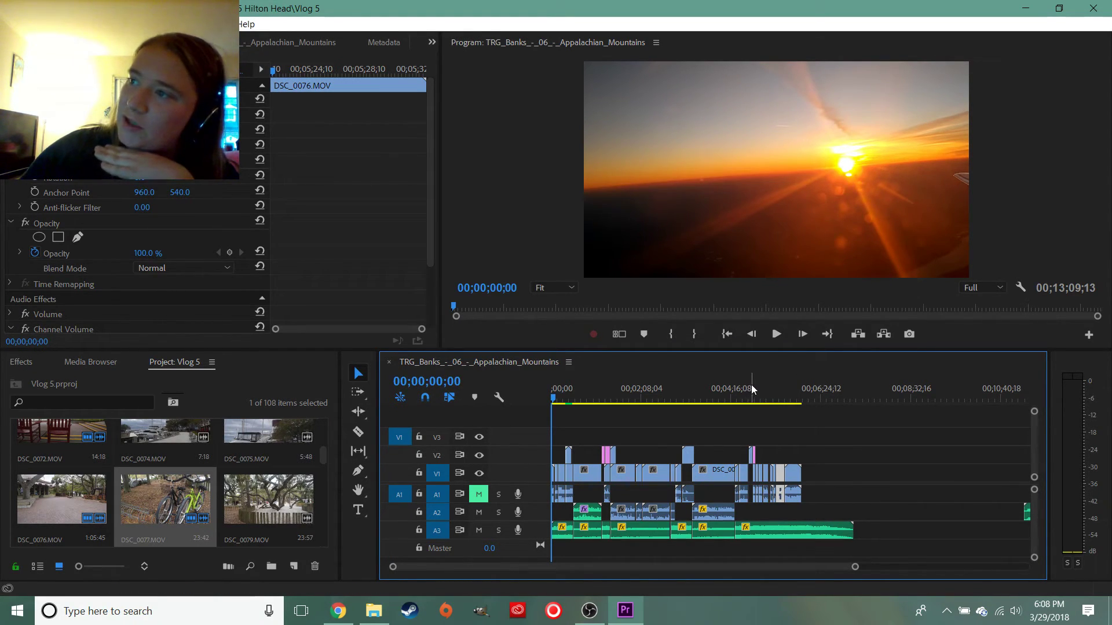
Toggle the mute of audio track A1 and the visibility of video tracks V1 and V2, restoring their original states
drag(787, 568, 967, 560)
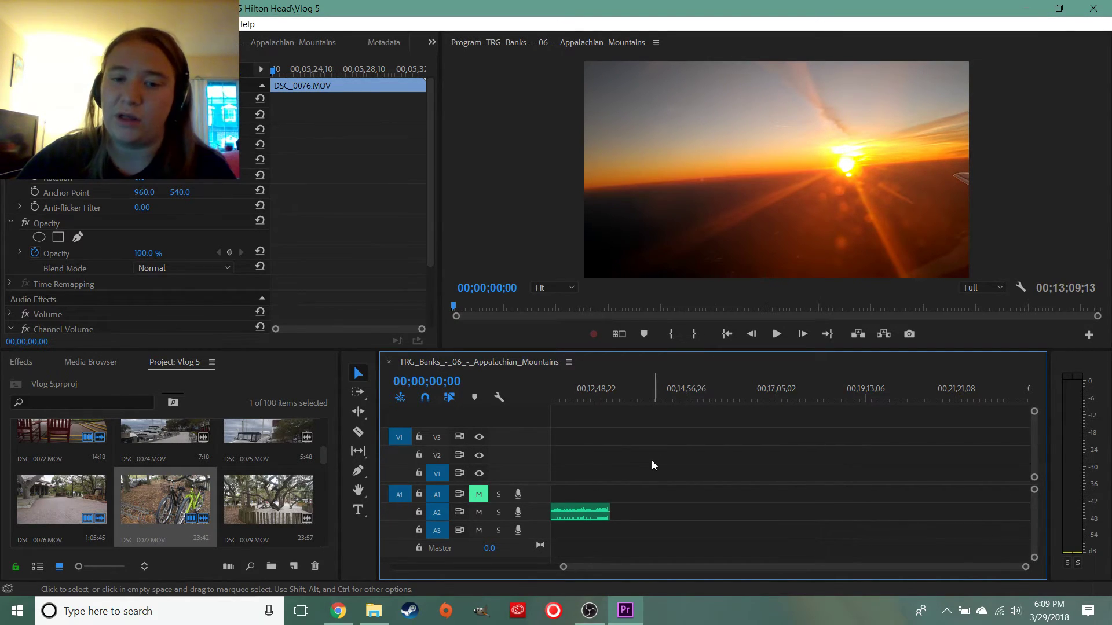
click(481, 494)
click(479, 473)
click(479, 455)
click(478, 473)
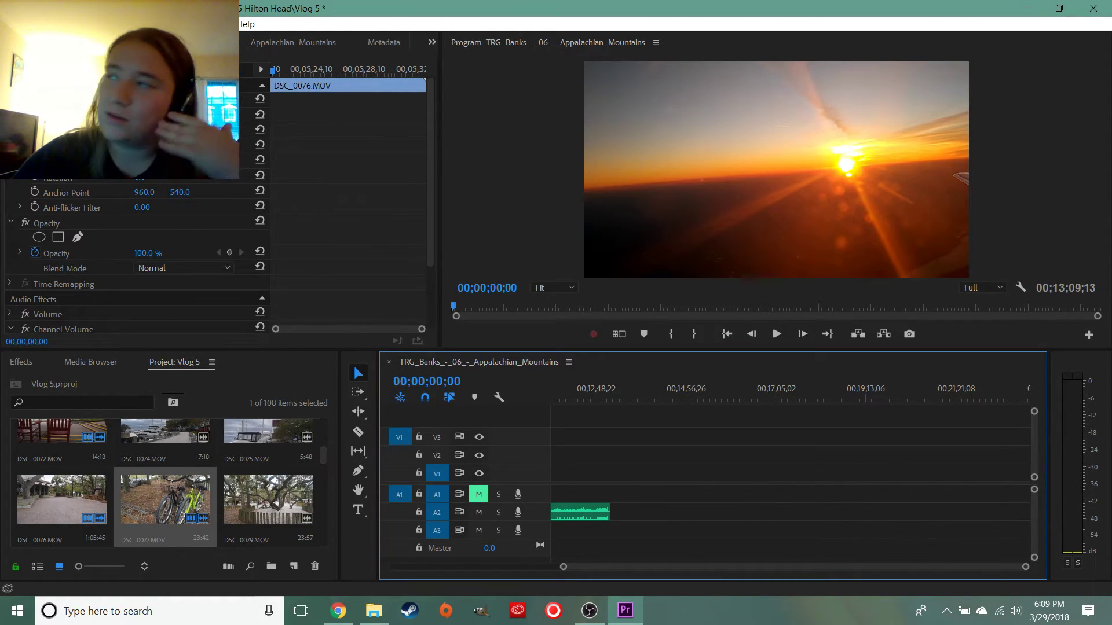
Place the Day 3 video from the Day 2_AME folder on track V1 past the end of the sequence, and delete it again
click(374, 611)
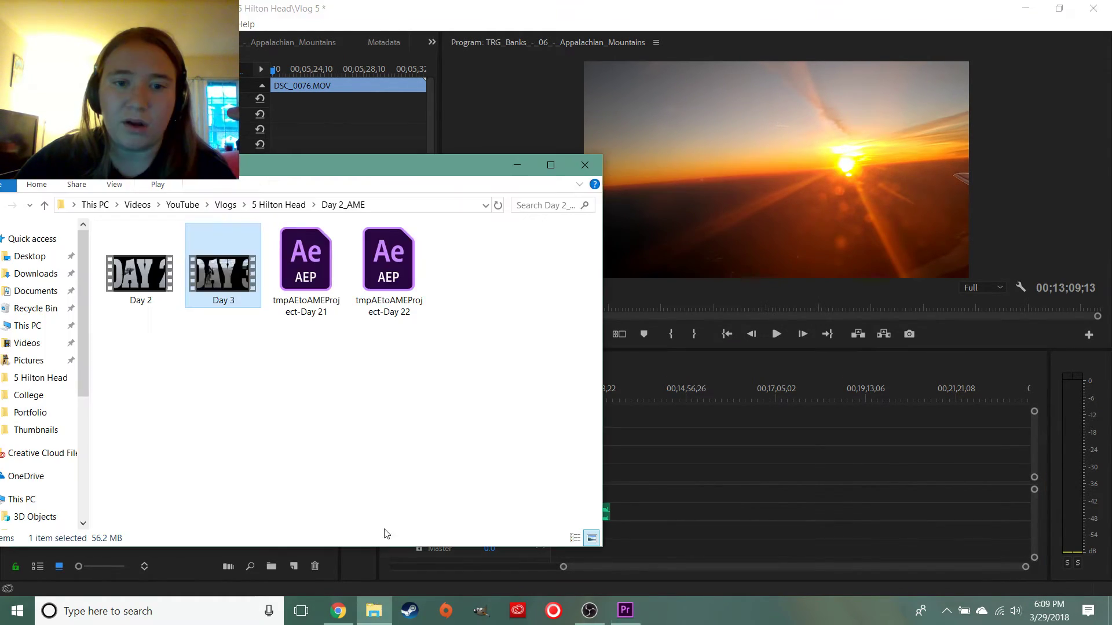
drag(406, 165, 468, 81)
drag(325, 191, 787, 471)
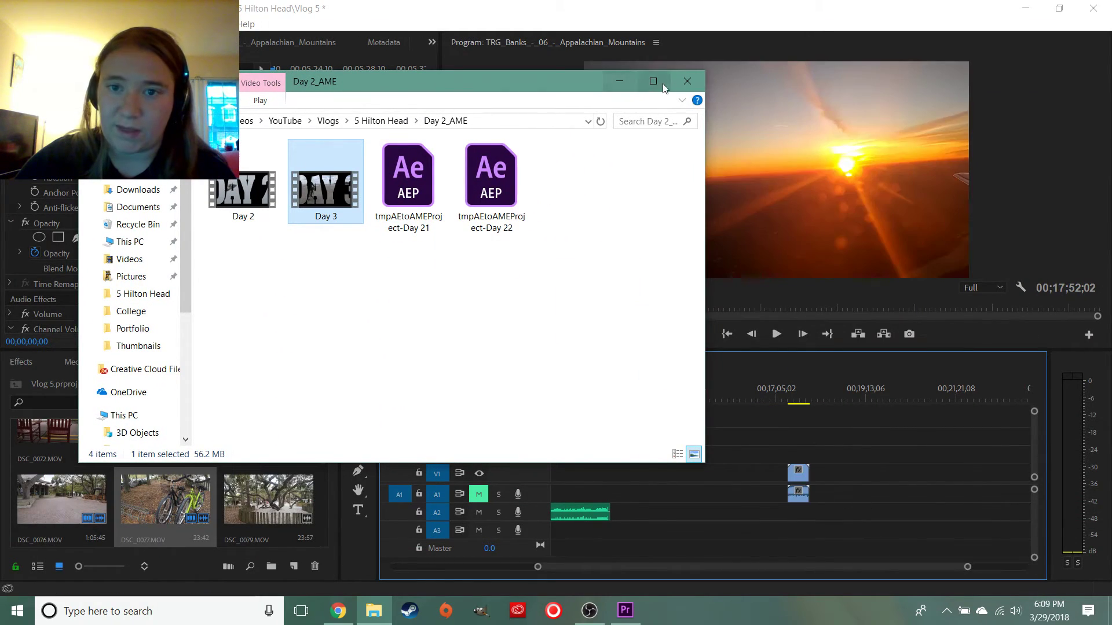
click(687, 81)
click(798, 478)
key(Delete)
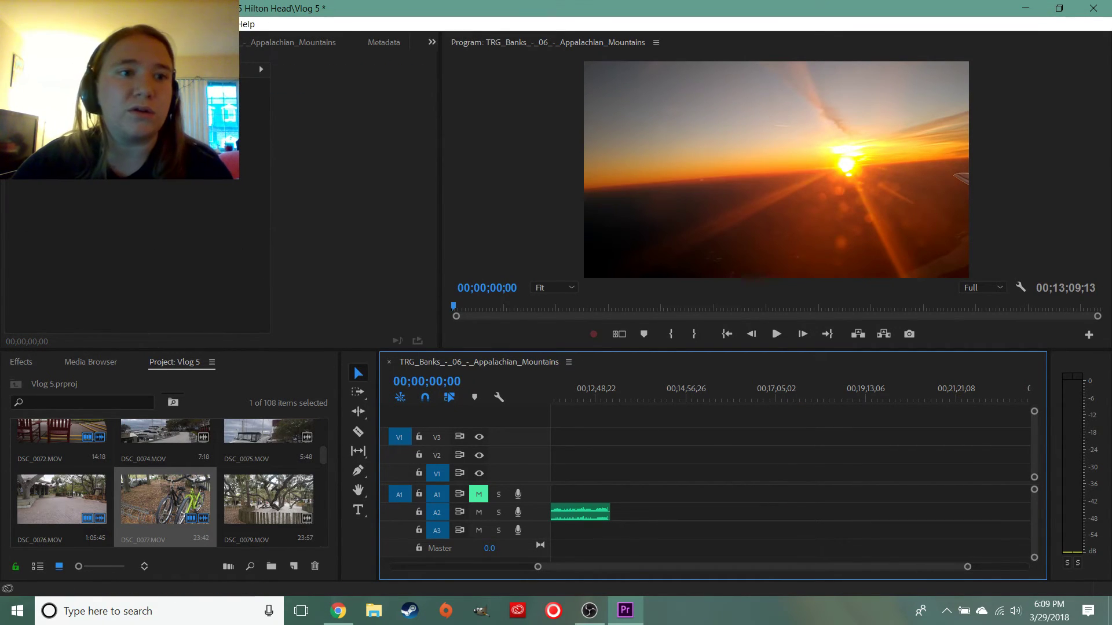
Start a media import from the 5 Hilton Head folder and select the clips from DSC_0002 through DSC_0034
click(11, 23)
click(35, 367)
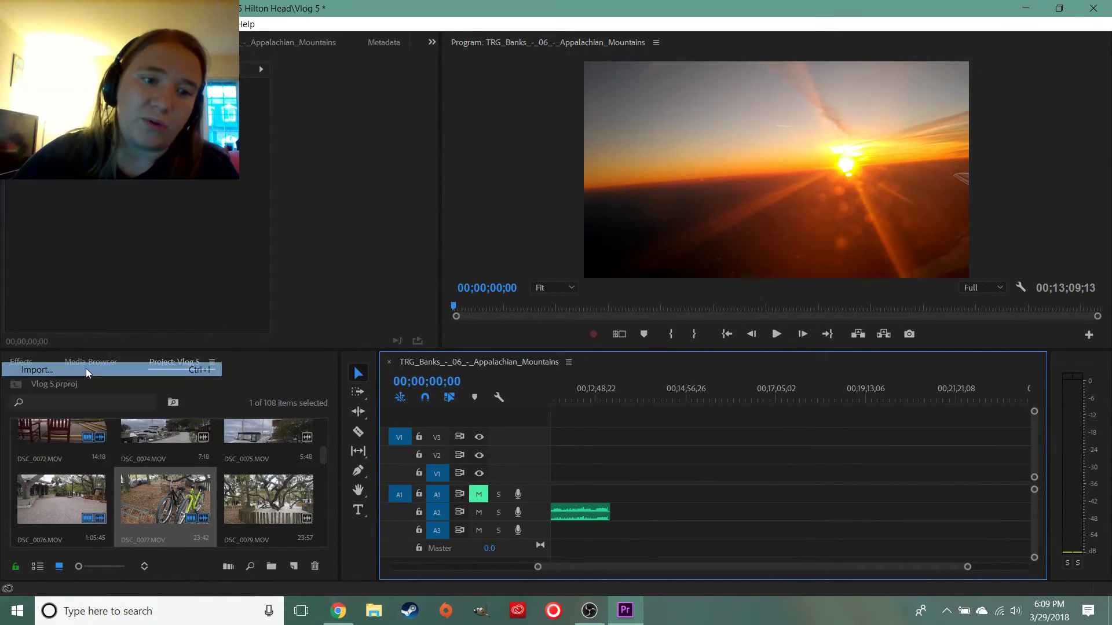
click(415, 264)
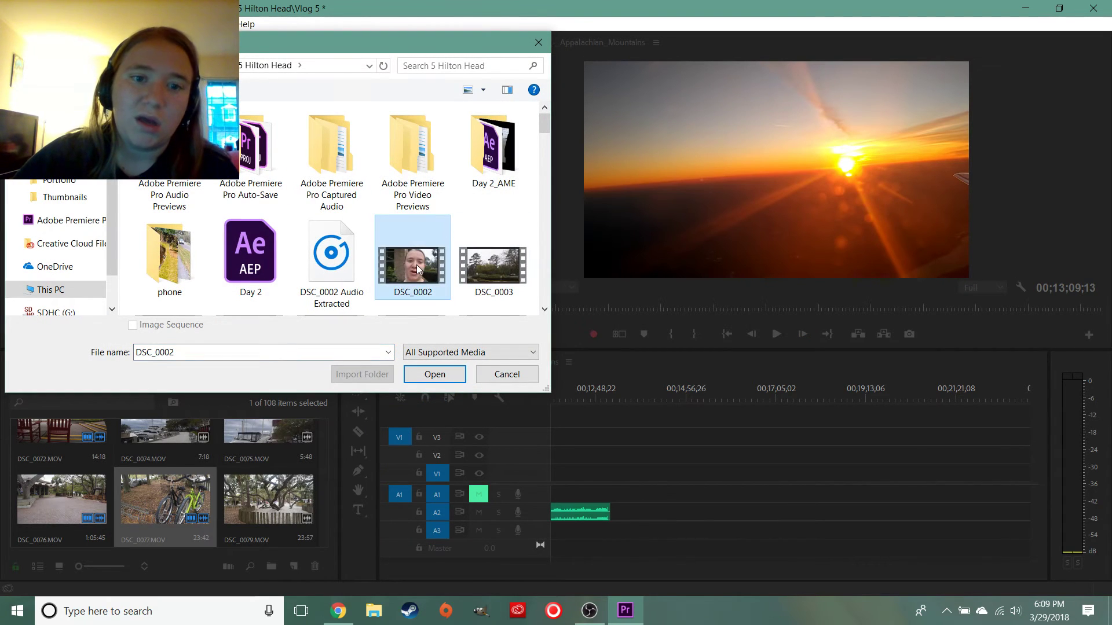
scroll(415, 249, down, 1)
shift+click(415, 270)
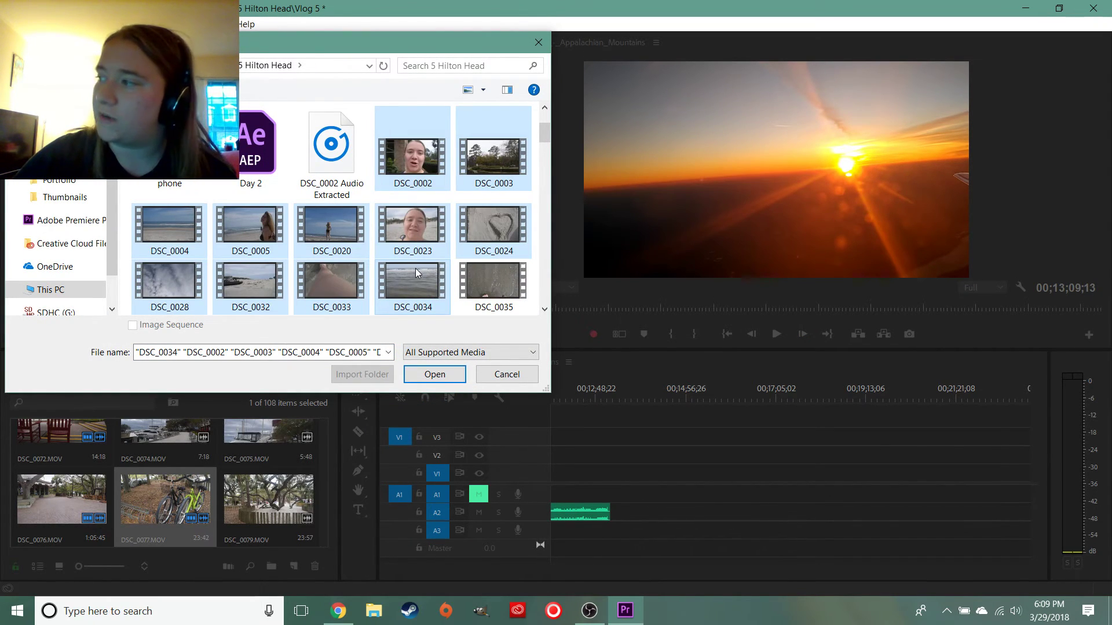
scroll(466, 284, down, 2)
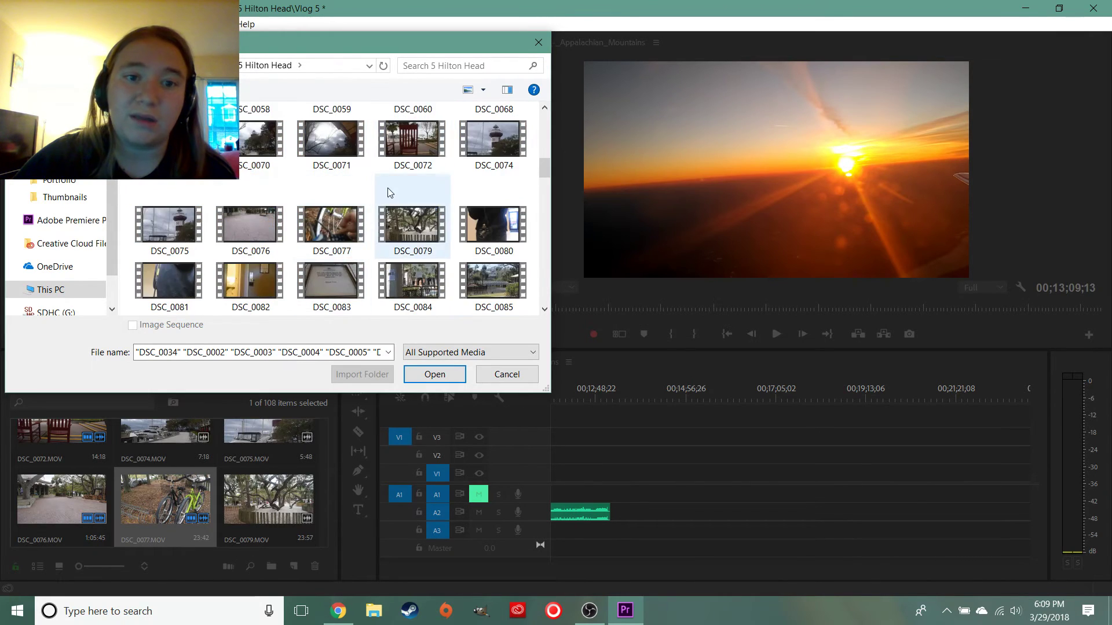
Add DSC_0091, DSC_0100 and DSC_0098 individually to the import selection, and cancel the import
scroll(384, 186, up, 2)
scroll(335, 201, down, 10)
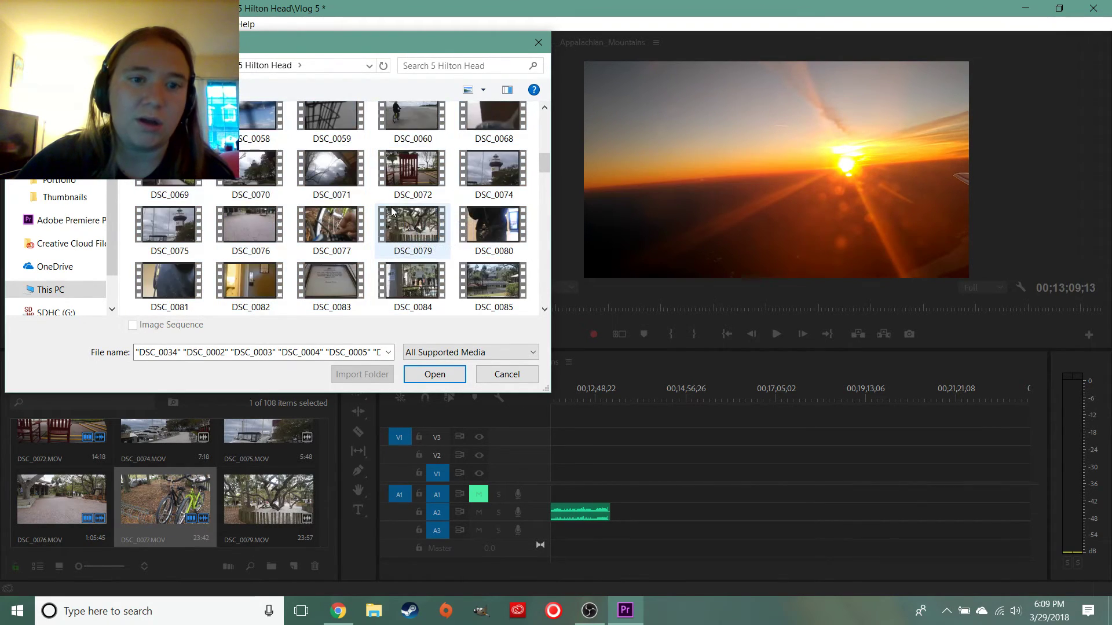
ctrl+click(334, 201)
ctrl+click(412, 272)
ctrl+click(242, 272)
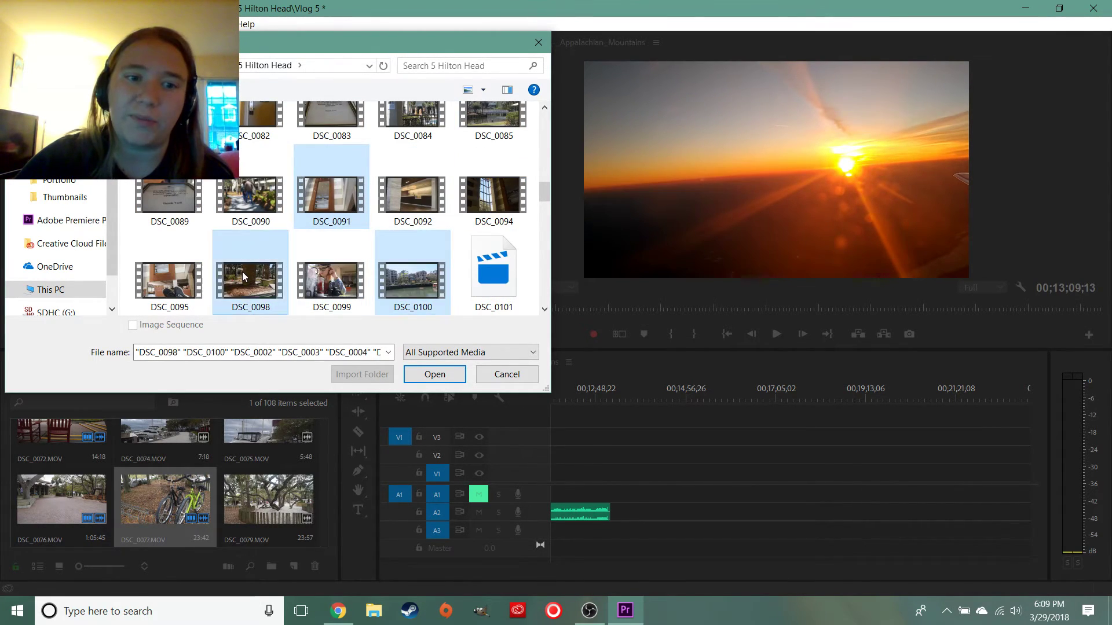
click(389, 220)
click(538, 42)
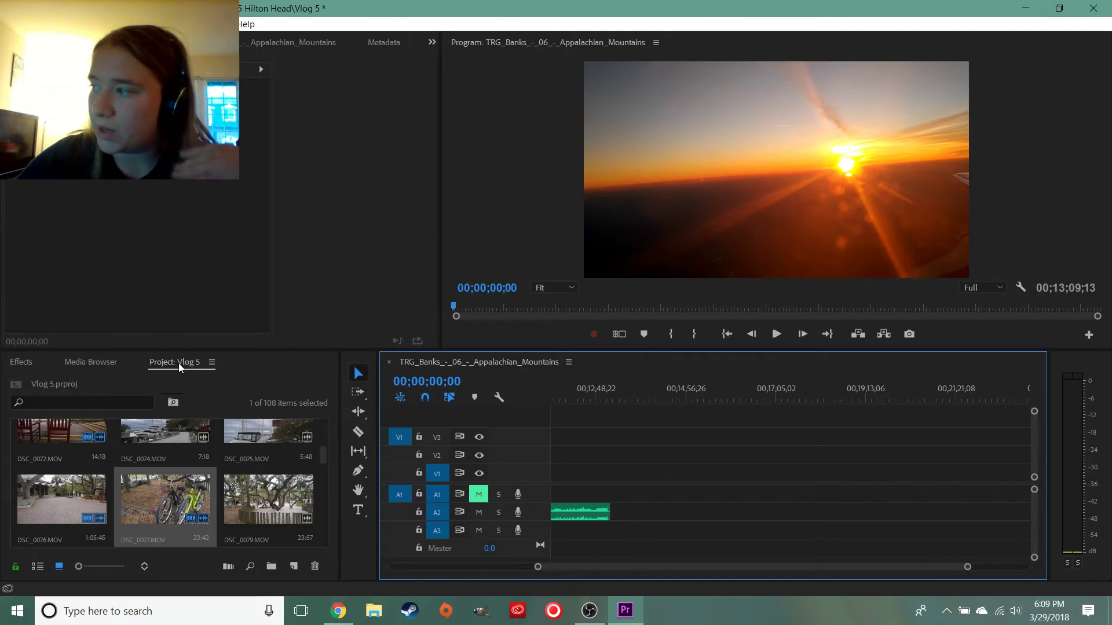
Place a copy of DSC_0077.MOV on track V1 in the empty stretch past the end and move the playhead to 00;14;50;15
drag(200, 492, 681, 484)
drag(675, 400, 682, 402)
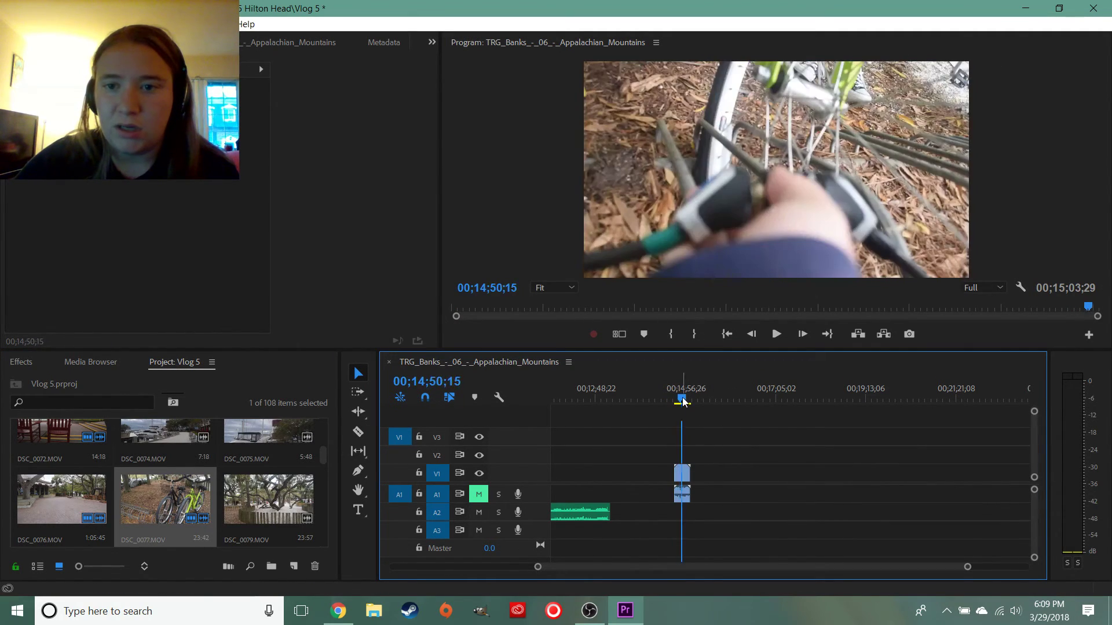
drag(966, 568, 807, 567)
Split the DSC_0077.MOV copy at 00;14;50;15 and about 00;14;57;18, and delete the parts before and after the middle section
click(357, 431)
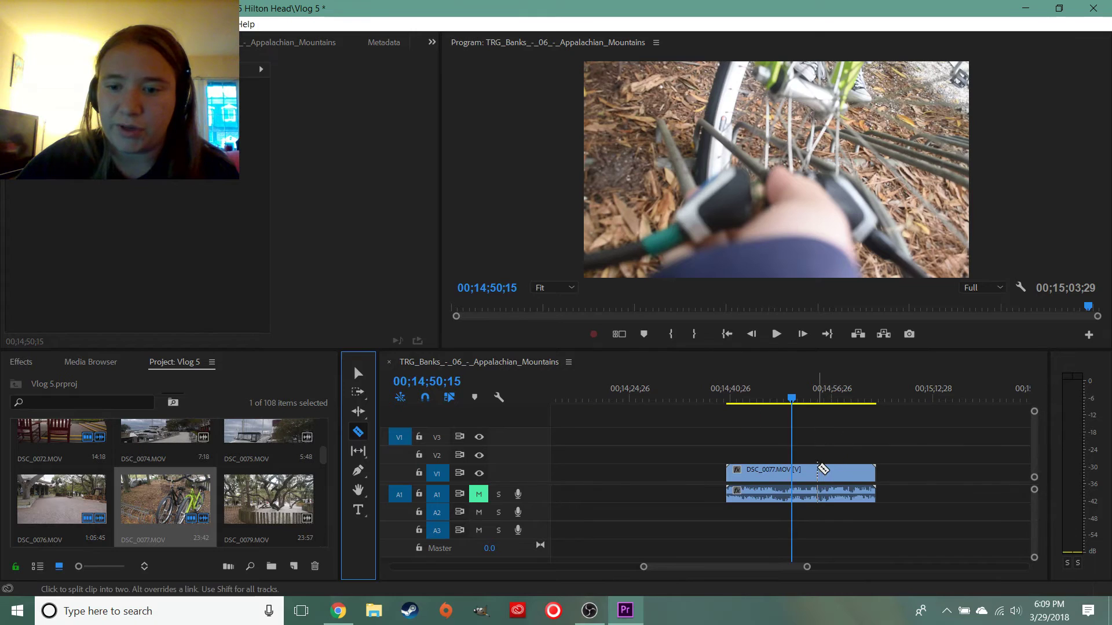
click(838, 469)
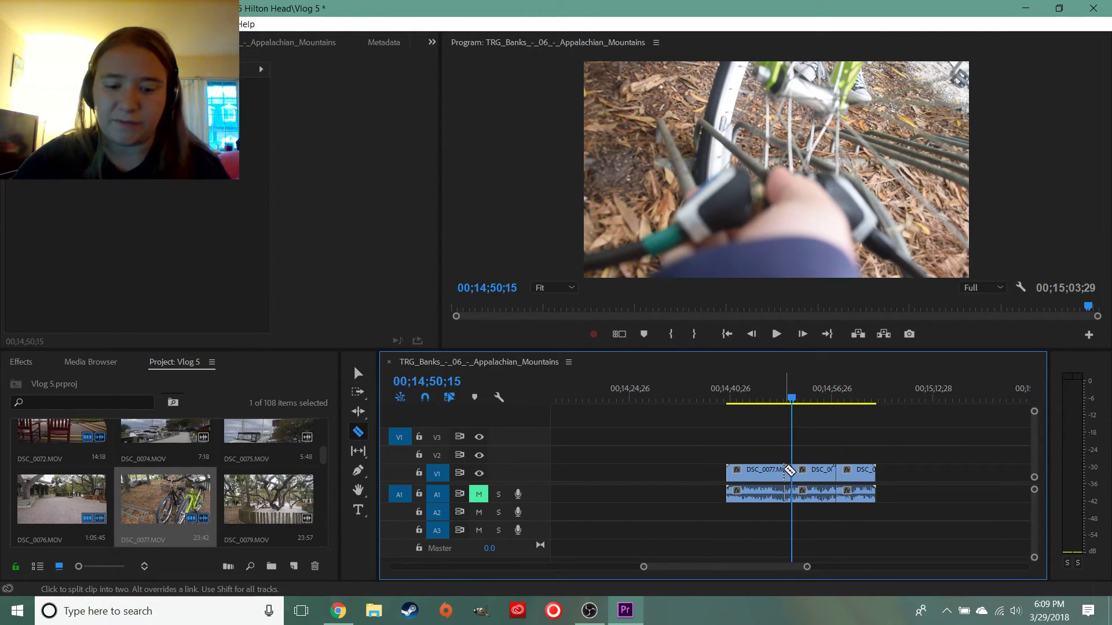
key(v)
click(766, 474)
key(Delete)
click(867, 476)
key(Delete)
Undo the deletions and cuts made to the DSC_0077.MOV copy
drag(793, 399, 842, 402)
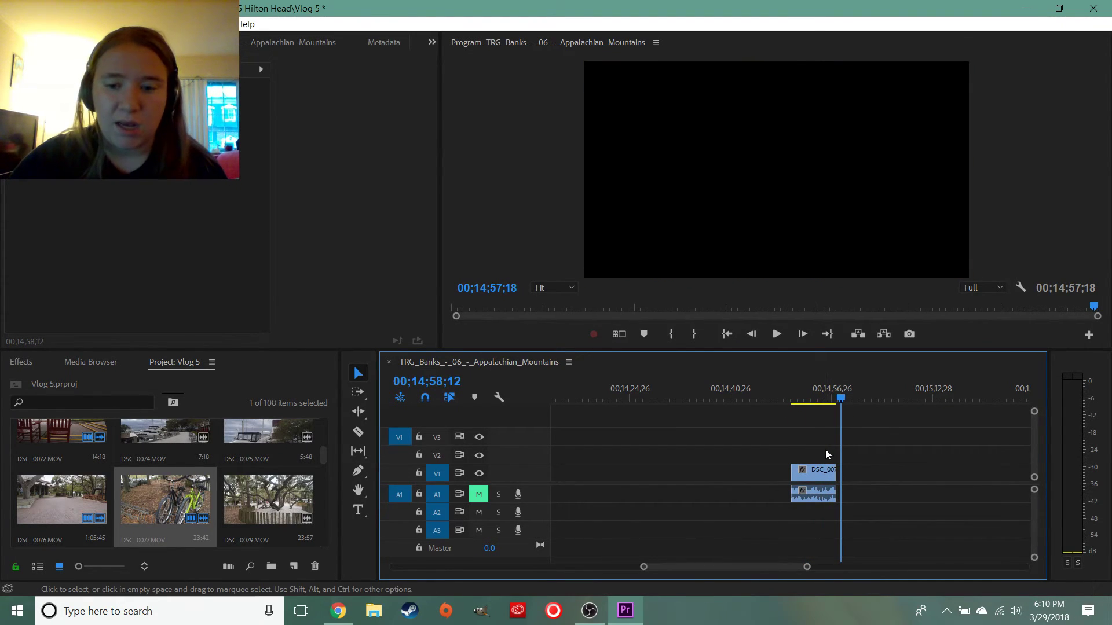
key(ctrl+z)
key(ctrl+z)
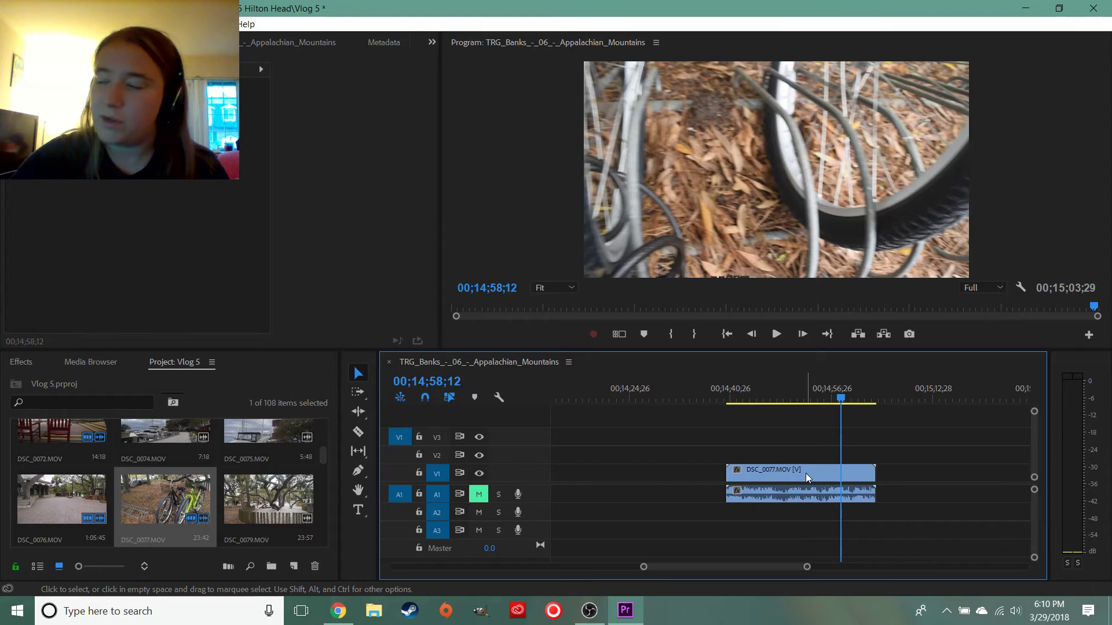
Set the speed of the DSC_0077.MOV copy to 200%
click(806, 476)
right_click(806, 476)
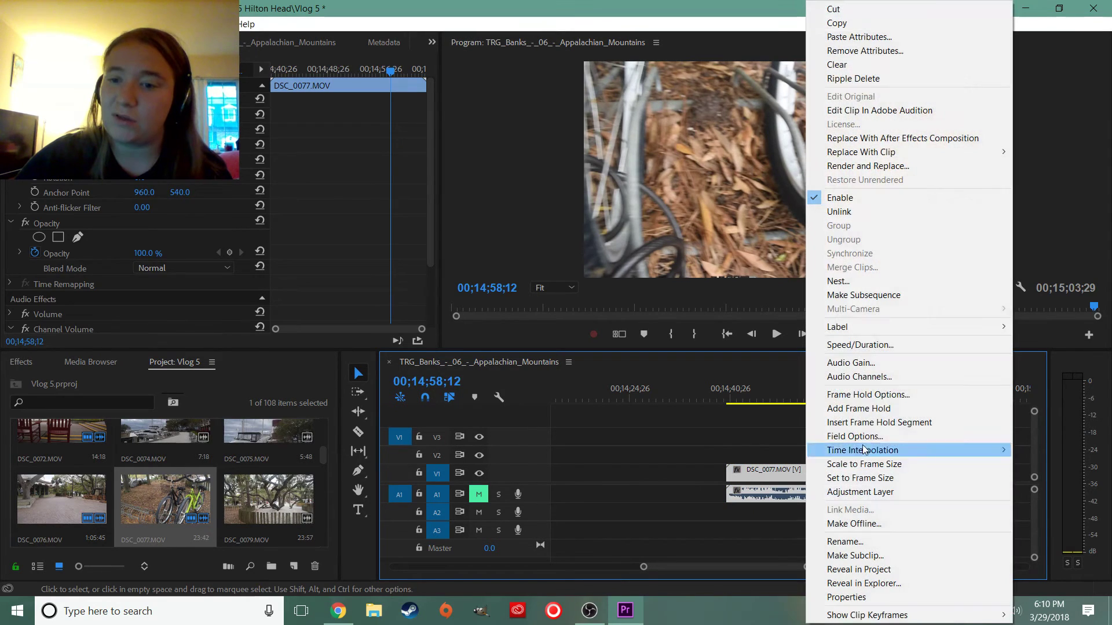
click(863, 345)
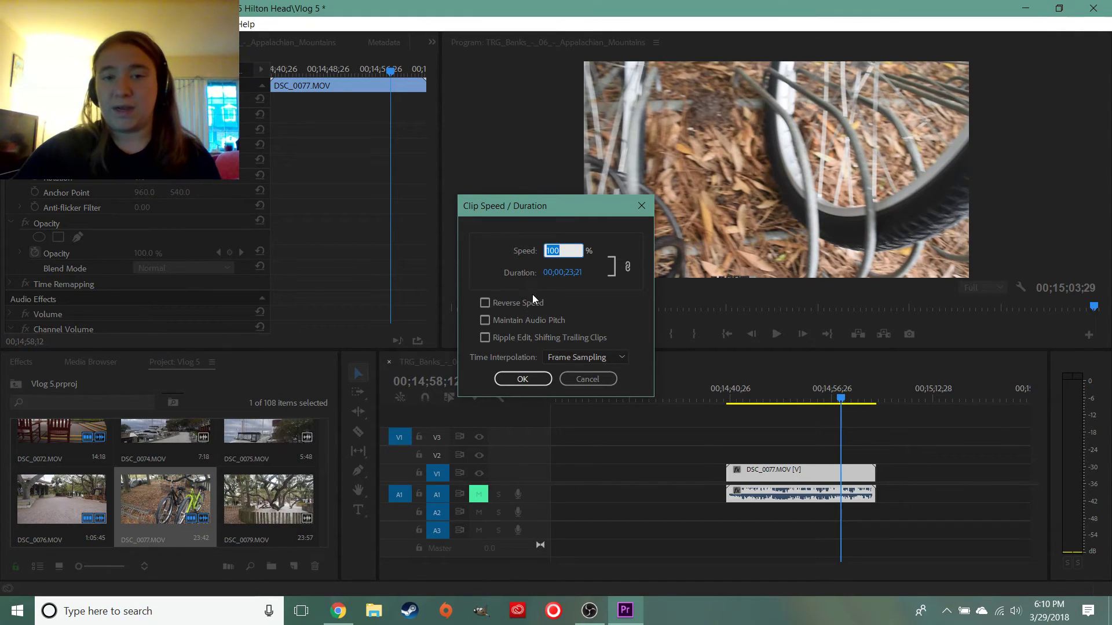
text(200)
key(Return)
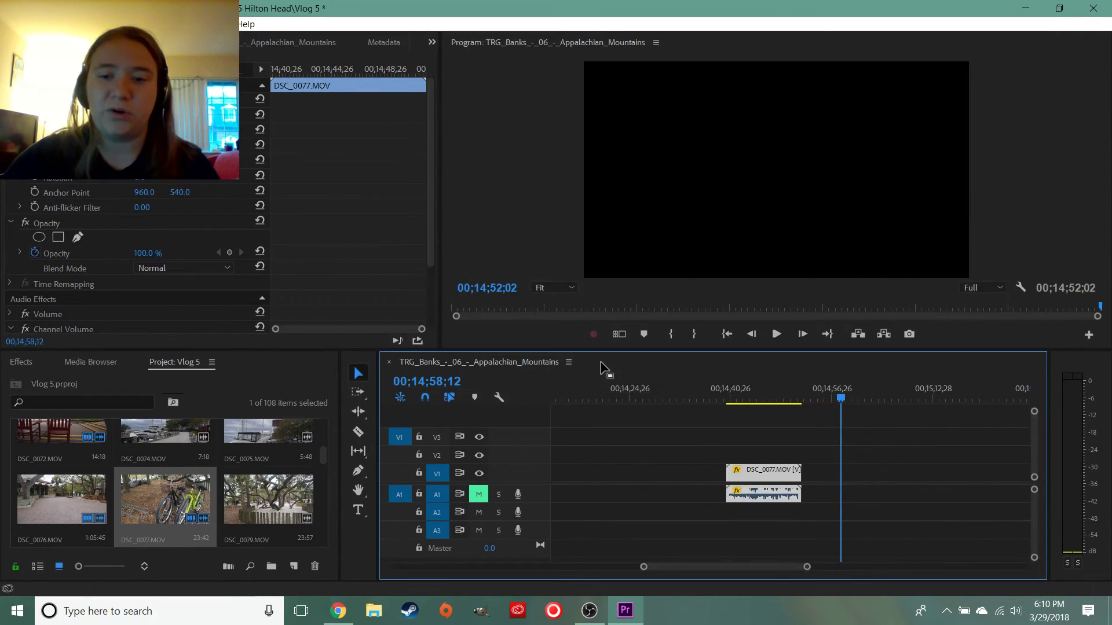
Play the sped-up DSC_0077.MOV copy from its start and undo the speed change
click(730, 400)
key(space)
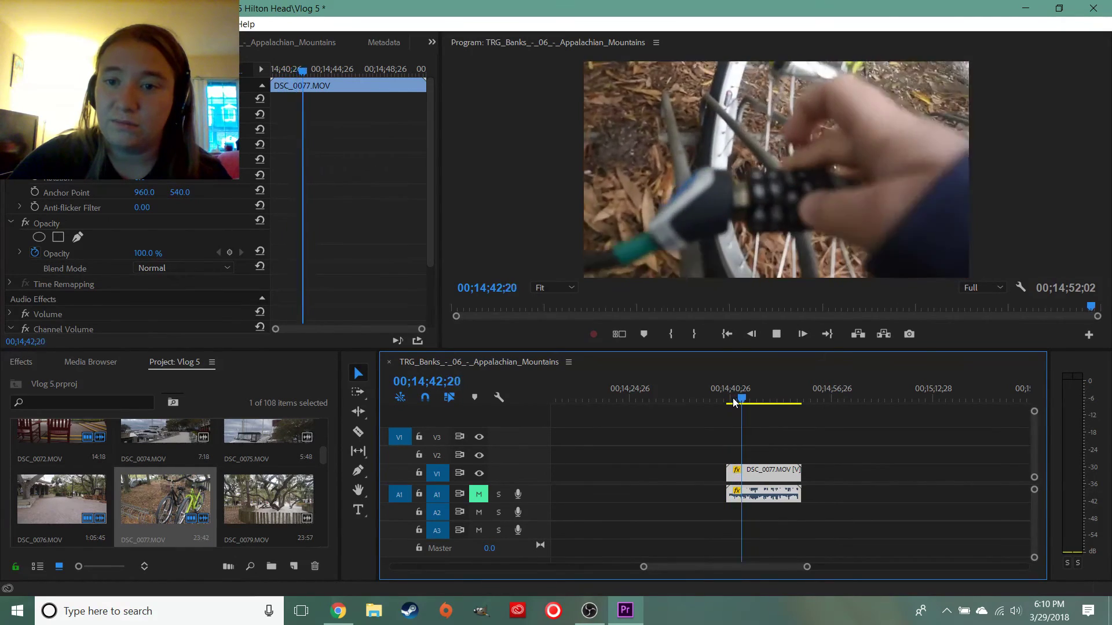
key(space)
key(ctrl+z)
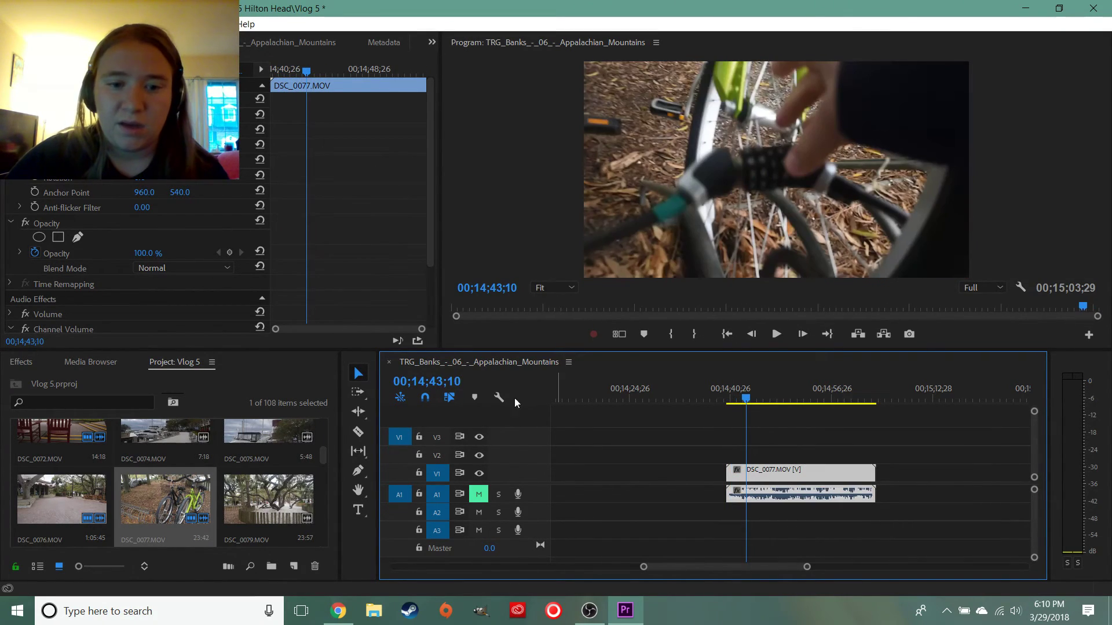
Move the DSC_0077.MOV copy to start at 00;14;33;10 and set the playhead to 00;14;42;18 within it
drag(787, 475, 745, 476)
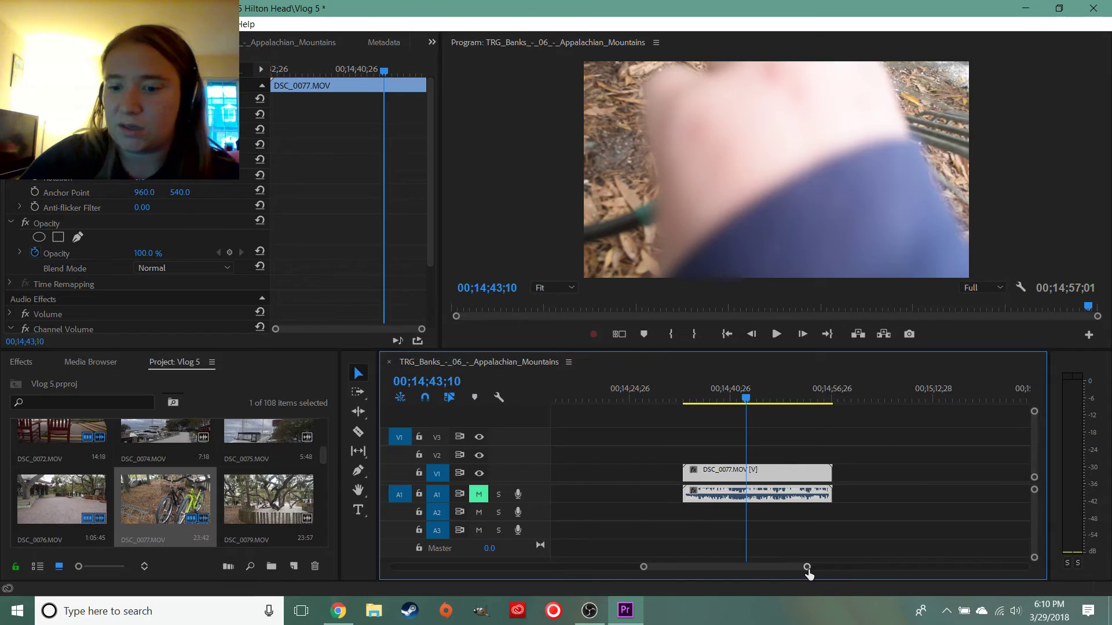
drag(809, 572, 774, 570)
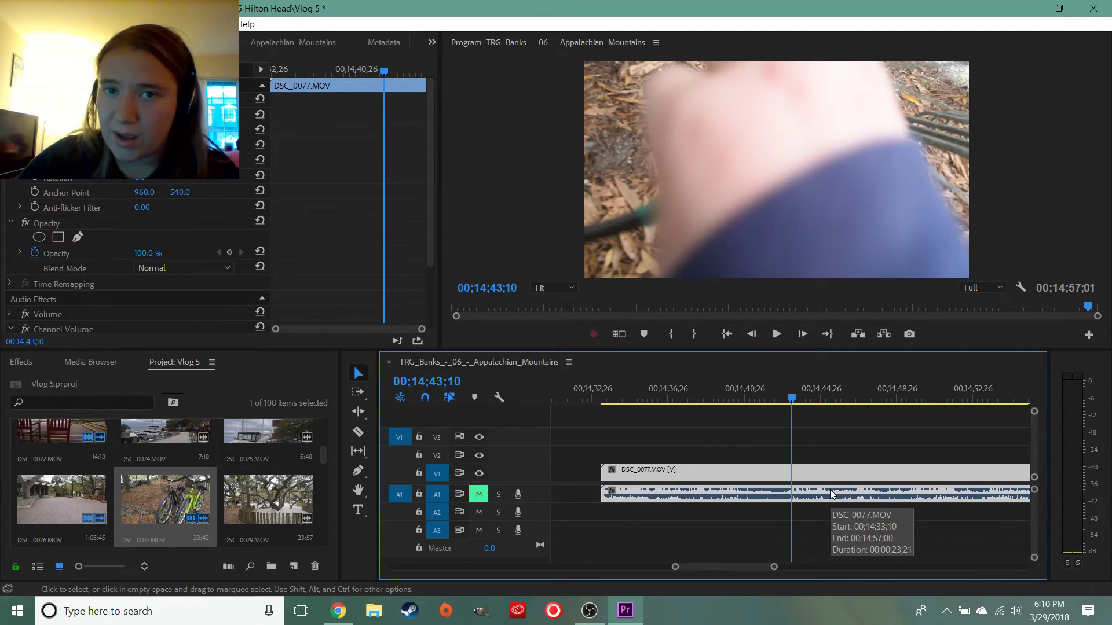
mouse_move(775, 407)
mouse_down()
mouse_move(762, 401)
mouse_move(777, 405)
mouse_up()
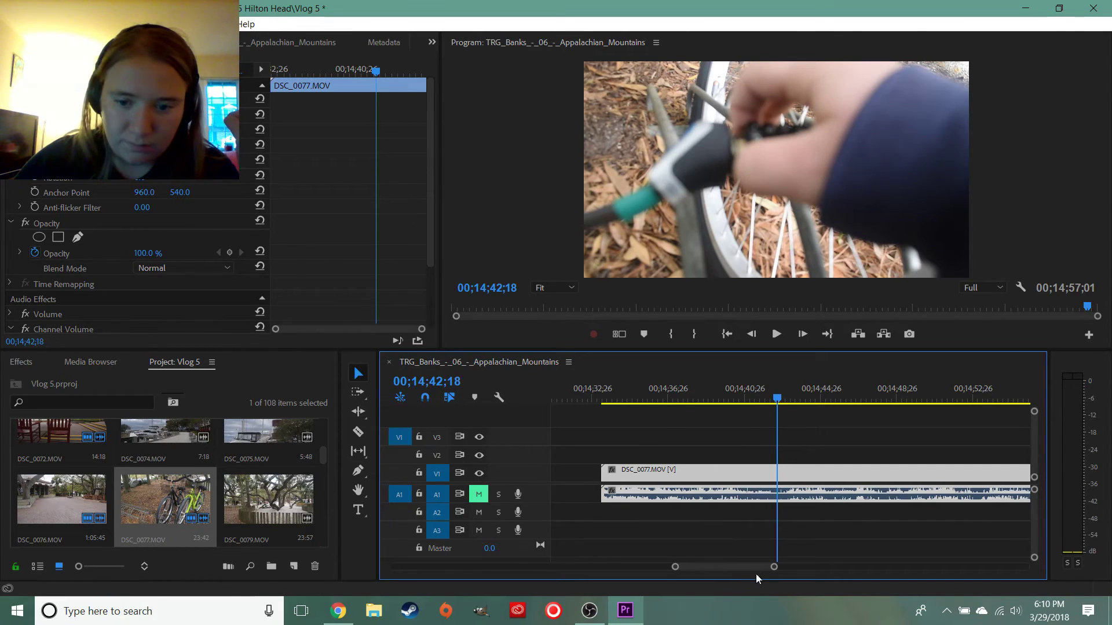
drag(775, 570, 811, 568)
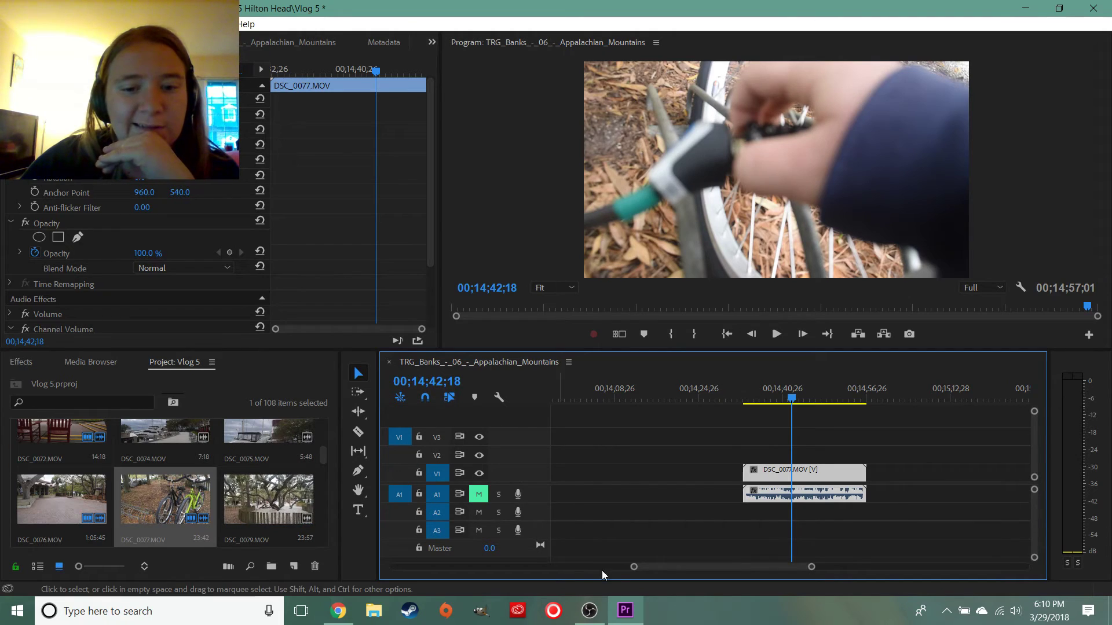
scroll(661, 566, down, 2)
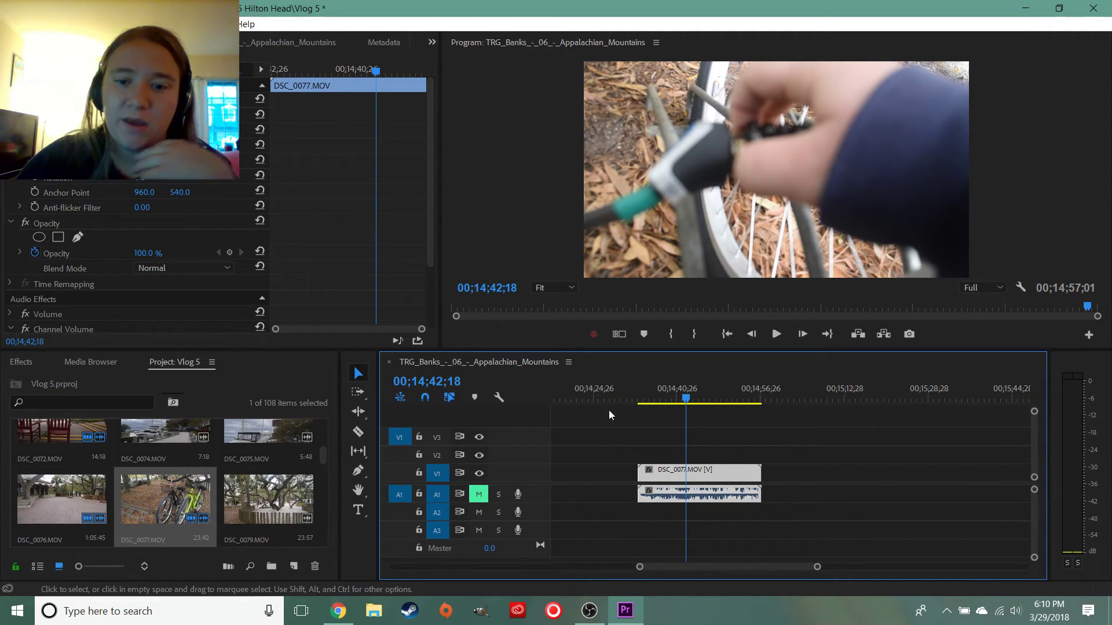
Keyframe the scale of the DSC_0077.MOV copy at 00;14;33;29 and enlarge its picture at 00;14;54;21
drag(686, 398, 639, 405)
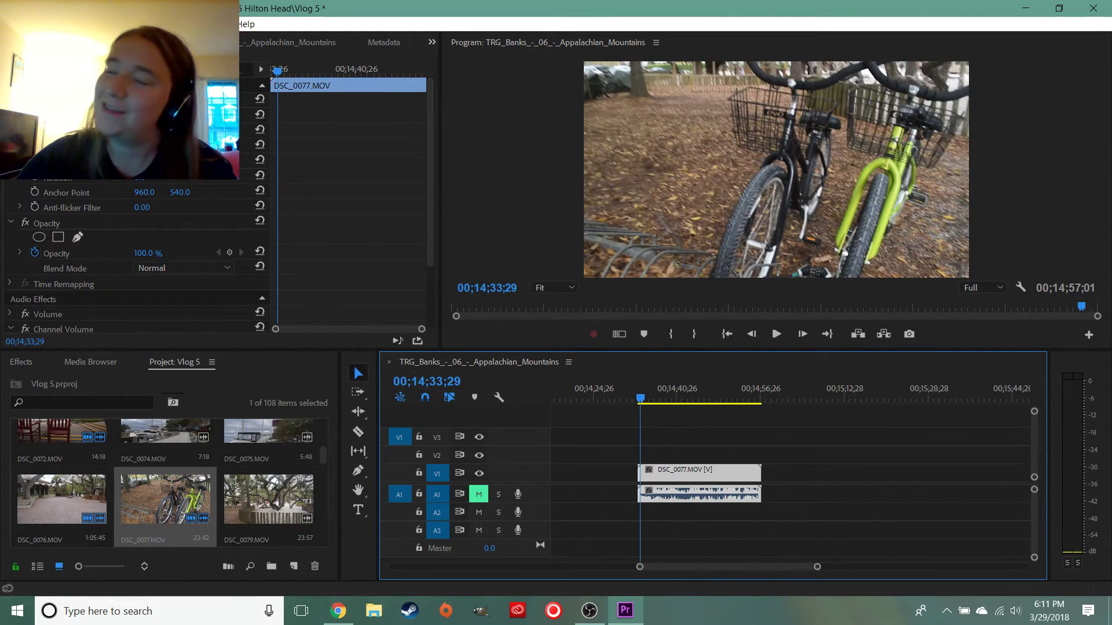
click(35, 131)
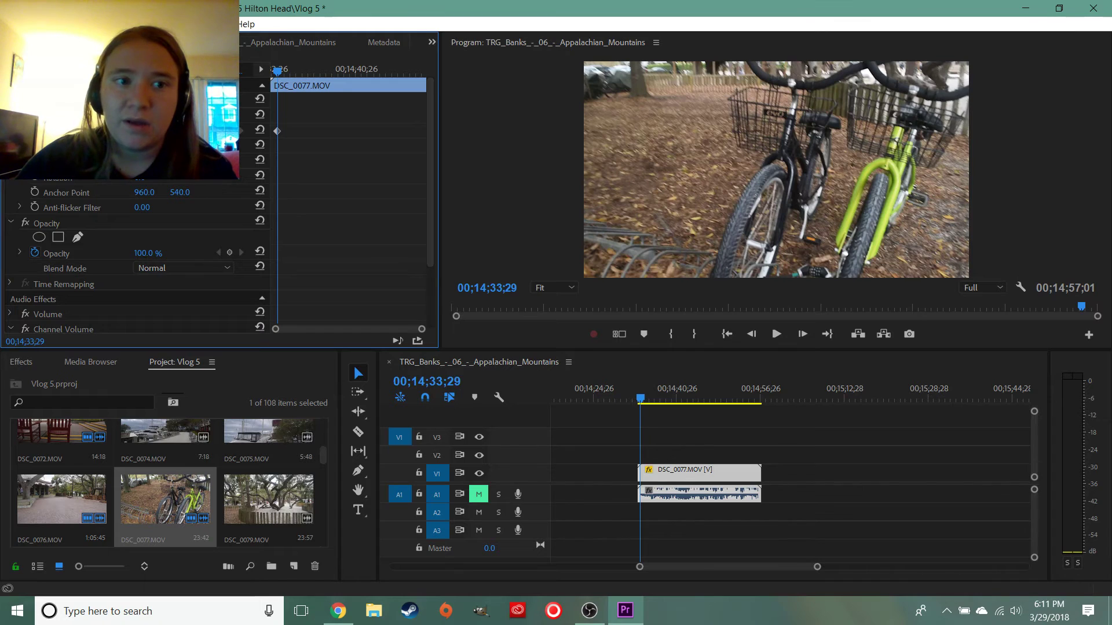
drag(641, 398, 749, 399)
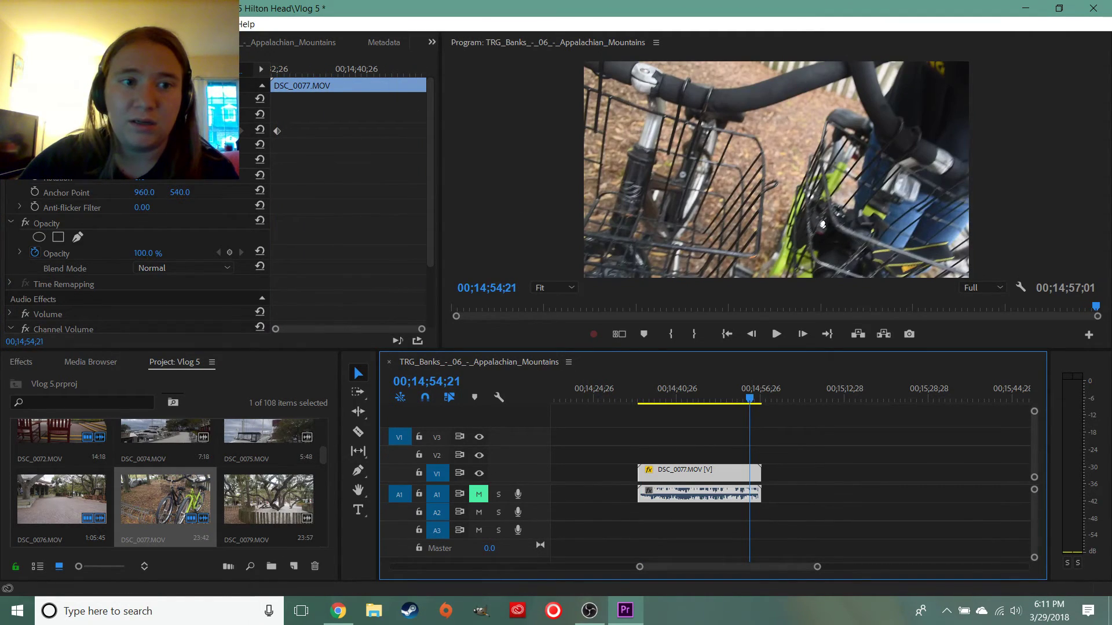
drag(144, 131, 165, 131)
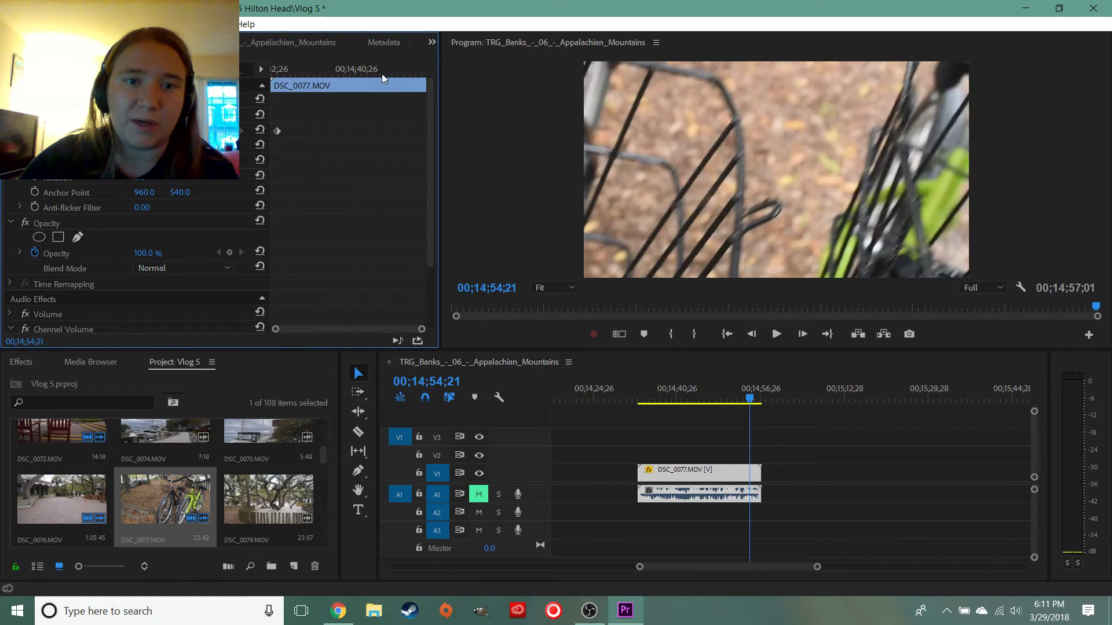
Animate the DSC_0077.MOV copy's position with a keyframe near its start and shifted picture placements at 00;14;50;08 and 00;14;39;11
mouse_move(750, 399)
mouse_down()
mouse_move(638, 402)
mouse_move(747, 401)
mouse_move(648, 426)
mouse_move(654, 433)
mouse_move(761, 428)
mouse_move(670, 440)
mouse_move(616, 432)
mouse_move(729, 406)
mouse_up()
click(229, 115)
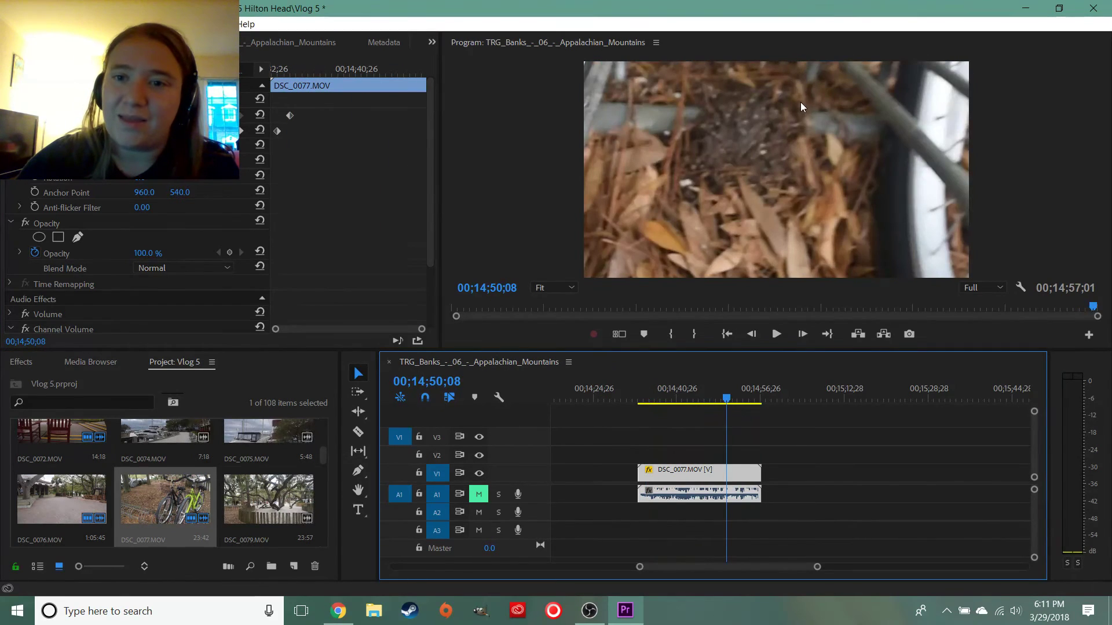
drag(792, 127, 913, 298)
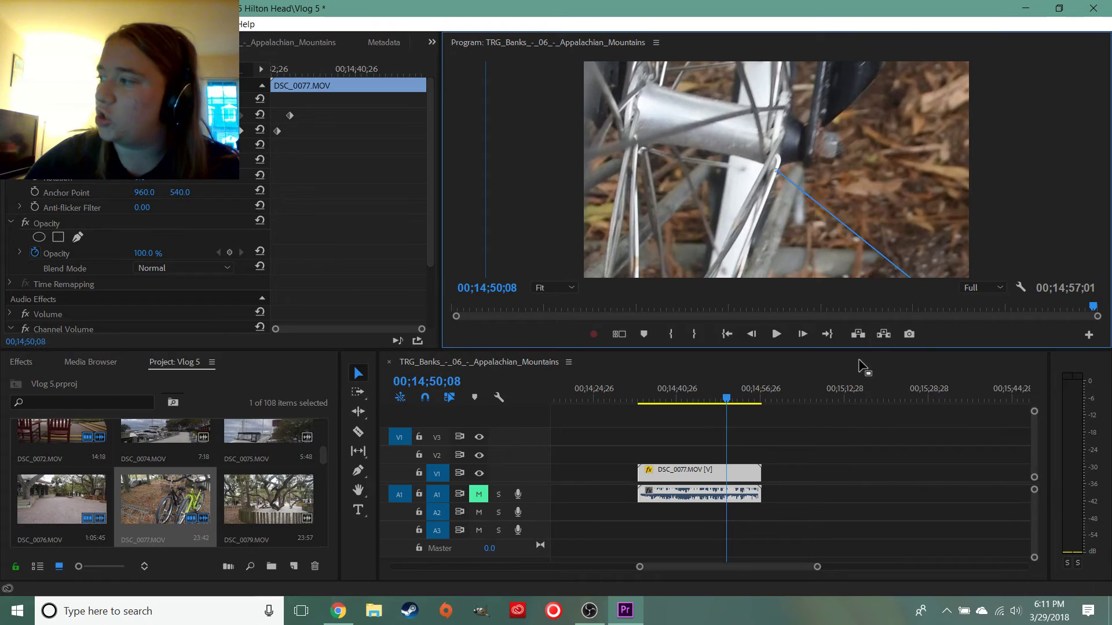
drag(725, 404, 671, 425)
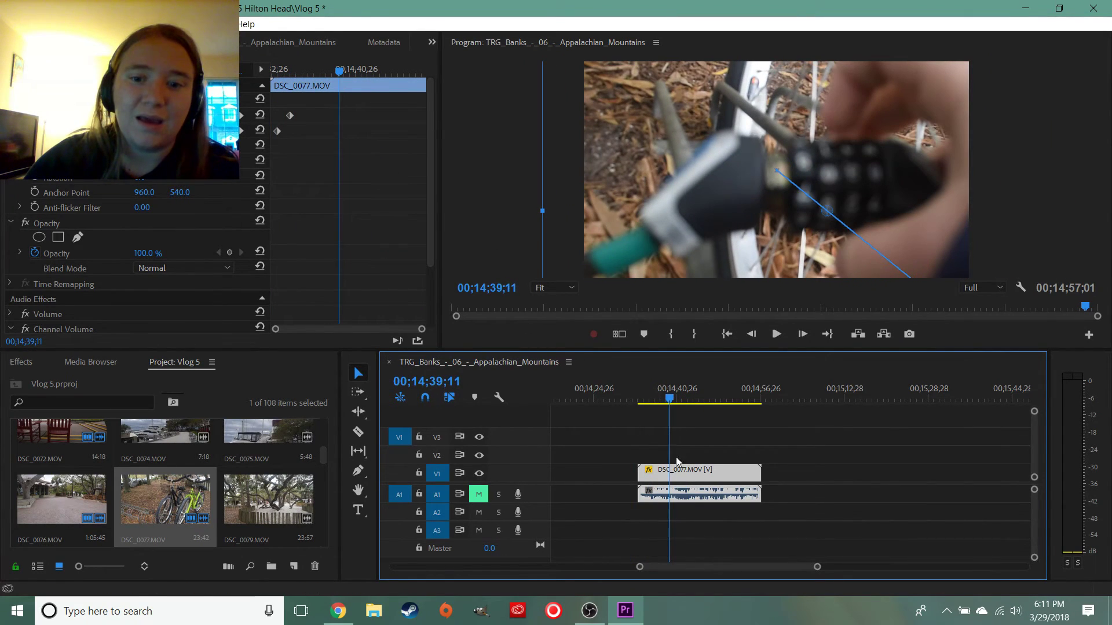
drag(867, 166, 615, 85)
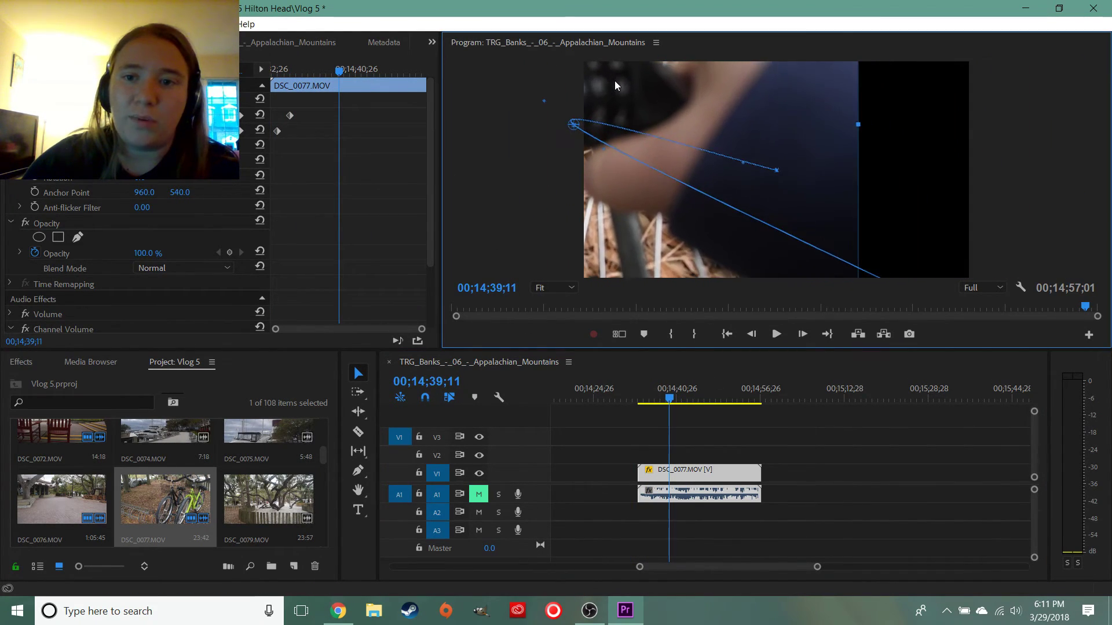
Scrub through the DSC_0077.MOV copy to review its position and scale animation, ending at 00;14;53;26
click(671, 400)
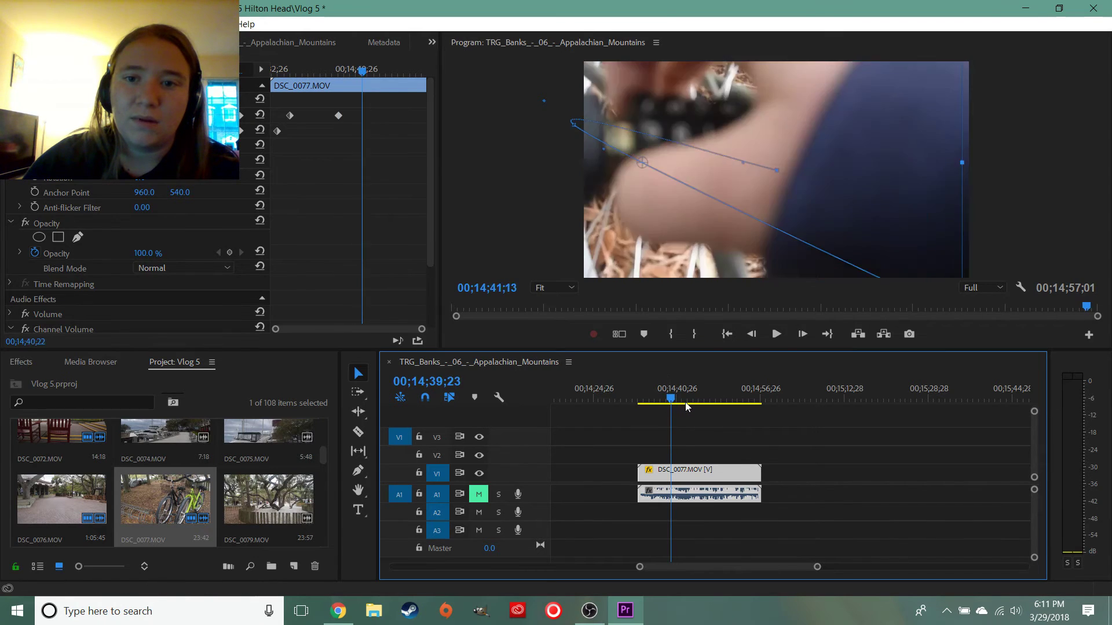
click(716, 420)
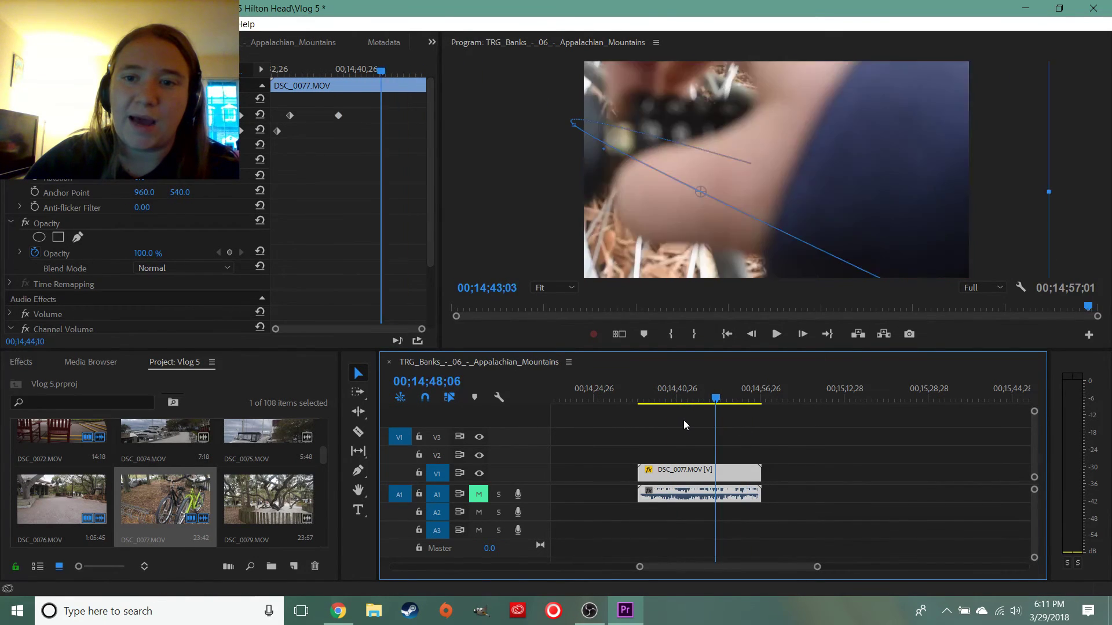
click(638, 413)
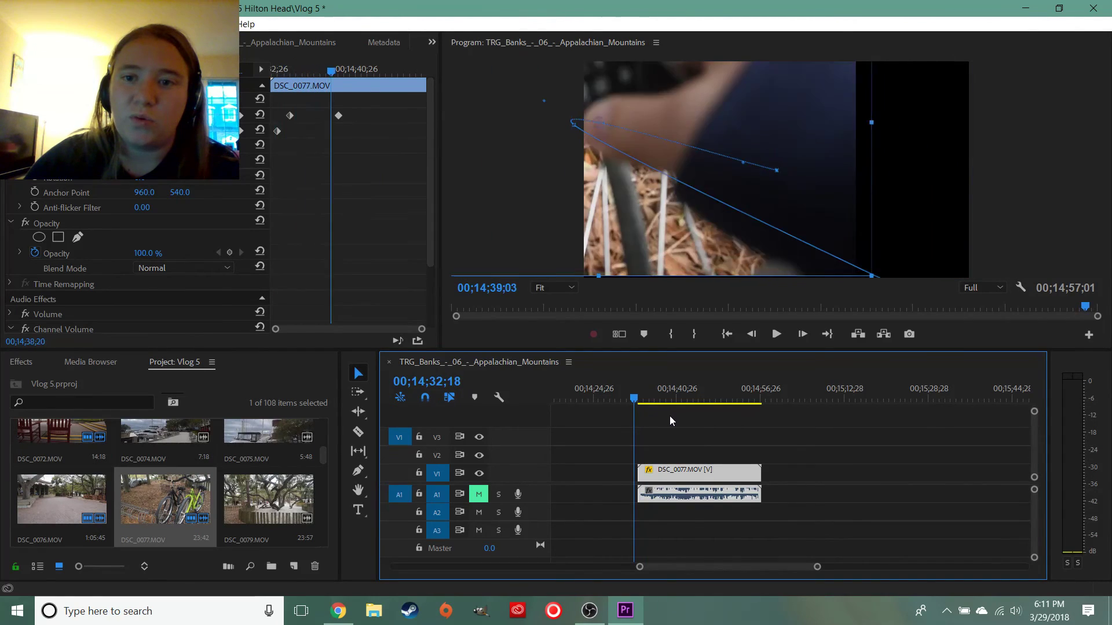
drag(700, 418, 745, 420)
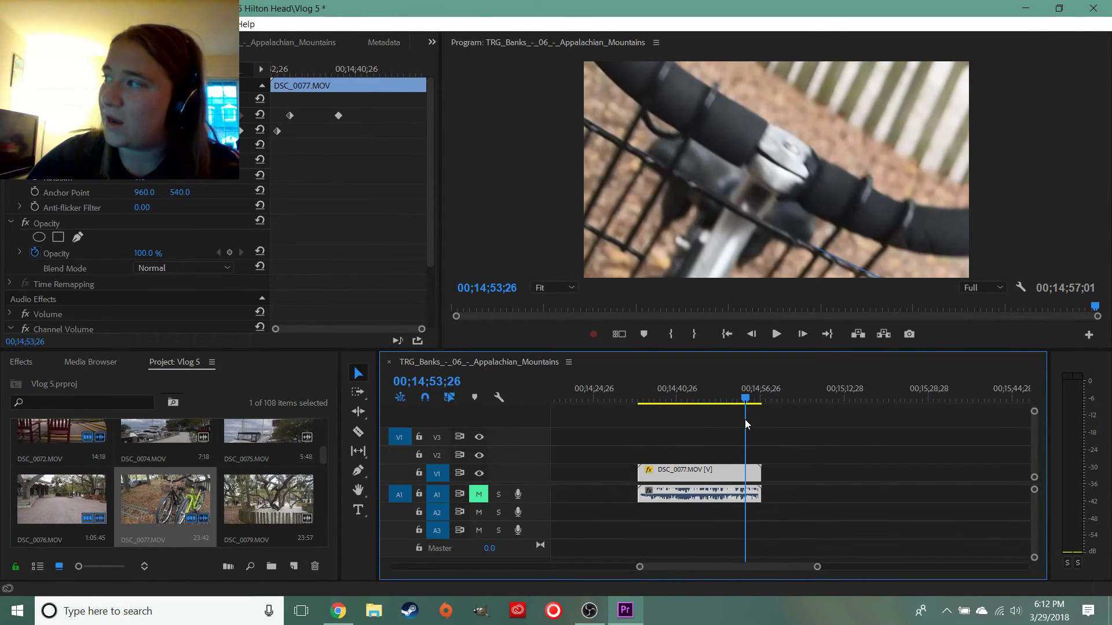
Delete all position and scale keyframes from the DSC_0077.MOV copy
click(262, 221)
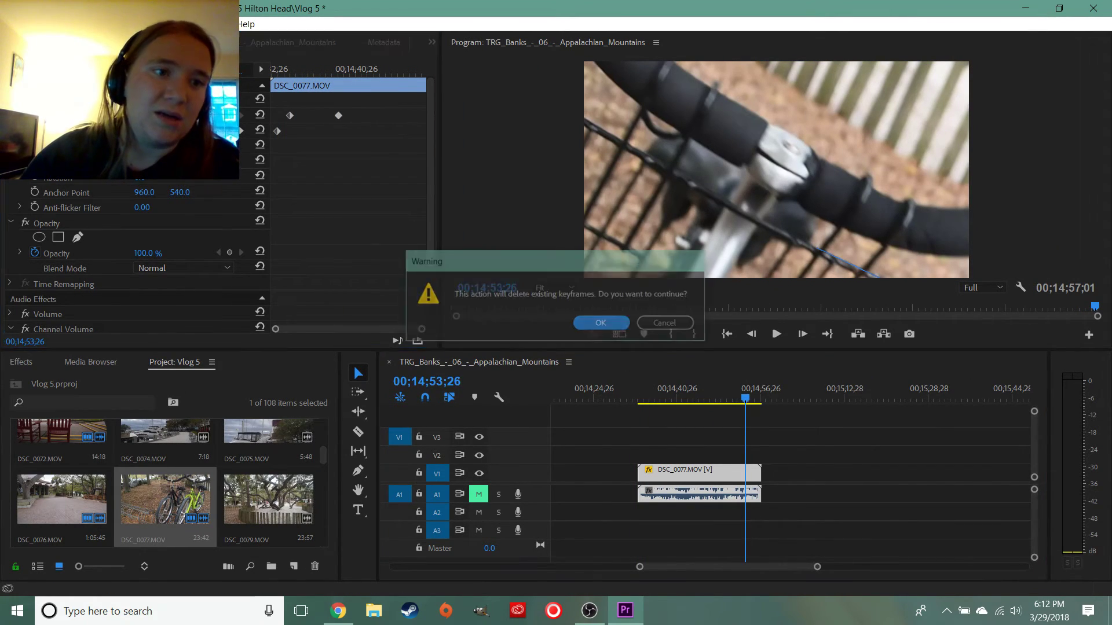
click(585, 323)
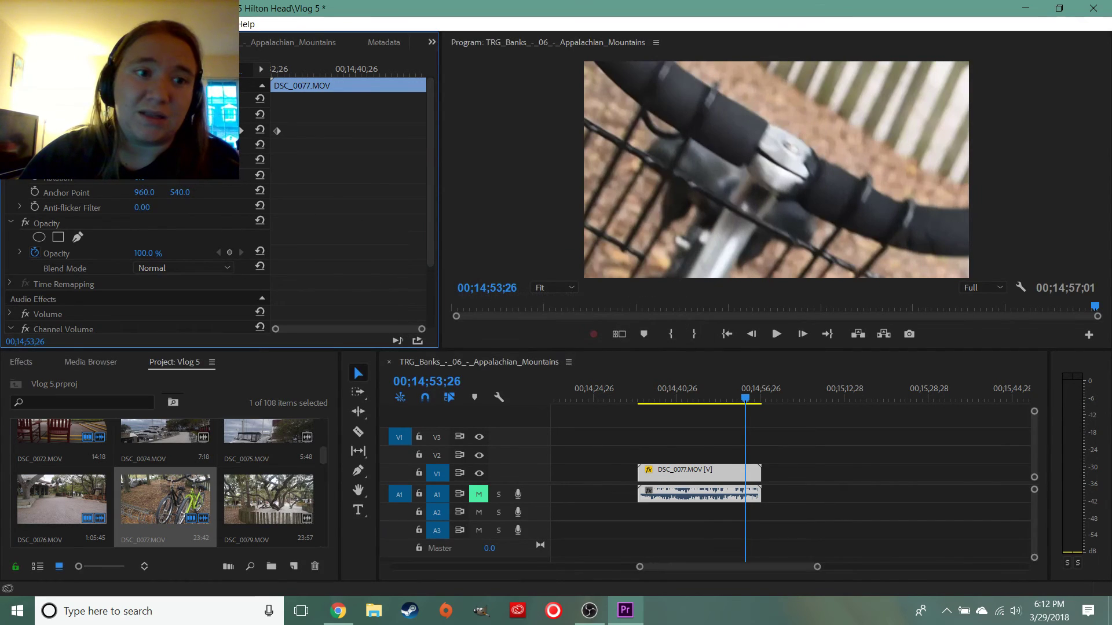
click(260, 221)
click(599, 324)
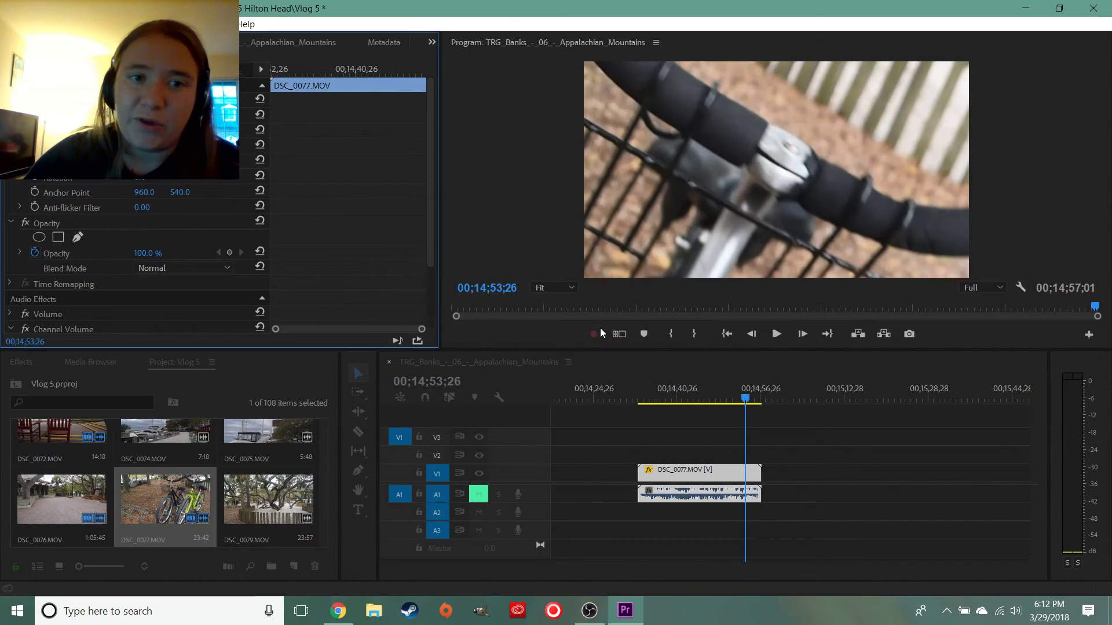
Place DSC_0079.MOV in the sequence directly after the DSC_0077.MOV copy on V1 and A1
click(29, 359)
click(183, 371)
drag(293, 503, 765, 478)
Apply a Cross Dissolve video transition at the cut between DSC_0077.MOV and DSC_0079.MOV, accepting repeated frames
click(29, 363)
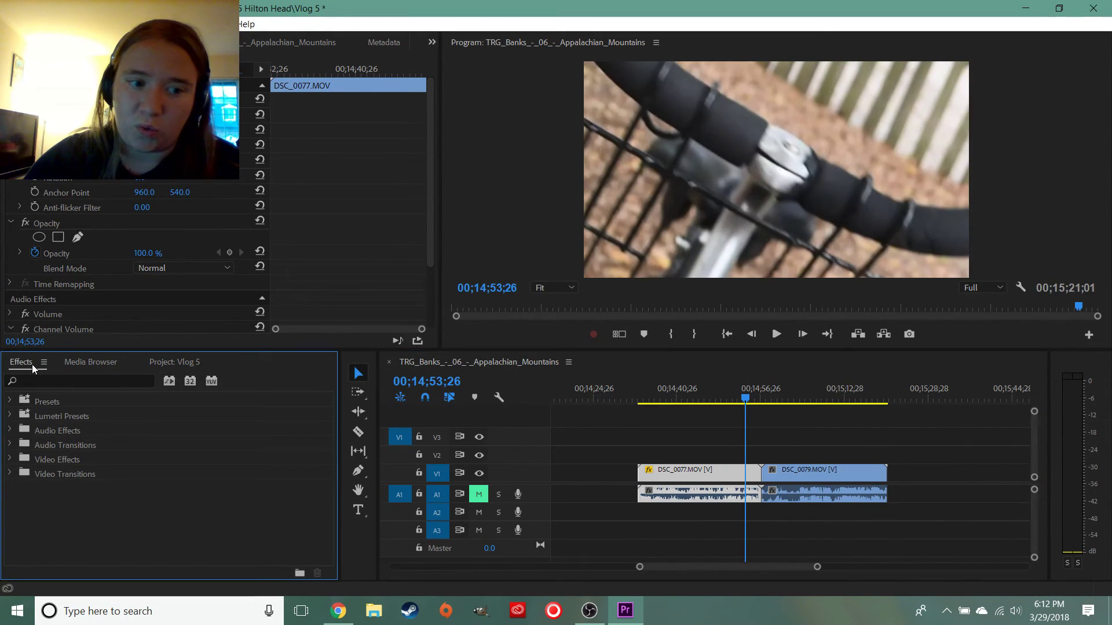
click(11, 474)
scroll(105, 462, down, 1)
click(18, 473)
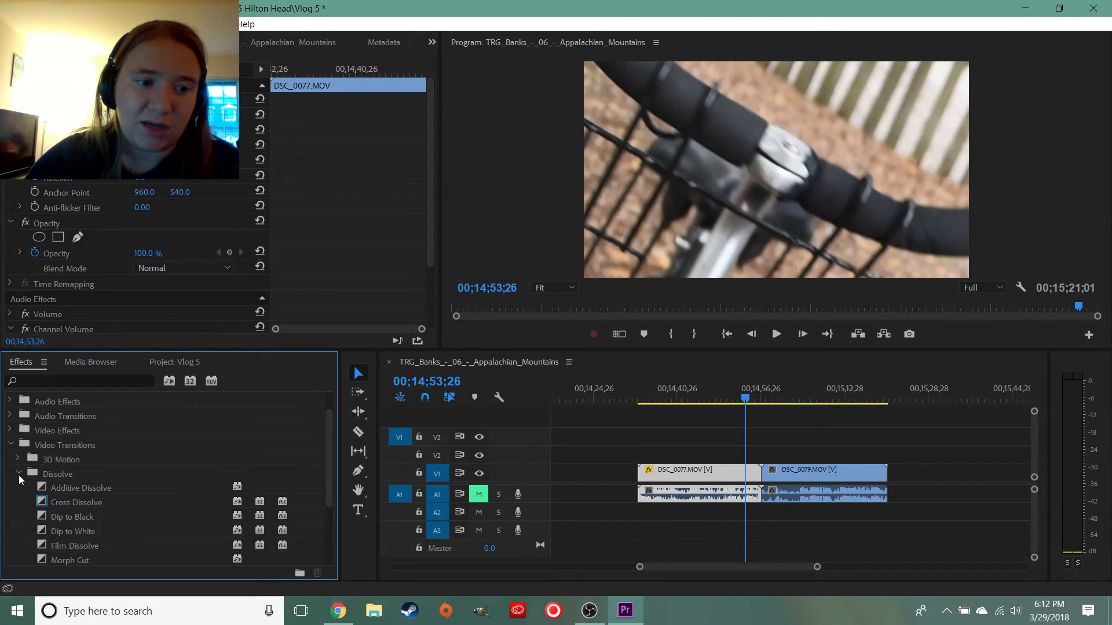
drag(100, 508, 763, 470)
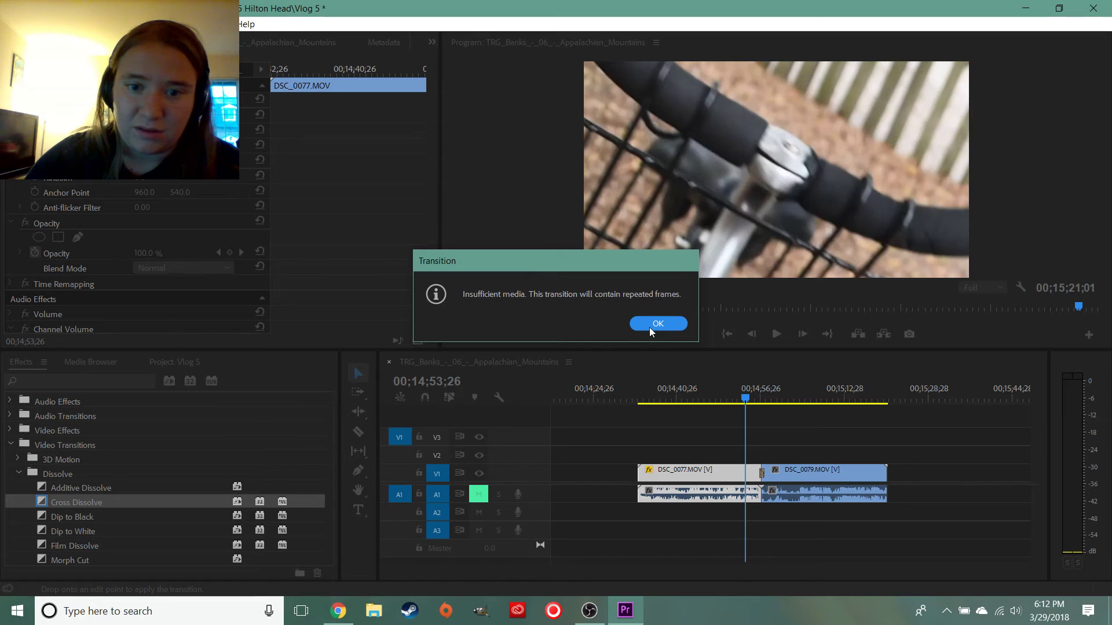
click(657, 323)
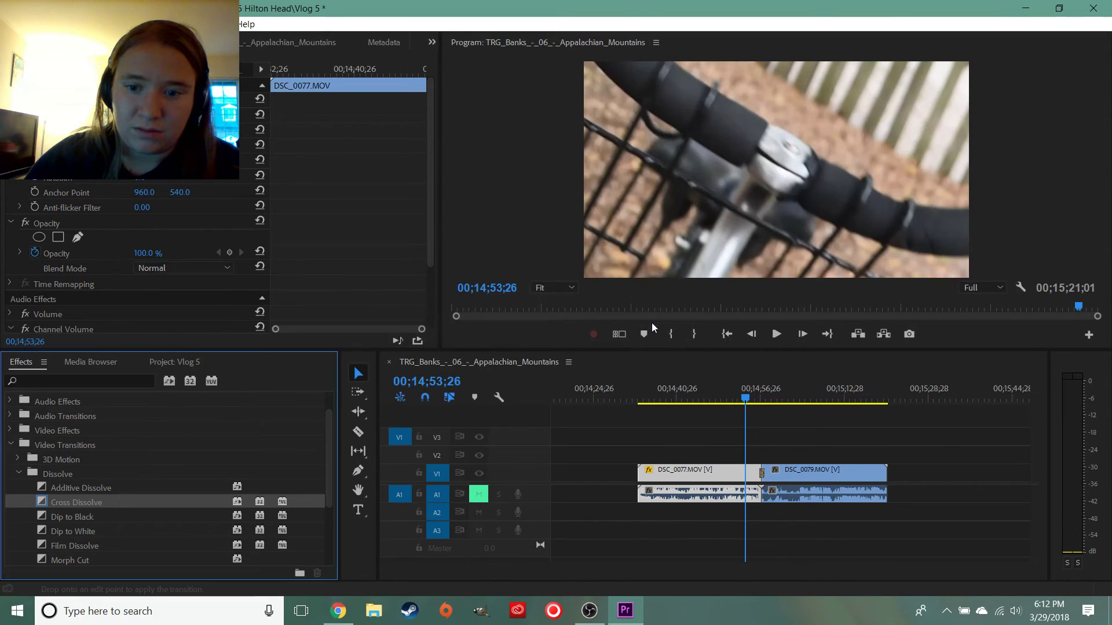
Play across the Cross Dissolve from 00;14;56;14 and remove the transition from the cut
drag(746, 404, 760, 410)
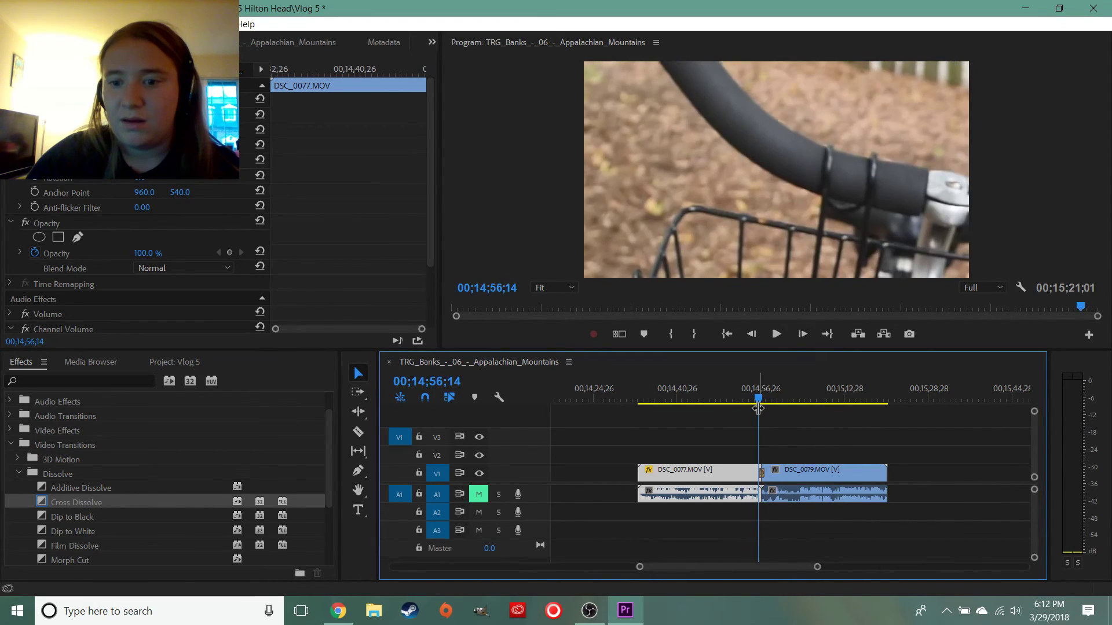
key(space)
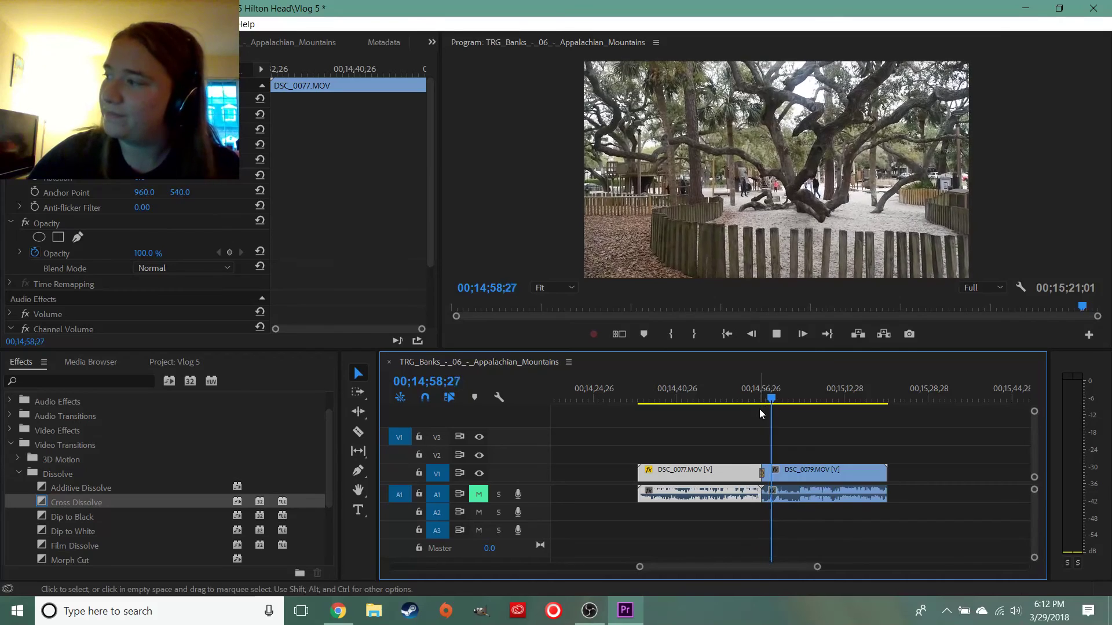
key(space)
click(762, 471)
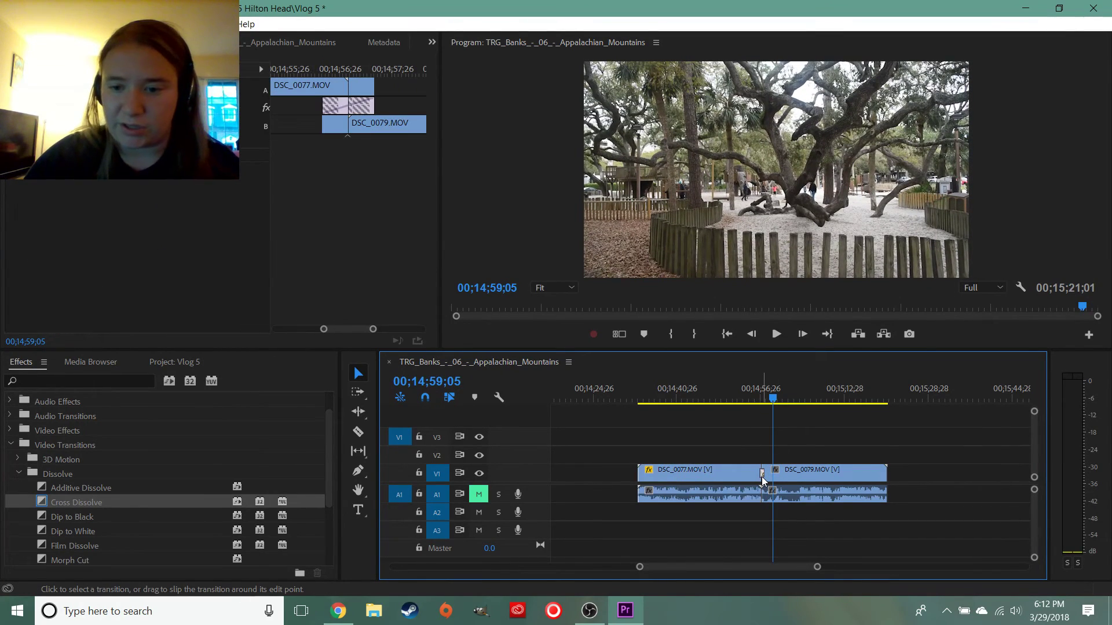
click(724, 538)
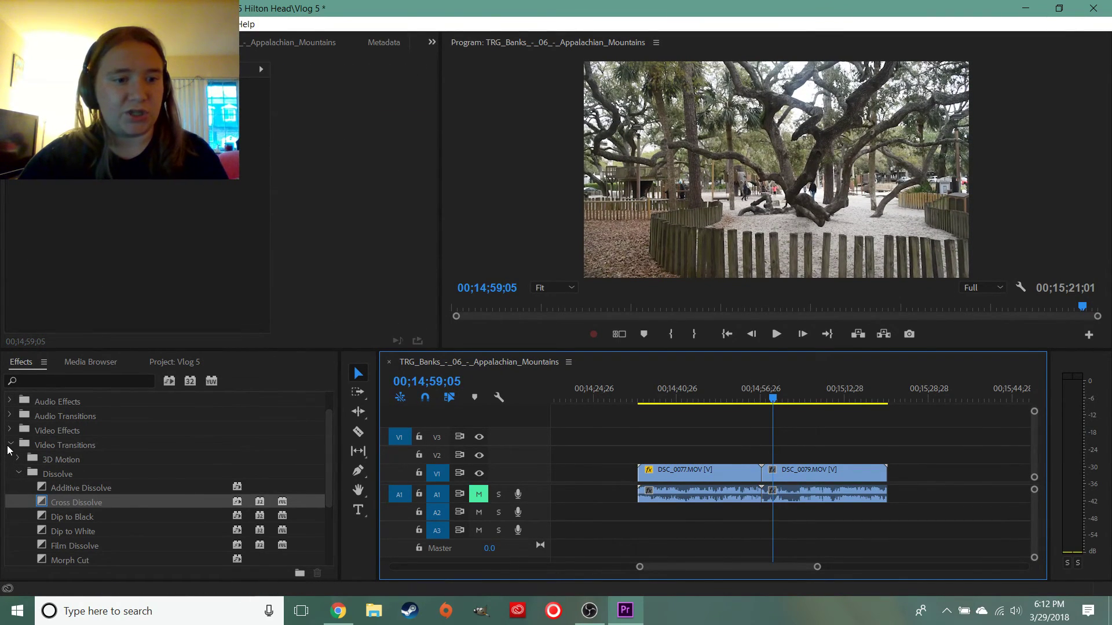
Apply an Exponential Fade to the end of DSC_0079.MOV's audio and Constant Power at the audio cut between the two clips
click(9, 445)
click(10, 445)
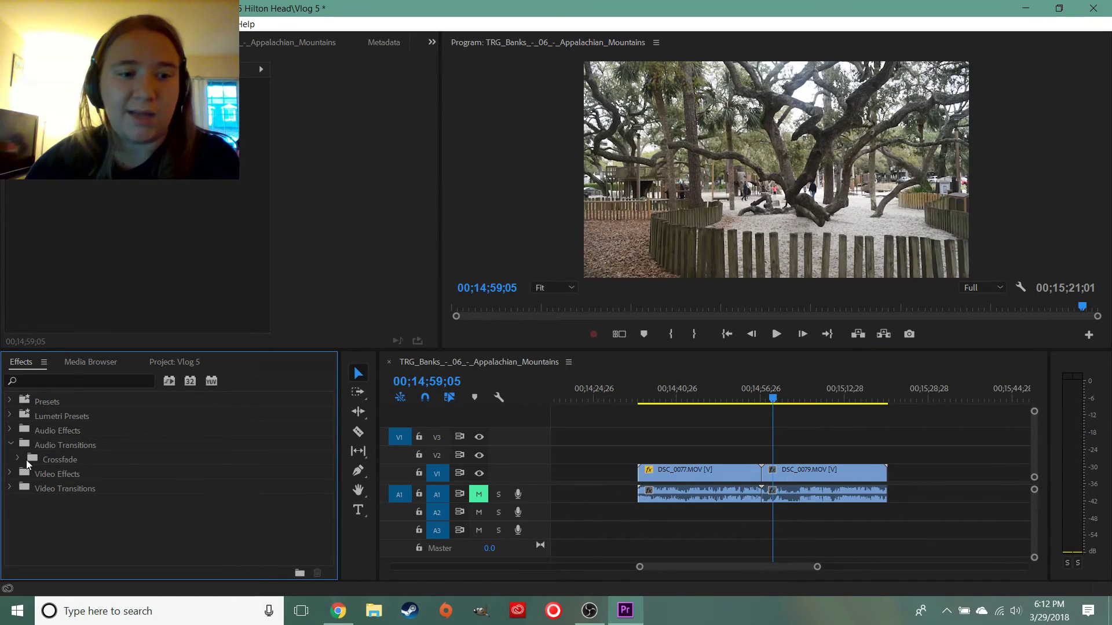
click(18, 459)
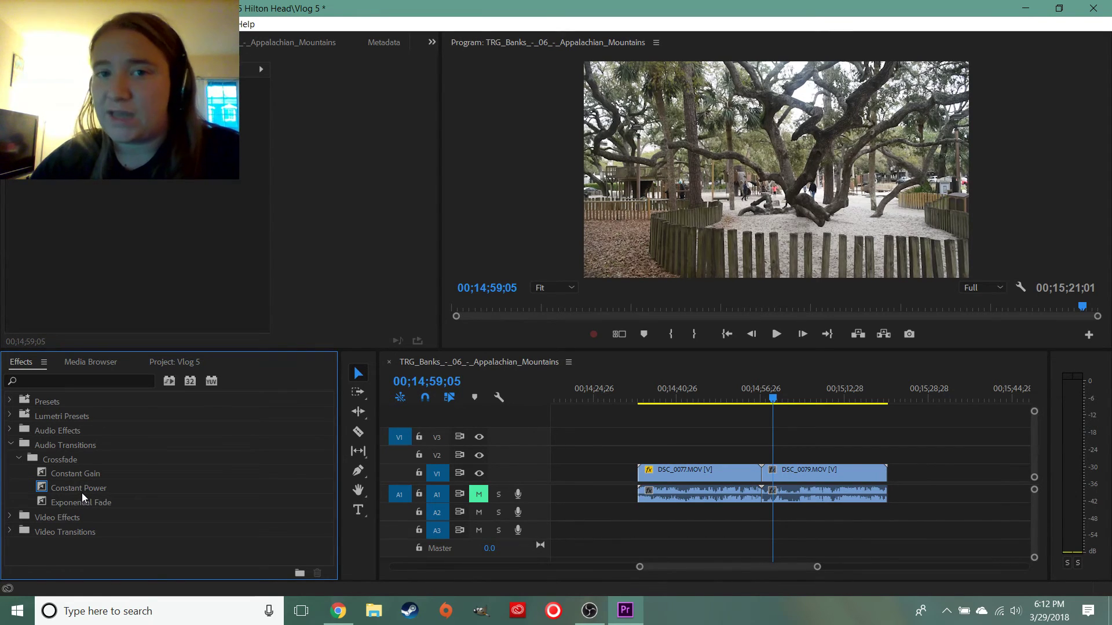
mouse_move(72, 499)
mouse_down()
mouse_move(915, 488)
mouse_move(886, 496)
mouse_up()
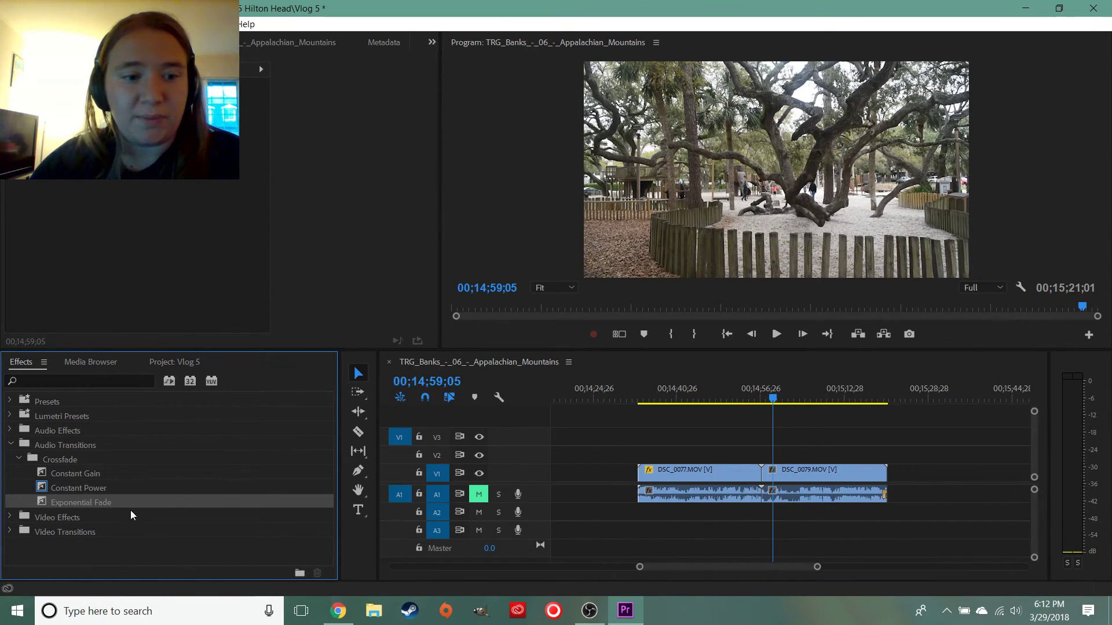
drag(87, 492, 762, 502)
Play the audio crossfade from 00;14;55;11 with track A1 unmuted, muting the track again during playback
drag(773, 399, 752, 398)
click(480, 494)
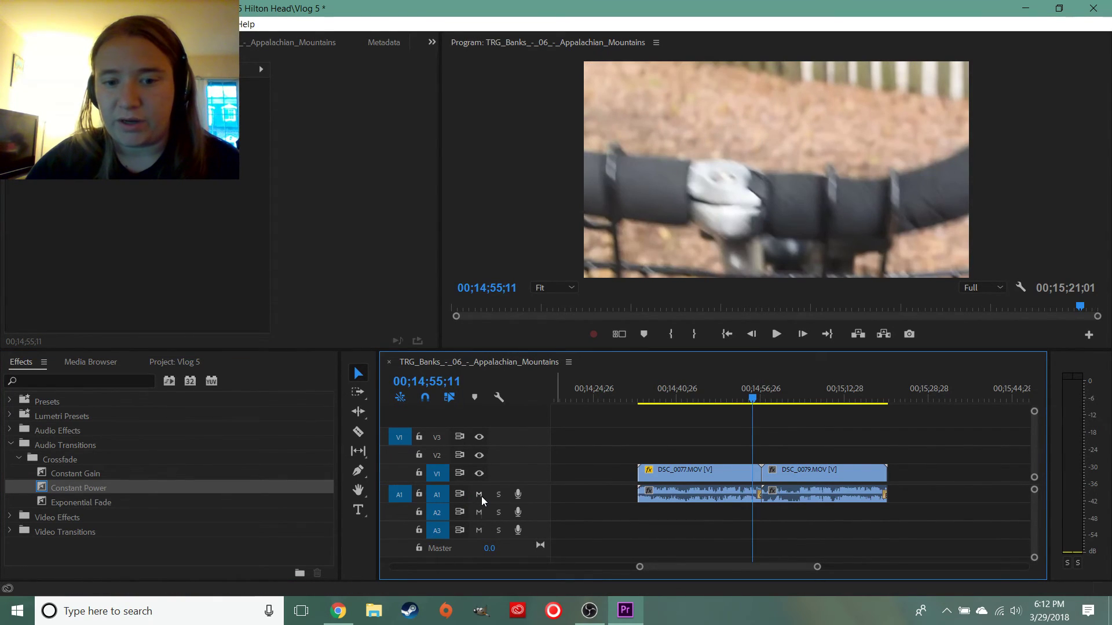
key(space)
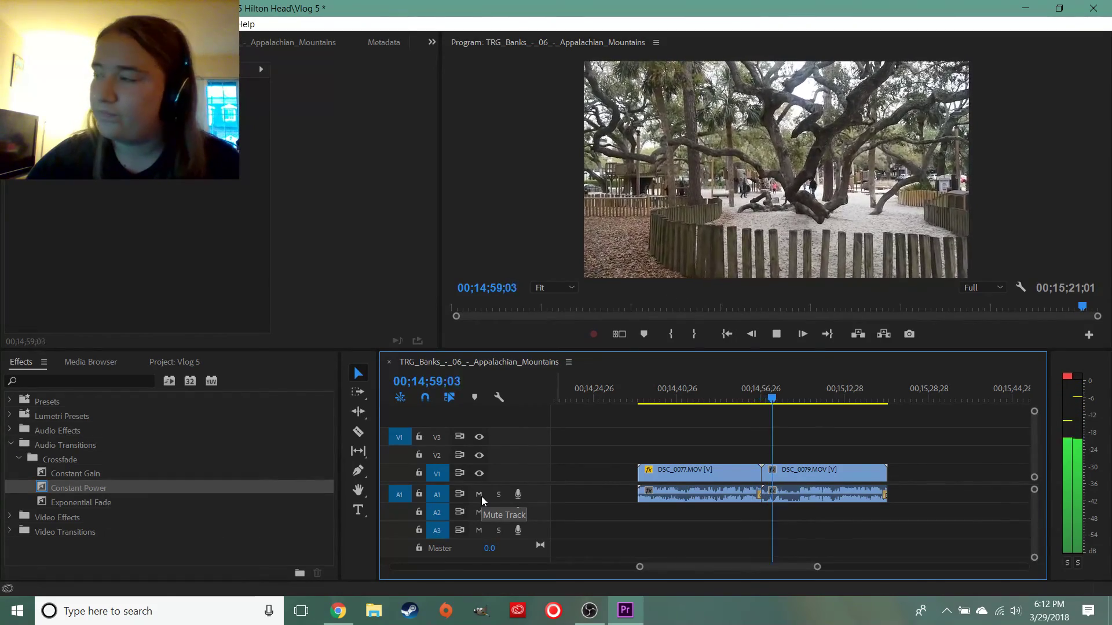
click(481, 496)
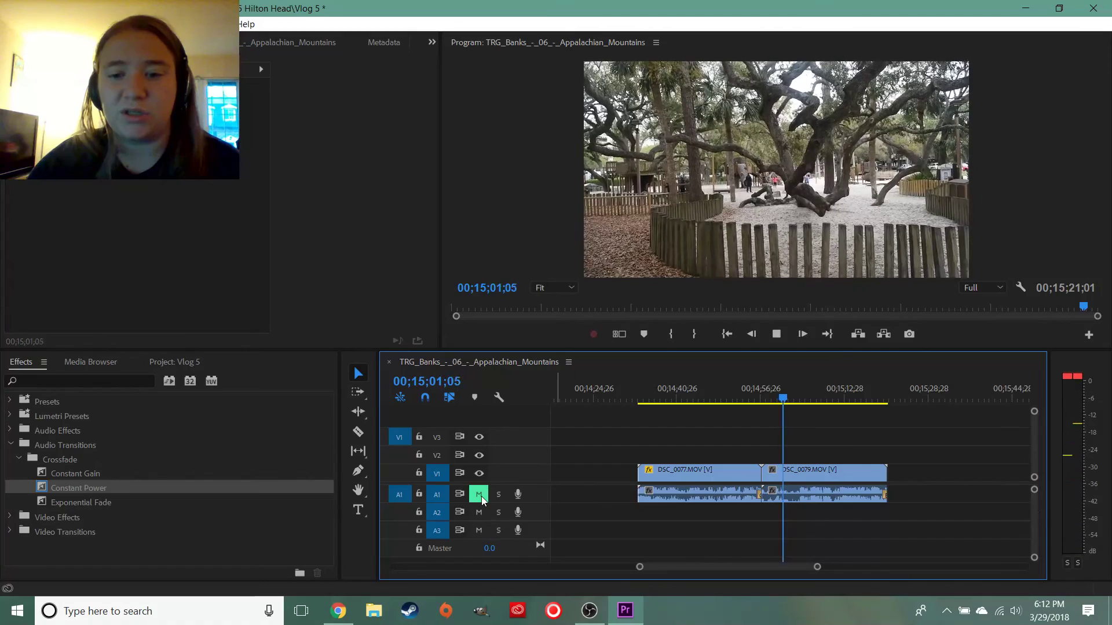
key(space)
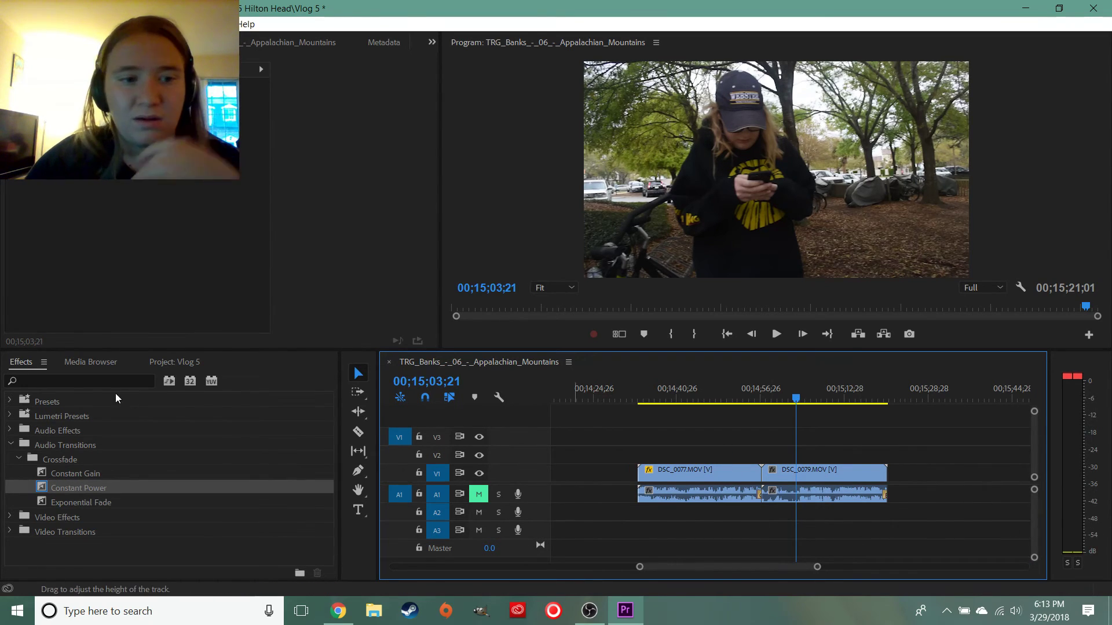
click(180, 364)
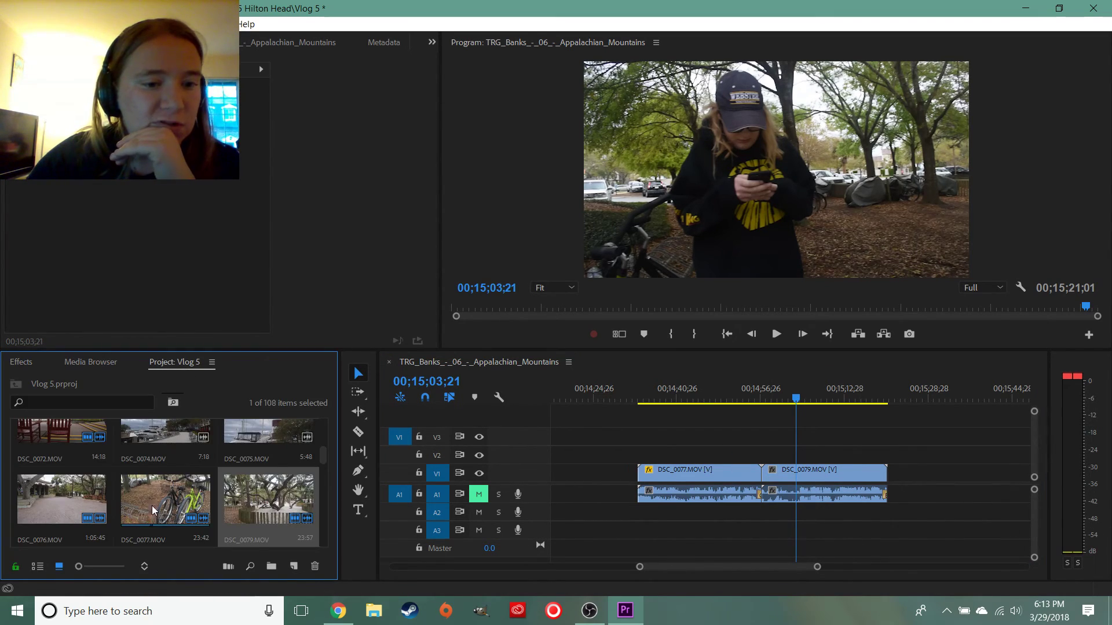
scroll(165, 506, down, 4)
scroll(165, 506, down, 6)
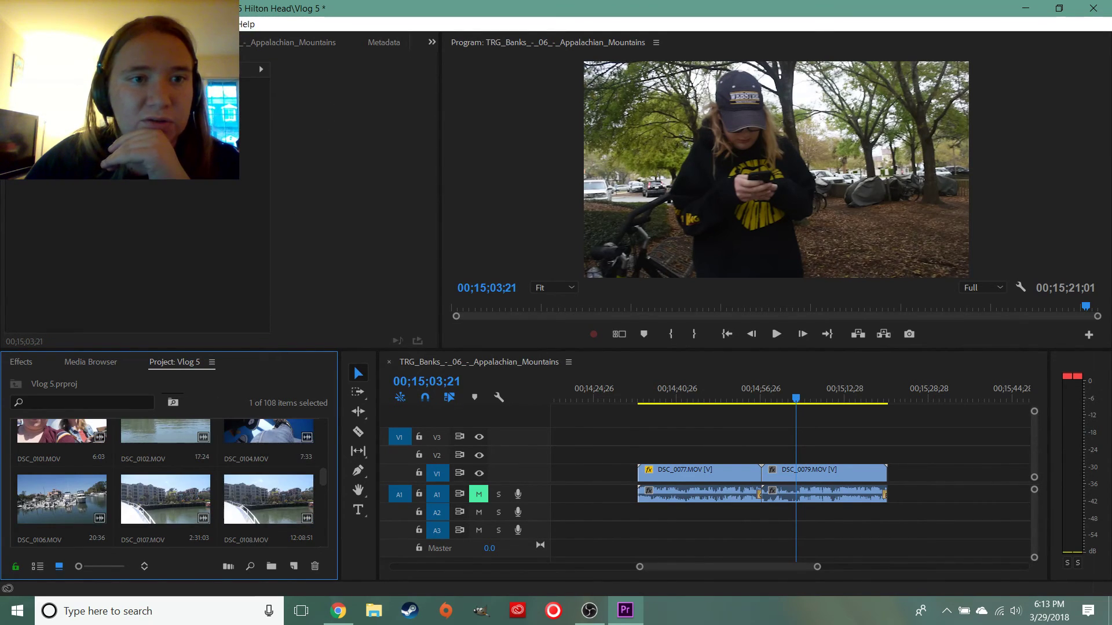
Switch to the Titles workspace and create a new 1920 × 1080 title named Title 04
click(220, 24)
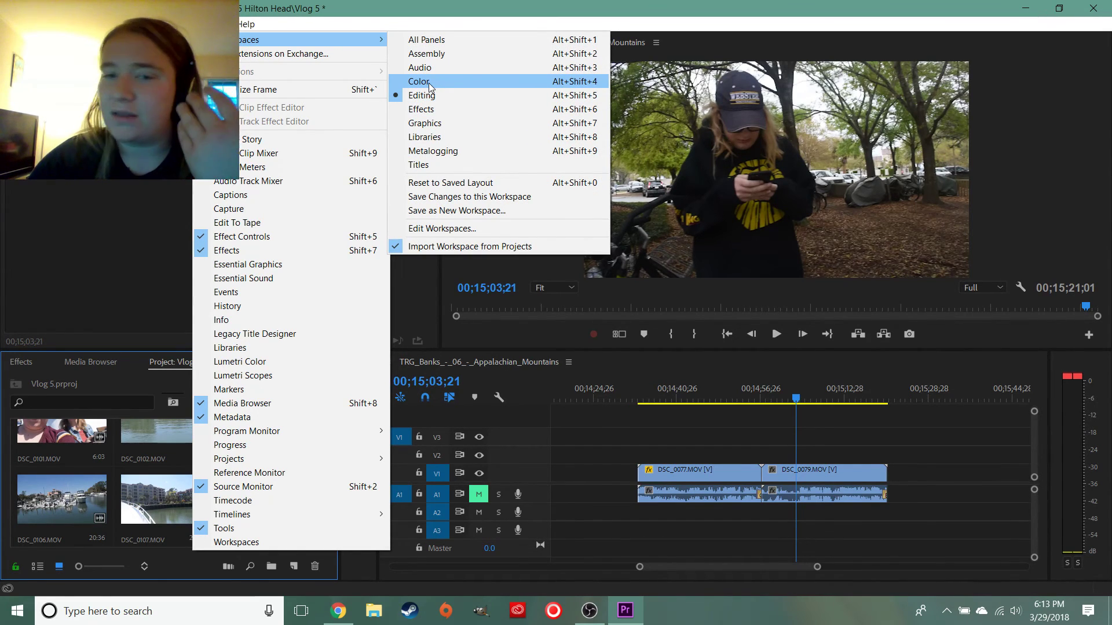
click(446, 165)
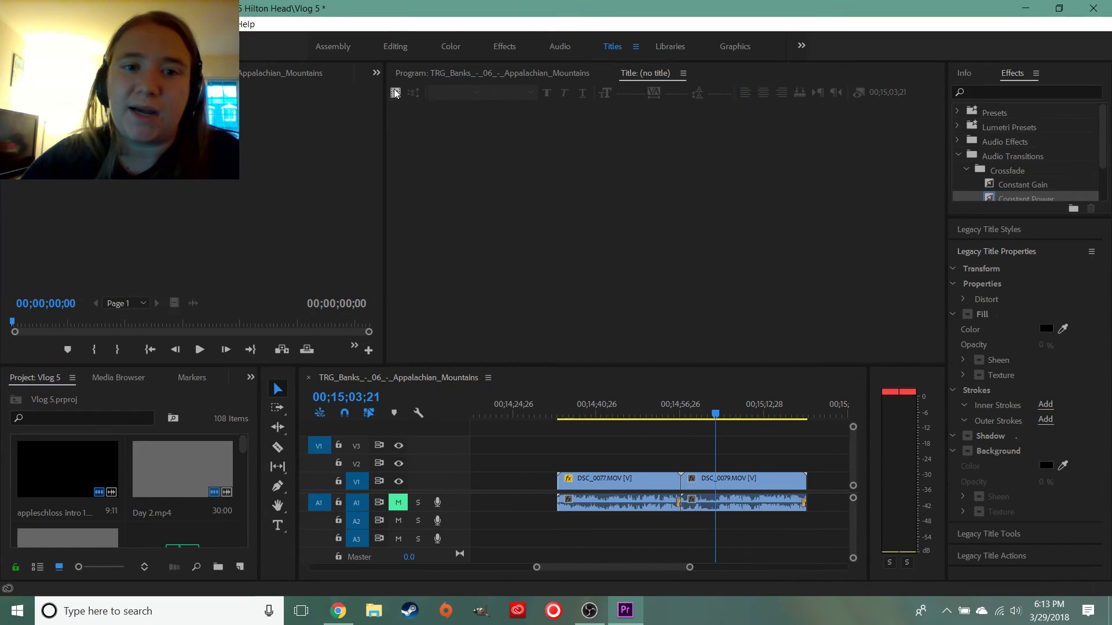
click(395, 93)
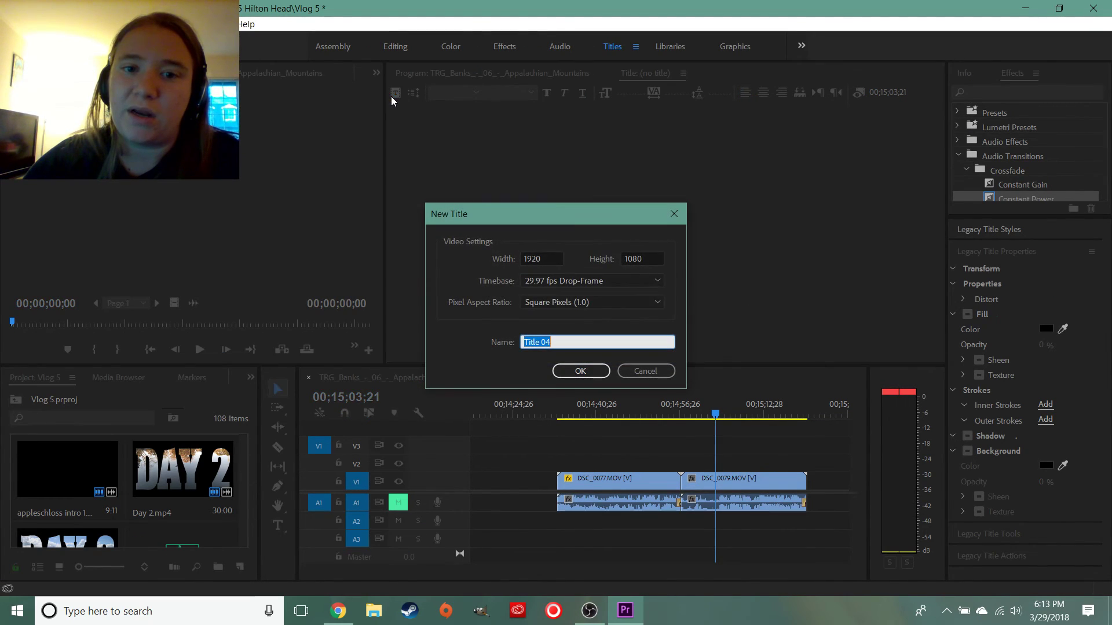
click(581, 371)
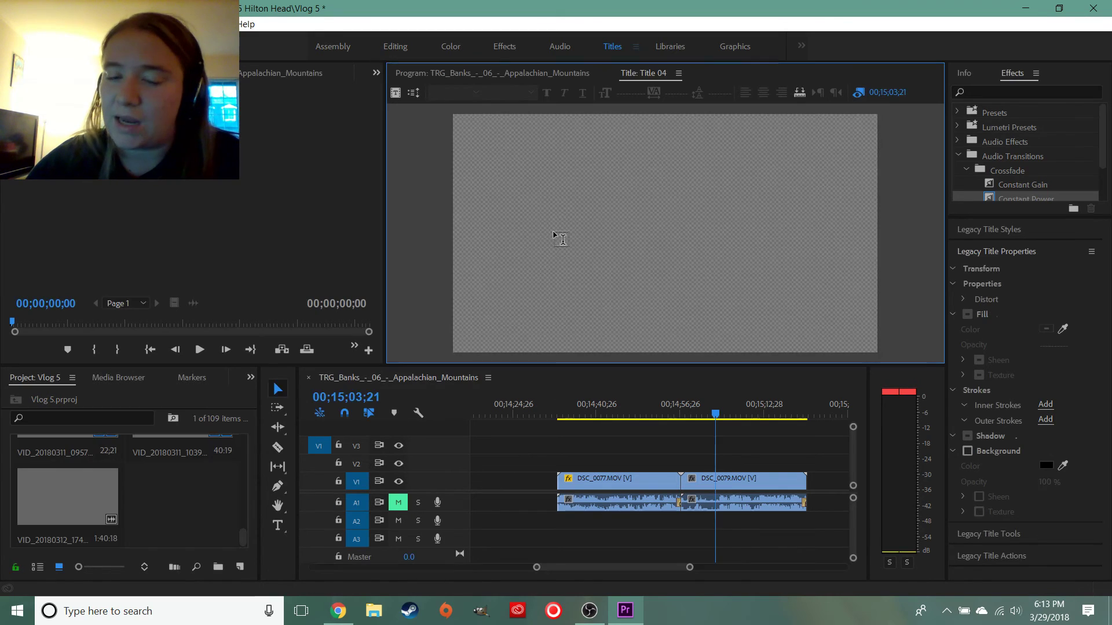
Draw a text box about 1271 wide and 670 high across the middle of the frame and enter "Hello everyone"
drag(744, 296, 803, 316)
text(H)
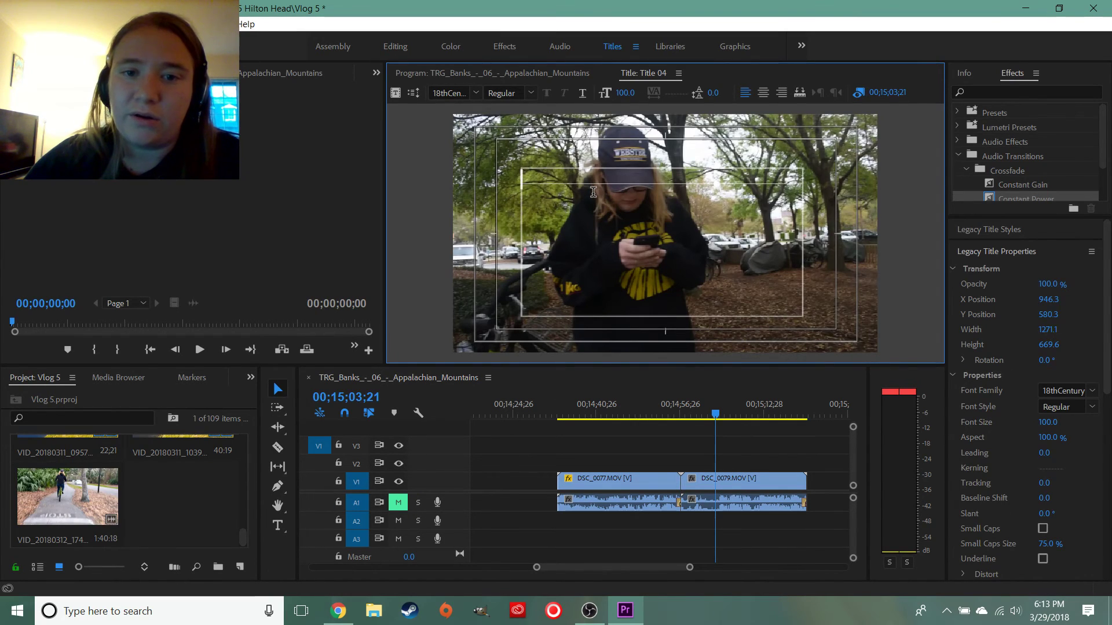
text(ello )
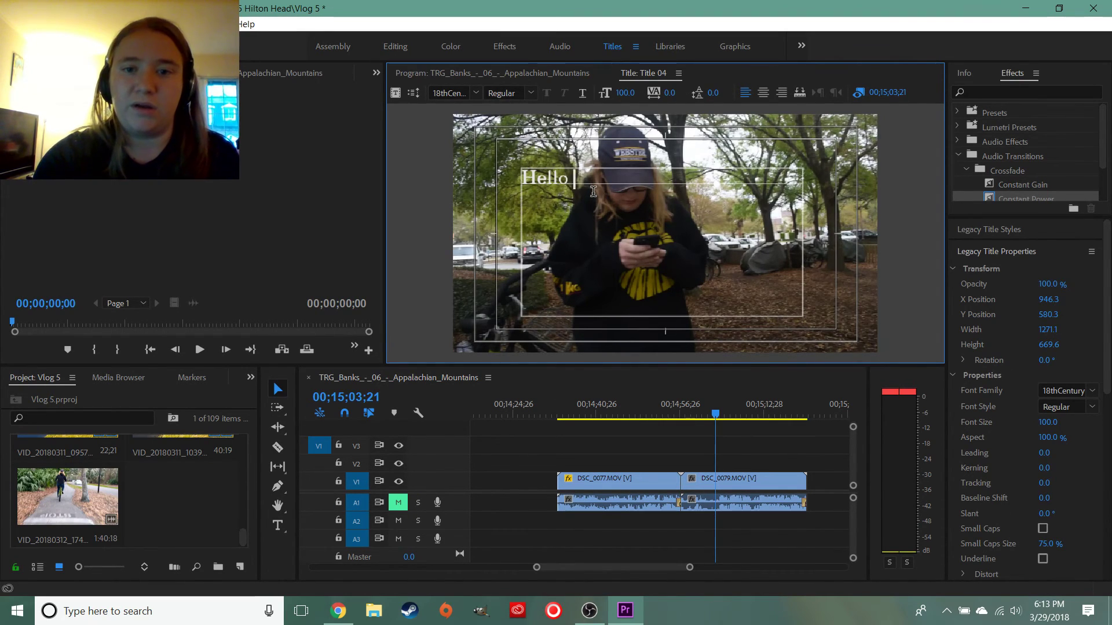
text(evveryone)
key(BackSpace)
key(BackSpace)
key(BackSpace)
key(BackSpace)
key(BackSpace)
key(BackSpace)
key(BackSpace)
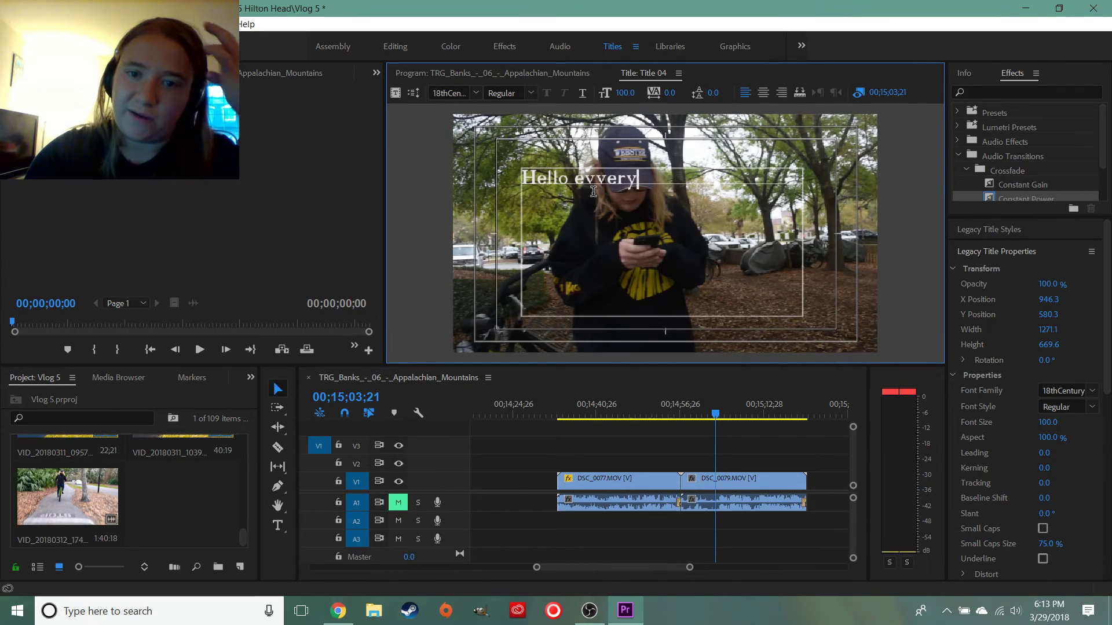
text(eryone)
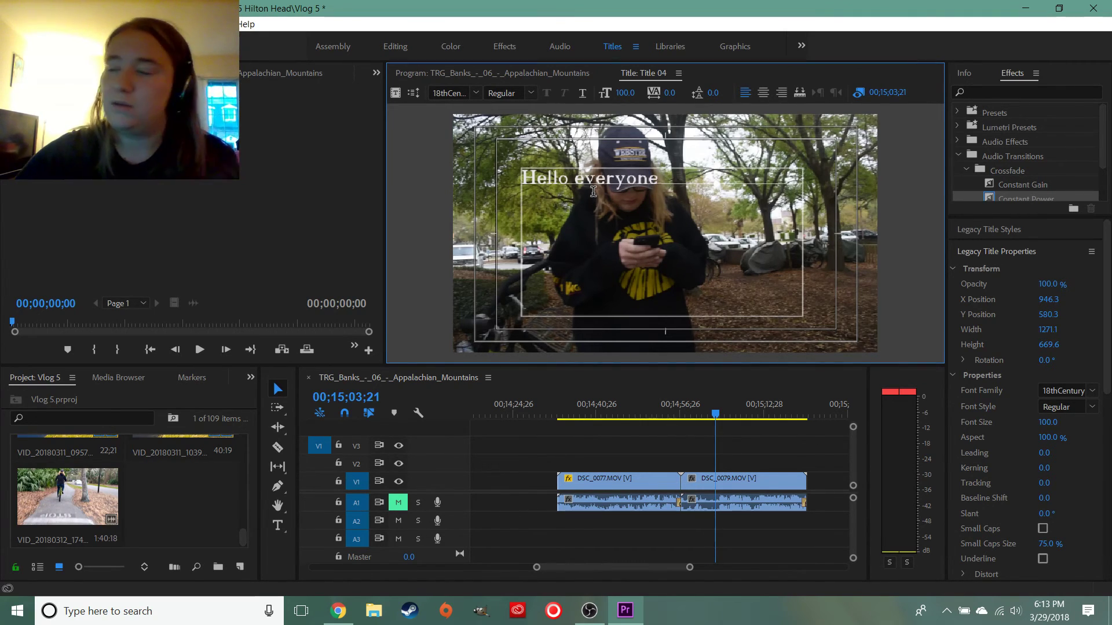
Set the title text's font to AcmeFont and, after trying size 605, its font size to 313
click(476, 93)
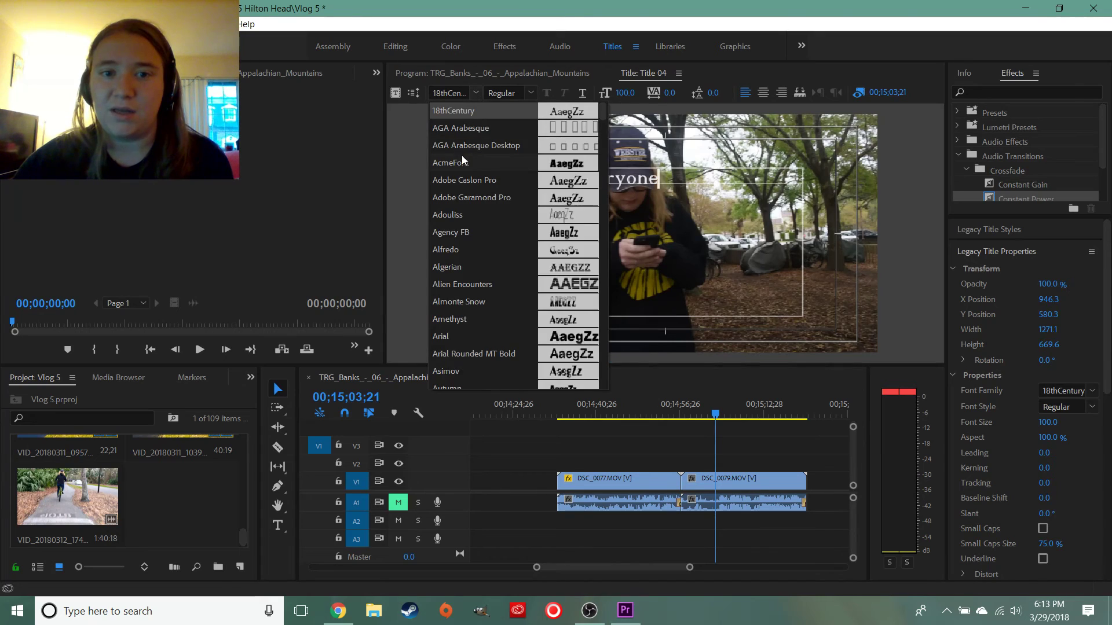
click(466, 167)
click(530, 93)
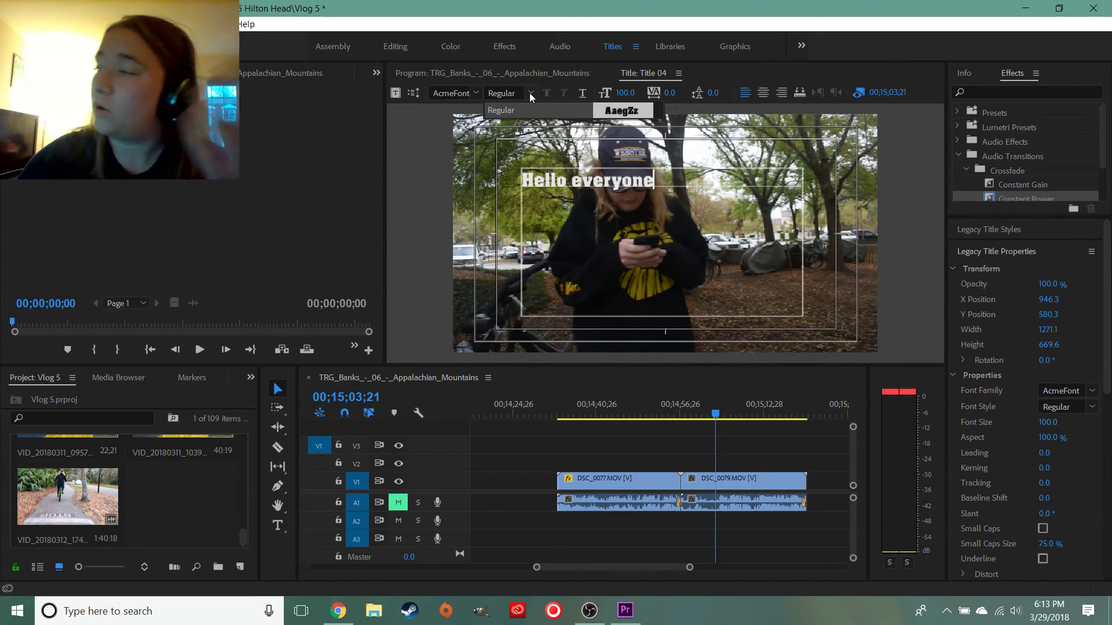
drag(624, 93, 684, 93)
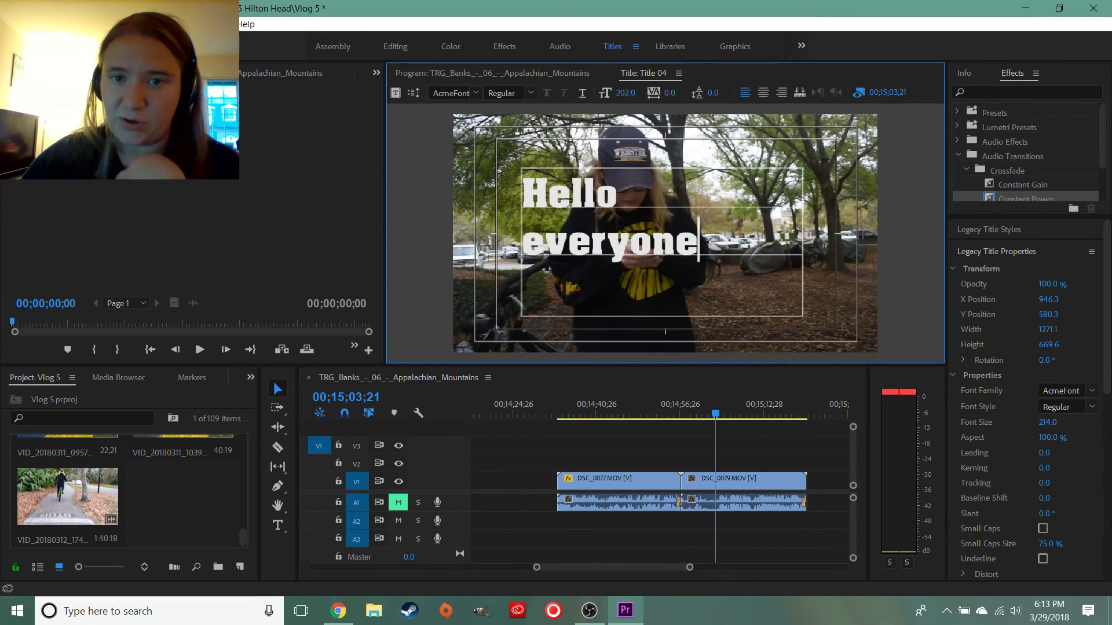
click(626, 93)
text(605)
key(Return)
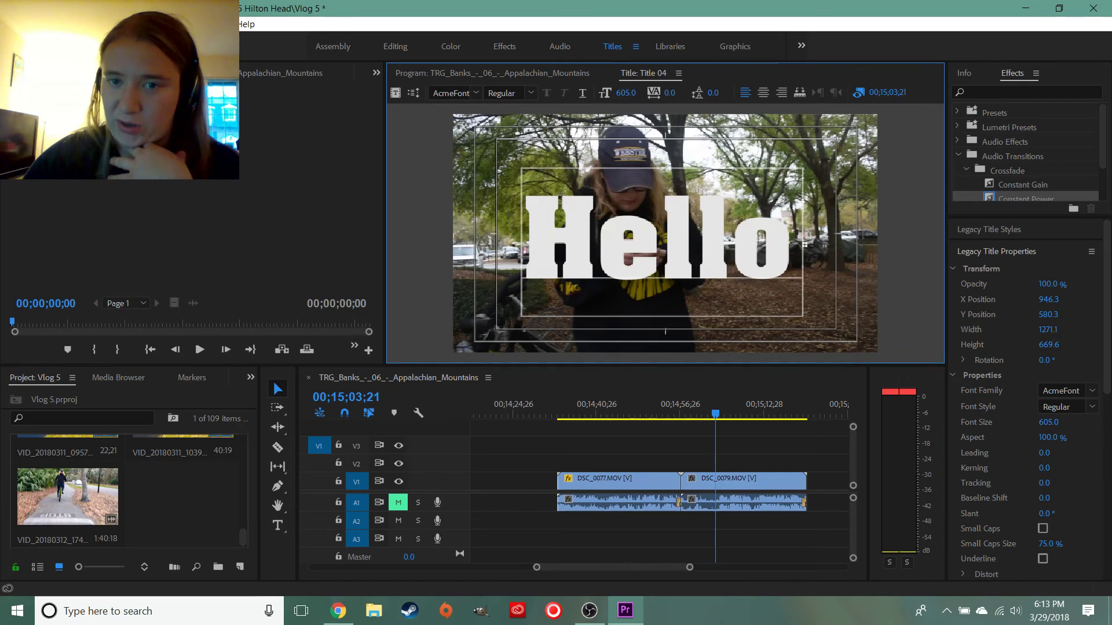
drag(626, 93, 456, 92)
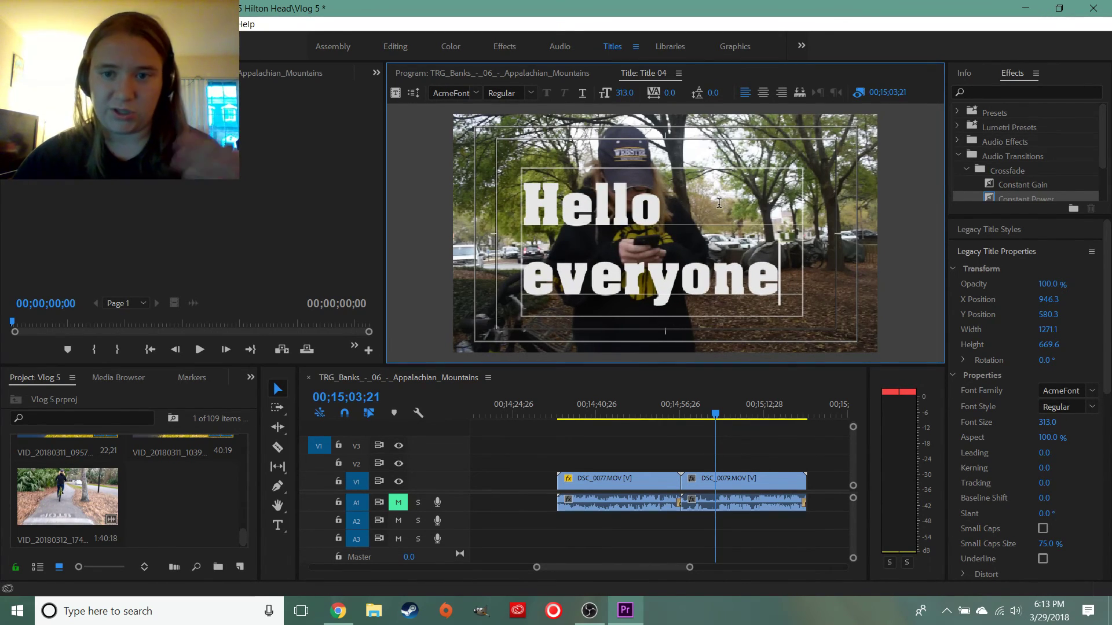
Widen the title's text box to about 1343 and move it to about X 972, Y 544
mouse_move(809, 239)
mouse_move(806, 240)
mouse_down()
mouse_move(852, 240)
mouse_move(683, 255)
mouse_move(820, 252)
mouse_up()
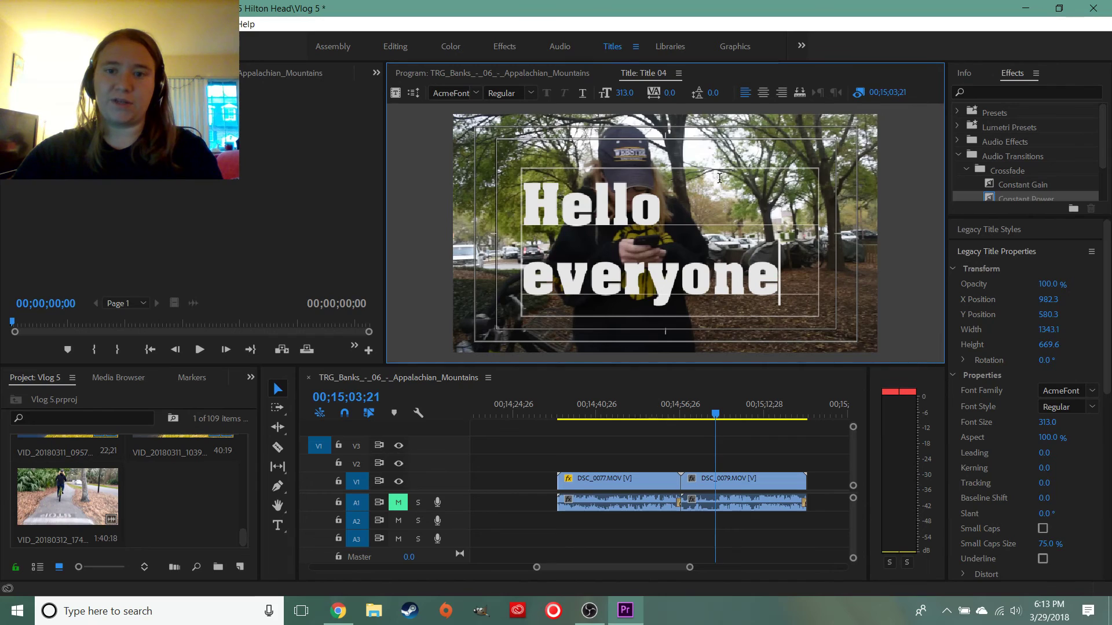
mouse_move(676, 177)
mouse_down()
mouse_move(647, 158)
mouse_move(715, 184)
mouse_move(679, 165)
mouse_up()
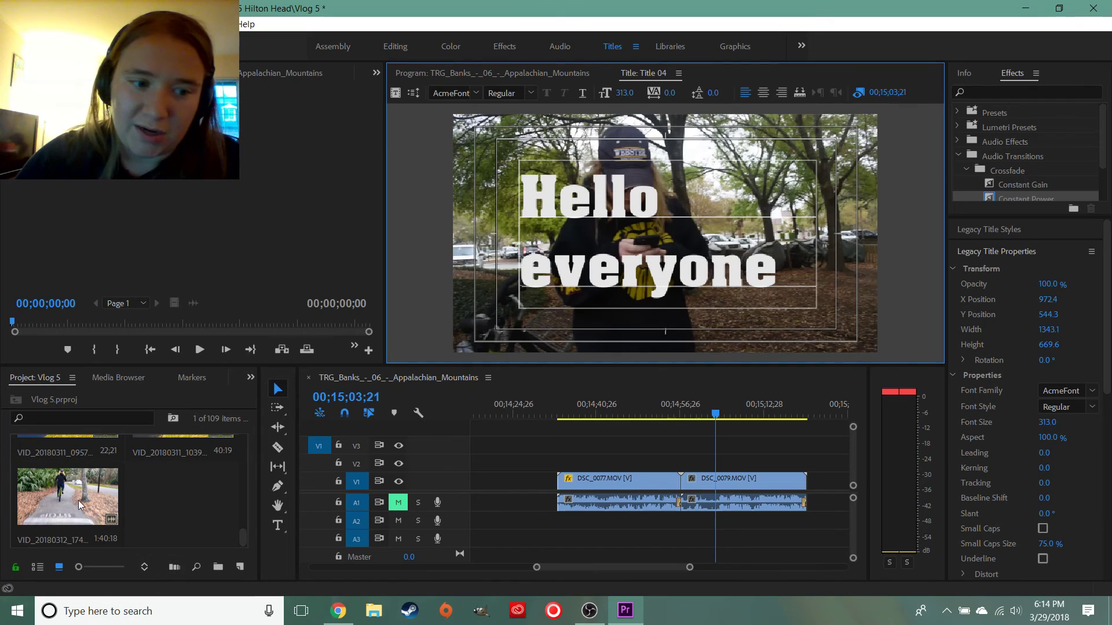
Switch back to the Editing workspace
scroll(162, 489, up, 3)
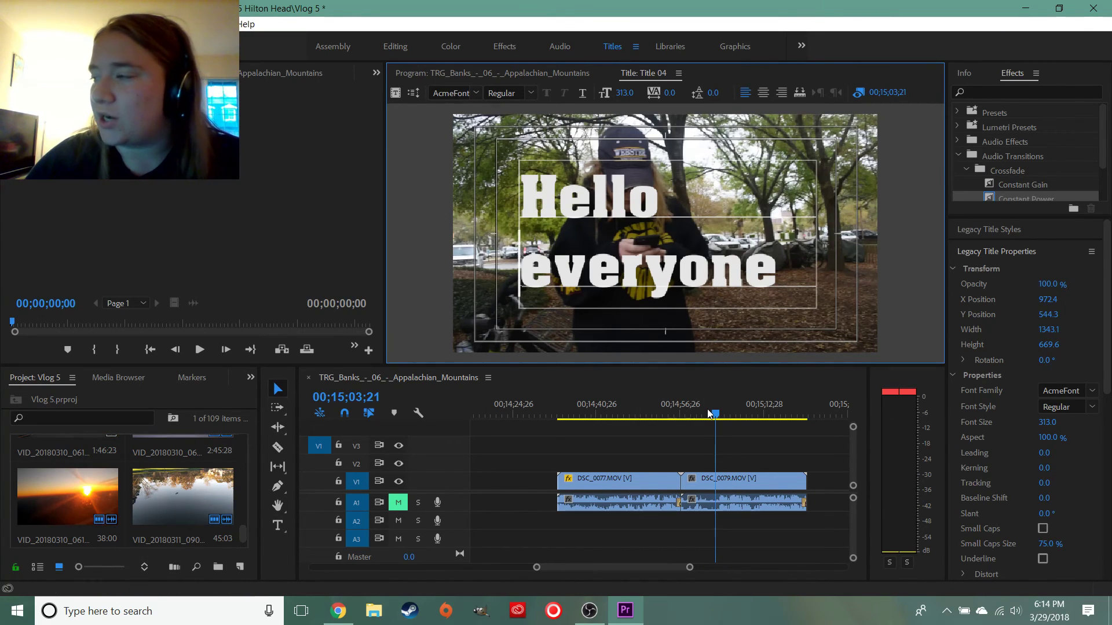
click(397, 46)
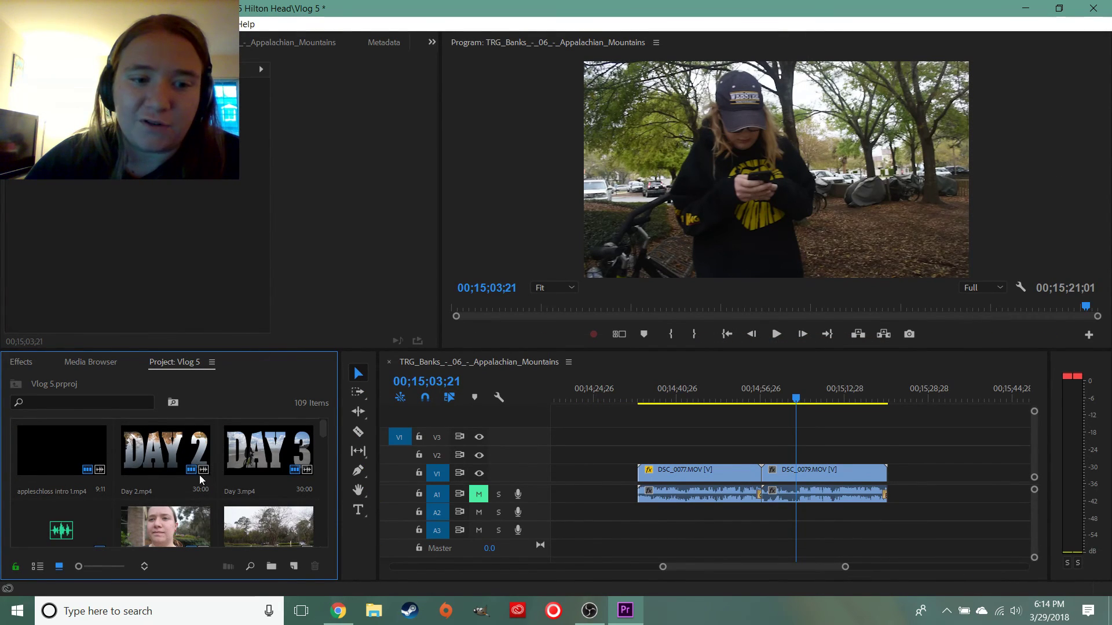
click(781, 496)
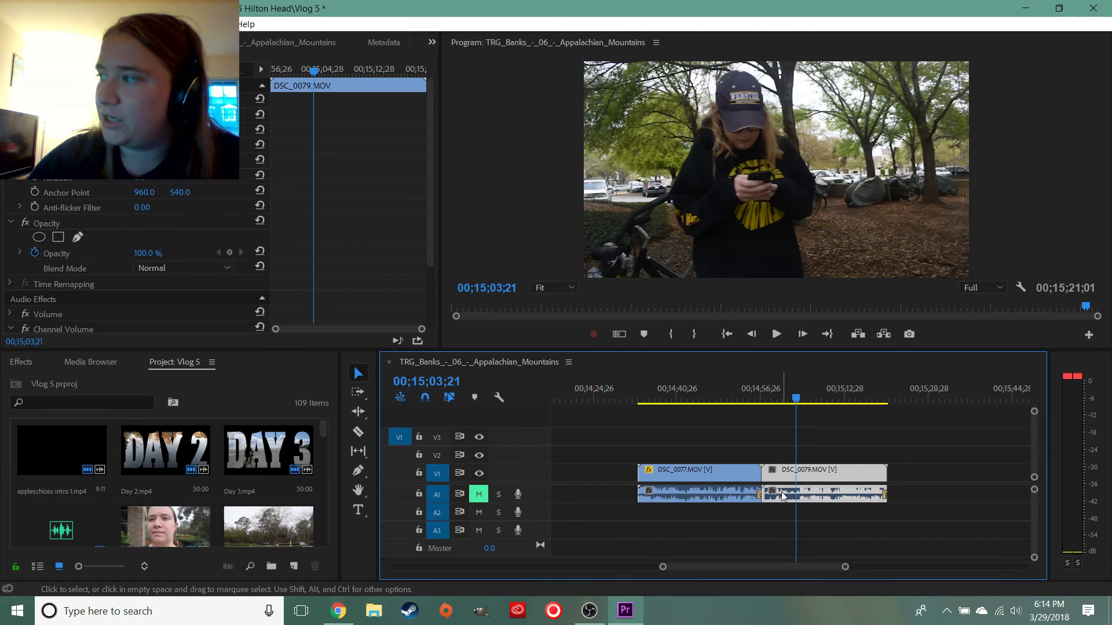
right_click(780, 492)
click(925, 456)
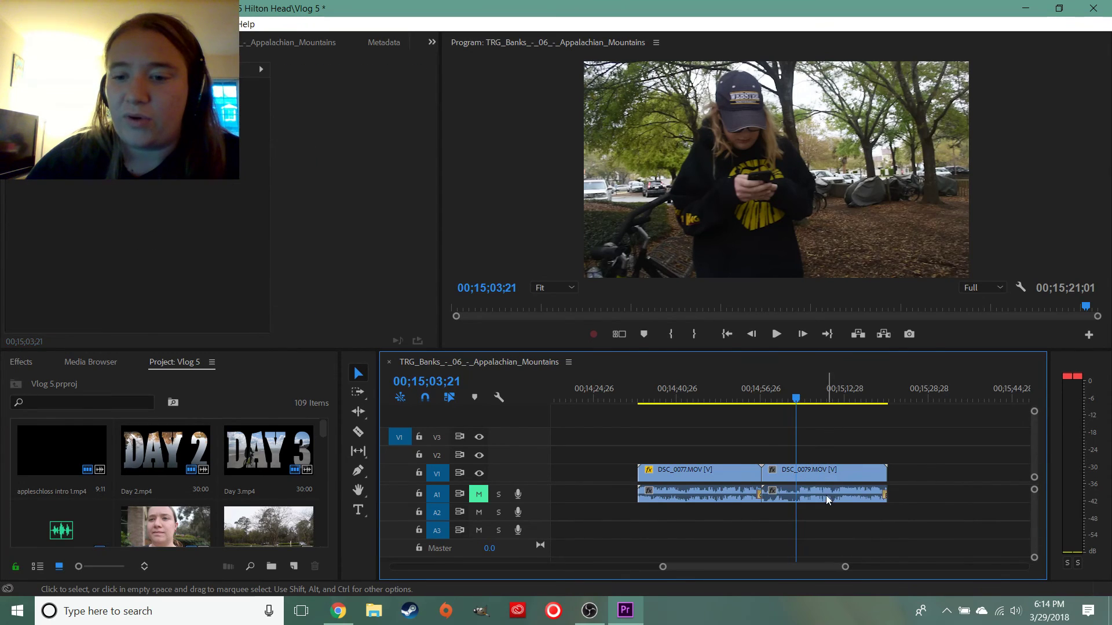
right_click(825, 495)
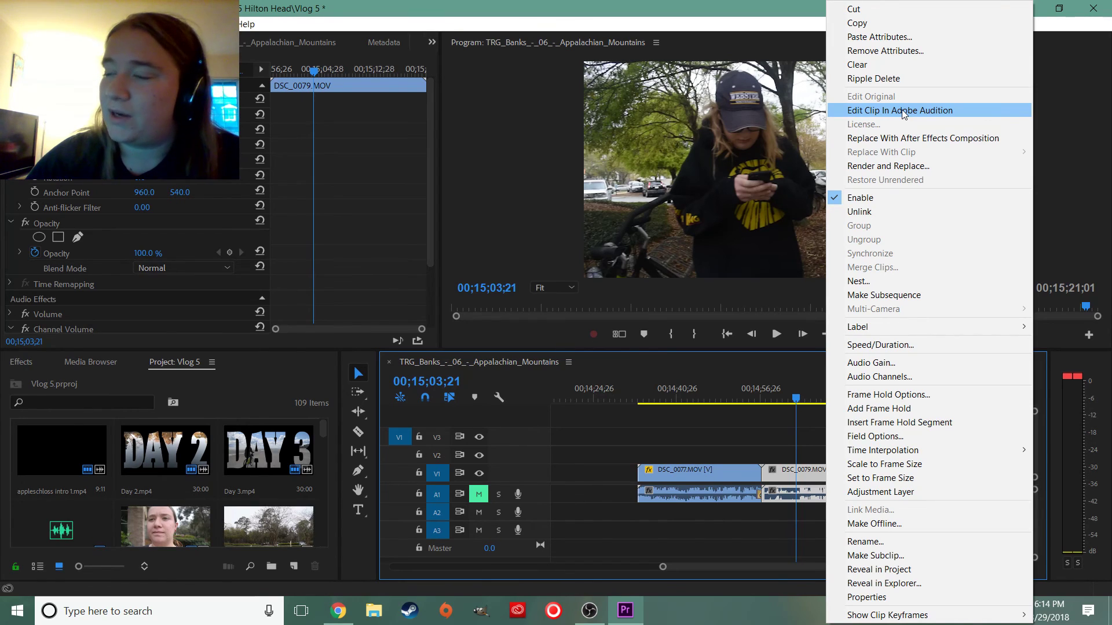
click(719, 442)
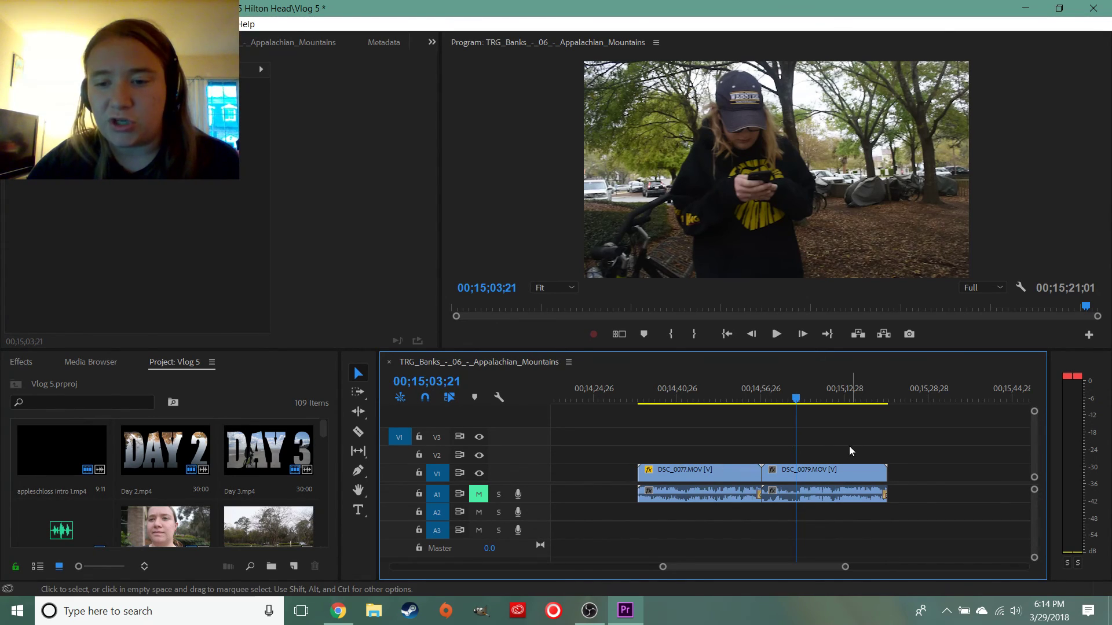
key(c)
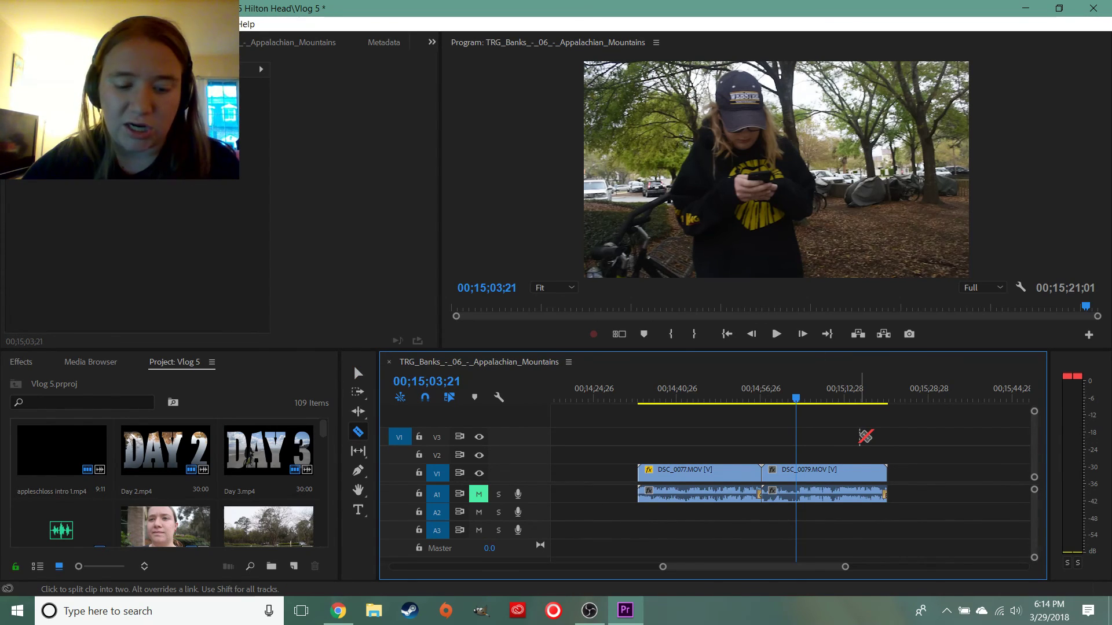
key(v)
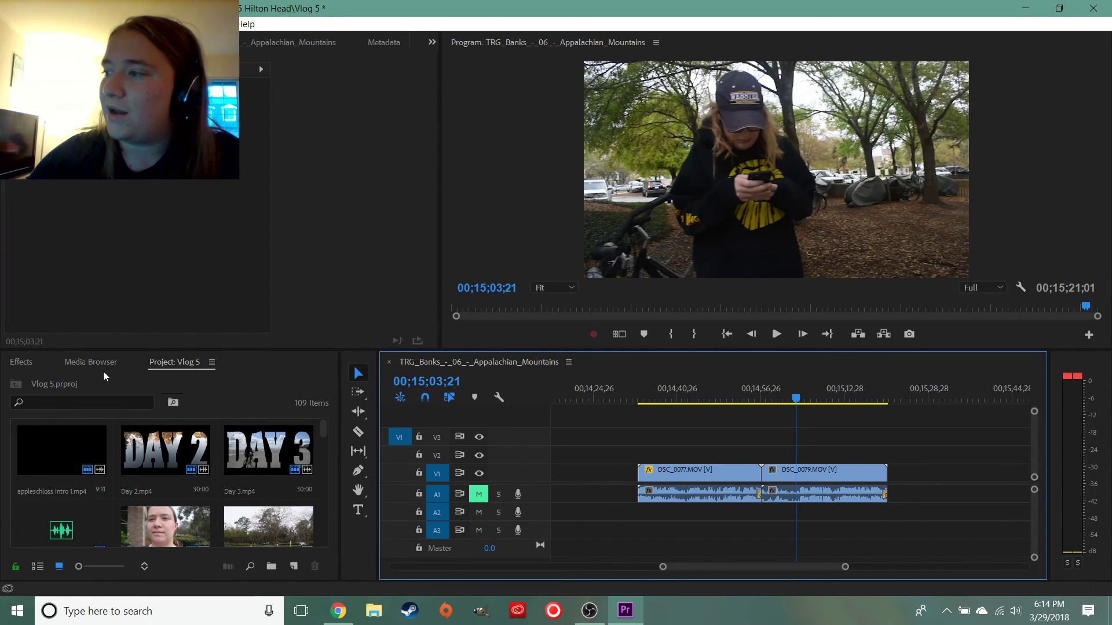
Delete the demo clips DSC_0077.MOV and DSC_0079.MOV from the sequence and move the playhead to 00;05;44;13 near the end of the edited footage
drag(745, 453, 807, 508)
key(Delete)
drag(751, 568, 840, 544)
click(773, 395)
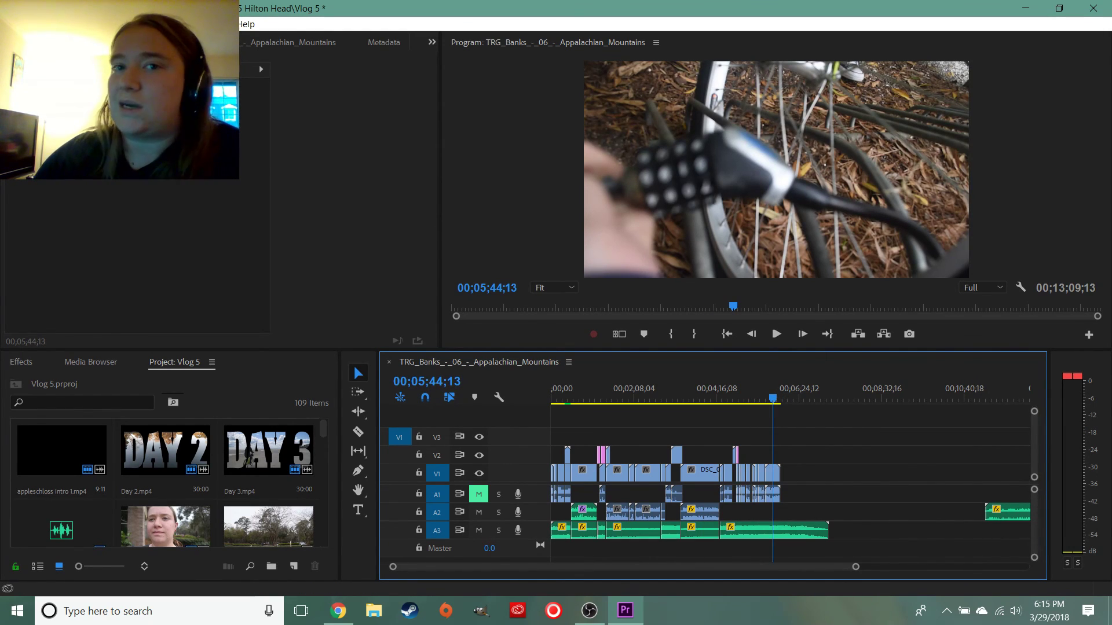
key(alt+Tab)
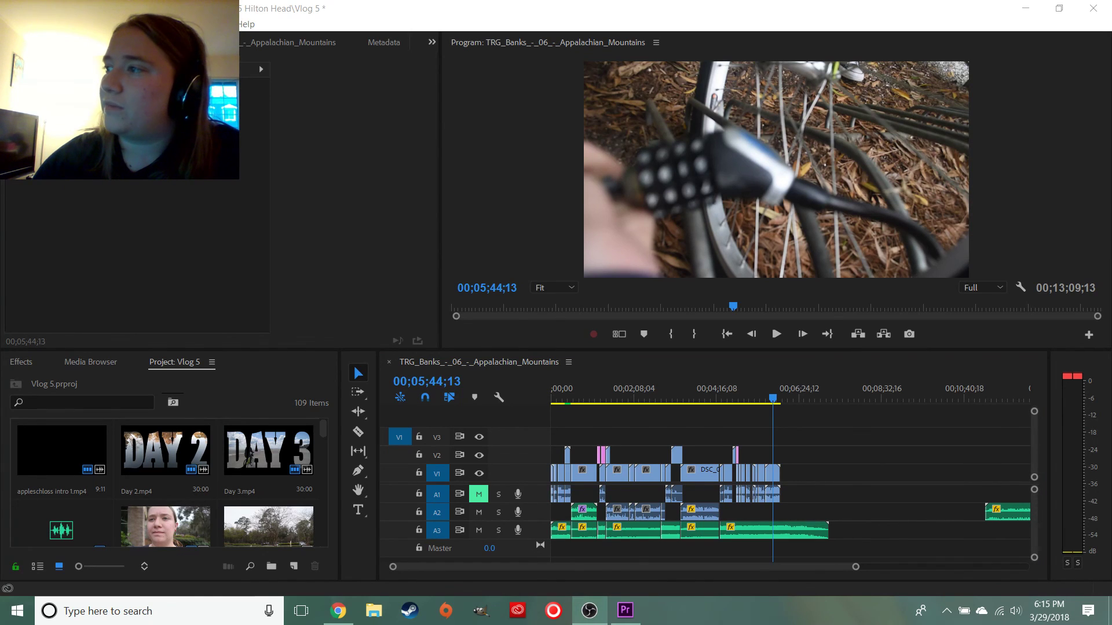